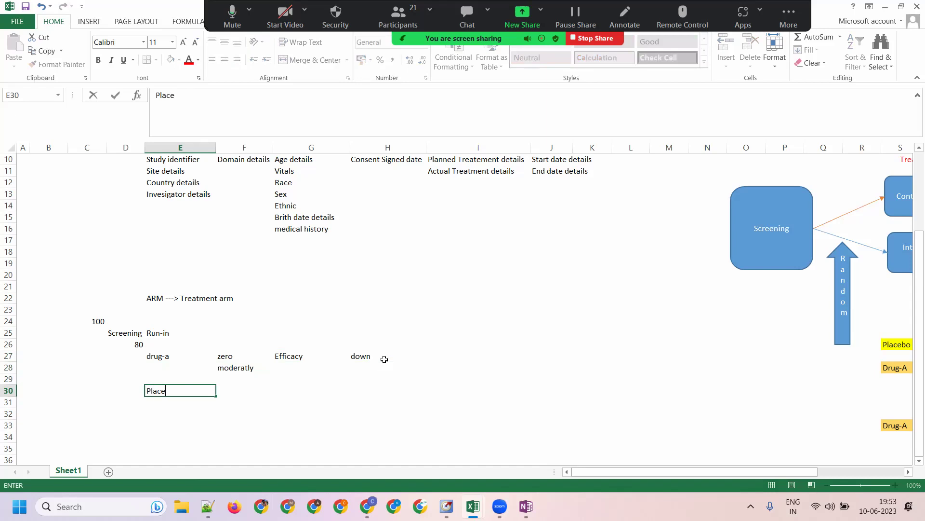
Complete the Placebo row in row 30 with "Over reacting", "Efficacy" and "up" in columns F to H.
key("Tab")
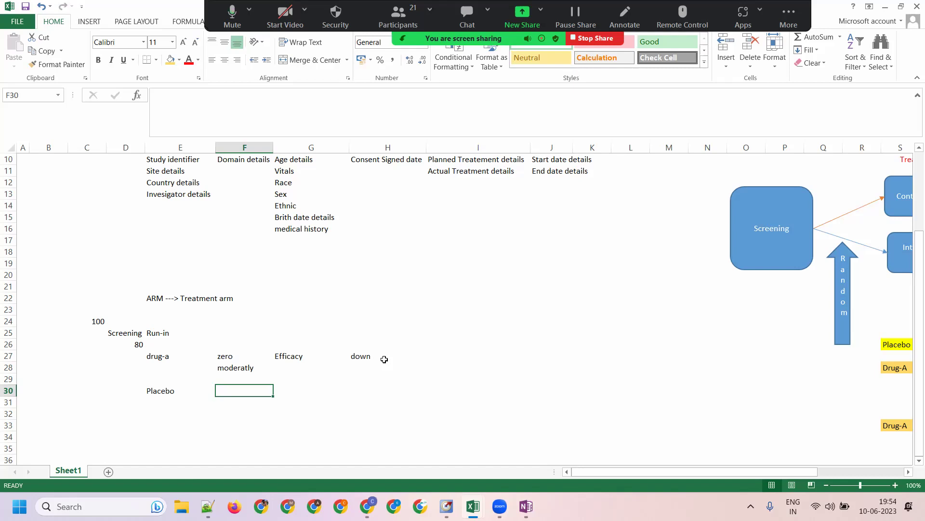
type("Over reacting")
key("Tab")
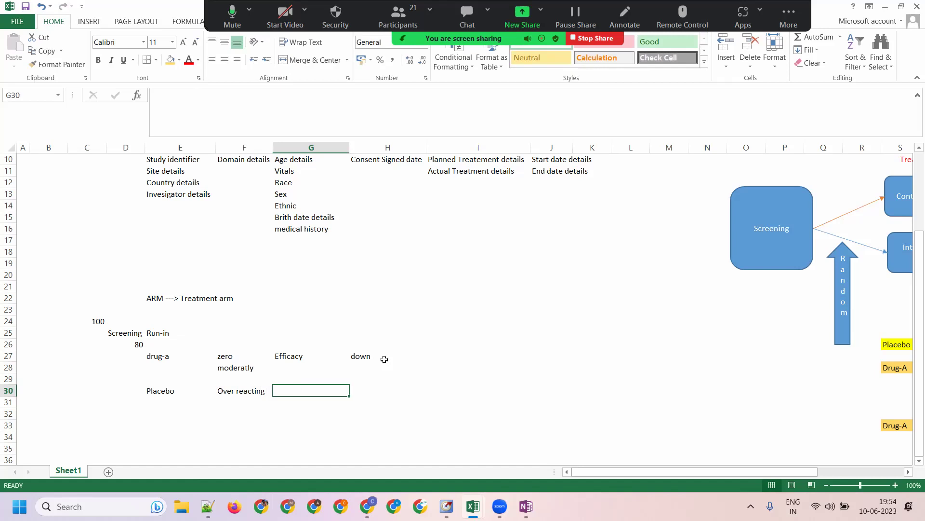
type("Eff")
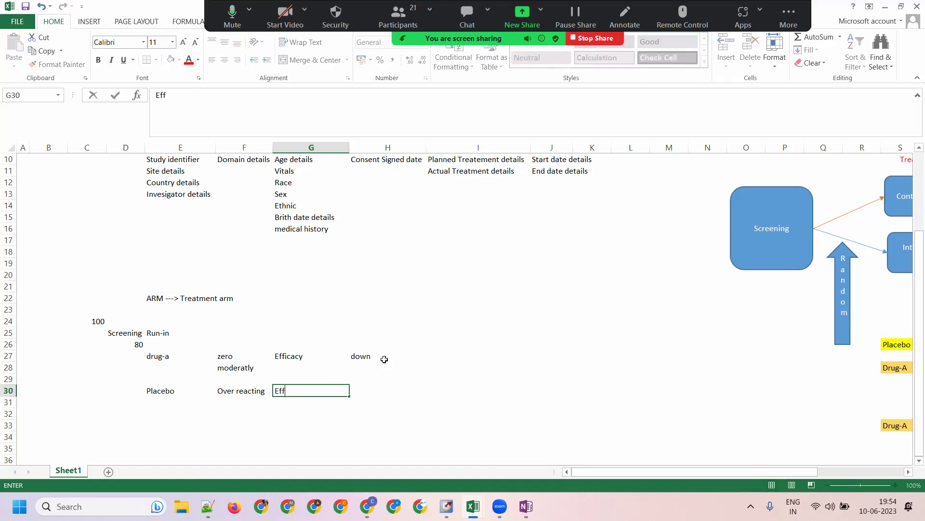
type("icacy")
key("Tab")
type("up")
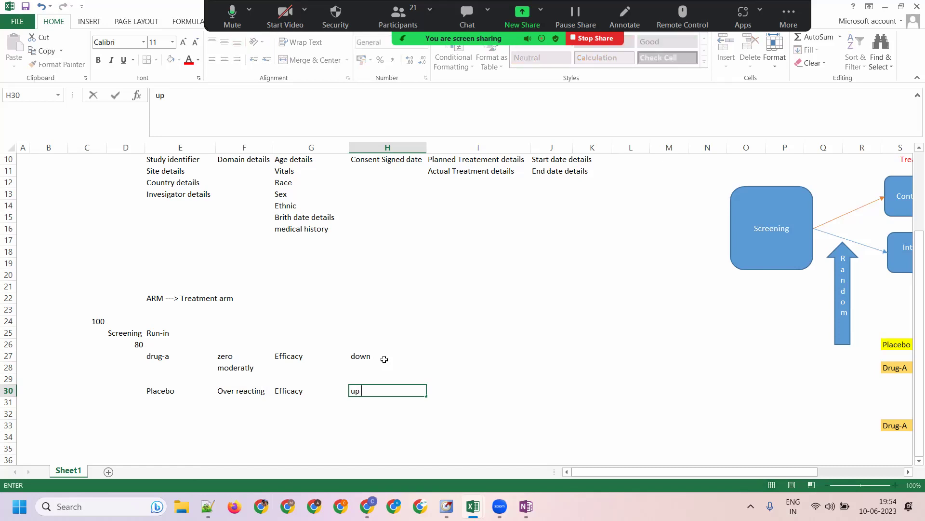
key("Return")
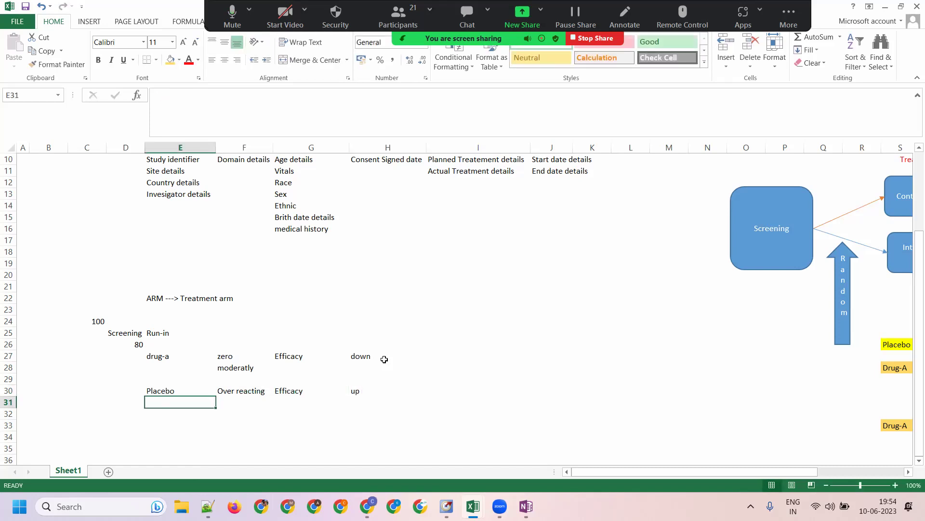
left_click(223, 355)
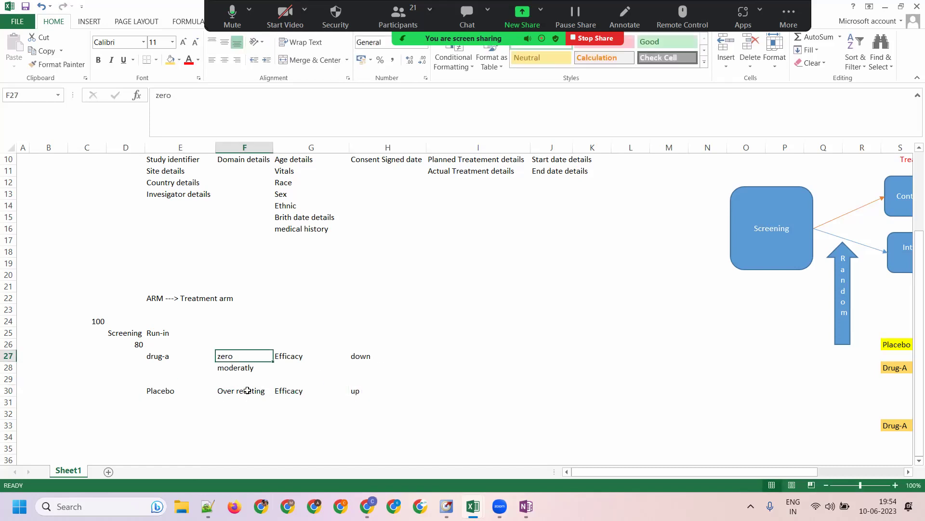
left_click(247, 391, "ctrl")
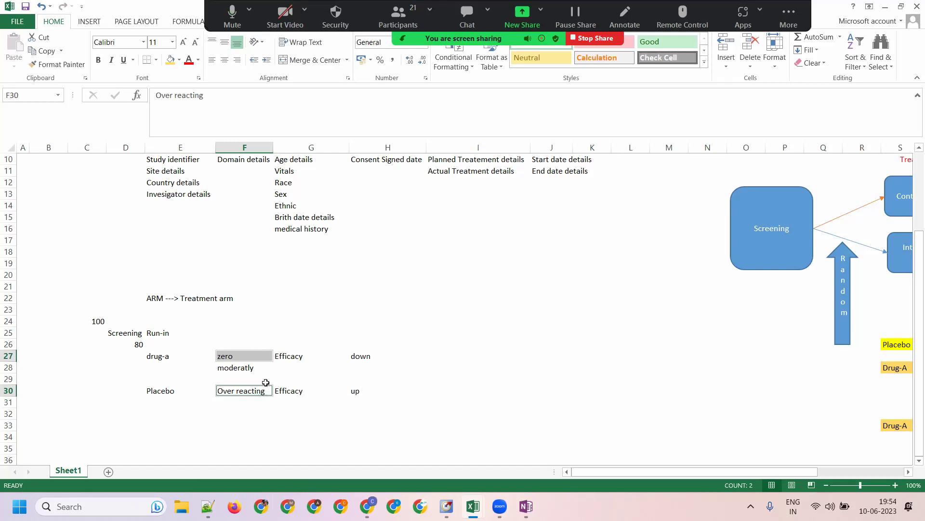
left_click(142, 346)
left_click(308, 336)
left_click(392, 363)
Enter the value 75 in cell I26.
left_click(466, 355)
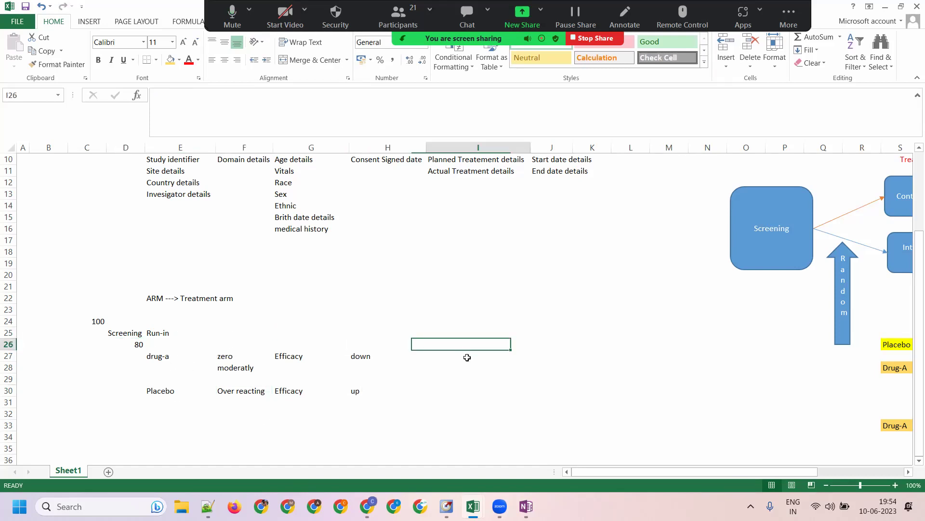
type("75")
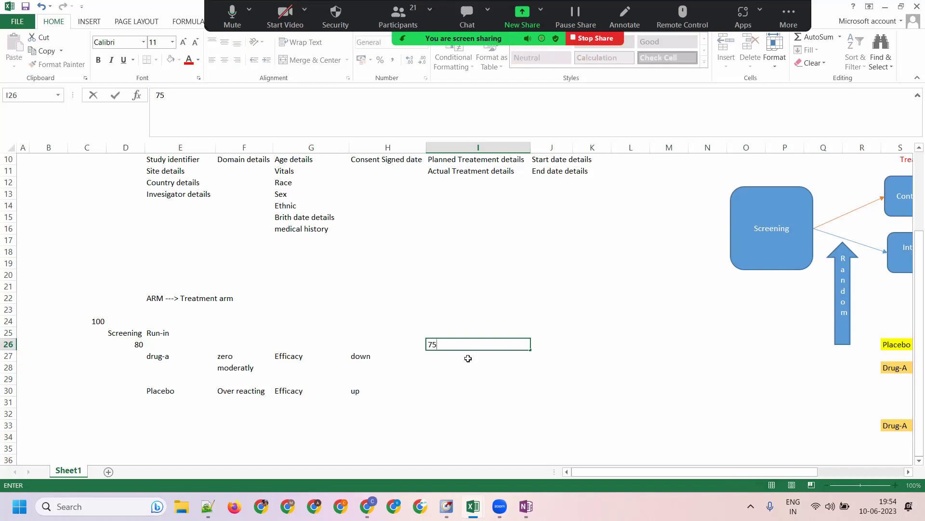
key("Tab")
Examine the drug-a and Placebo arm notes in rows 25 to 30, comparing their reaction and efficacy entries.
left_click_drag(204, 358, 426, 417)
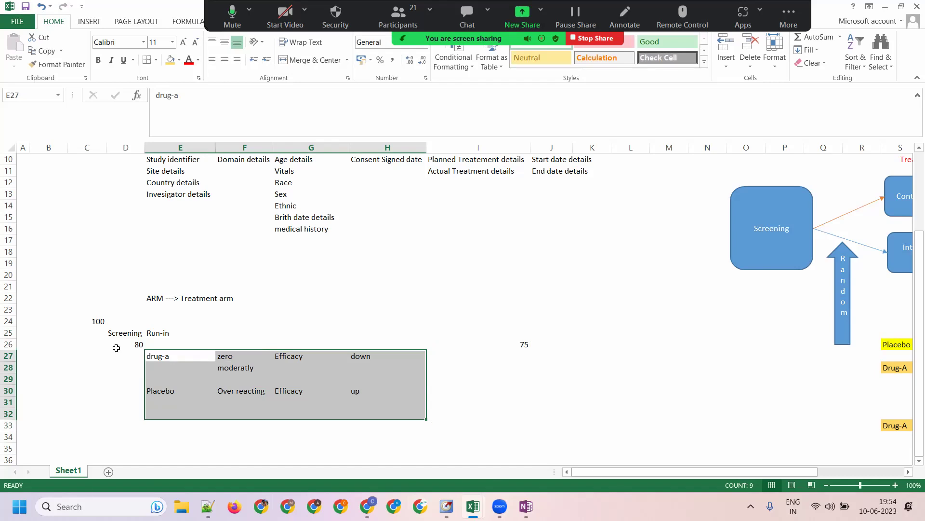
left_click(123, 335)
left_click(544, 346)
left_click(309, 391)
left_click_drag(186, 355, 413, 400)
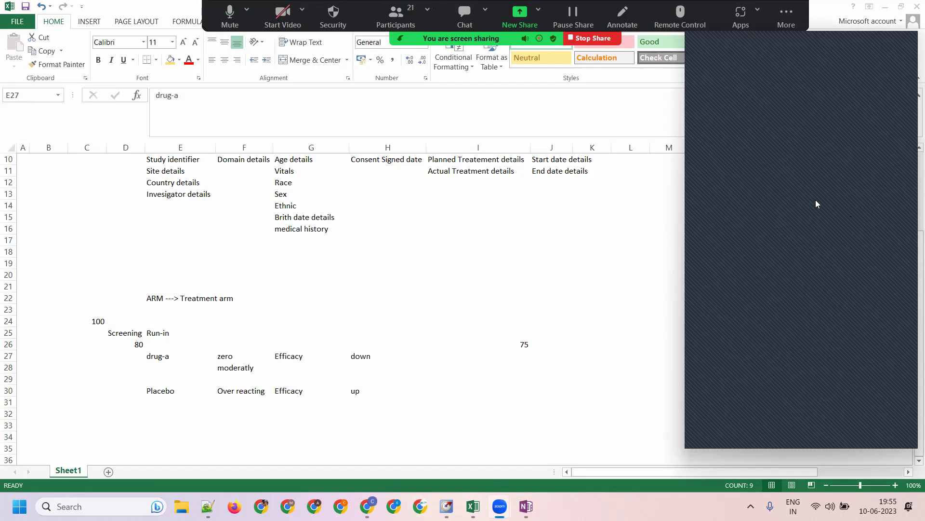
left_click(245, 370)
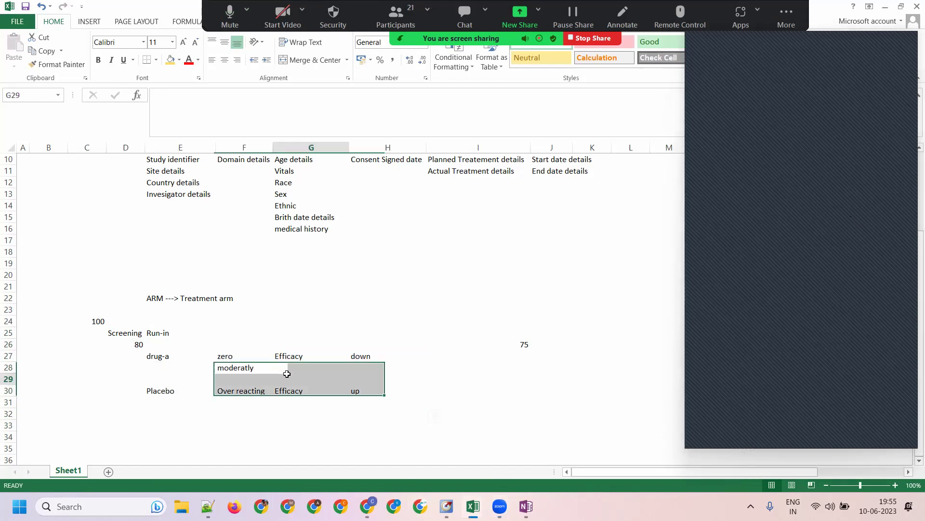
left_click(245, 370)
left_click_drag(227, 355, 392, 393)
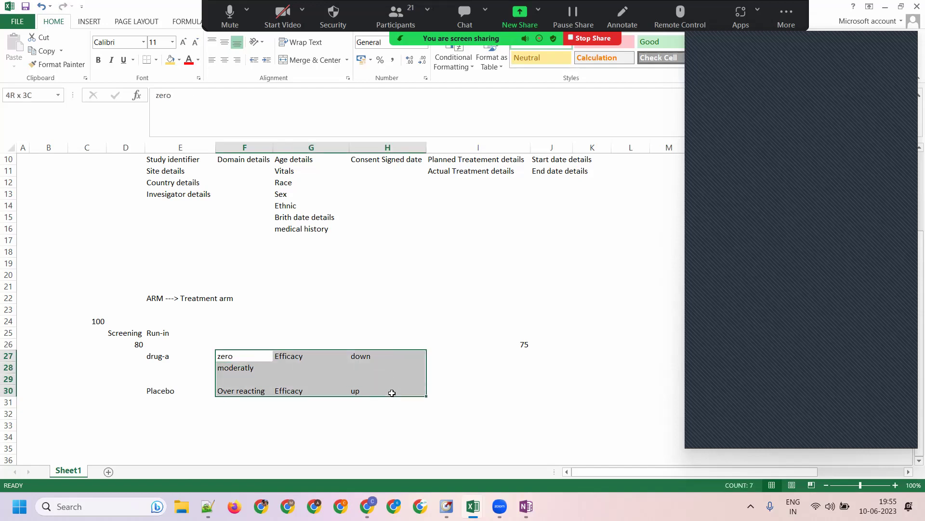
left_click(390, 391)
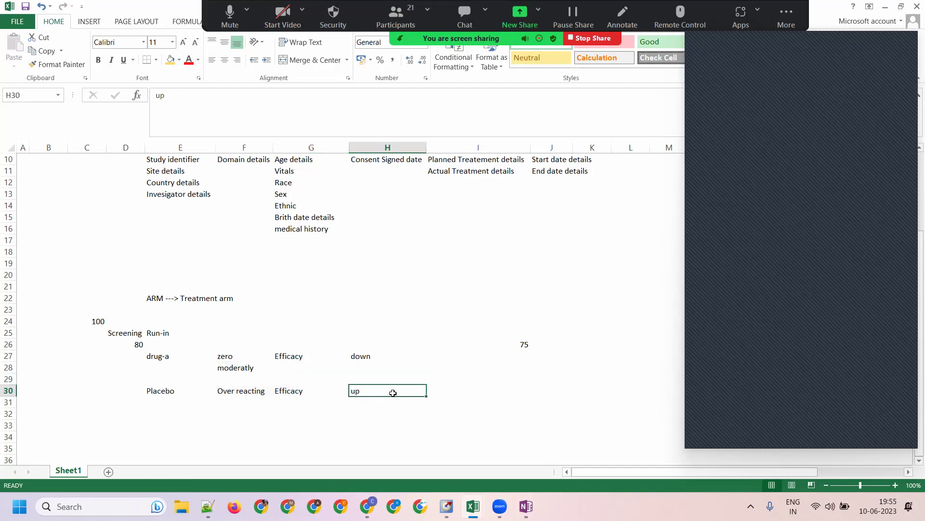
left_click(388, 358)
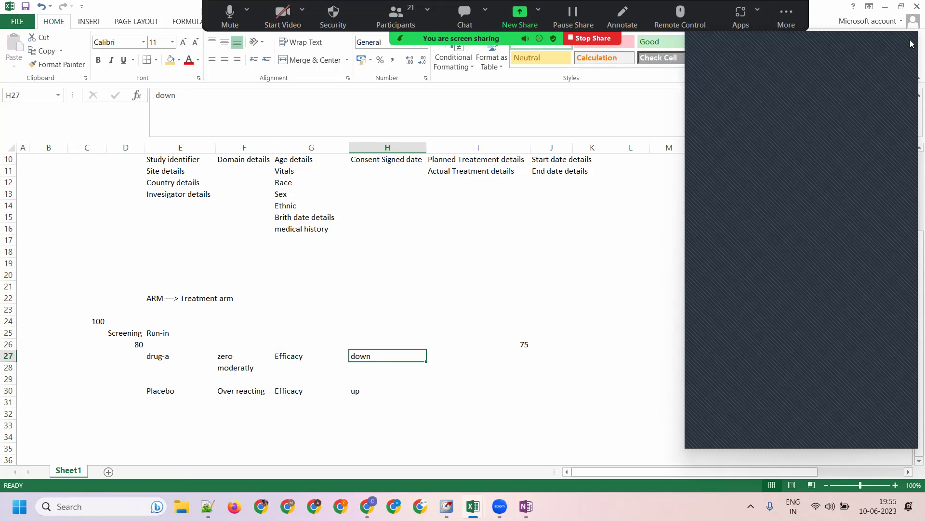
Clear the treatment arm notes from the range C21:I31.
left_click_drag(99, 285, 523, 402)
key("Delete")
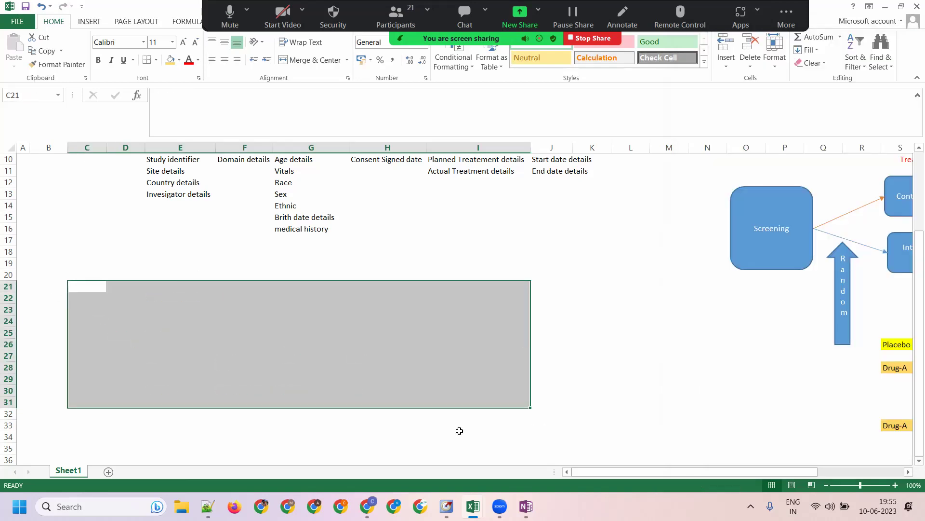
scroll(458, 429, "up", 3)
left_click(389, 311)
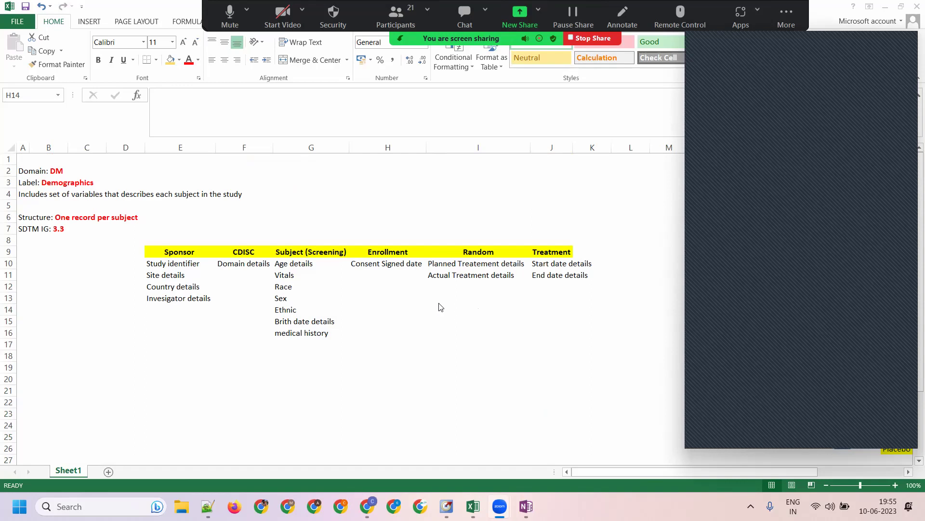
Examine the Enrollment, Treatment, Random and Subject (Screening) categories in the demographics variable table.
left_click(412, 308)
left_click(393, 249)
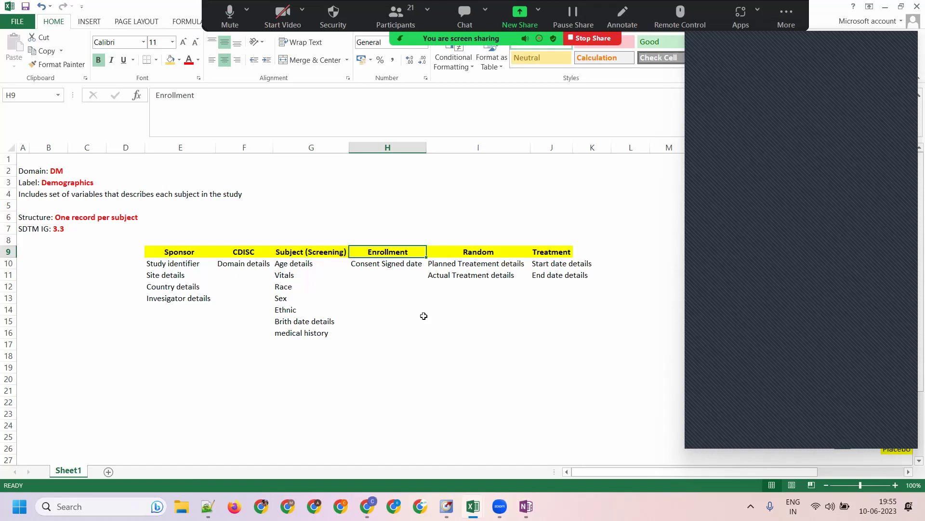
left_click(544, 251)
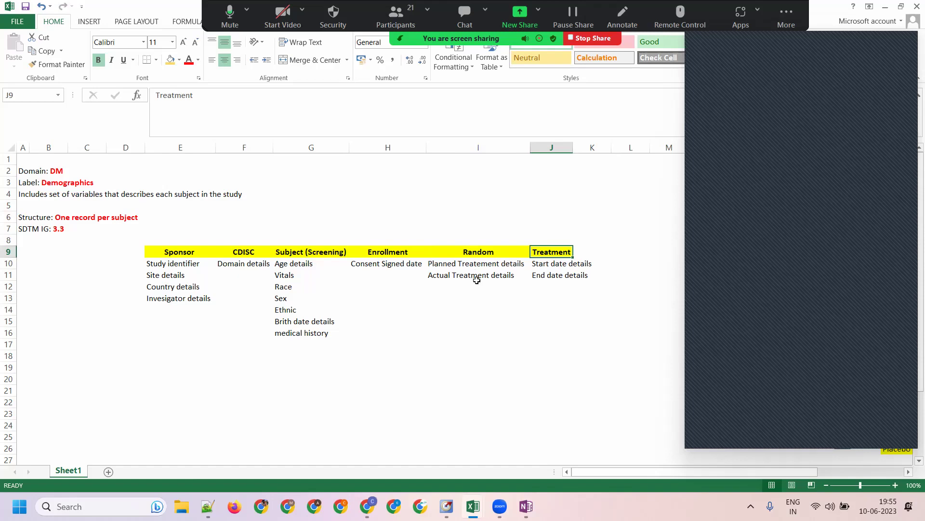
left_click_drag(477, 251, 477, 277)
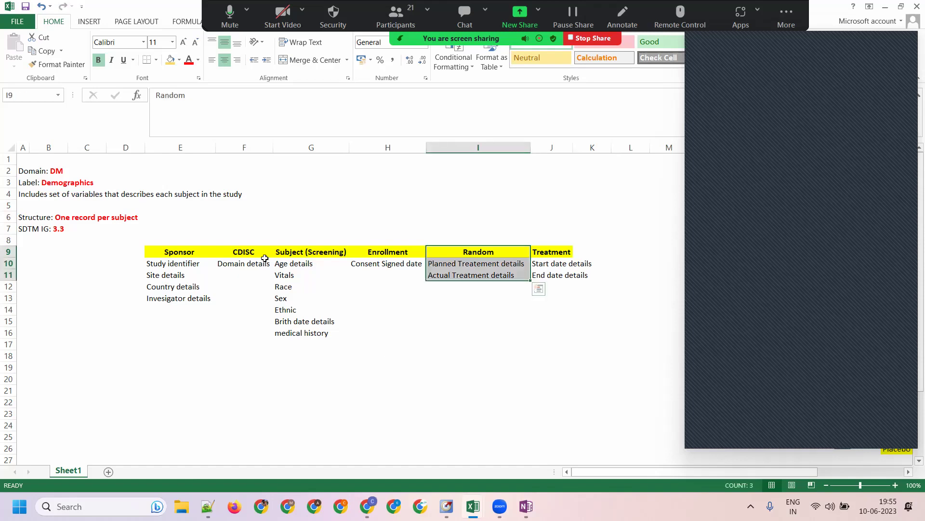
left_click(291, 251)
left_click(295, 368)
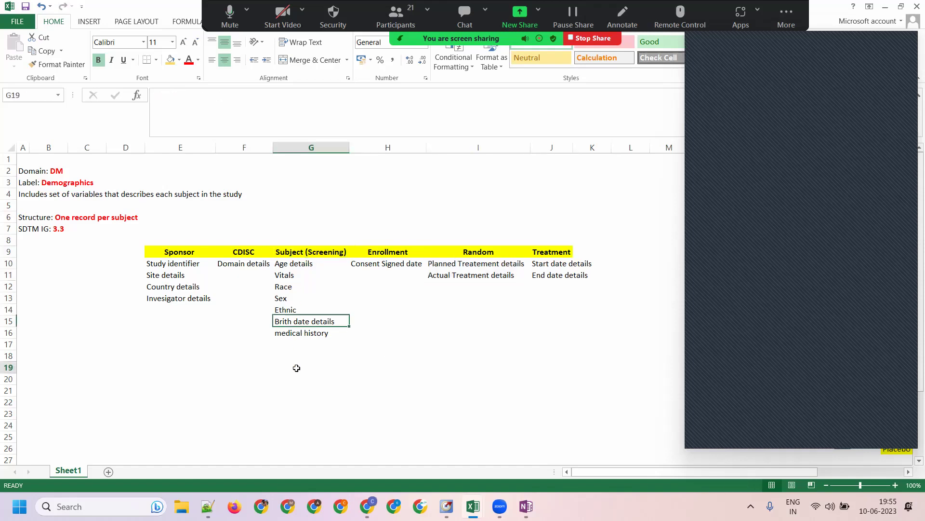
left_click(240, 389)
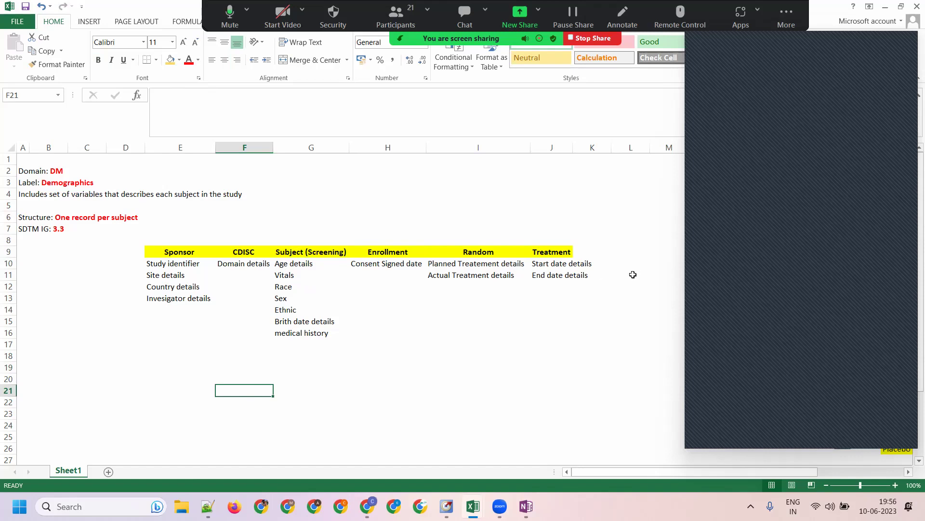
left_click(296, 388)
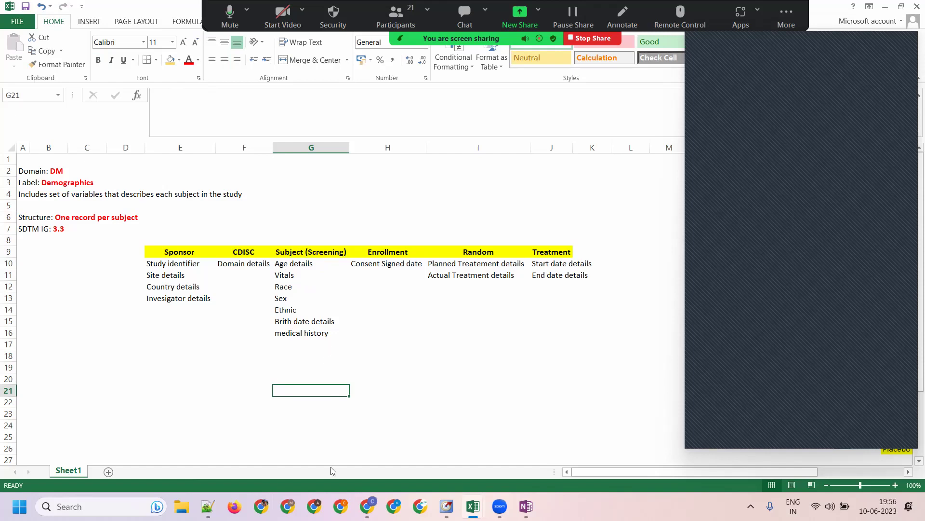
left_click(302, 376)
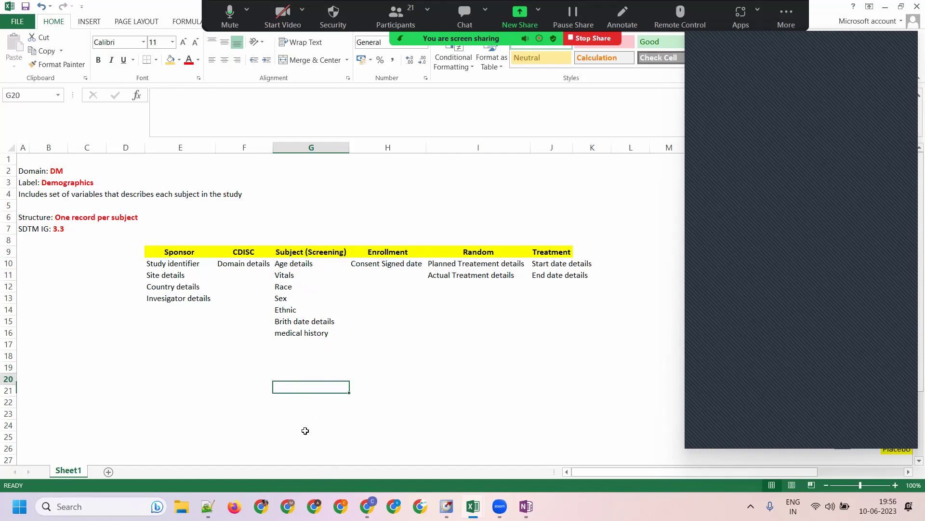
Auto-fit the width of column J to the entries in the Treatment category.
left_click(552, 251)
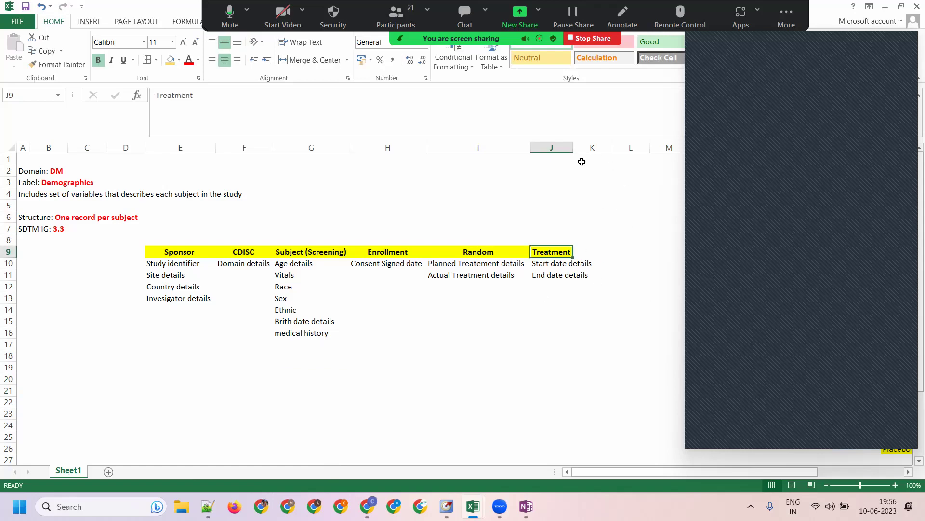
double_click(573, 148)
left_click(548, 289)
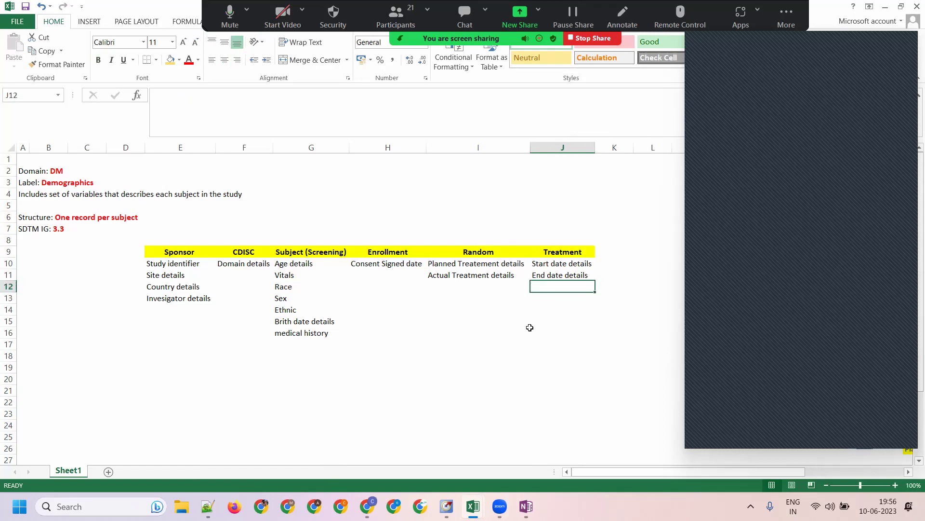
Examine the date details listed under Treatment and the items from Age details to medical history under Subject (Screening).
left_click_drag(563, 252, 571, 277)
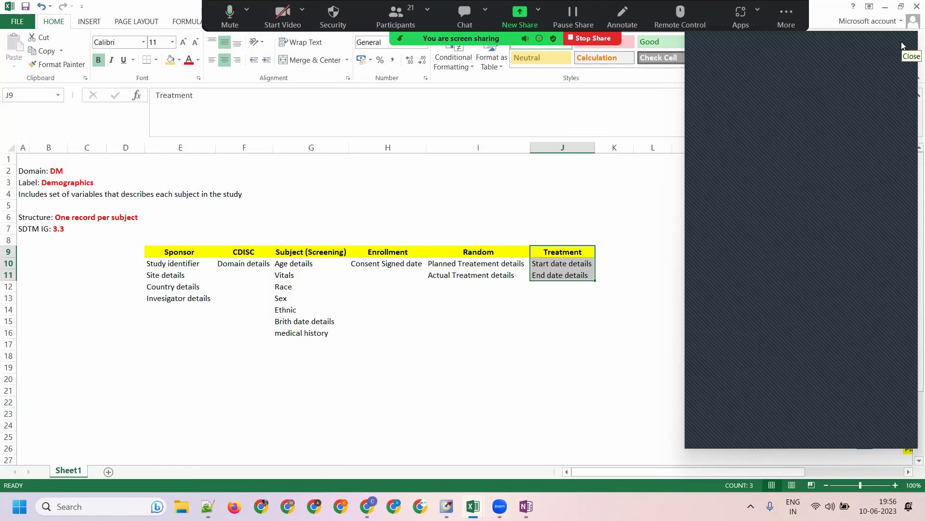
left_click(307, 298)
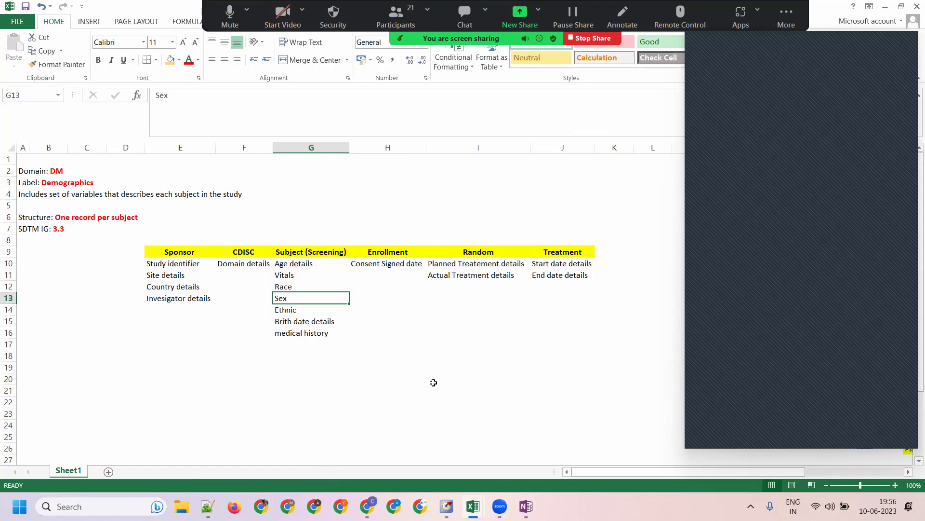
left_click(448, 336)
left_click_drag(316, 251, 315, 320)
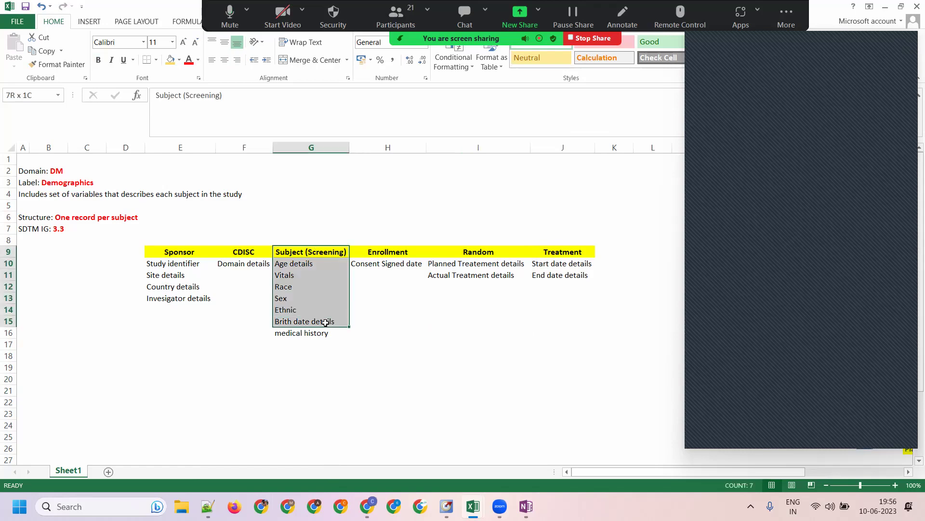
left_click(434, 372)
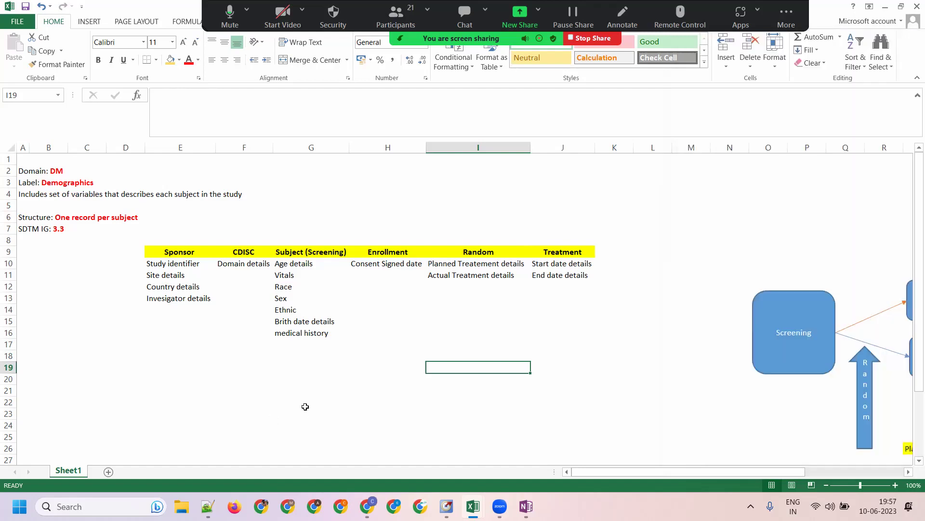
left_click(295, 390)
left_click(301, 273)
left_click_drag(330, 253, 318, 333)
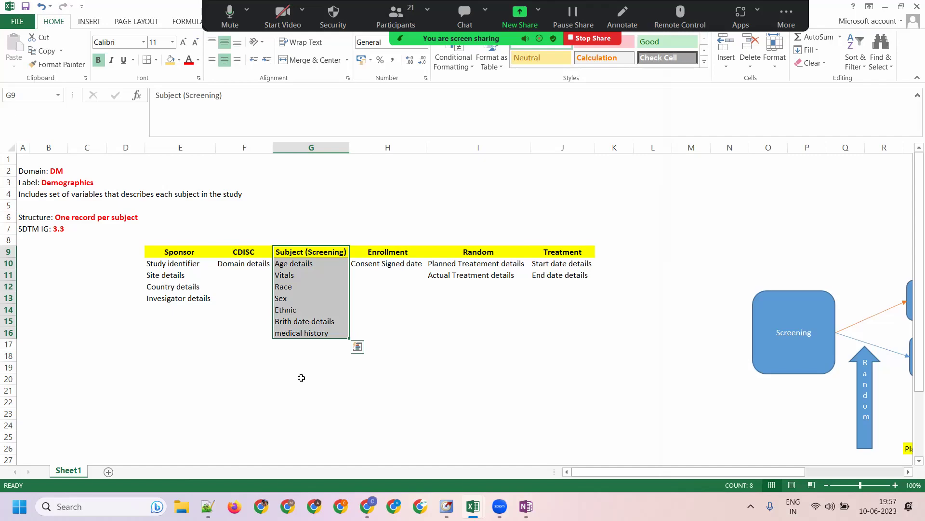
scroll(282, 385, "down", 2)
scroll(281, 384, "up", 2)
left_click_drag(273, 402, 278, 436)
left_click_drag(181, 368, 641, 400)
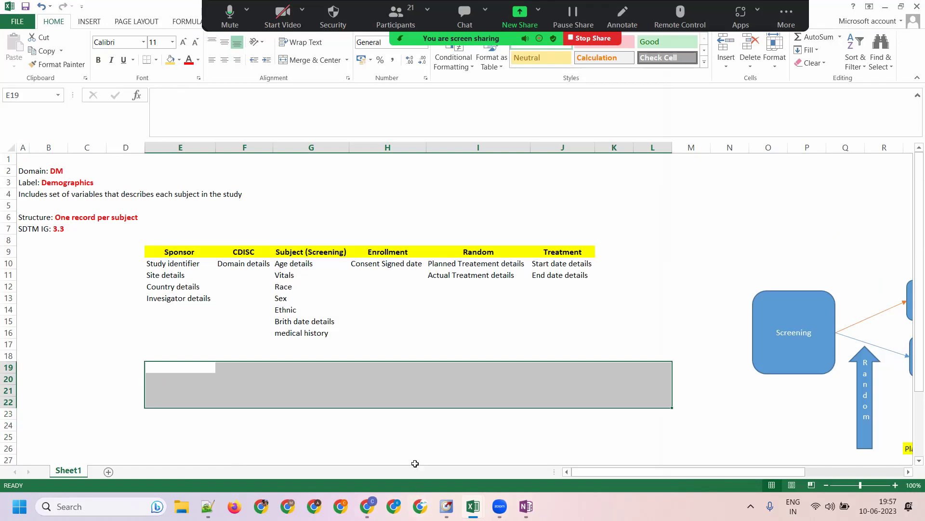
left_click(247, 369)
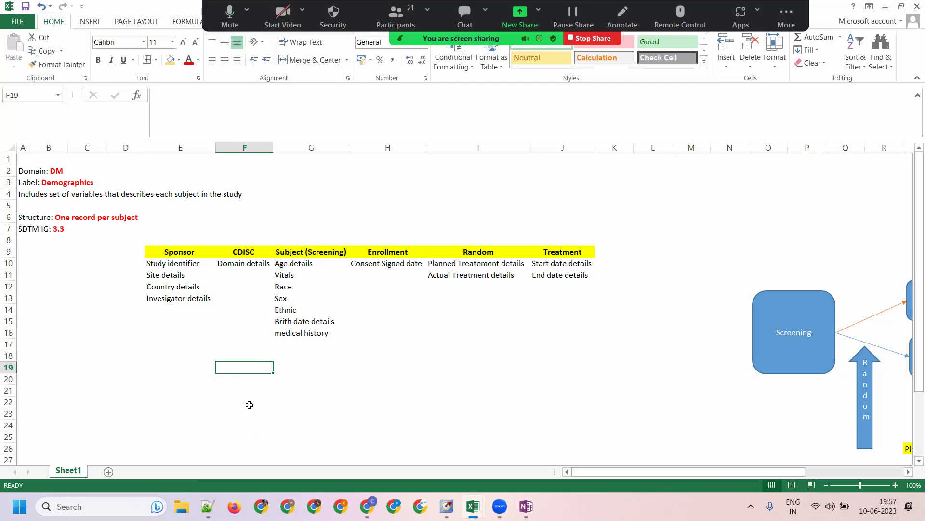
left_click(242, 388)
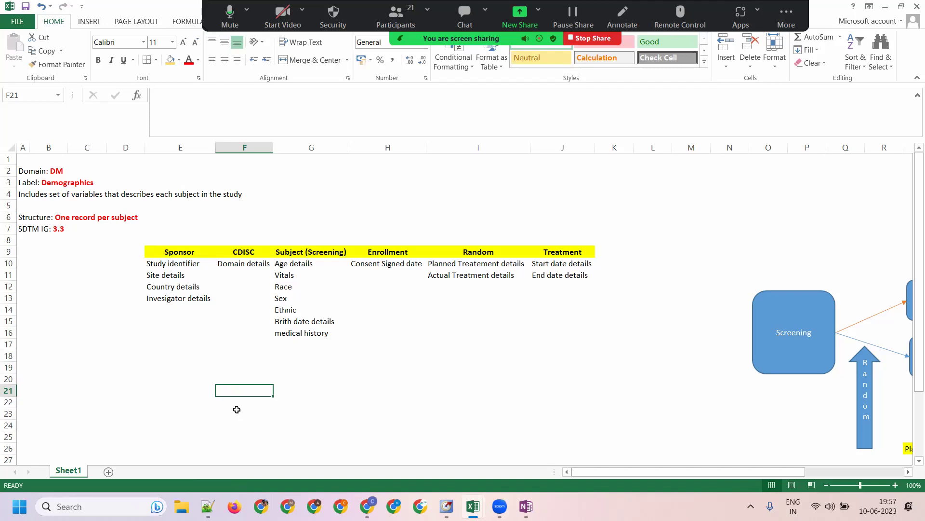
scroll(237, 409, "down", 3)
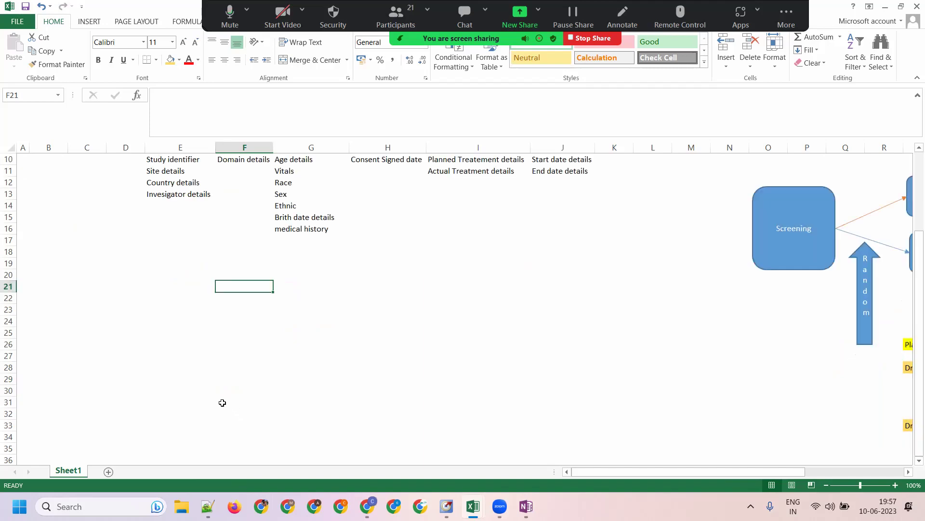
scroll(225, 402, "up", 3)
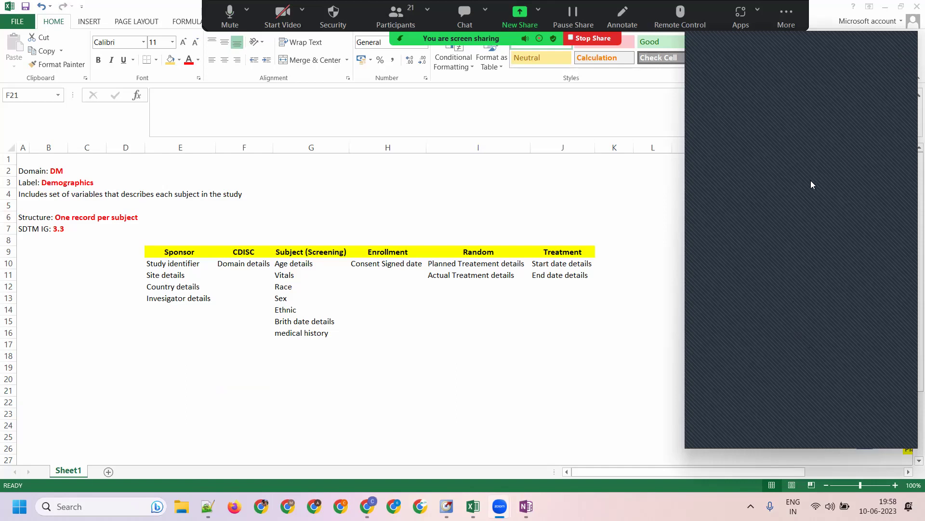
left_click(901, 44)
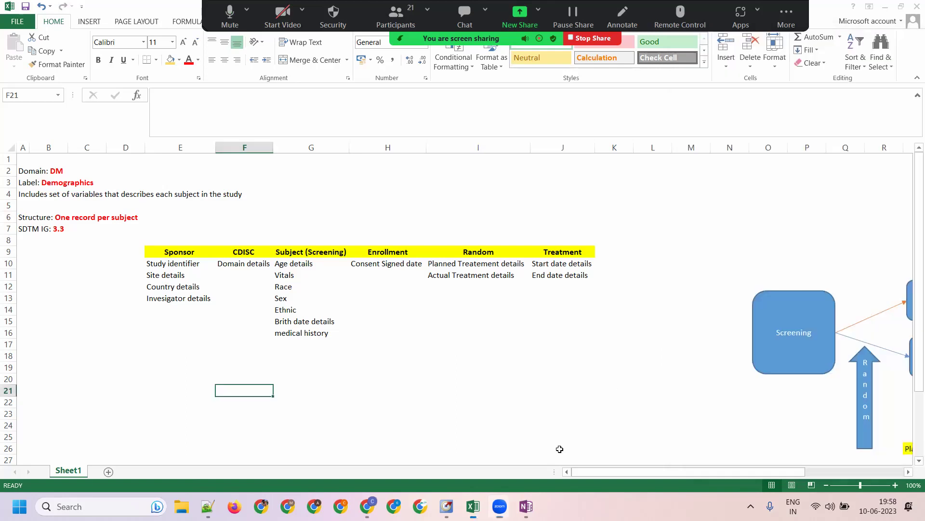
key("Right")
key("Right")
left_click(513, 392)
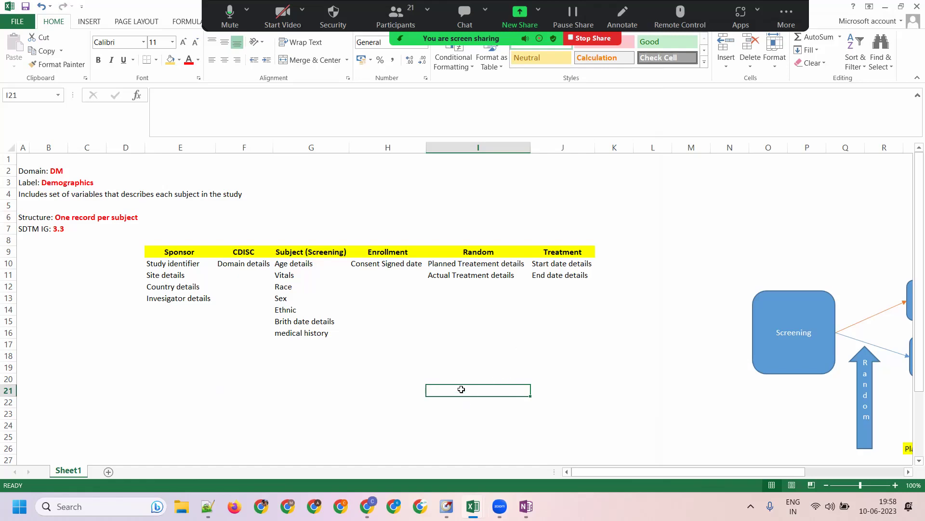
left_click_drag(455, 388, 706, 389)
left_click(547, 418)
left_click(473, 393)
left_click(545, 389)
left_click(644, 388)
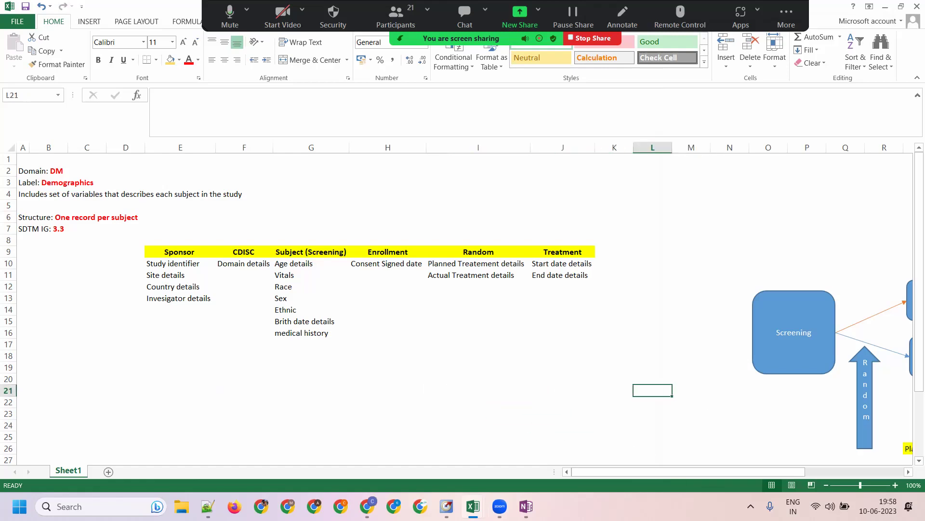
left_click_drag(467, 389, 721, 386)
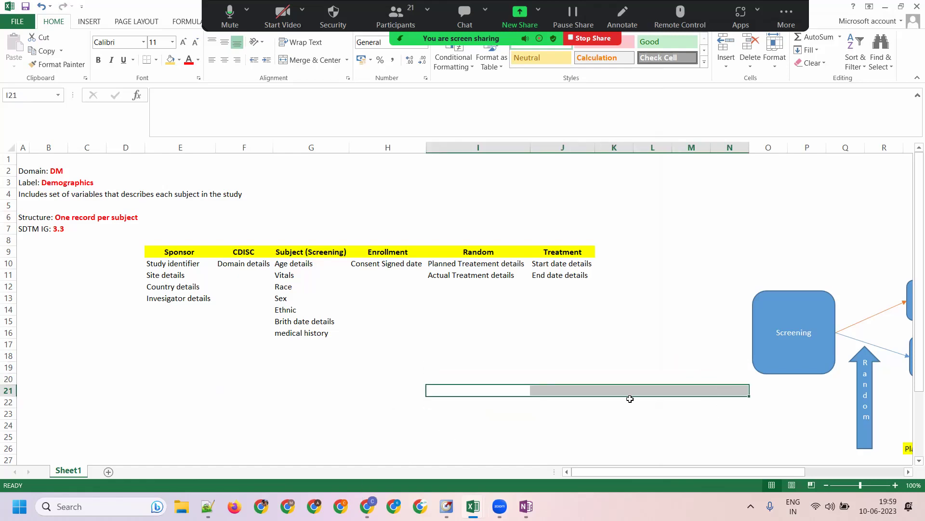
left_click(548, 391)
left_click_drag(478, 389, 715, 388)
key("shift+Left")
key("shift+Left")
key("shift+Left")
key("shift+Left")
key("shift+Left")
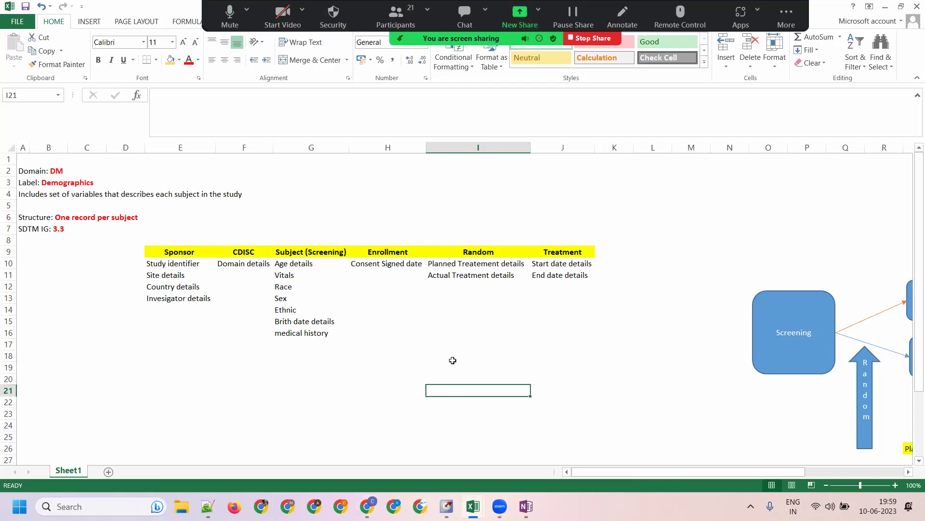
left_click(437, 380)
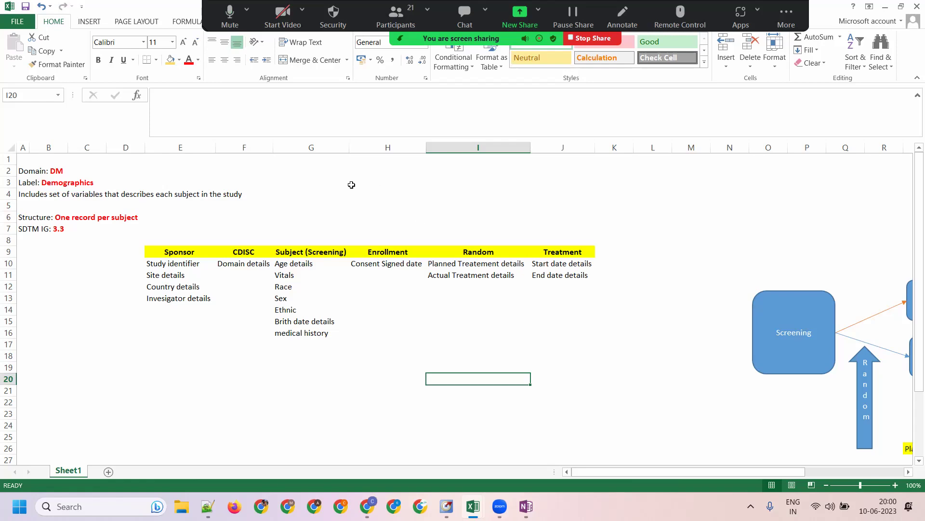
left_click(309, 381)
left_click(219, 390)
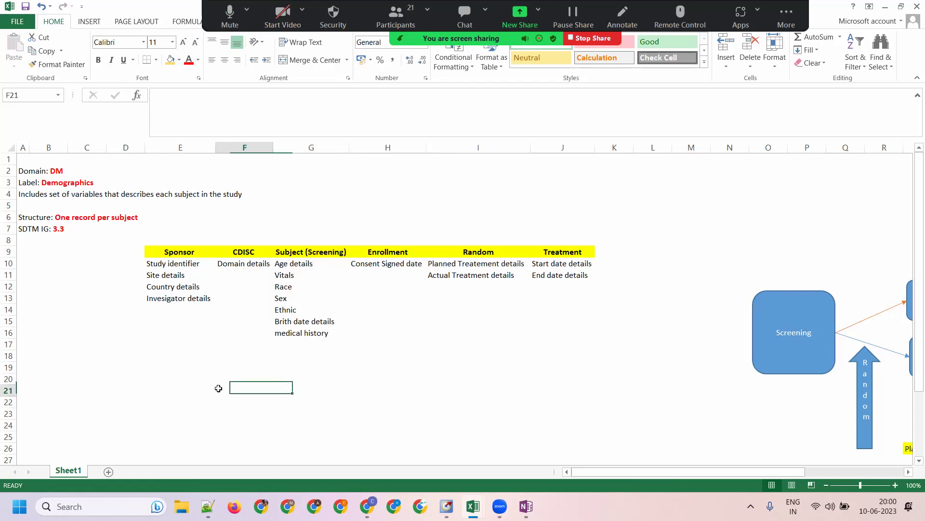
left_click(211, 394)
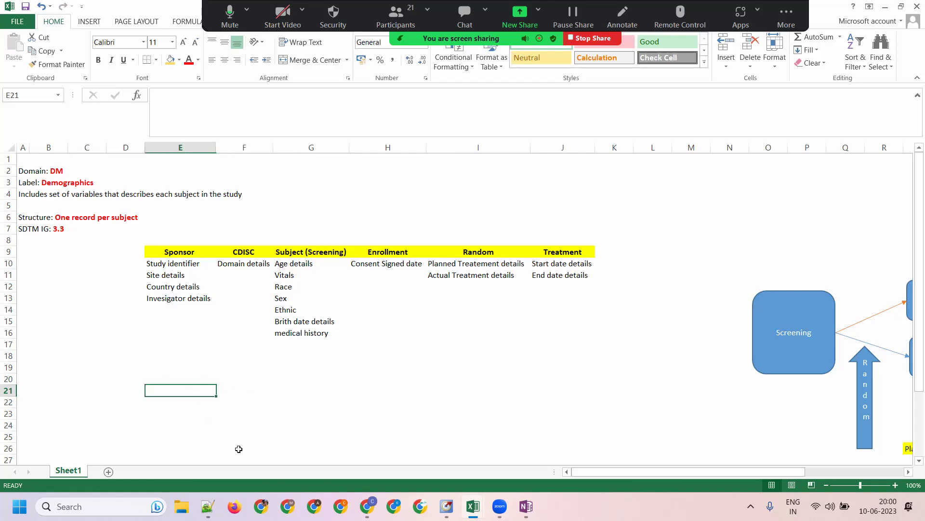
Enter the domain codes EC in cell F21 and EX in cell G21, below the variable table.
left_click(217, 393)
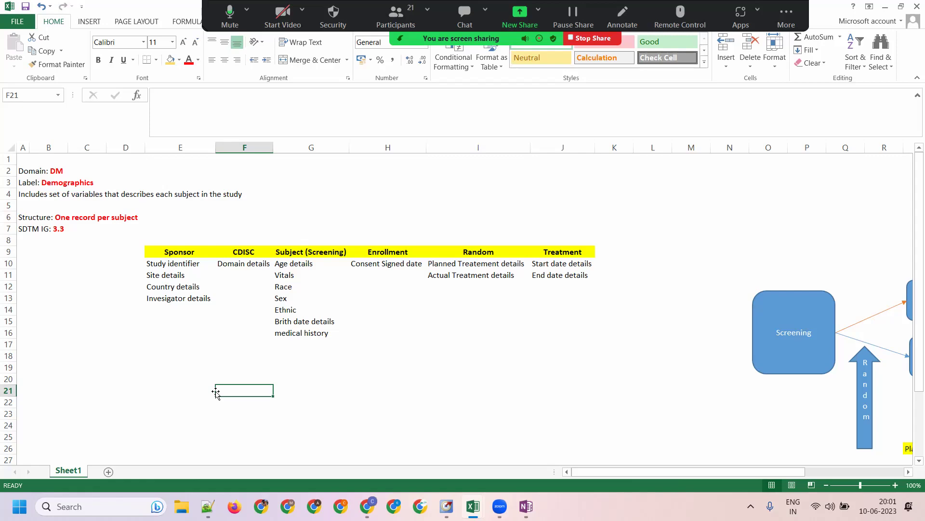
type("EC")
key("Tab")
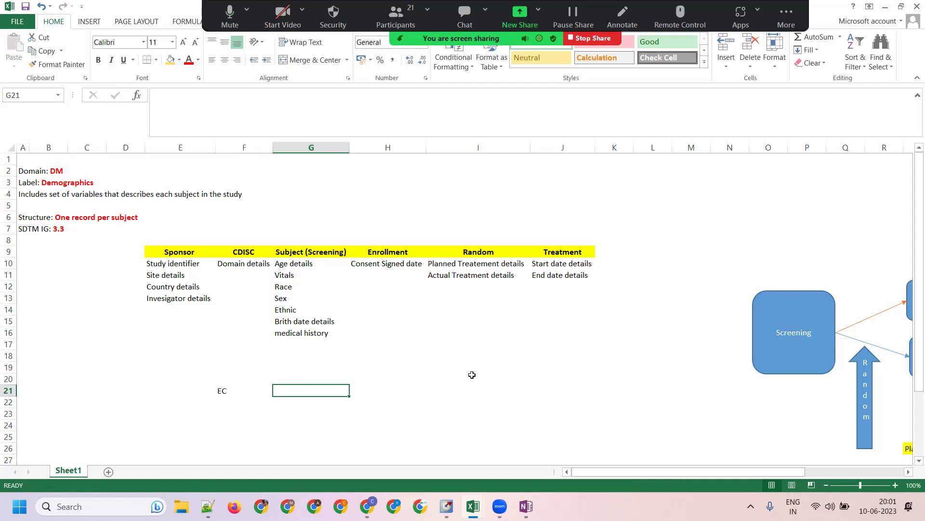
type("EX")
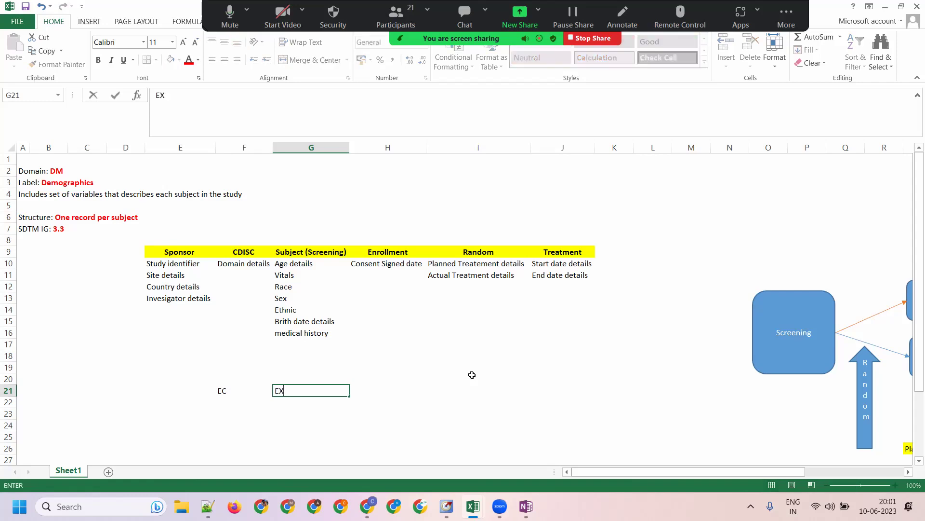
key("Tab")
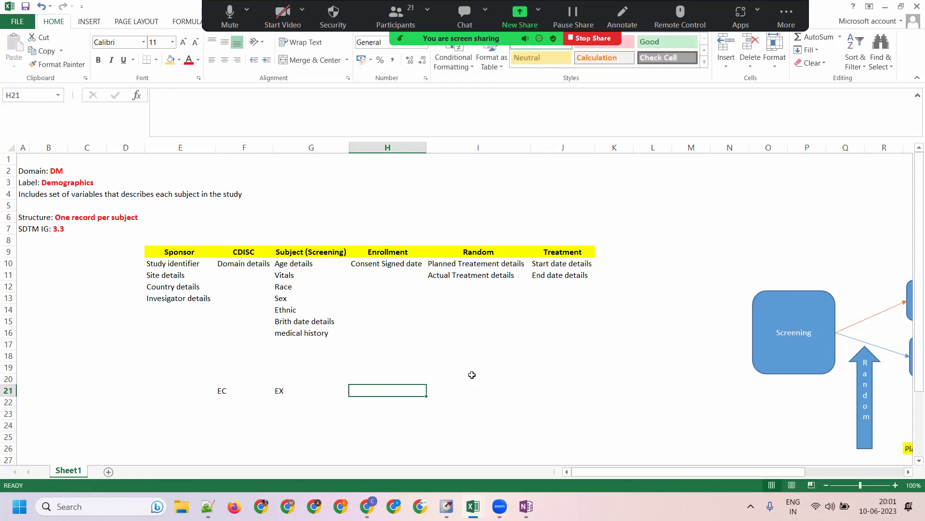
Examine the EC and EX domain codes side by side in row 21.
left_click(236, 393)
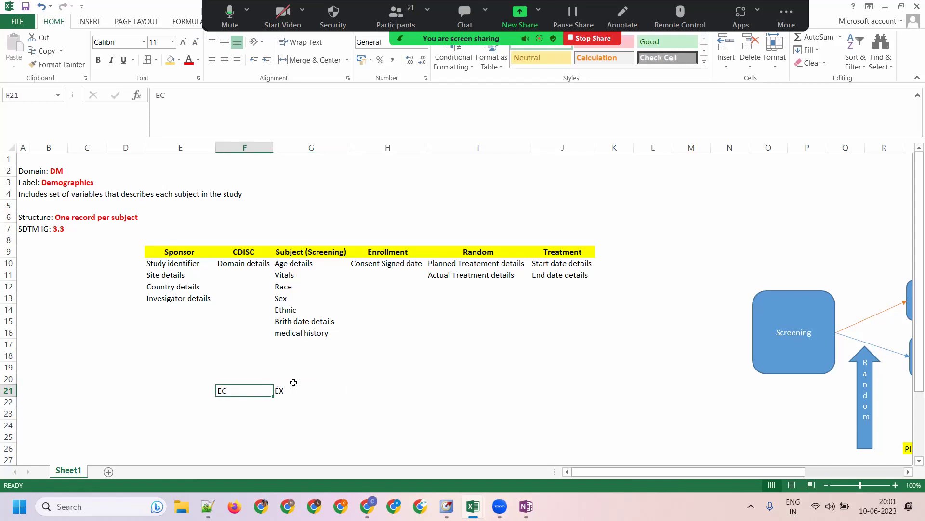
left_click(291, 388)
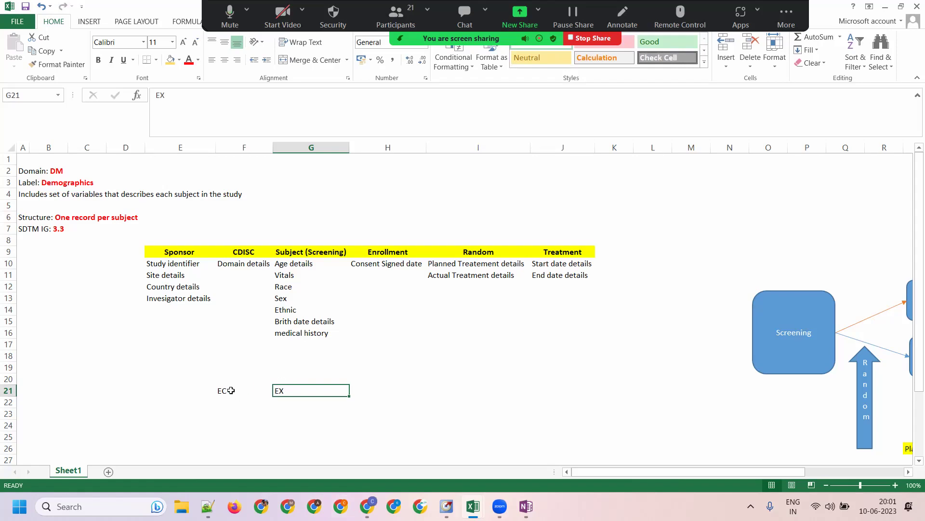
left_click_drag(232, 391, 309, 392)
left_click(319, 399)
left_click_drag(217, 389, 291, 385)
left_click(290, 386)
left_click(222, 391)
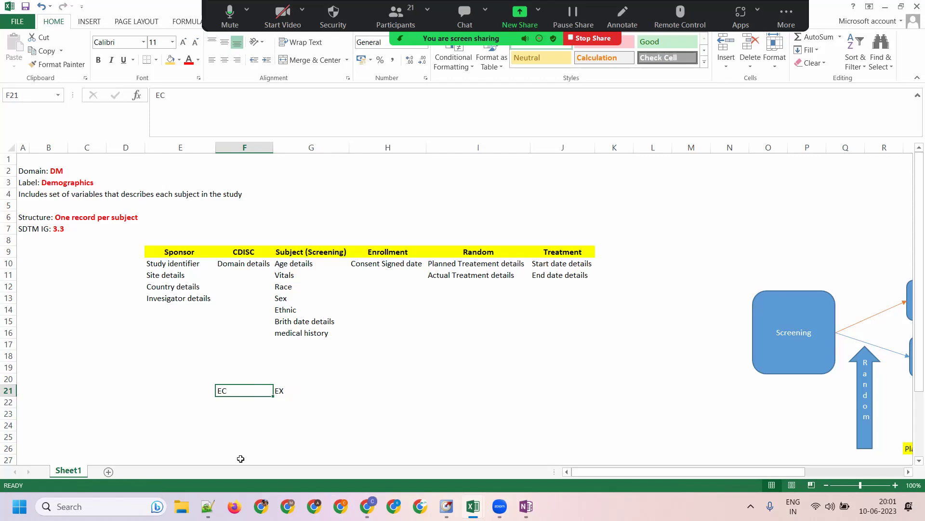
left_click(293, 390)
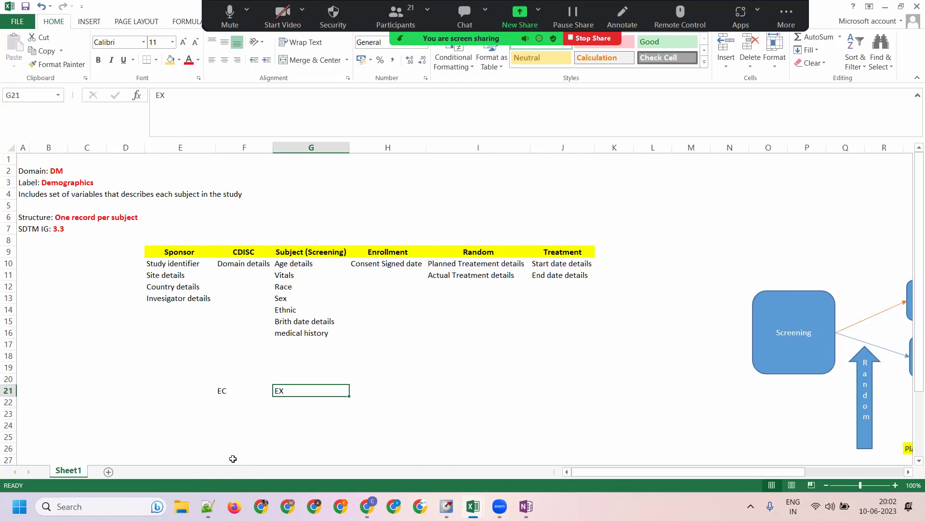
Clear the EC and EX domain codes from cells F21 and G21.
left_click(234, 440)
left_click_drag(223, 389, 337, 391)
key("Delete")
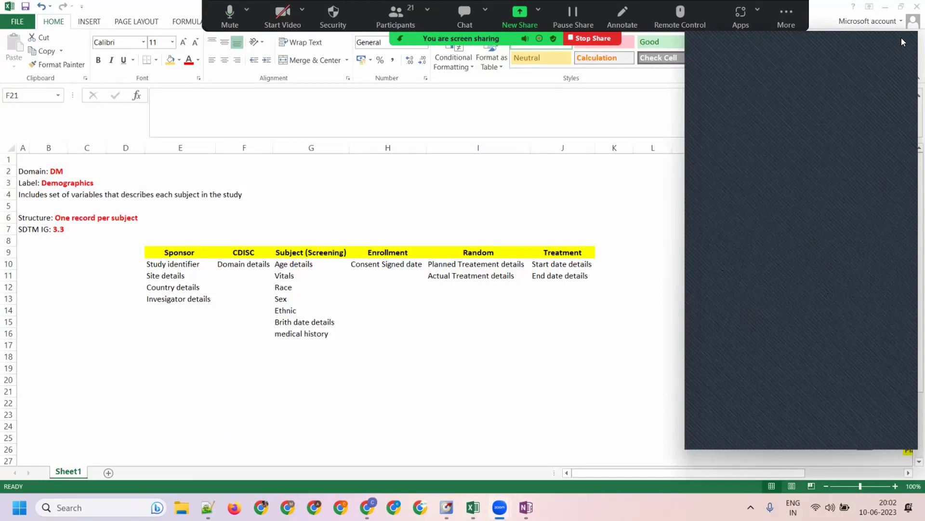
Examine the category headings of the demographics variable table from Sponsor through Treatment, including their first entries.
left_click(190, 251)
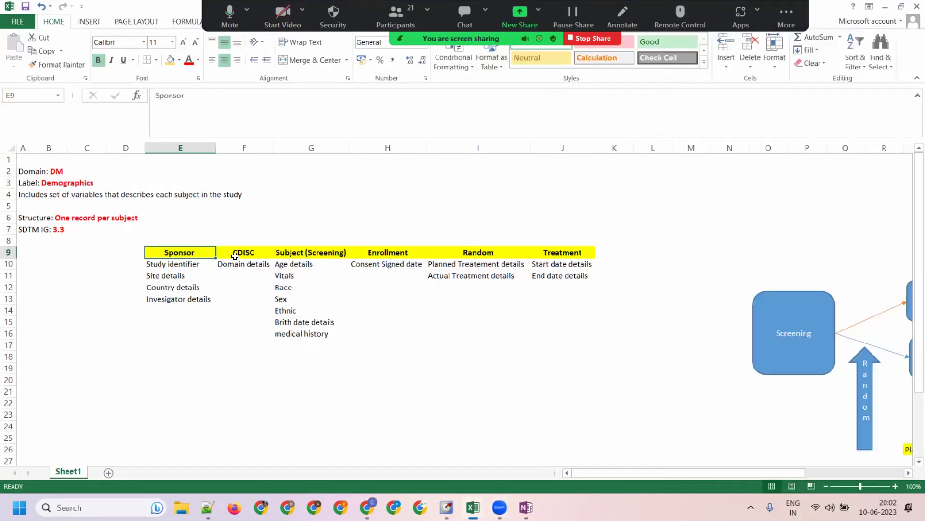
key("Right")
key("Down")
left_click(284, 248)
key("Down")
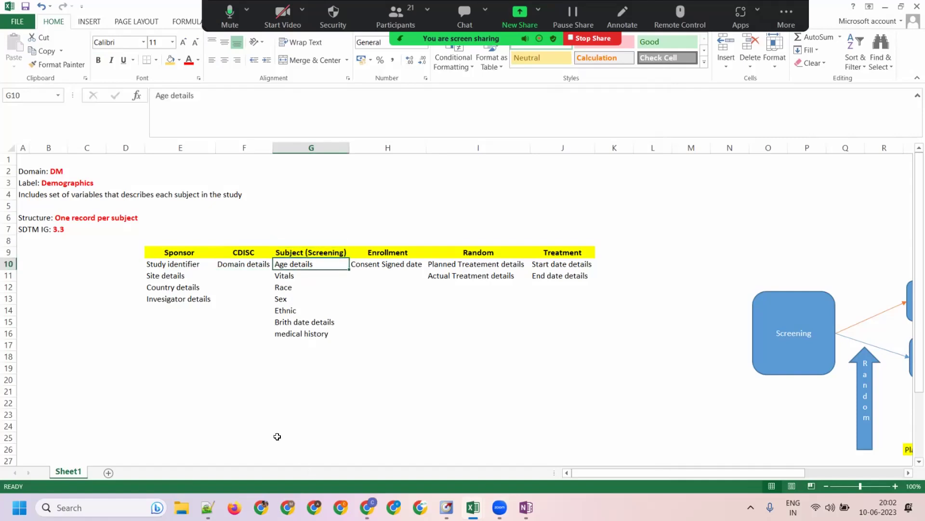
left_click(389, 248)
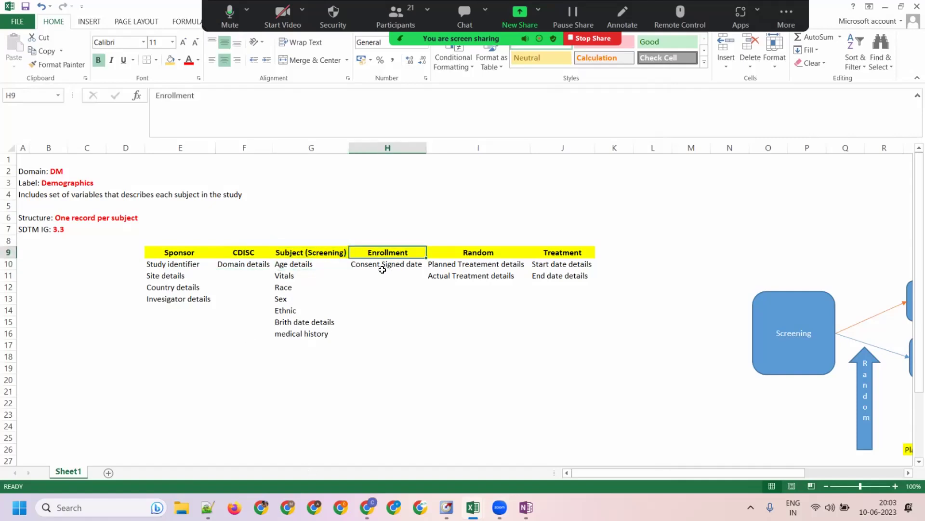
left_click(503, 254)
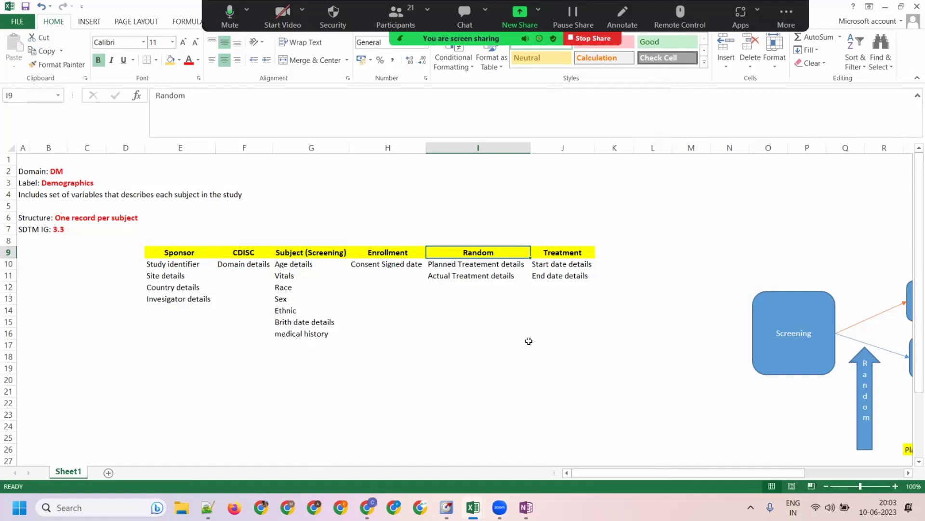
left_click(508, 368)
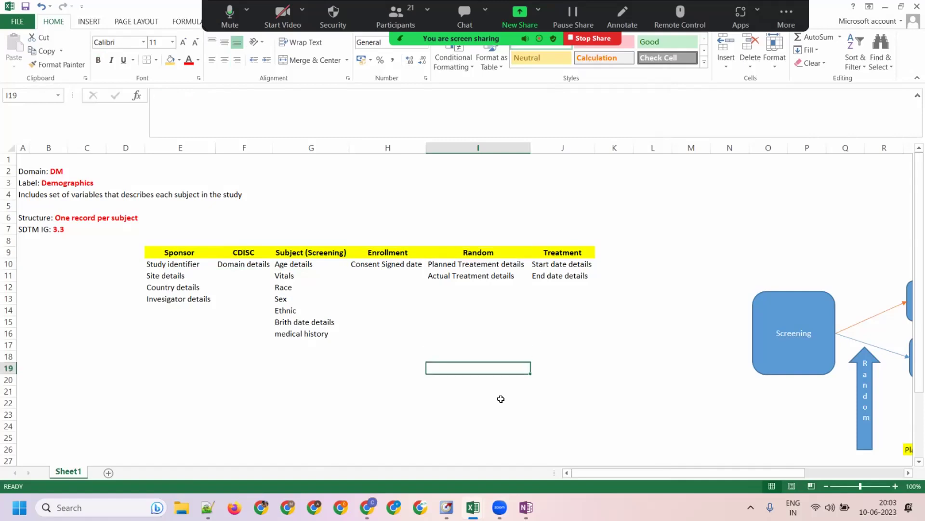
left_click(561, 251)
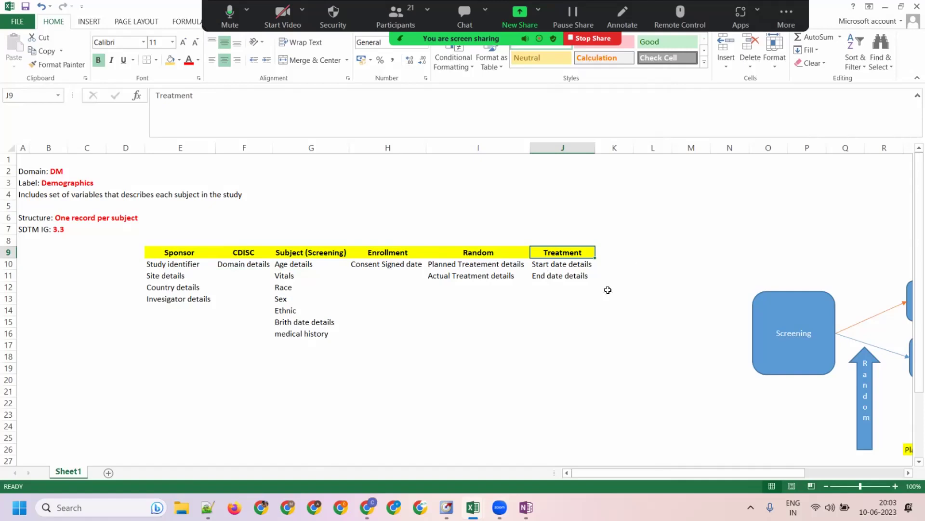
Add a Follow up category heading in cell K9, next to the Treatment category.
left_click(627, 250)
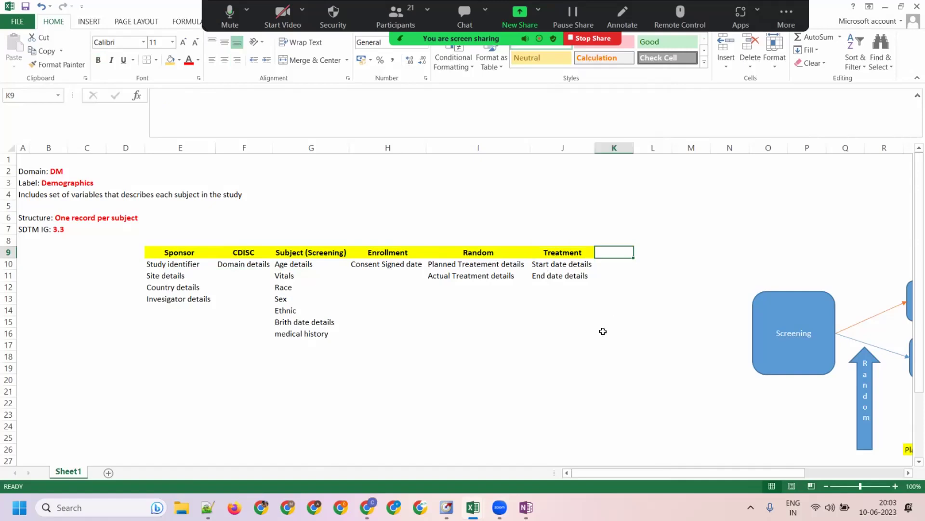
type("Follow")
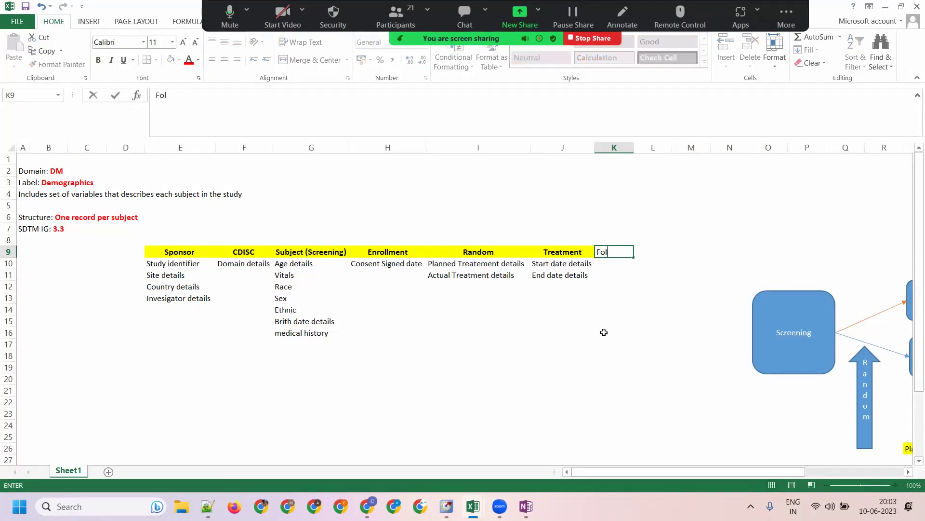
type(" up")
key("Tab")
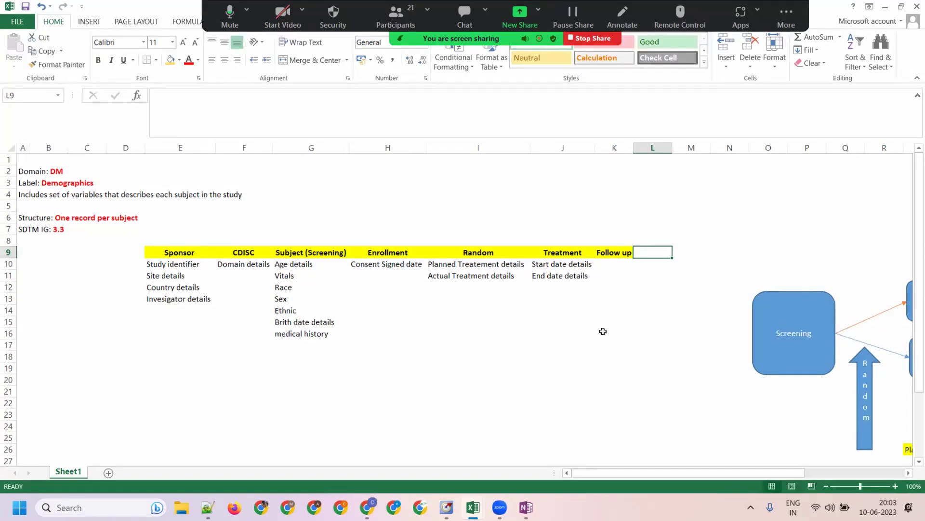
Enter End participation details under the Follow up heading in K10 and auto-fit the width of column K.
left_click(612, 262)
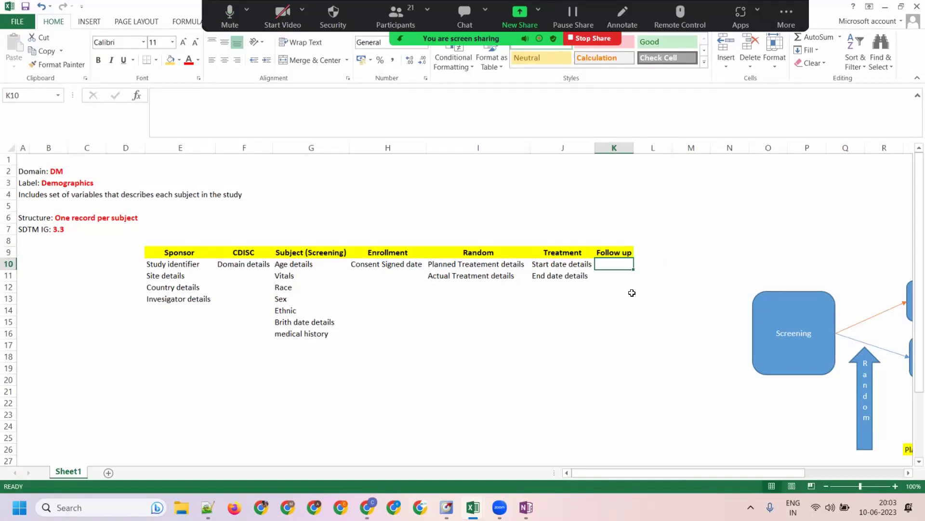
type("End")
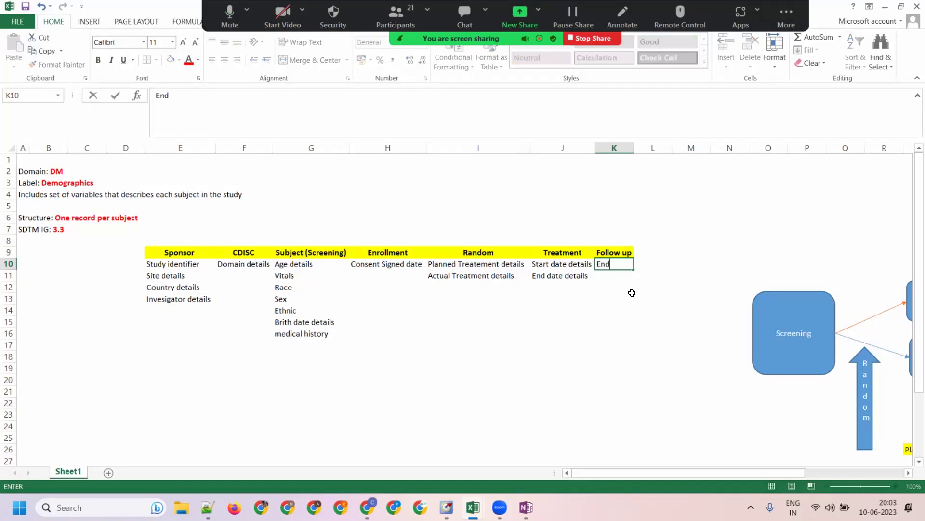
type(" participation details")
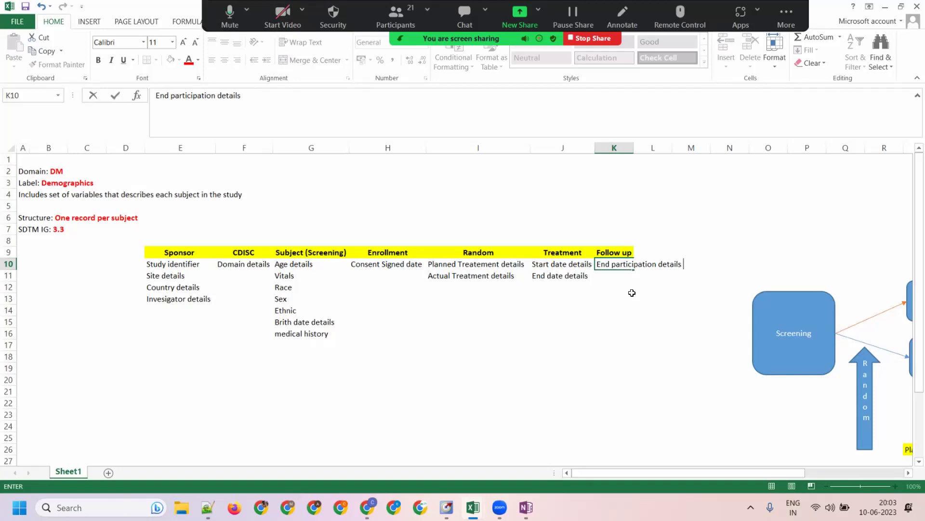
key("Return")
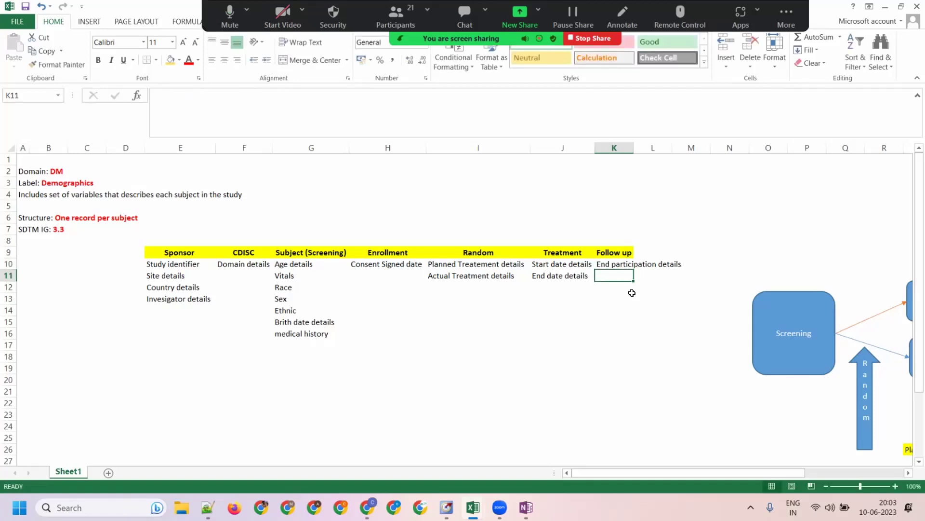
double_click(633, 145)
left_click(662, 320)
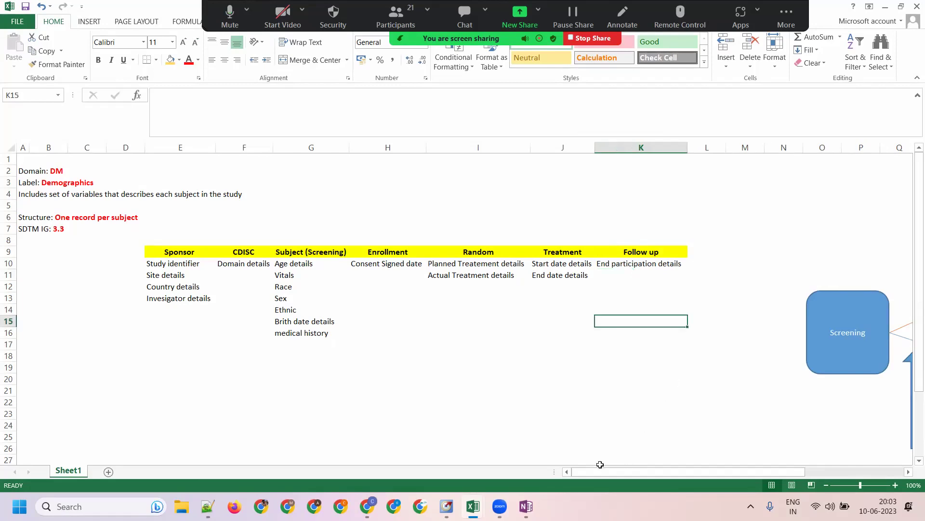
Compare the consent date entry under Enrollment with the end of participation entry under Follow up.
left_click(635, 264)
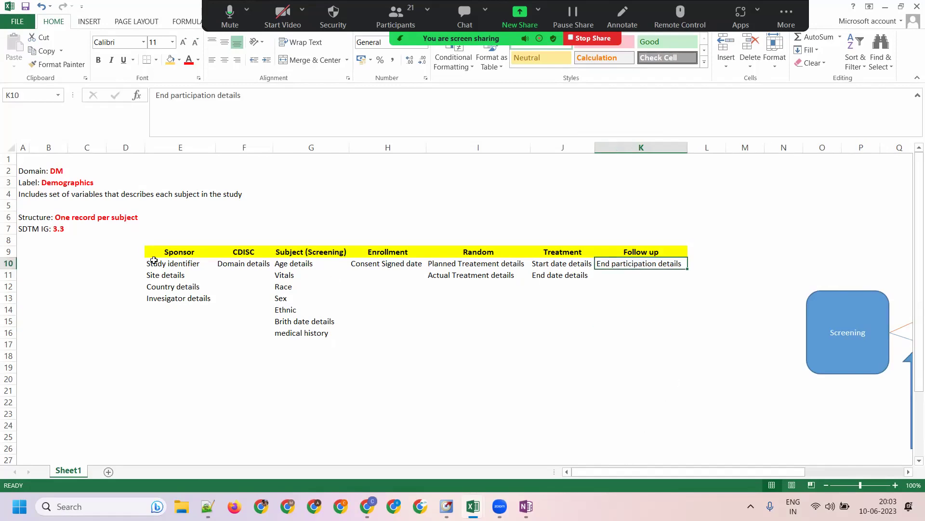
left_click(382, 264)
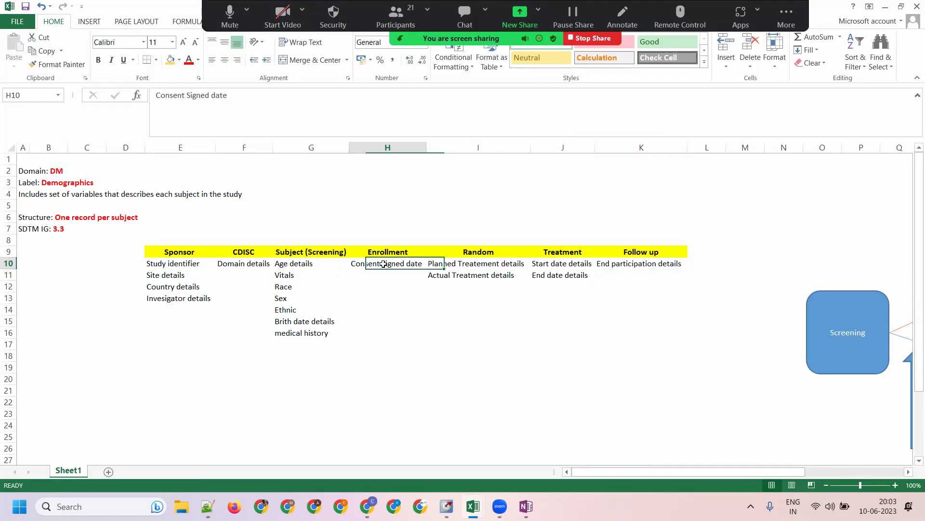
left_click(664, 264)
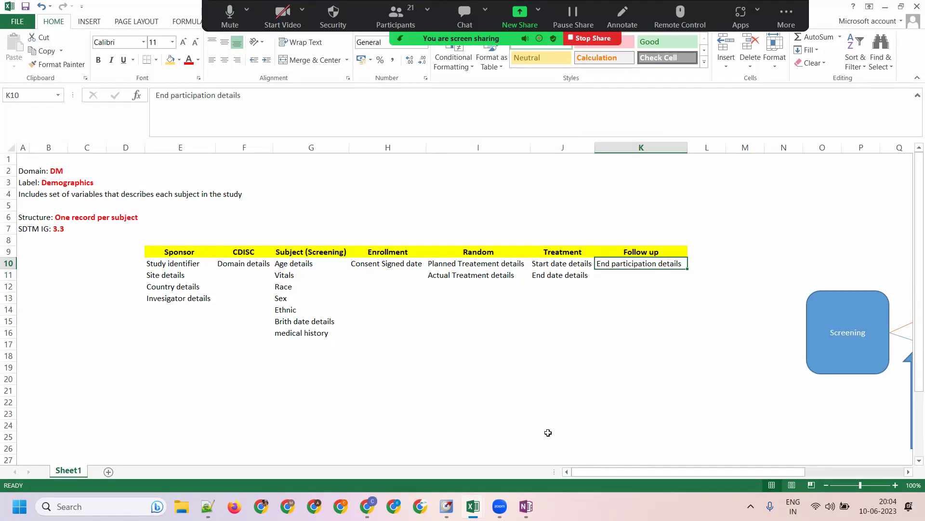
Compare the start and end date entries under Treatment with the end of participation entry under Follow up.
left_click_drag(569, 253, 566, 275)
left_click_drag(655, 244, 646, 312)
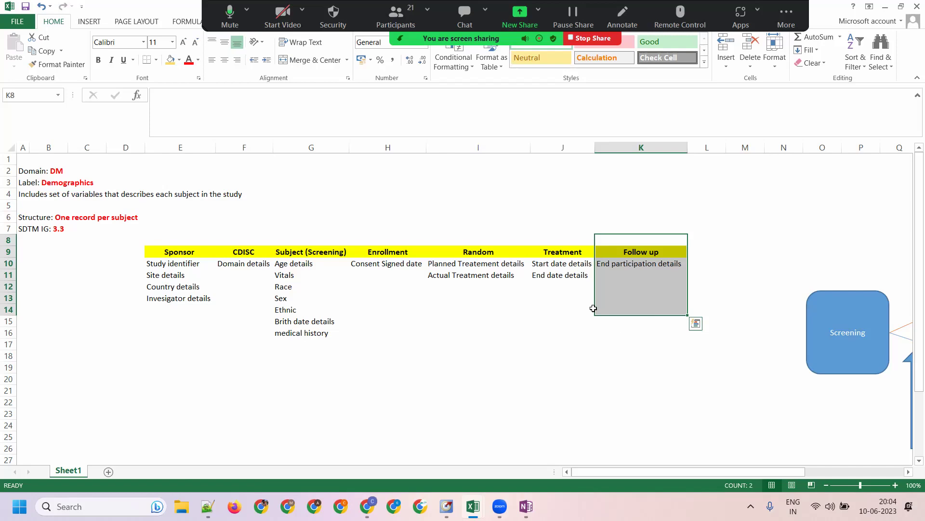
left_click(643, 252)
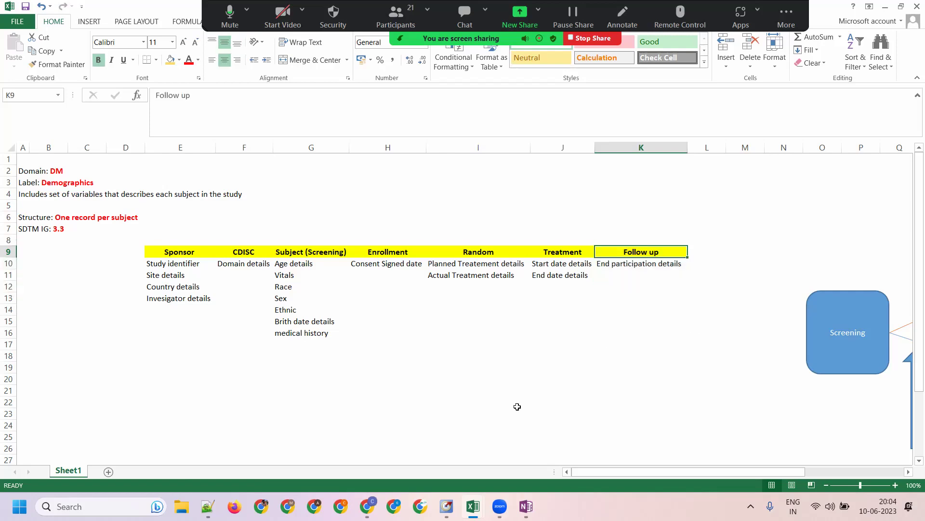
left_click_drag(568, 257, 570, 276)
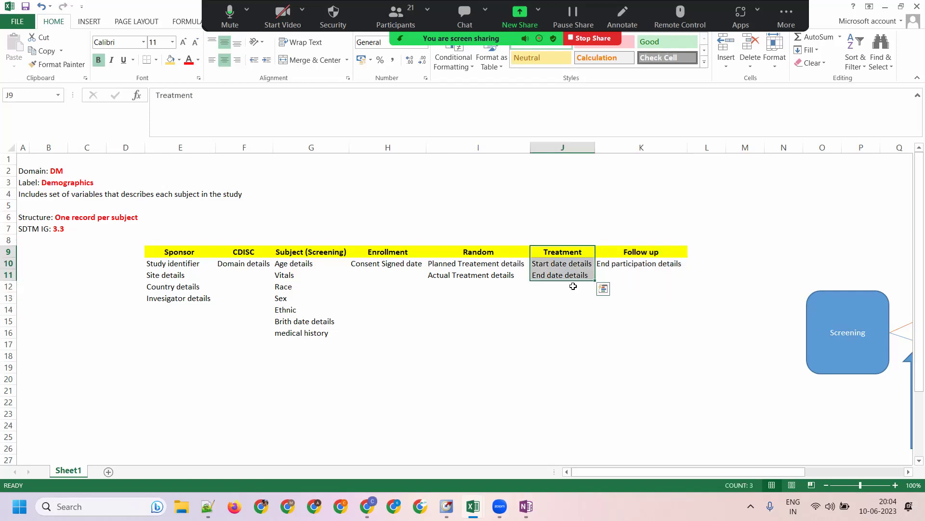
left_click(723, 332)
left_click(600, 263)
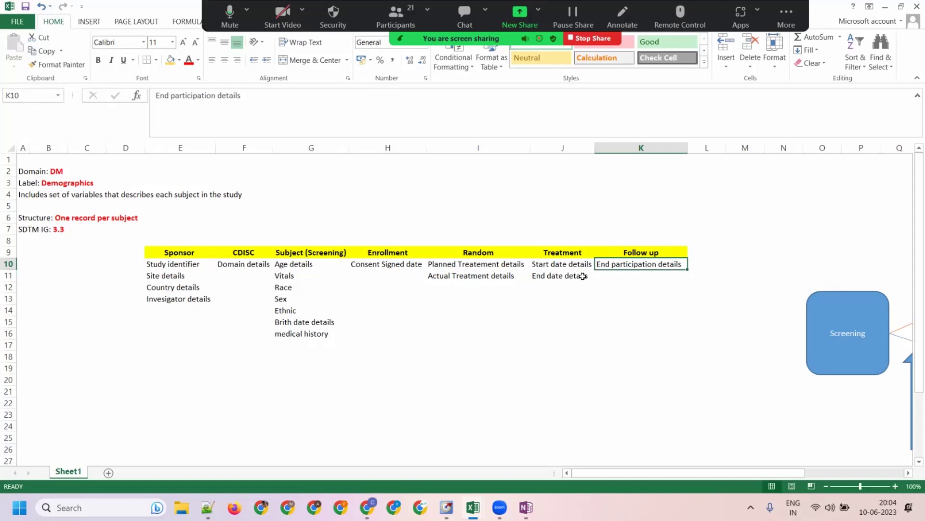
left_click(567, 277)
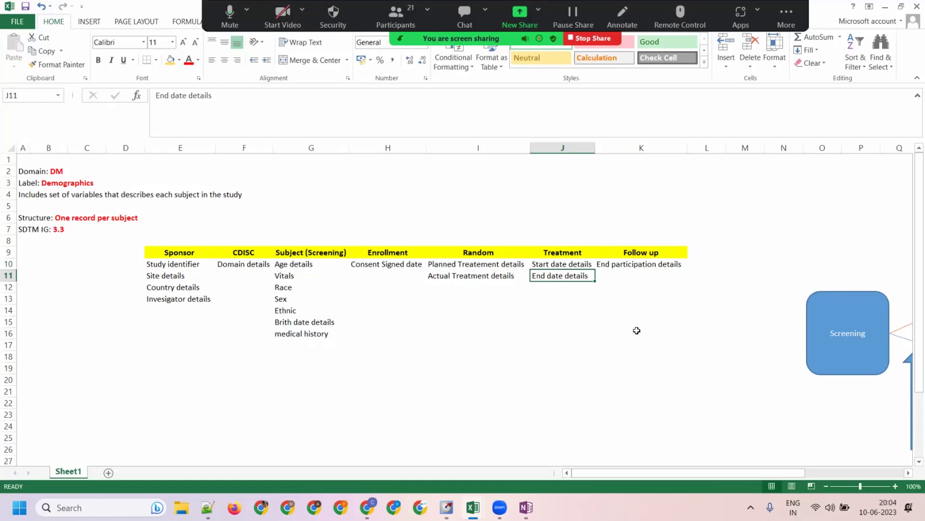
left_click(563, 147)
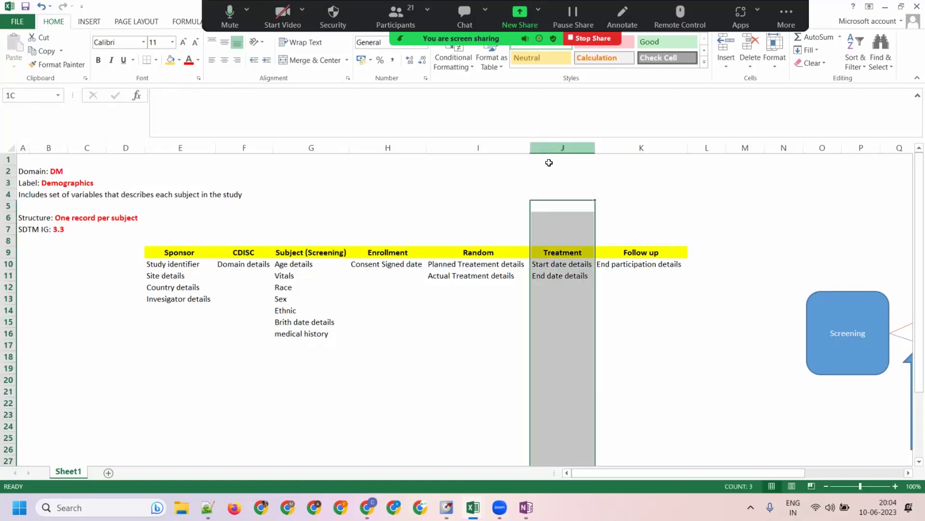
left_click(643, 148)
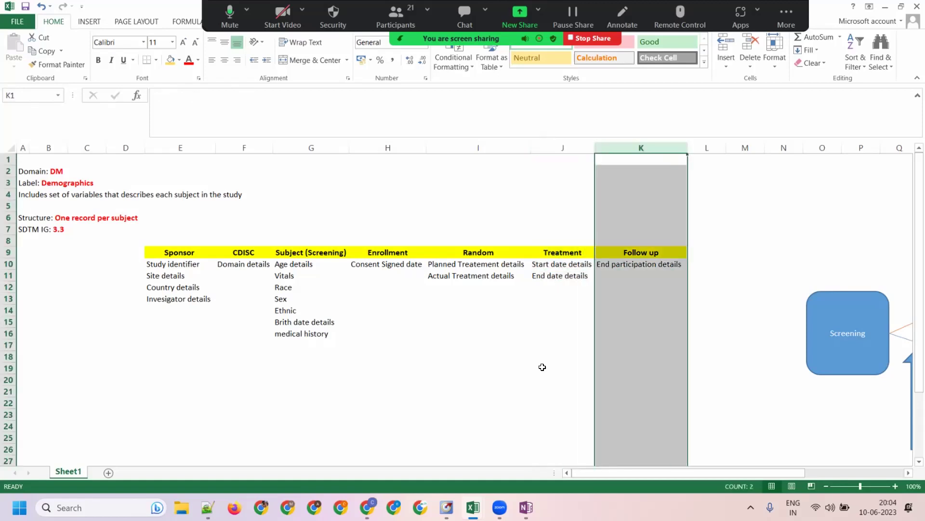
left_click(559, 147)
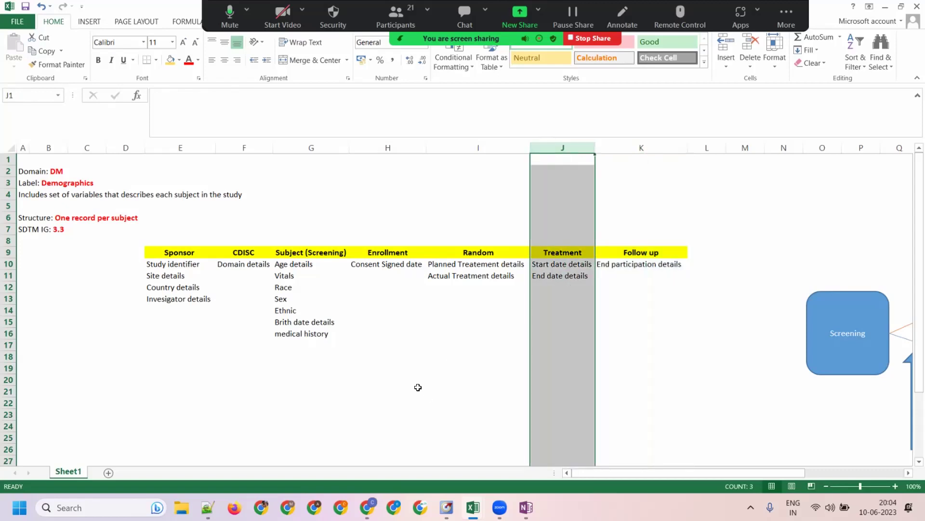
left_click(636, 148)
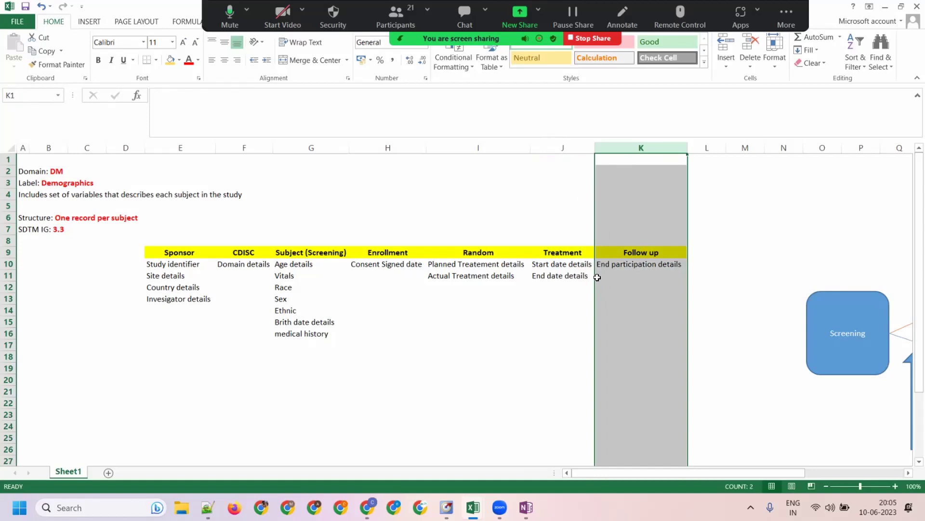
left_click_drag(629, 263, 639, 270)
left_click(644, 266)
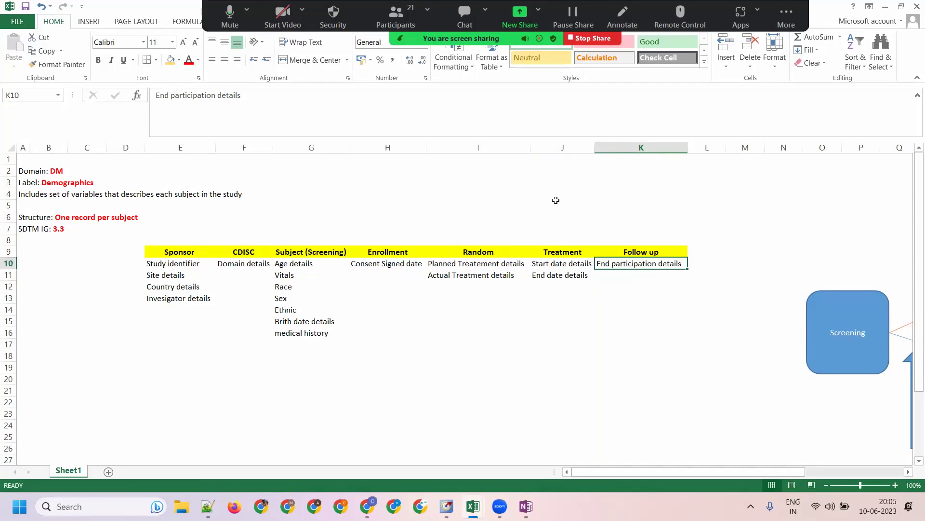
left_click(558, 272)
Add an Exceptions category heading in cell L9, next to Follow up, and auto-fit the width of column L.
left_click(702, 251)
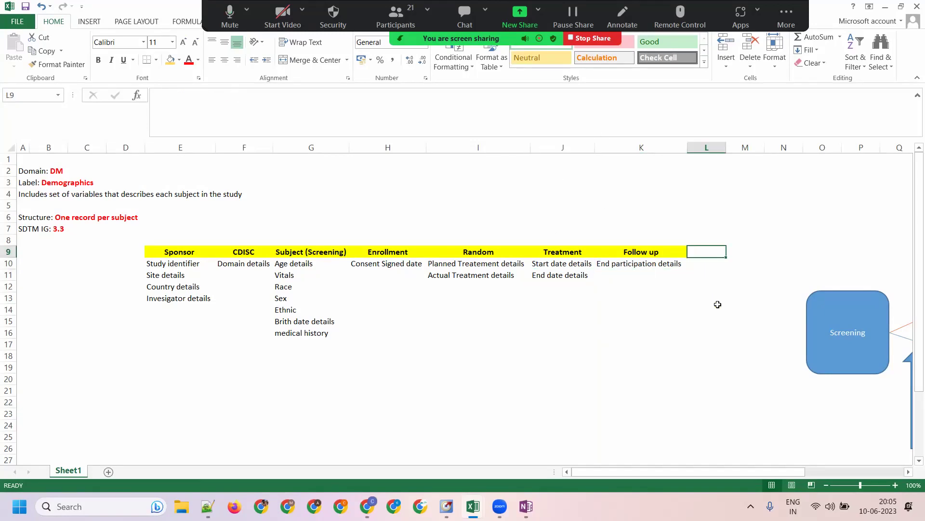
type("Exclusion")
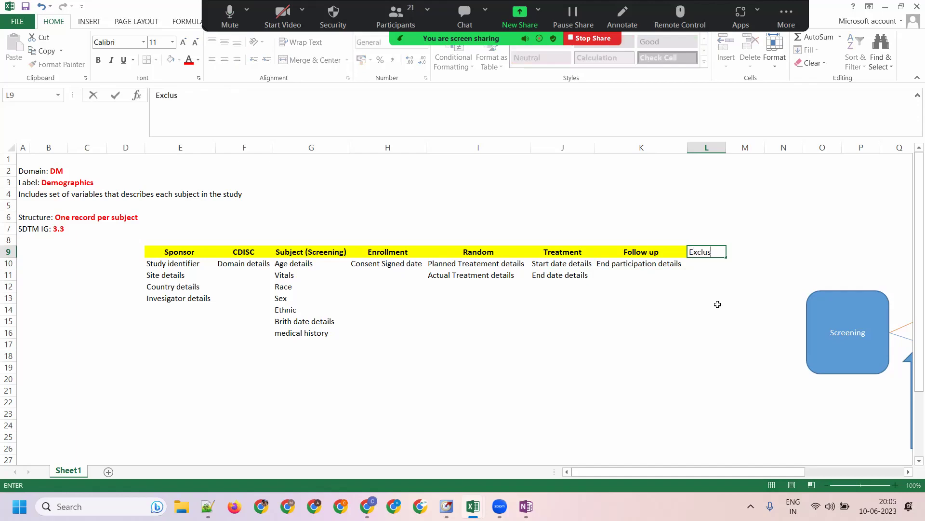
key("BackSpace")
key("BackSpace")
key("BackSpace")
key("BackSpace")
key("BackSpace")
key("BackSpace")
type("e")
key("BackSpace")
type("eptions")
key("ctrl+Return")
key("Down")
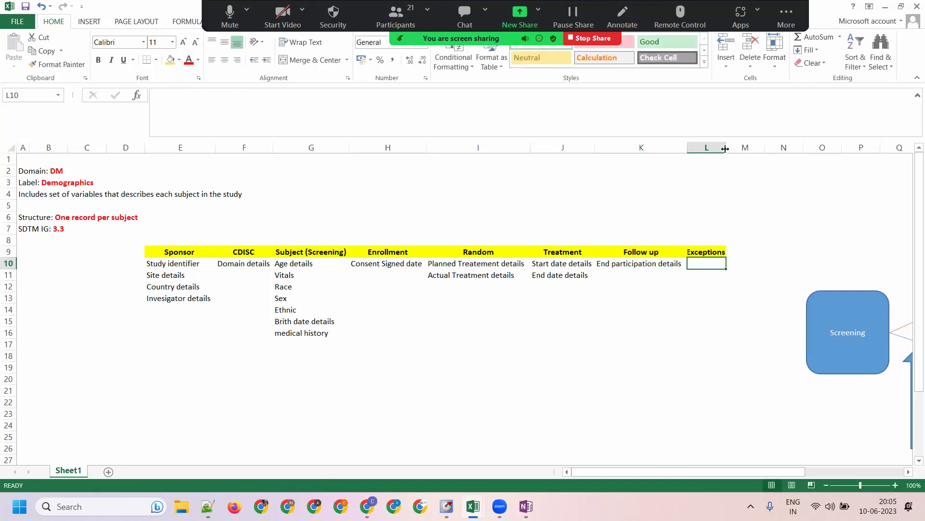
key("Left")
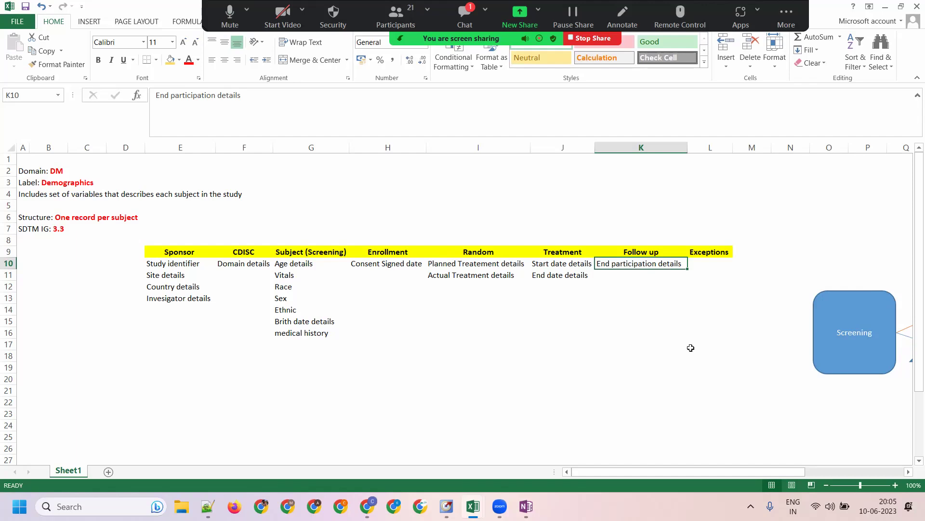
Check the new meeting chat message and review the Treatment, Follow up and Exceptions columns of the variable table.
left_click(469, 10)
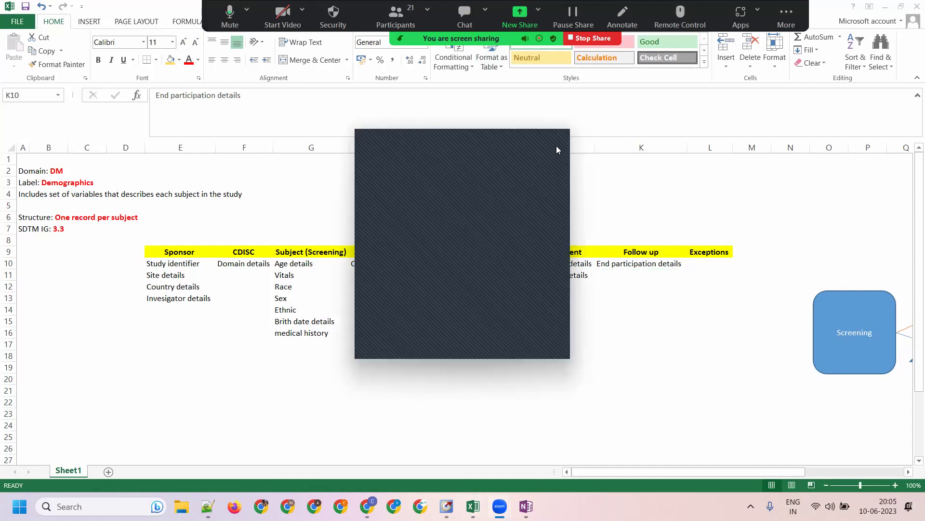
left_click(556, 146)
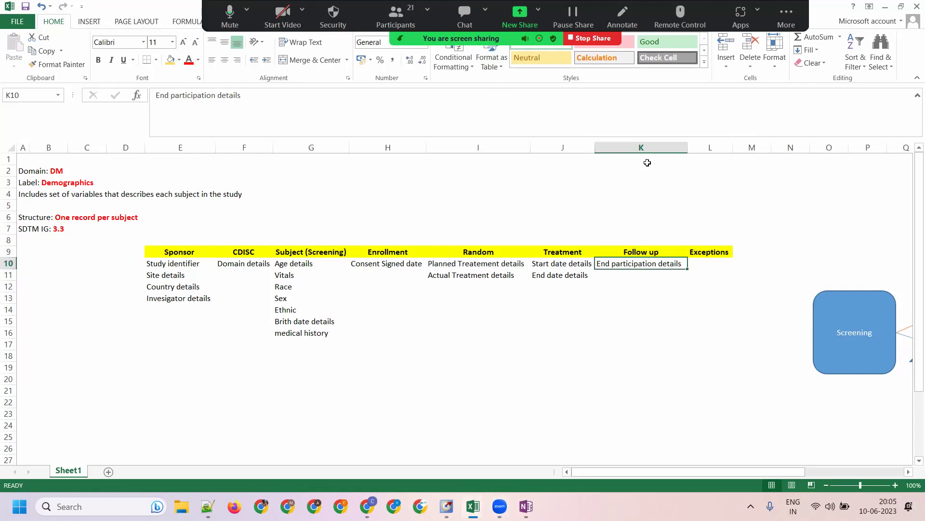
left_click(643, 146)
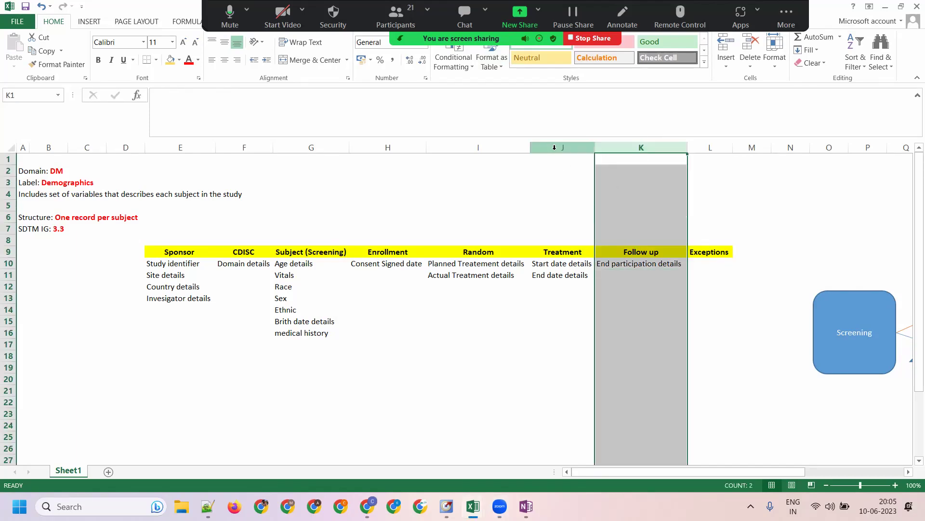
left_click(554, 148)
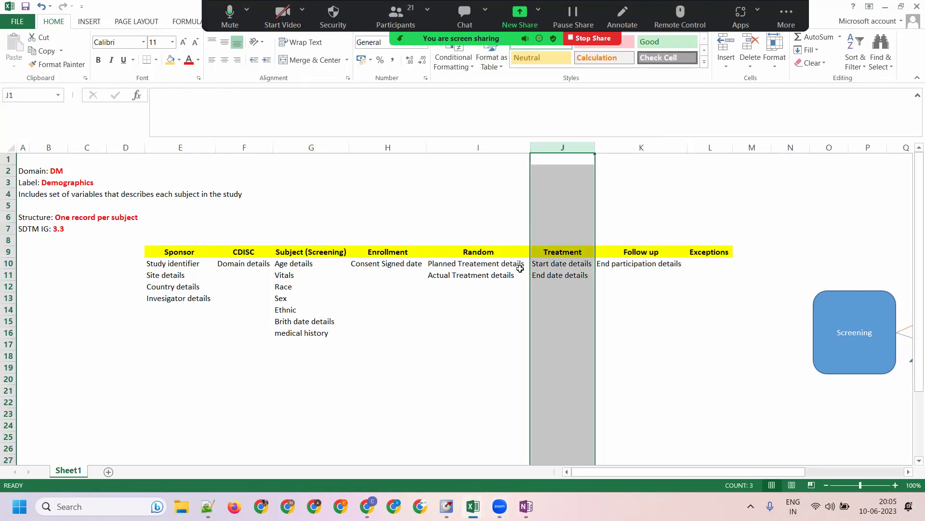
left_click(563, 253)
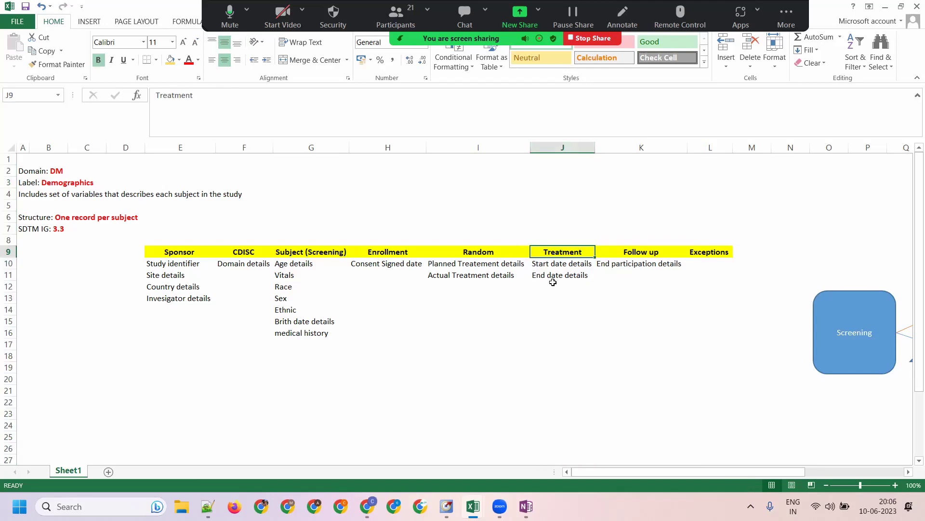
left_click(696, 333)
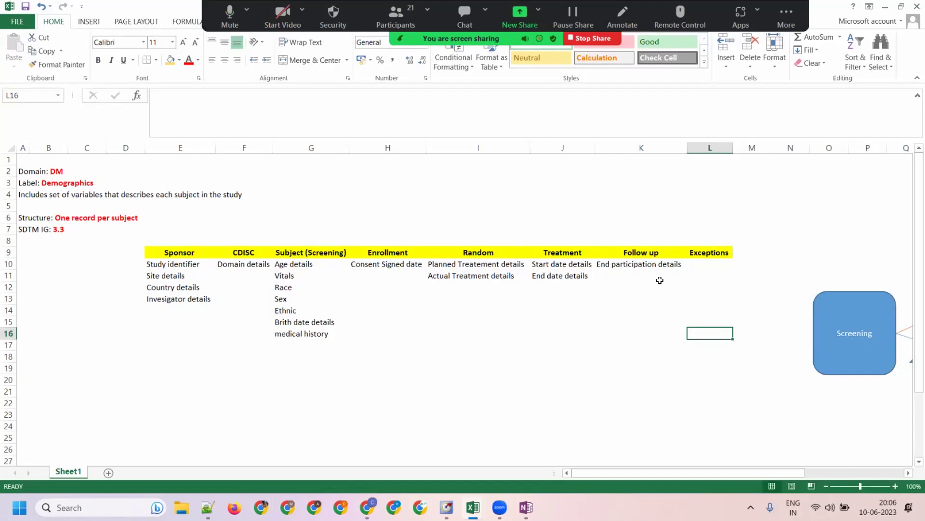
left_click(579, 277)
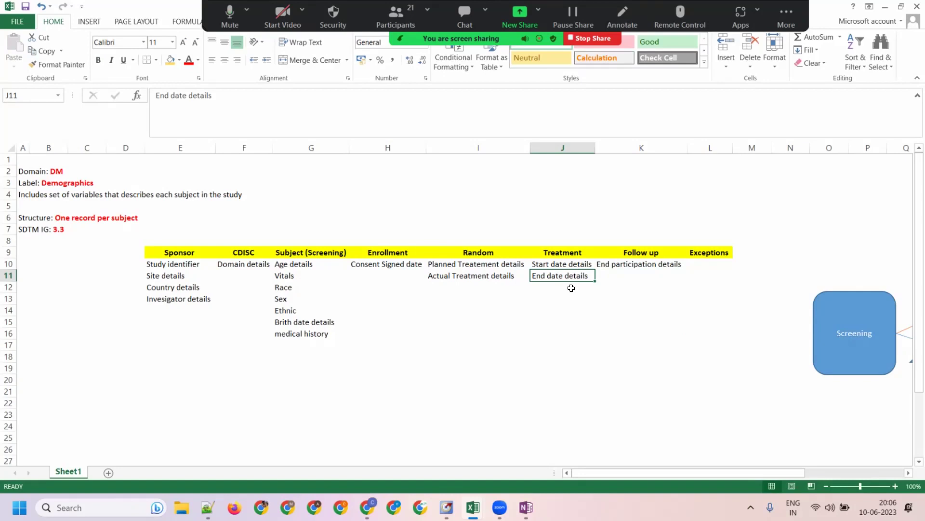
left_click(704, 271)
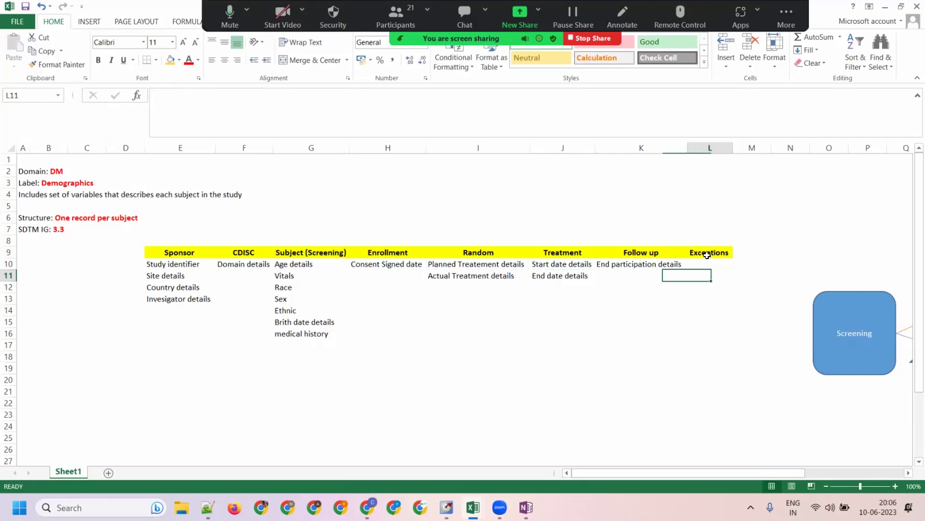
left_click(707, 254)
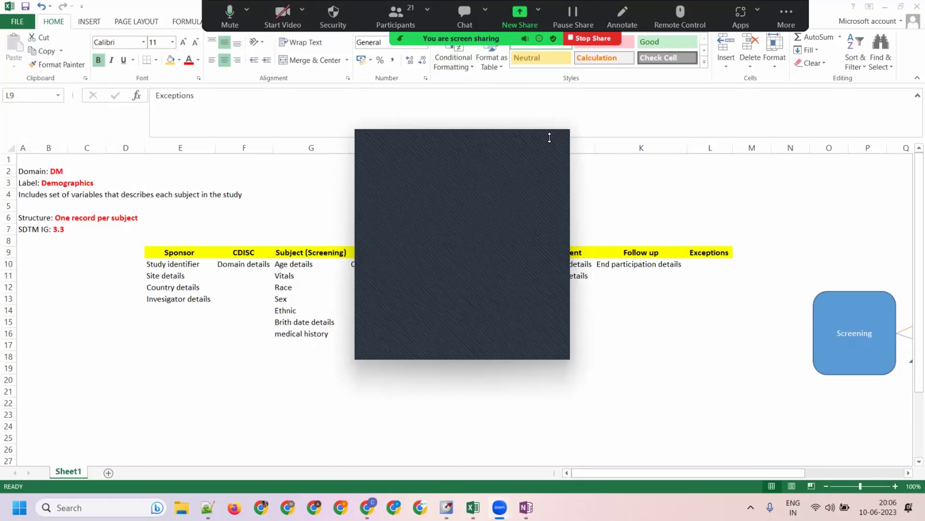
Enter AE ---> Dead in L10 and Death date in L11 under the Exceptions heading.
left_click(702, 265)
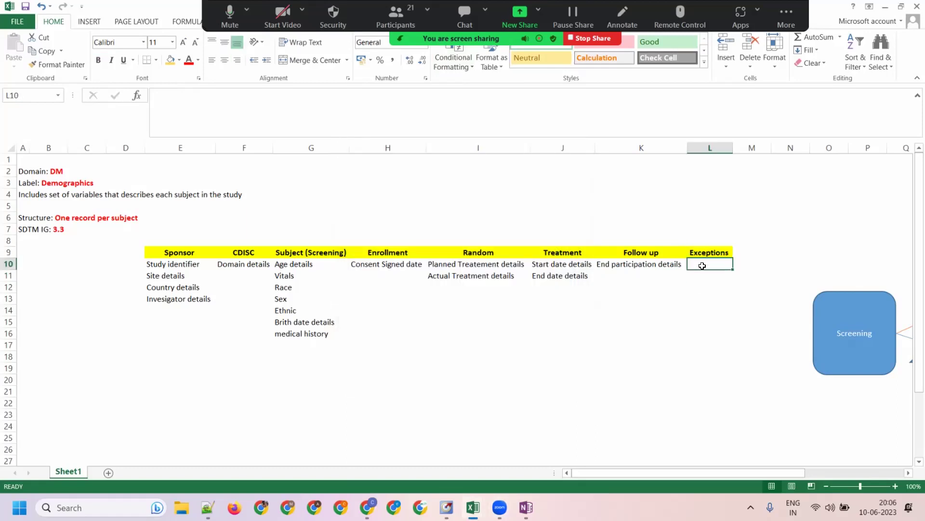
type("AE")
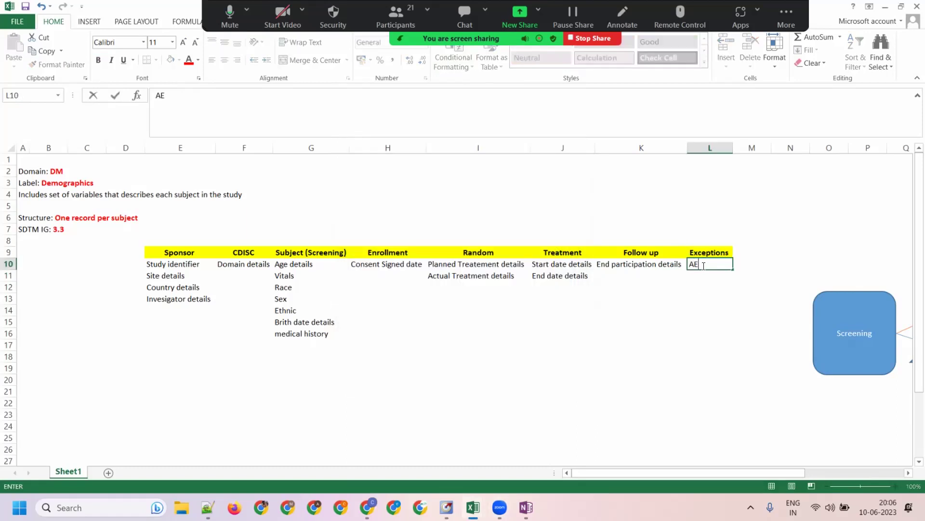
type(" ---> Dead")
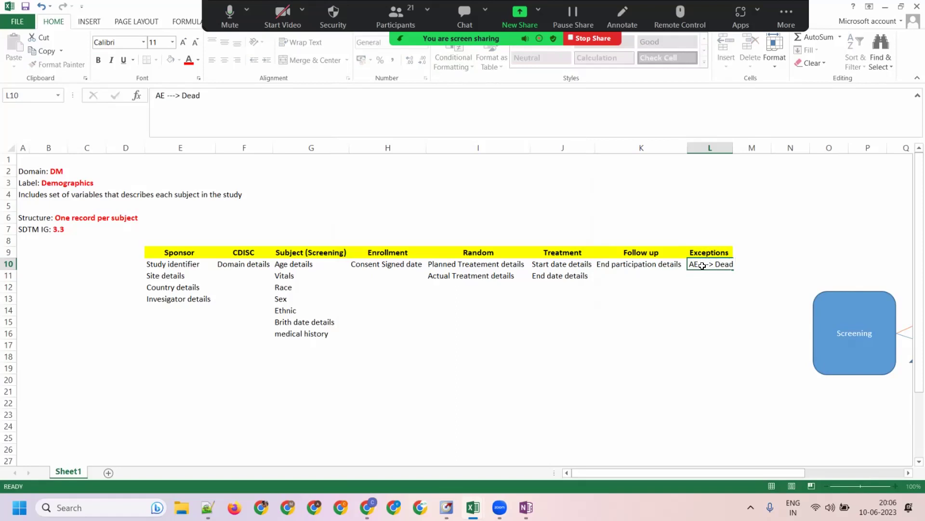
key("Return")
type("Death date")
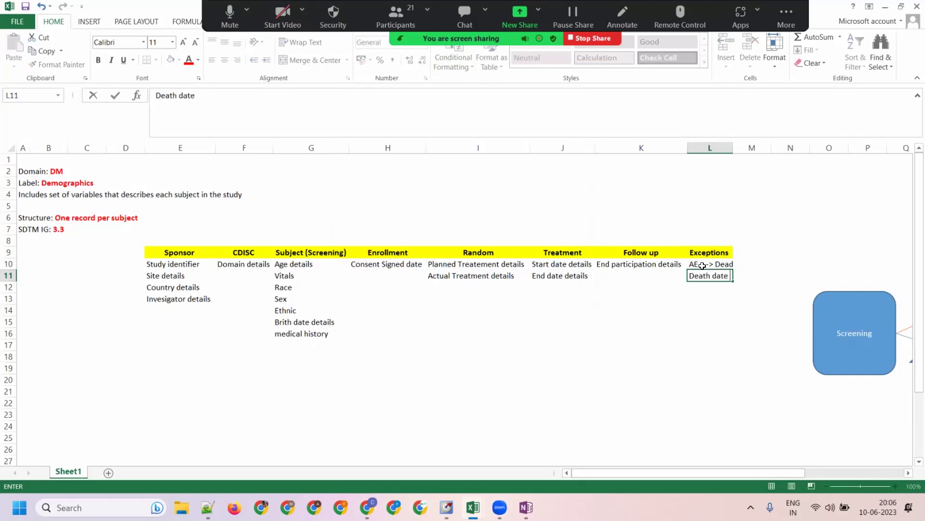
key("Return")
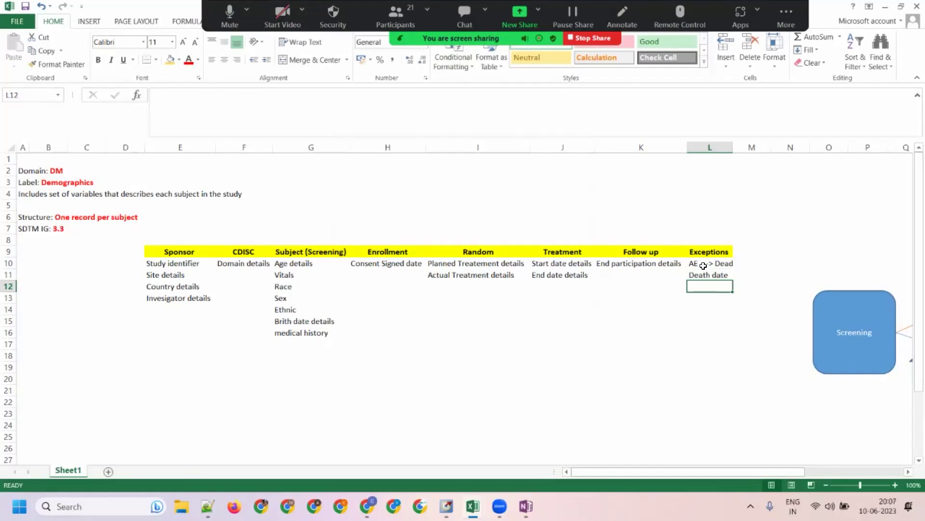
Review the Exceptions entries beside Follow up and auto-fit column L to its AE ---> Dead entry.
left_click_drag(706, 252, 723, 304)
left_click(632, 276)
left_click(647, 254)
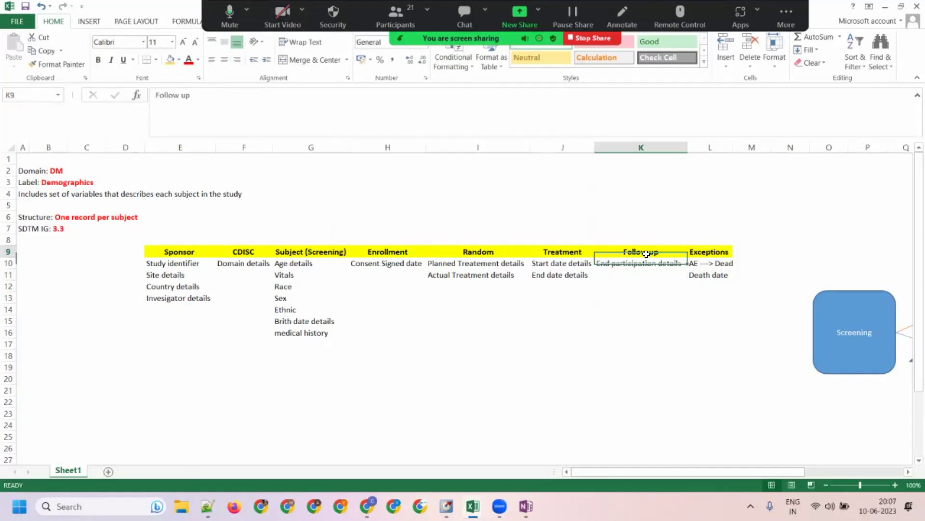
left_click(706, 263)
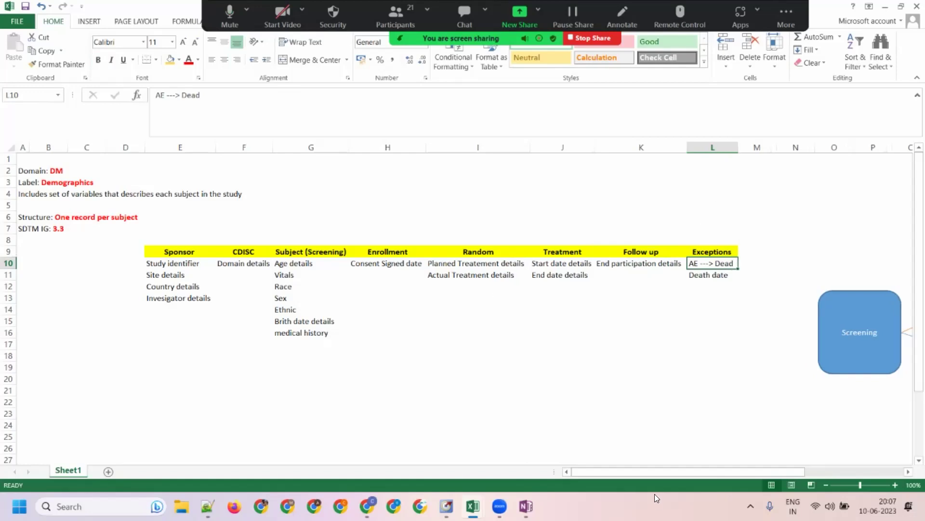
double_click(734, 147)
Move the CDISC heading and its Domain details entry from F9:F10 to M9:M10, next to Exceptions.
left_click(186, 263)
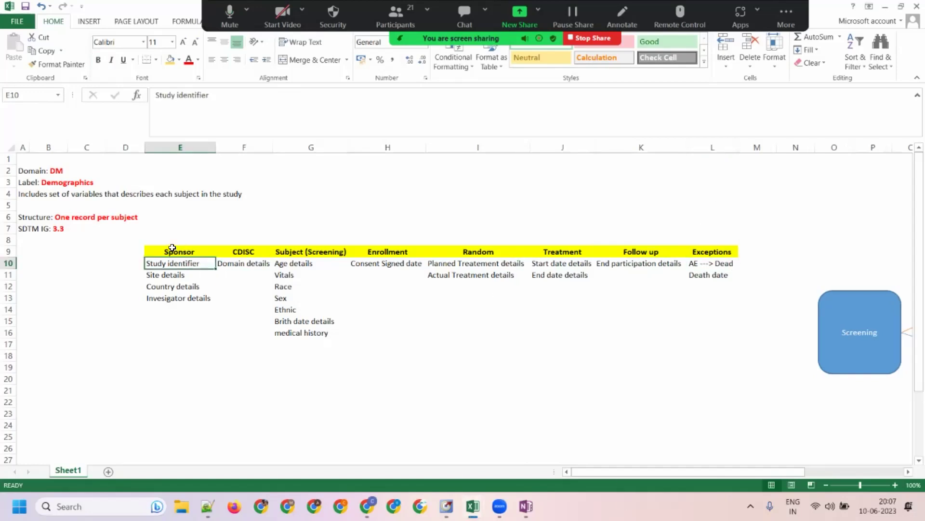
left_click(728, 252)
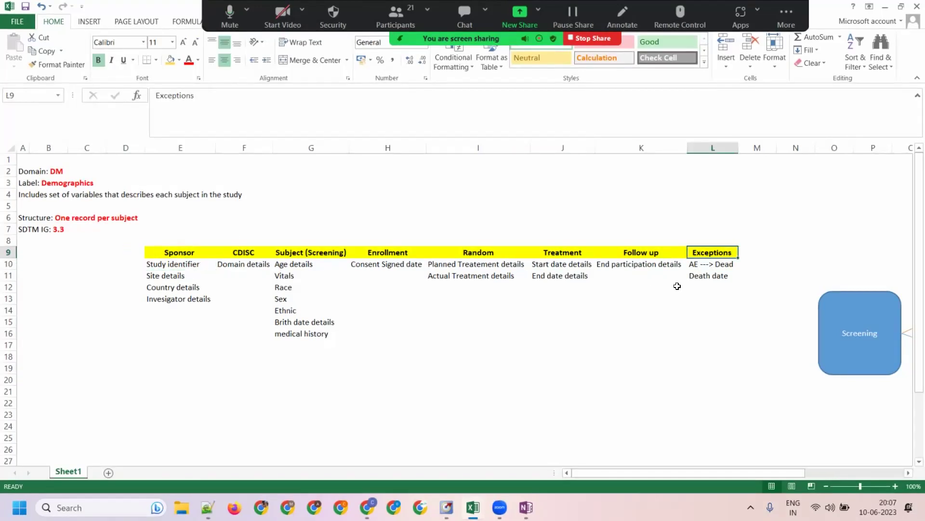
left_click(690, 276)
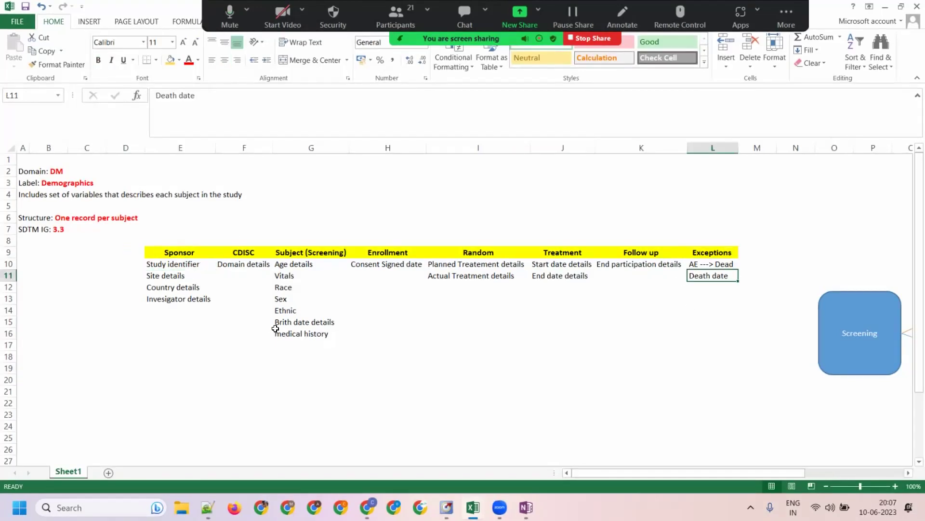
left_click_drag(228, 253, 243, 265)
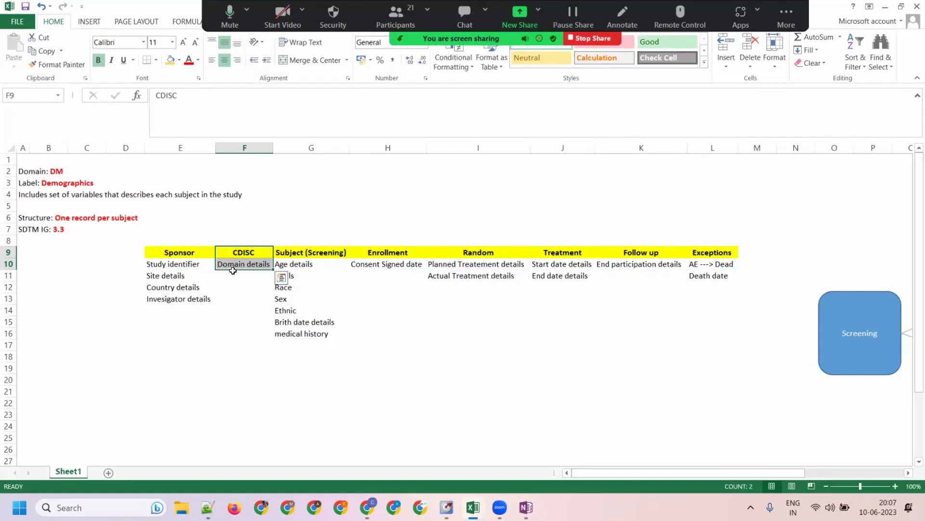
key("ctrl+c")
left_click(748, 252)
key("ctrl+v")
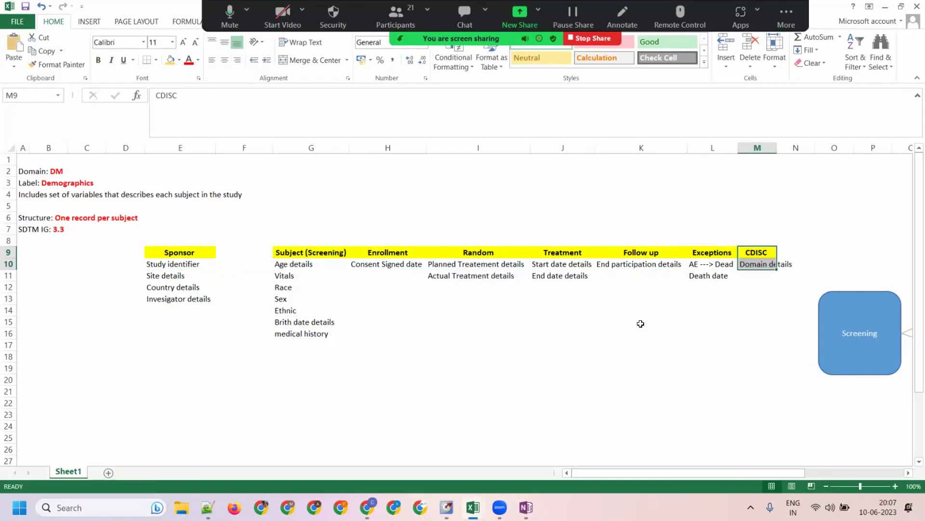
Delete the empty column F between Sponsor and Subject (Screening), and widen the CDISC column to fit its Domain details entry.
left_click(242, 153)
right_click(243, 152)
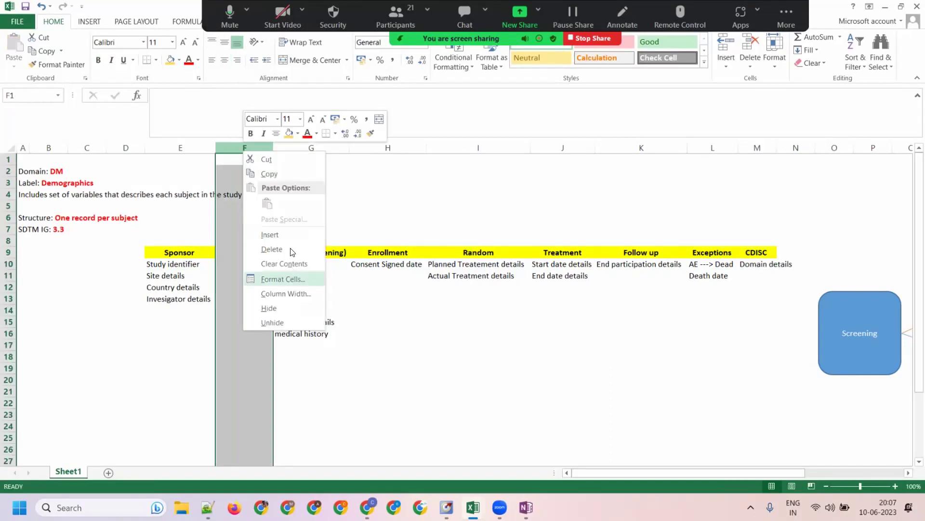
left_click(254, 249)
left_click(278, 282)
left_click(703, 263)
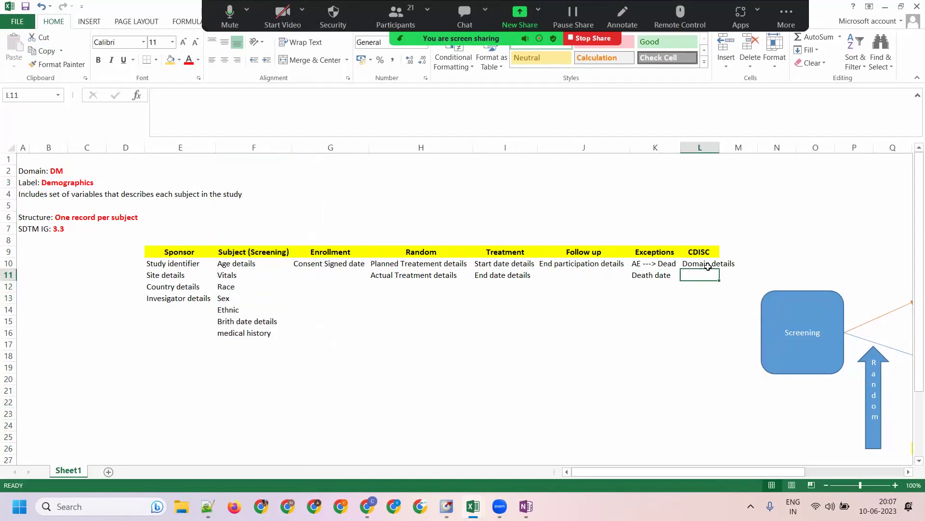
left_click_drag(721, 146, 738, 146)
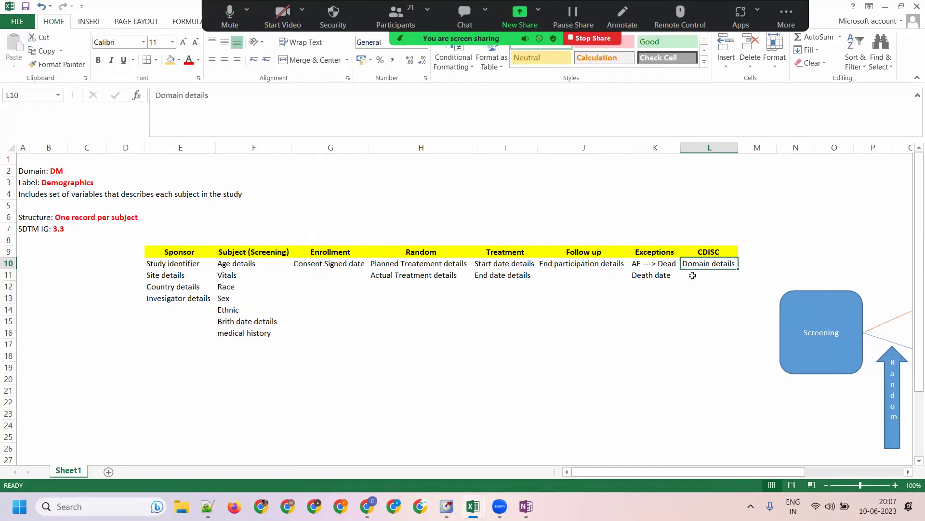
left_click(693, 275)
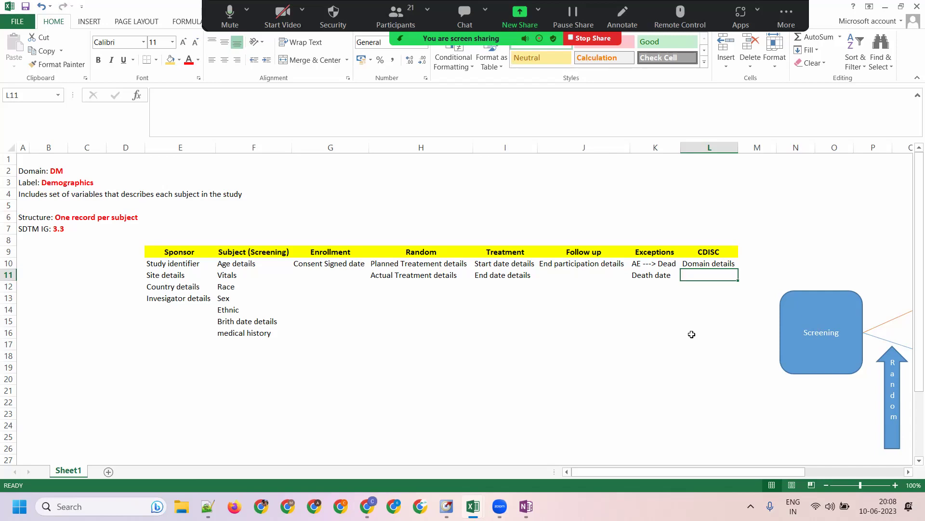
Review the whole variable table in E9:L16, from the Sponsor column through the CDISC column.
left_click(165, 252)
key("shift+Down")
key("shift+Down")
key("shift+Down")
key("shift+Down")
key("shift+Down")
key("shift+Down")
left_click_drag(495, 314, 728, 331)
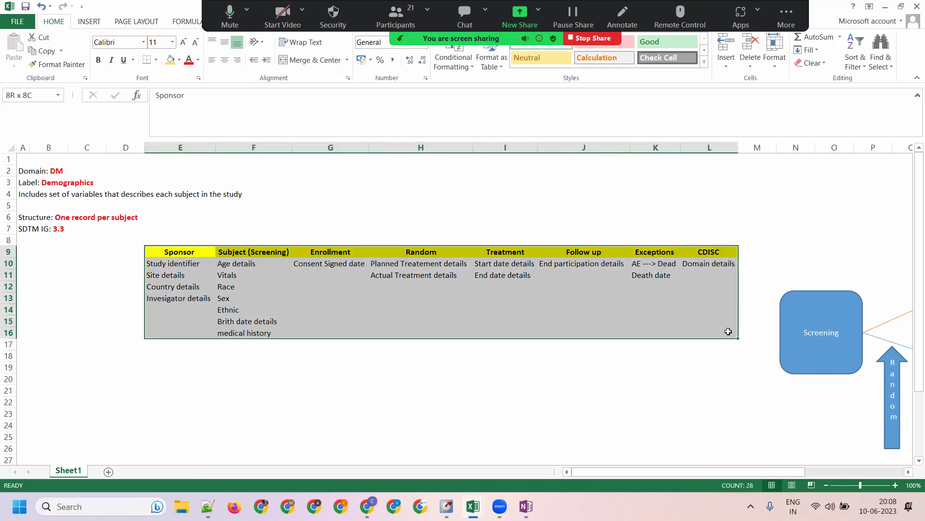
left_click(480, 193)
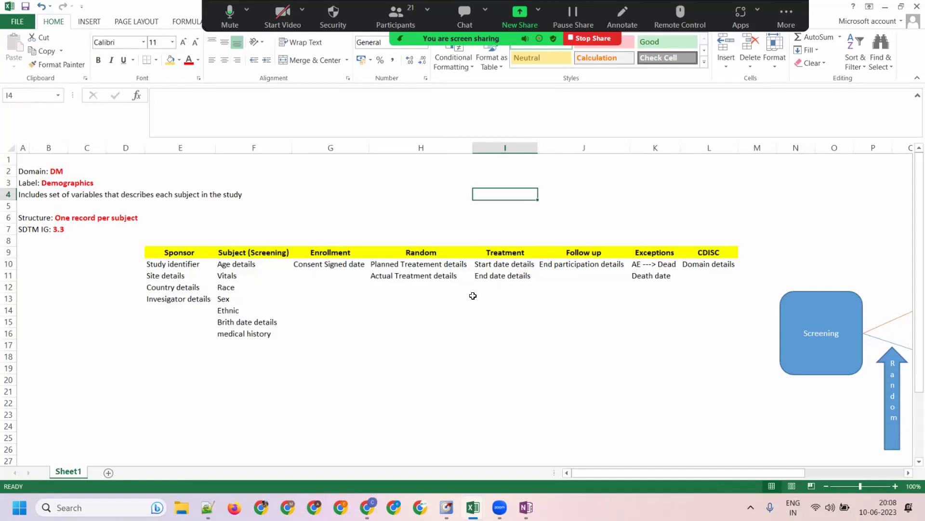
scroll(474, 292, "down", 2)
scroll(467, 294, "up", 1)
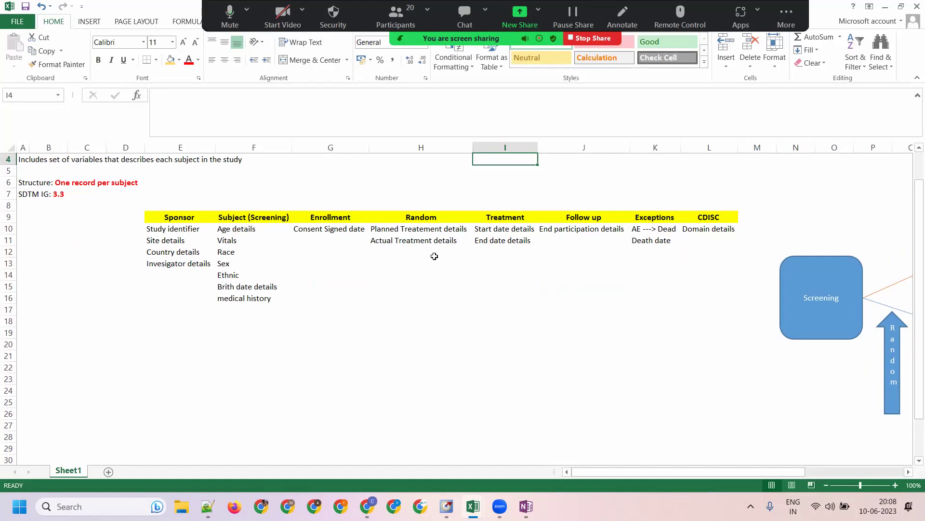
Enter Additional derivation in L11 under the CDISC heading and auto-fit column L.
left_click(708, 239)
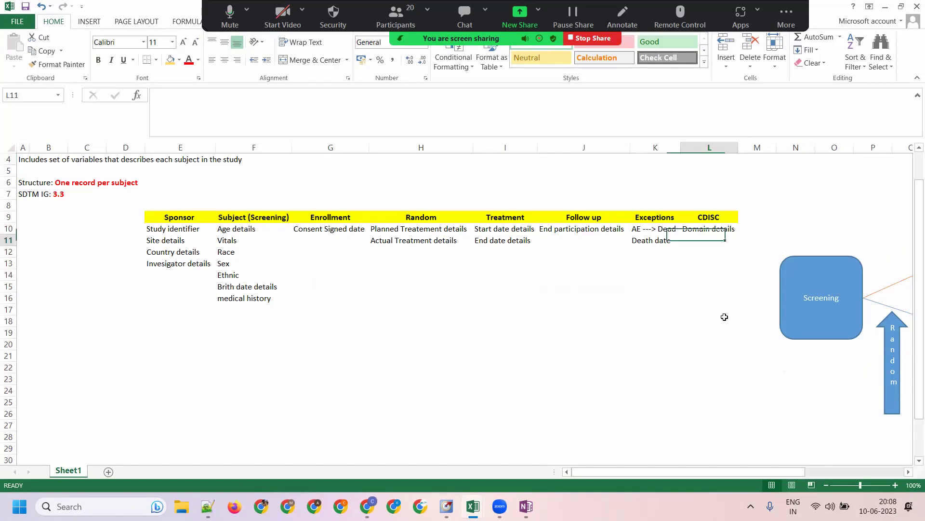
type("A")
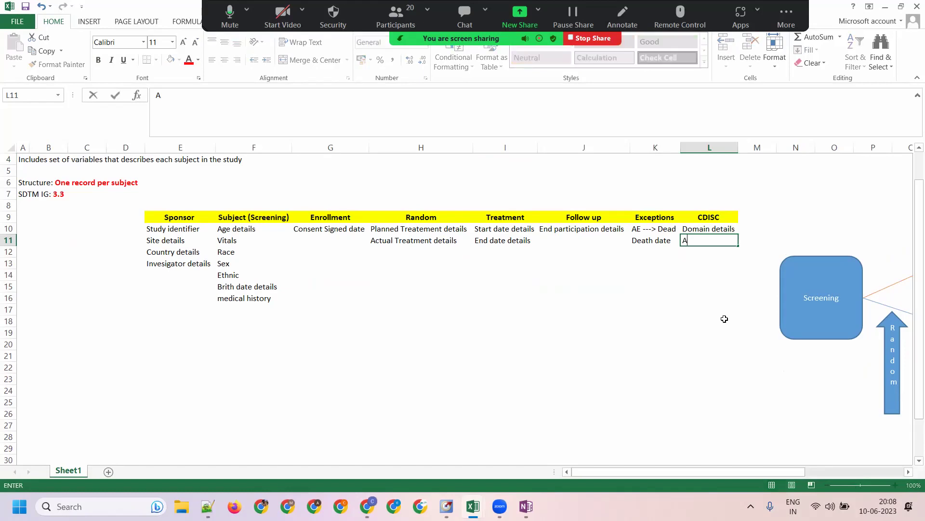
type("dditional derivation")
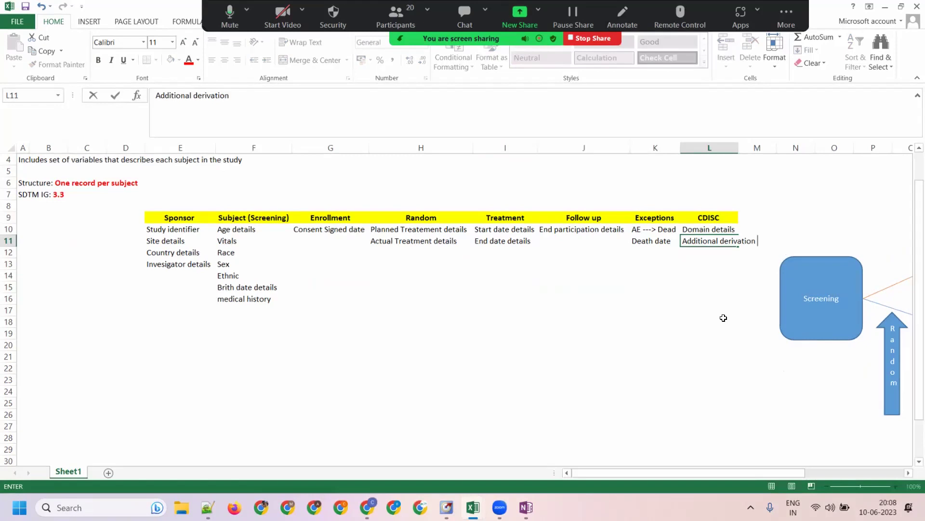
key("Return")
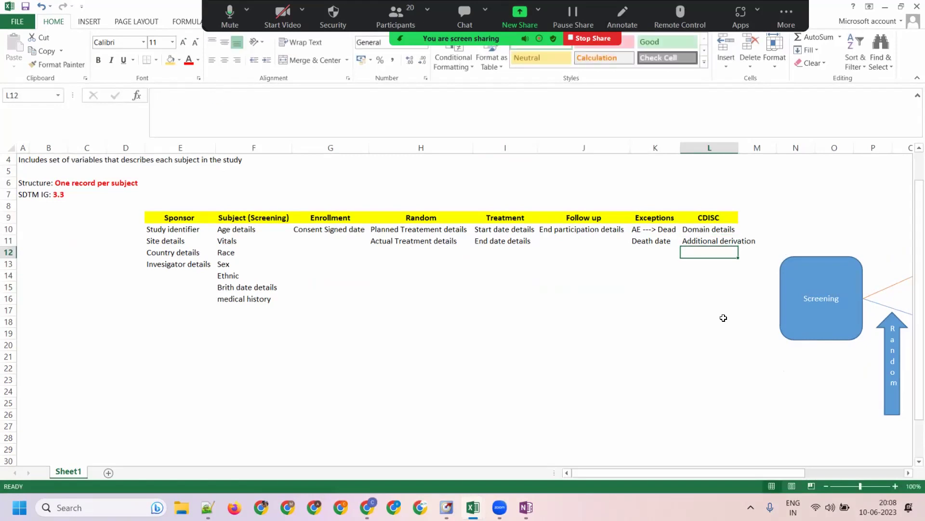
double_click(734, 144)
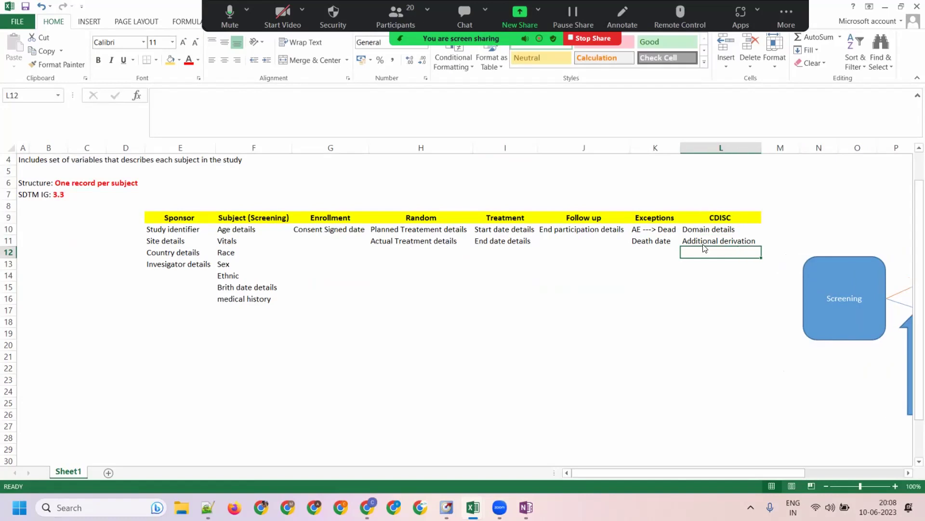
Extend the L11 entry to Additional derivations and create variables, and auto-fit column L to it.
left_click(705, 241)
left_click(288, 100)
type("a")
key("BackSpace")
type("s ")
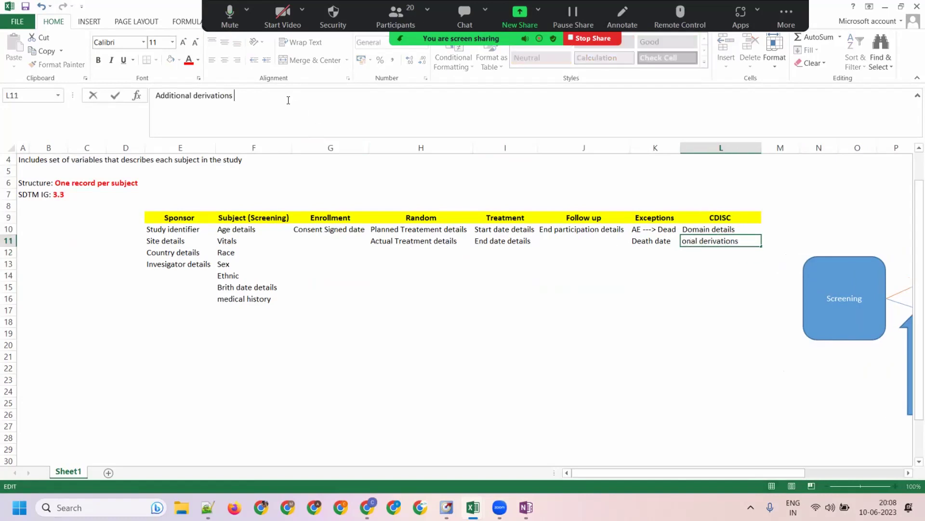
type("and create a")
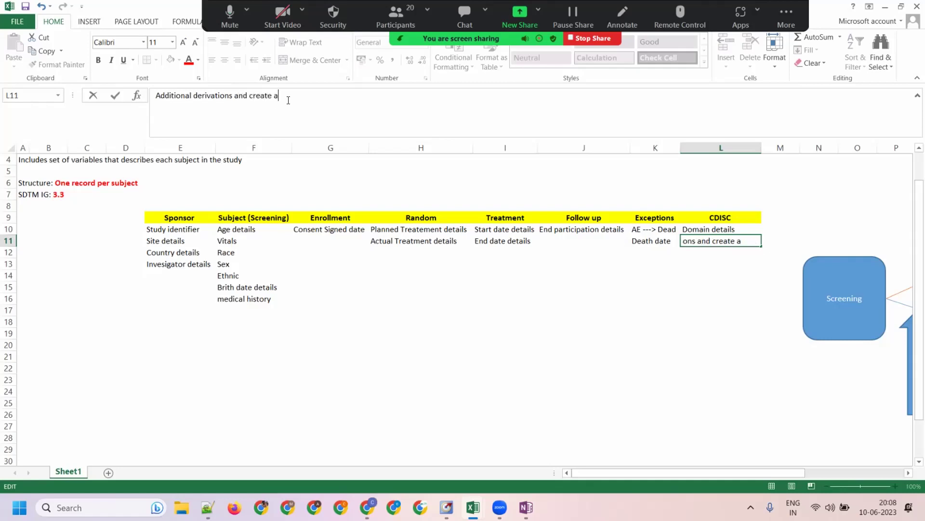
key("BackSpace")
type("variables")
key("Tab")
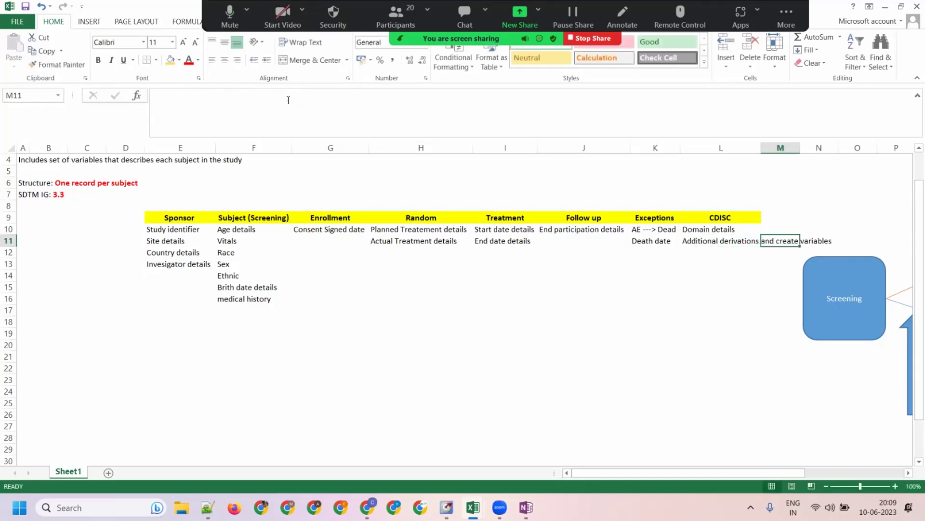
double_click(758, 146)
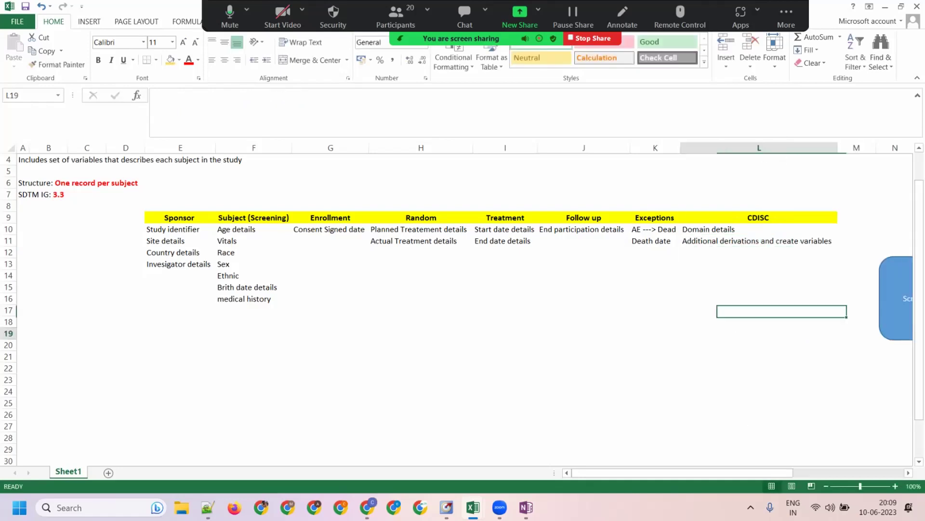
Go over the completed variable categories in E9:L16, including the extended CDISC entries.
left_click(684, 346)
left_click_drag(168, 213, 833, 299)
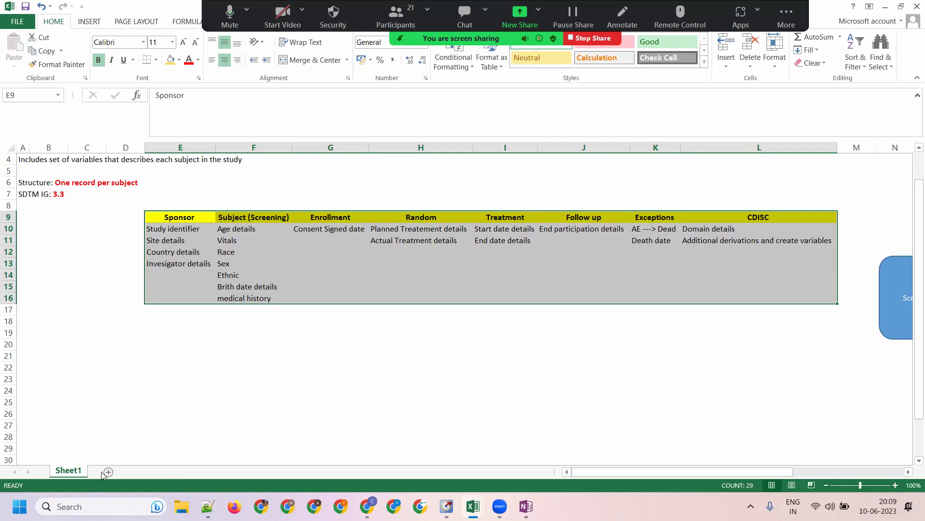
left_click(229, 389)
left_click(161, 346)
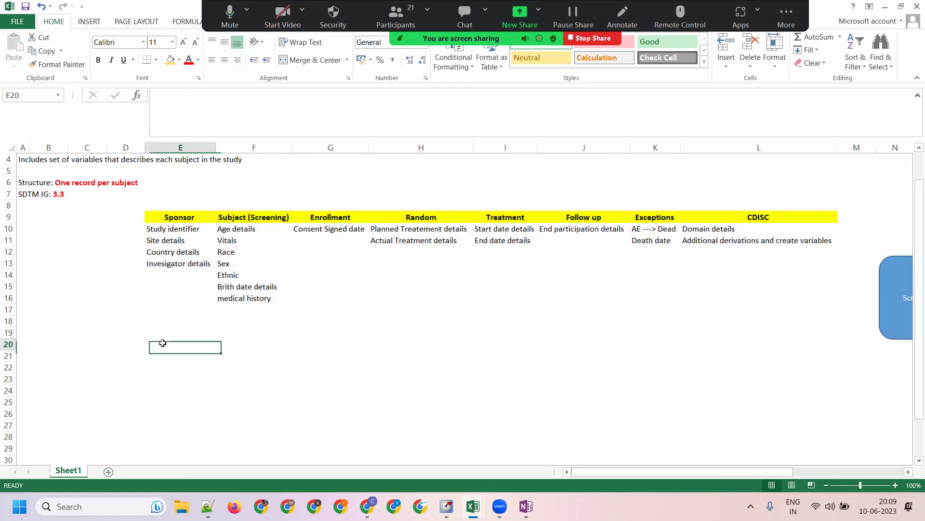
Add a new worksheet after Sheet1 and hide its gridlines.
left_click(108, 471)
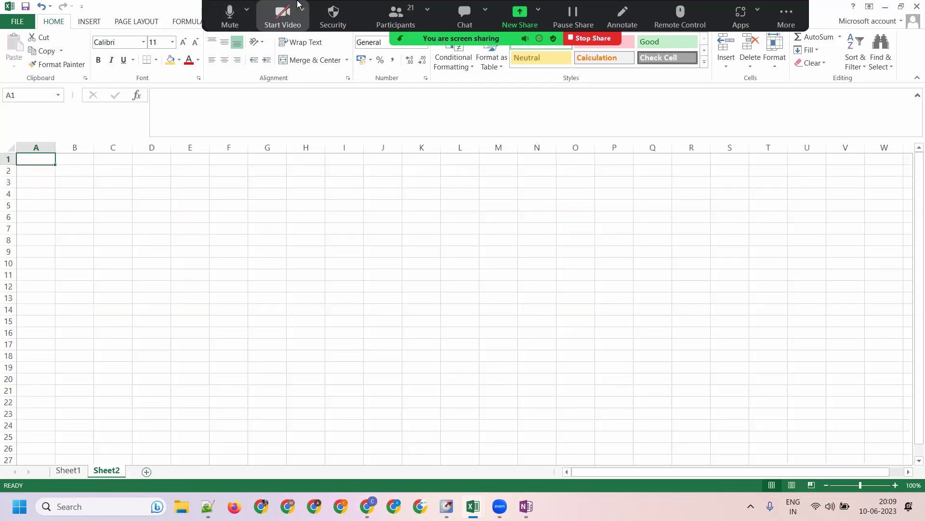
scroll(238, 41, "down", 6)
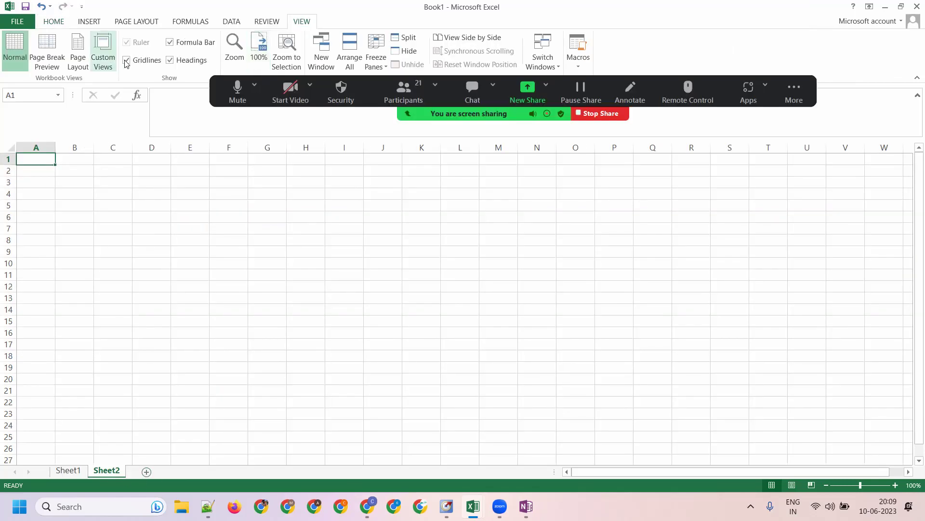
left_click(55, 22)
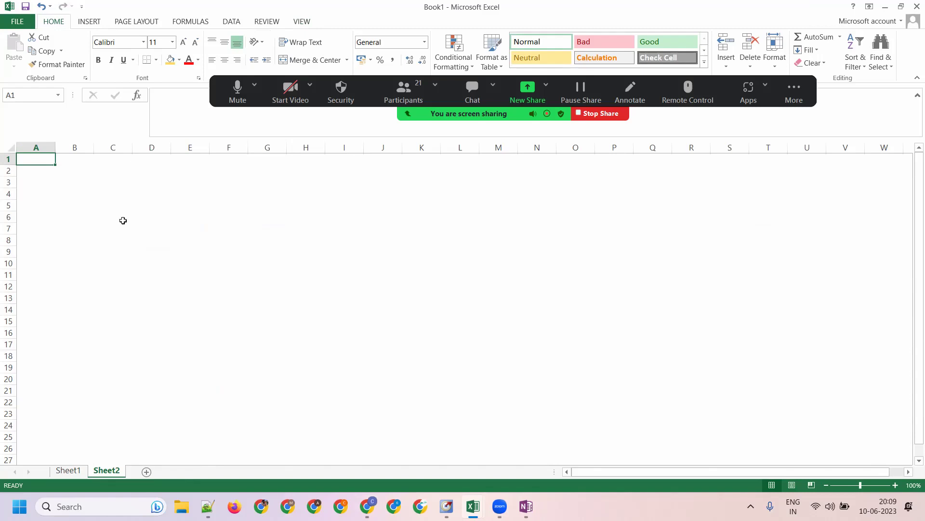
Enter the headings Varaible in C2 and Label in D2 of Sheet2.
key("Down")
key("Right")
key("Right")
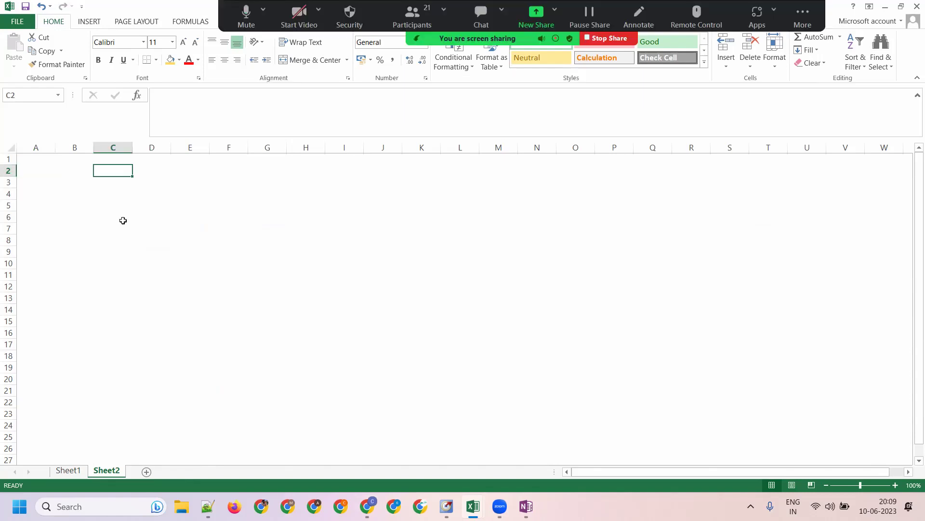
type("Varaible")
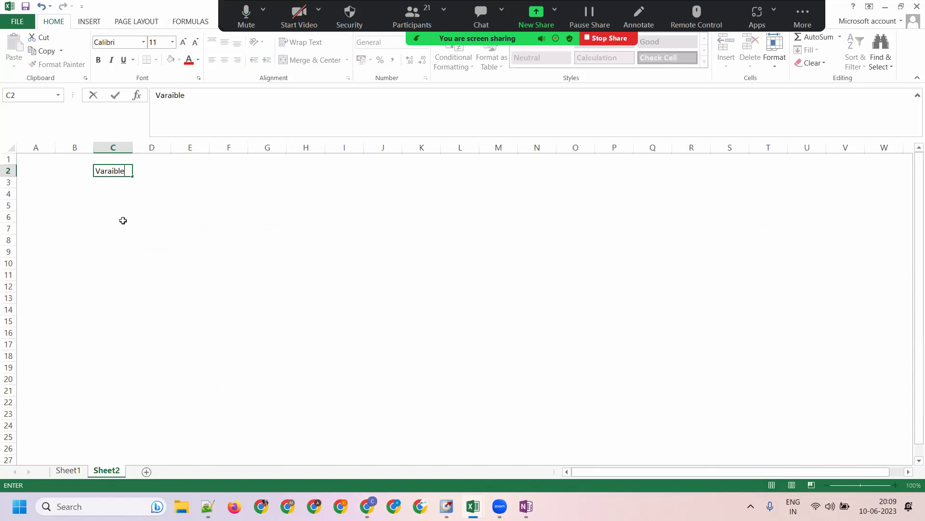
key("Tab")
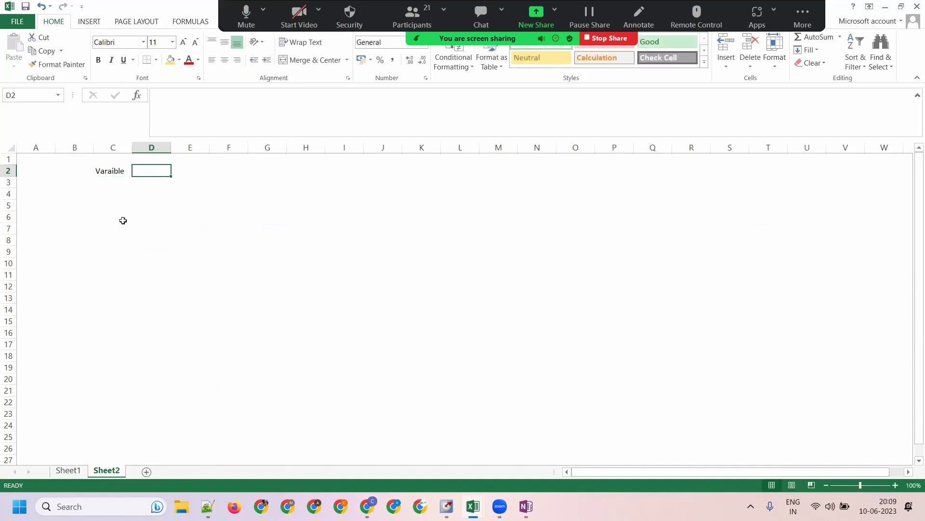
type("Labe")
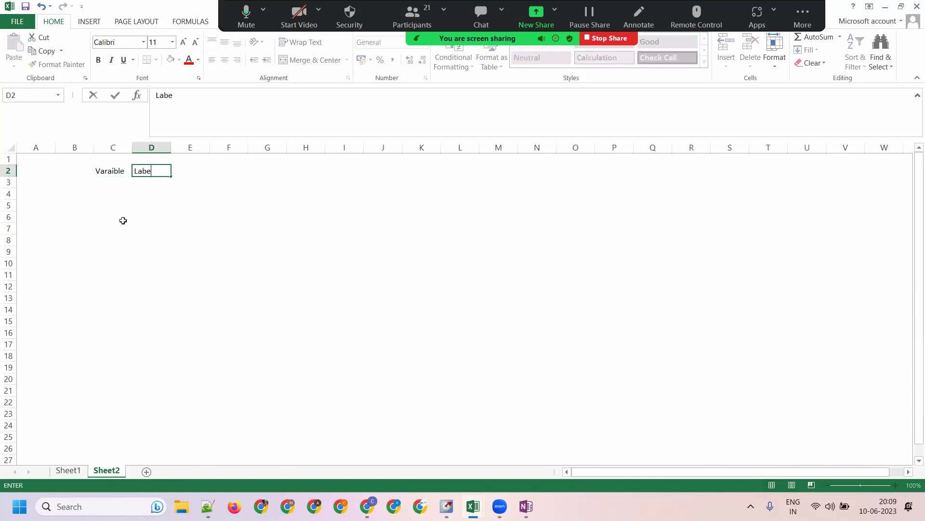
type("l")
key("Tab")
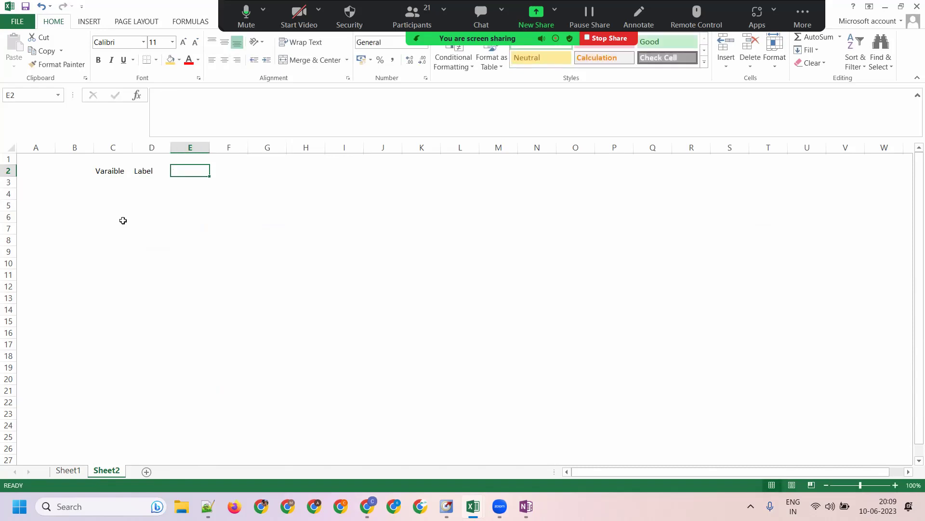
Format the headings in C2:D2 with a gold fill and bold text.
left_click_drag(115, 170, 150, 169)
left_click(170, 60)
key("ctrl+b")
left_click(156, 278)
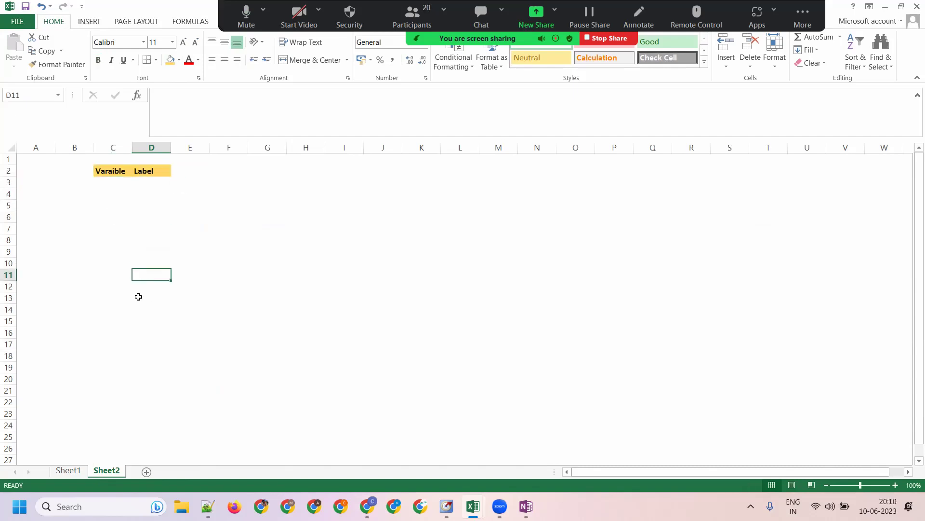
left_click_drag(114, 170, 144, 170)
left_click(116, 182)
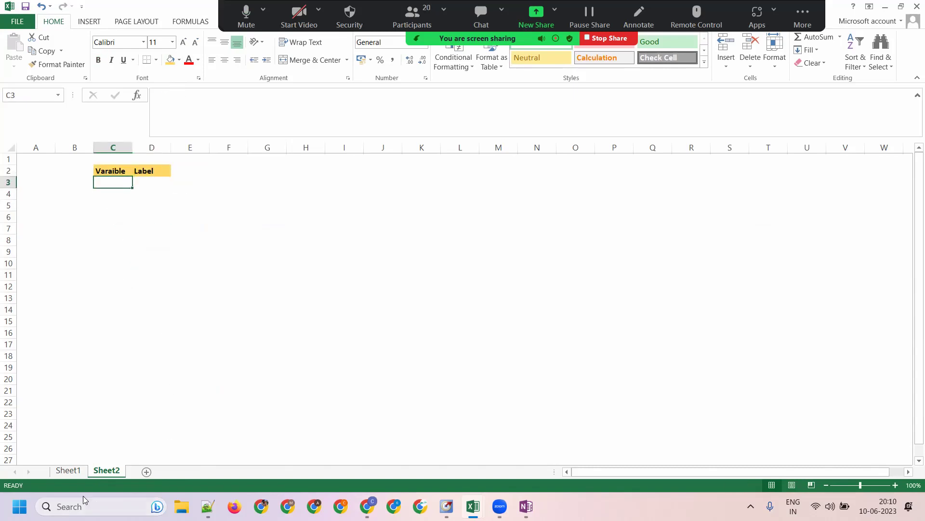
Switch between Sheet2 and Sheet1 to review the Structure and SDTM IG lines and the variable categories starting with Sponsor.
left_click(68, 470)
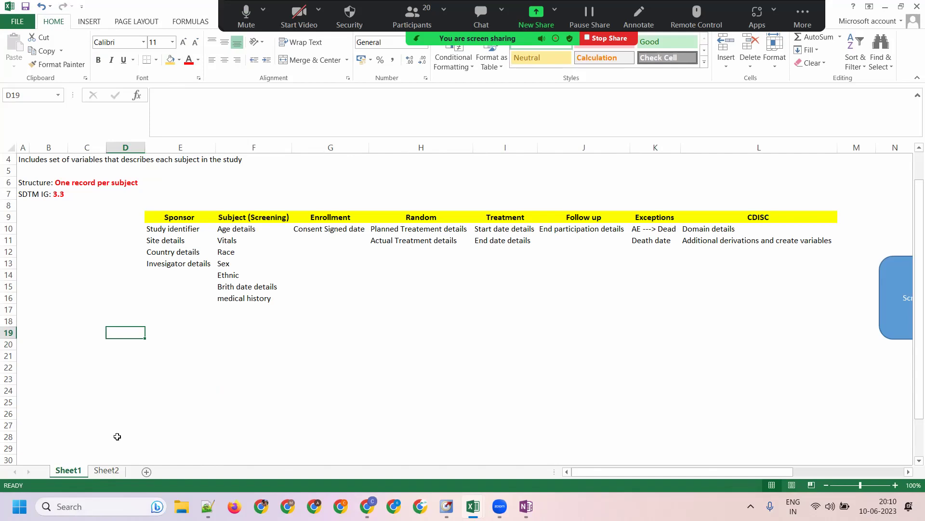
left_click(104, 469)
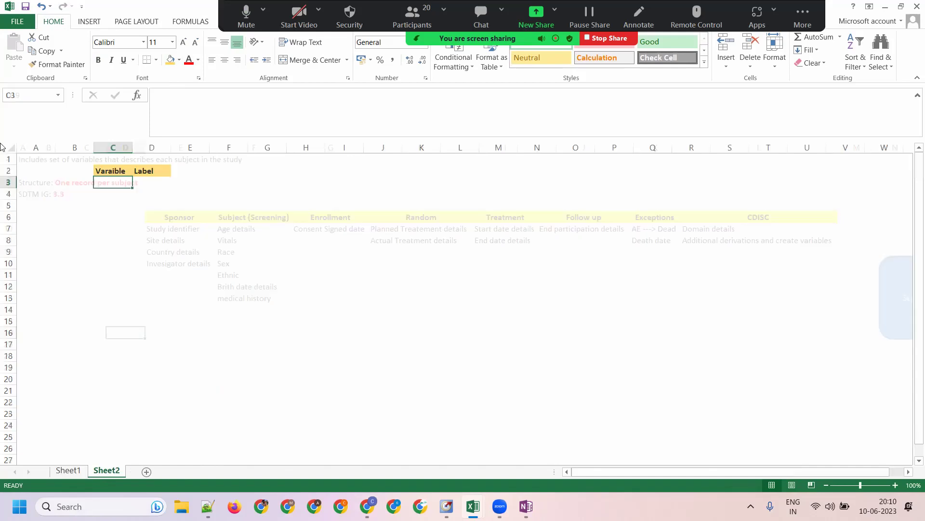
left_click(68, 469)
left_click(39, 206)
left_click(35, 195)
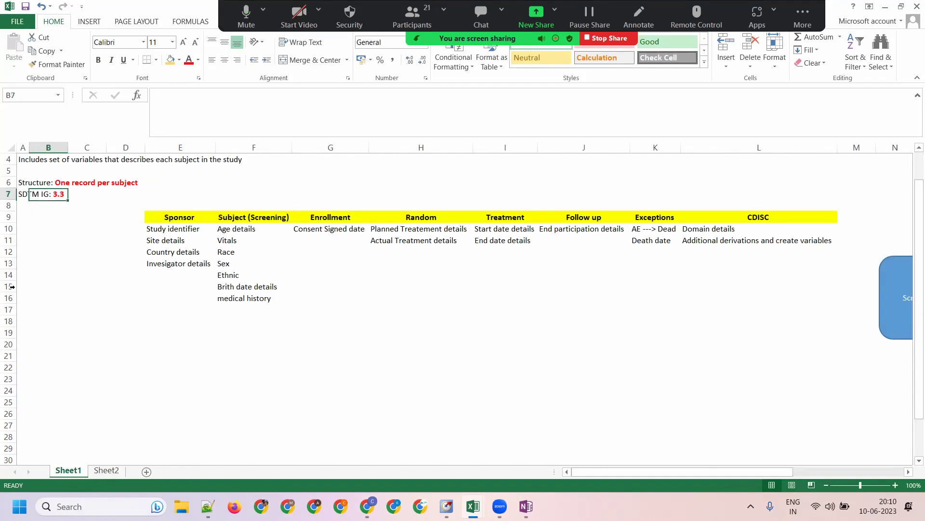
left_click(27, 186)
left_click(26, 194)
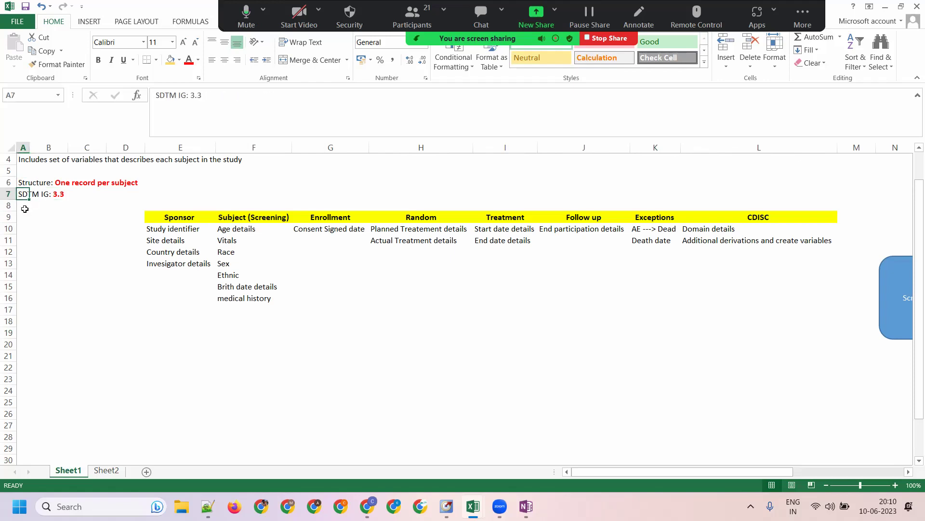
left_click_drag(159, 219, 794, 310)
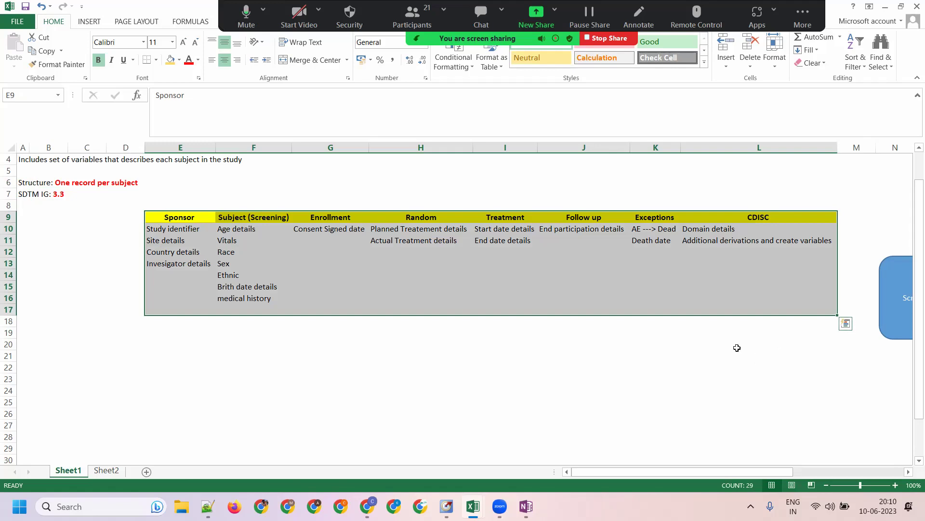
left_click(39, 195)
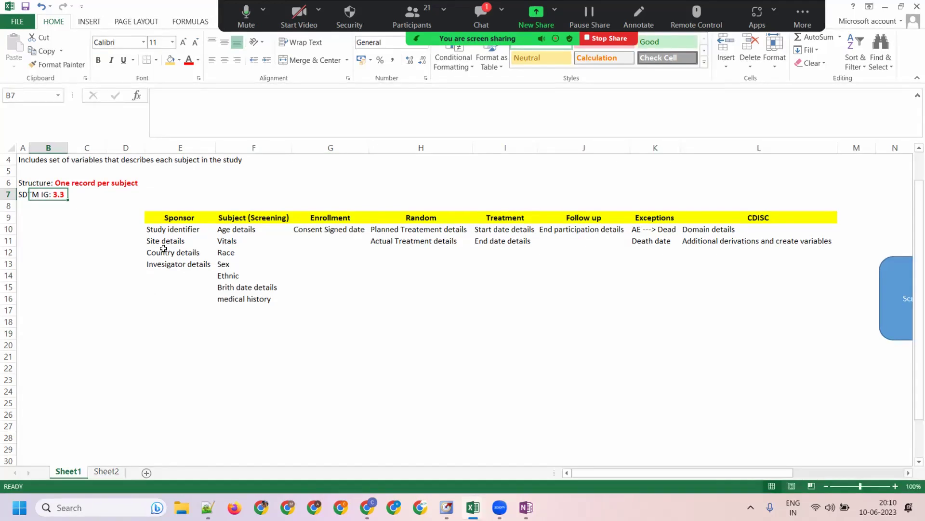
left_click(171, 217)
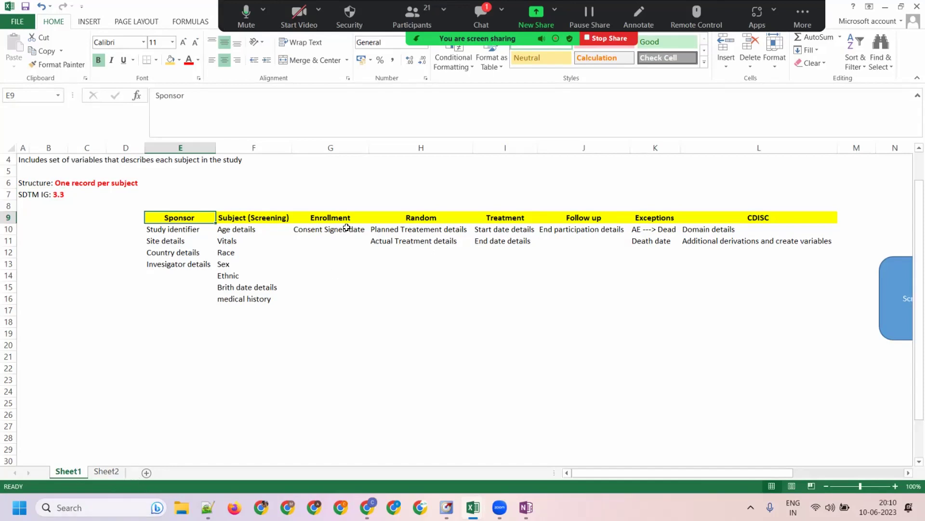
left_click(481, 17)
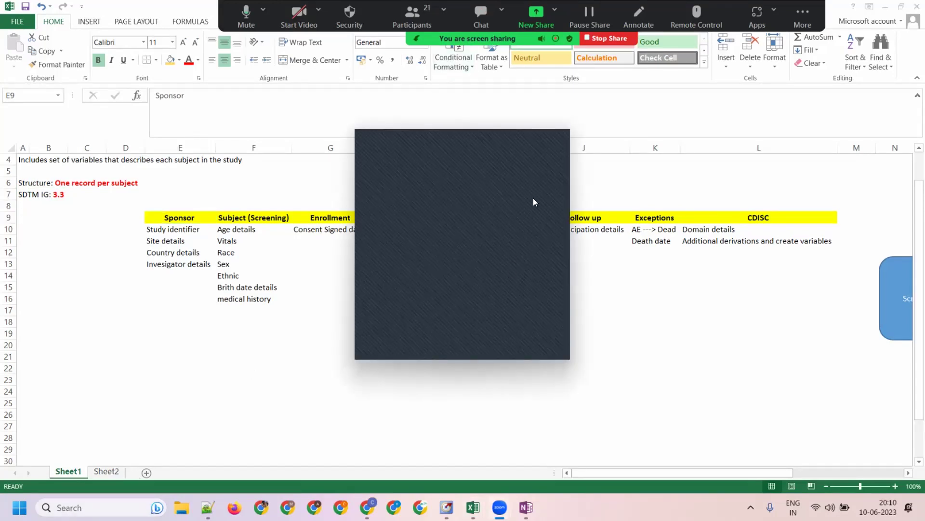
left_click(552, 143)
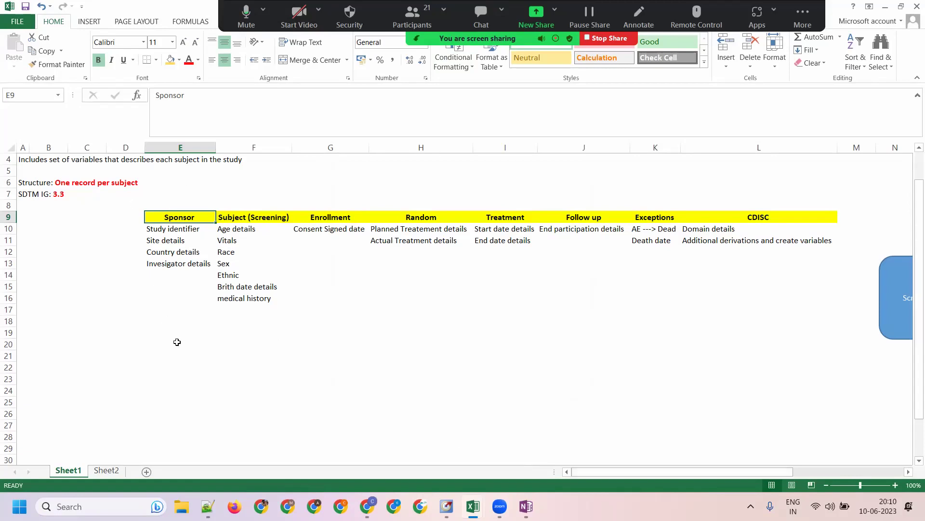
Copy the Sponsor heading from E9 of Sheet1 into B3 of Sheet2.
left_click(181, 237)
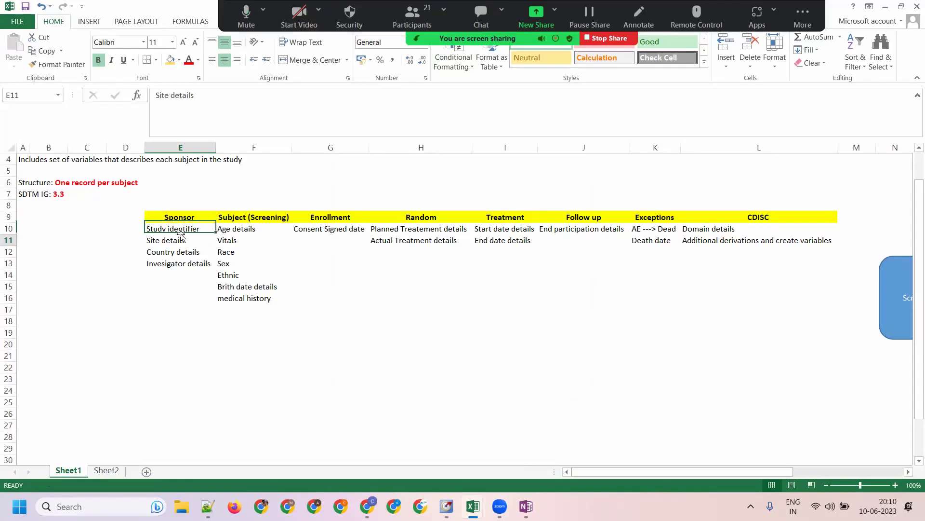
left_click(180, 220)
key("ctrl+c")
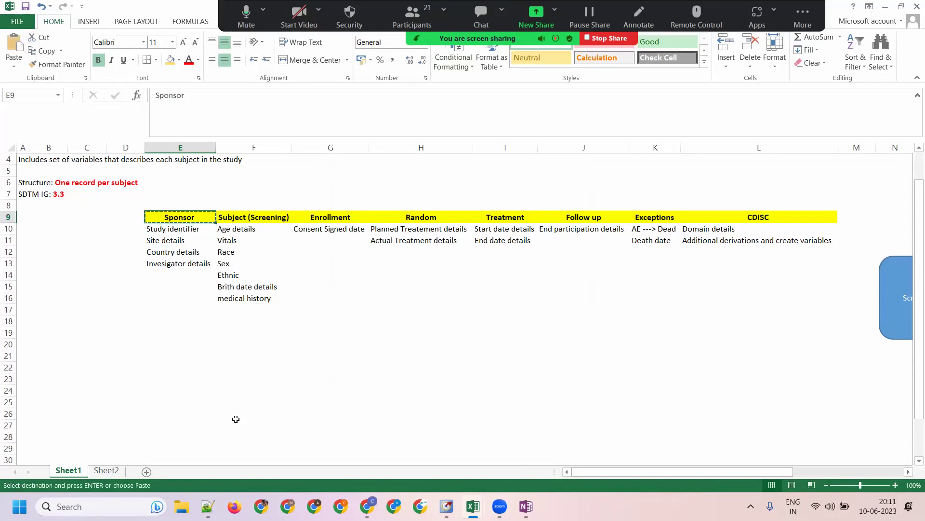
left_click(106, 470)
left_click(68, 182)
key("ctrl+v")
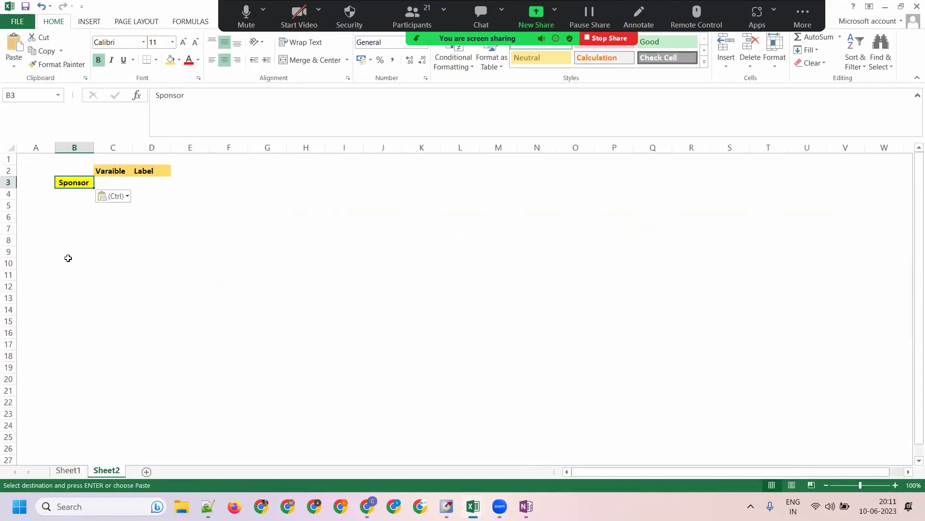
Copy Study identifier from E10 of Sheet1 into D3 of Sheet2 and fit column D to its contents.
left_click(112, 181)
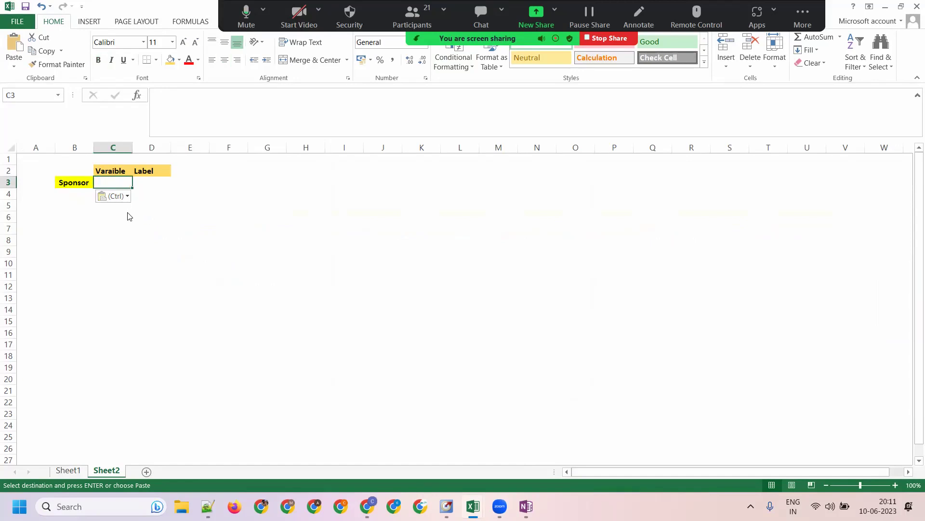
left_click(74, 275)
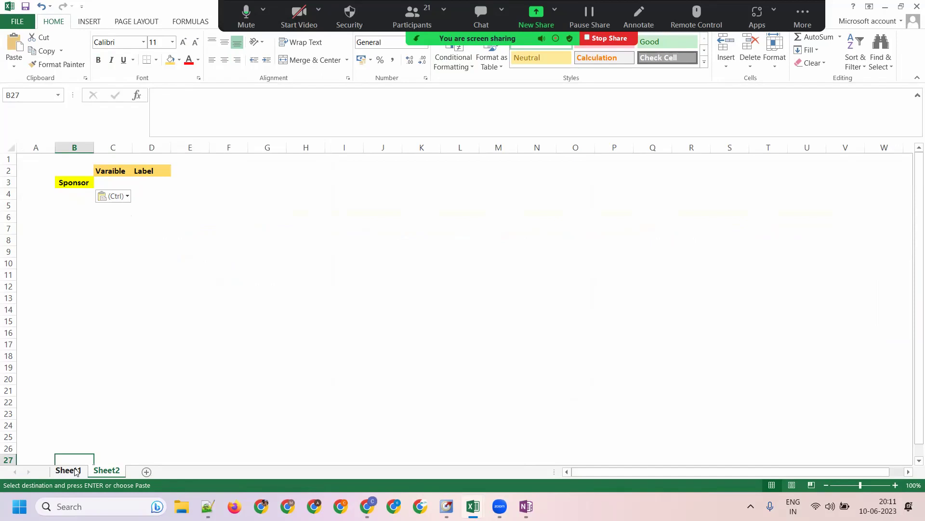
left_click(68, 470)
left_click(145, 298)
left_click(186, 229)
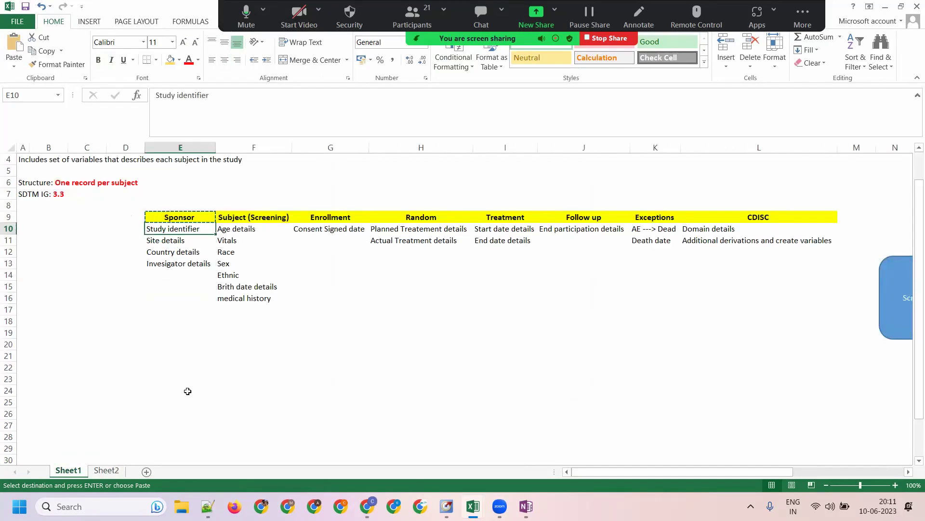
left_click(106, 470)
left_click(114, 182)
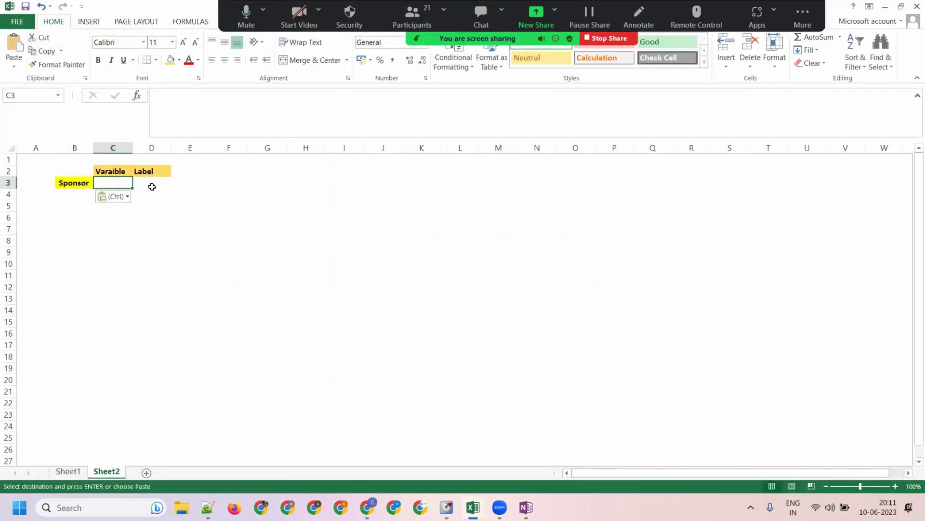
left_click(70, 470)
key("ctrl+c")
left_click(106, 471)
left_click(151, 183)
key("ctrl+v")
double_click(169, 141)
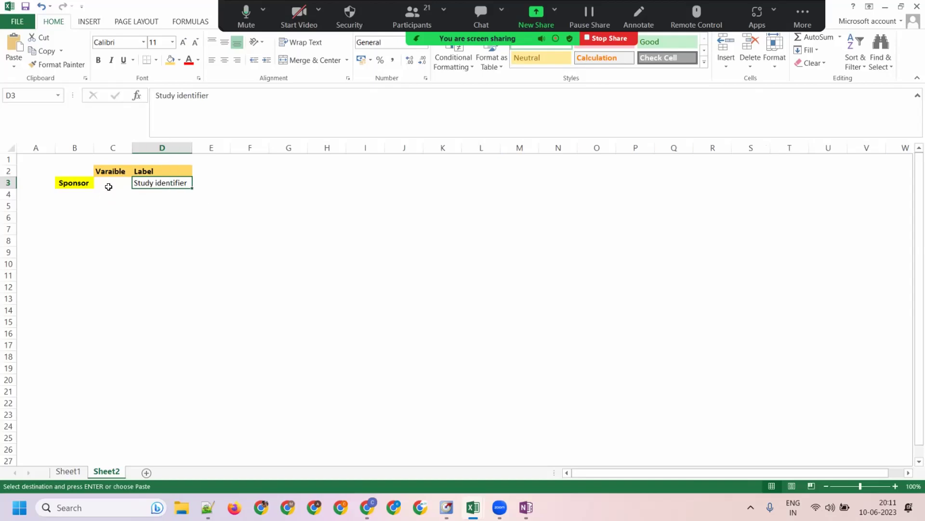
Enter STUDYID as the variable in C3 and correct the label in D3 to Study Identifier.
left_click(109, 183)
type("STUD")
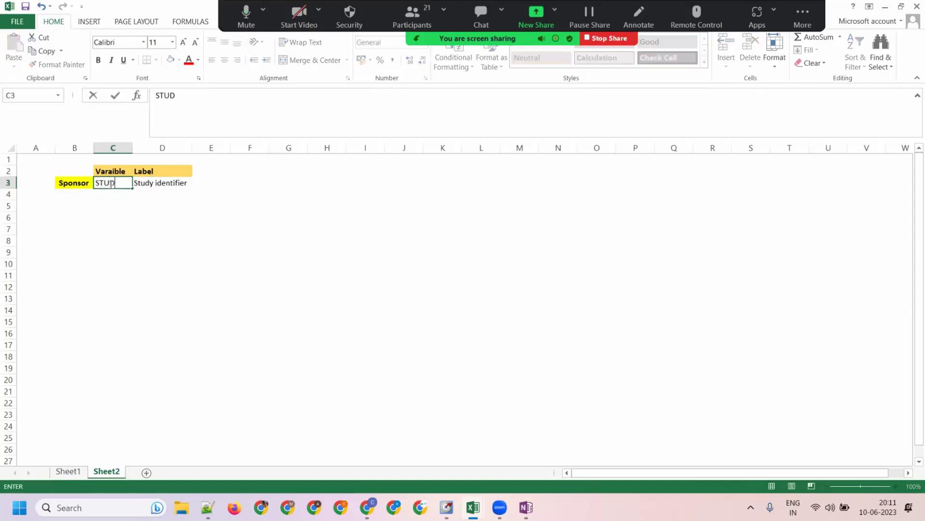
type("YID")
key("Tab")
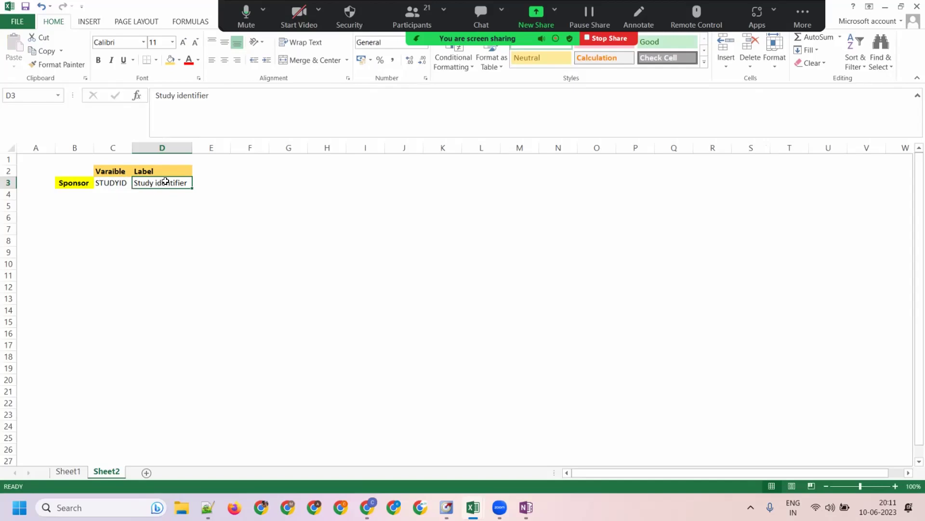
left_click(177, 95)
key("Delete")
type("I")
key("Tab")
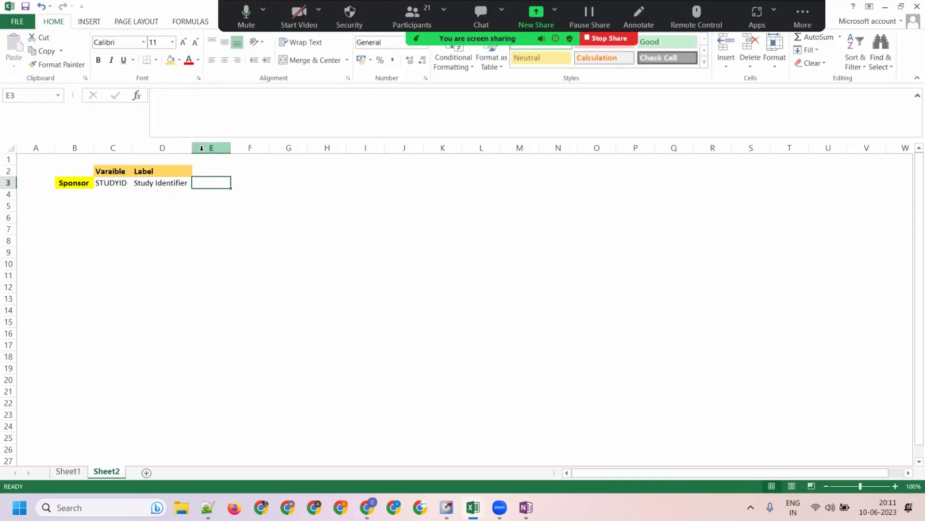
Center the headings in C2:D2 horizontally and vertically.
left_click_drag(116, 170, 154, 171)
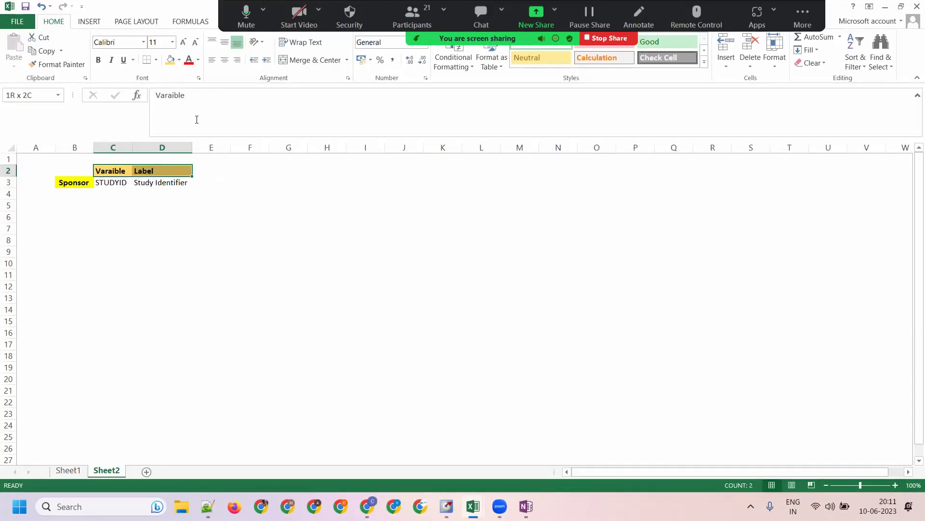
left_click(225, 61)
left_click(225, 41)
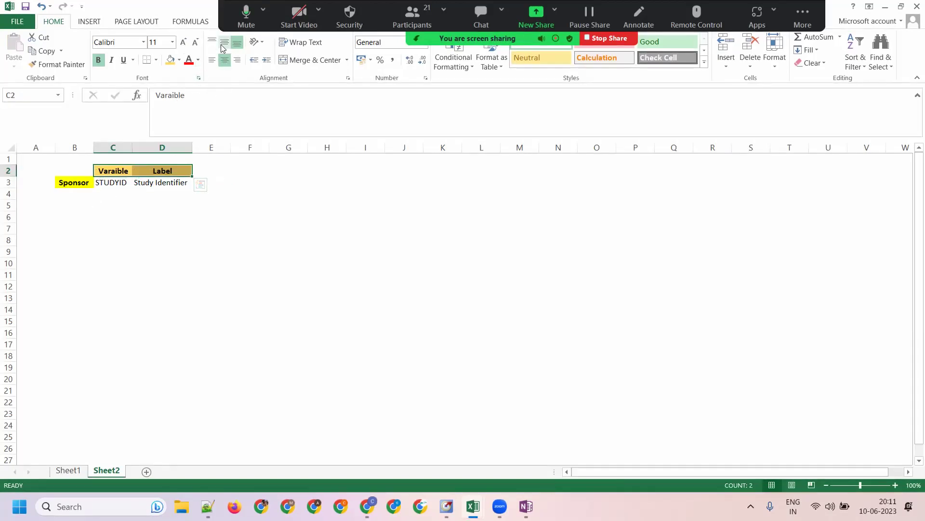
left_click(234, 206)
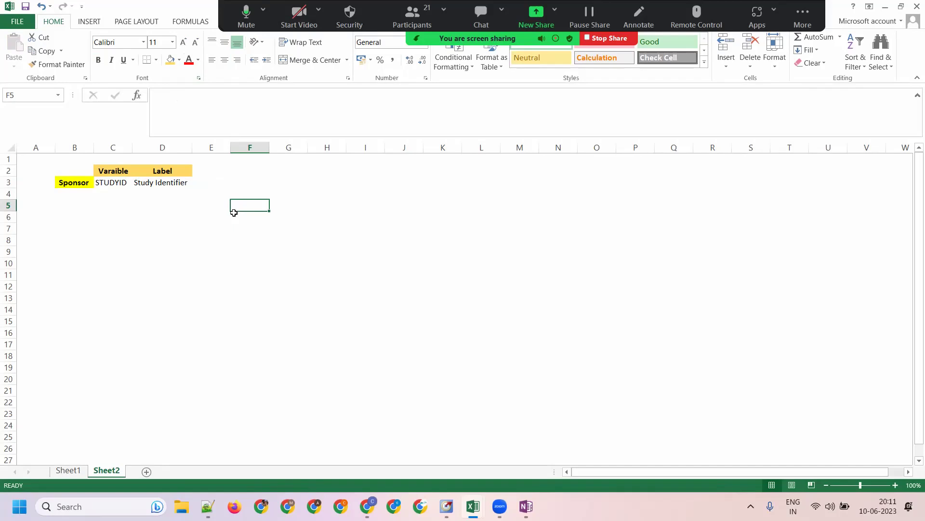
Enter the headings Data type, Core and Rule in E2:G2.
left_click(202, 170)
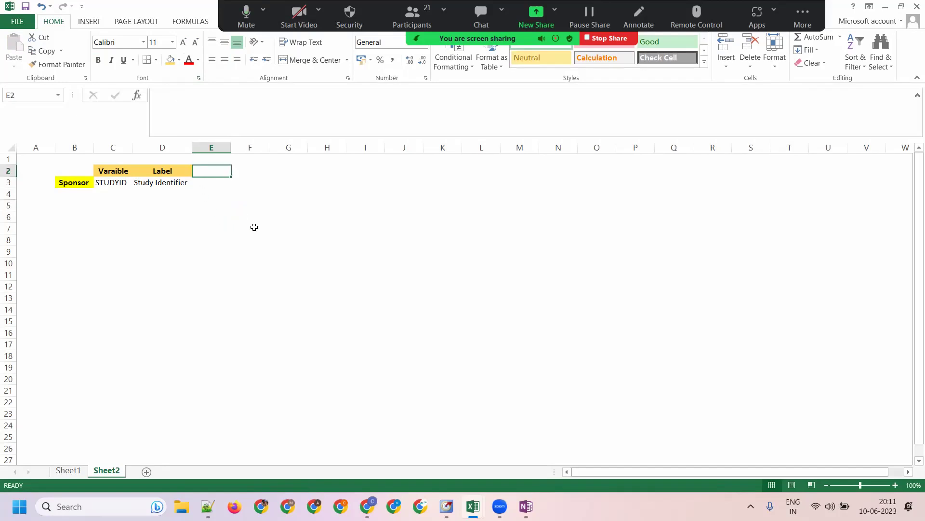
type("Data T")
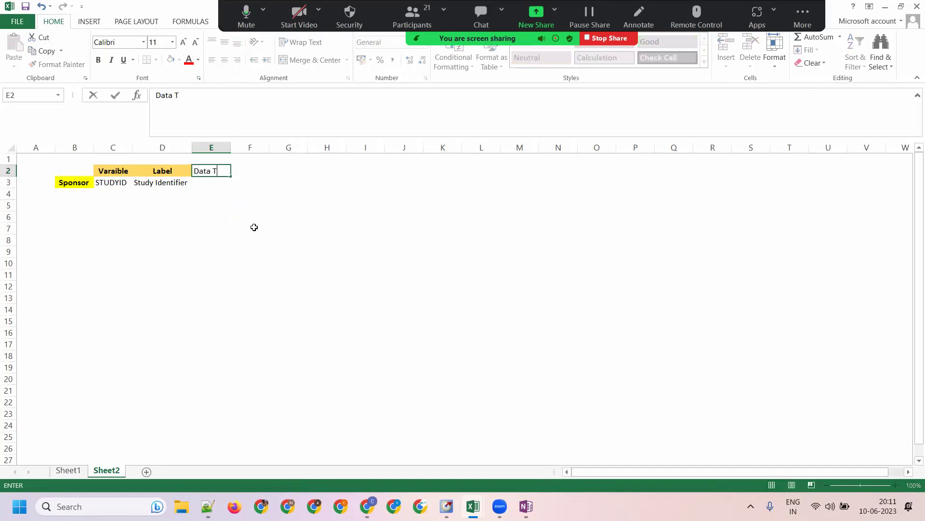
key("BackSpace")
type("type")
key("Tab")
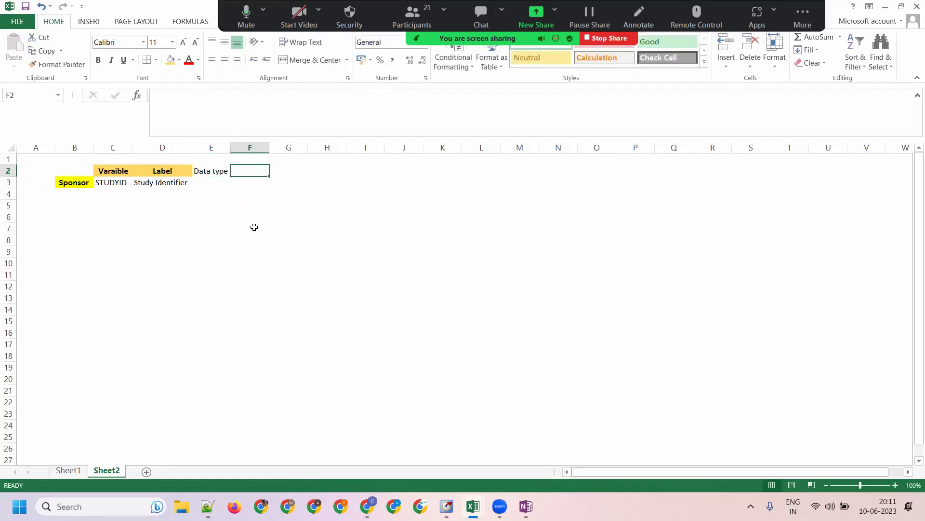
type("Core")
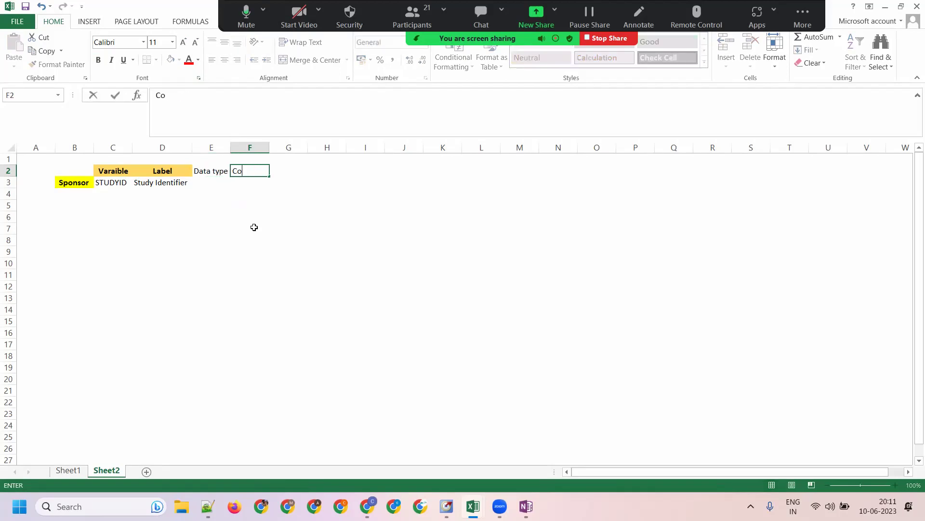
key("Tab")
type("Rule")
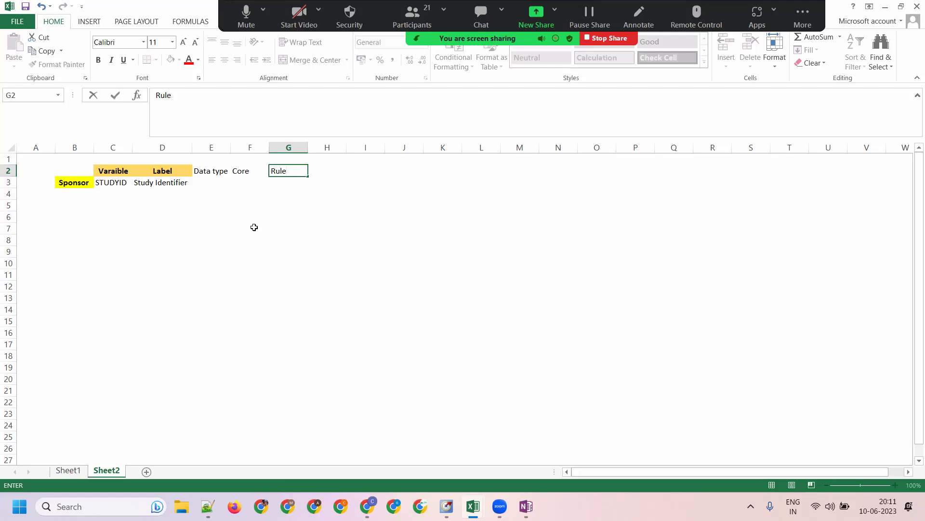
key("Tab")
Switch to OneNote and look through the SDTM Guidelines page for the Core and Role sections.
left_click(526, 506)
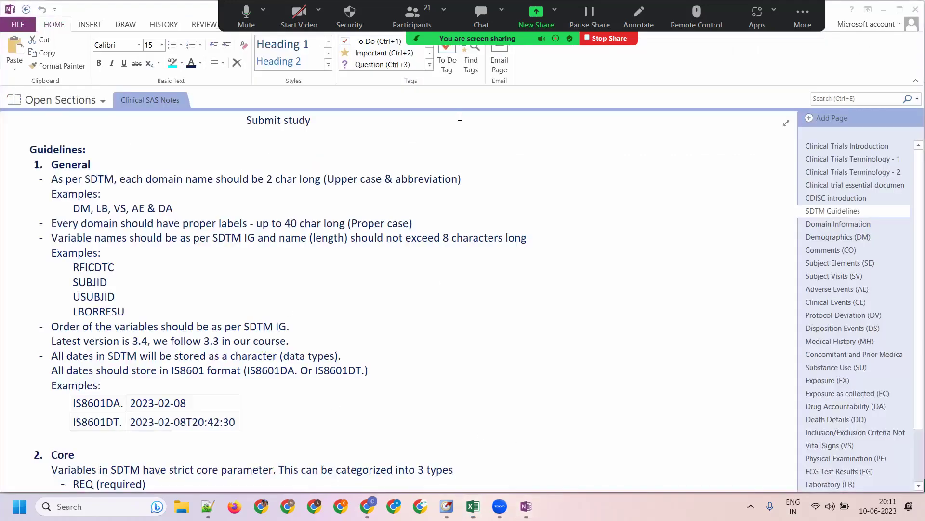
scroll(827, 219, "down", 2)
scroll(827, 220, "up", 4)
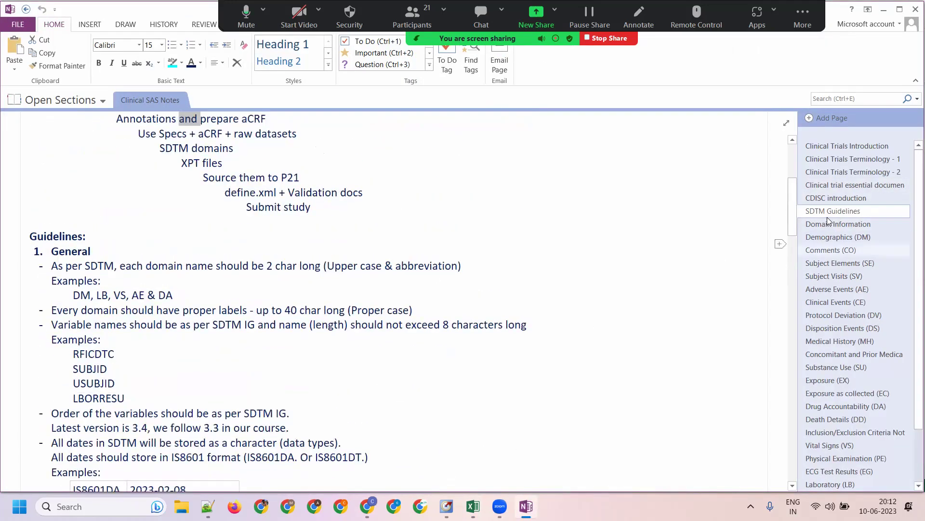
scroll(378, 349, "up", 3)
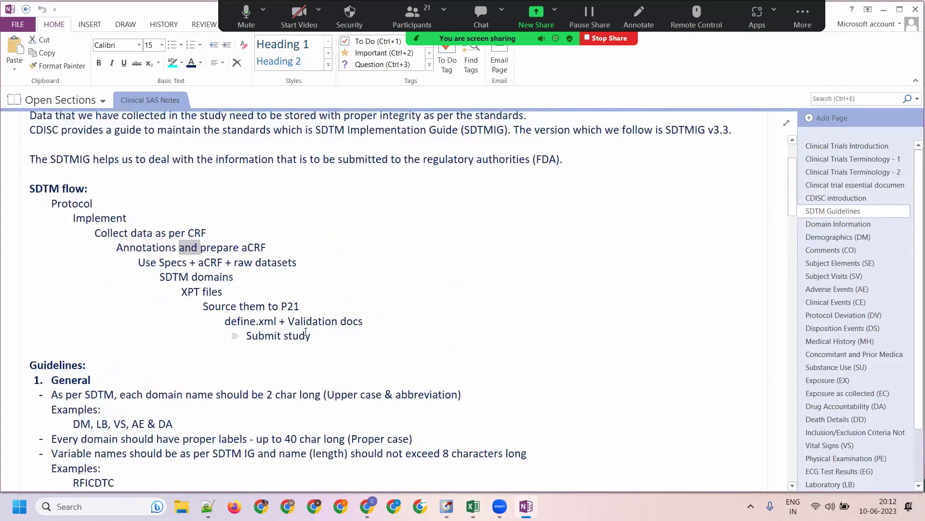
scroll(305, 331, "up", 1)
scroll(289, 332, "down", 10)
scroll(259, 331, "down", 4)
scroll(57, 239, "up", 7)
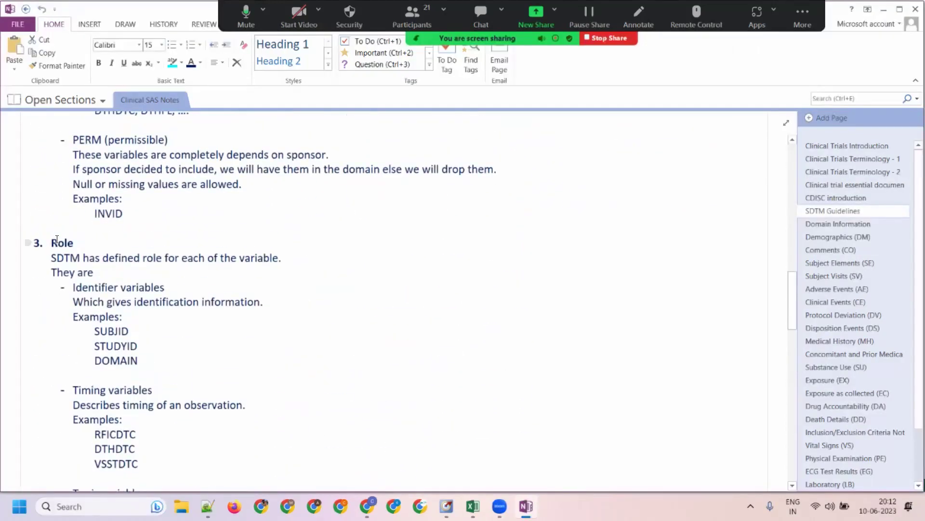
Switch back to Excel and correct the heading in G2 to Role.
key("alt+Tab")
left_click(281, 173)
double_click(280, 171)
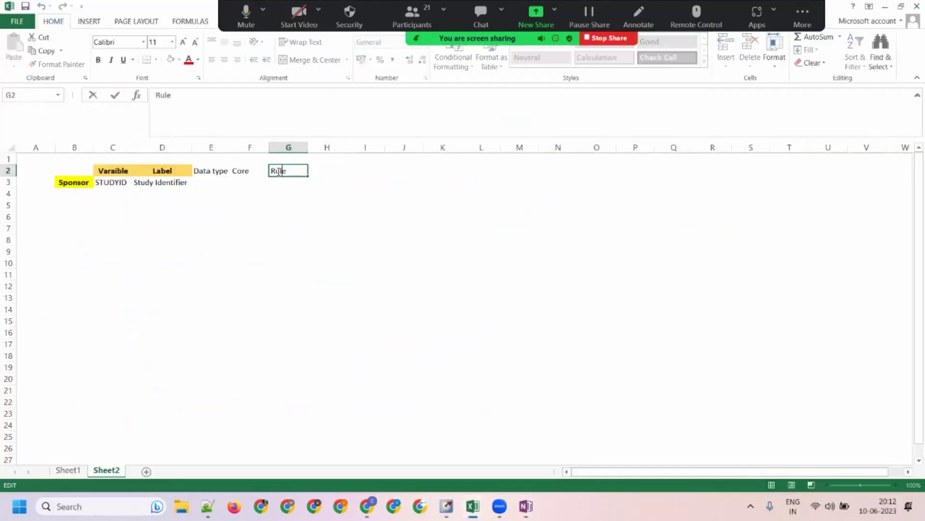
key("BackSpace")
type("o")
key("Tab")
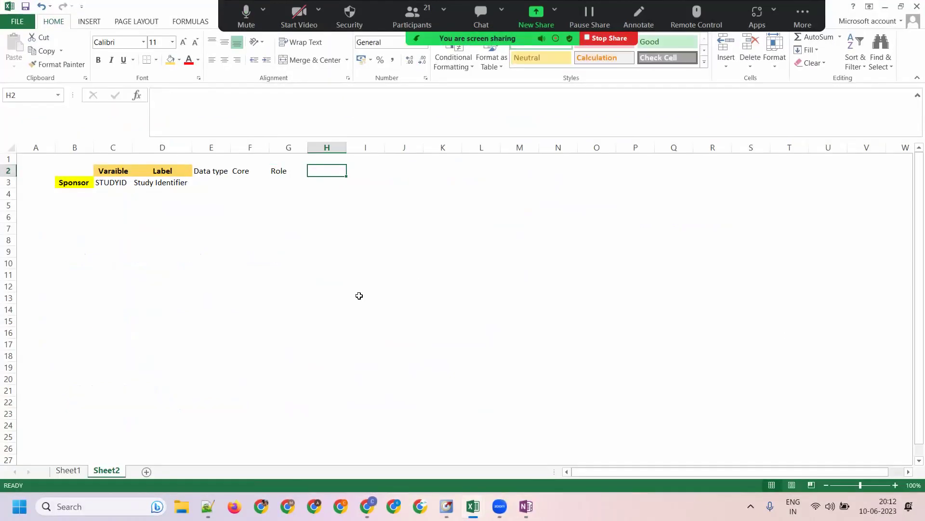
Copy the Label heading's formatting onto the new headings and the row beneath them, E2:G3.
left_click(162, 174)
left_click(57, 64)
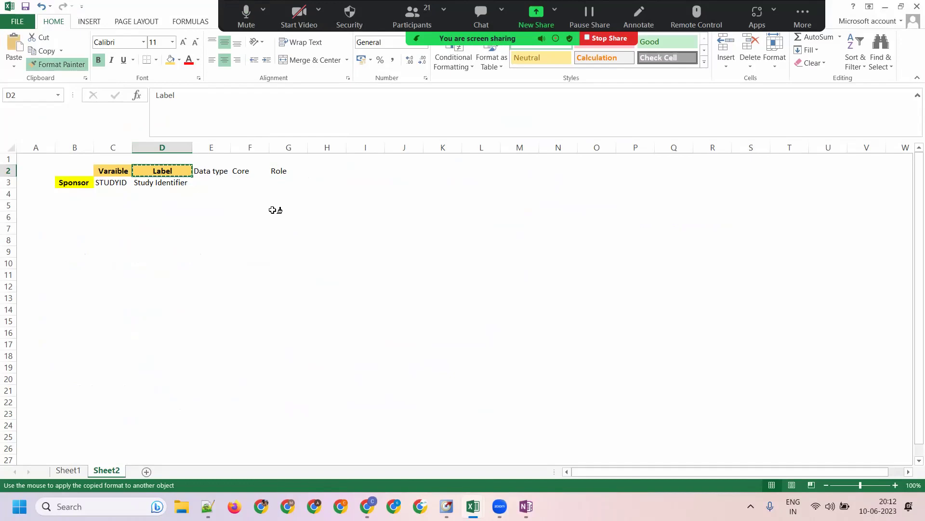
left_click_drag(199, 177, 286, 172)
left_click_drag(251, 197, 143, 188)
Restore plain formatting in E3:G3 by copying it from D3, and slightly widen column E.
left_click(162, 183)
left_click(62, 64)
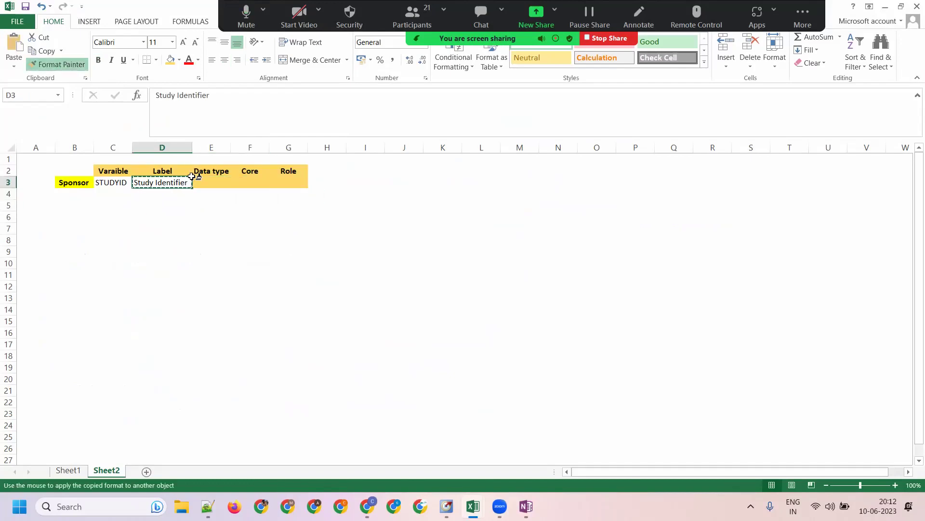
left_click_drag(196, 182, 305, 188)
left_click(219, 186)
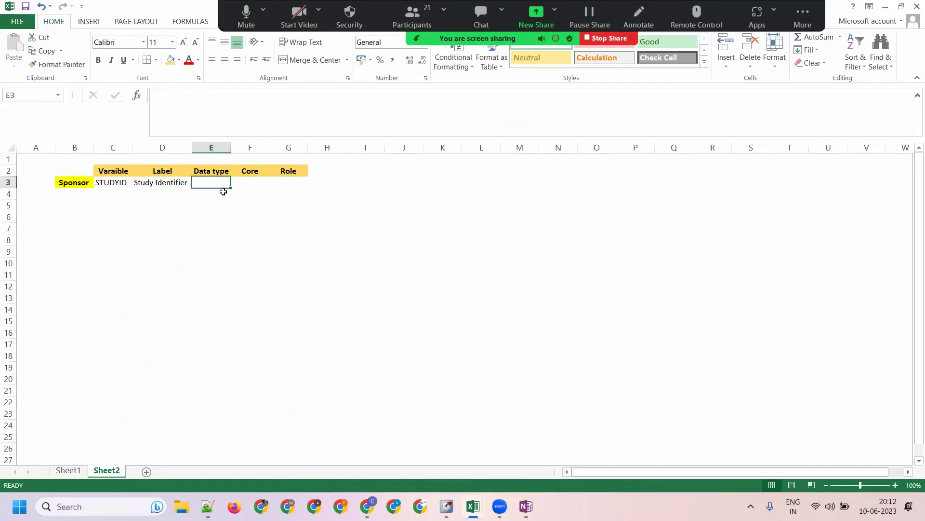
left_click_drag(230, 145, 232, 145)
left_click(251, 218)
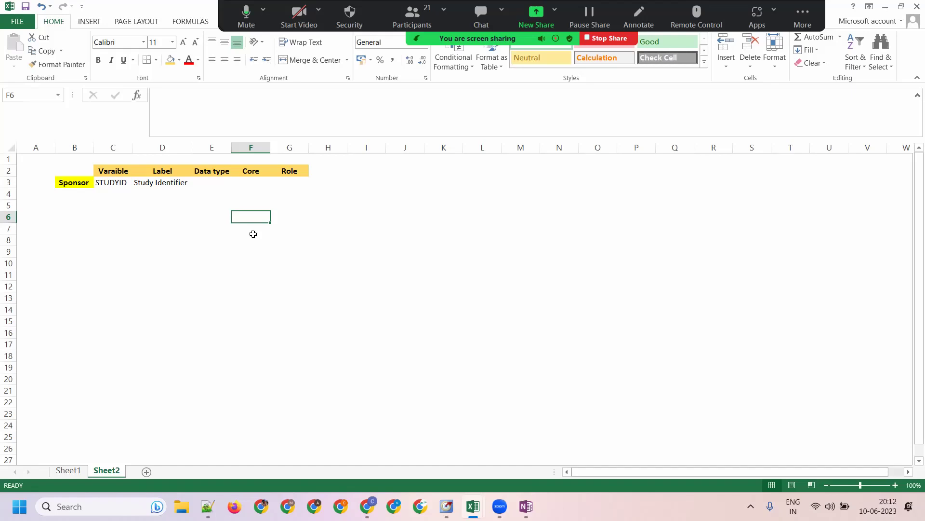
Try entering 0000123 in I5 as a number with leading zeros, and clear the cell.
left_click(379, 203)
type("0000")
type("123")
key("Tab")
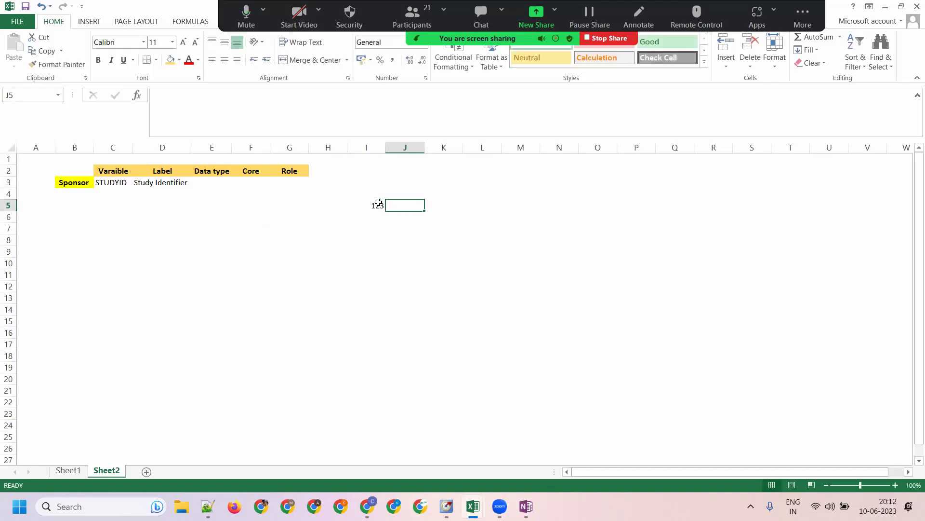
left_click(379, 203)
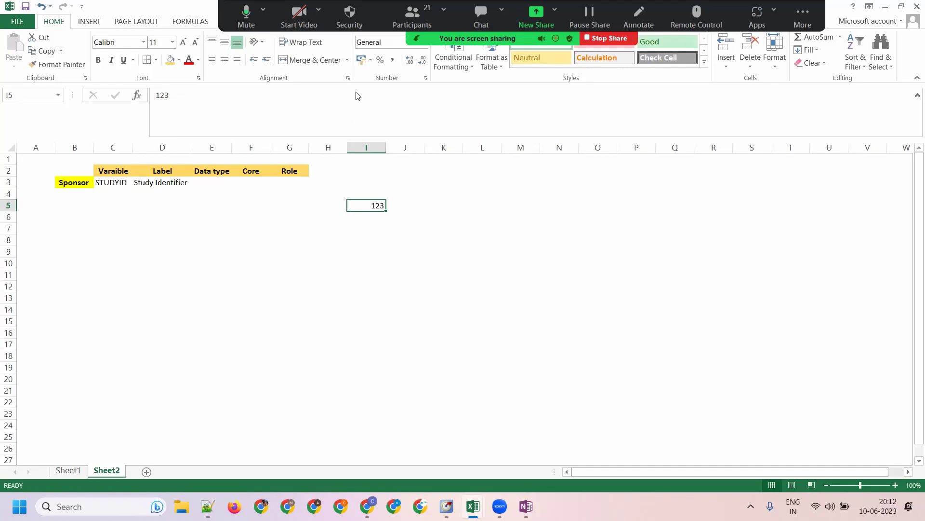
left_click(384, 46)
left_click(395, 342)
left_click(379, 203)
key("Delete")
Enter Character as the data type of STUDYID in E3.
left_click(213, 180)
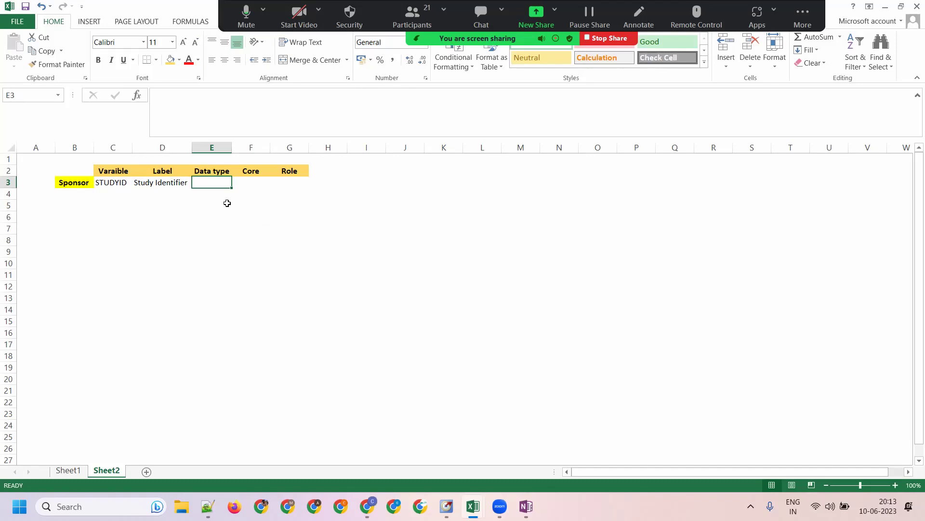
type("Character")
key("Tab")
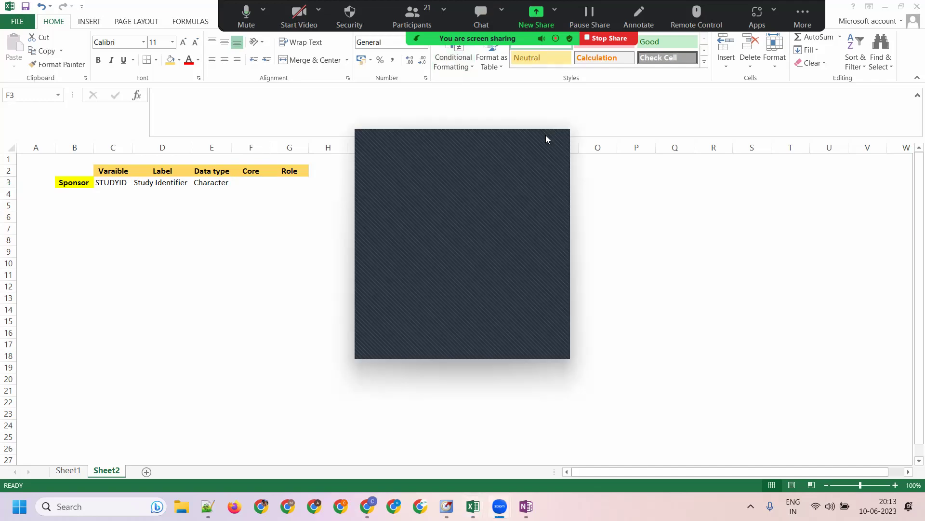
Enter REQ as the core value of STUDYID in F3.
left_click(98, 182)
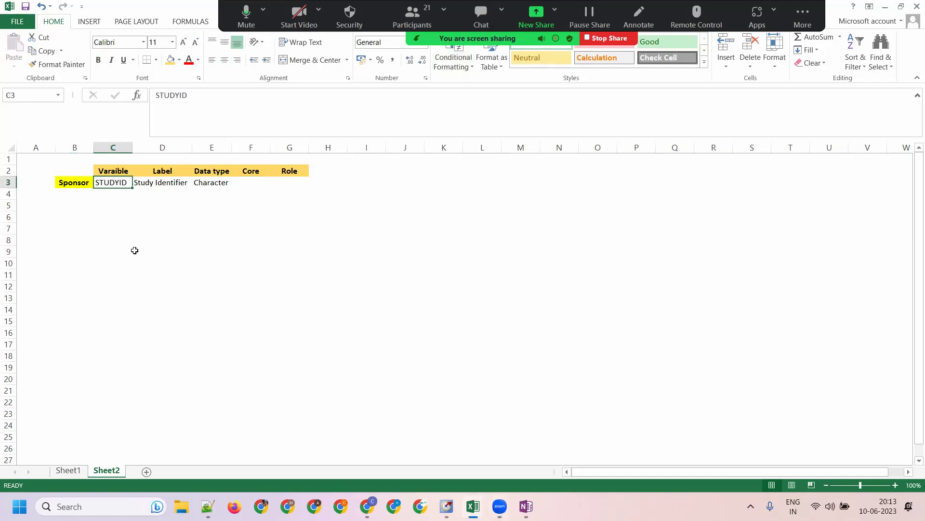
left_click(246, 184)
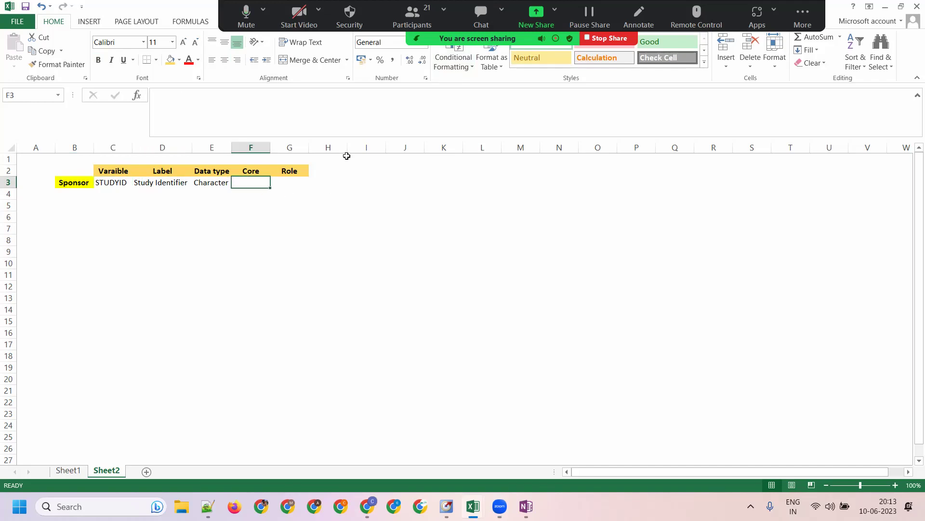
type("REQ")
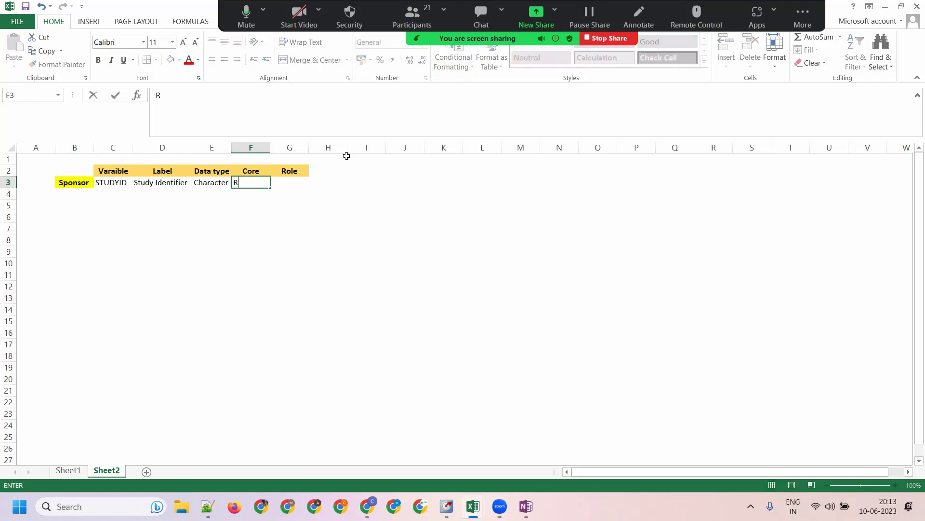
key("Tab")
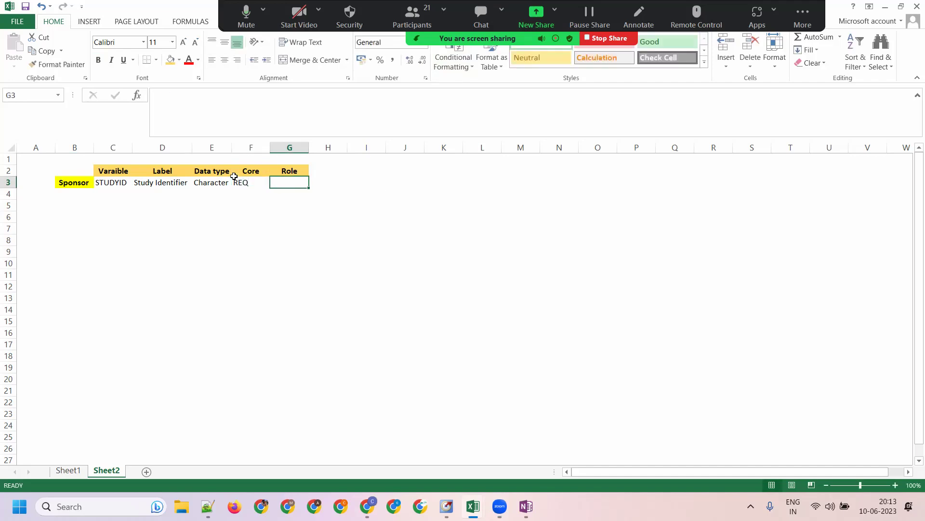
Replace the data type of STUDYID in E3 with CHAR.
left_click(218, 182)
type("CHAR")
key("Tab")
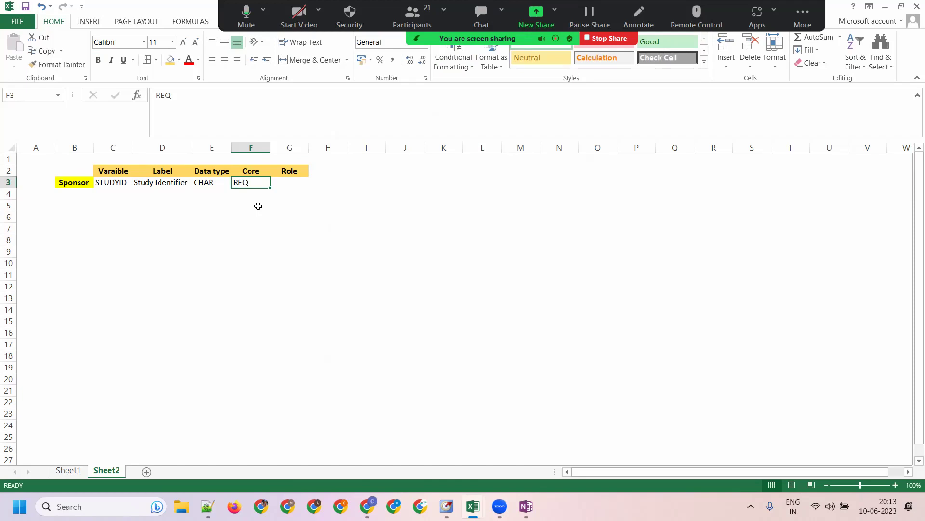
Enter Identifier as the role of STUDYID in G3.
key("Right")
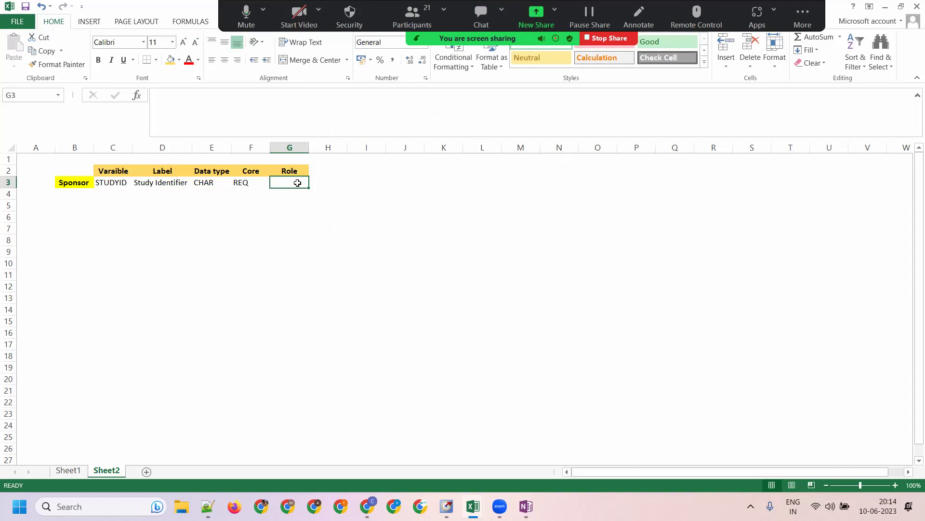
type("Identifi")
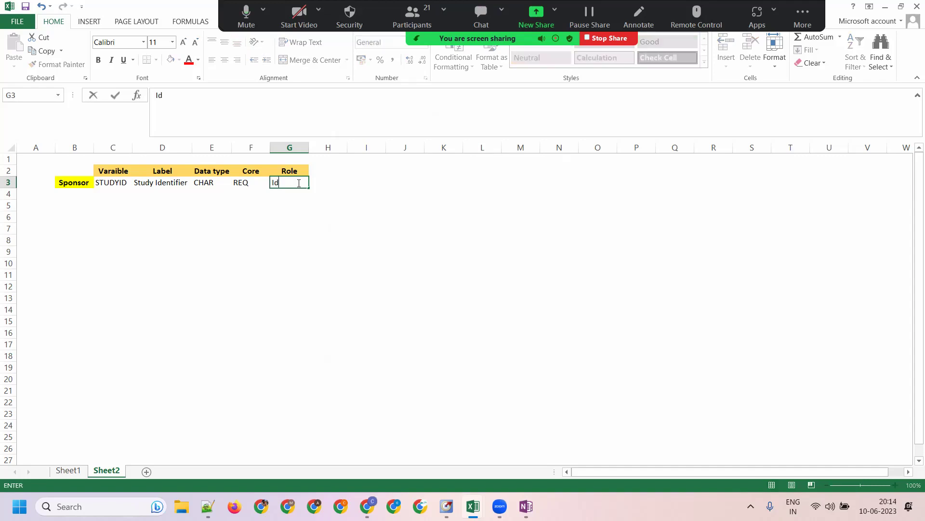
key("BackSpace")
key("BackSpace")
key("BackSpace")
key("BackSpace")
key("BackSpace")
key("BackSpace")
type("entifier")
key("Return")
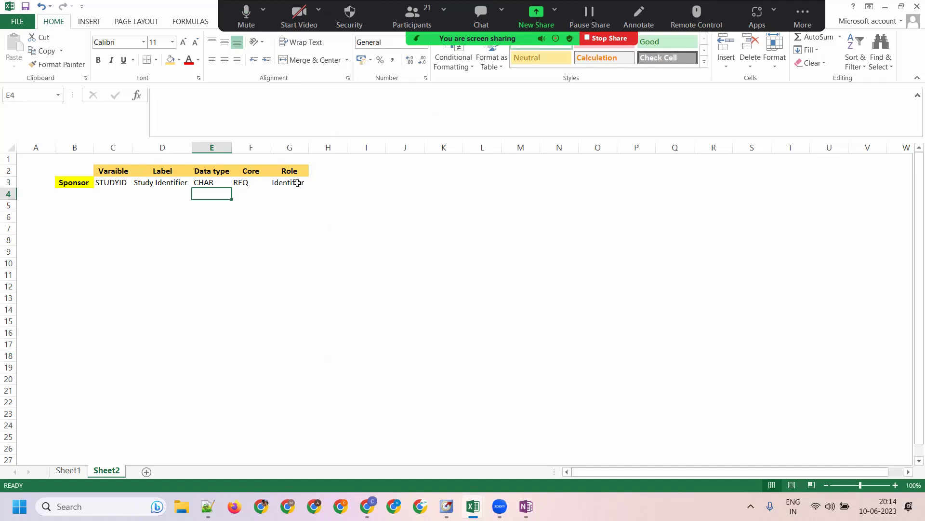
Add SITEID in C4 with the label Study Site Identifier in D4, and widen column D to fit the label.
left_click(114, 193)
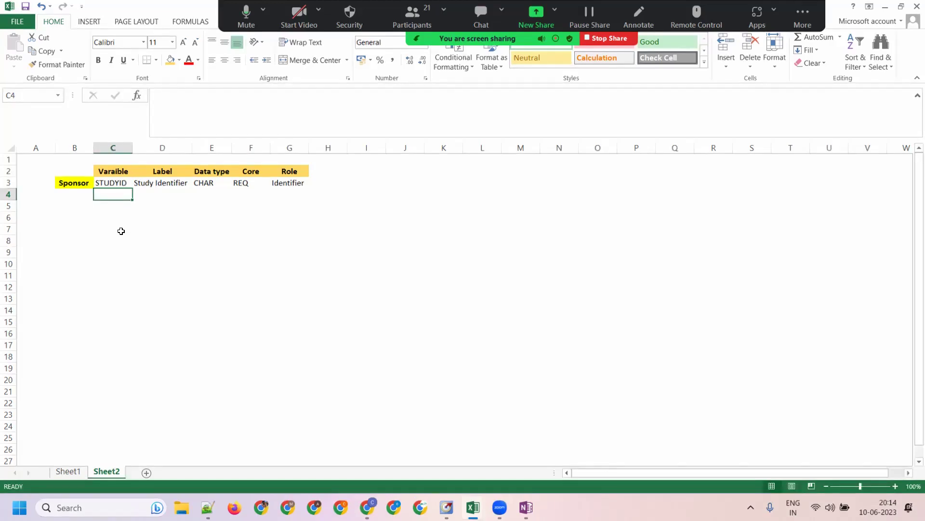
type("SITEID")
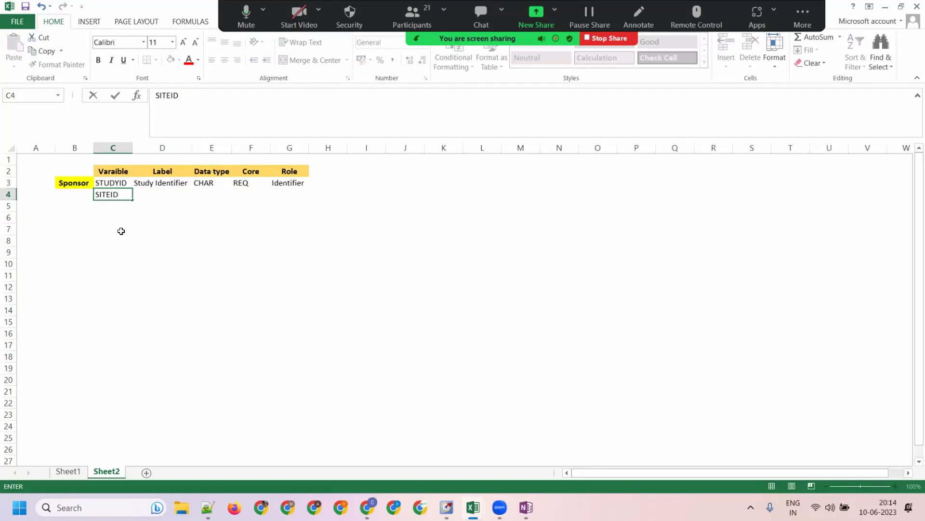
key("Tab")
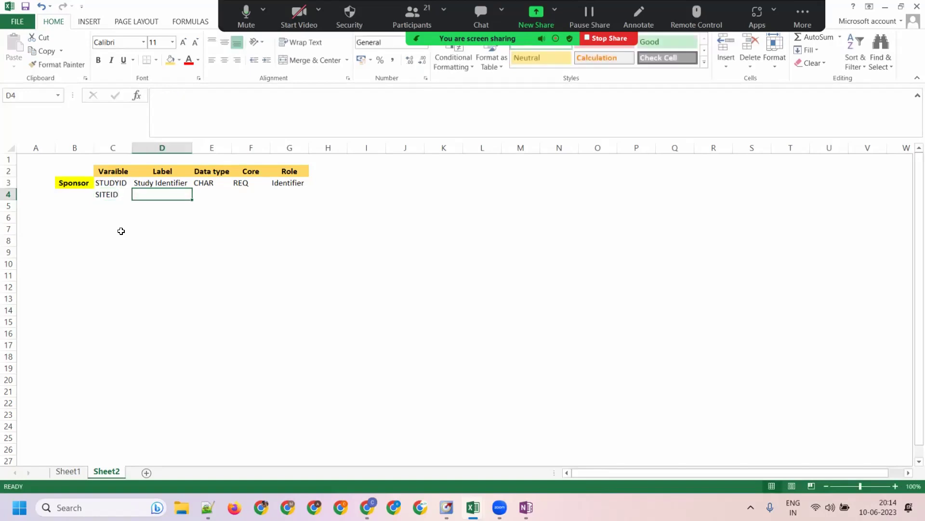
type("Study ")
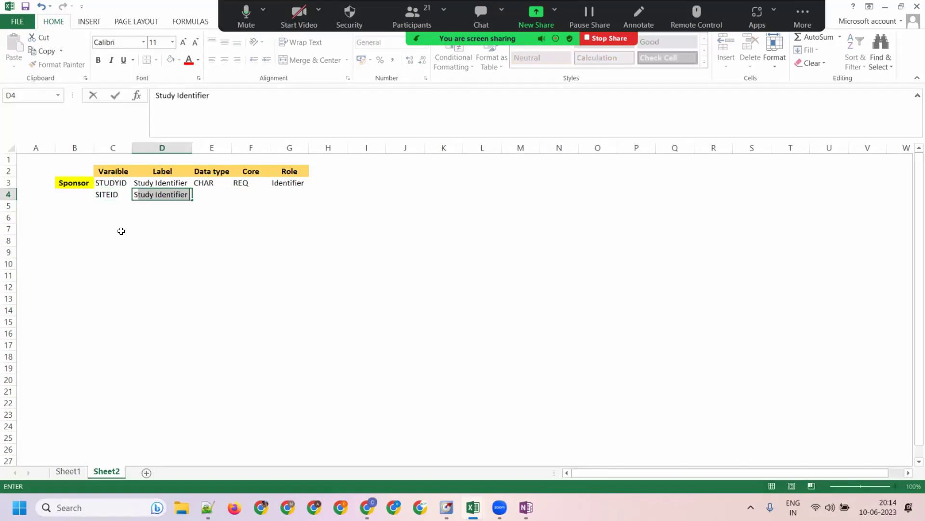
type("Si")
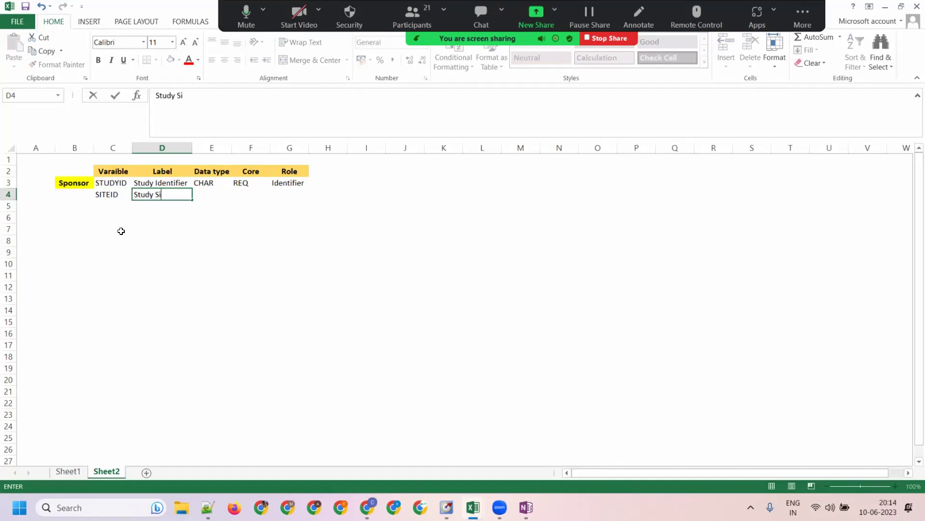
type("te Identifier")
key("Tab")
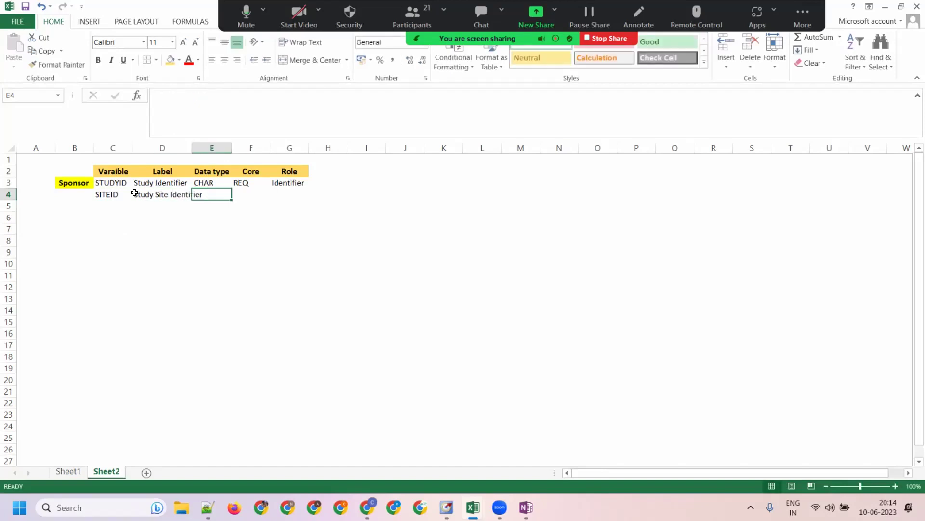
left_click(191, 148)
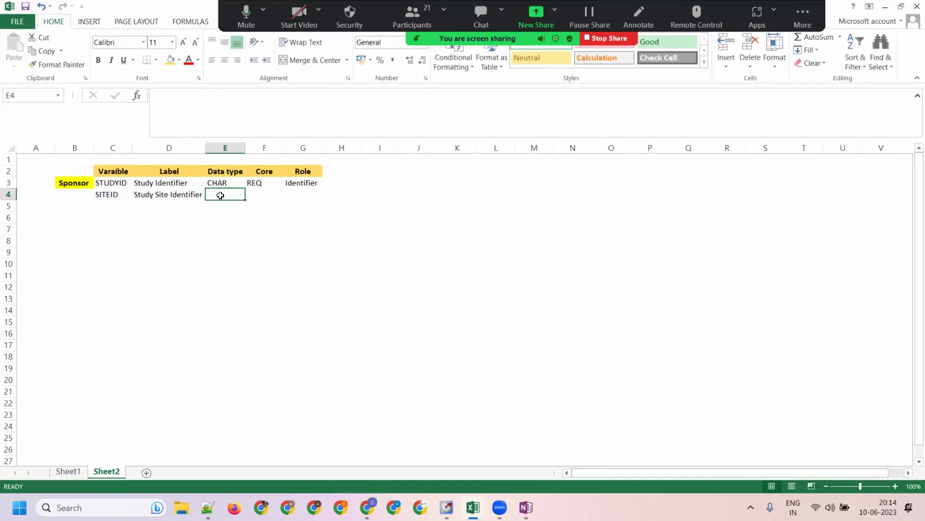
Enter CHAR as the data type and REQ as the core value of SITEID in E4:F4.
type("CHAR")
key("Tab")
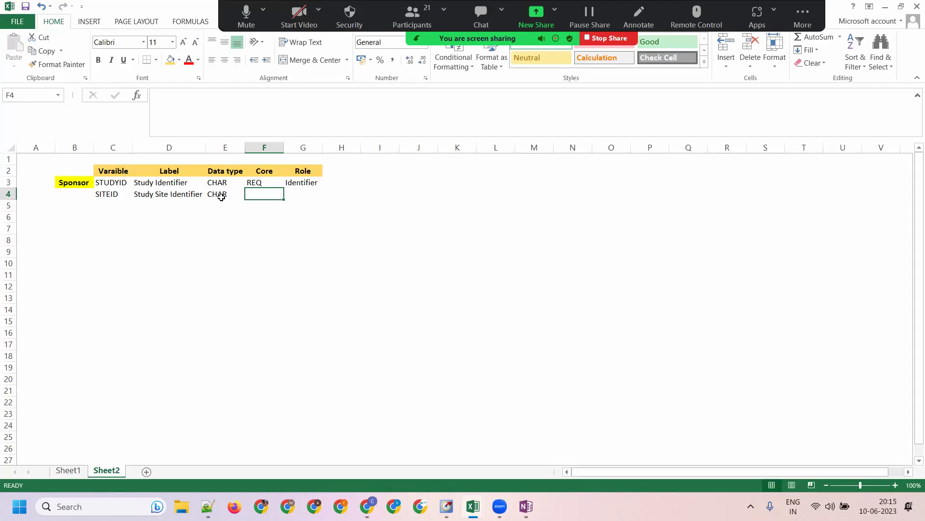
type("REQ")
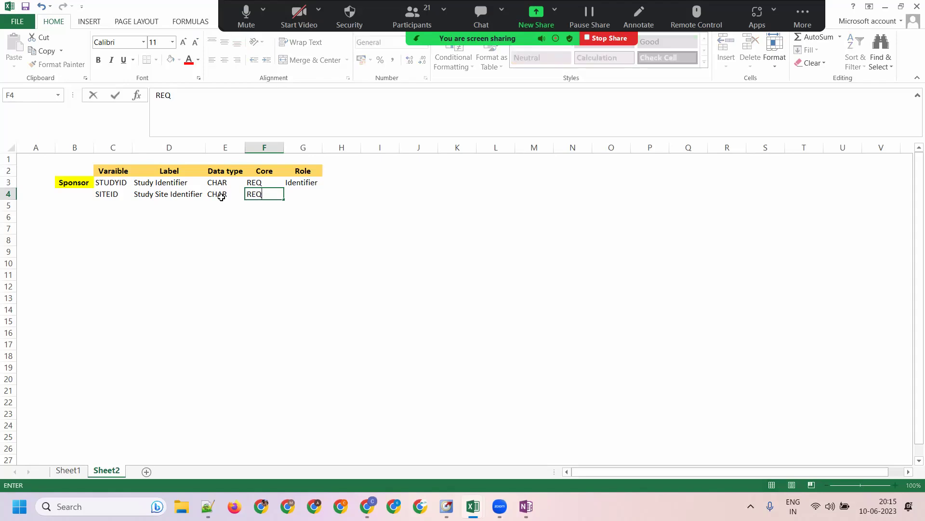
key("Tab")
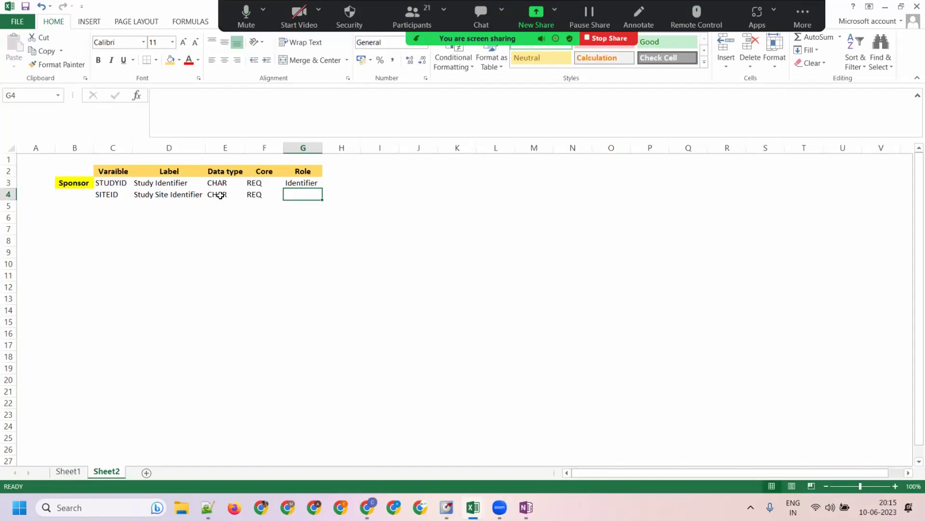
Compare the STUDYID and SITEID rows to work out which role SITEID plays.
left_click_drag(101, 182, 348, 183)
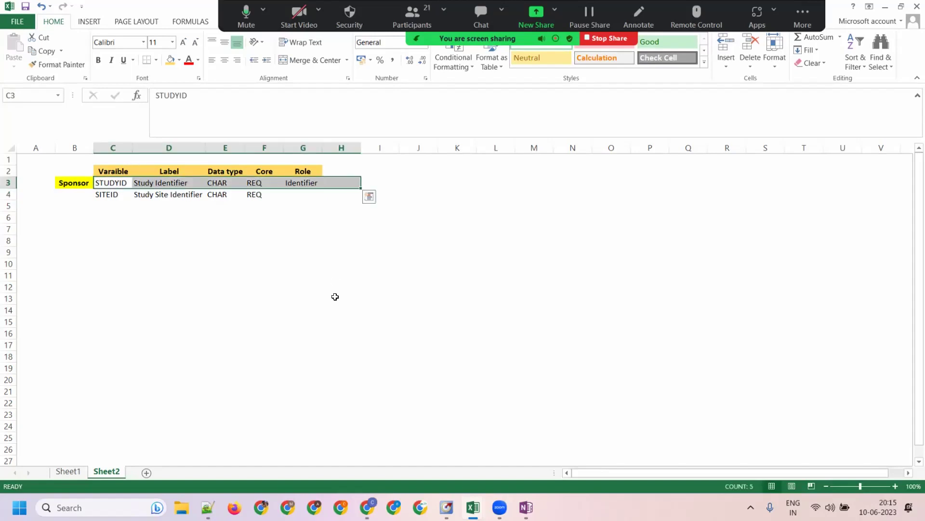
left_click(303, 182)
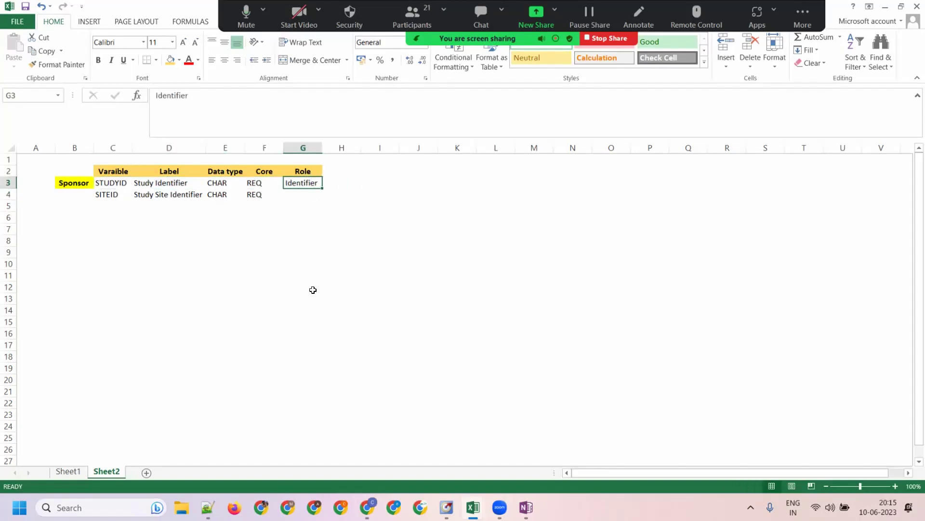
left_click(105, 194)
left_click(146, 212)
left_click(99, 182)
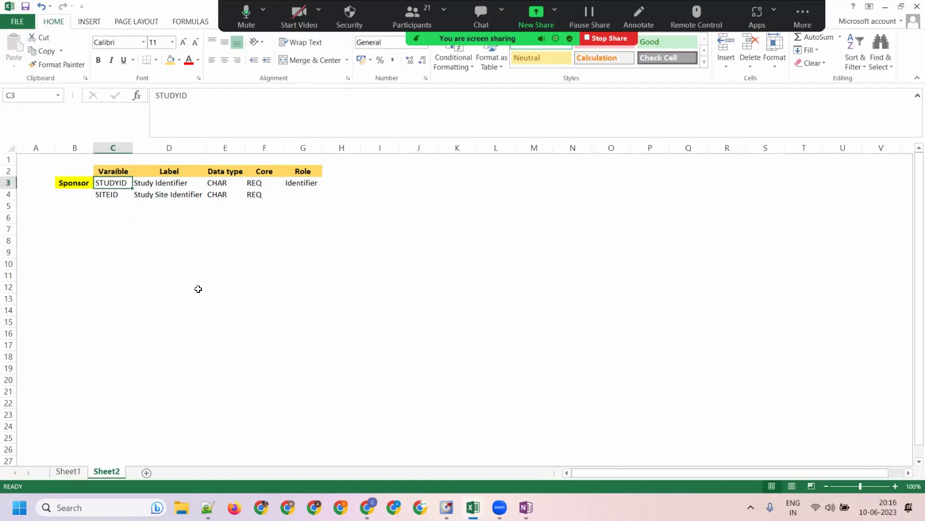
left_click(114, 193)
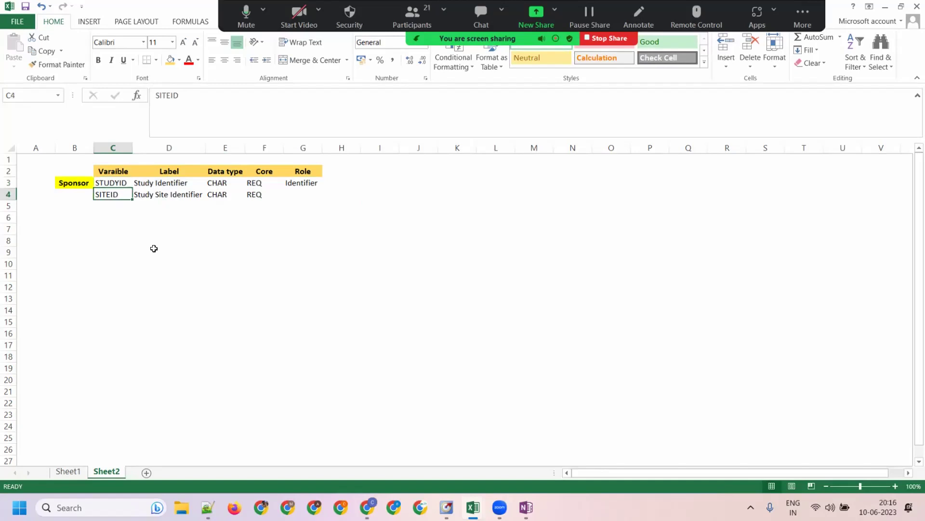
left_click(284, 192)
left_click(120, 195)
left_click(136, 193)
left_click(103, 194)
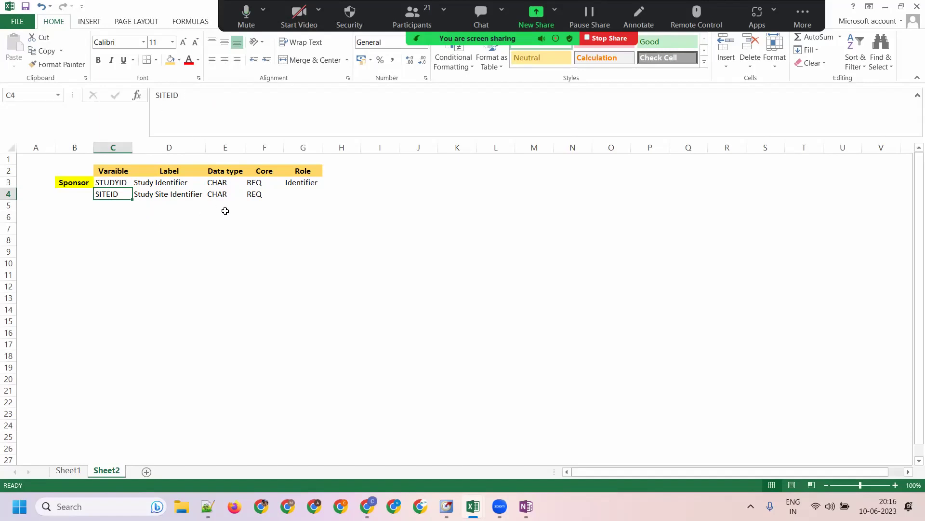
left_click(295, 191)
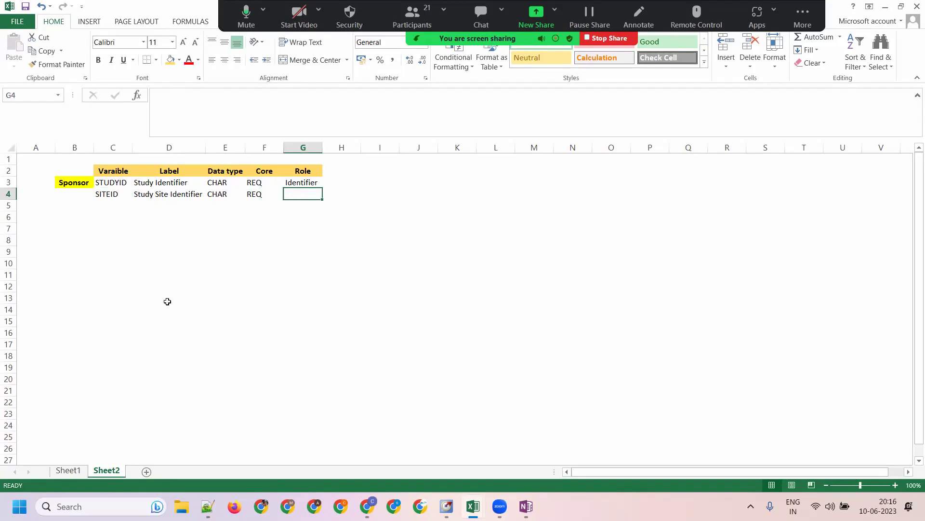
left_click(119, 178)
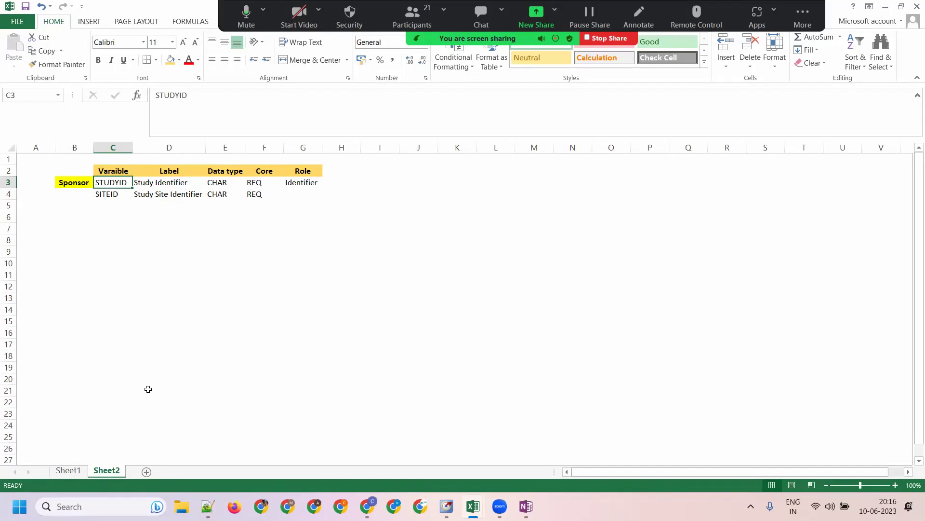
left_click(106, 194)
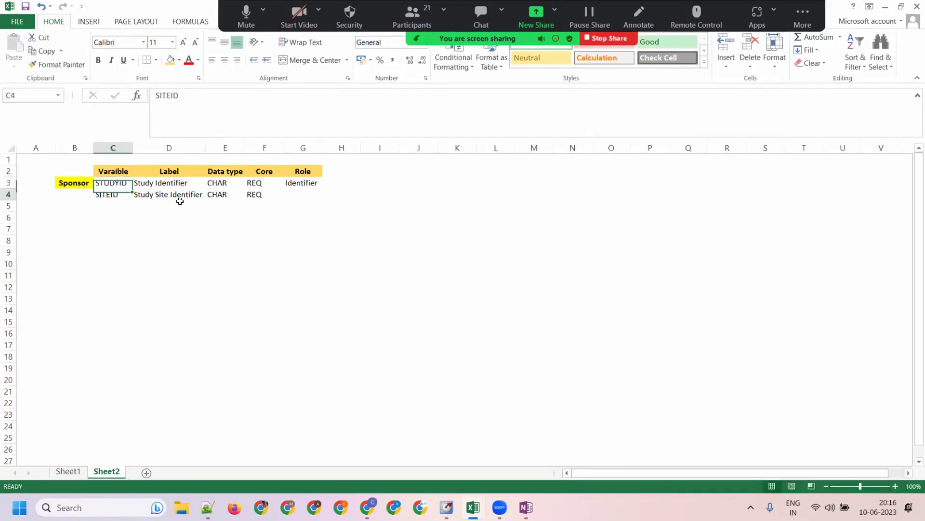
Enter Record as the role of SITEID in G4.
left_click(300, 193)
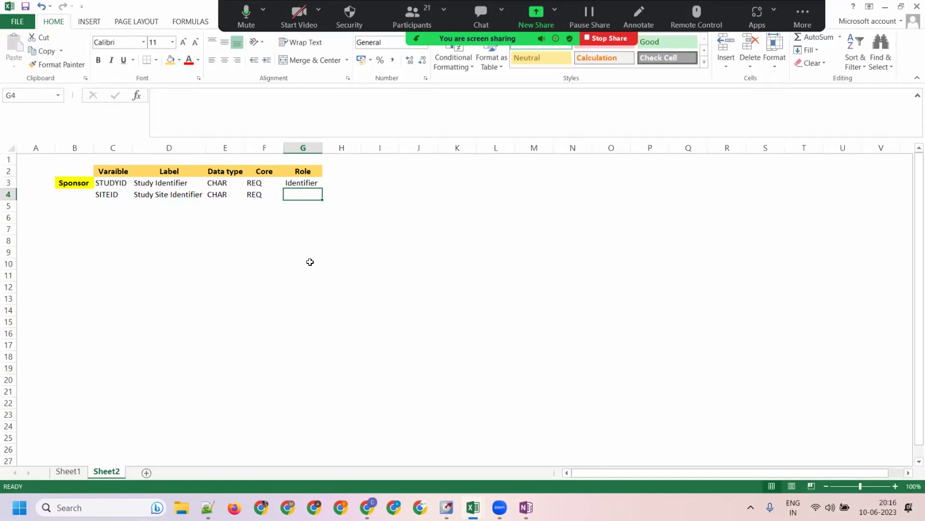
type("Record")
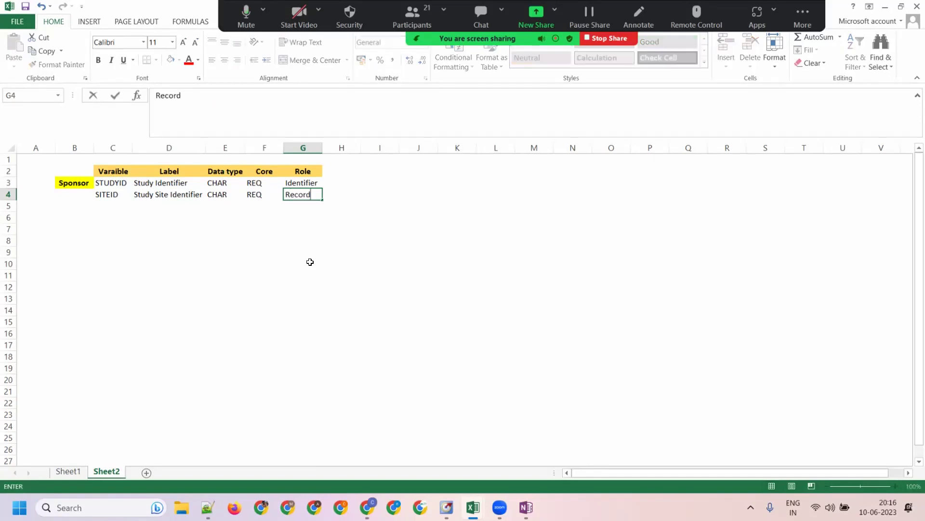
key("Return")
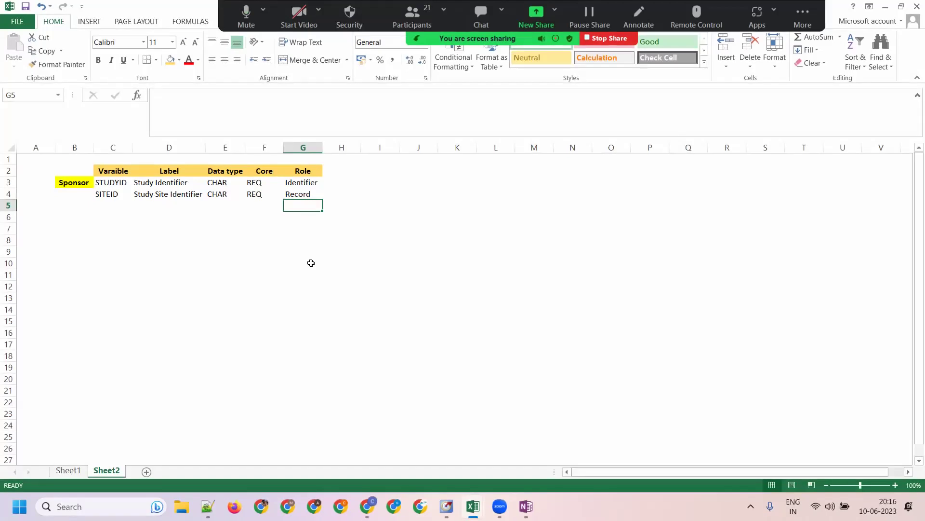
Start the next variable name in C5 with IN, and check the Sponsor category's details on Sheet1 before returning to Sheet2.
left_click(109, 203)
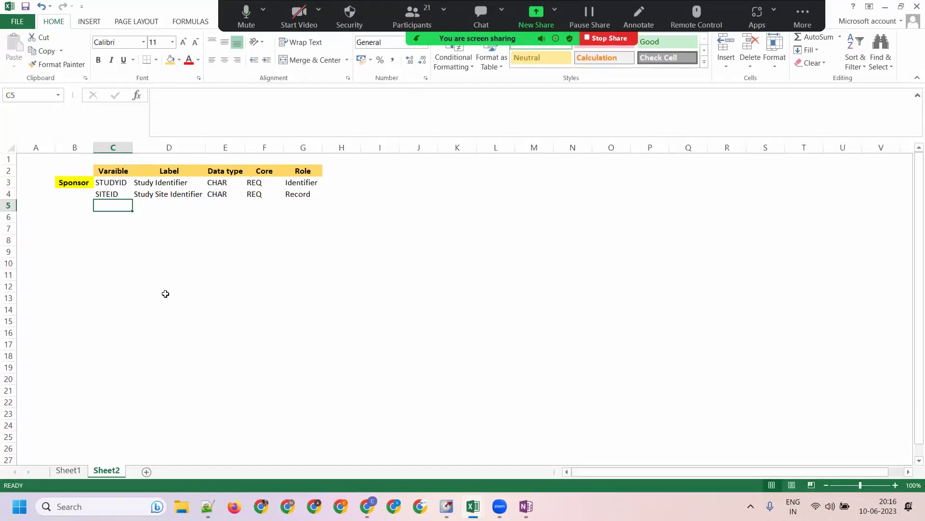
type("IN")
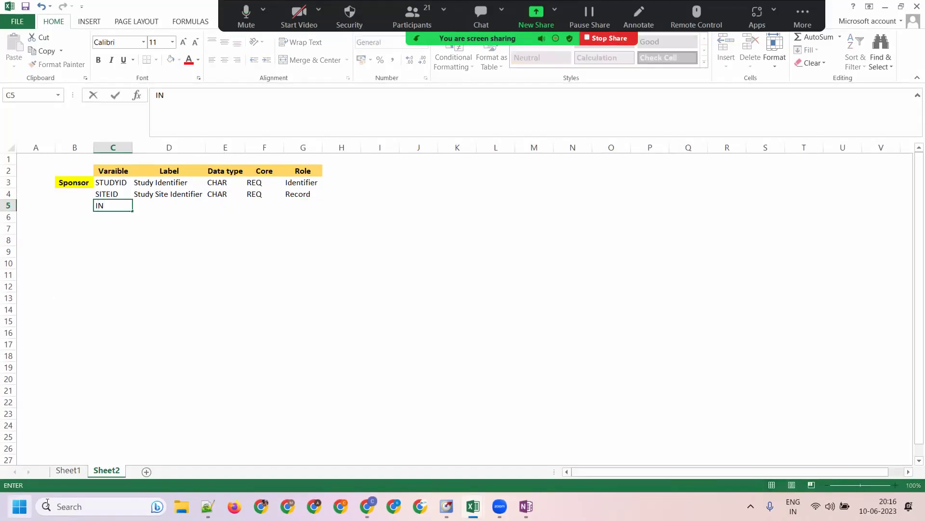
left_click(68, 470)
left_click(182, 251)
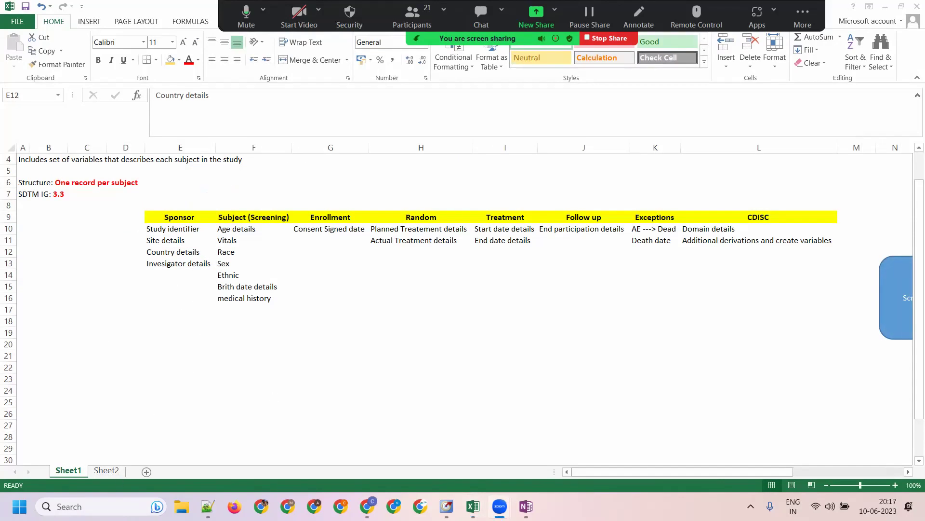
left_click(106, 470)
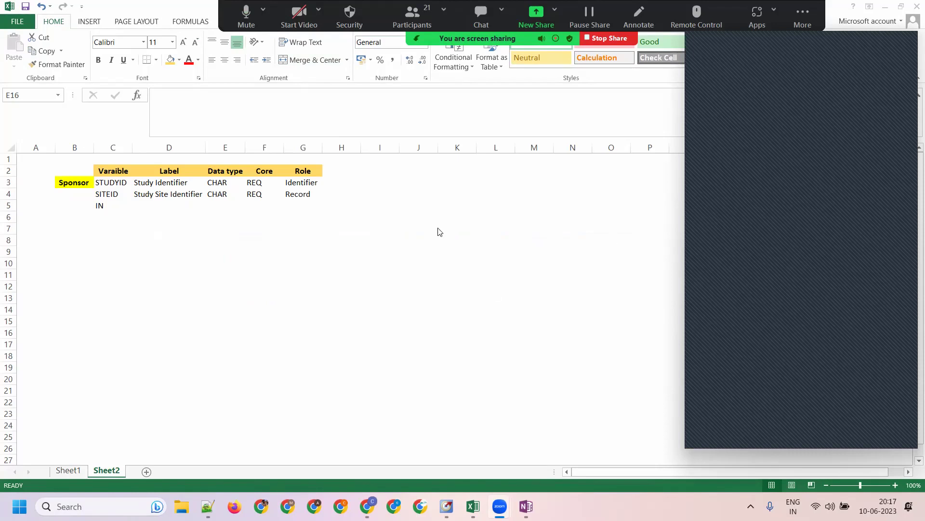
Enter the example note 2 sites in J10 of Sheet2.
left_click(270, 253)
key("Left")
key("Left")
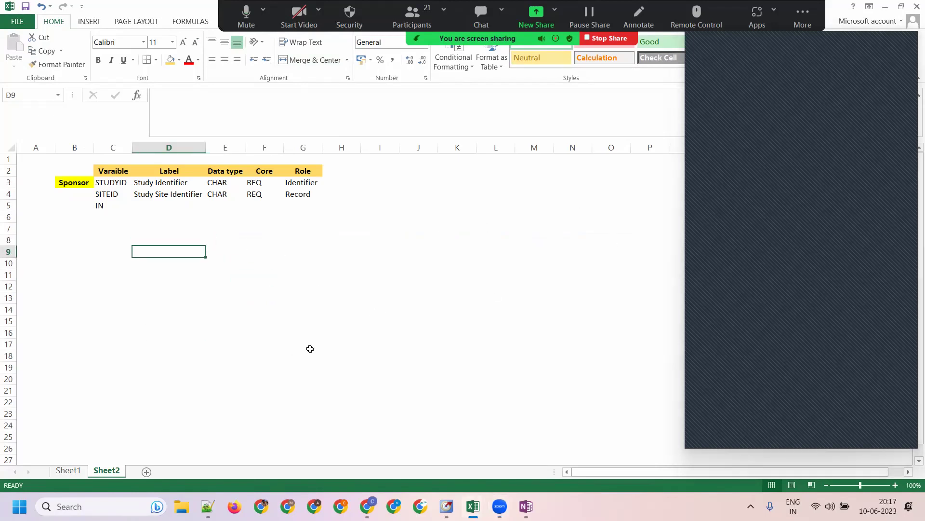
left_click(434, 264)
type("2 sites")
key("Tab")
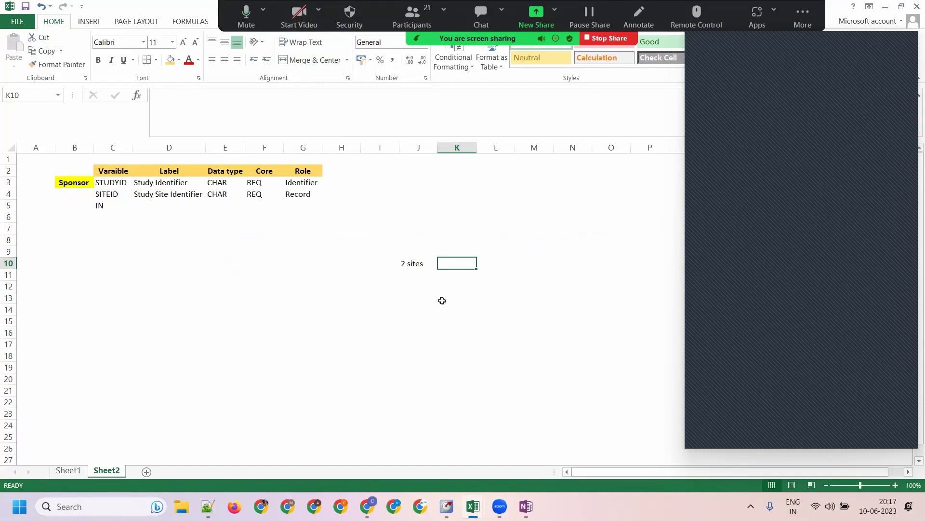
Enter the example site codes IN101 in K10 and IN102 in K11, beside the 2 sites note.
type("IN101")
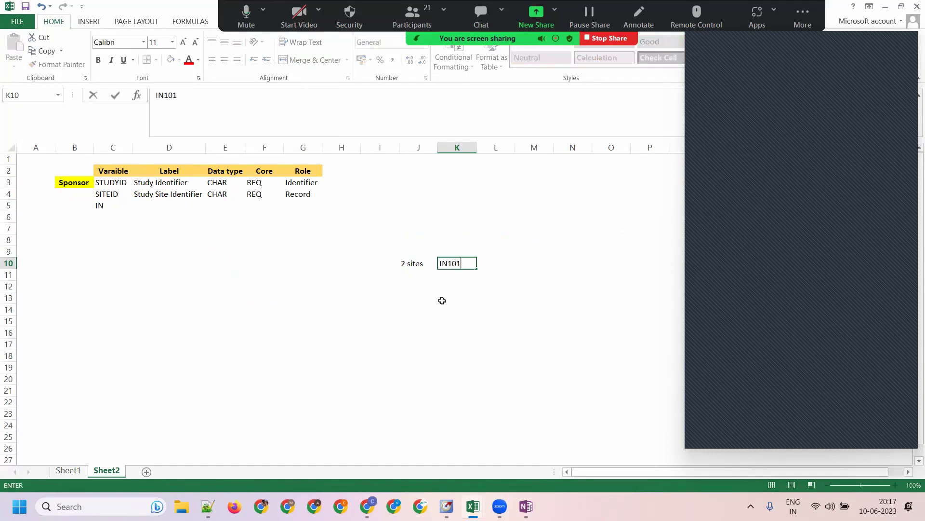
key("Return")
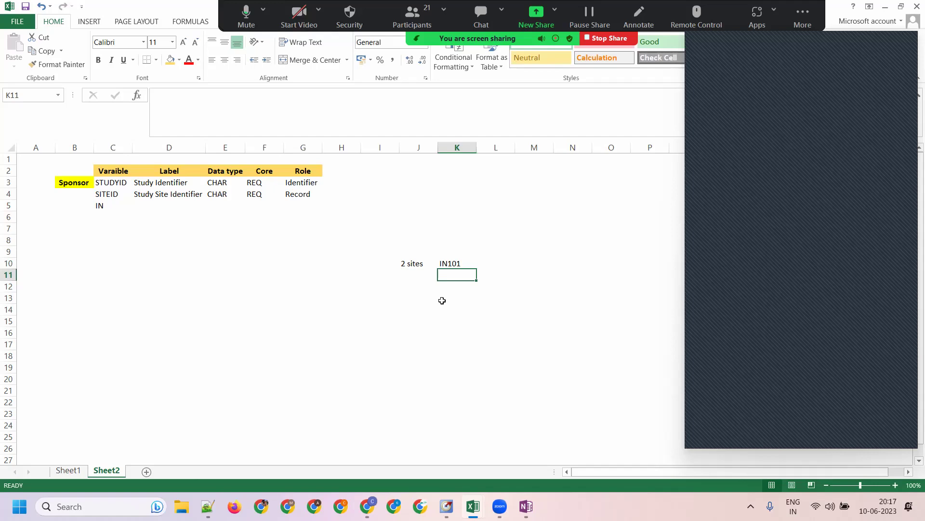
type("IN10")
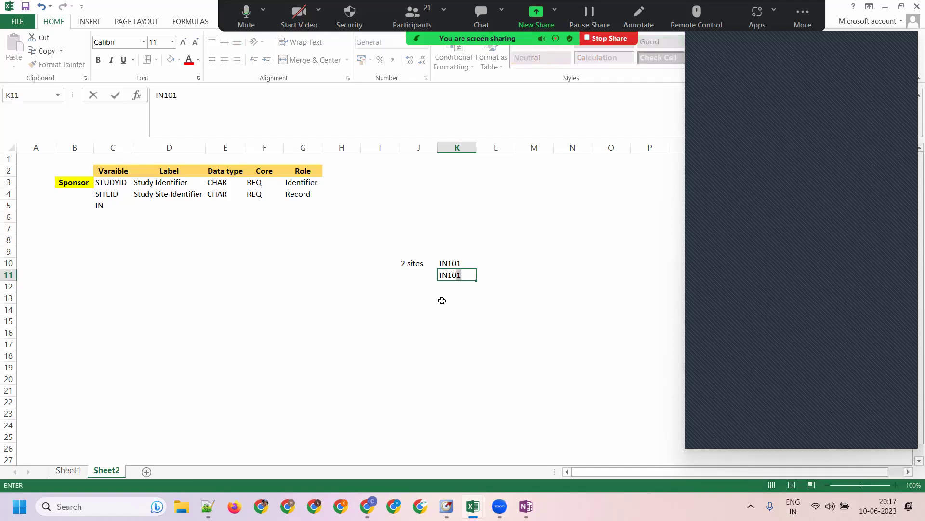
type("2")
key("Tab")
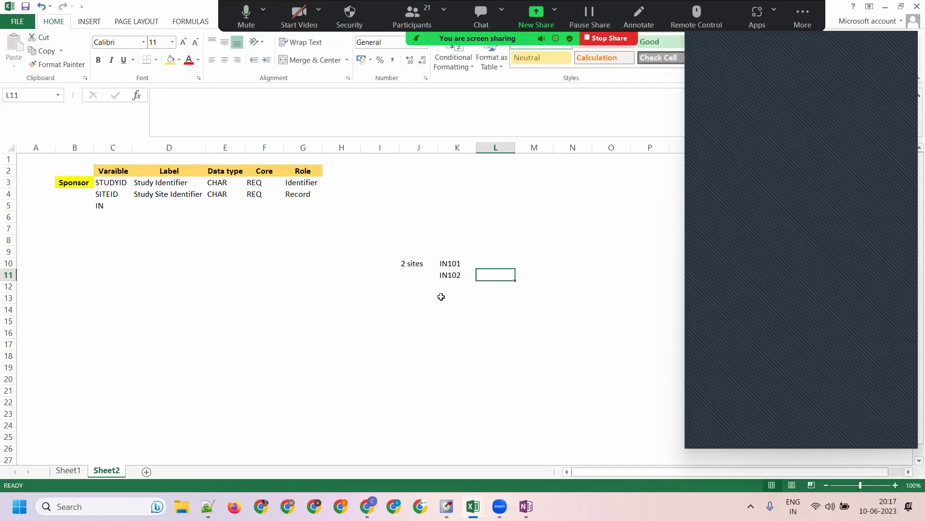
Enter the example code PE123 in L10 and L11, beside both site codes.
left_click(413, 258)
left_click(487, 258)
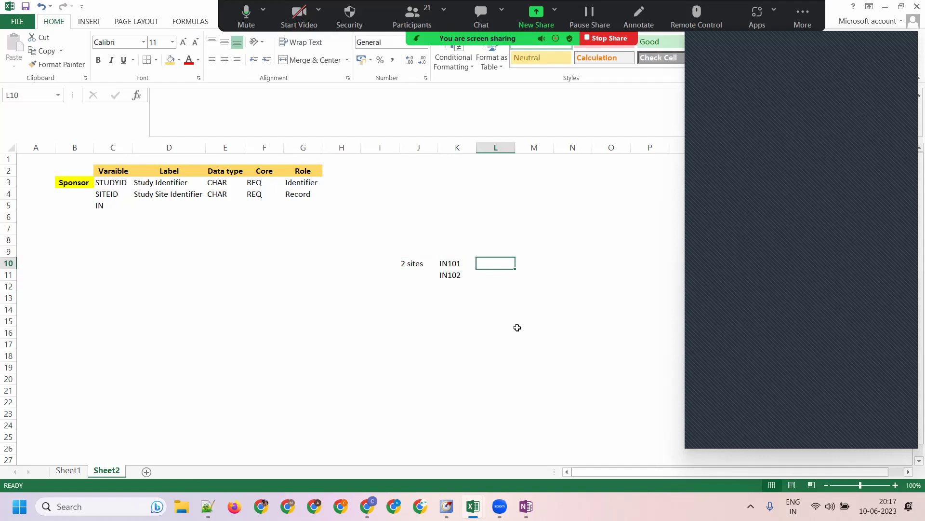
type("PE123")
key("Return")
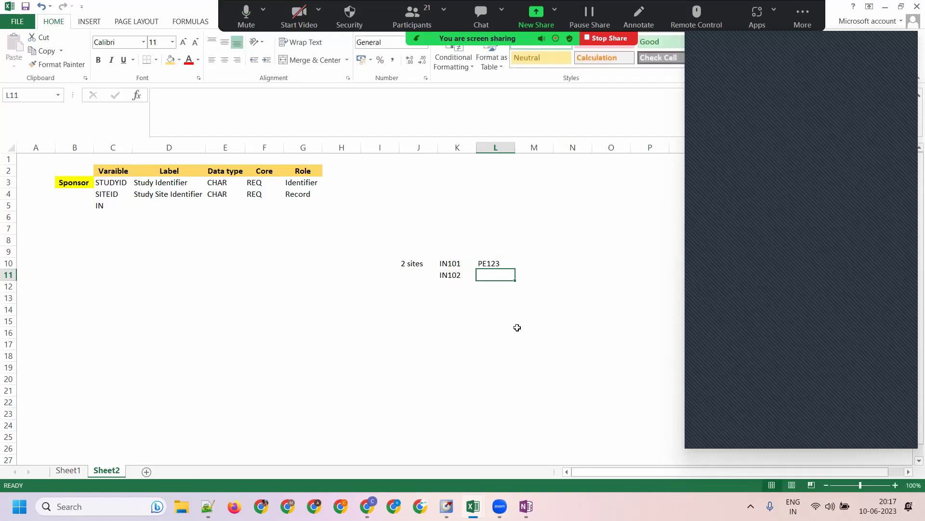
type("PW")
key("BackSpace")
type("E123")
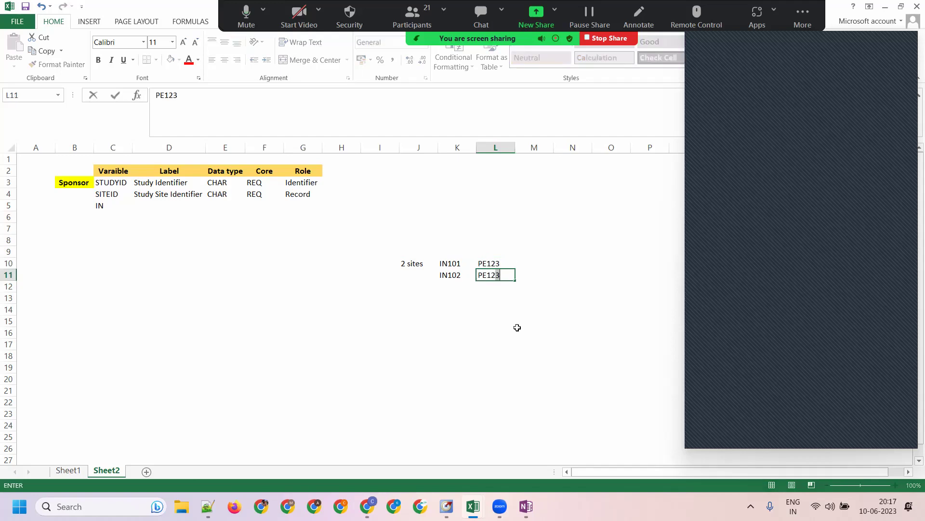
left_click(503, 345)
Compare the example codes in K10:L11 across the two sites, and check the role of STUDYID in G3.
left_click_drag(452, 262, 480, 275)
left_click(481, 266)
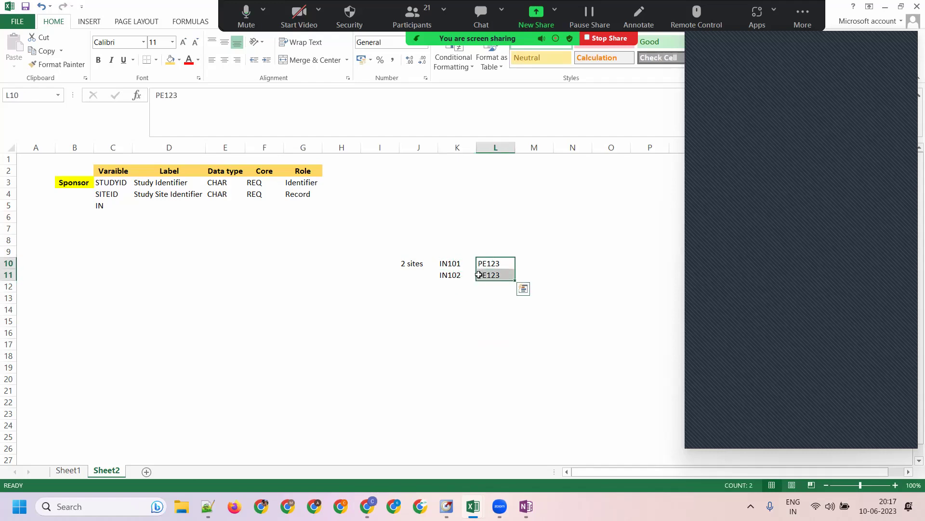
left_click(459, 312)
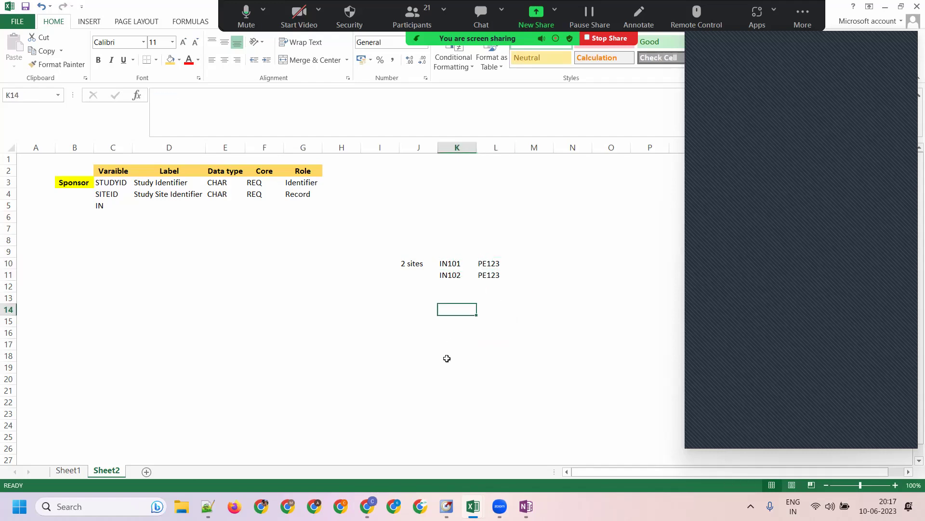
left_click(486, 284)
left_click(489, 250)
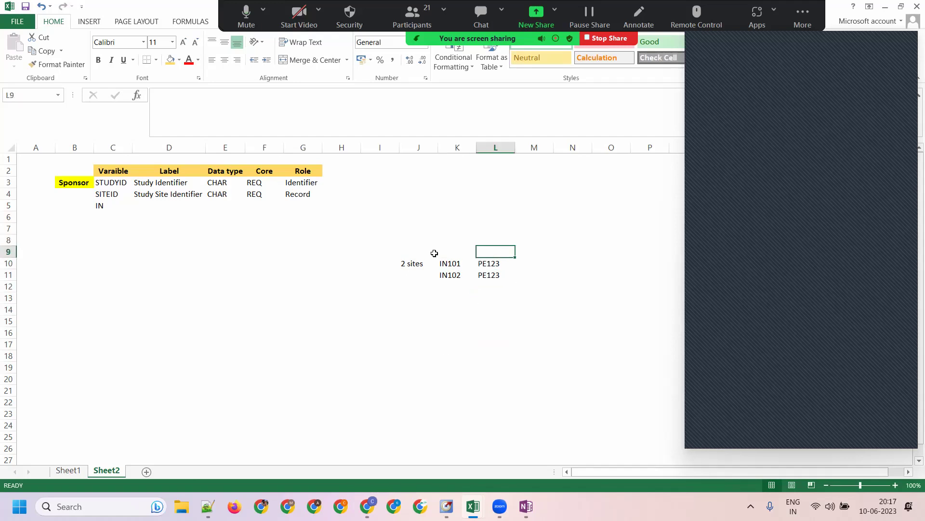
left_click(297, 184)
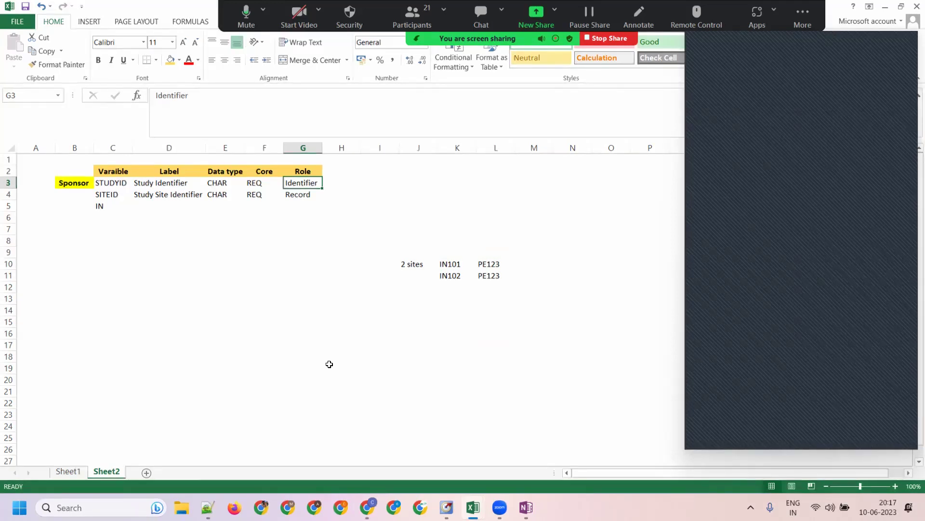
left_click_drag(389, 246, 576, 416)
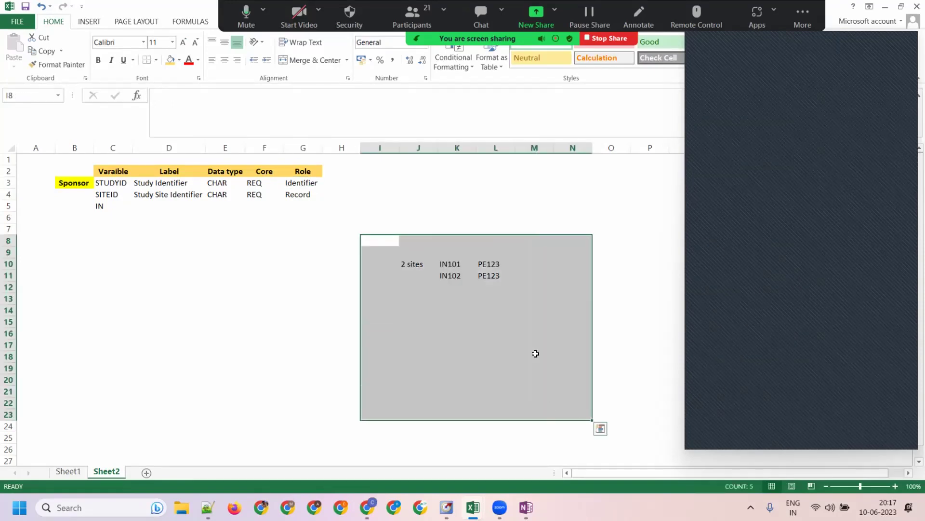
left_click(498, 251)
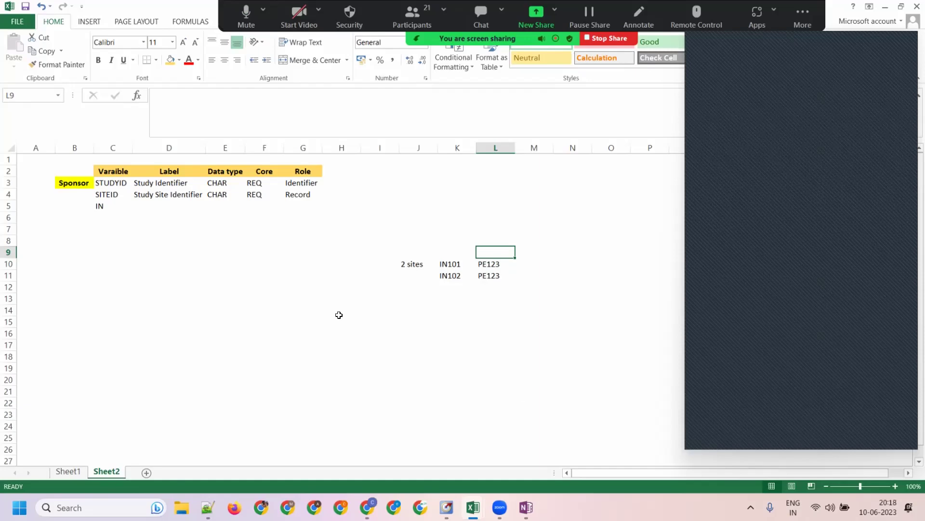
left_click_drag(487, 263, 487, 287)
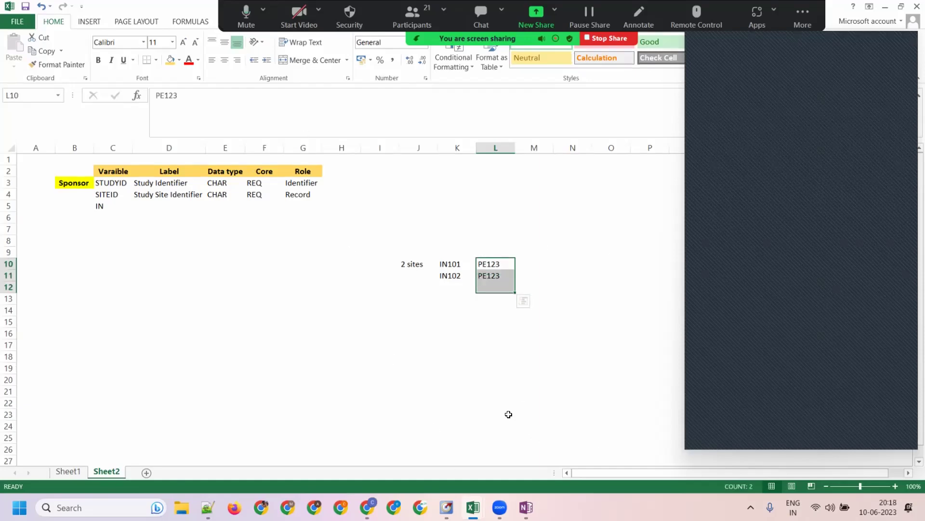
left_click_drag(444, 262, 450, 275)
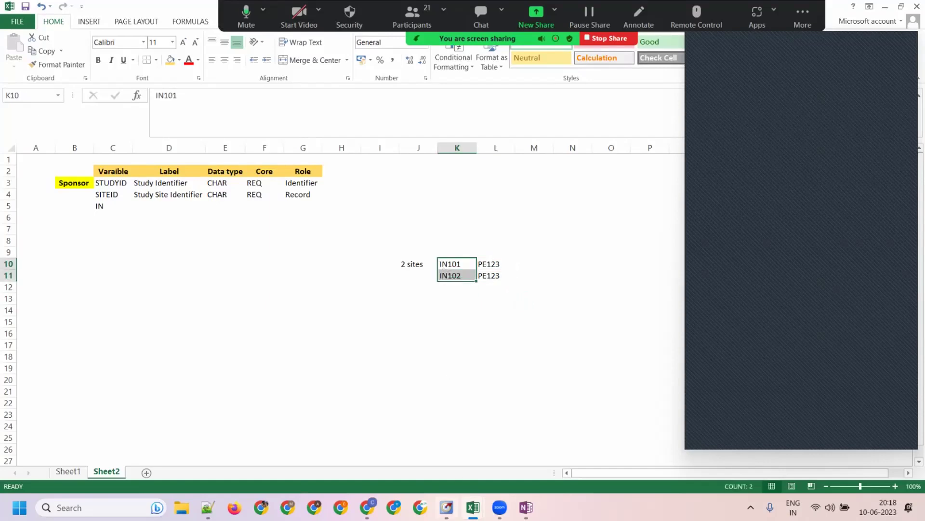
Examine the two example site codes in K10:K11 to see how they distinguish the records.
mouse_move(473, 507)
left_click(461, 286)
left_click(462, 264)
left_click(449, 275)
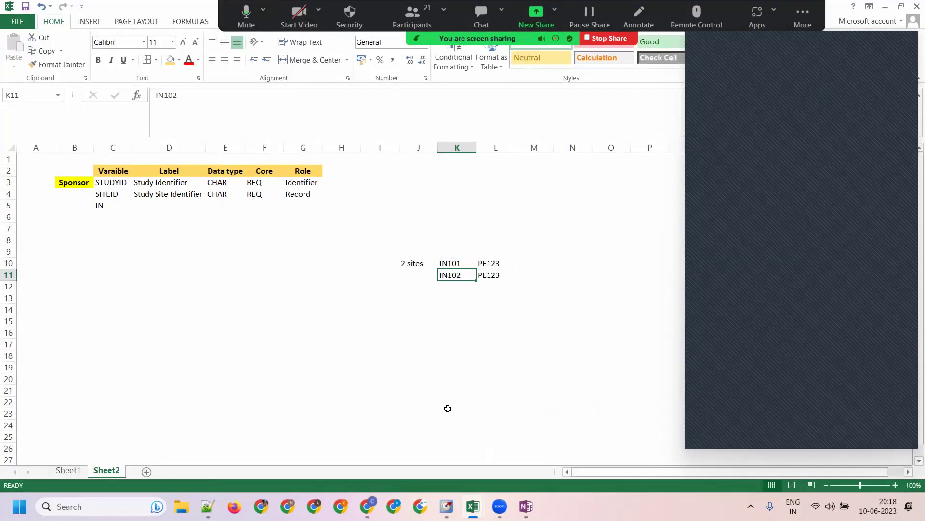
left_click_drag(457, 265, 450, 276)
left_click(467, 299)
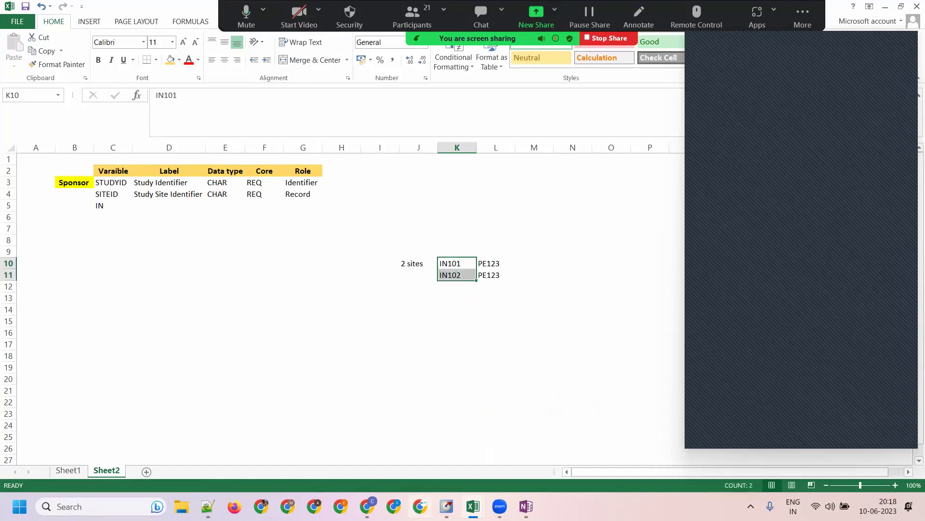
left_click(494, 320)
left_click_drag(449, 264, 449, 275)
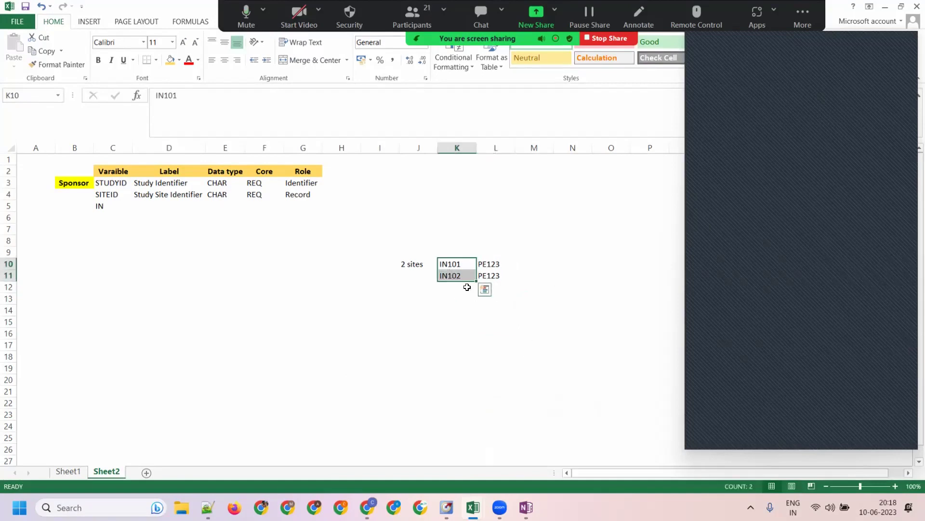
left_click(449, 263)
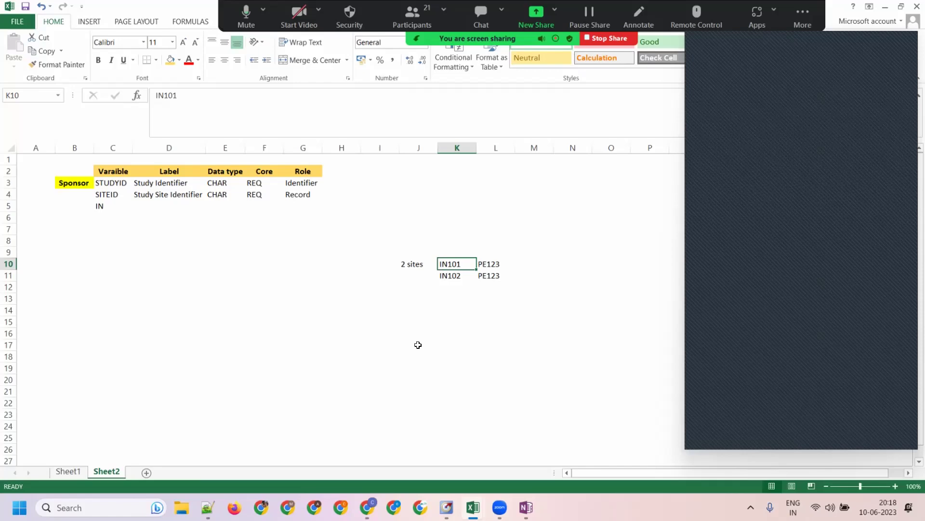
Compare the roles of SITEID and STUDYID in the variable table, using the example code in L10.
left_click(296, 193)
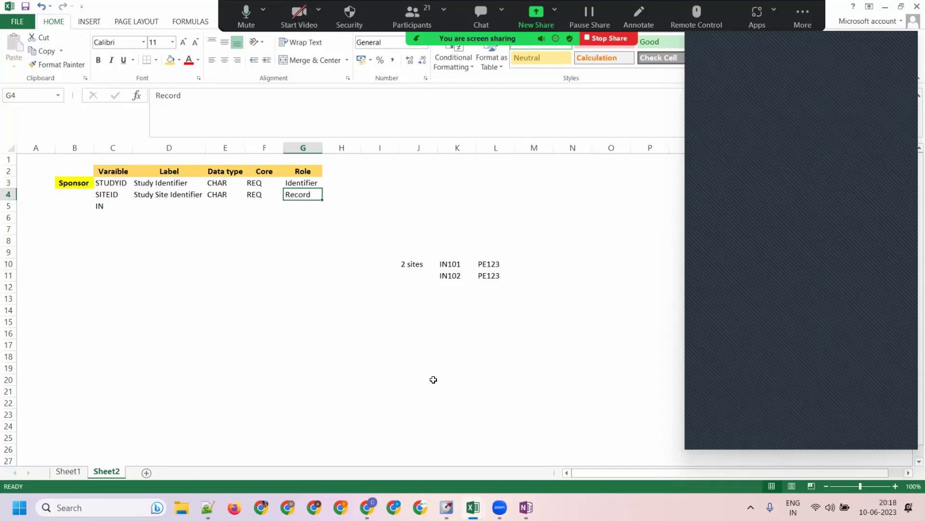
scroll(434, 380, "down", 1)
scroll(434, 379, "up", 1)
left_click(484, 260)
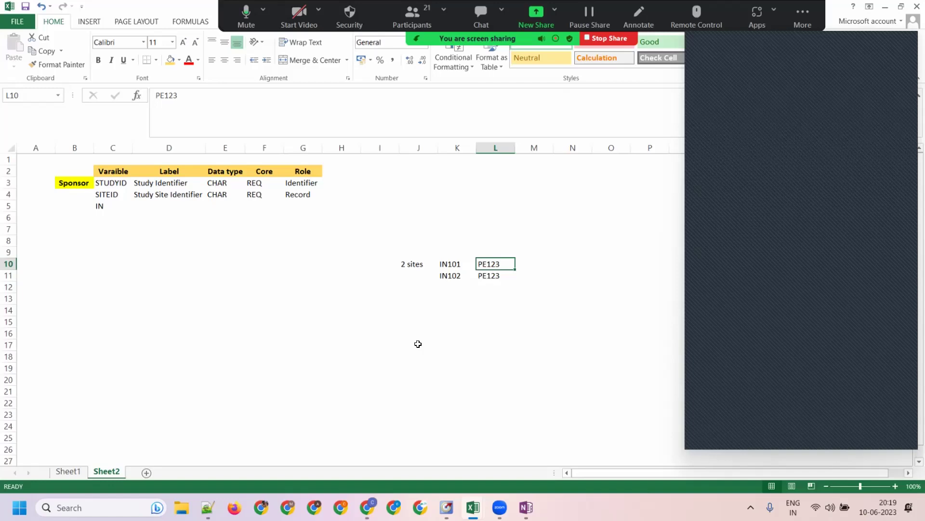
left_click(464, 193)
left_click(105, 182)
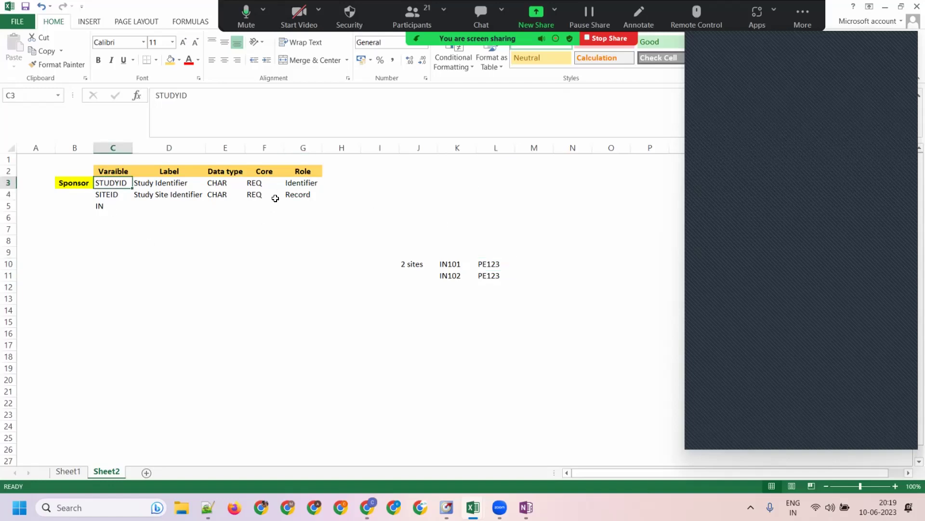
left_click(305, 183)
left_click(404, 159)
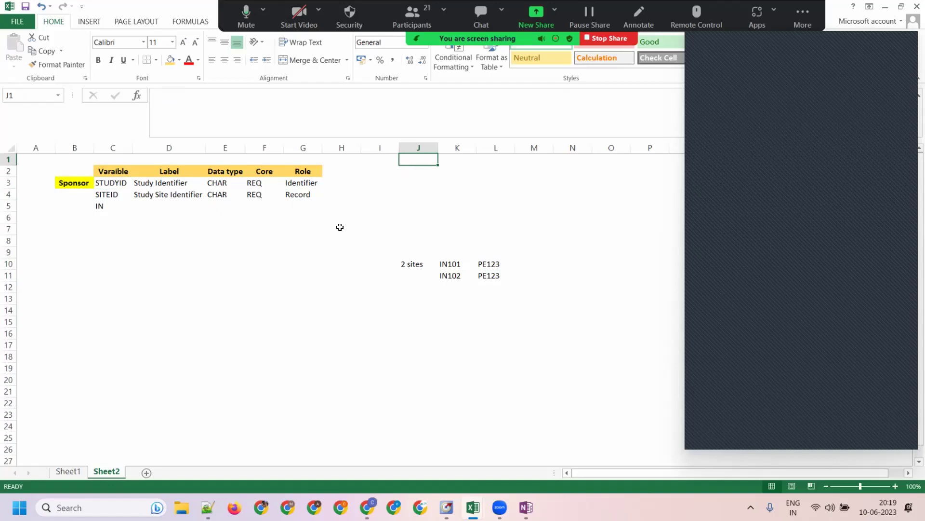
left_click(316, 197)
Delete the two-site example by clearing J9:L12.
left_click_drag(456, 264, 456, 287)
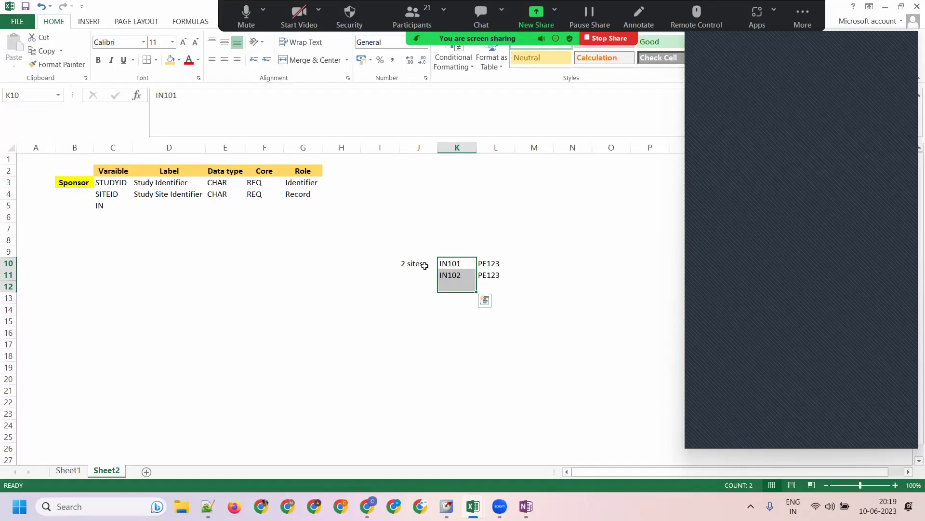
left_click_drag(418, 251, 511, 292)
key("Delete")
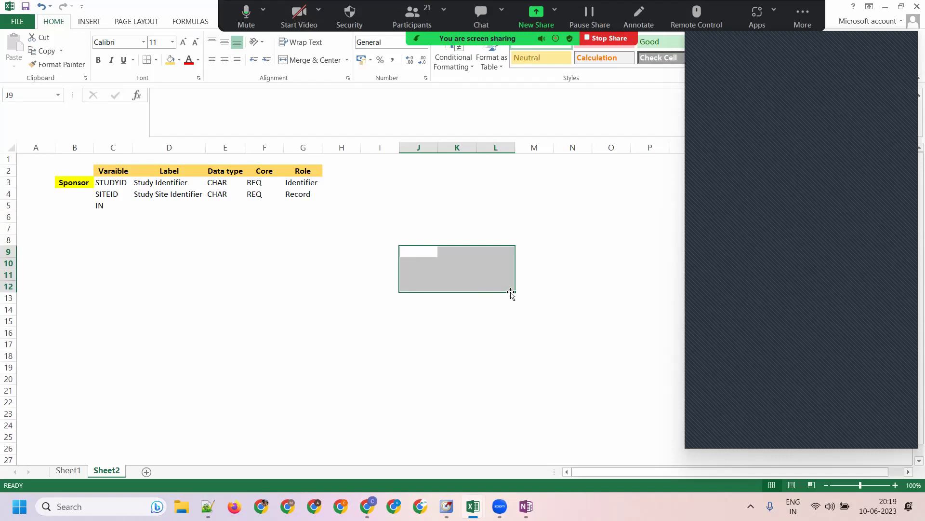
Review the variable table and examine the core, data type and role of STUDYID in row 3.
left_click(304, 185)
left_click_drag(126, 171, 311, 202)
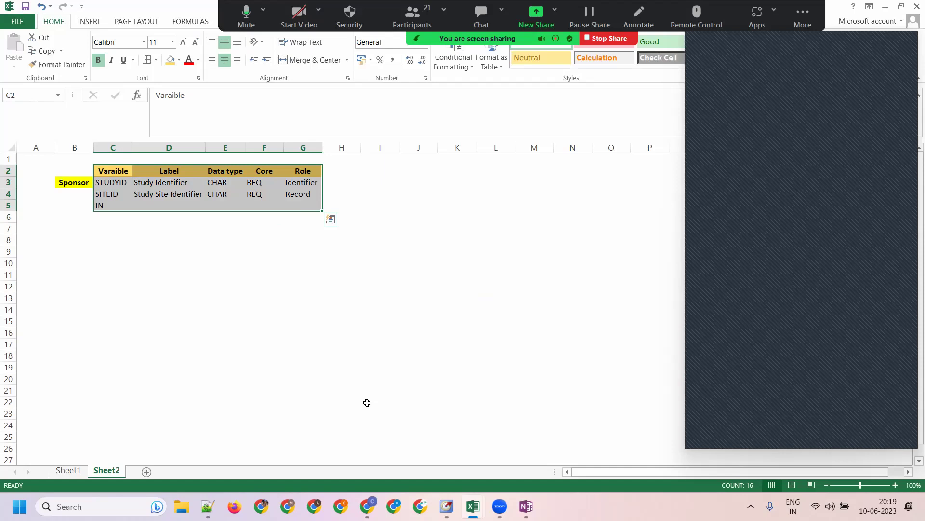
left_click(114, 183)
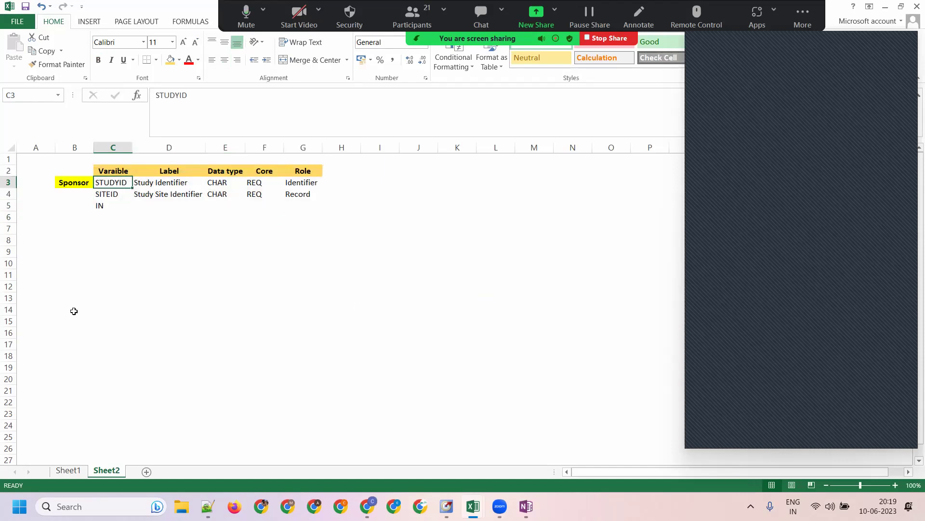
left_click(246, 186)
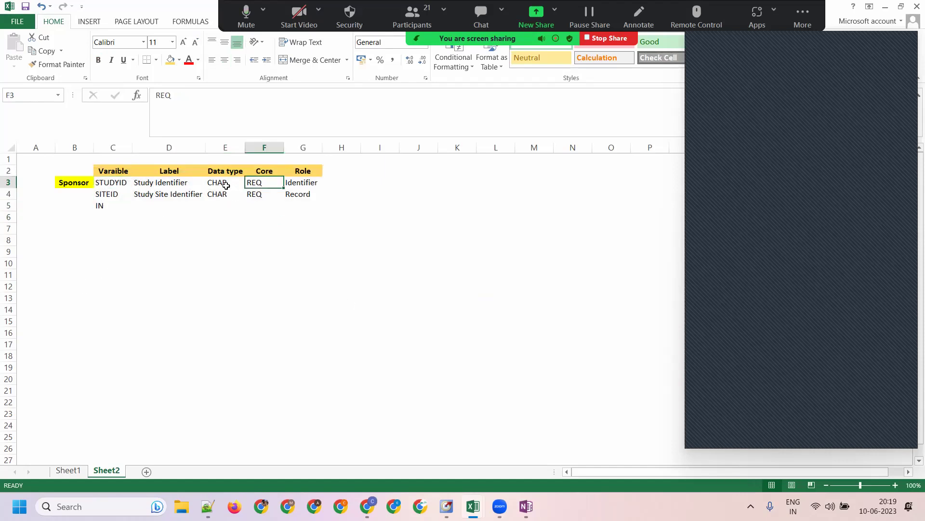
left_click(226, 185)
left_click(314, 185)
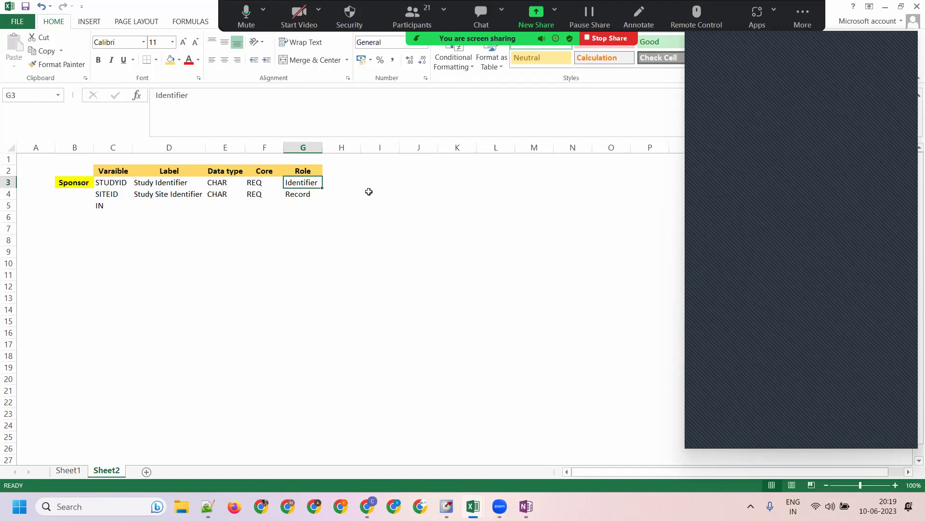
Enter the note 3 identifer in I2, beside the variable table's header row.
left_click(373, 183)
left_click(380, 169)
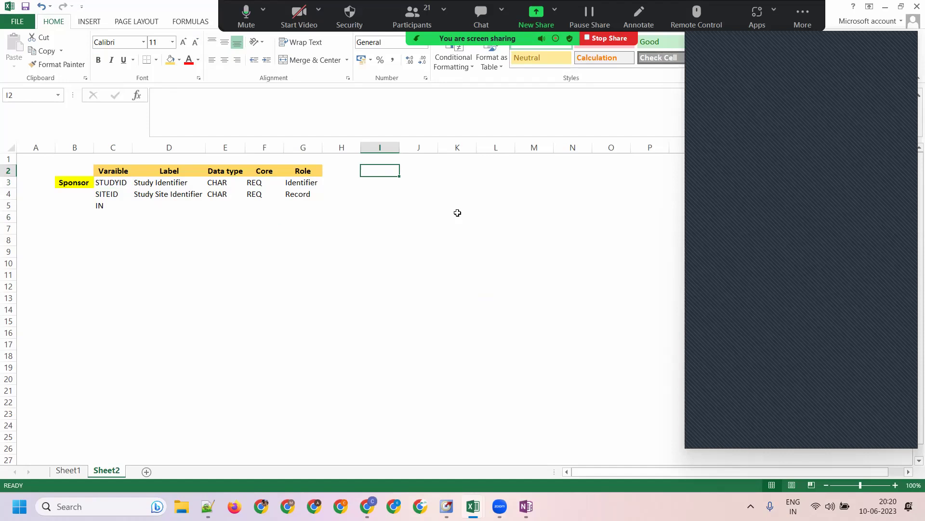
type("3")
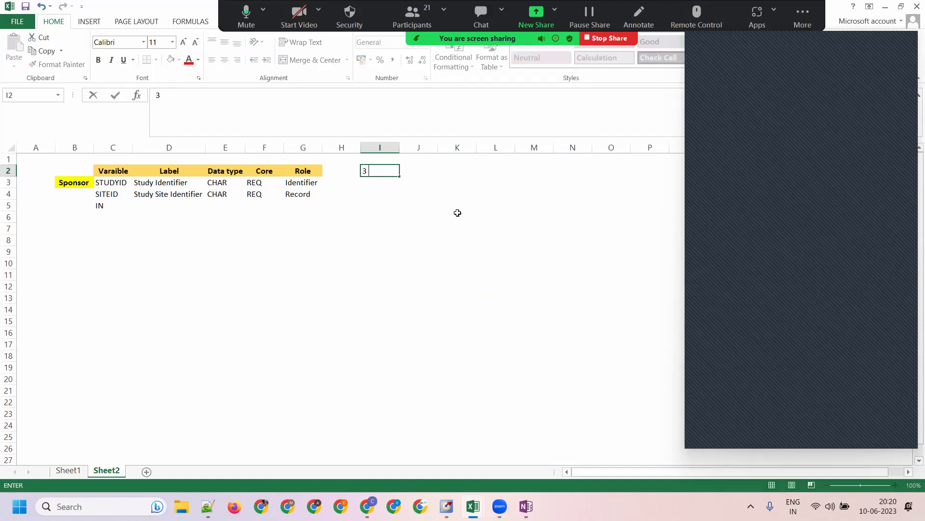
type(" identifer")
key("Return")
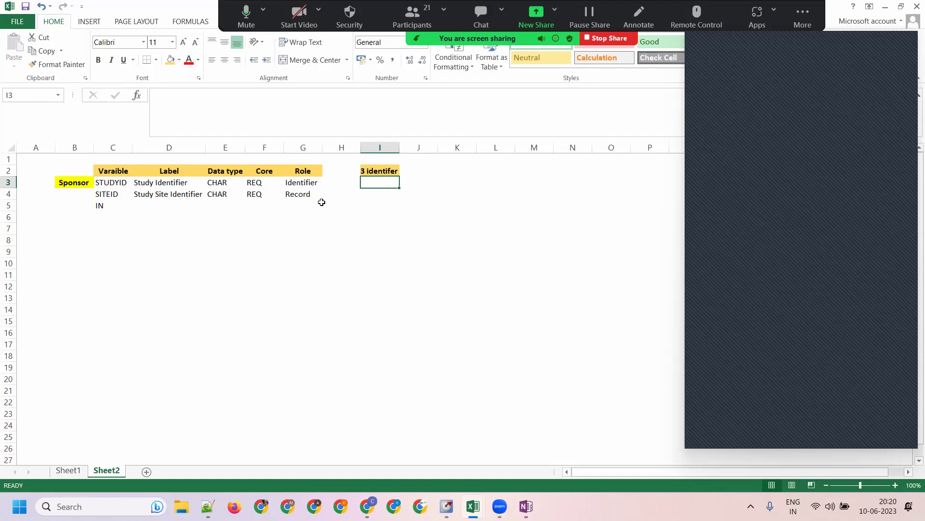
Examine the role, variable name and label of SITEID in row 4.
left_click(304, 197)
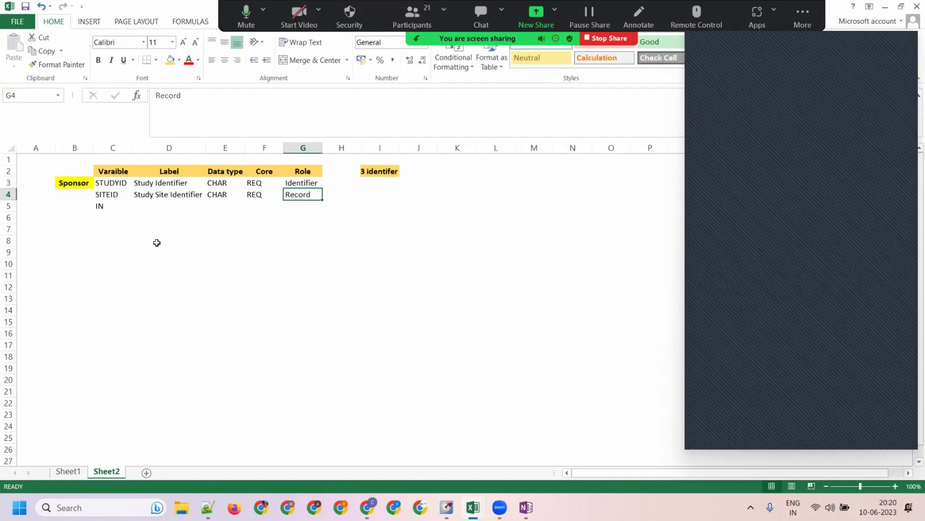
left_click(111, 195)
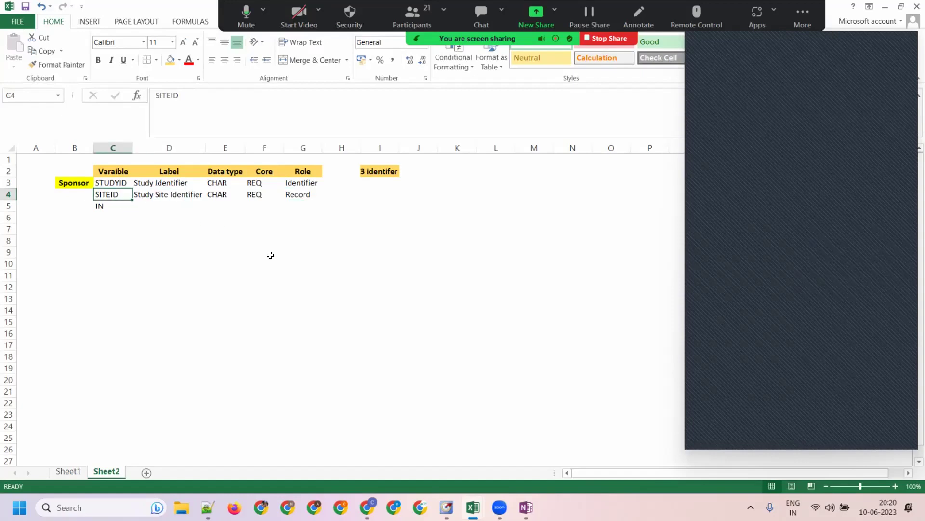
left_click(145, 190)
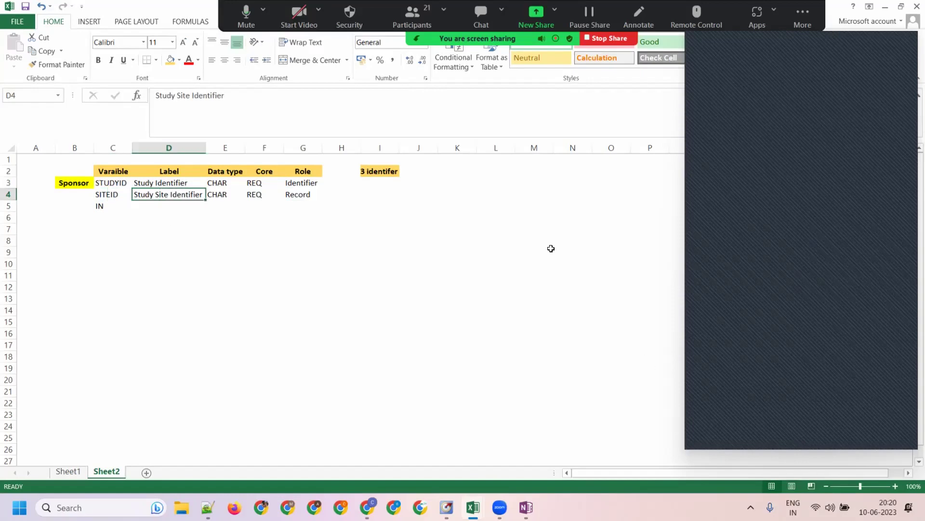
Examine the SITEID entries in row 4 and the Role column from G3 down for identifier and record roles.
left_click(210, 205)
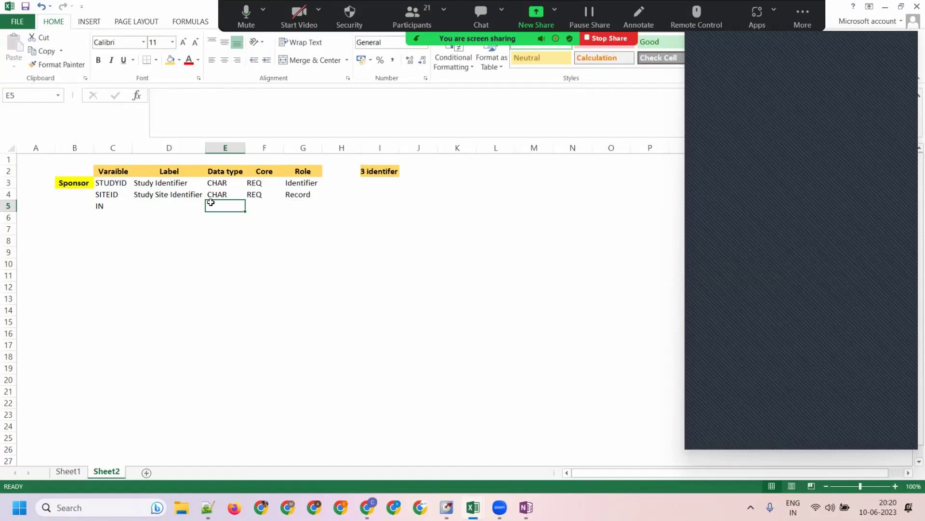
left_click(157, 192)
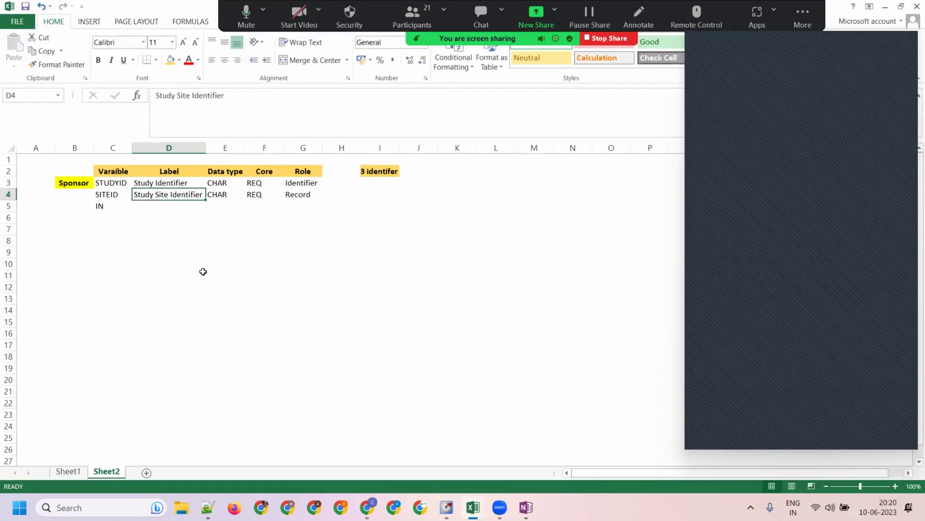
left_click(104, 193)
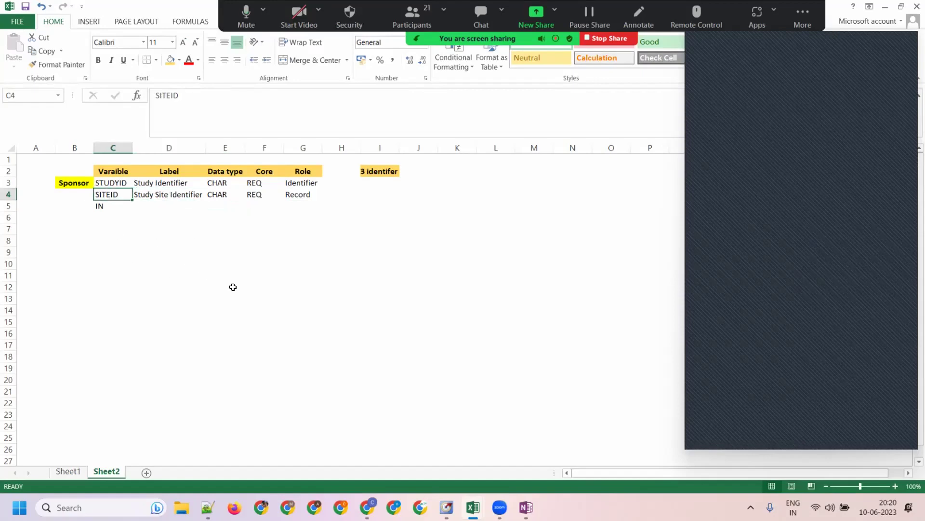
left_click(293, 192)
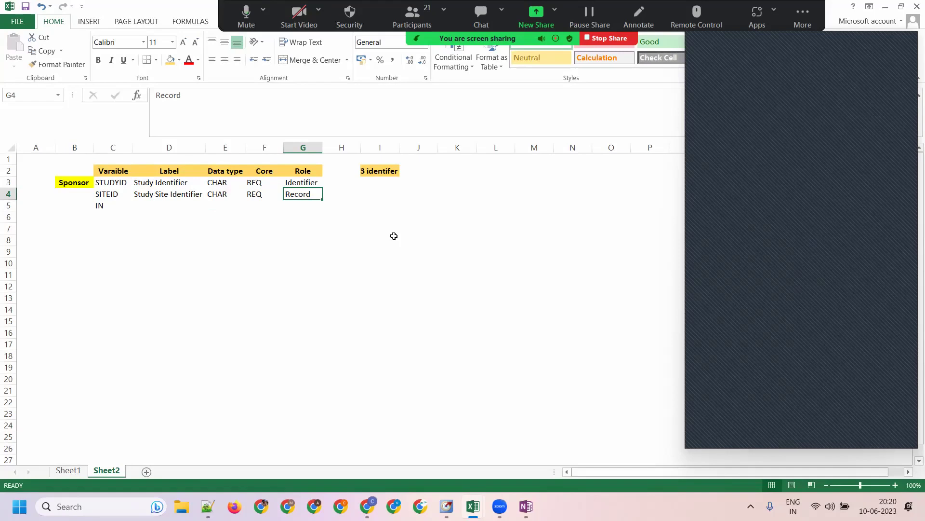
left_click_drag(305, 179, 307, 453)
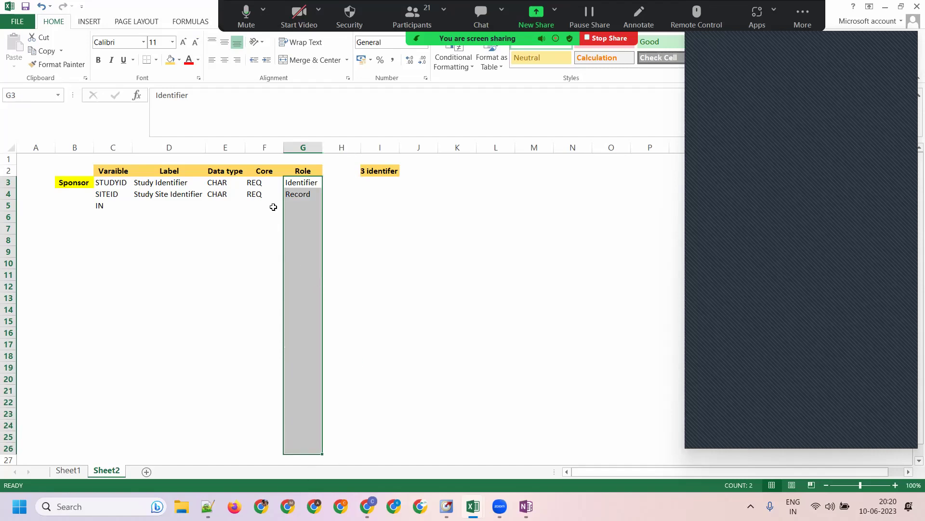
left_click(289, 212)
left_click(289, 214)
left_click(304, 265)
left_click(299, 208)
Remove the note in I2 and its highlighting by applying blank cell J9's format to I1:I11 and clearing the range.
left_click(402, 249)
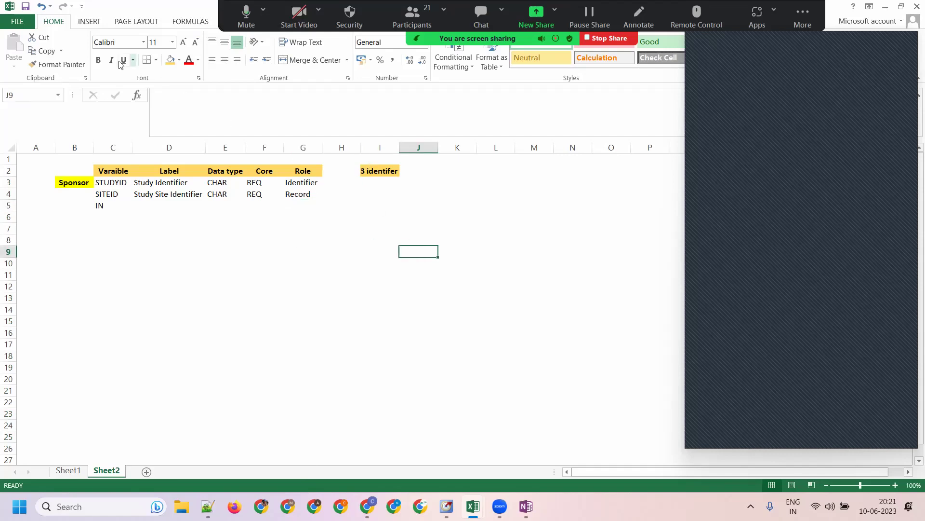
left_click(56, 64)
left_click_drag(368, 156, 395, 276)
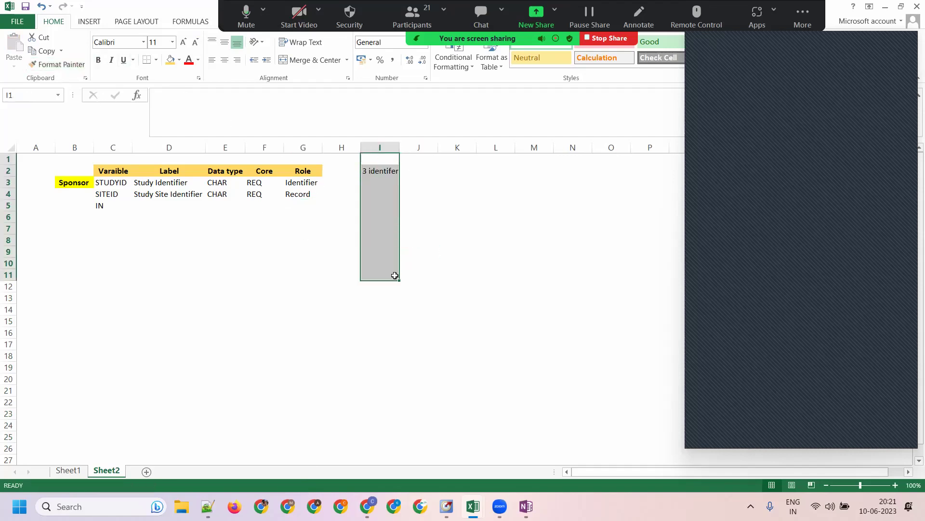
key("Delete")
Review the Sponsor list in column E of Sheet1 for the investigator details entry.
left_click(110, 208)
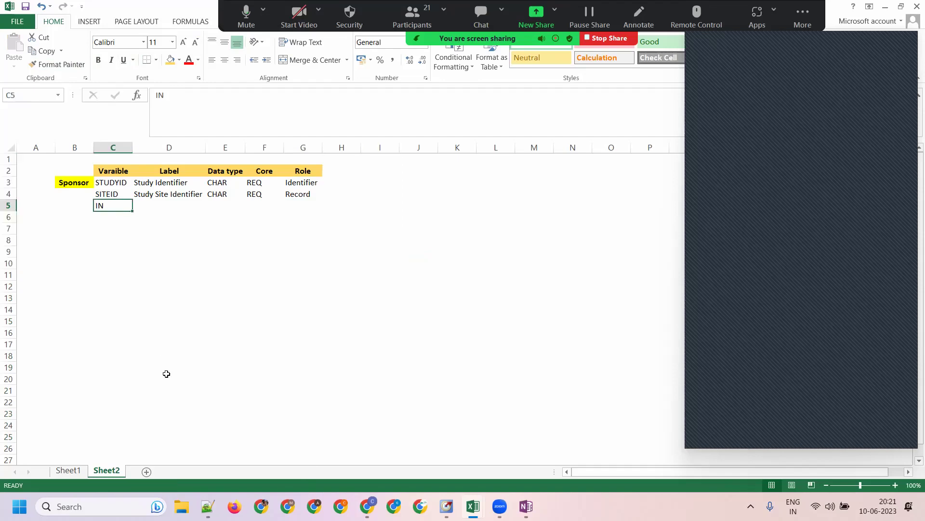
left_click(68, 470)
left_click(195, 341)
key("Up")
key("Up")
key("Up")
key("Up")
key("Up")
key("Up")
key("Up")
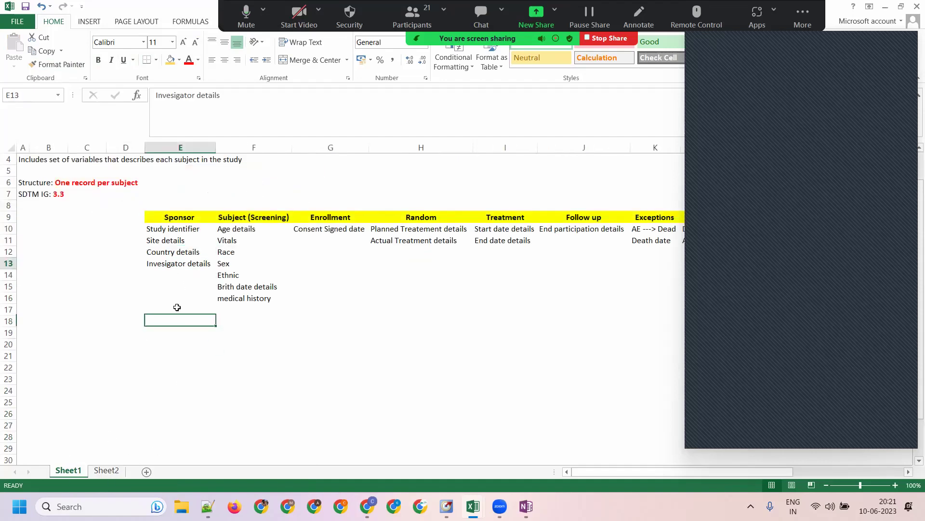
Complete the variable name in C5 of Sheet2 as INVID.
left_click(106, 471)
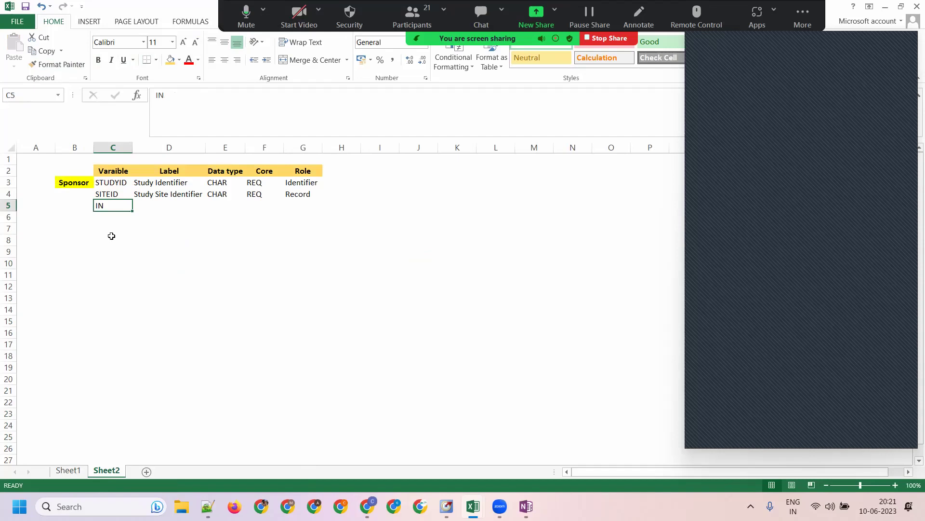
left_click(177, 101)
type("VIID")
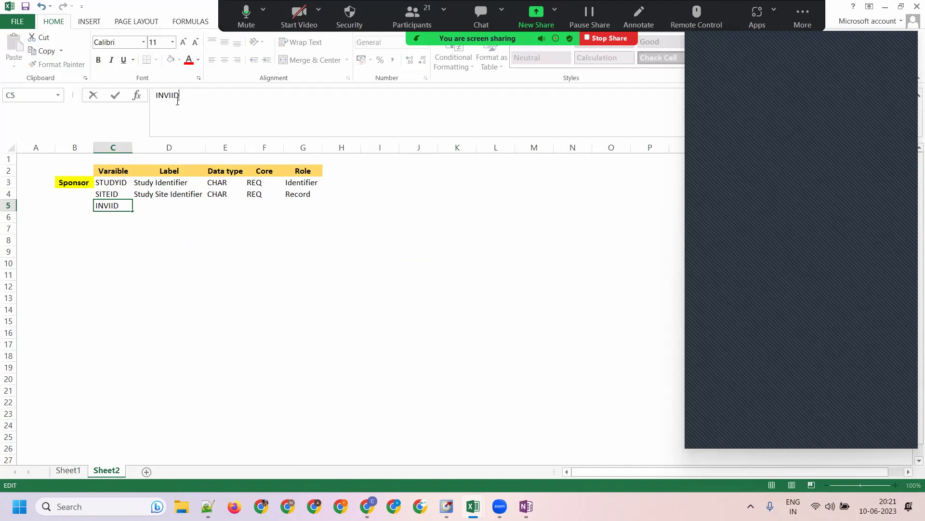
key("BackSpace")
key("BackSpace")
type("D")
key("Tab")
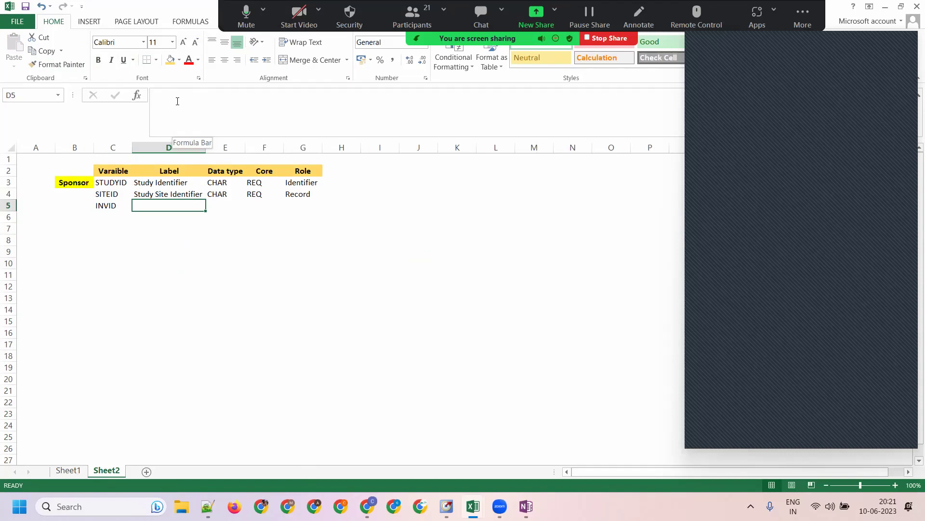
Enter the label Investigator identifier for INVID in D5.
type("Inve")
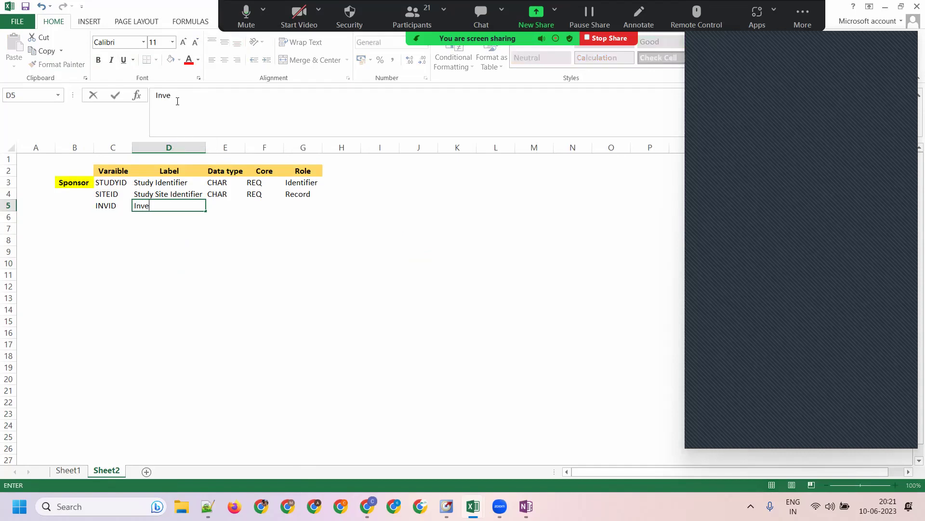
type("stigator identifier")
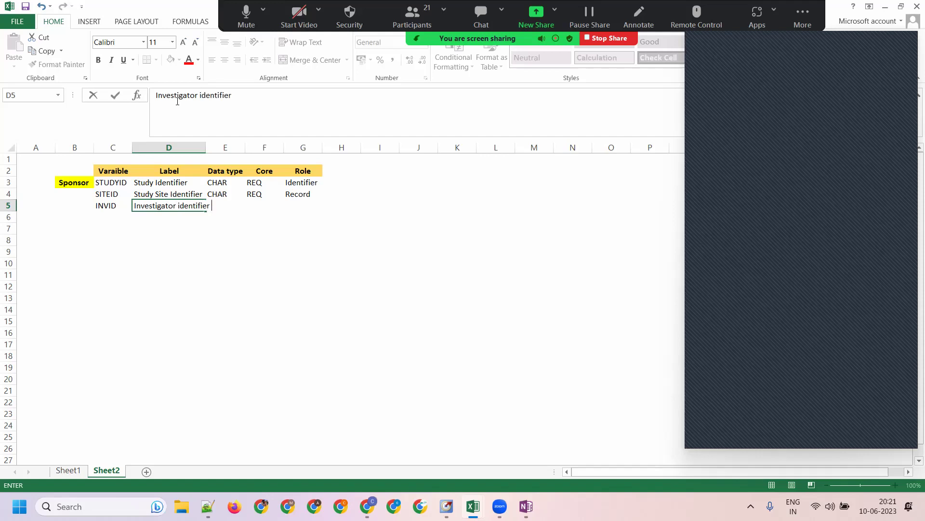
key("Return")
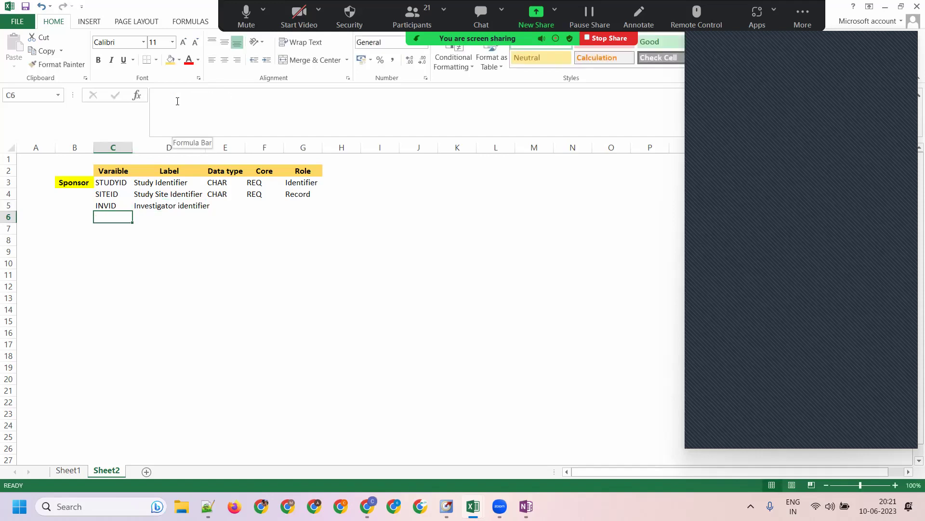
Add the variable INVNAM in C6, below INVID.
type("INV")
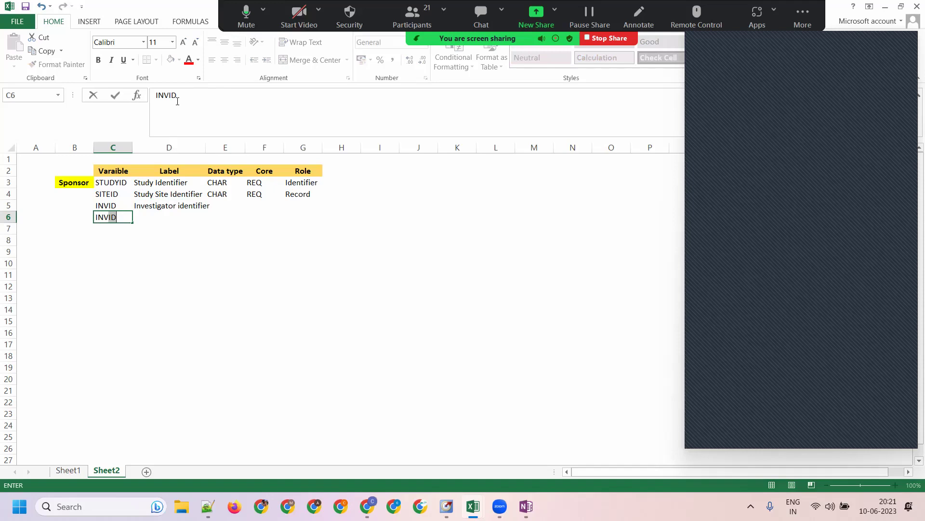
type("NM")
key("Tab")
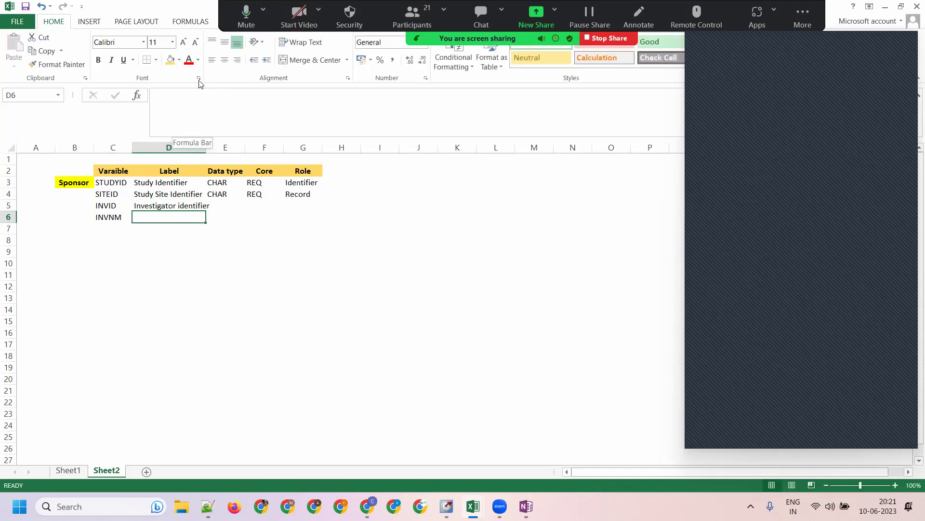
left_click(111, 215)
left_click(175, 94)
type("A")
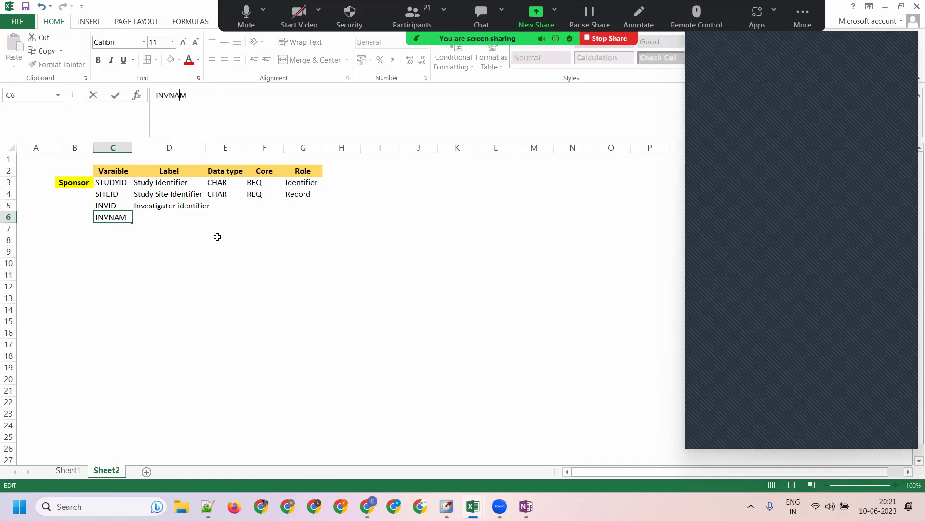
key("Tab")
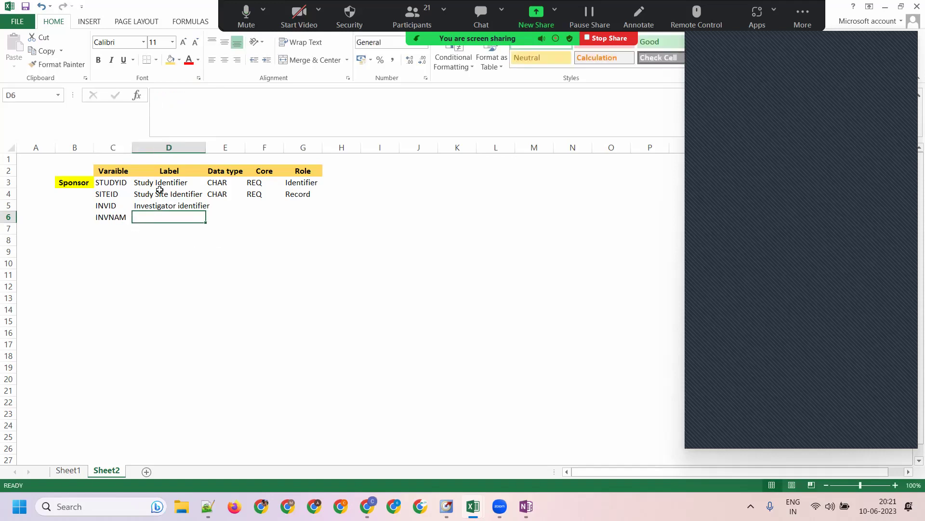
Enter the label Investigator Name for INVNAM in D6.
type("I")
key("Return")
left_click(184, 216)
left_click(212, 96)
double_click(213, 97)
type("Name")
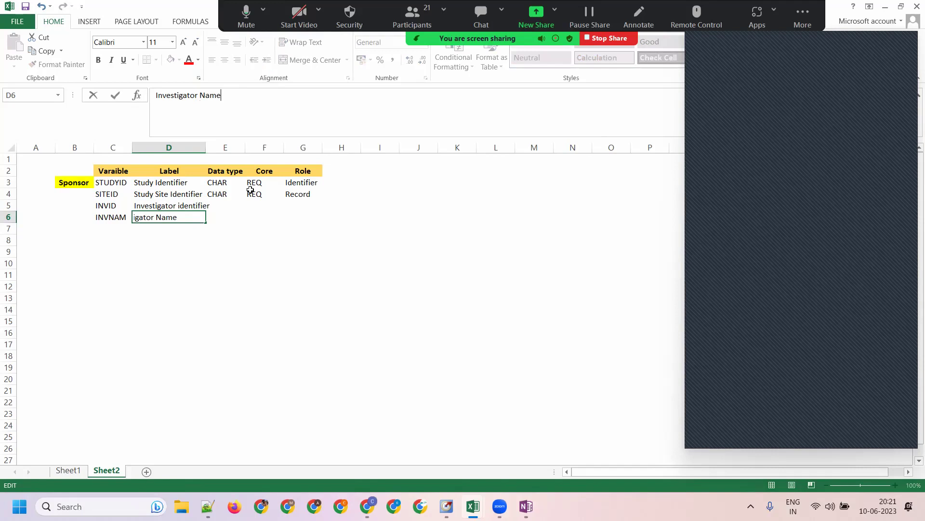
key("Tab")
Set the data type of INVID and INVNAM to CHAR in E5 and E6.
left_click(224, 205)
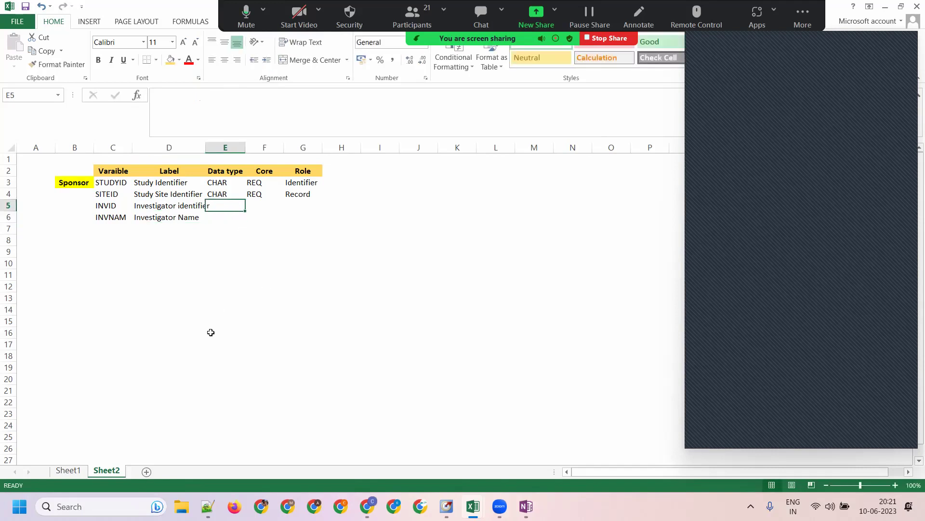
type("C")
key("Tab")
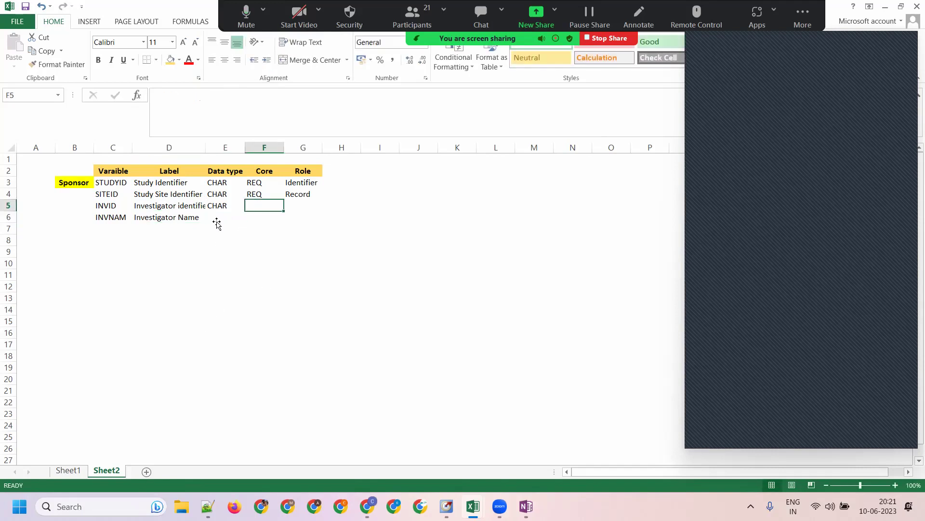
left_click(216, 219)
type("C")
key("Tab")
Check the meeting chat and review the core values of the sponsor variables in F3:F6.
left_click(262, 206)
left_click(481, 14)
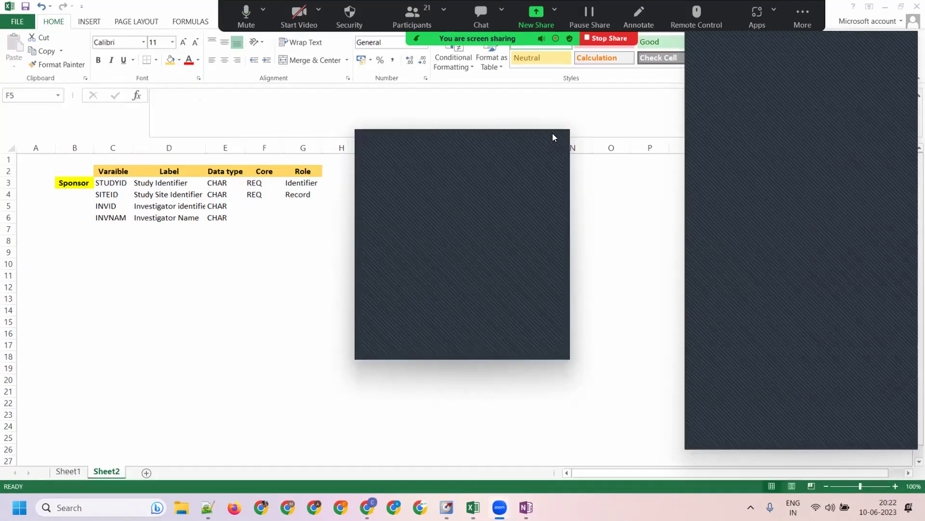
left_click(541, 144)
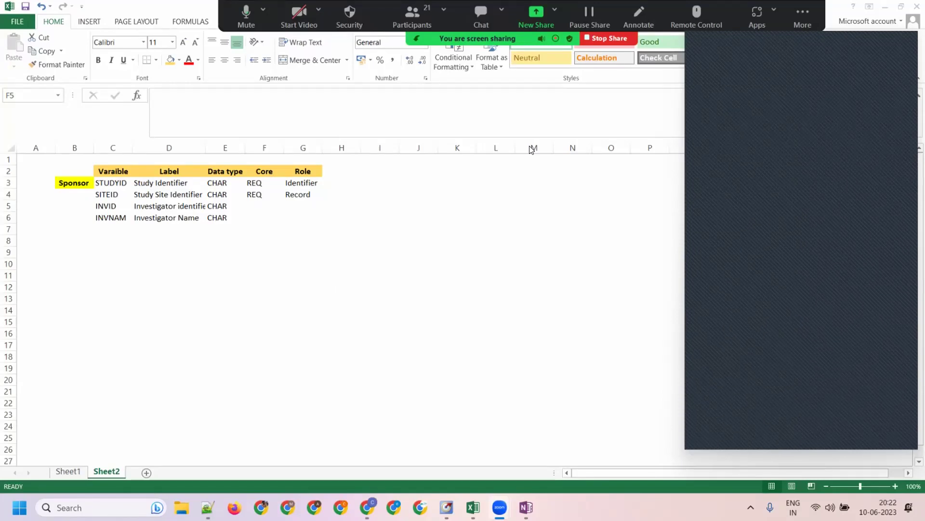
left_click(262, 193)
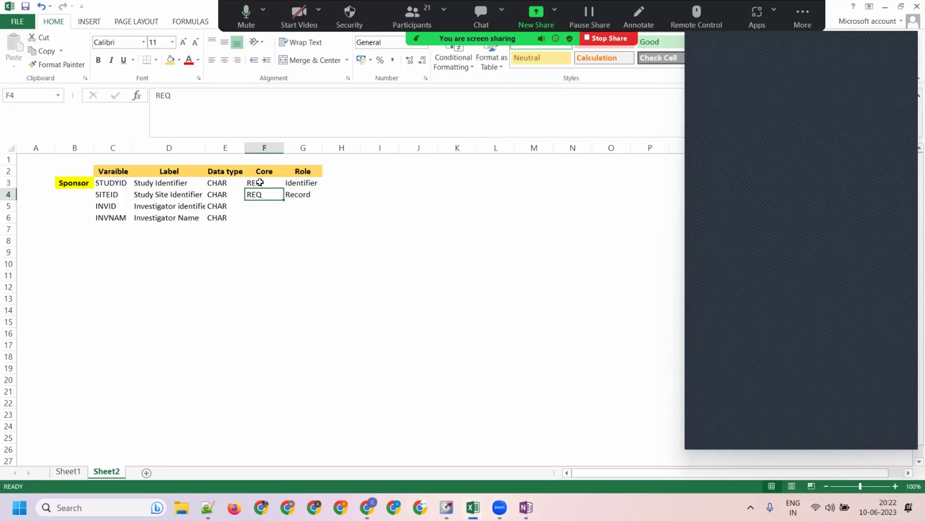
left_click_drag(260, 182, 264, 212)
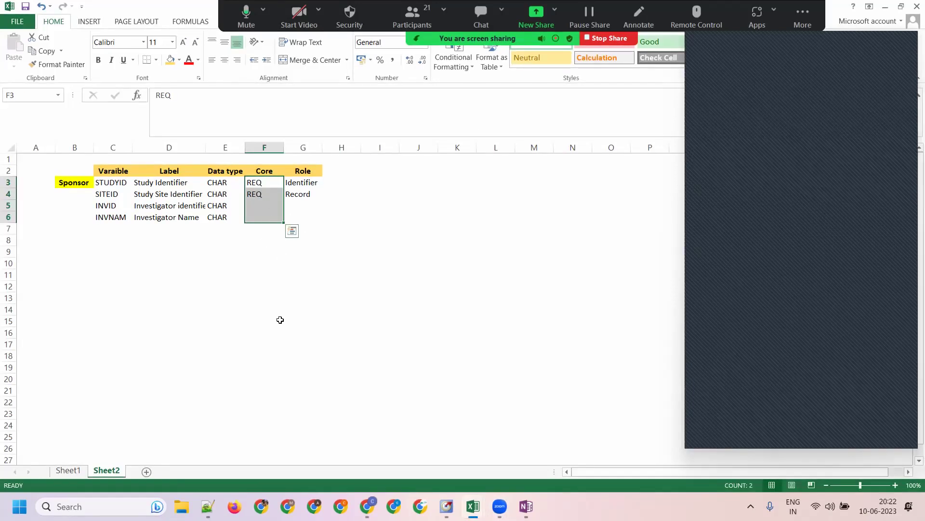
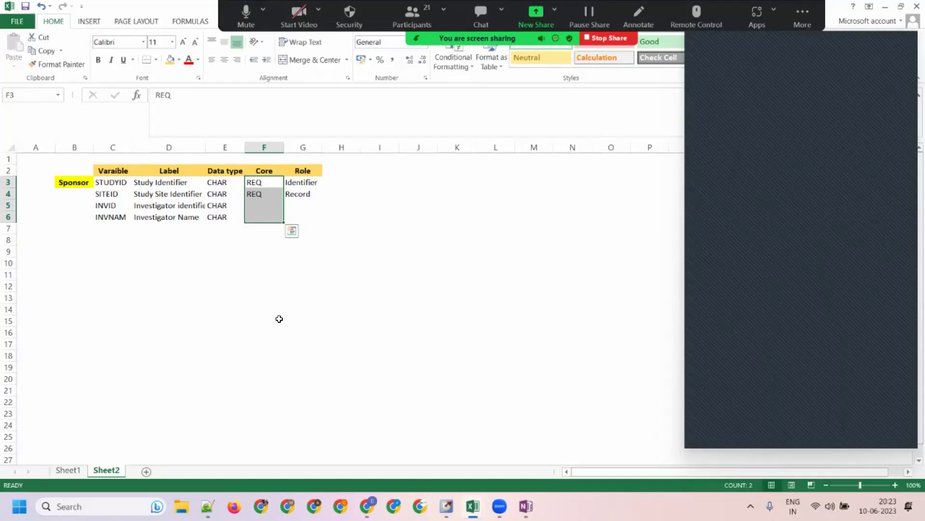
Autofit column D to its labels and set the core of INVID and INVNAM to PERM in F5 and F6.
double_click(205, 148)
left_click(271, 205)
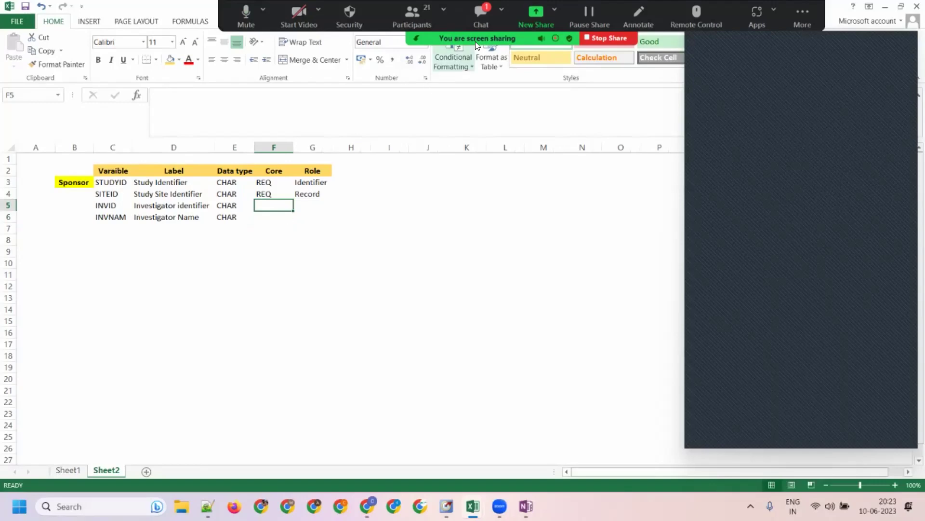
left_click(482, 14)
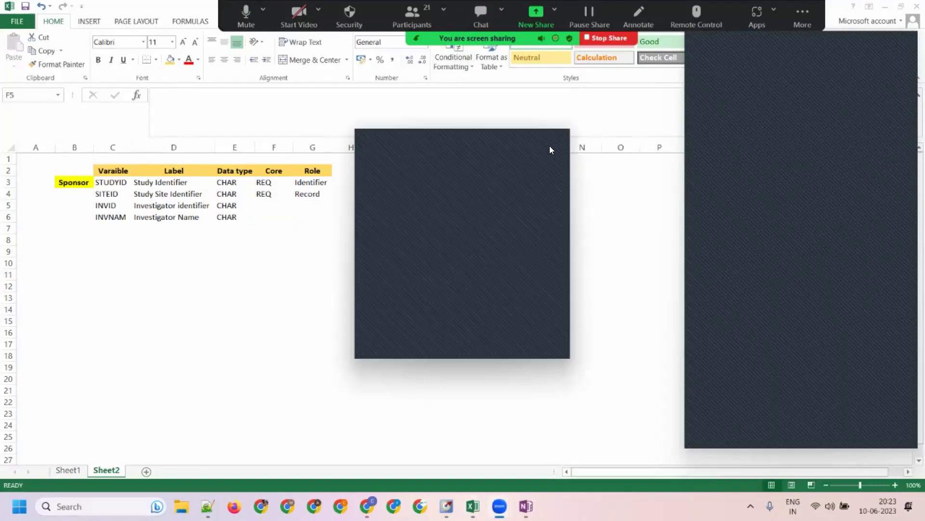
left_click(271, 207)
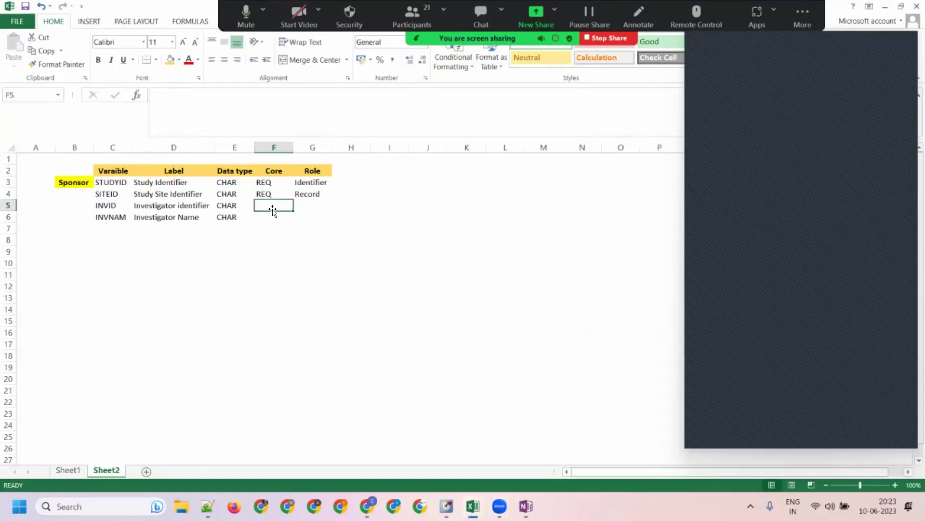
type("PERM")
key("Return")
type("PERM")
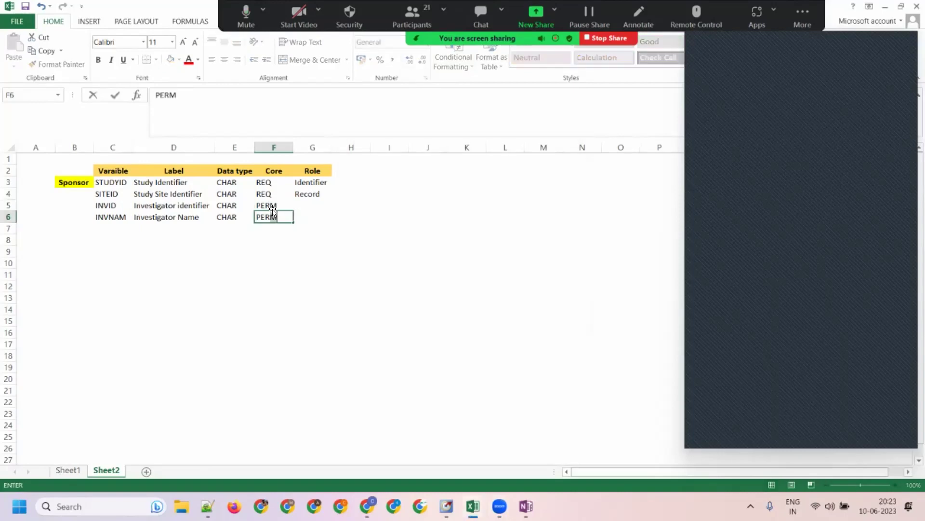
key("Tab")
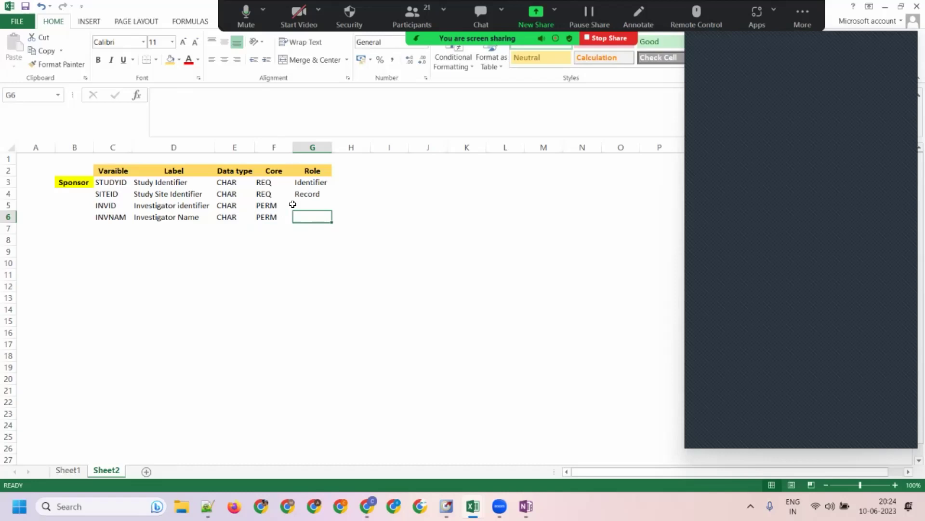
Set the role of INVID and INVNAM to Record in G5 and G6.
left_click(294, 205)
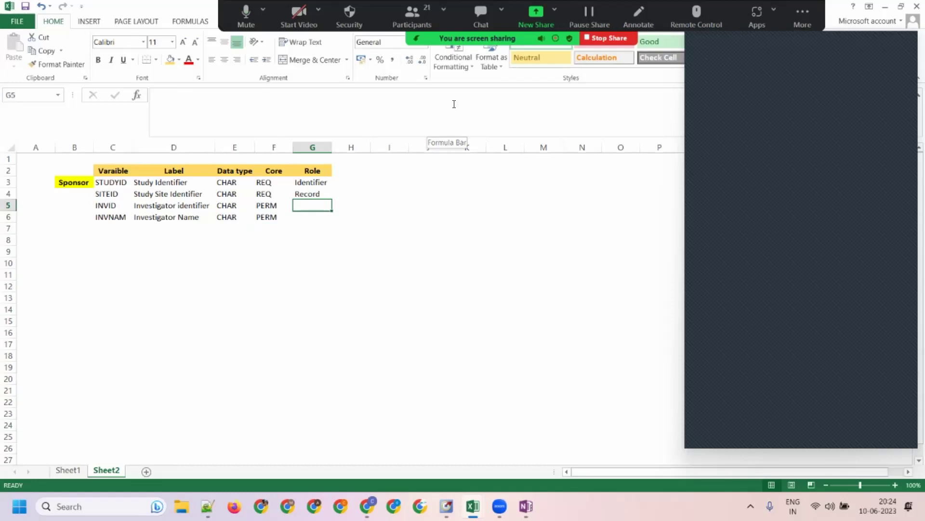
type("Record")
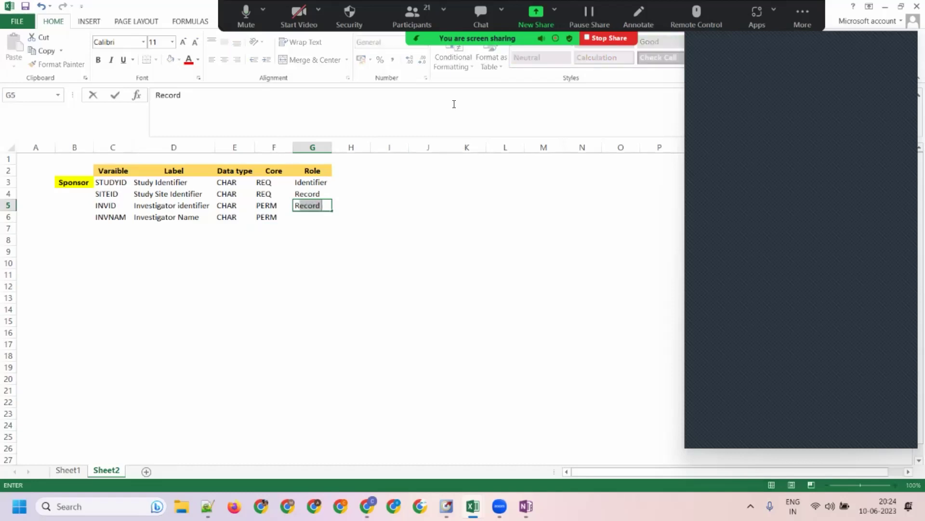
key("Return")
type("R")
key("Return")
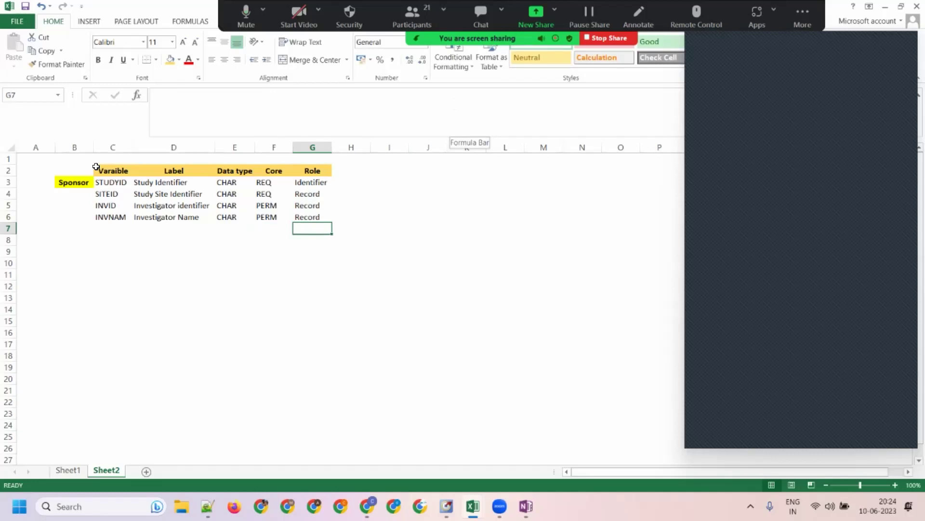
Check the country details entry on Sheet1 and add the variable COUNTRY with the label Country in row 7 of Sheet2.
left_click(123, 227)
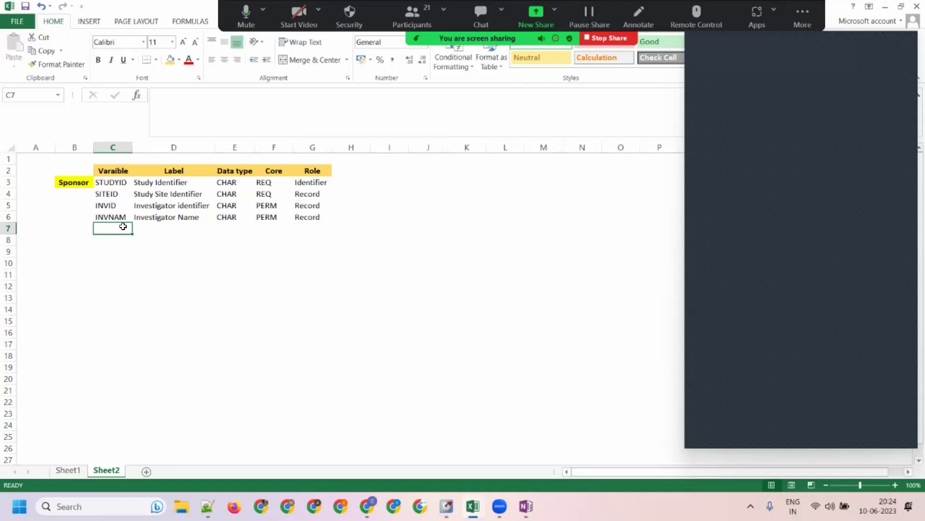
left_click(57, 473)
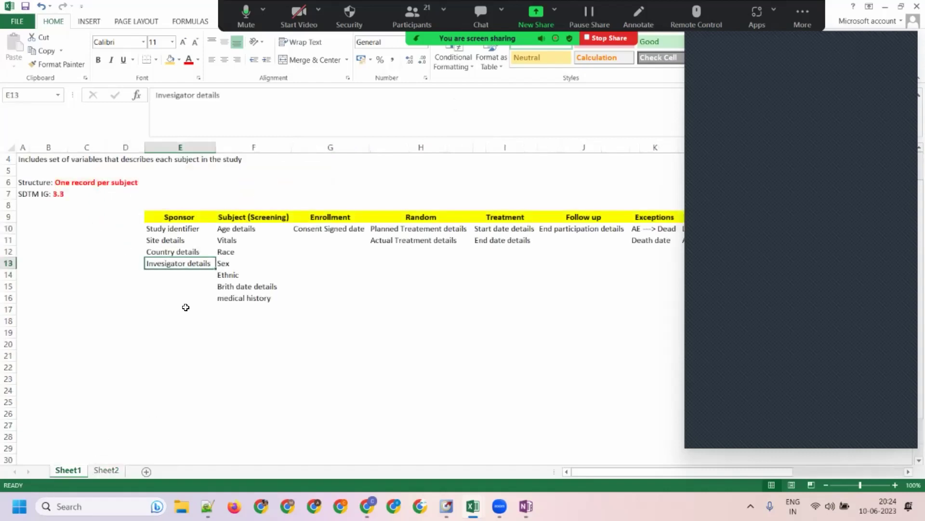
left_click(158, 250)
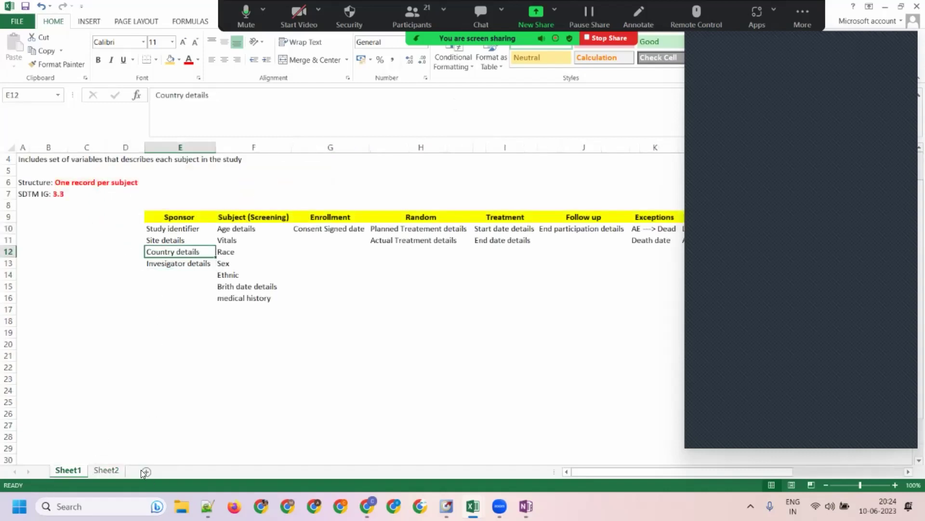
left_click(96, 470)
type("COUNTRY")
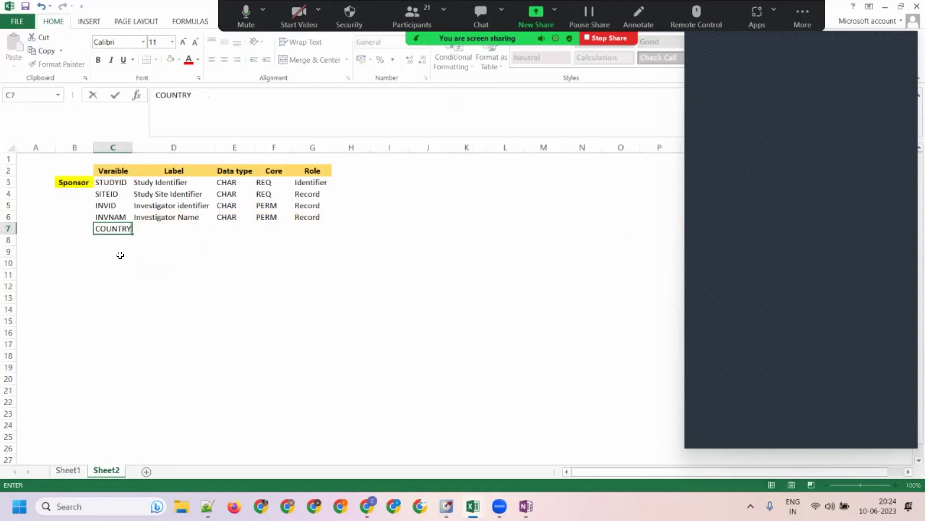
key("Tab")
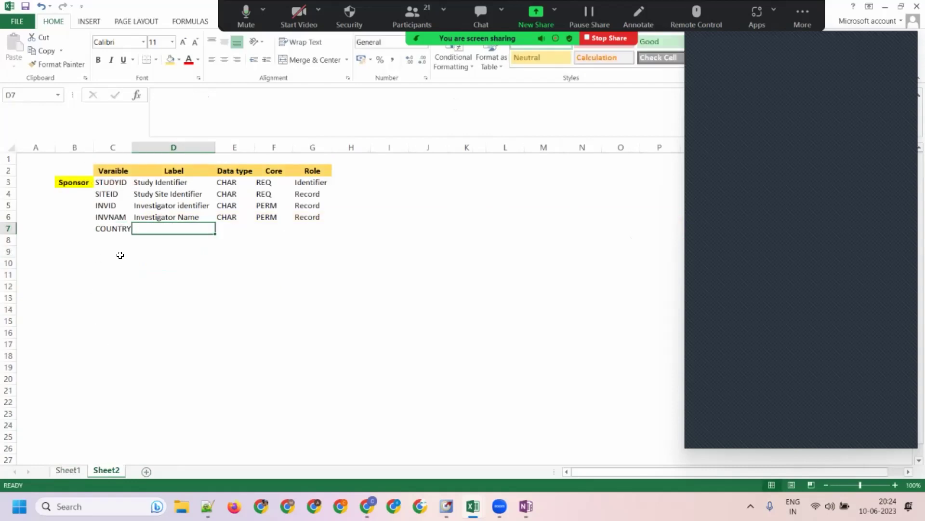
type("Country")
key("Tab")
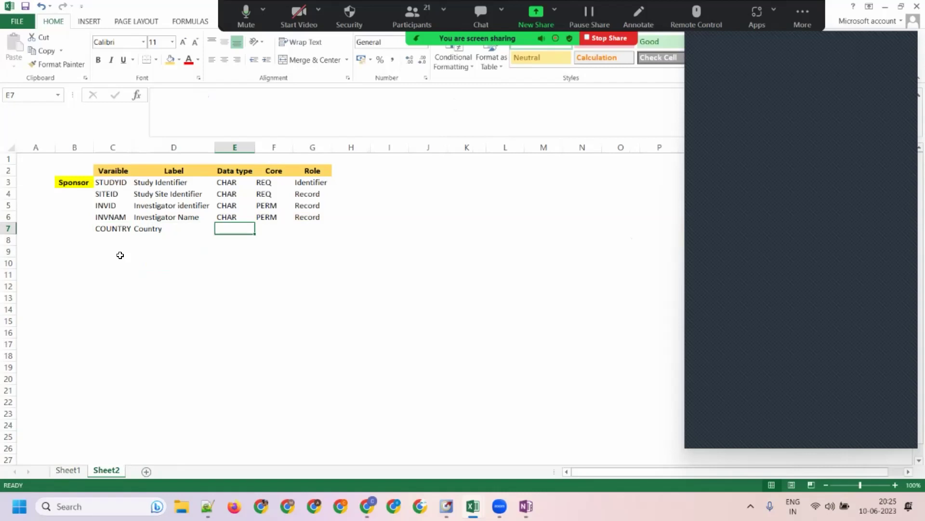
Set COUNTRY's data type to CHAR, core to REQ and role to Record in E7:G7.
type("CHAR")
key("Tab")
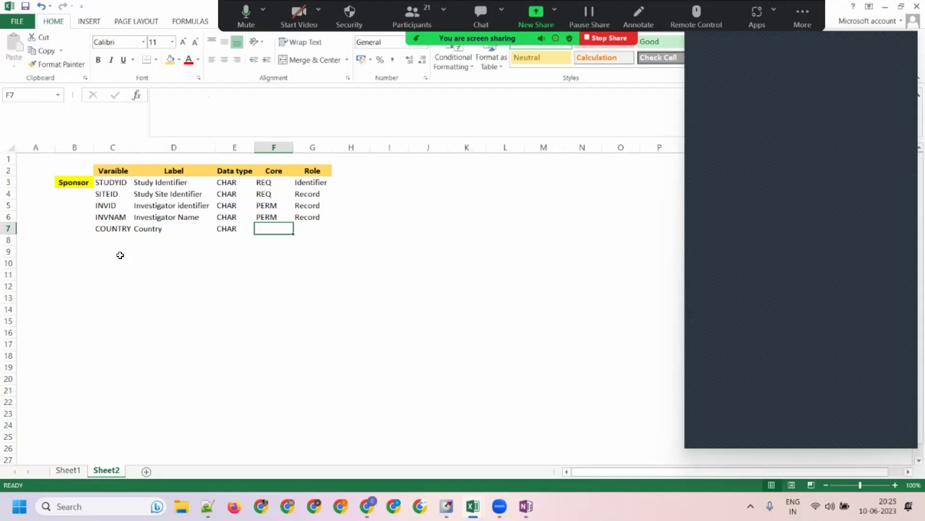
type("REQ")
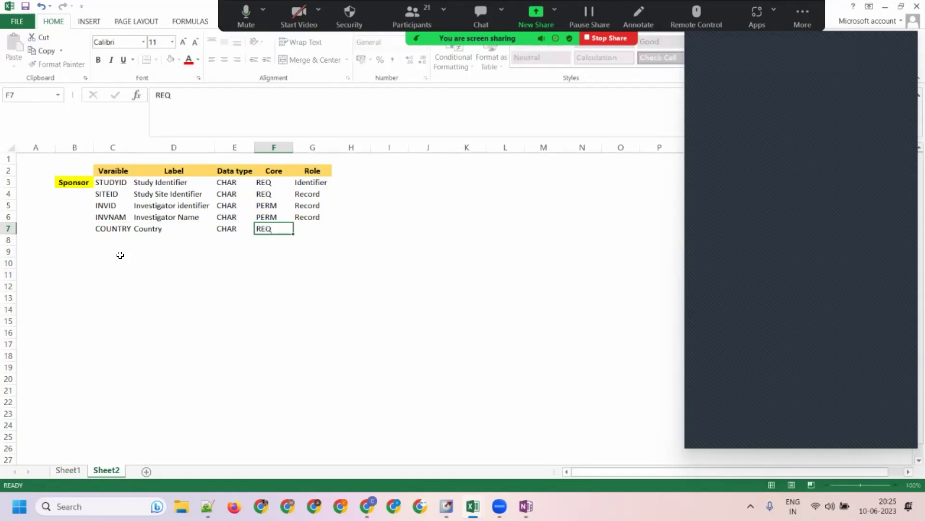
key("Tab")
type("R")
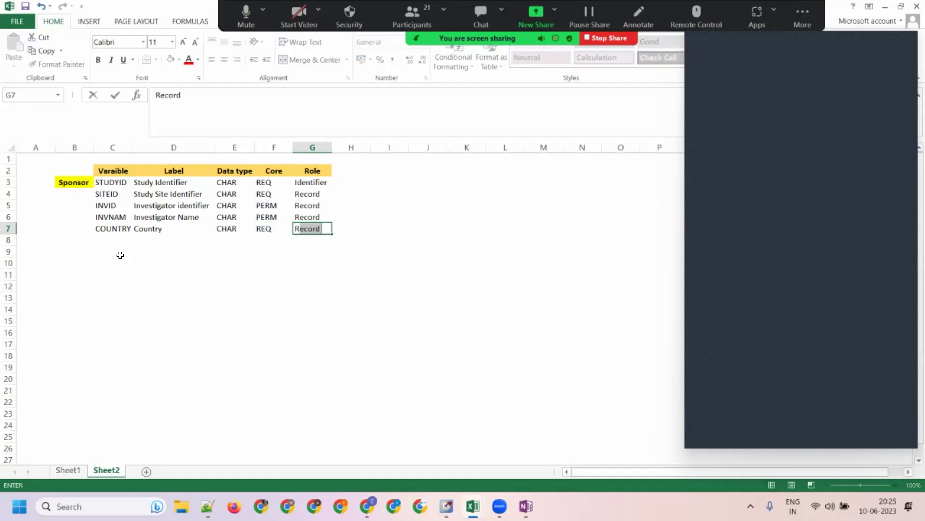
key("Return")
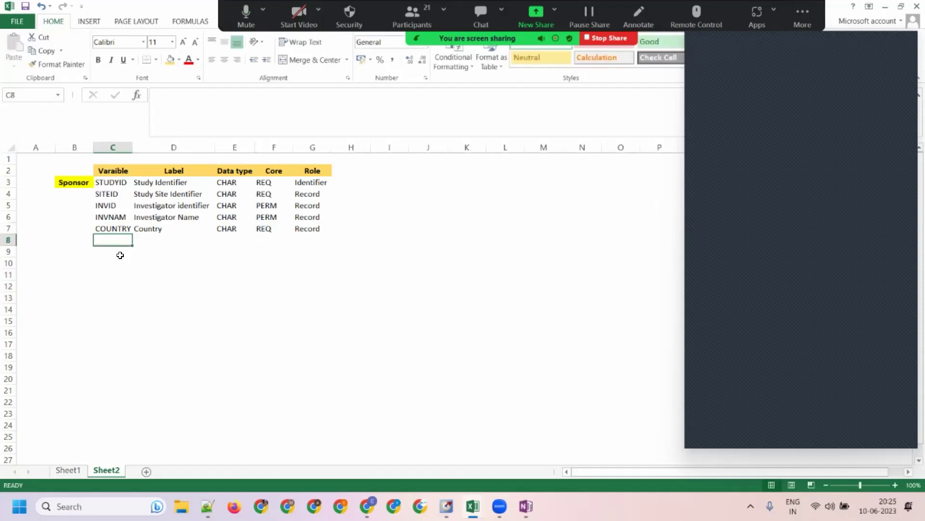
Merge and center the Sponsor label across B3:B7 so it spans all sponsor variables.
left_click_drag(74, 181, 85, 227)
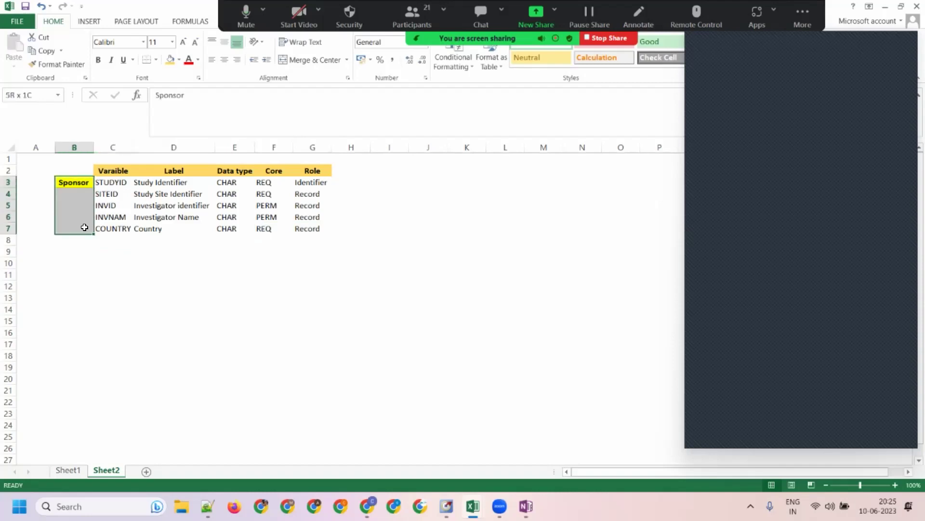
left_click(307, 62)
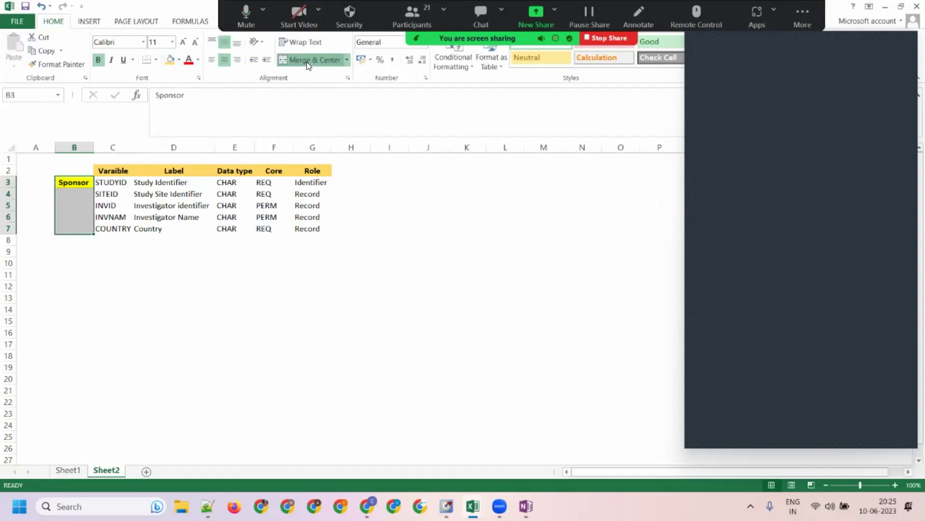
left_click(235, 298)
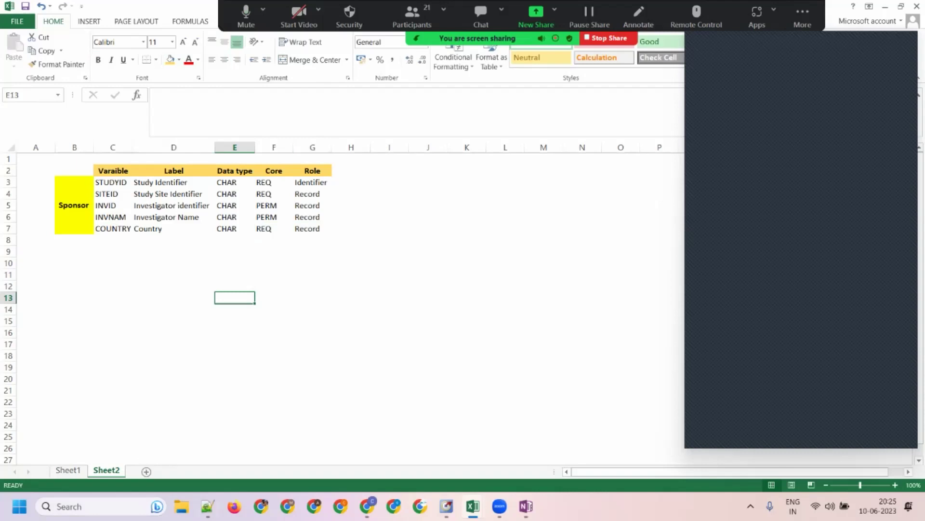
Consult the Sponsor and Subject (Screening) lists on Sheet1 and add the variable SUBJID in C8 of Sheet2.
left_click(77, 468)
left_click_drag(179, 263, 179, 309)
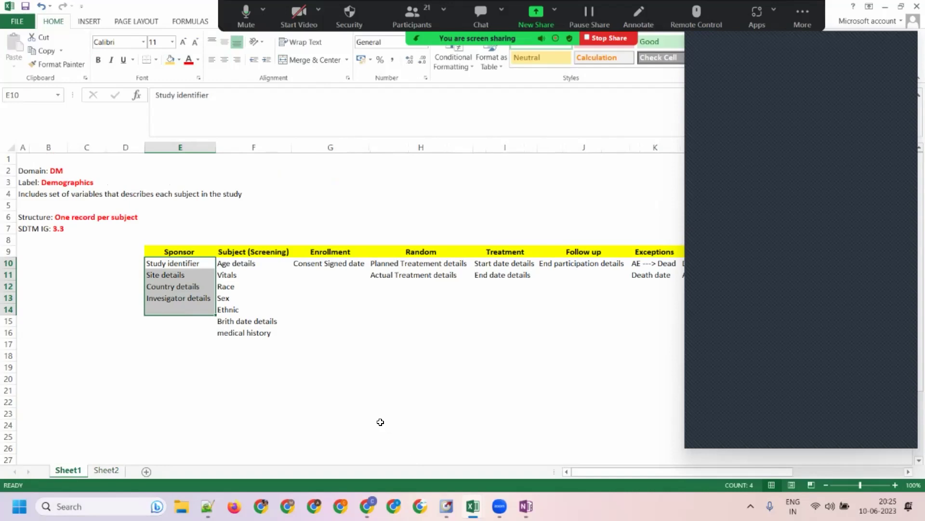
left_click(239, 252)
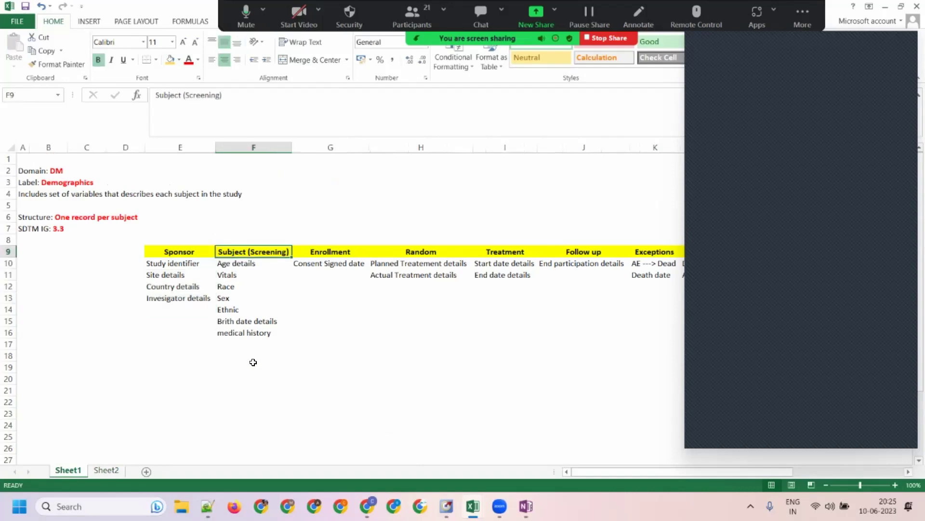
scroll(253, 362, "down", 1)
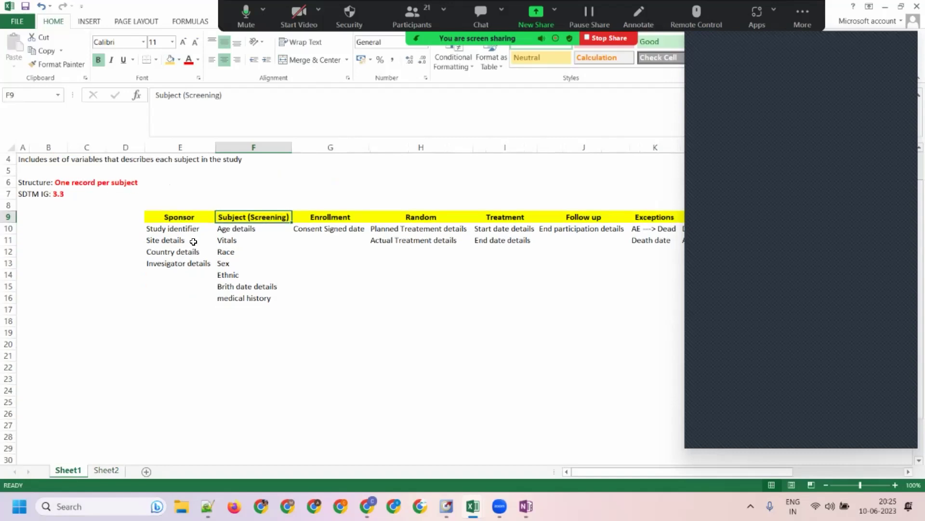
left_click(100, 474)
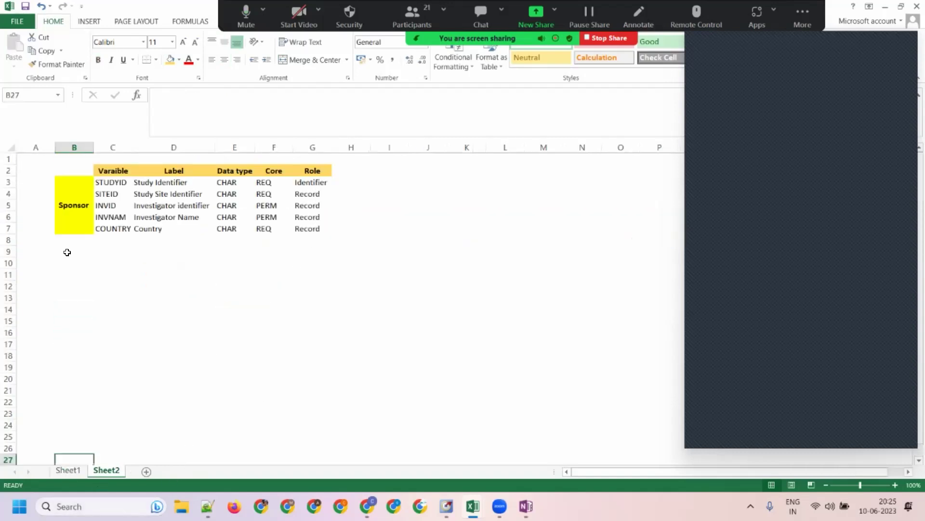
left_click(64, 241)
left_click(107, 238)
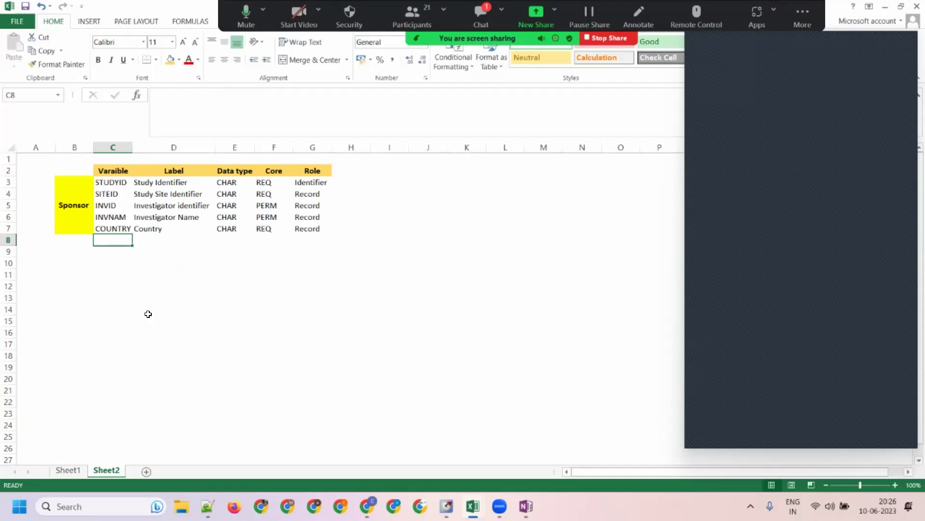
type("SU")
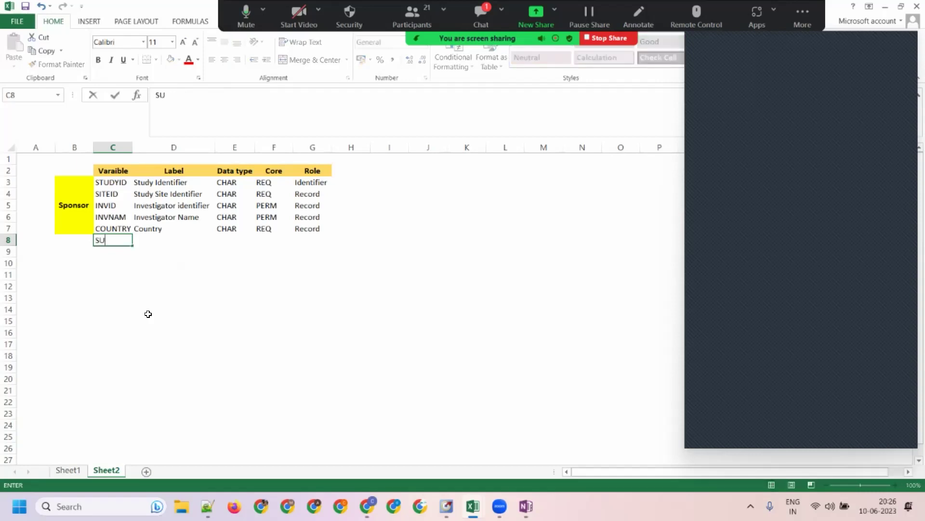
type("BJID")
key("Tab")
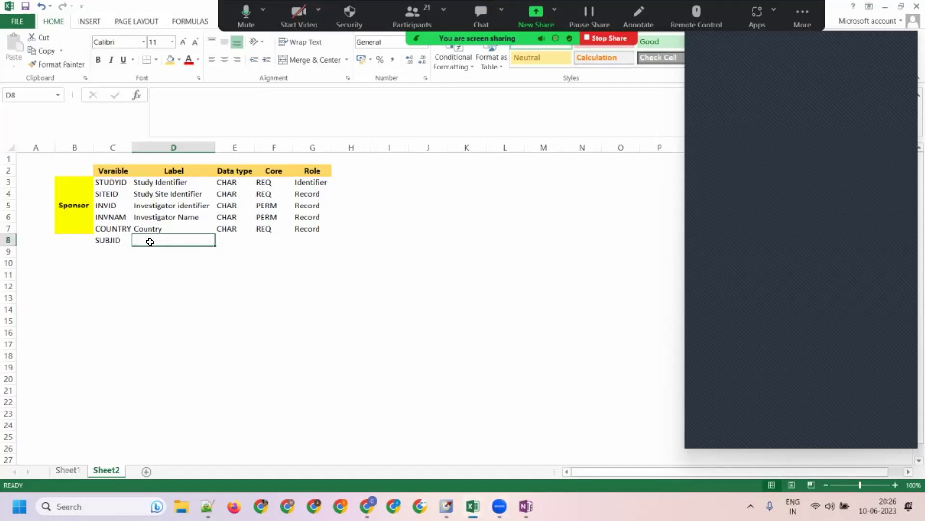
Label SUBJID as Subject Identifier in D8 and set its data type to CHAR, core to REQ and role to Topic.
type("Su")
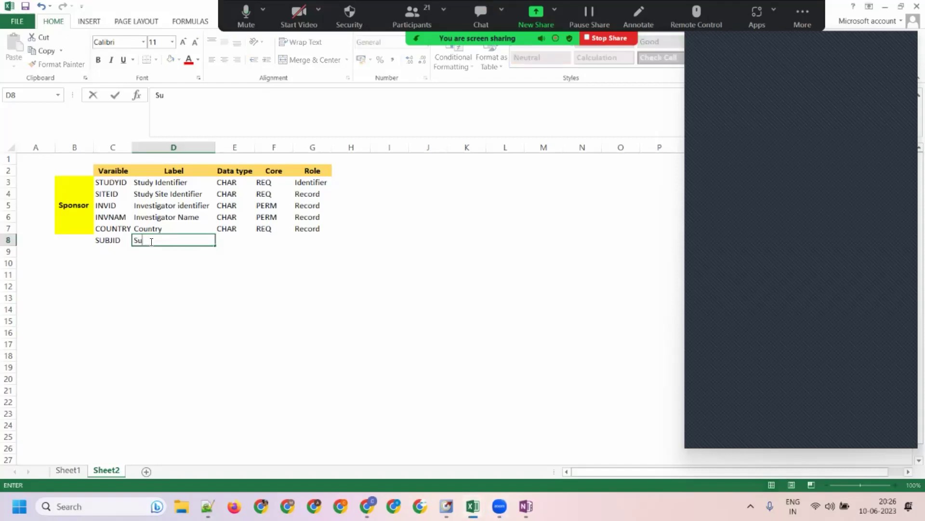
type("bject Identifier")
key("Tab")
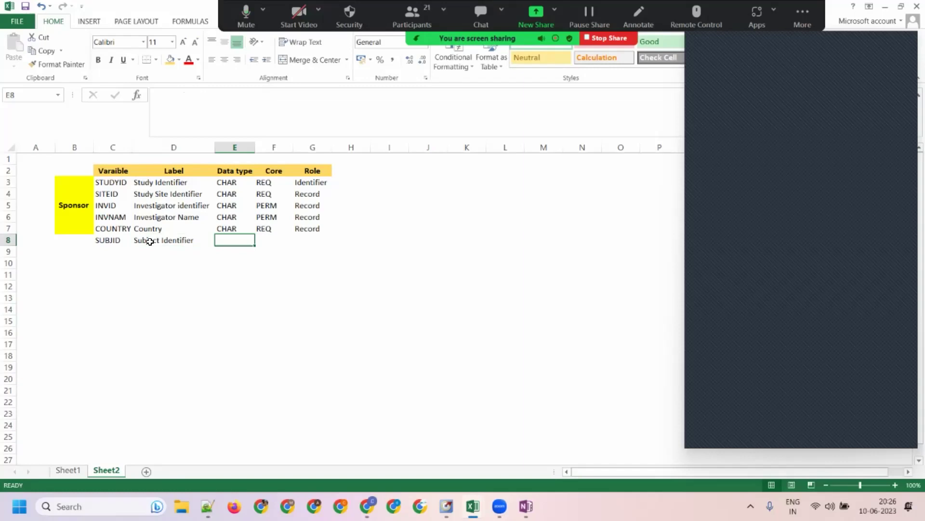
type("CHAR")
key("Tab")
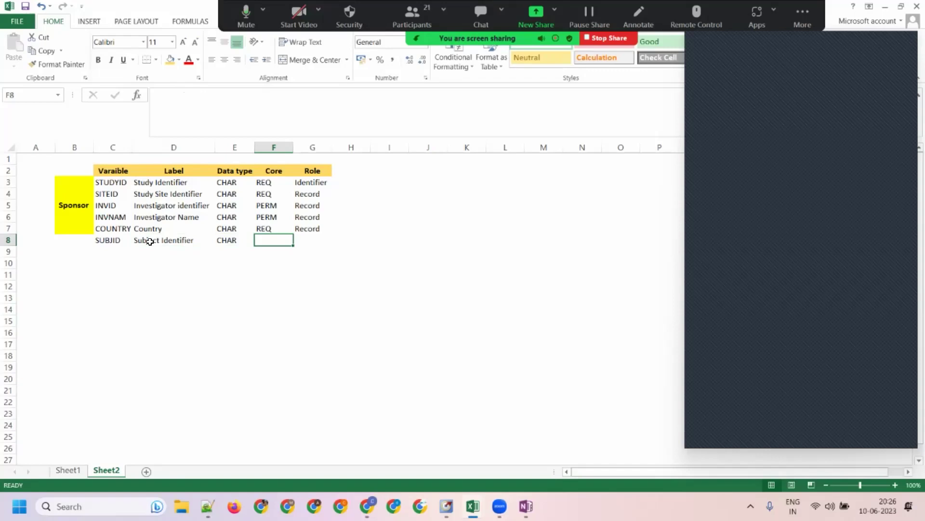
type("REQ")
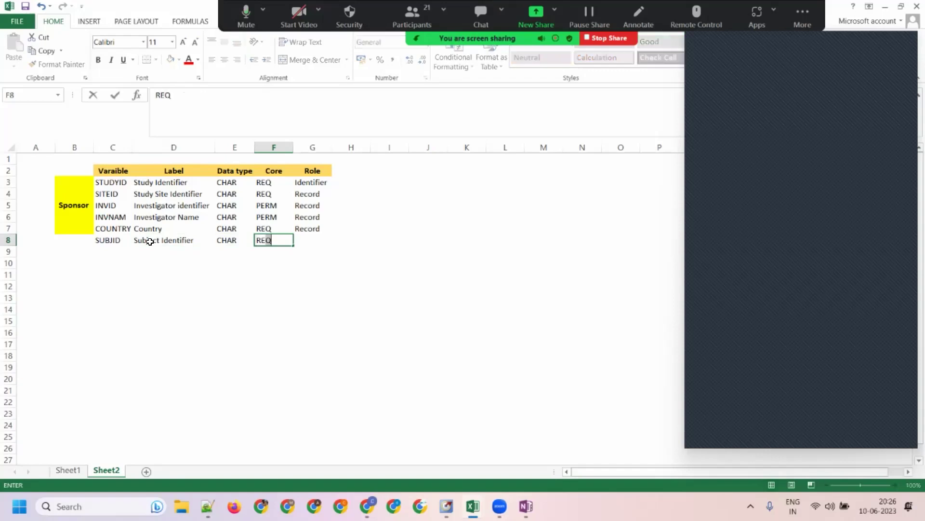
key("Tab")
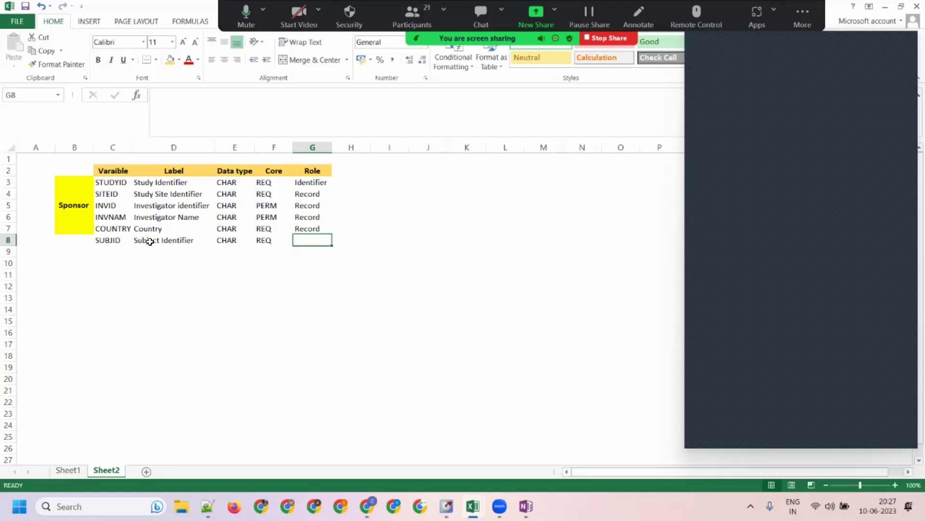
type("Topic")
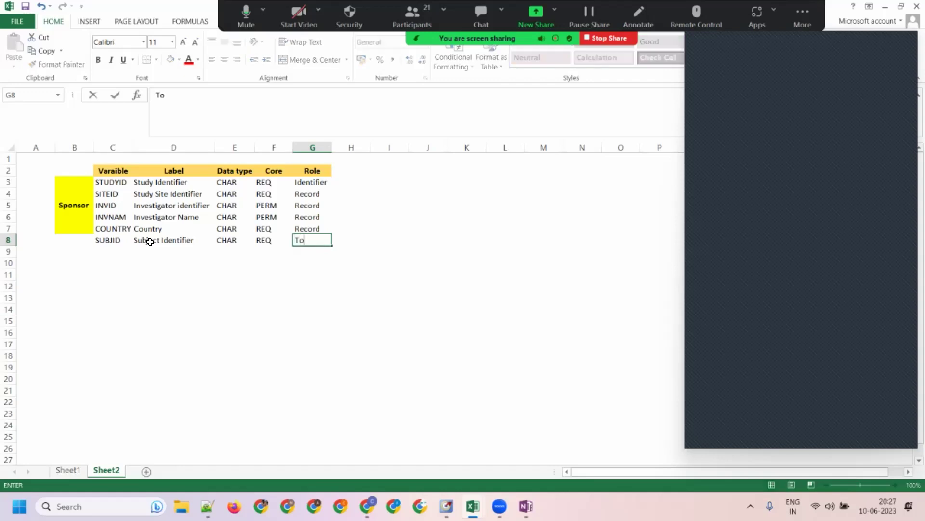
key("Return")
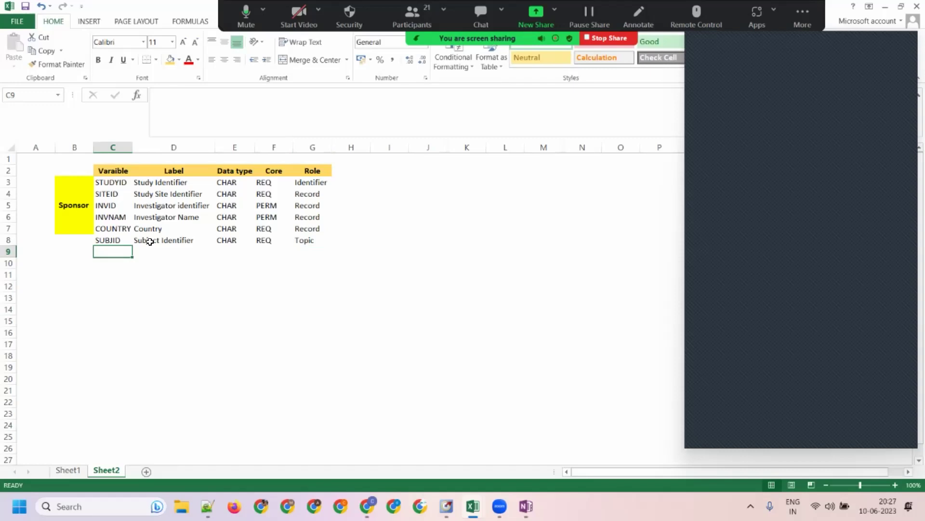
left_click(310, 240)
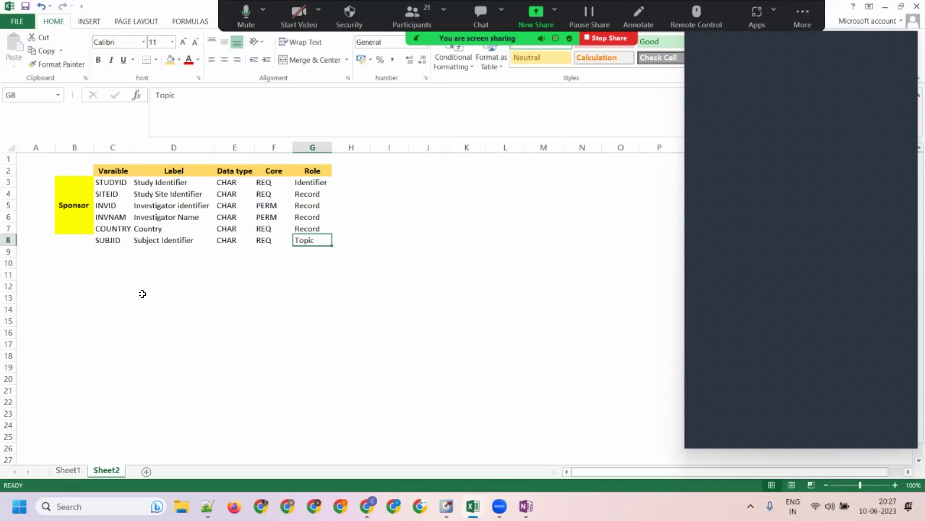
left_click(108, 240)
left_click(96, 252)
left_click(81, 248)
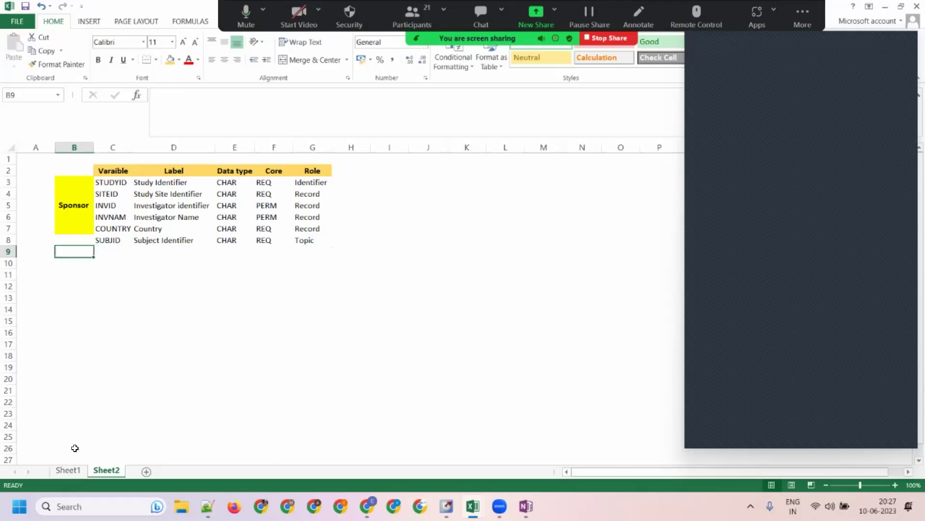
Check the Age details entry on Sheet1 and add the variable AGE with data type NUM in row 9 of Sheet2.
left_click(64, 470)
left_click(241, 227)
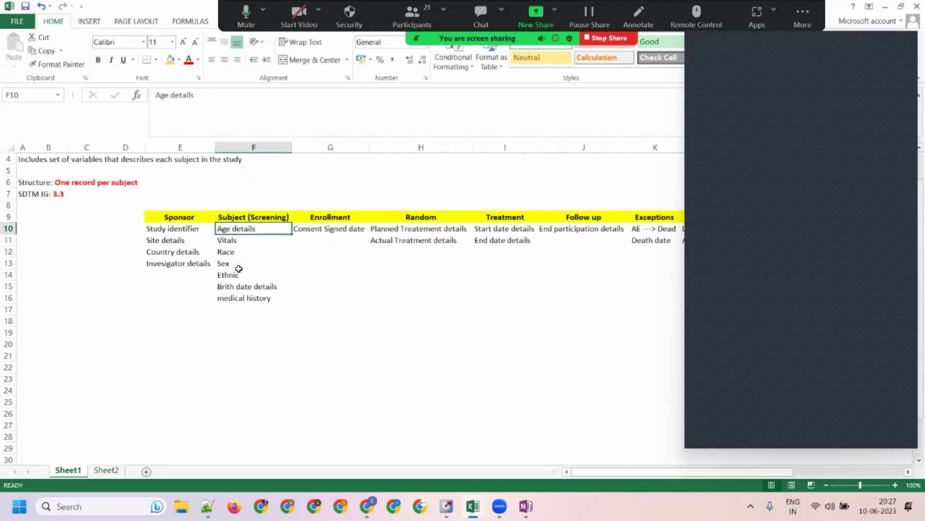
left_click(106, 471)
left_click(97, 252)
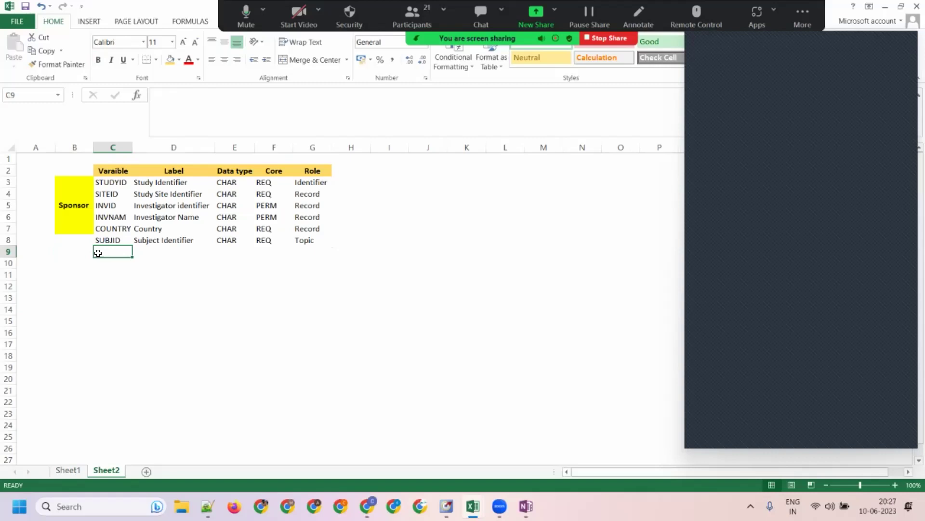
type("AGE")
key("Tab")
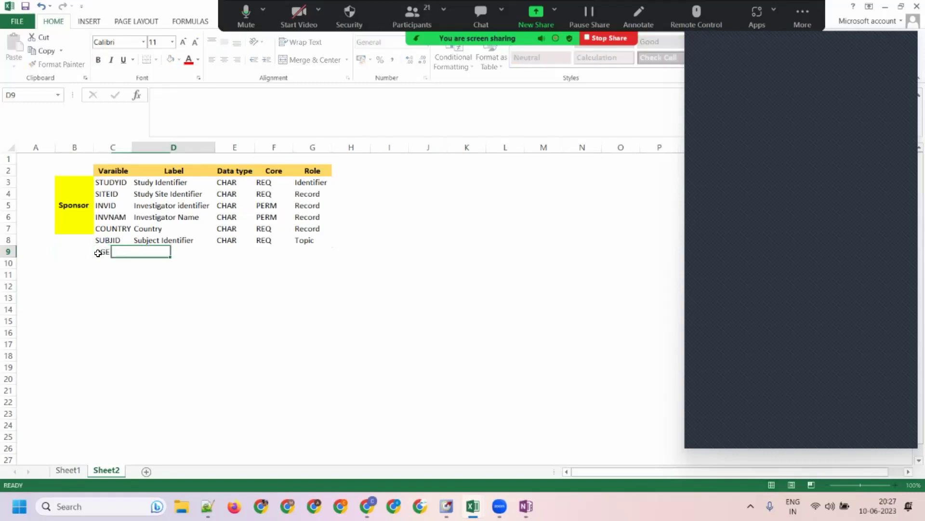
key("Tab")
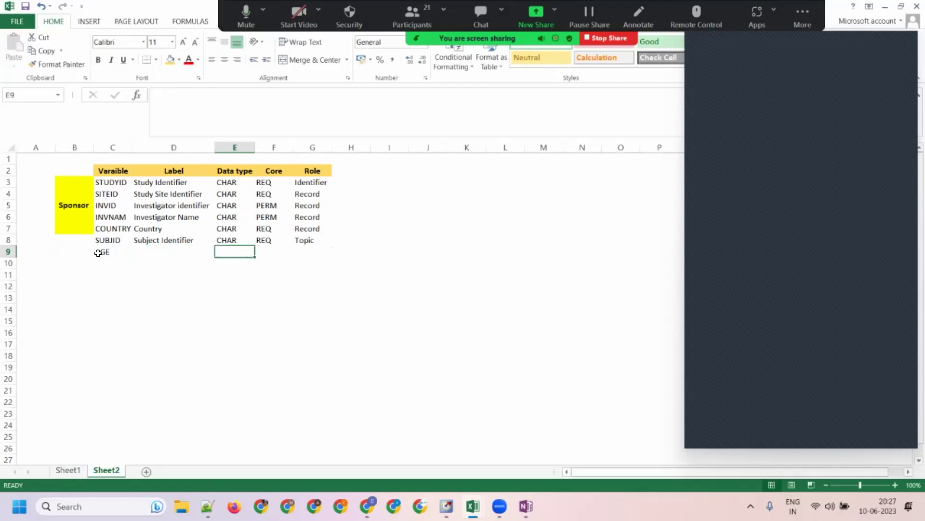
type("NUM")
key("Tab")
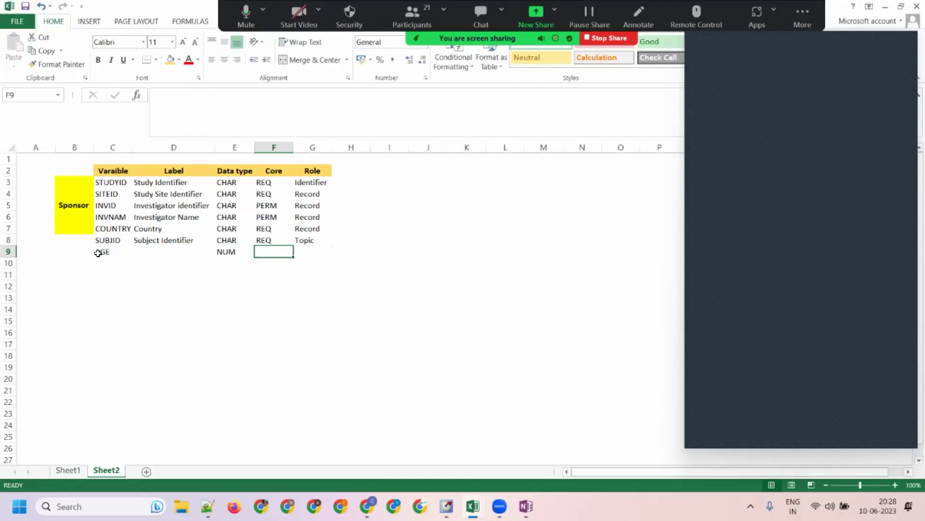
key("Return")
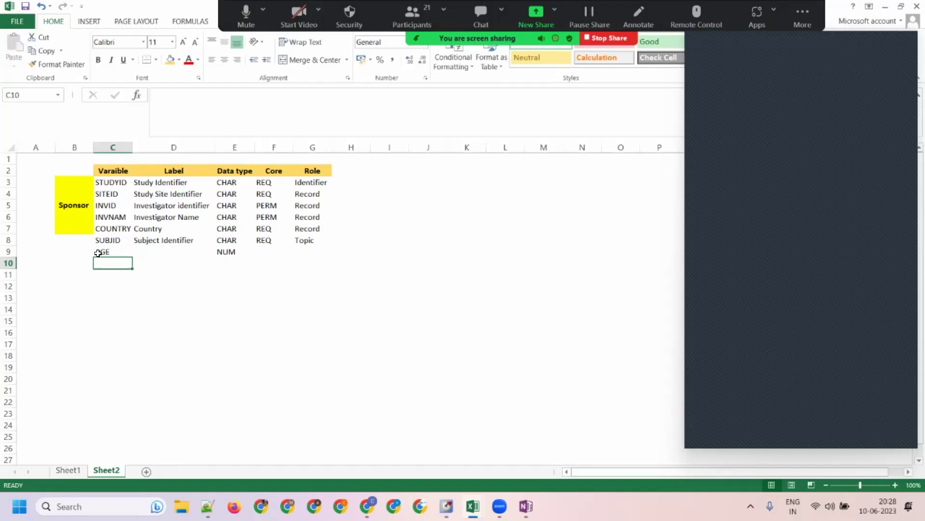
Add the variable AGEU in C10 and label the AGE variable as Age in D9.
type("AGEU")
key("Tab")
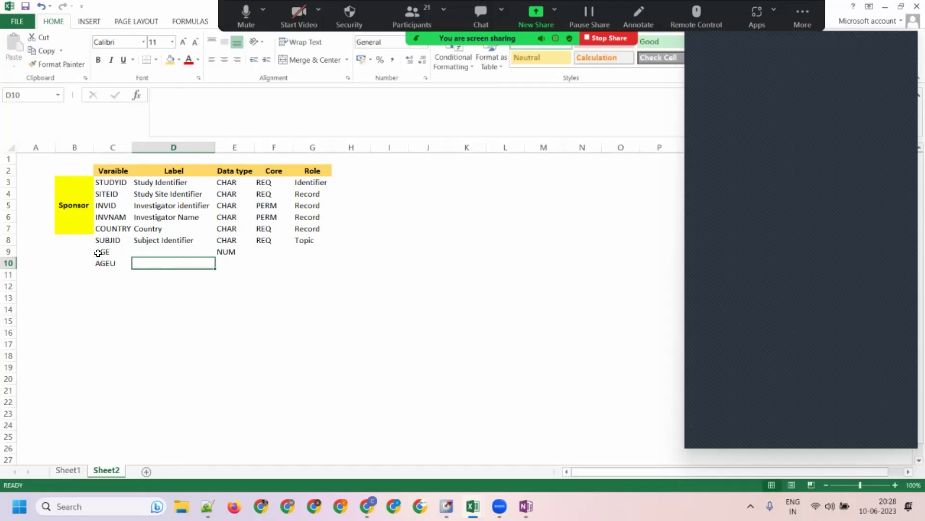
left_click(159, 253)
type("Age")
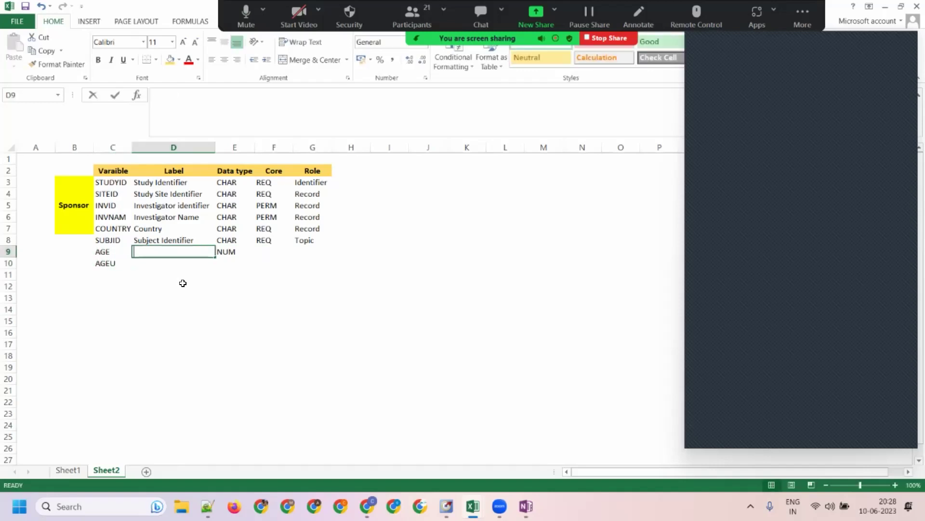
key("Return")
Label AGEU as Age units in D10 and set its data type to CHAR.
type("Age un")
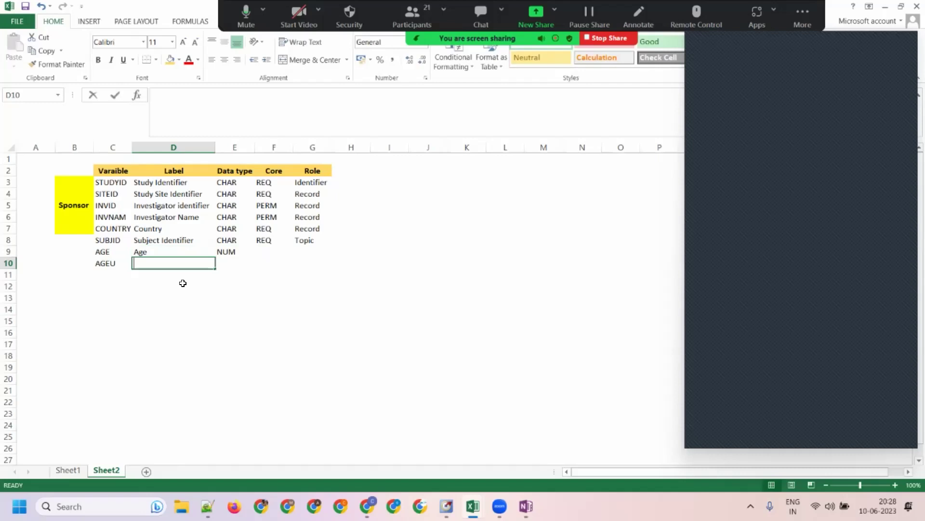
type("its")
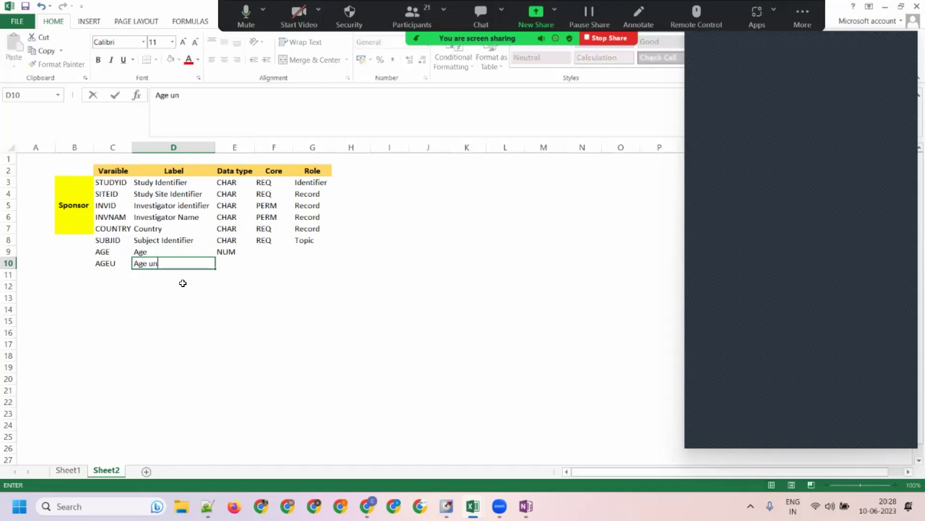
key("Tab")
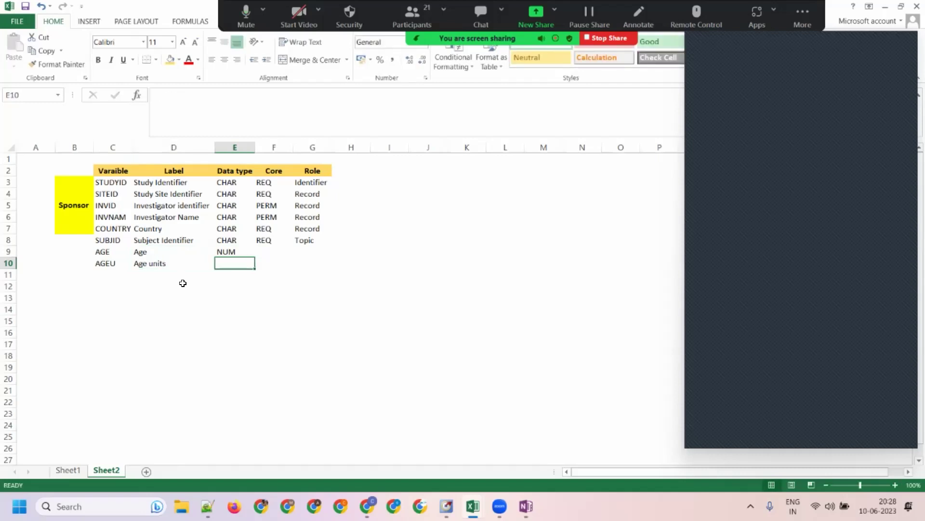
type("C")
key("Tab")
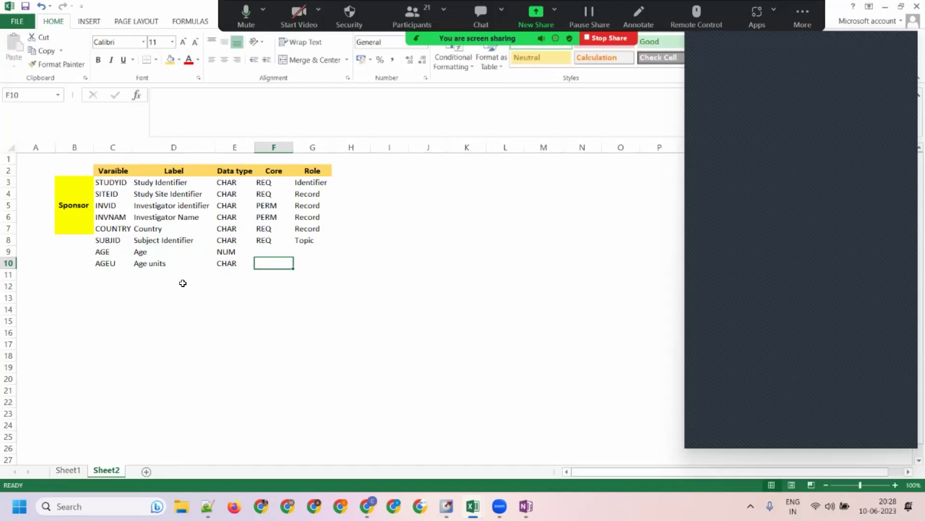
key("Up")
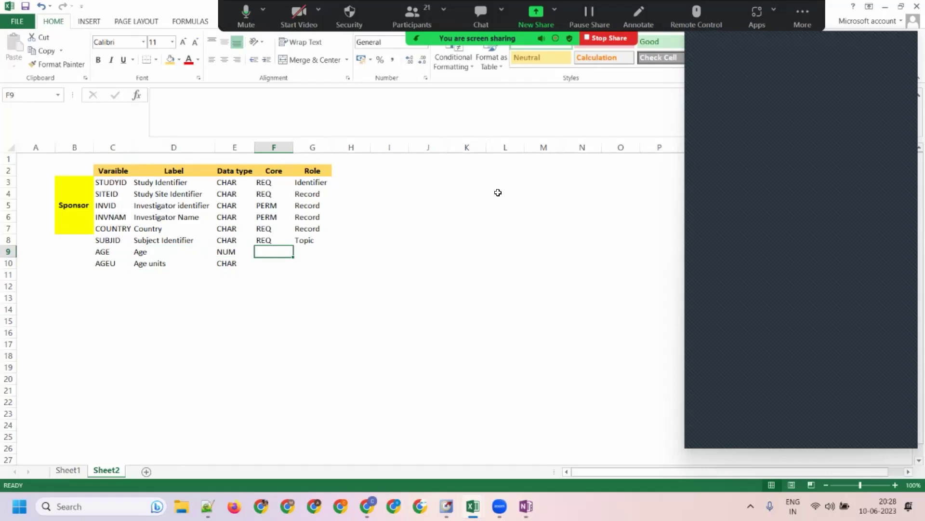
Note the example age range 18-60 in K4 and clear that cell again.
left_click(452, 162)
left_click(471, 193)
type("18-")
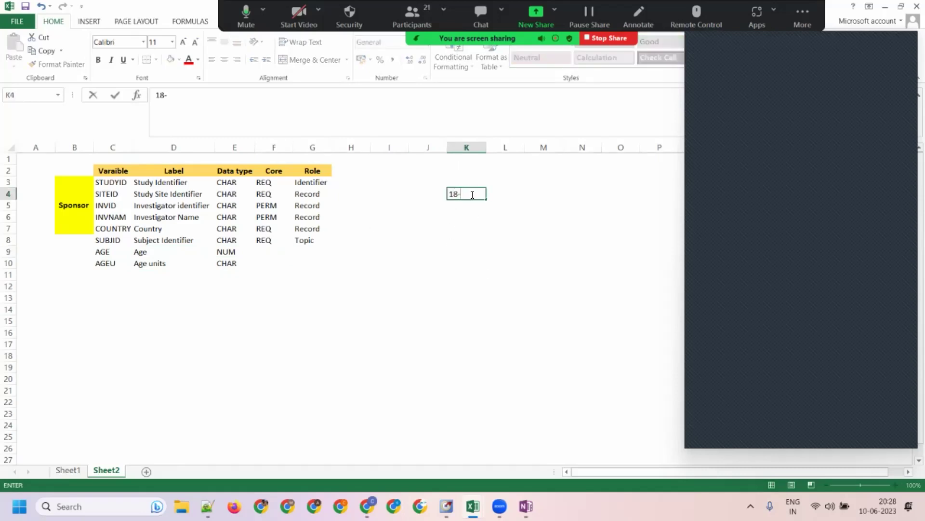
type("60")
key("Return")
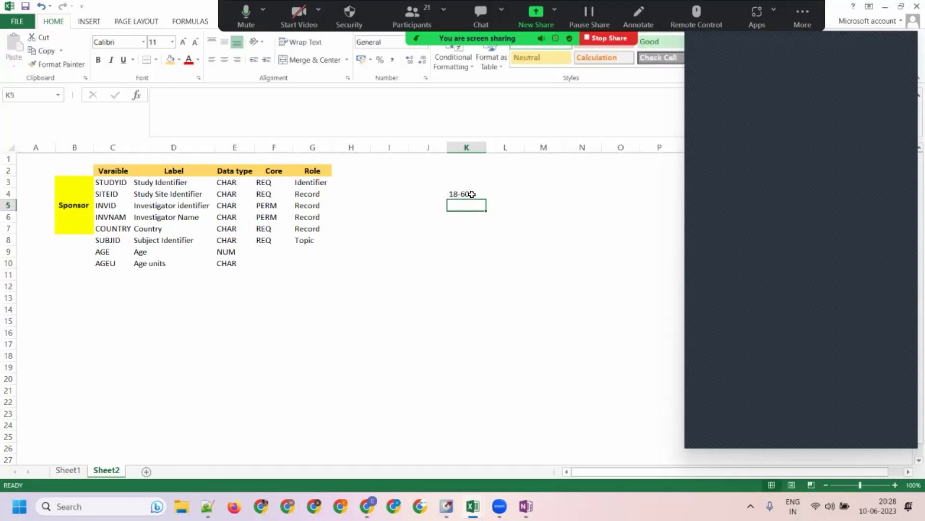
left_click(472, 194)
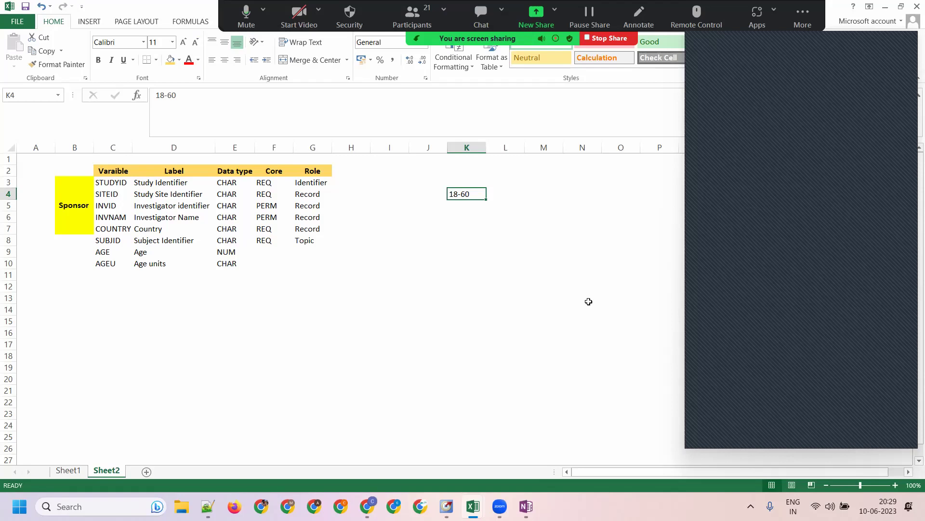
key("Delete")
Set the core of both AGE and AGEU to EXP in F9 and F10.
key("Down")
key("Down")
key("Down")
key("Down")
key("Down")
key("Left")
key("Left")
key("Left")
key("Left")
key("Left")
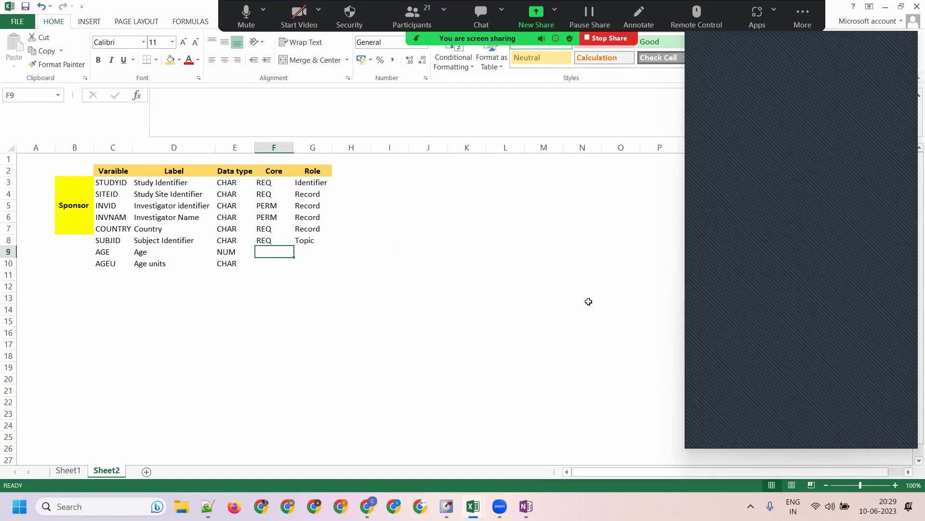
type("EXP")
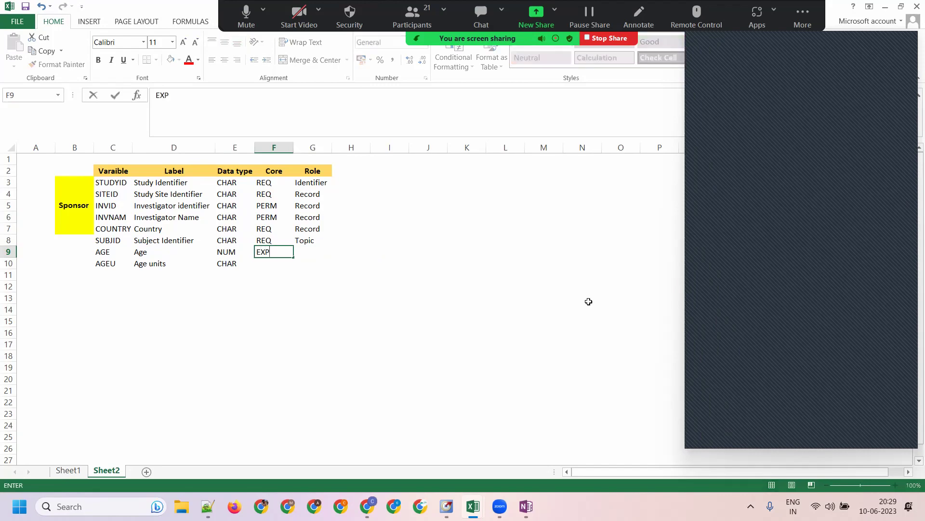
key("Return")
type("EXP")
Set the role of AGE to Record in G9 and the role of AGEU to Variable in G10.
key("Tab")
key("Up")
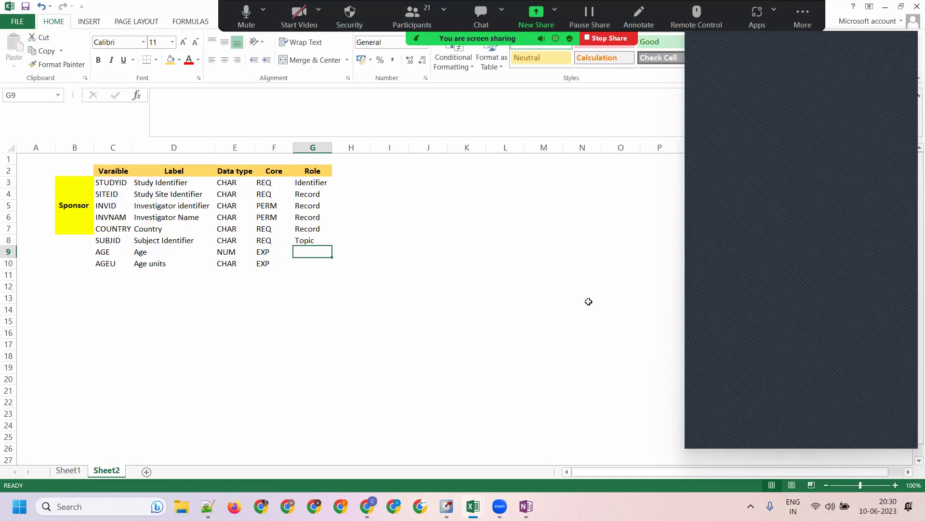
type("Record")
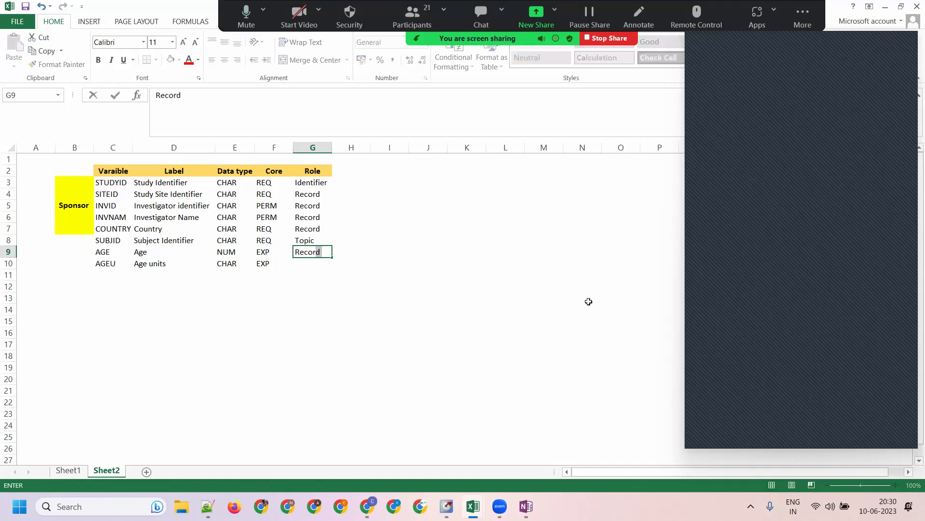
key("Return")
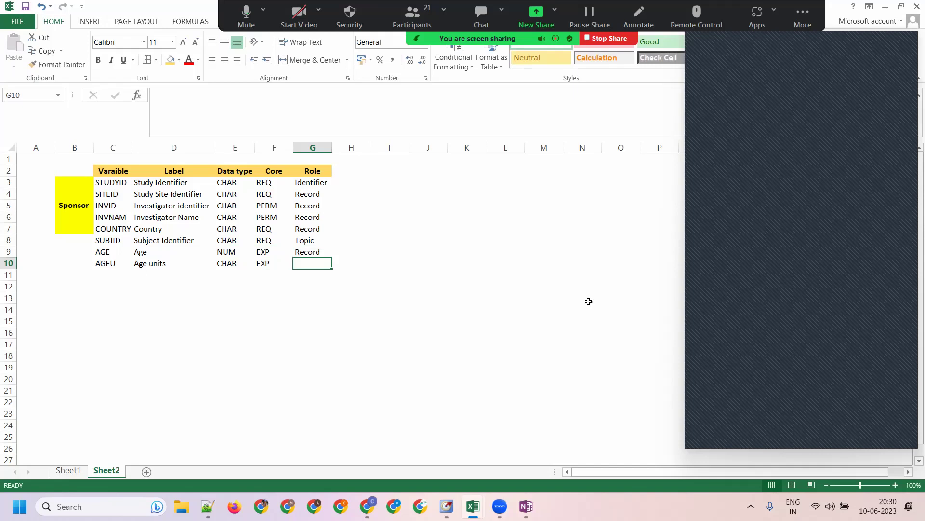
type("Variable")
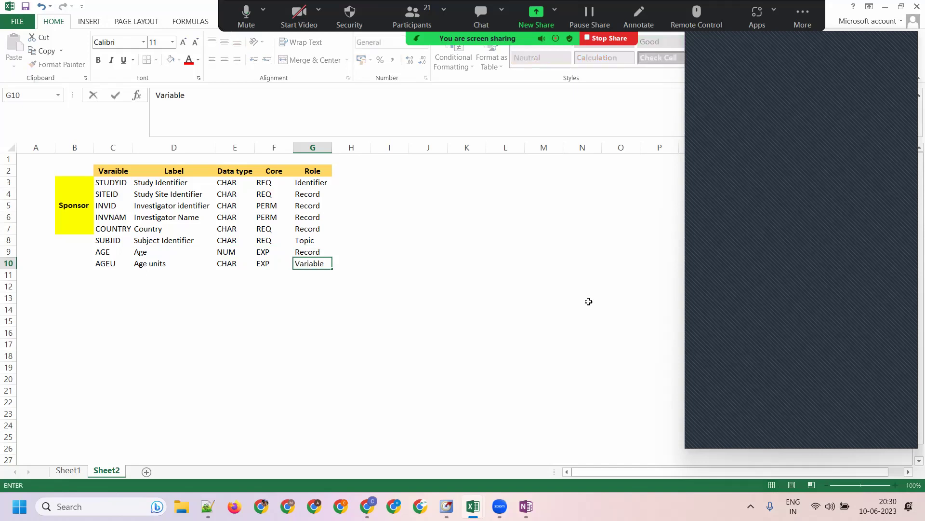
key("Return")
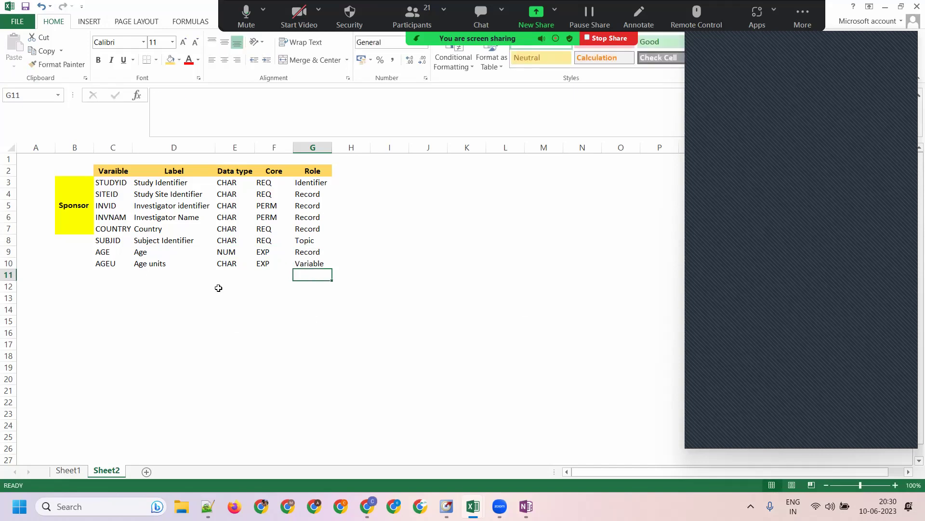
left_click(137, 251)
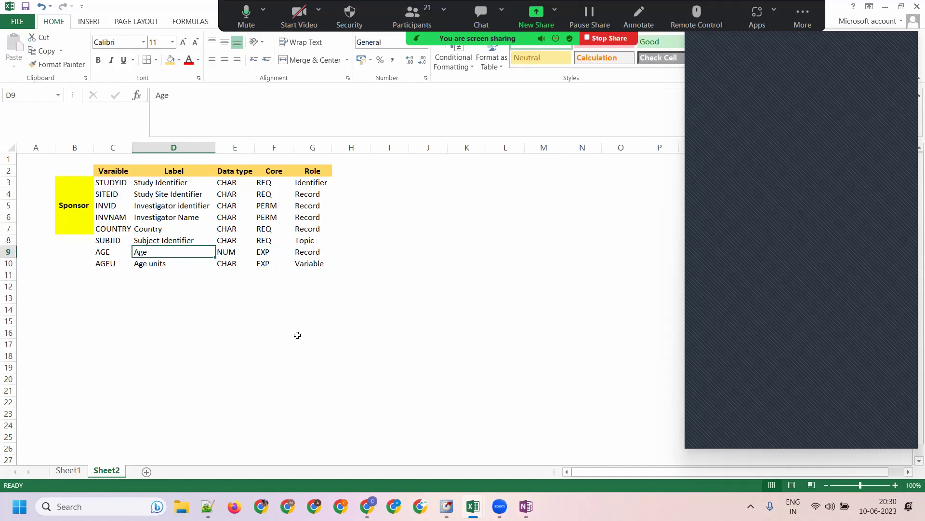
left_click(115, 254)
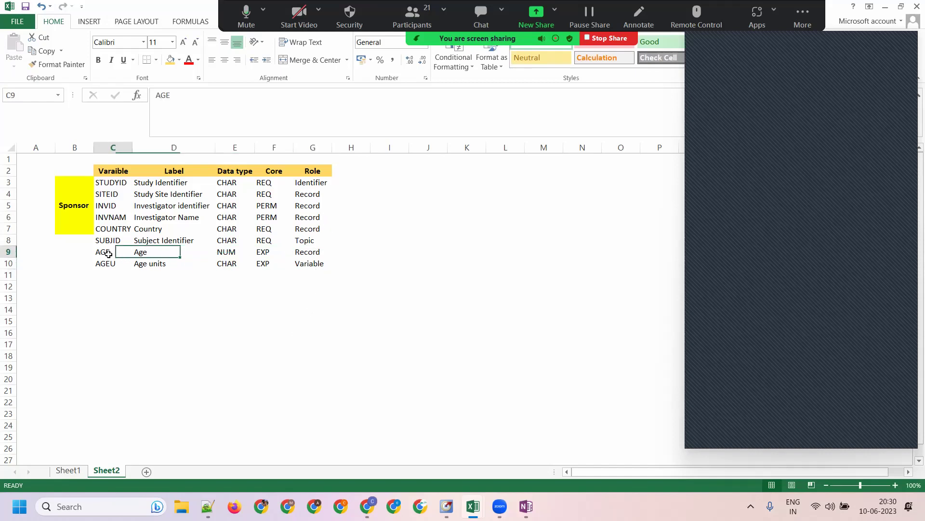
left_click(310, 252)
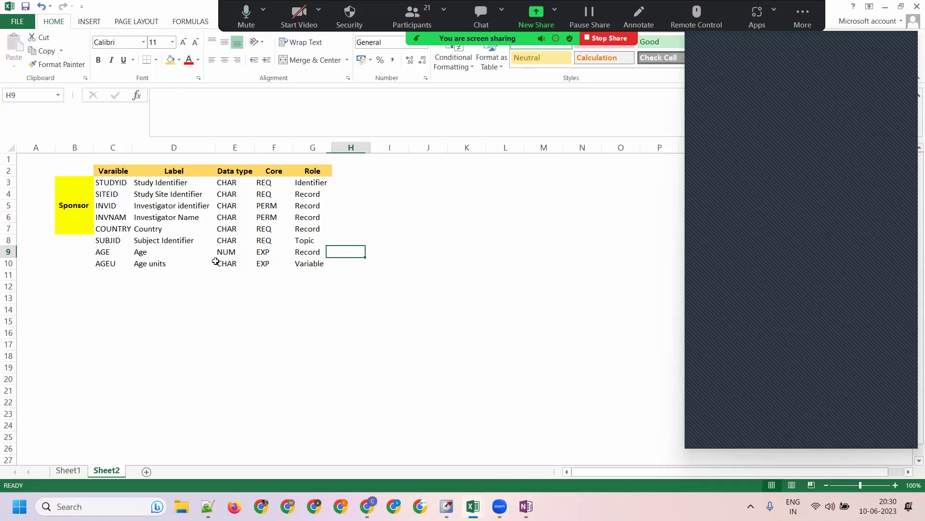
left_click(102, 251)
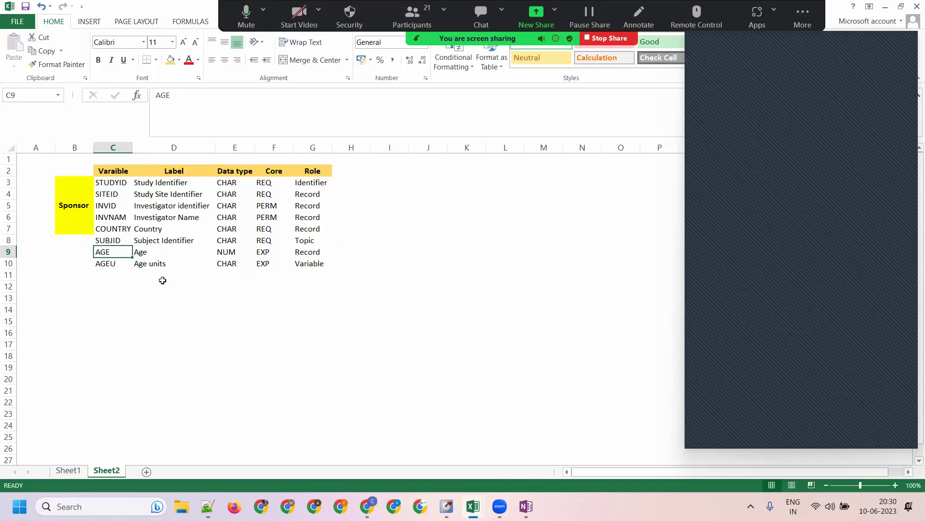
left_click(99, 277)
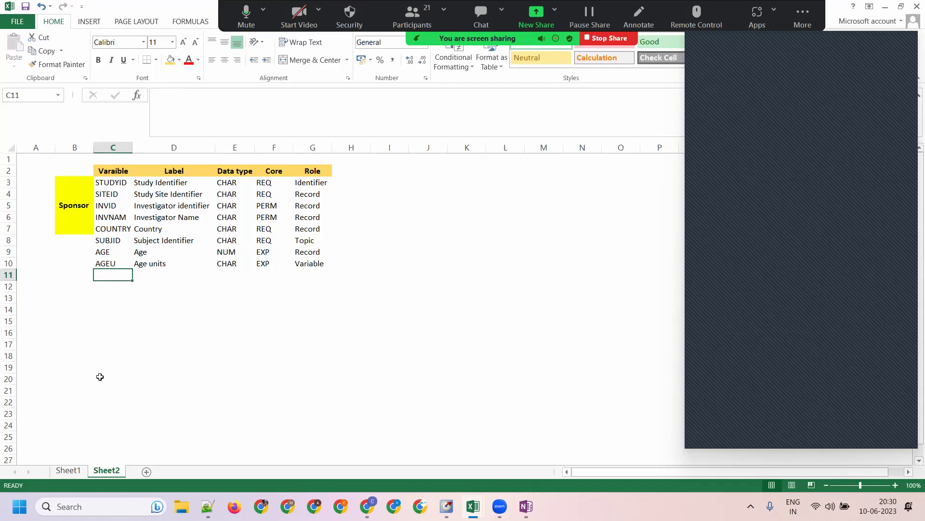
Move the AGE and AGEU rows from C9:G10 down to C11:G12, leaving rows 9 and 10 empty.
left_click_drag(111, 252, 319, 264)
key("ctrl+x")
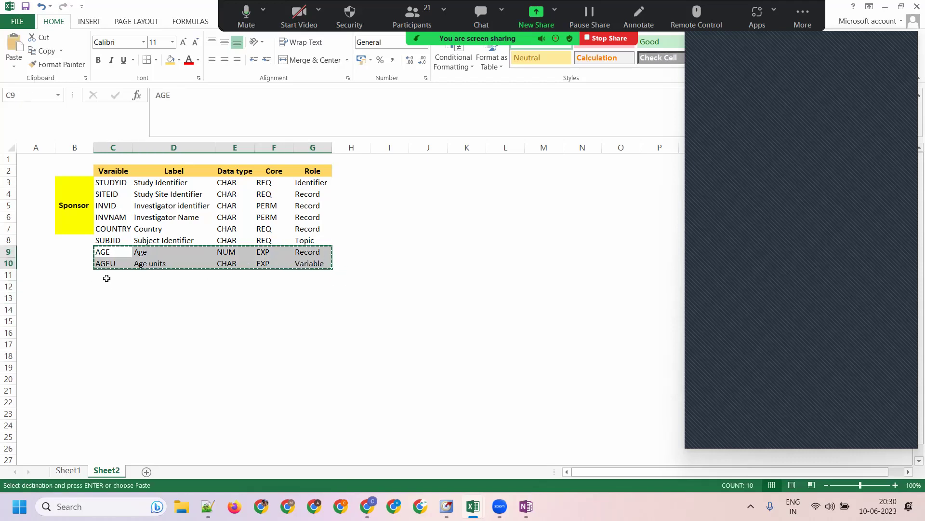
left_click(105, 275)
key("ctrl+v")
left_click(110, 253)
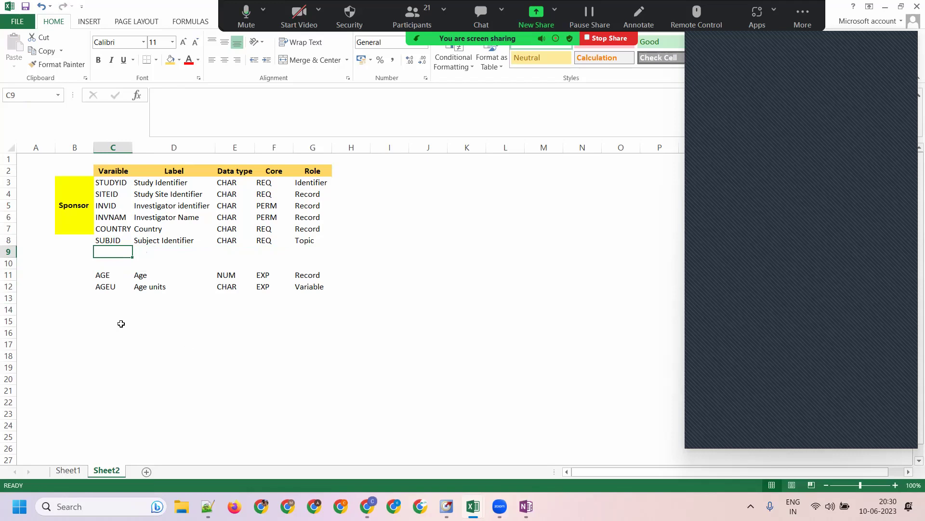
left_click(110, 274)
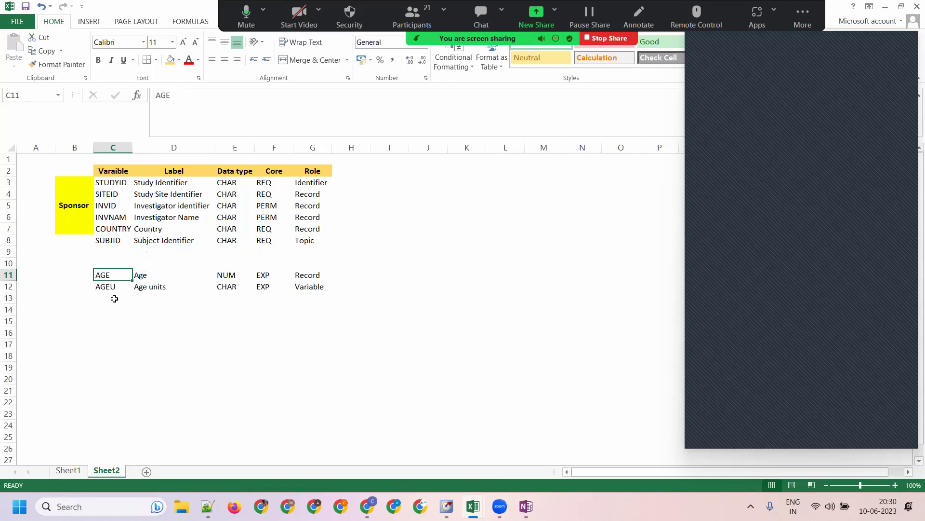
left_click(369, 276)
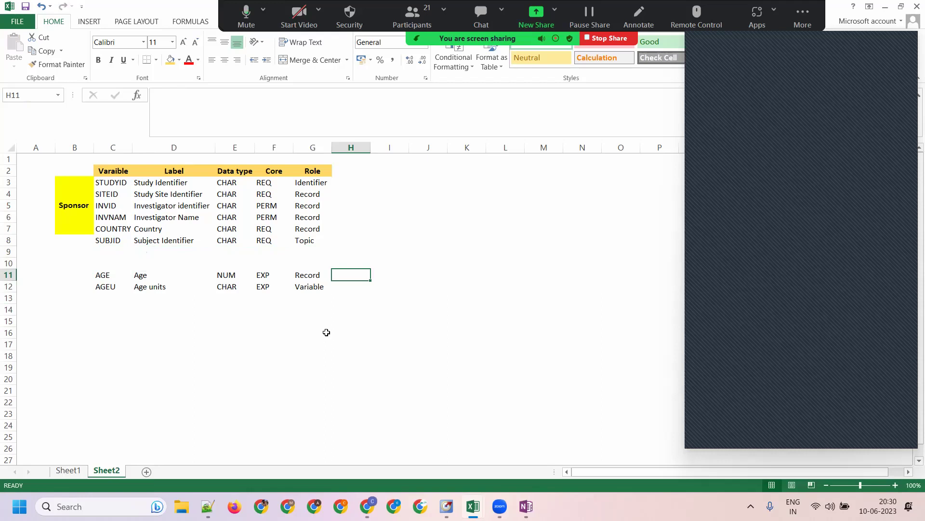
Enter the age derivation (RFICDTC - BRTHDTC)/365.25 in cell H11, beside the AGE row.
type("RFIC")
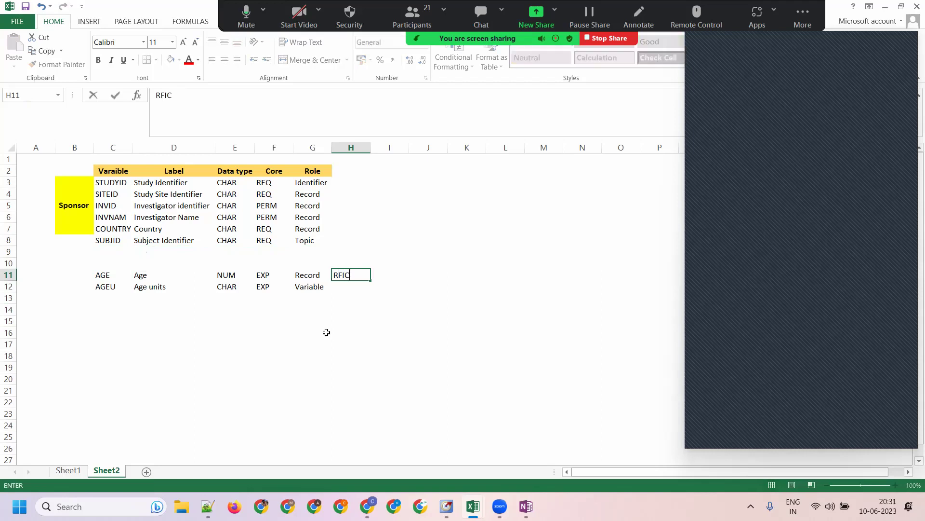
type("DTC -")
left_click(157, 94)
type("- BRTHDTC")
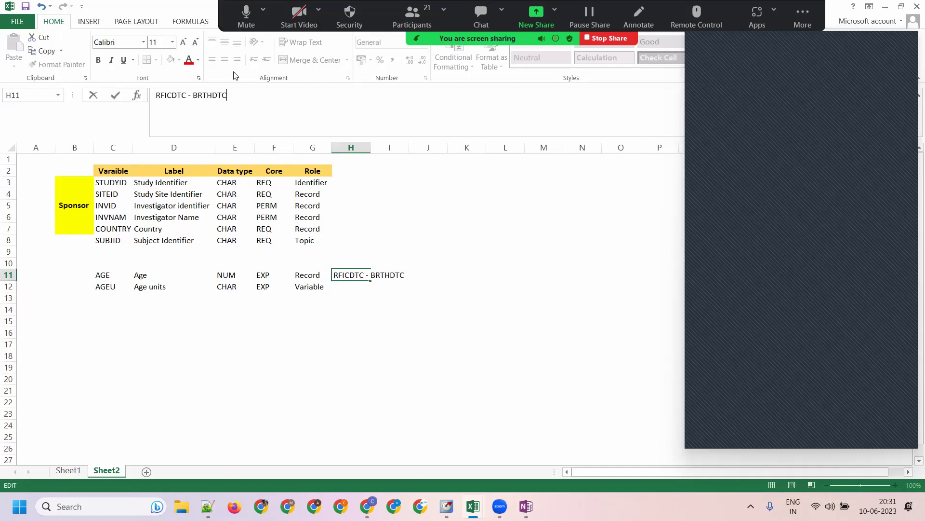
type(")")
type("(")
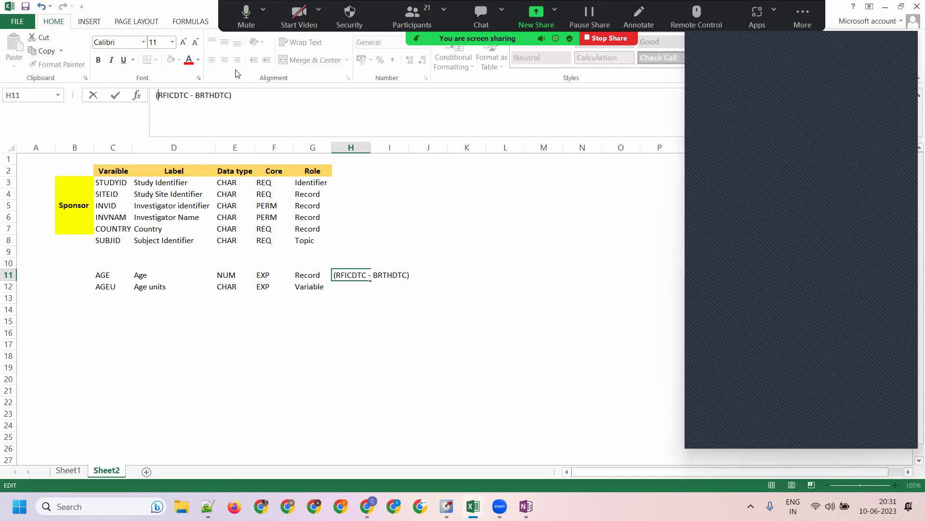
type("/365.25")
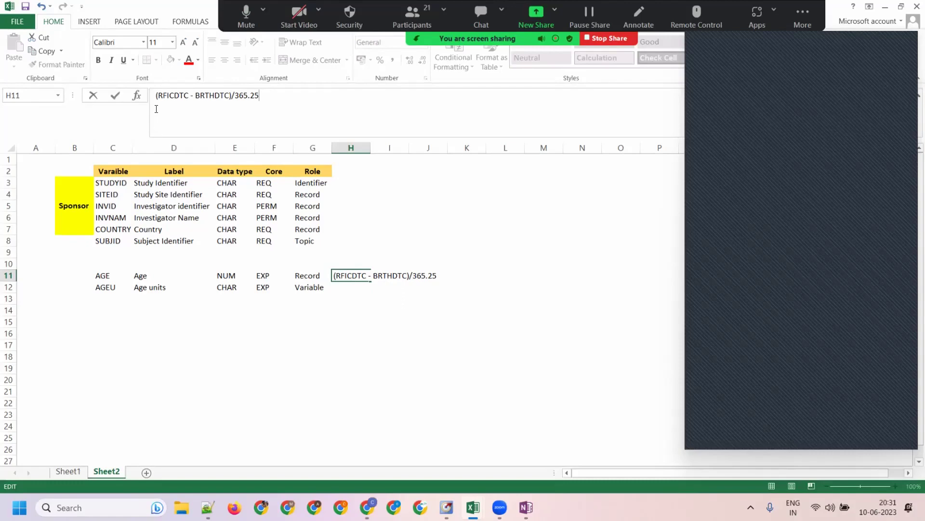
Wrap the whole age derivation in H11 in int( ), giving int((RFICDTC - BRTHDTC)/365.25).
left_click(154, 94)
type("int(")
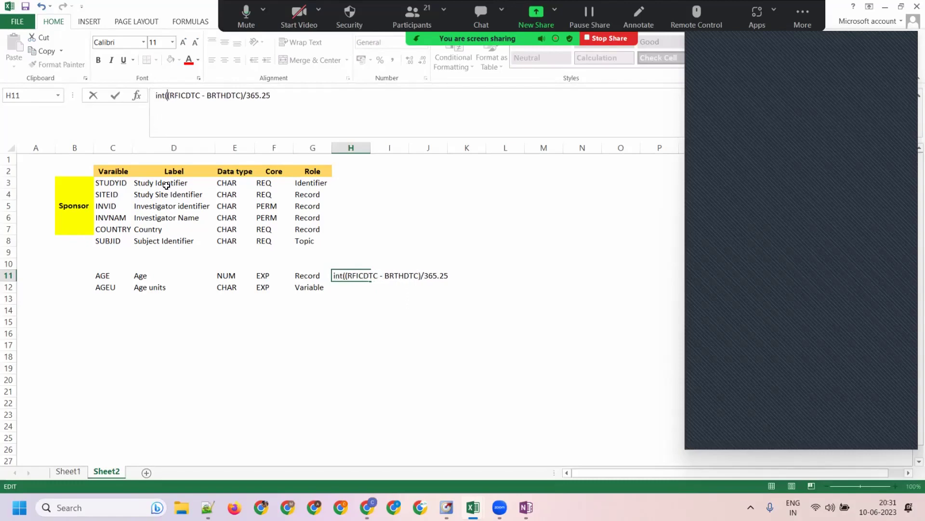
key("End")
type(")")
key("Return")
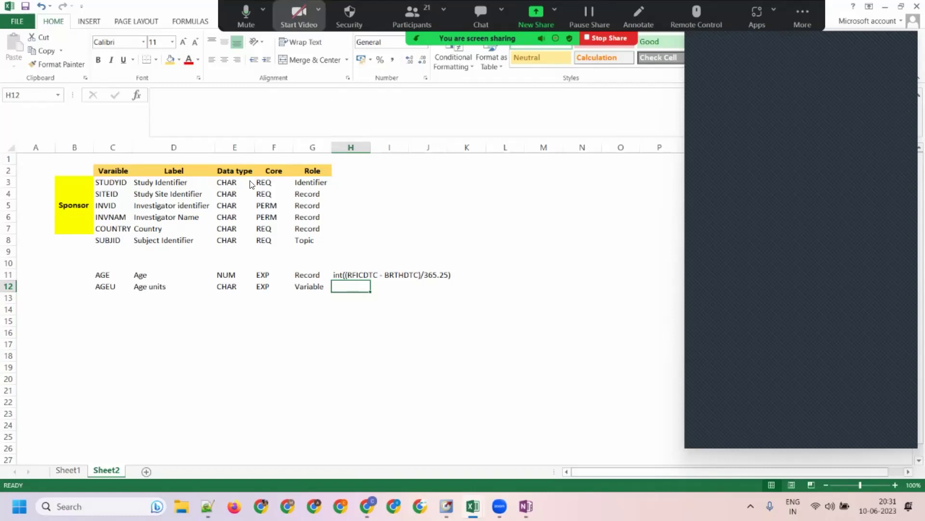
key("alt+a")
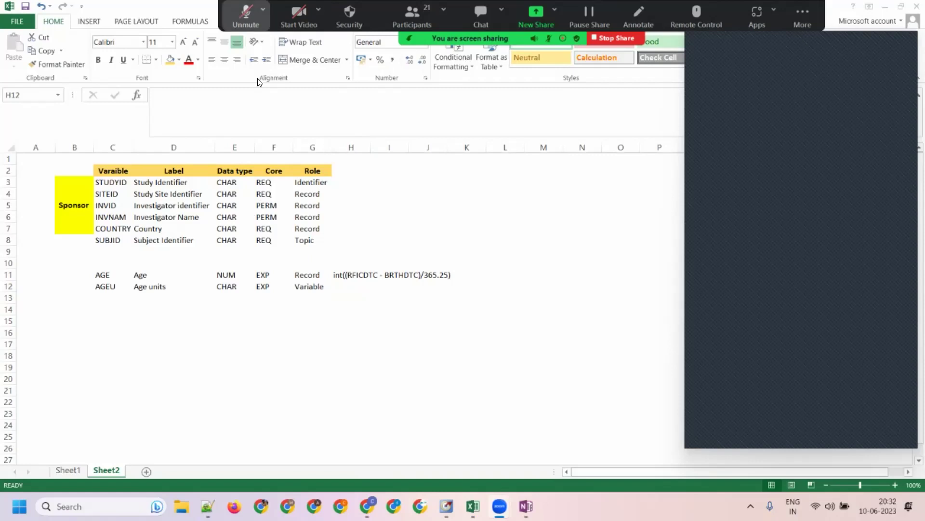
key("alt+a")
left_click(345, 274)
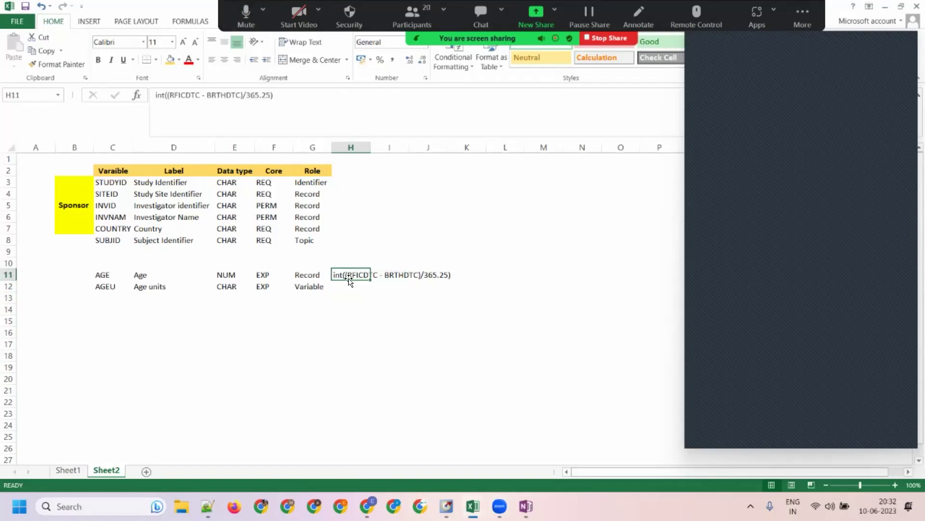
left_click(99, 276)
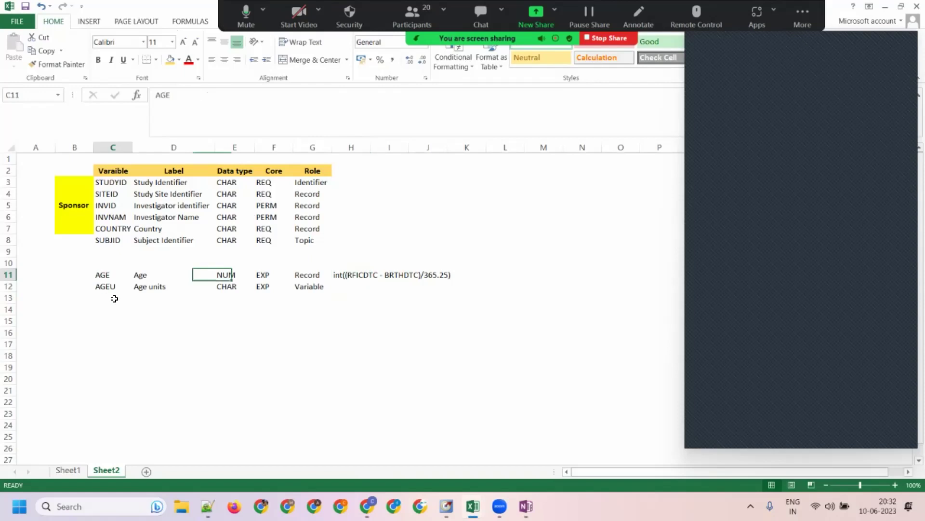
left_click(358, 275)
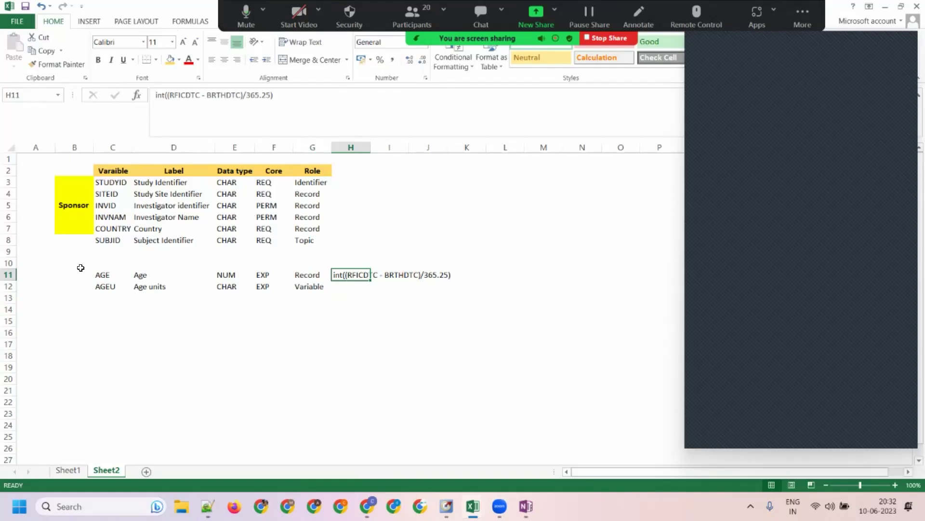
left_click(105, 263)
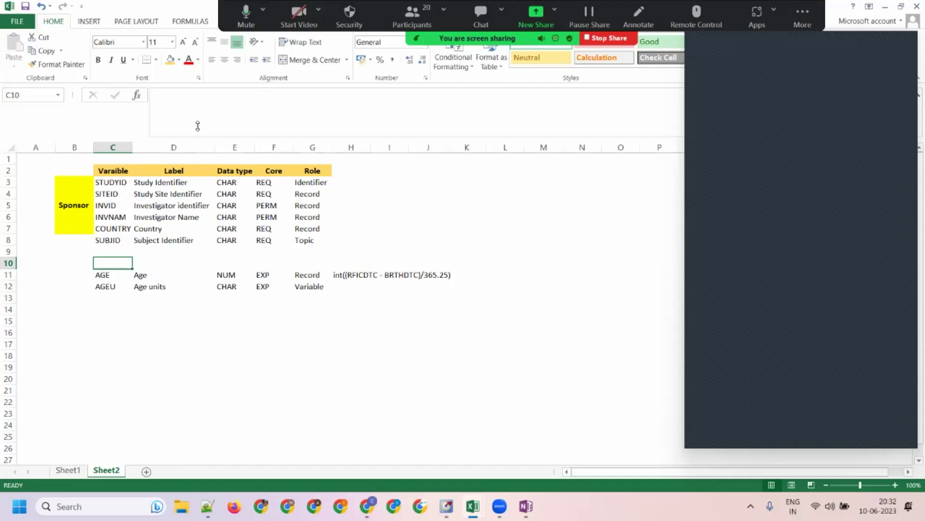
Copy the variable name BRTHDTC from the age derivation into cell C10, directly above AGE.
left_click(355, 273)
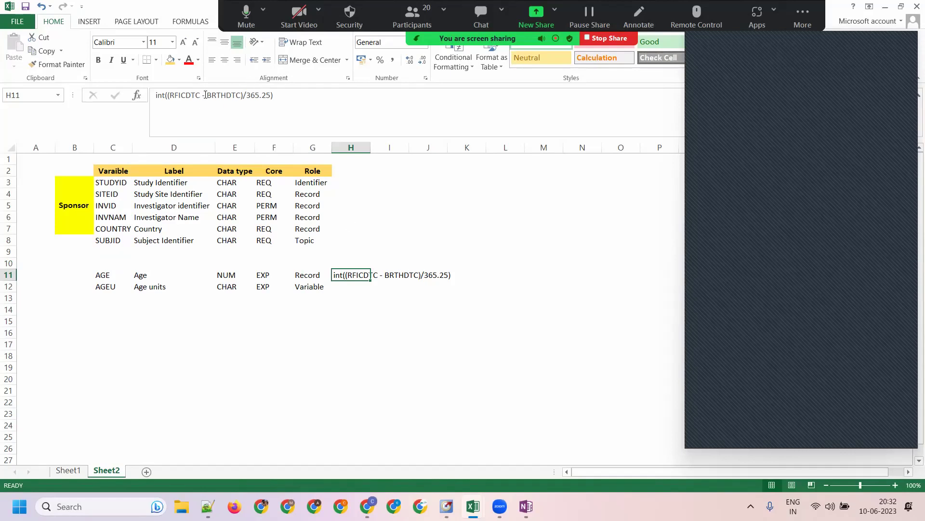
left_click_drag(208, 95, 242, 95)
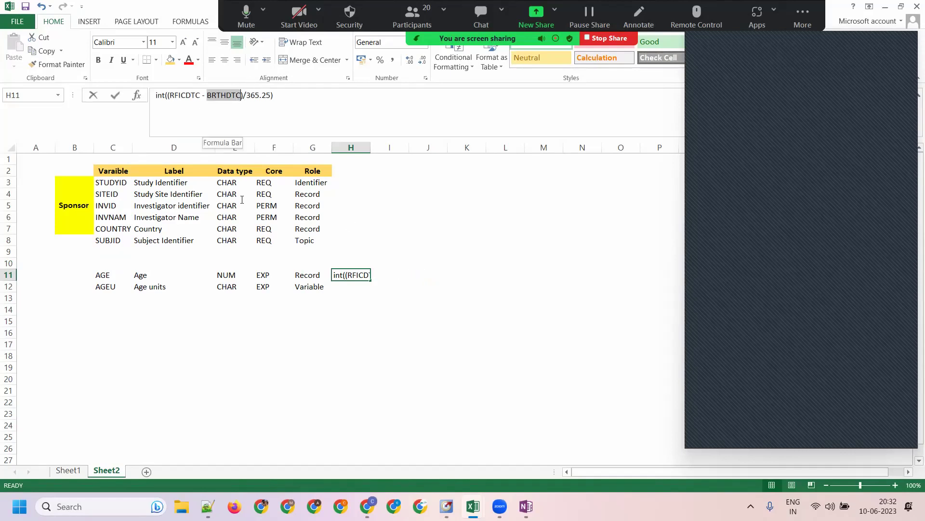
left_click(108, 271)
left_click(108, 263)
key("ctrl+v")
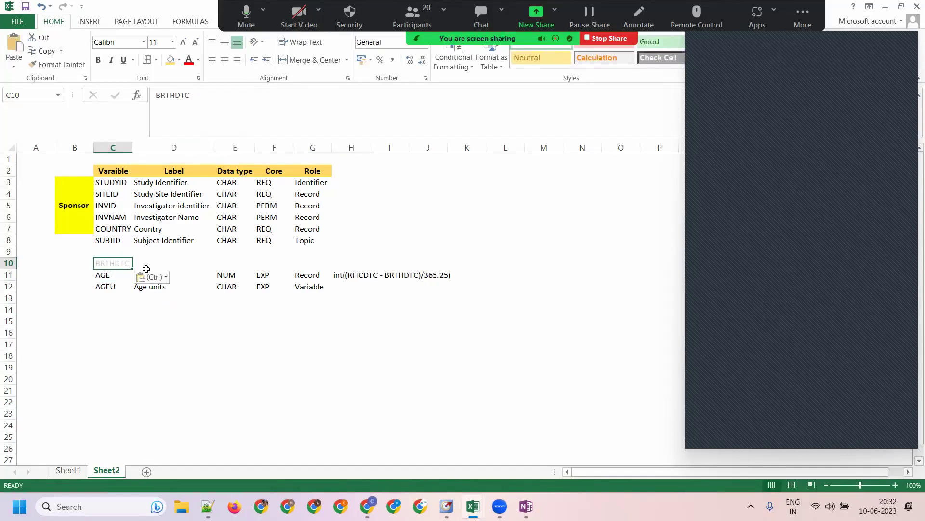
Give the BRTHDTC row the label "Date/Time of Birth" and the data type CHAR.
key("Right")
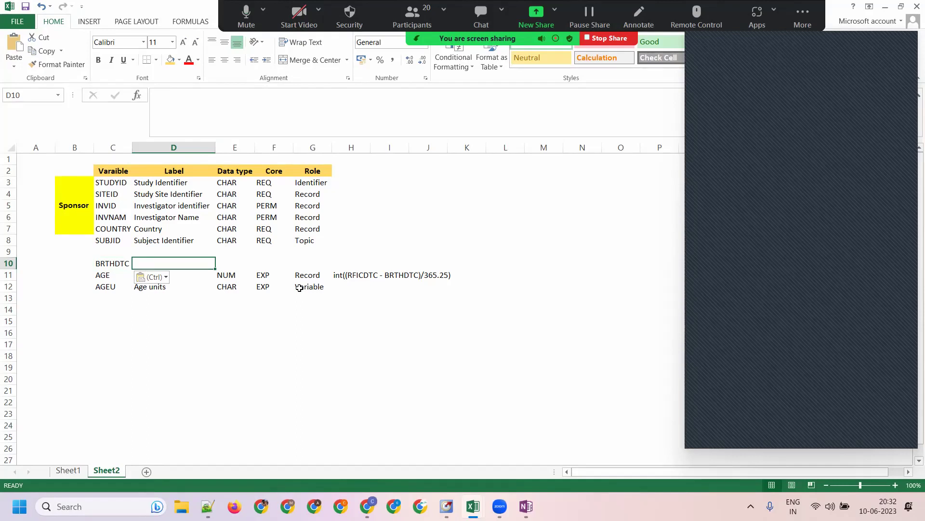
type("Date/Time ref")
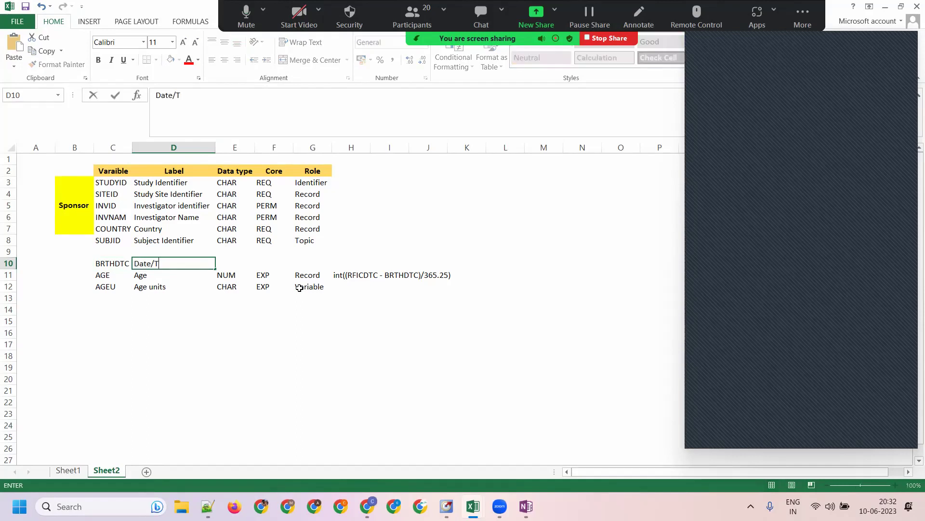
key("BackSpace")
key("BackSpace")
key("BackSpace")
type("of Birth")
key("Tab")
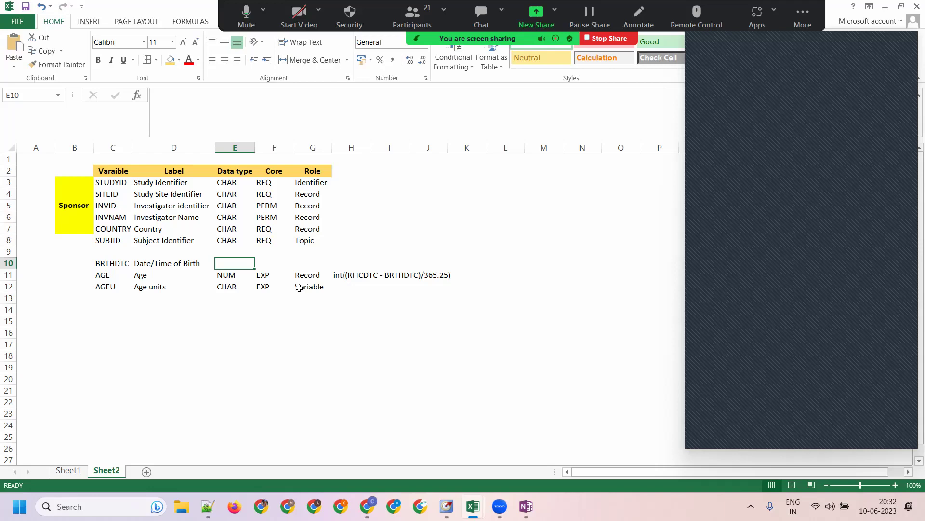
type("CHAR")
key("Tab")
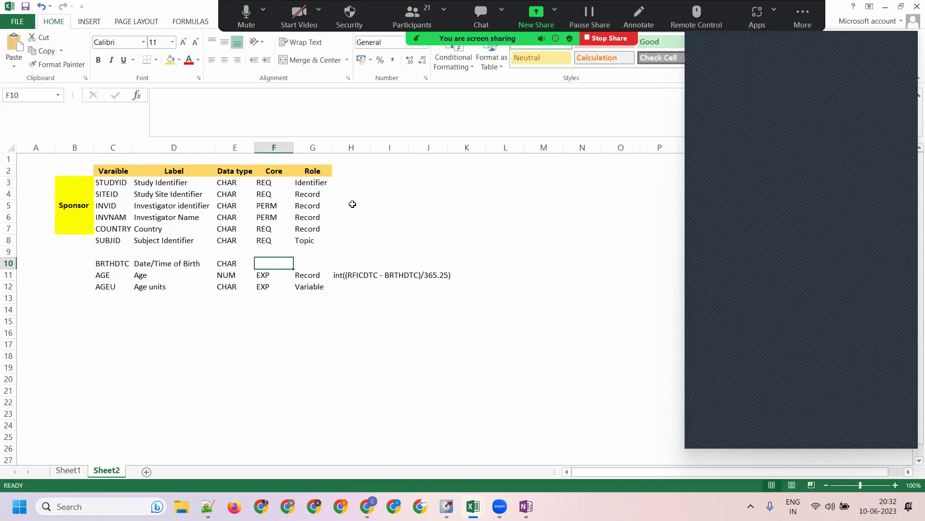
Add a "Format" column header in cell H2, next to Role.
left_click(345, 174)
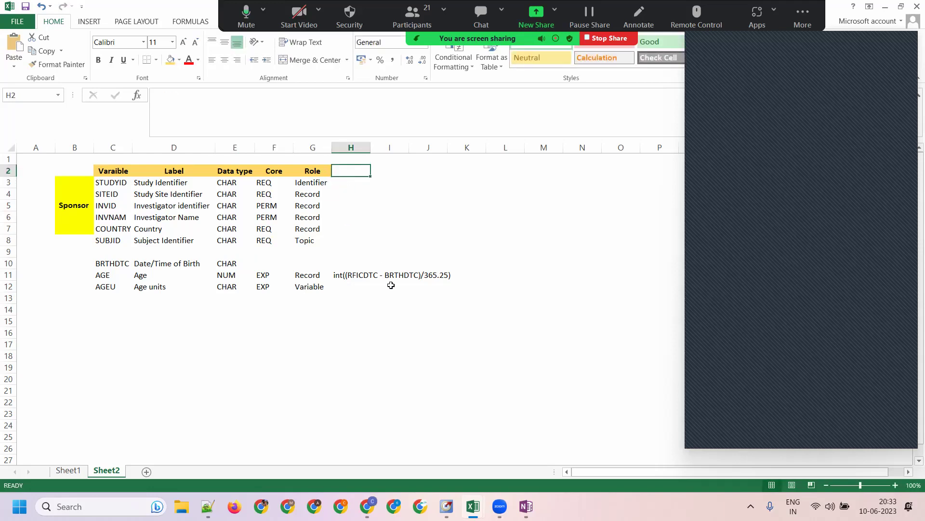
type("Forma")
key("Tab")
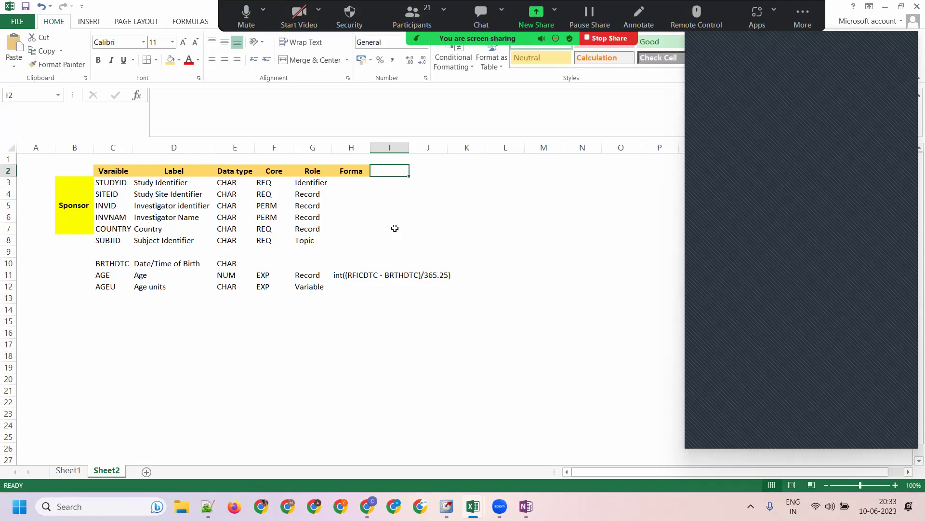
left_click(352, 170)
left_click(272, 99)
type("t")
Enter IS8601 as the format of BRTHDTC and clear the age derivation from cell H11.
left_click(342, 263)
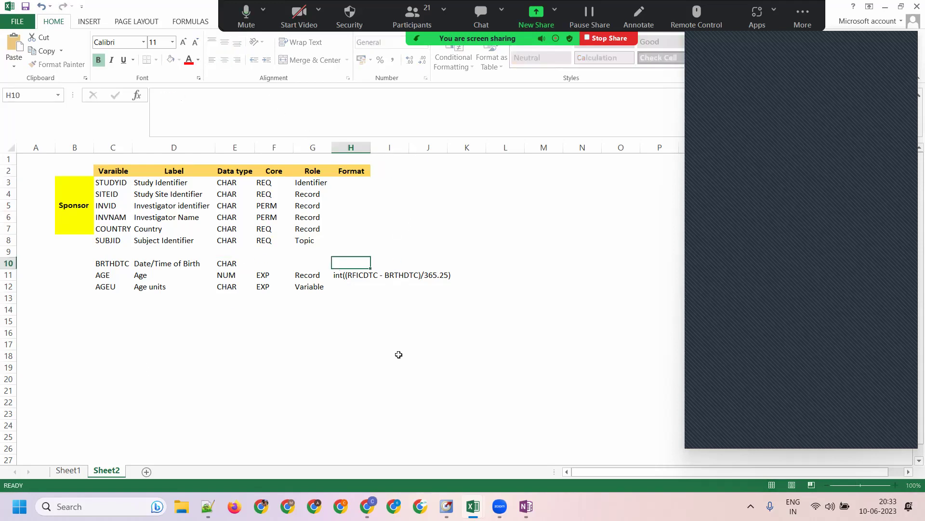
type("IS8601")
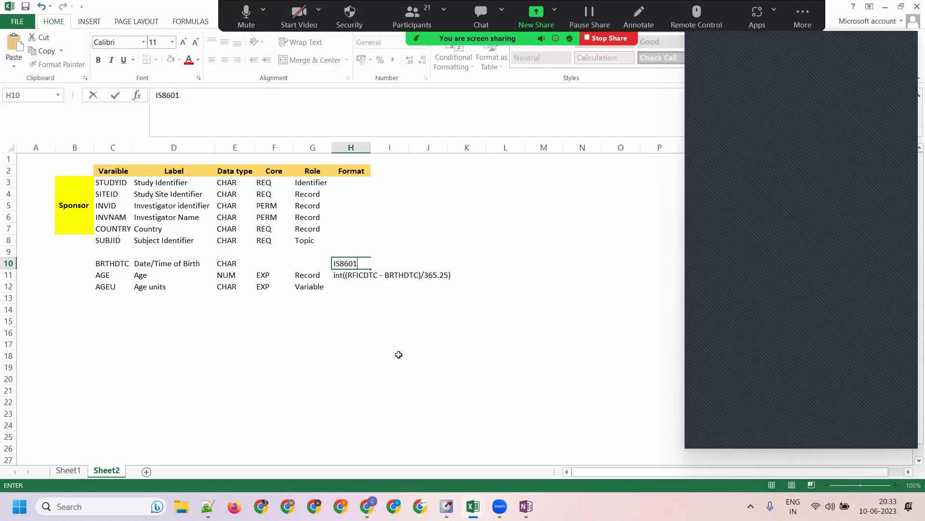
key("Tab")
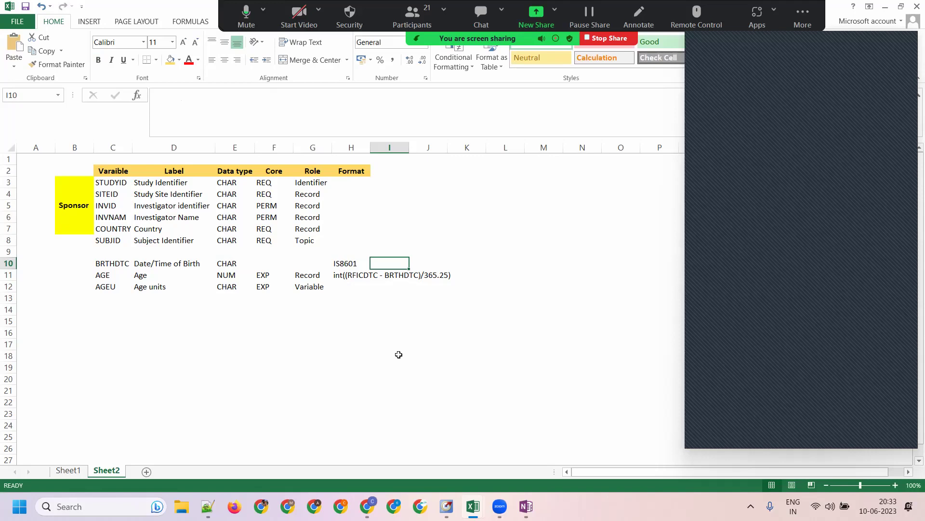
left_click(338, 276)
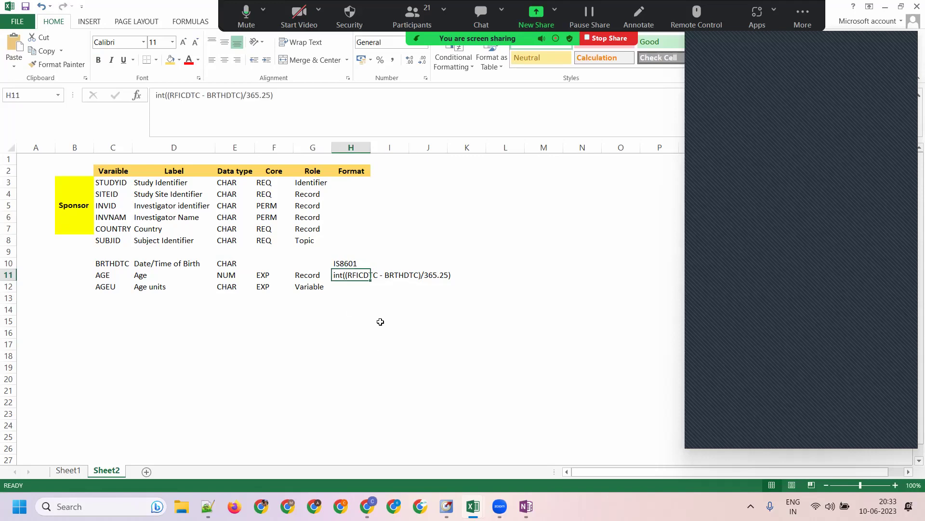
key("Delete")
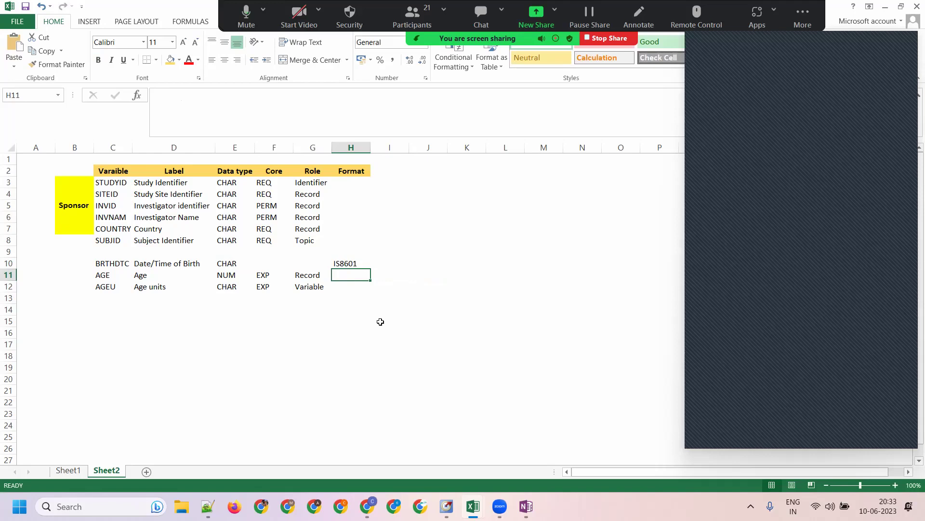
left_click(275, 329)
left_click(266, 261)
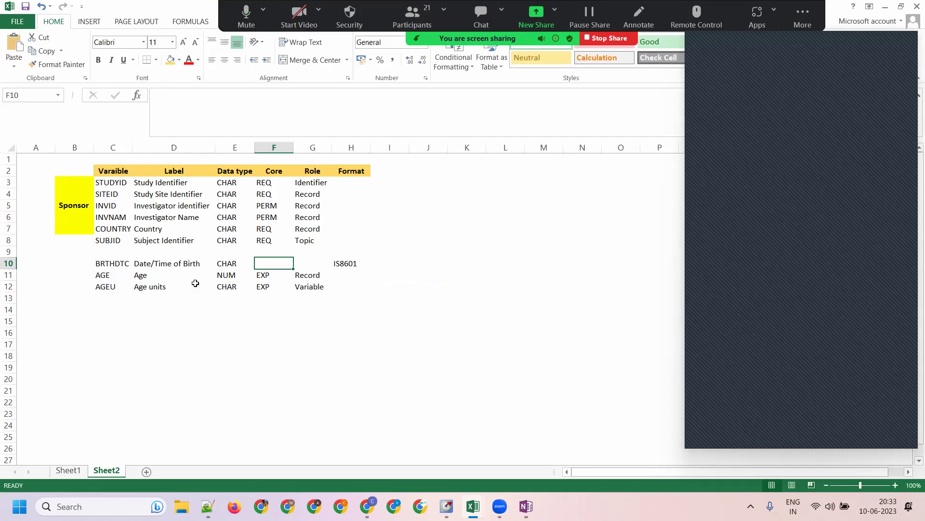
left_click(99, 275)
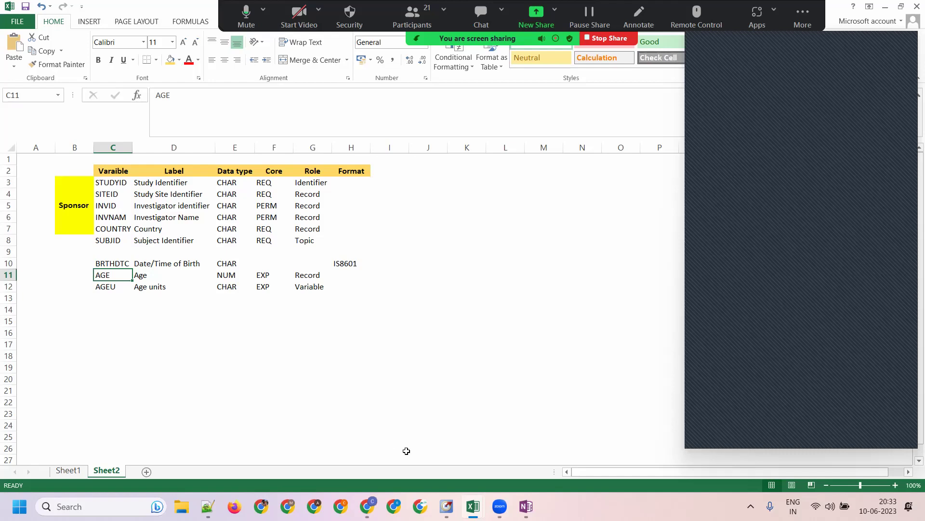
key("Up")
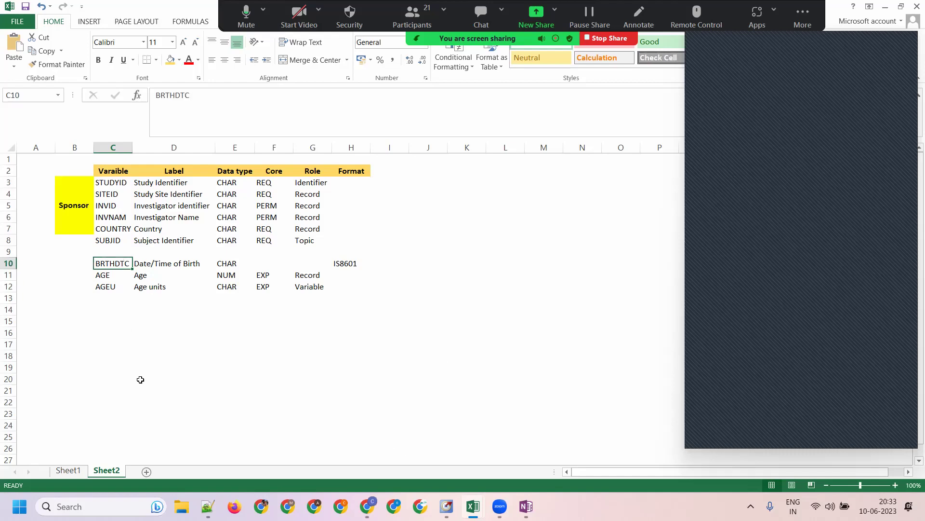
scroll(141, 379, "down", 1)
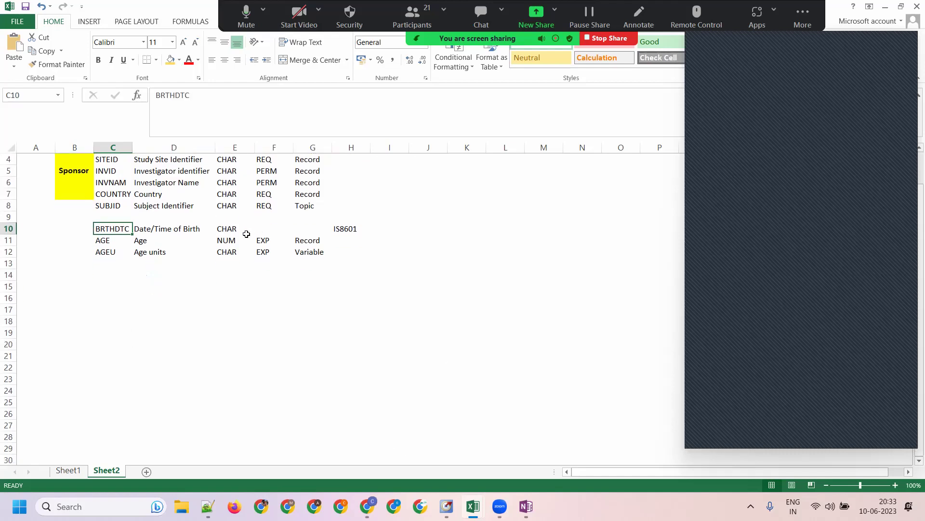
left_click(263, 239)
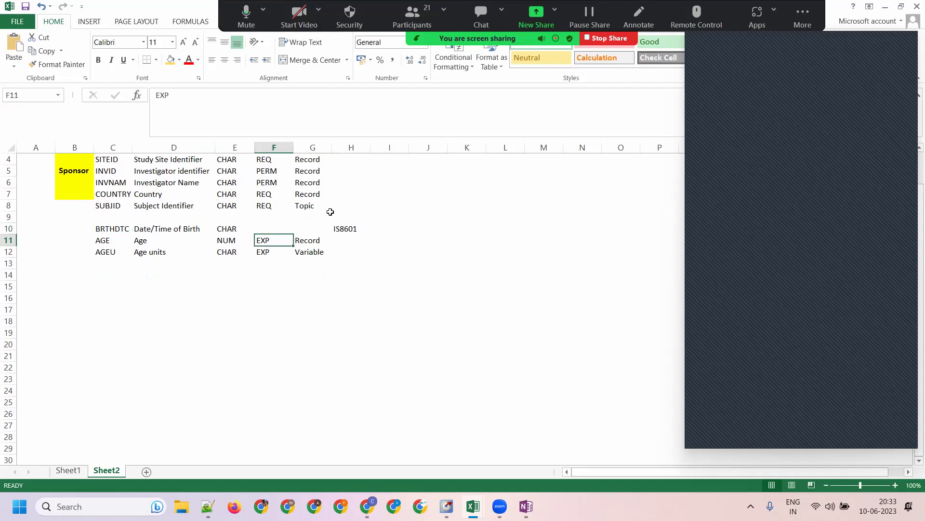
left_click(120, 226)
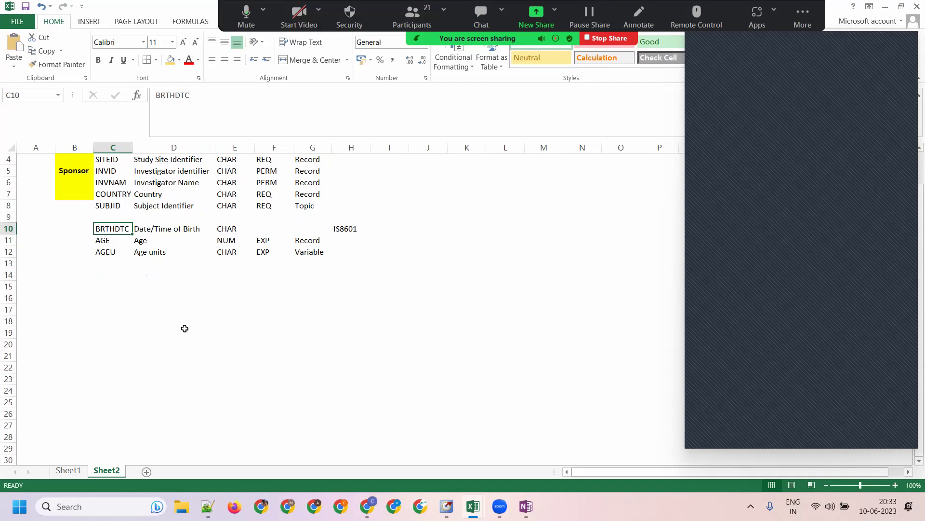
left_click(110, 239)
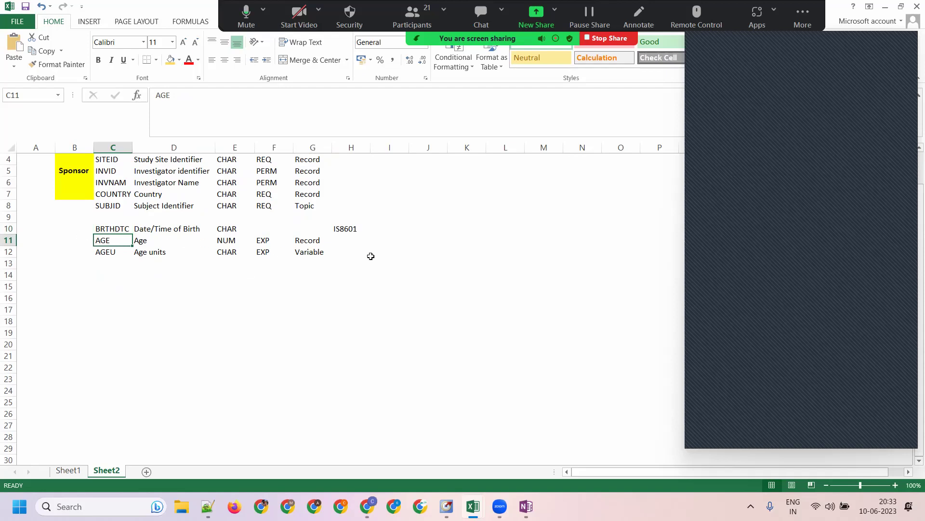
left_click(111, 226)
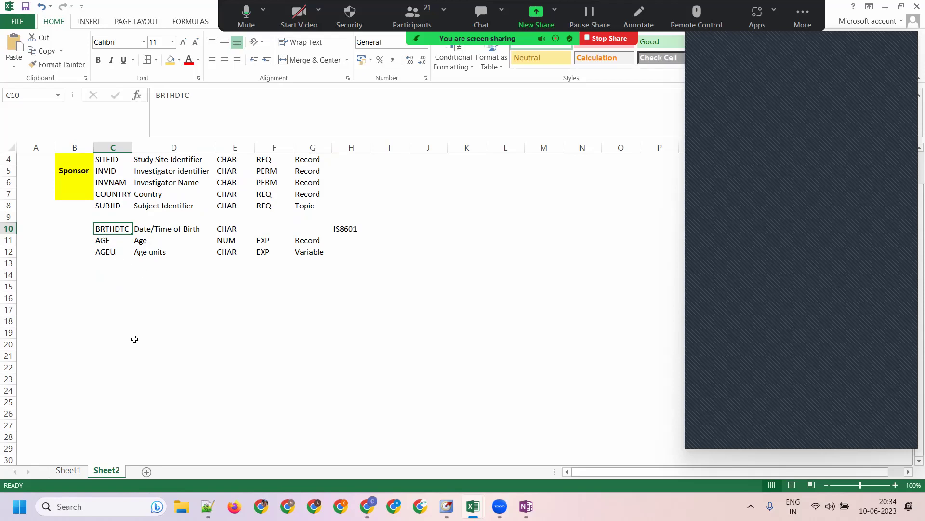
left_click(111, 244)
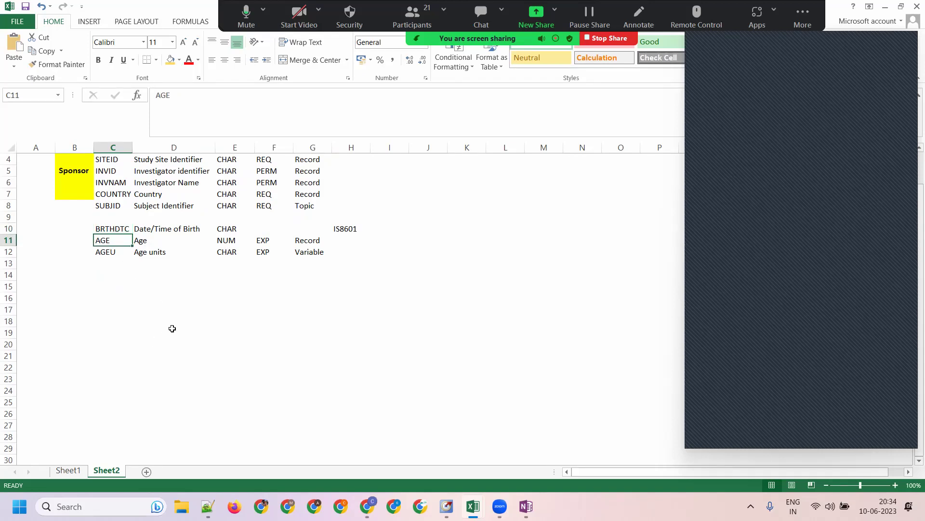
left_click(114, 227)
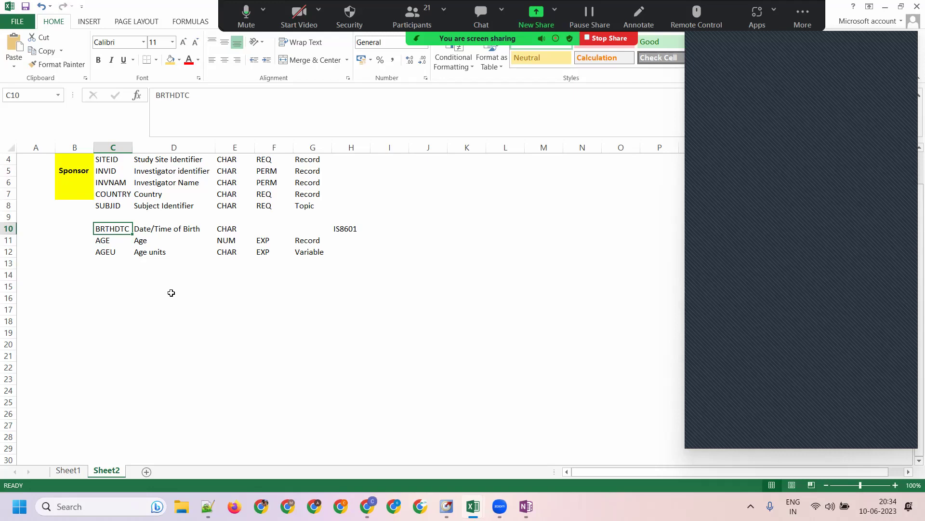
Set the core of BRTHDTC to PERM and its role to Synonym.
left_click(276, 231)
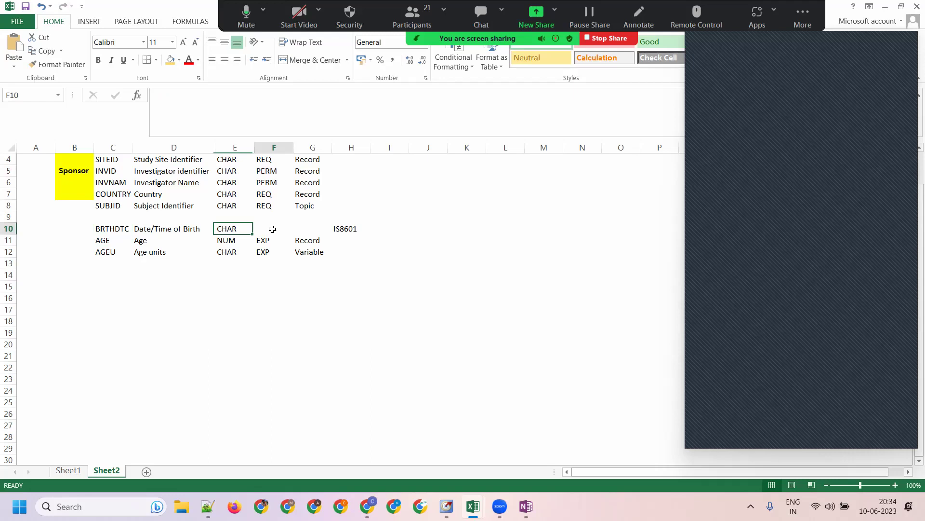
type("PERM")
key("Tab")
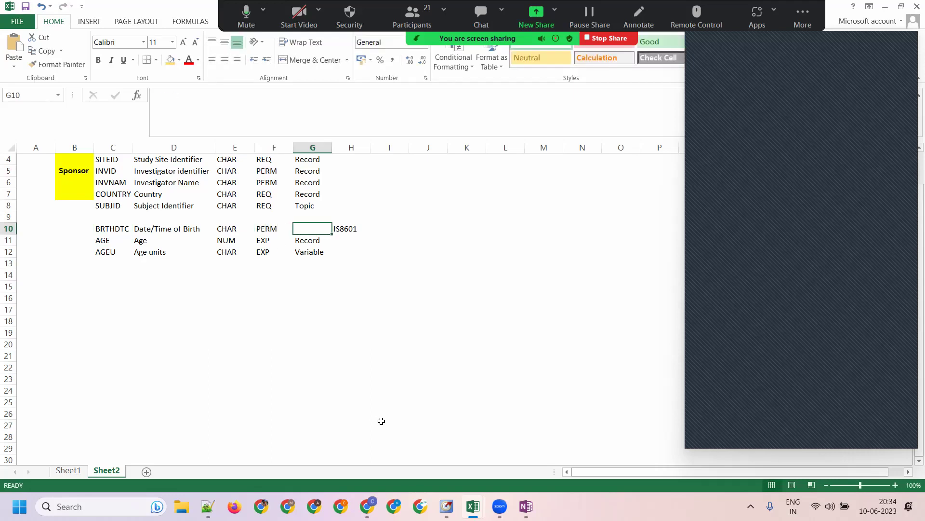
scroll(381, 421, "up", 1)
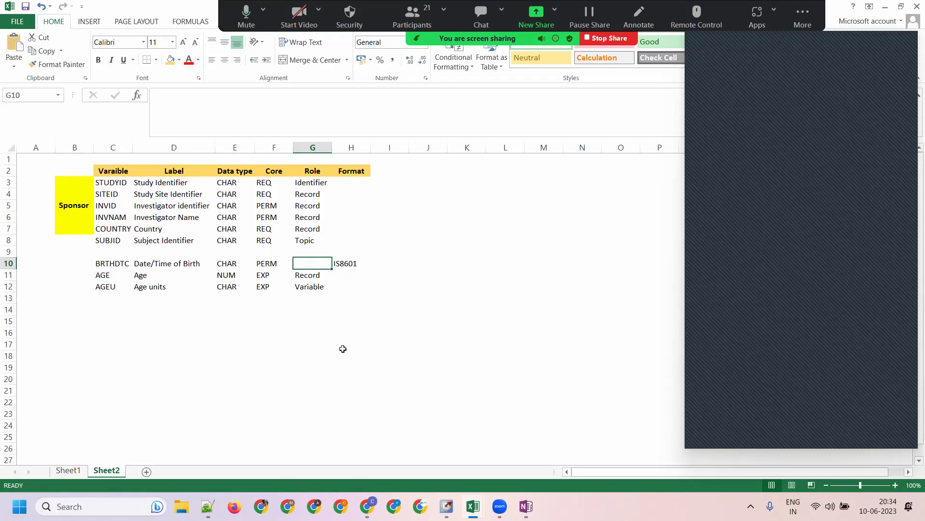
left_click(306, 277)
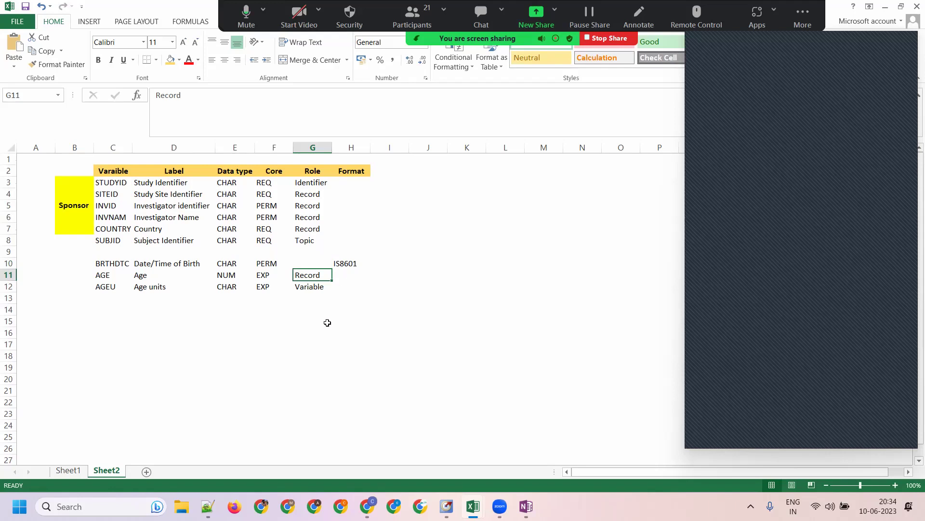
left_click_drag(72, 276, 104, 276)
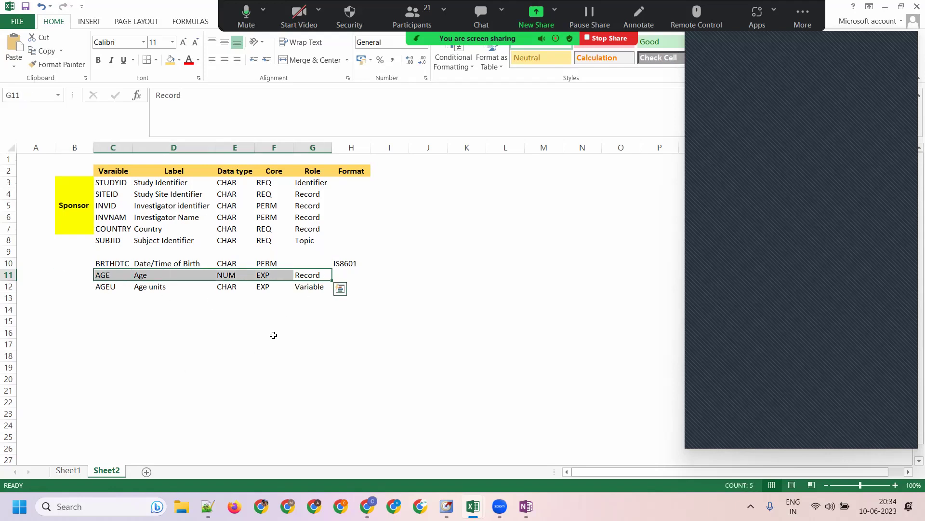
left_click(308, 263)
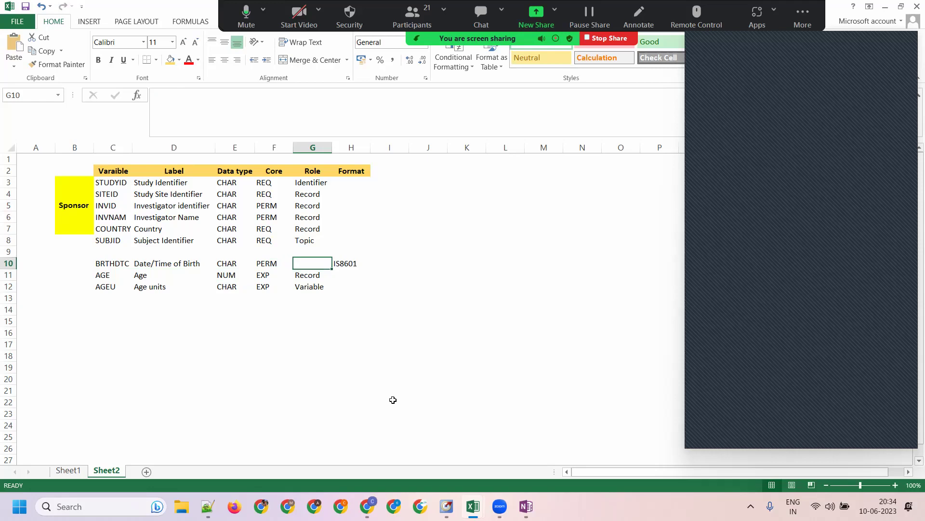
type("Synonym")
key("Tab")
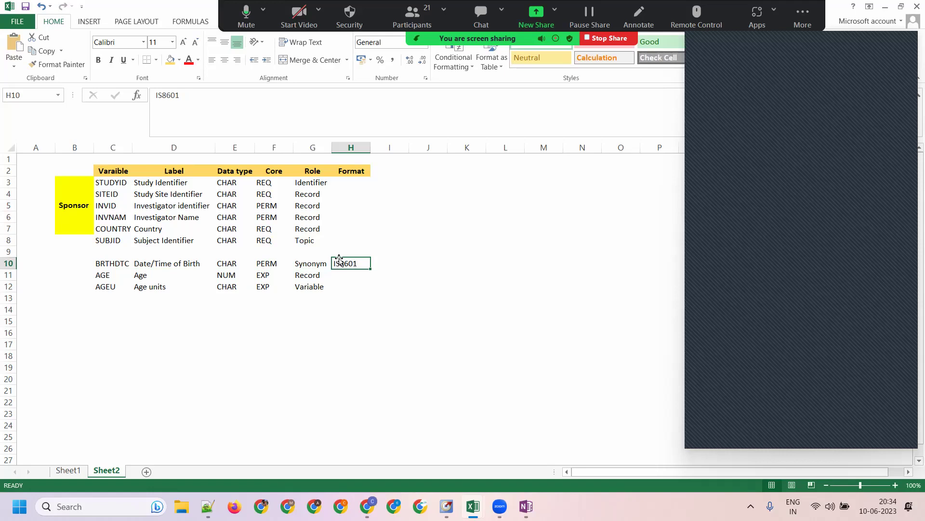
Move the BRTHDTC, AGE and AGEU entries in columns C to G up one row, directly below SUBJID.
left_click(103, 274)
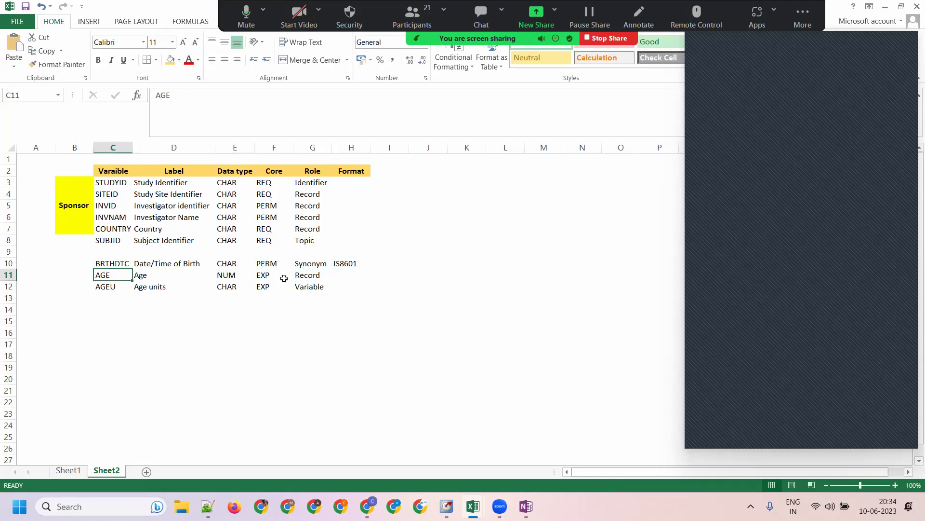
left_click(305, 274)
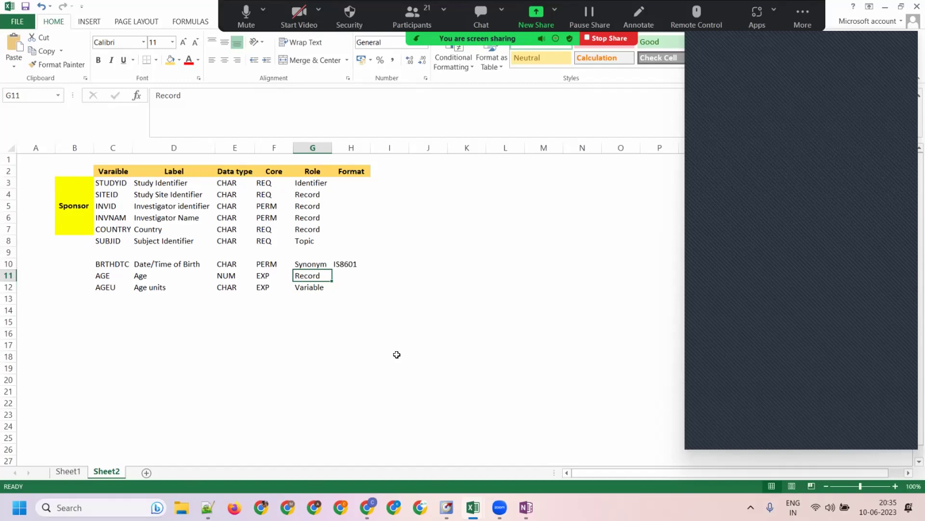
left_click_drag(102, 264, 315, 288)
left_click_drag(181, 293, 182, 281)
left_click(353, 261)
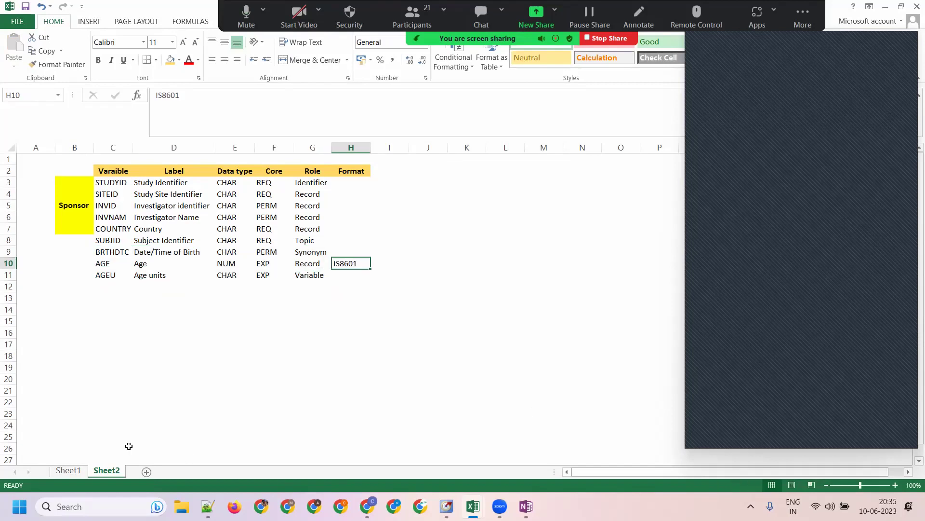
Review the Subject (Screening) items on Sheet1 to find the next variable for the specification.
left_click(67, 470)
left_click(226, 277)
left_click(241, 232)
left_click(244, 287)
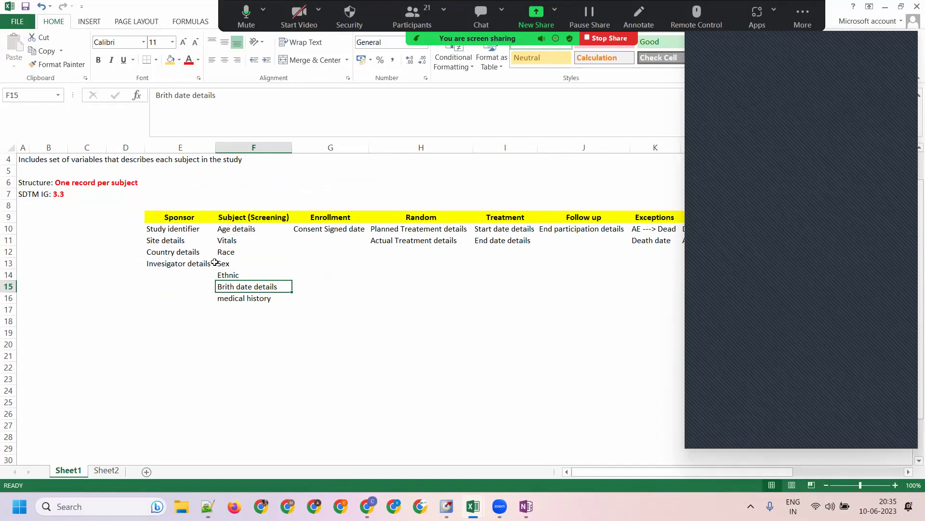
left_click(245, 241)
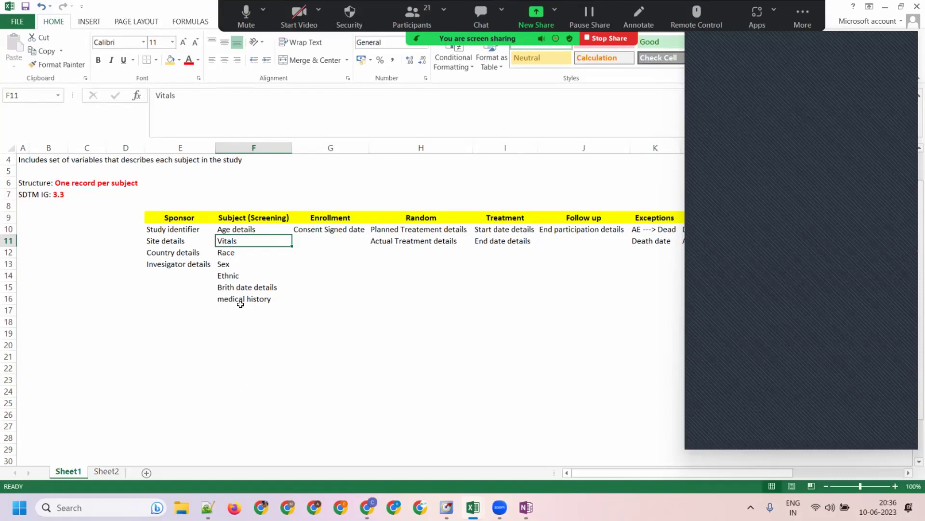
left_click(233, 264)
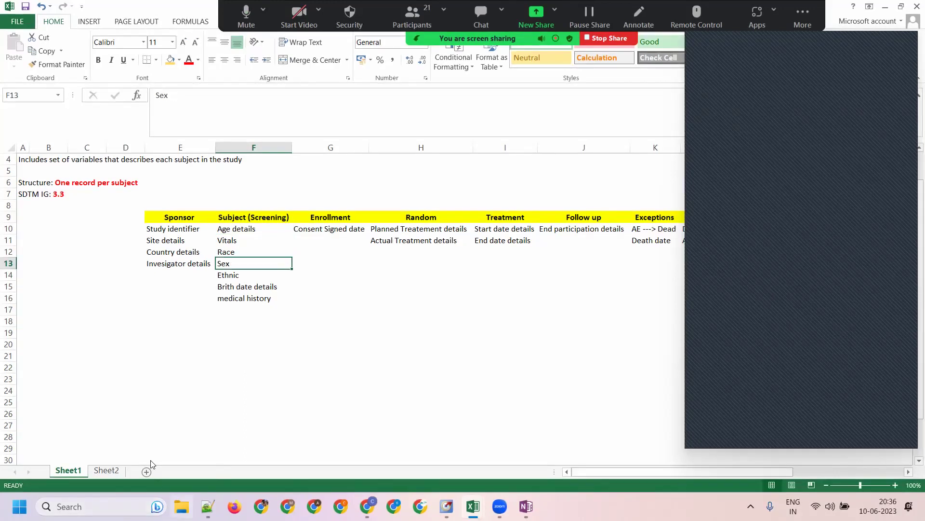
left_click(181, 333)
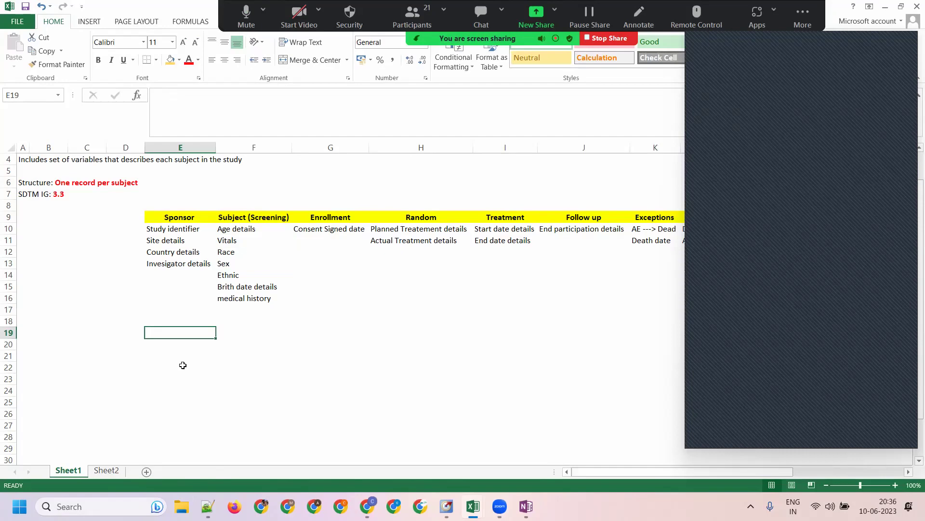
On Sheet2, add the variable SEX in row 12 with the label "Sex" and the data type CHAR.
left_click(112, 475)
left_click(178, 346)
left_click(127, 287)
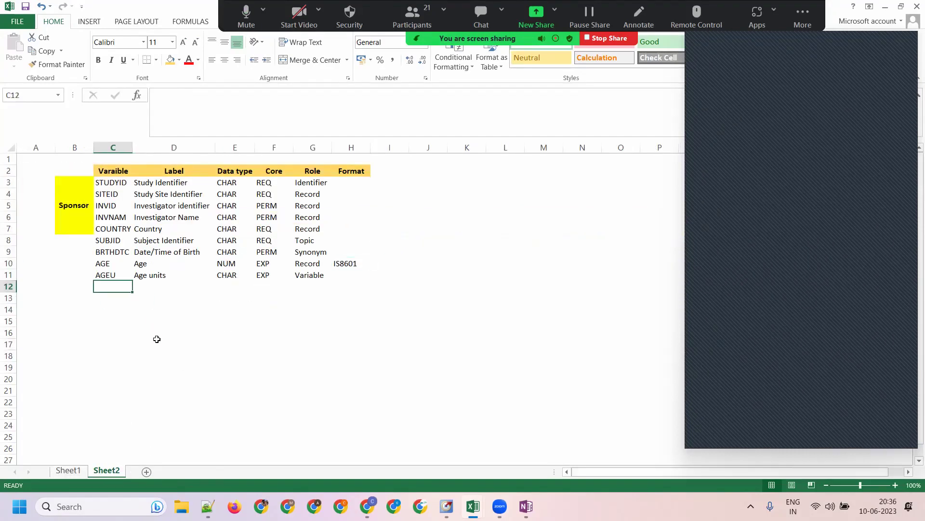
type("SEX")
key("Tab")
type("S")
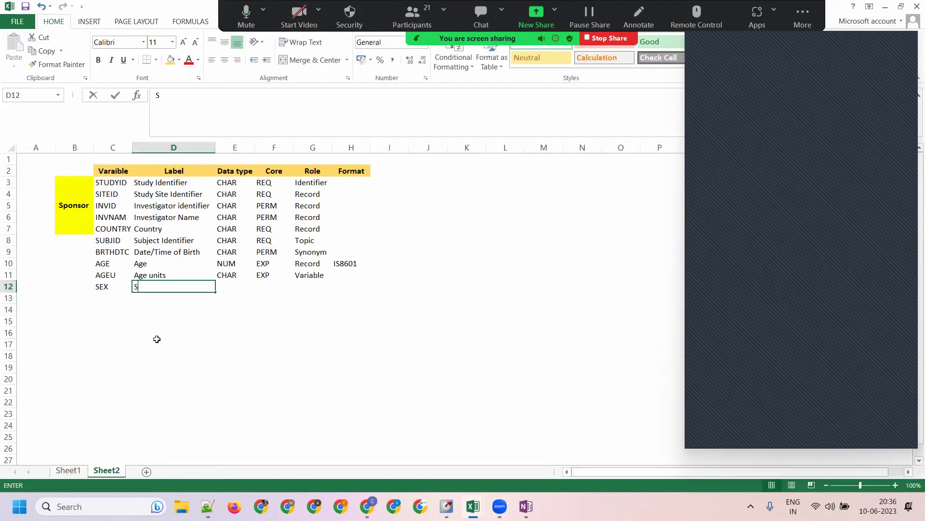
type("ex")
key("Tab")
type("CHAR")
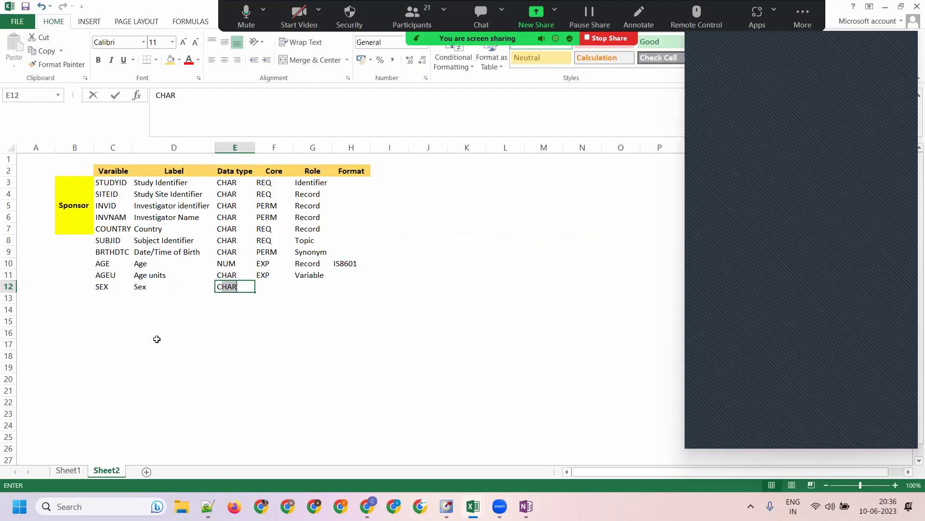
key("Tab")
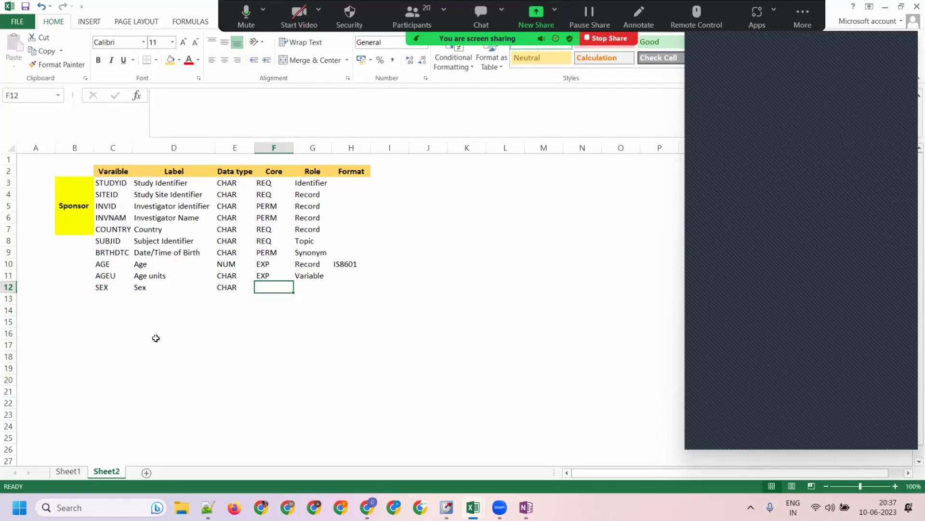
Set the core of SEX to REQ and its role to Record.
type("REQ")
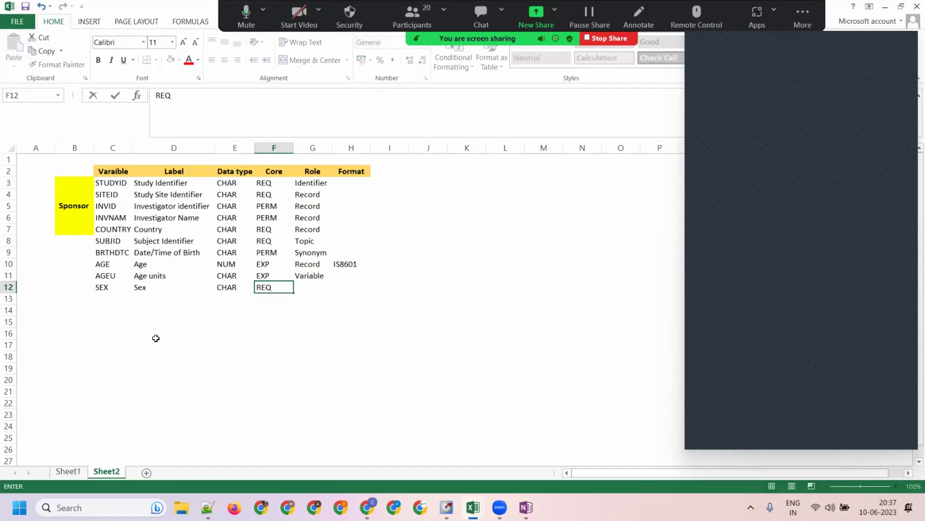
key("Tab")
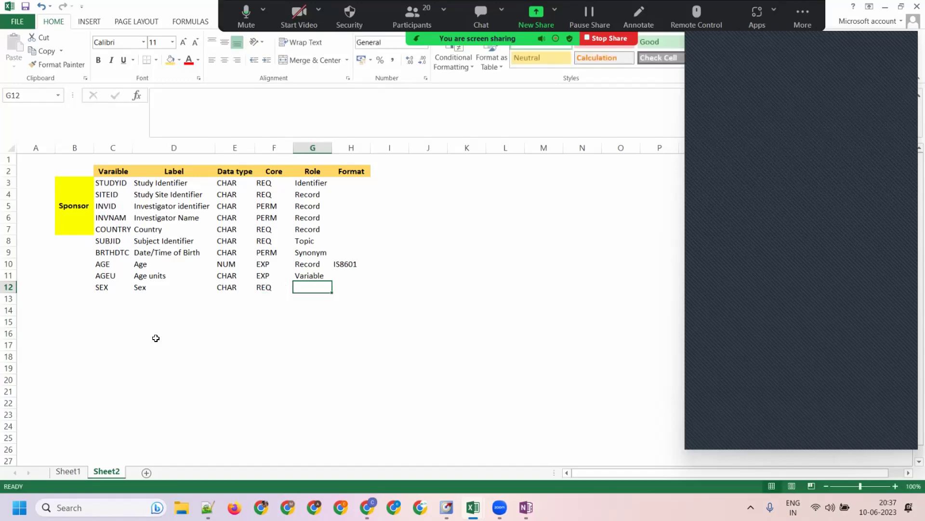
type("Record")
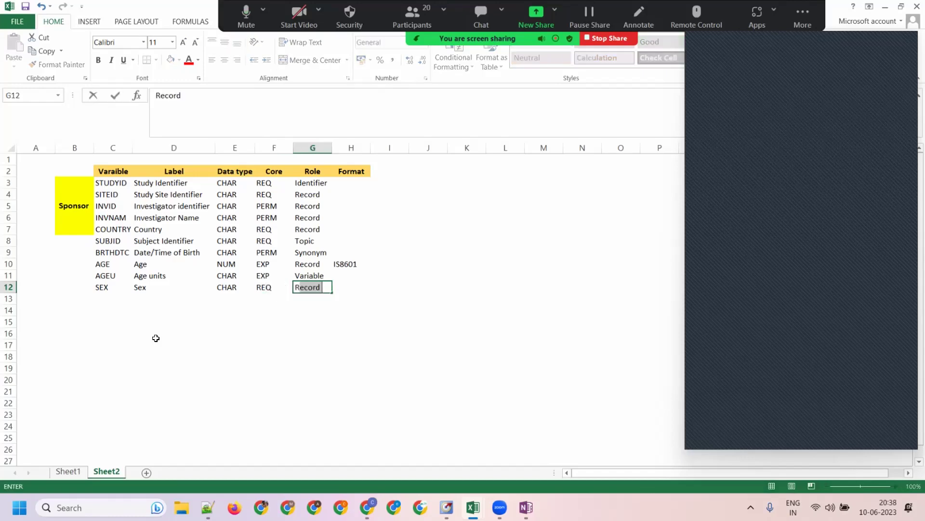
key("Tab")
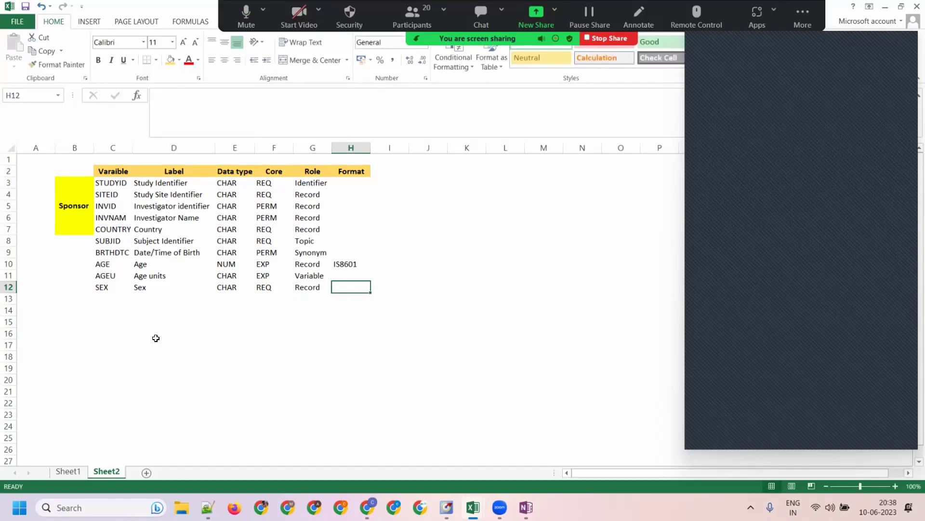
Extend the header in H2 to "Format / Code List" and fit column H to its width.
left_click(358, 172)
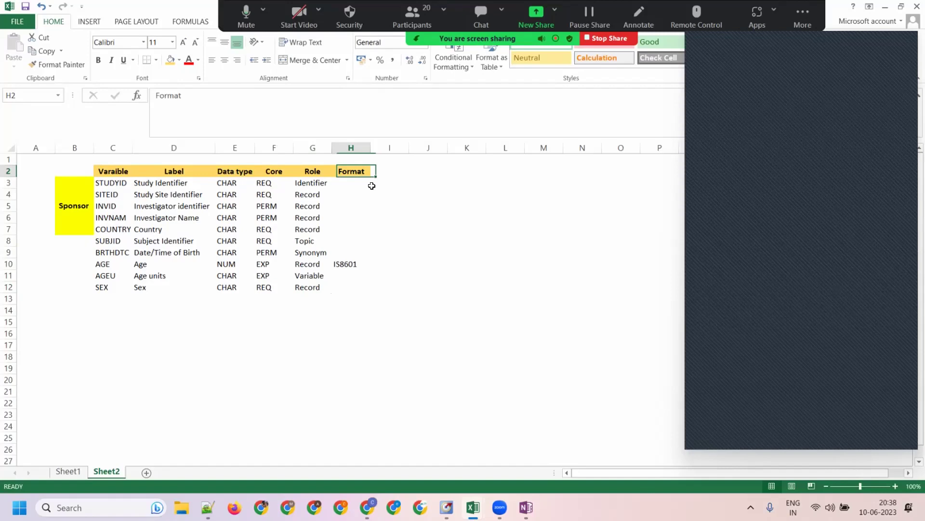
left_click(243, 102)
type("/ C")
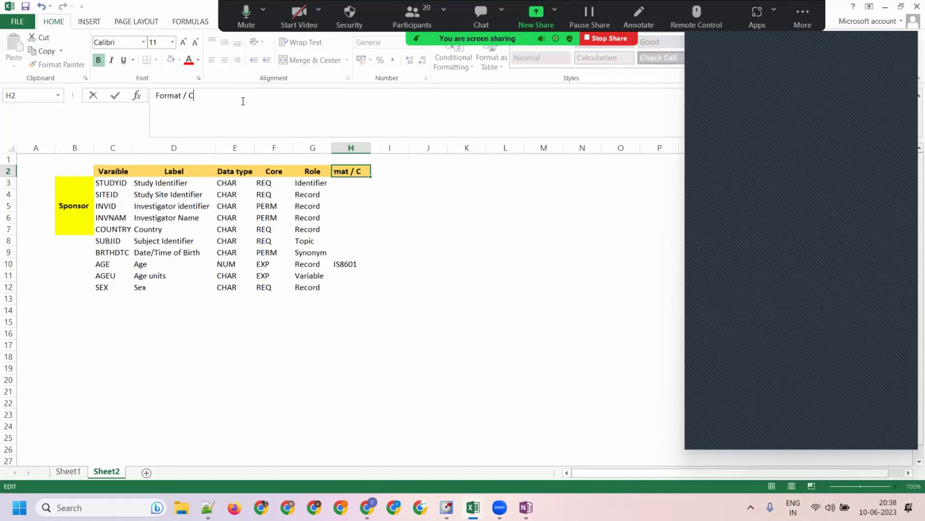
type("ode List")
key("Return")
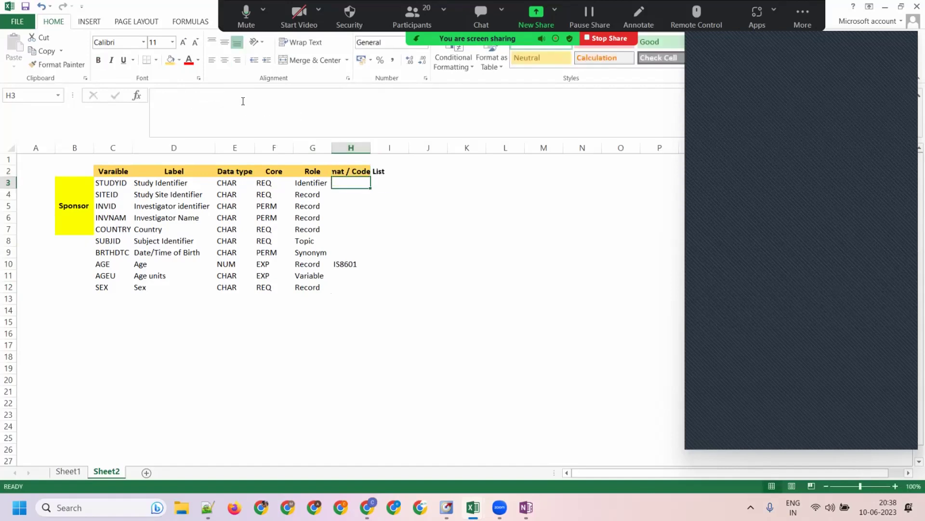
double_click(371, 145)
Enter "F M U UNDIFFERENTIATED" as the code list for SEX in cell H12.
left_click(346, 296)
key("Up")
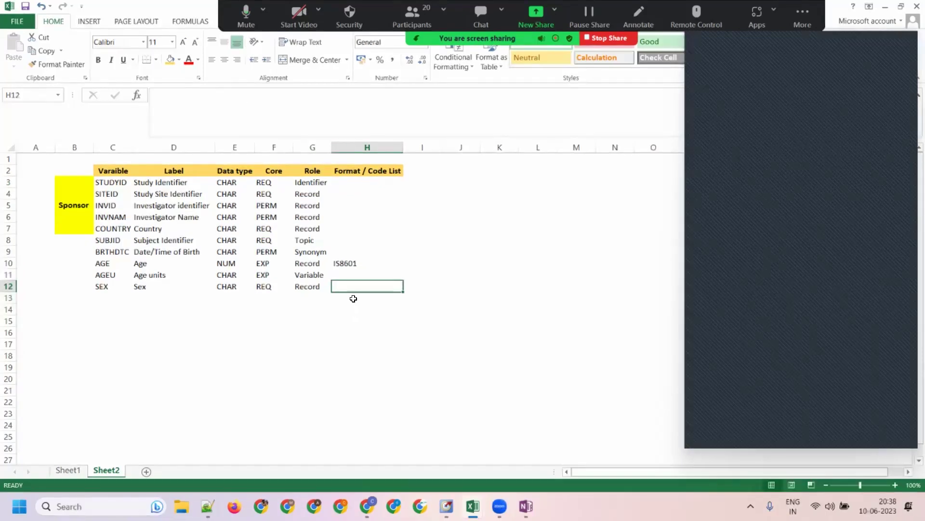
type("F")
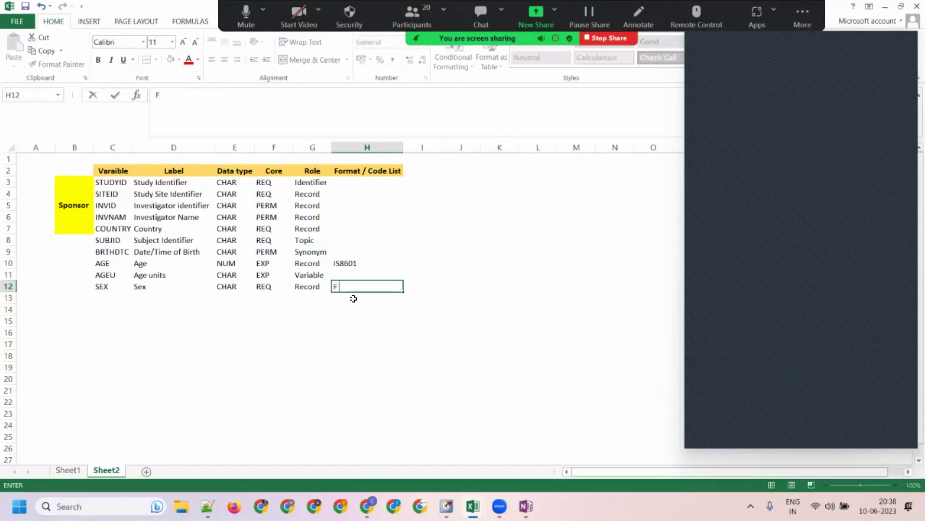
type(" M U UNDIFFERENTITA")
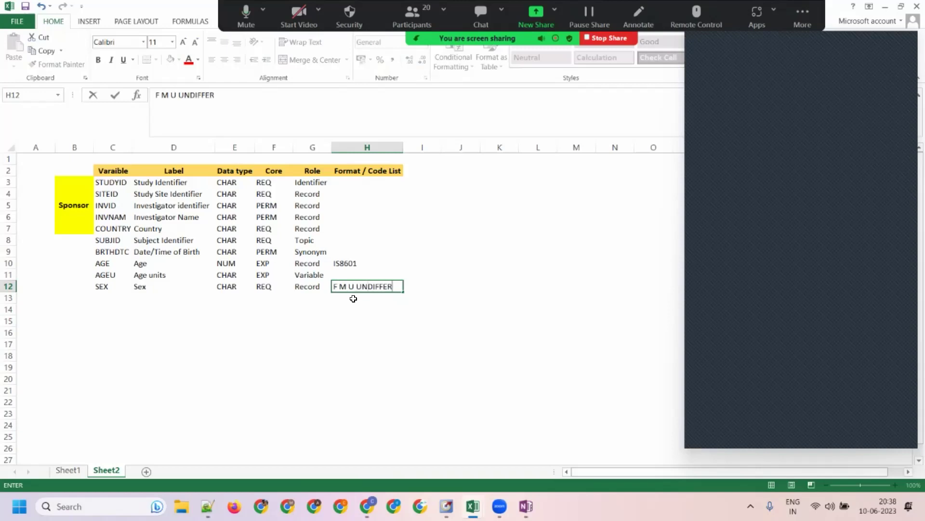
key("BackSpace")
key("BackSpace")
type("ATESD")
key("BackSpace")
key("BackSpace")
type("D")
key("Tab")
Separate the SEX codes with slashes as "F/ M/ U/ UNDIFFERENTIATED" and widen column H to fit them.
left_click(356, 288)
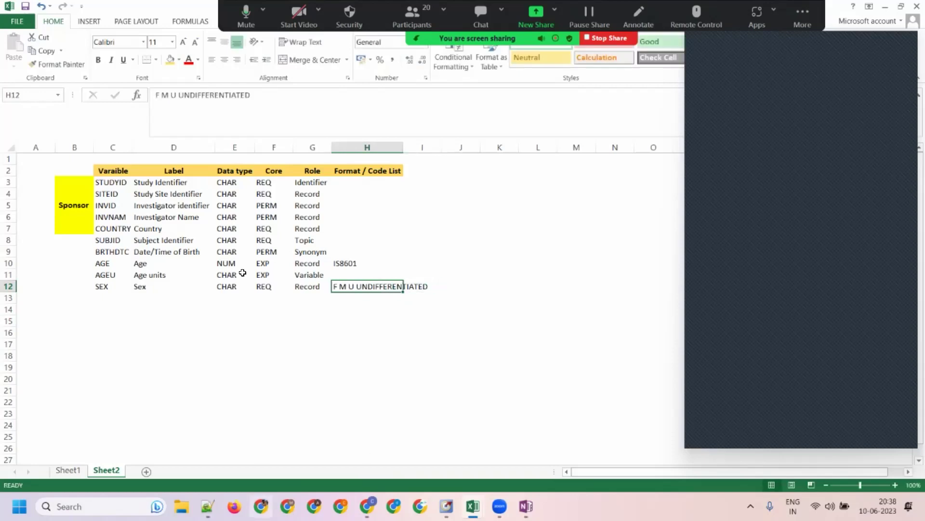
left_click(159, 95)
type("/")
left_click(172, 95)
type("/")
left_click(184, 95)
type("/")
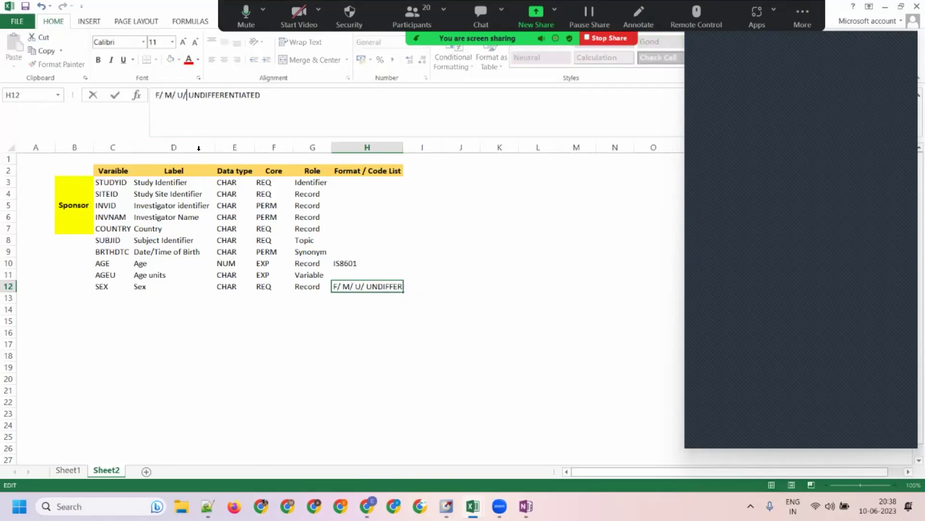
key("Tab")
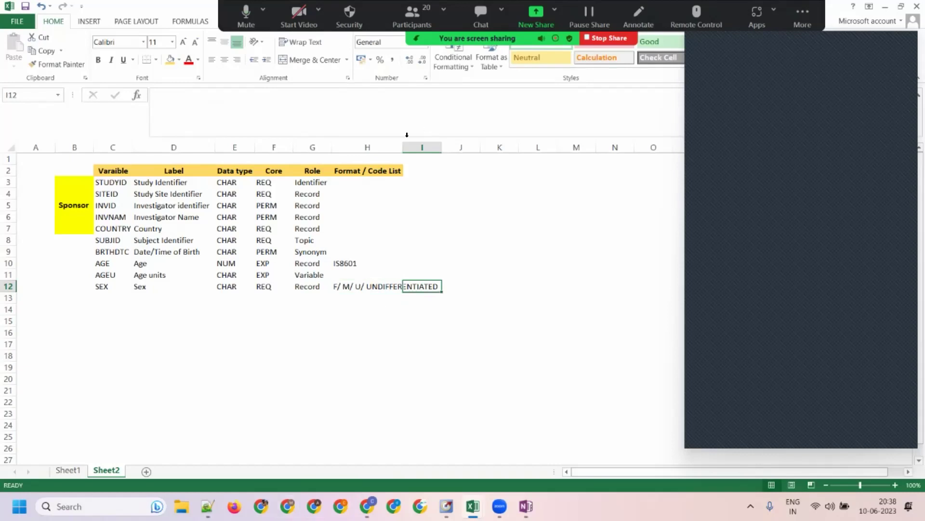
double_click(404, 145)
left_click(379, 274)
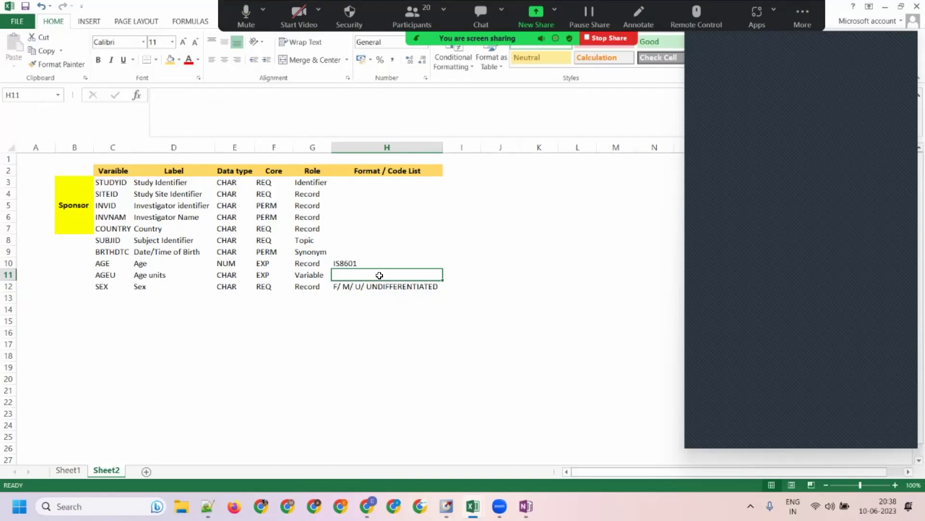
left_click(364, 286)
double_click(181, 95)
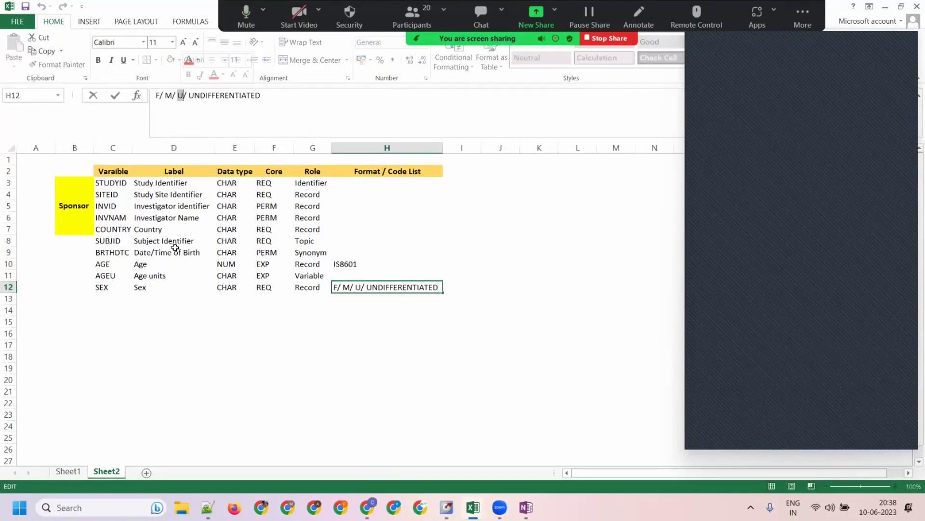
left_click(389, 357)
key("Up")
key("Up")
key("Up")
key("Left")
key("Left")
key("Up")
key("Up")
left_click_drag(320, 286, 490, 283)
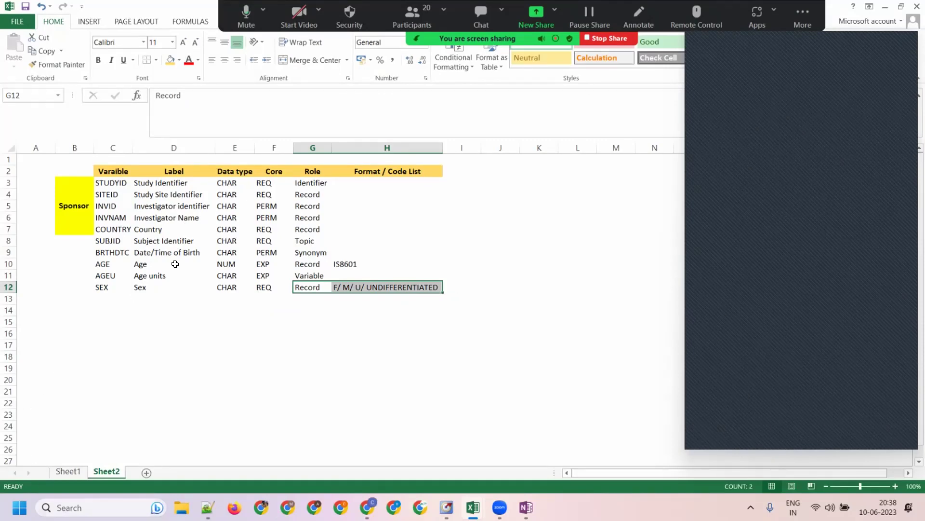
left_click(147, 288)
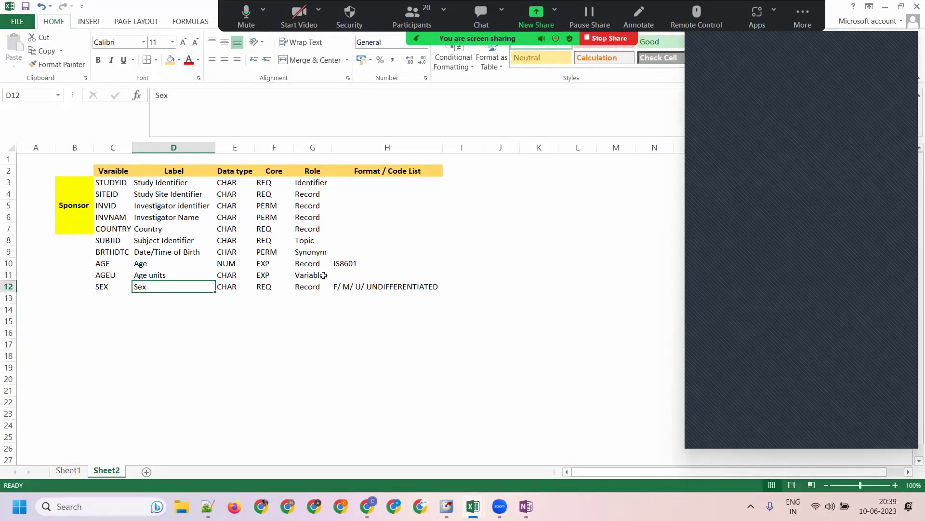
left_click(397, 171)
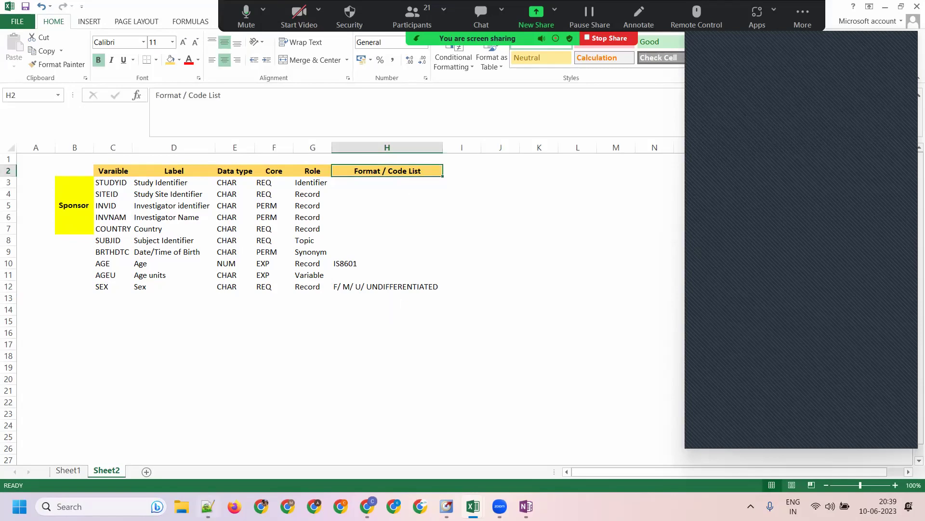
scroll(306, 473, "down", 1)
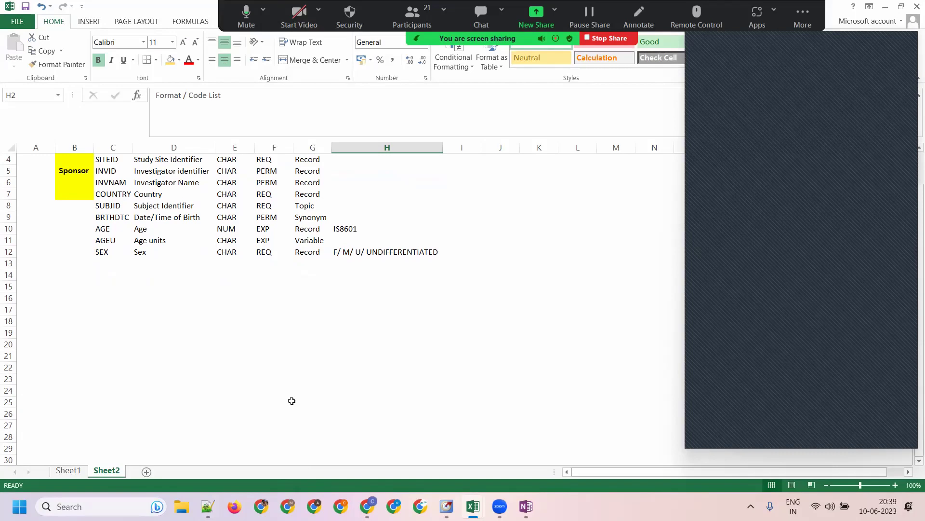
scroll(291, 401, "up", 1)
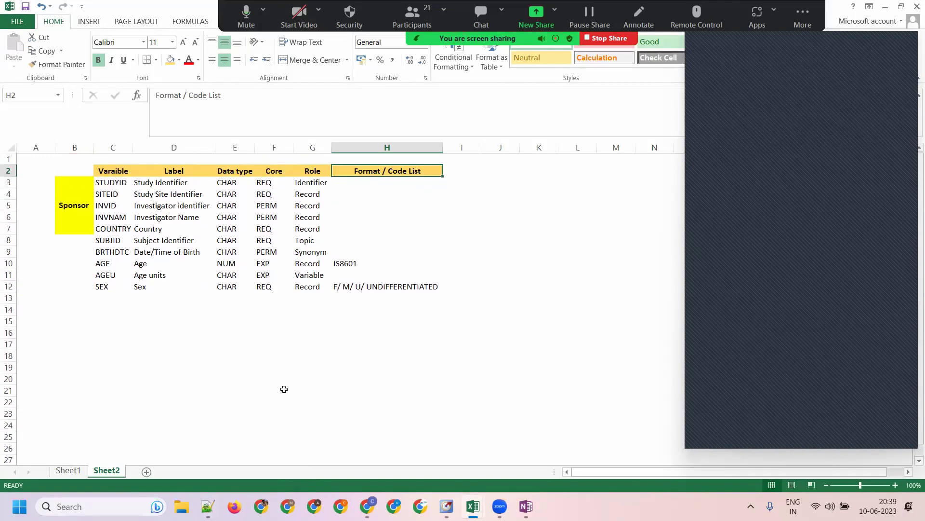
Add the variable RACE in row 13 with the label "Race" and data type CHAR.
left_click(102, 301)
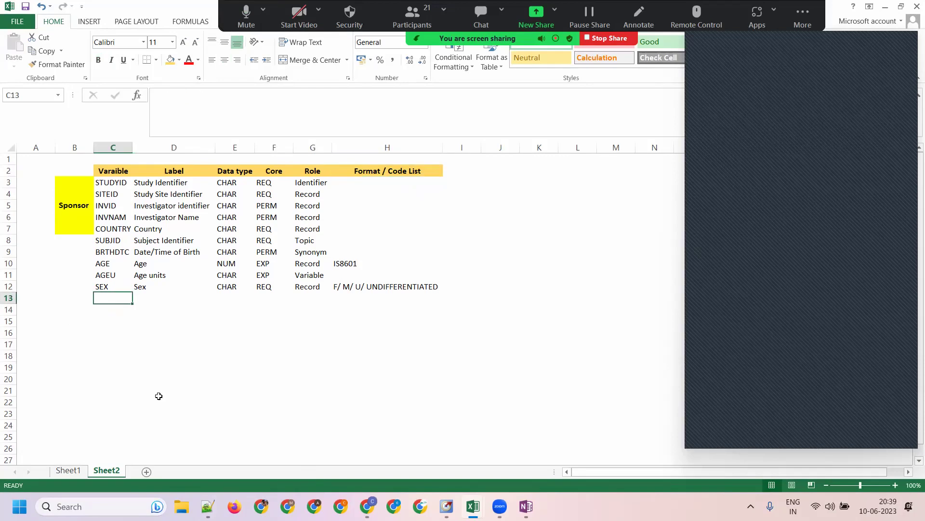
left_click(68, 471)
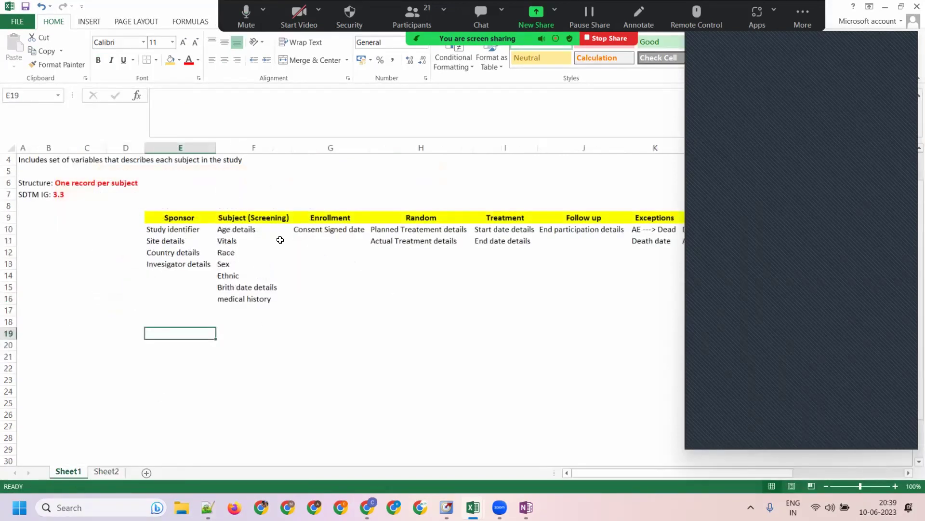
key("Down")
key("ctrl+c")
left_click(107, 472)
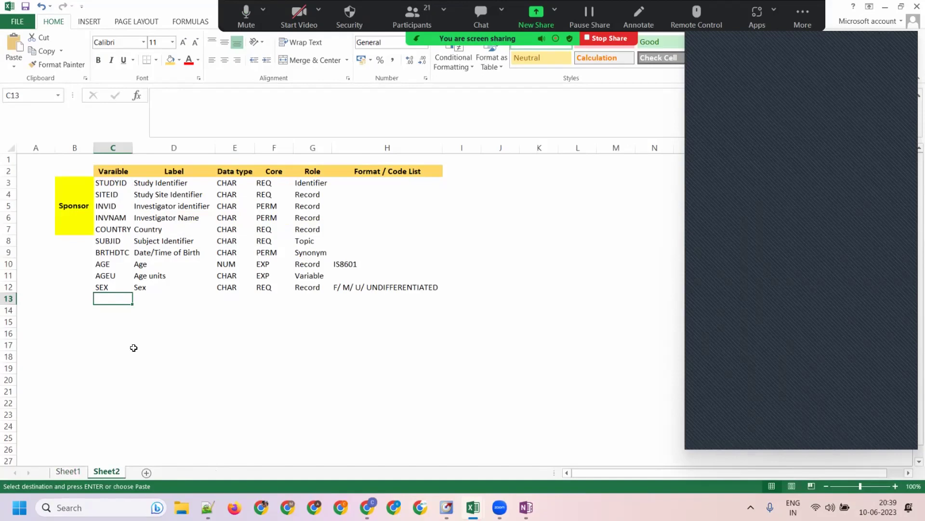
type("RACE")
key("Tab")
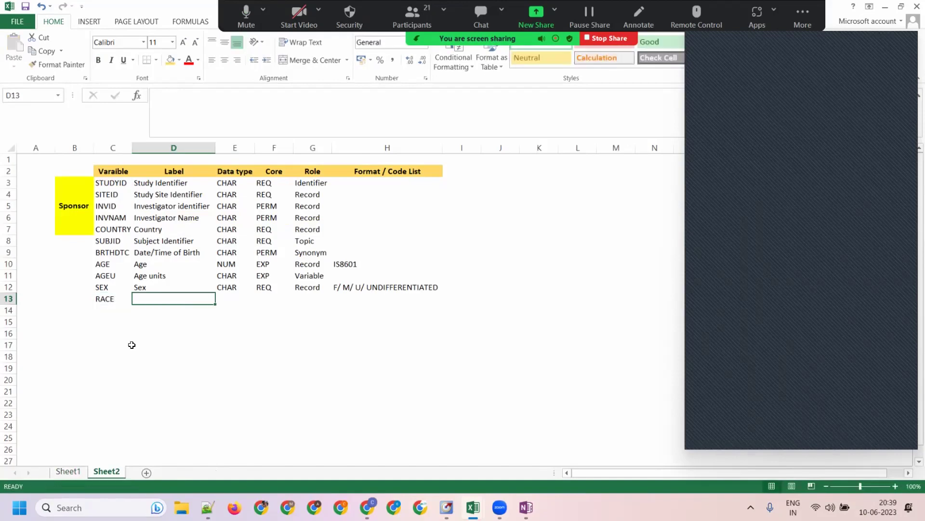
type("Race")
key("Tab")
type("CHA")
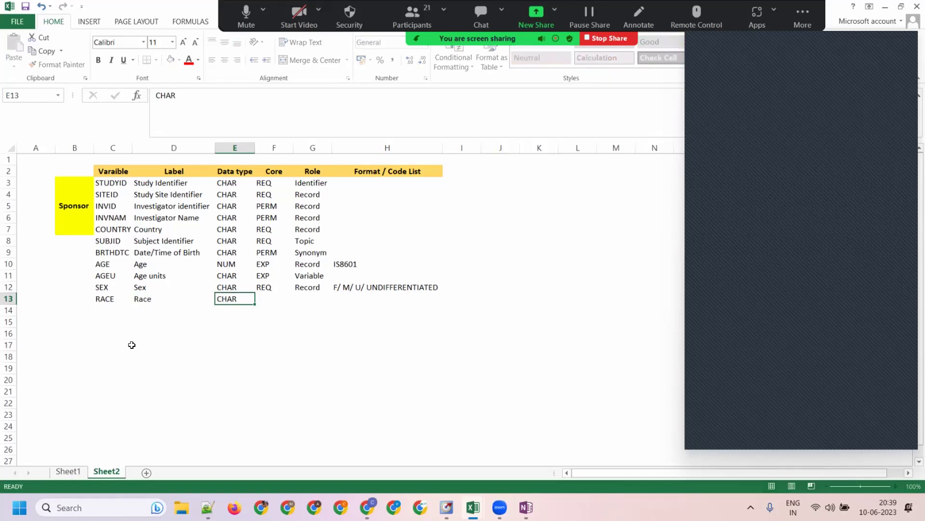
key("Tab")
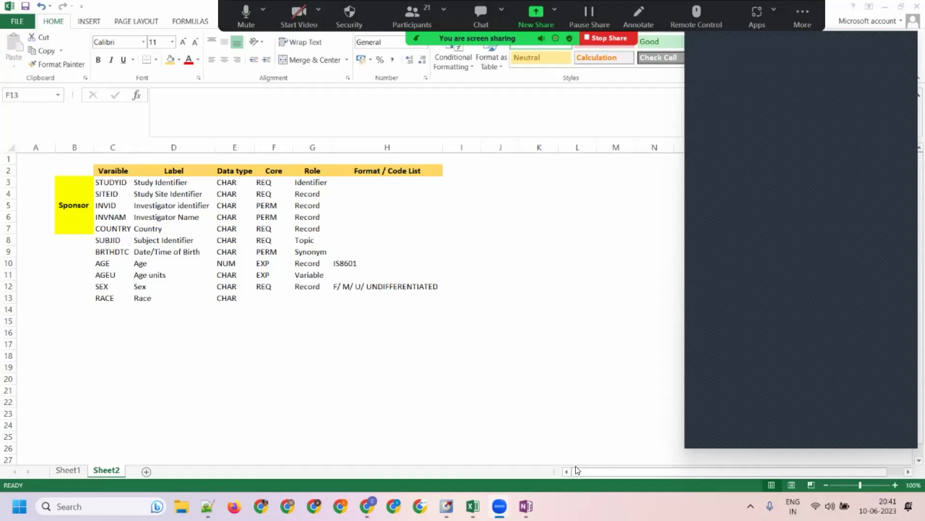
Set the core of RACE to EXP and its role to Record.
left_click(262, 298)
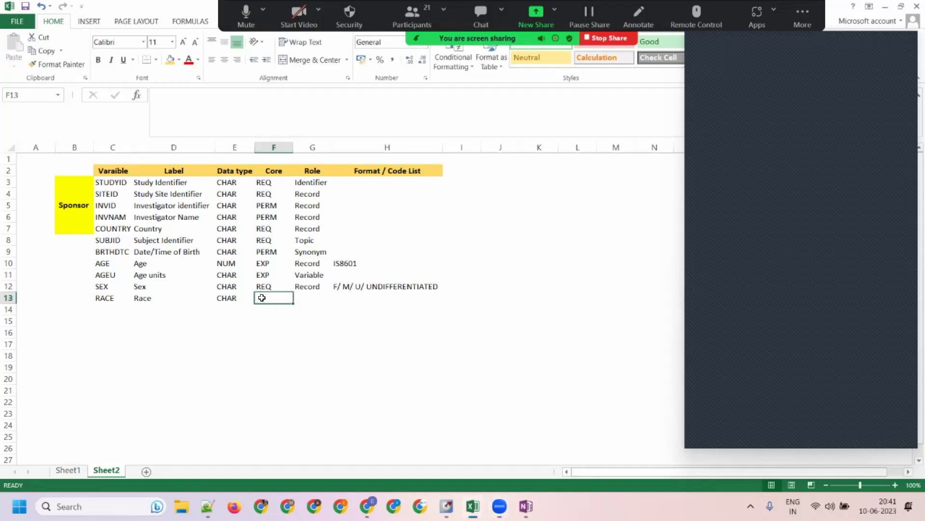
type("EXP")
key("Tab")
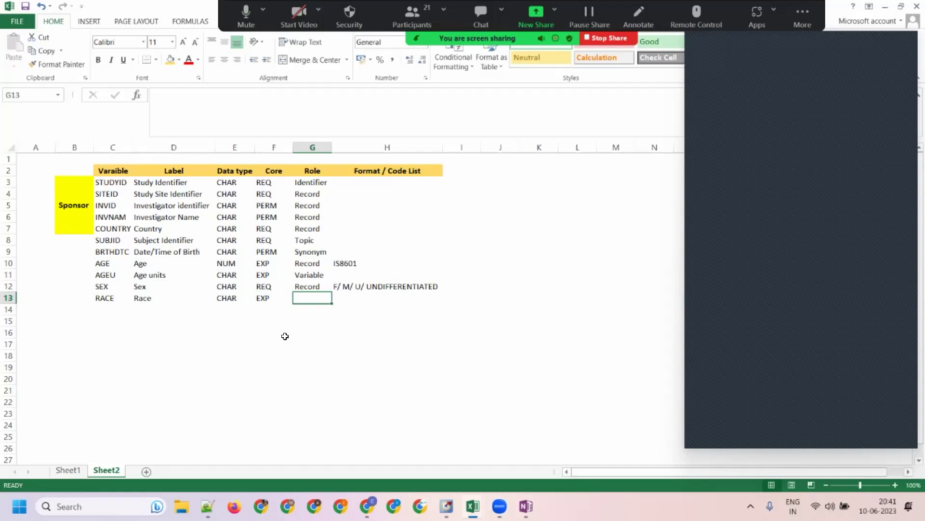
type("Record")
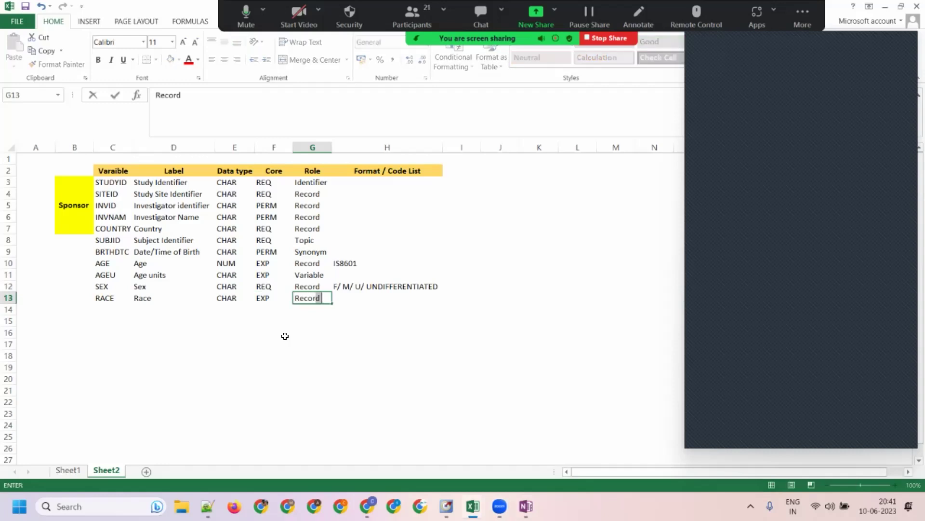
key("Tab")
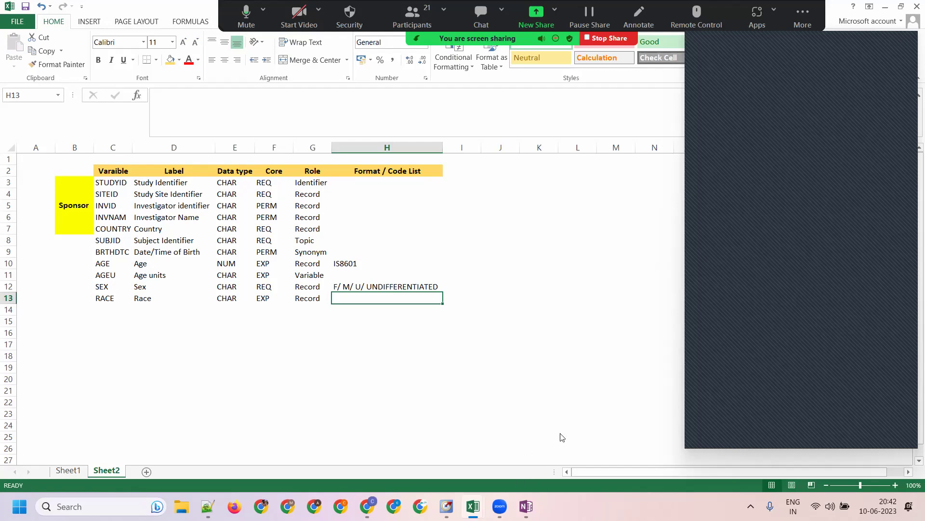
Switch to OneNote and look through the SDTM Guidelines, Domain Information and Demographics (DM) notes.
key("alt+Tab")
scroll(221, 268, "up", 1)
scroll(190, 268, "down", 15)
scroll(133, 192, "down", 6)
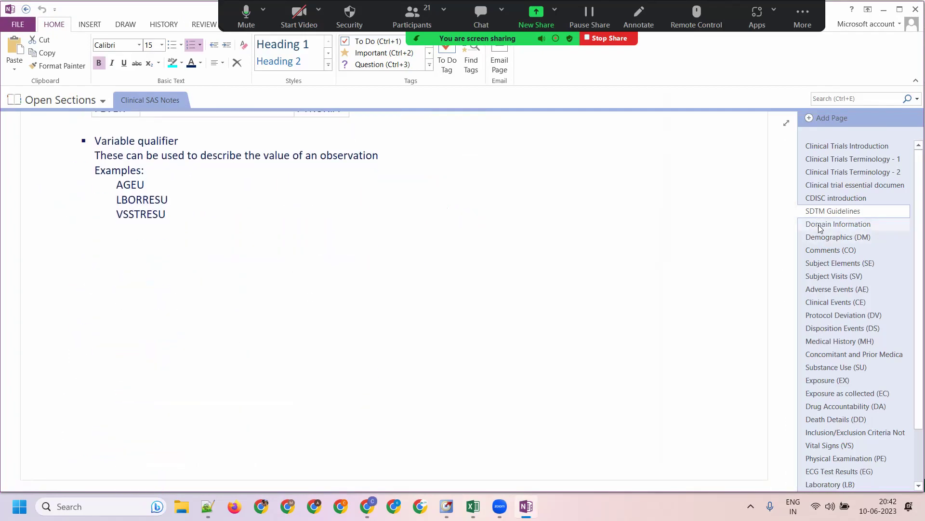
left_click(819, 225)
scroll(451, 316, "down", 15)
scroll(451, 315, "down", 3)
left_click(838, 236)
scroll(151, 318, "down", 5)
scroll(151, 318, "down", 10)
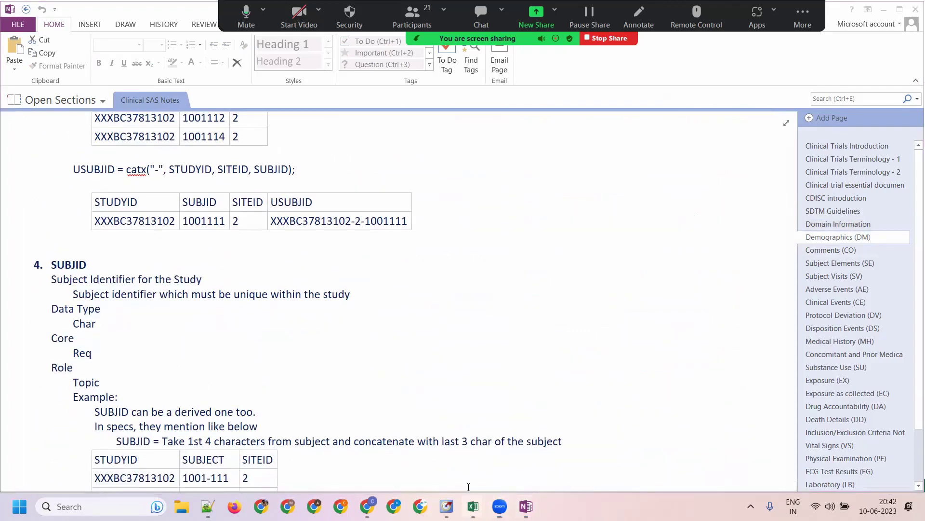
Compare the listed variables and Sheet1's subject screening items in Excel with the Demographics (DM) notes in OneNote.
mouse_move(473, 506)
left_click(410, 448)
left_click_drag(121, 180, 110, 263)
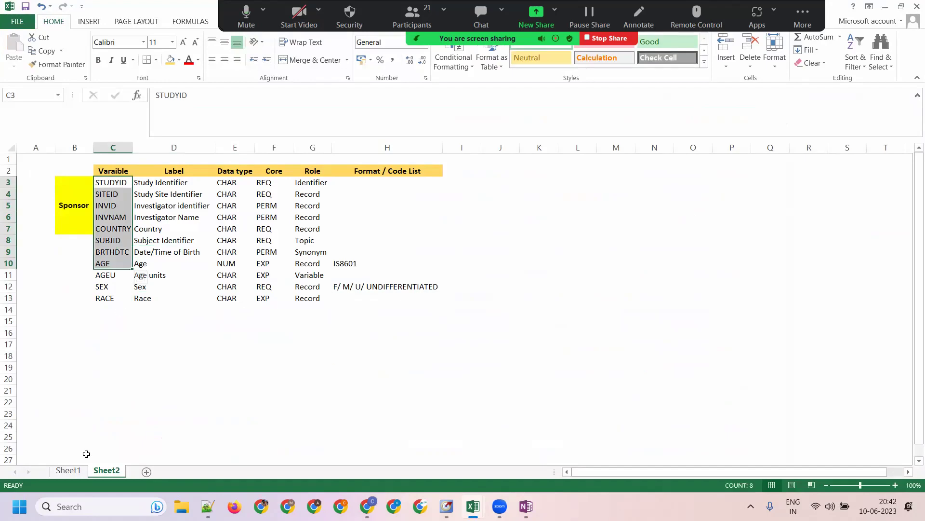
left_click(68, 470)
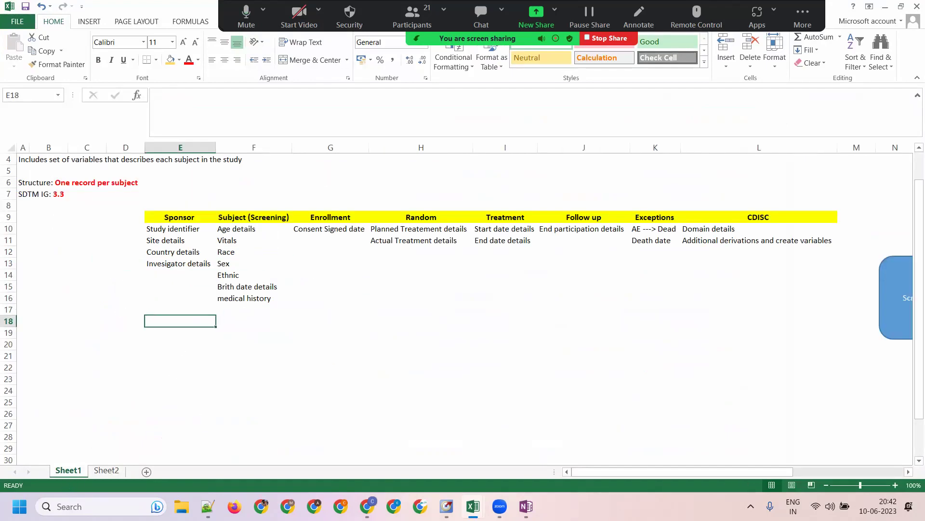
left_click(526, 506)
scroll(210, 451, "down", 15)
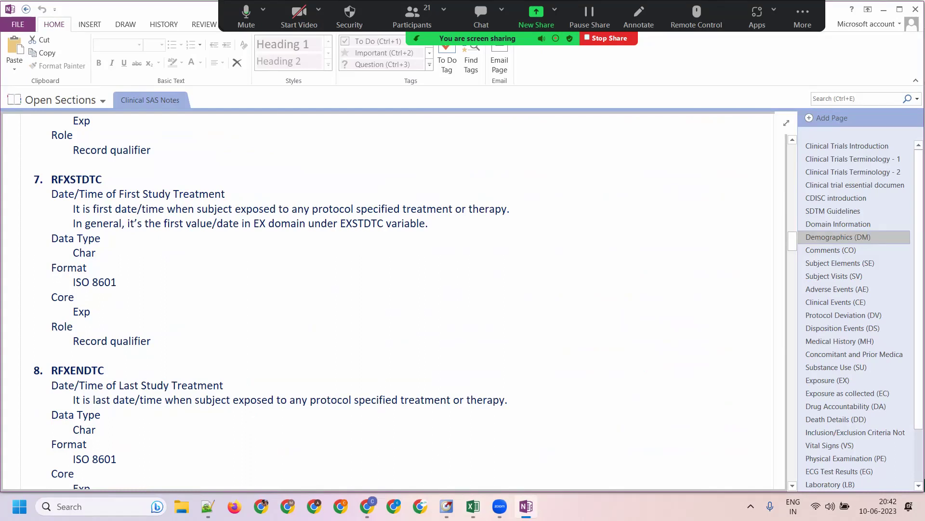
mouse_move(473, 506)
left_click(376, 448)
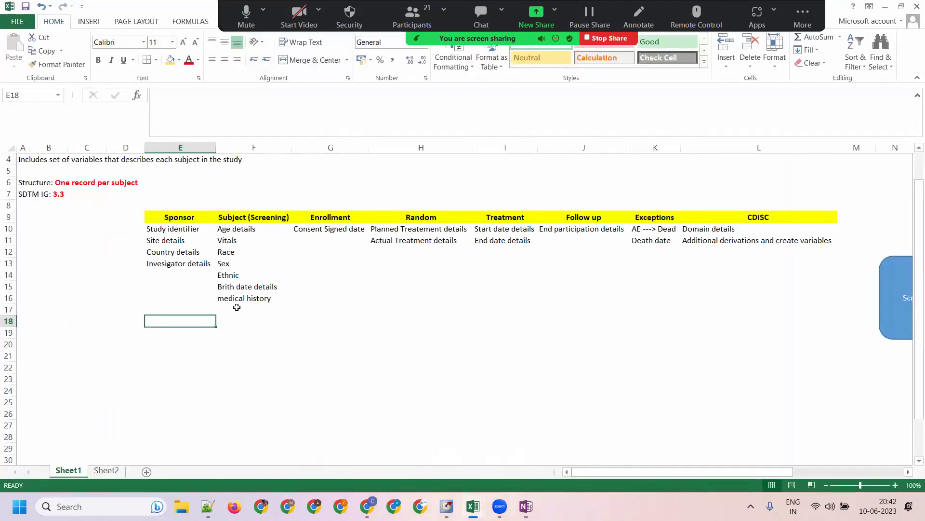
Add the variable ETHNIC in row 14 of Sheet2 with the label "Ethnicity" and data type CHAR.
left_click(107, 469)
left_click(198, 351)
left_click(114, 309)
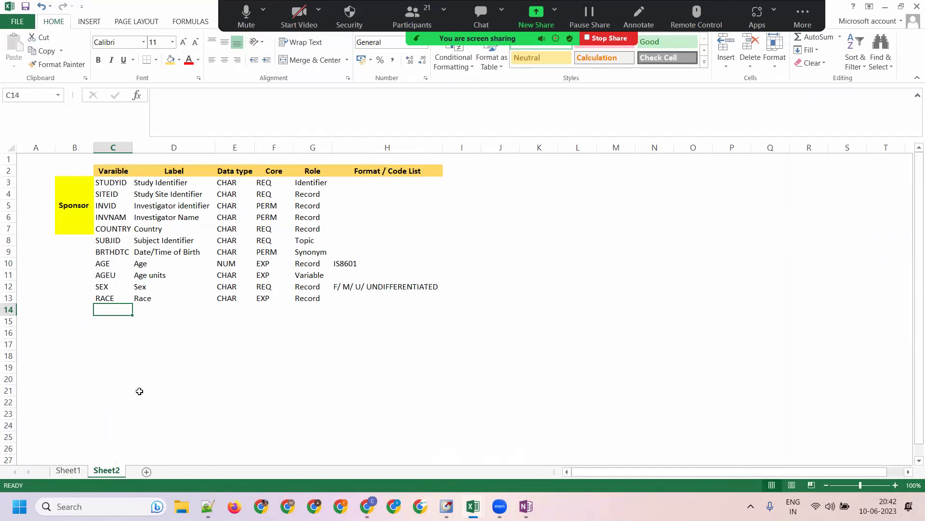
type("ETHNIC")
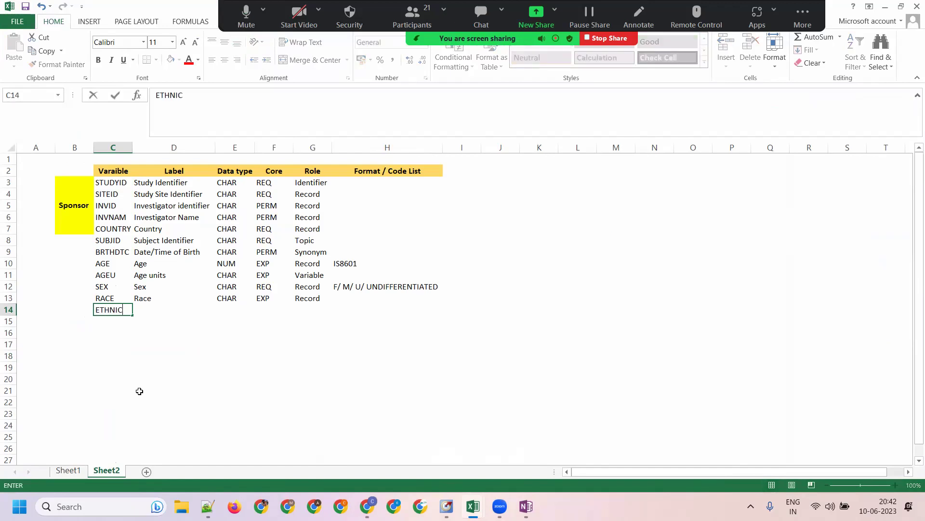
key("Tab")
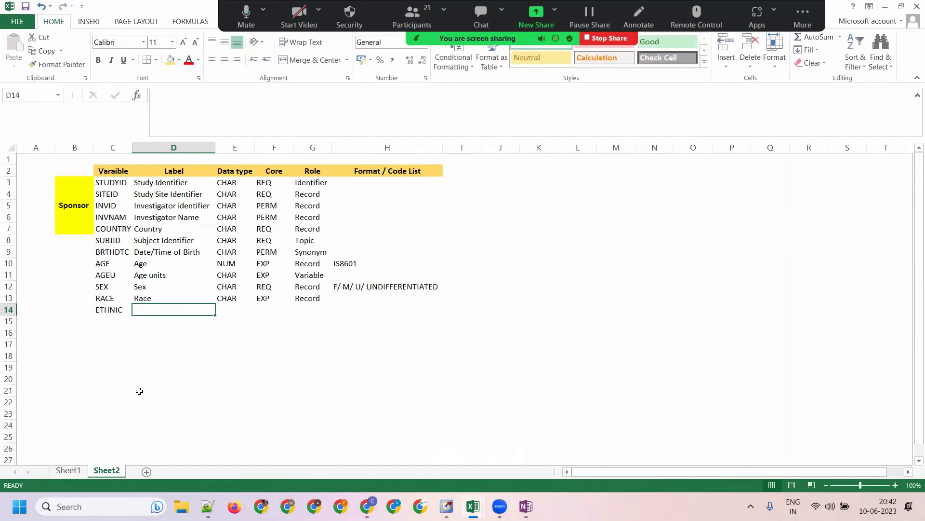
type("Ethnicity")
key("Tab")
type("CHA")
key("Tab")
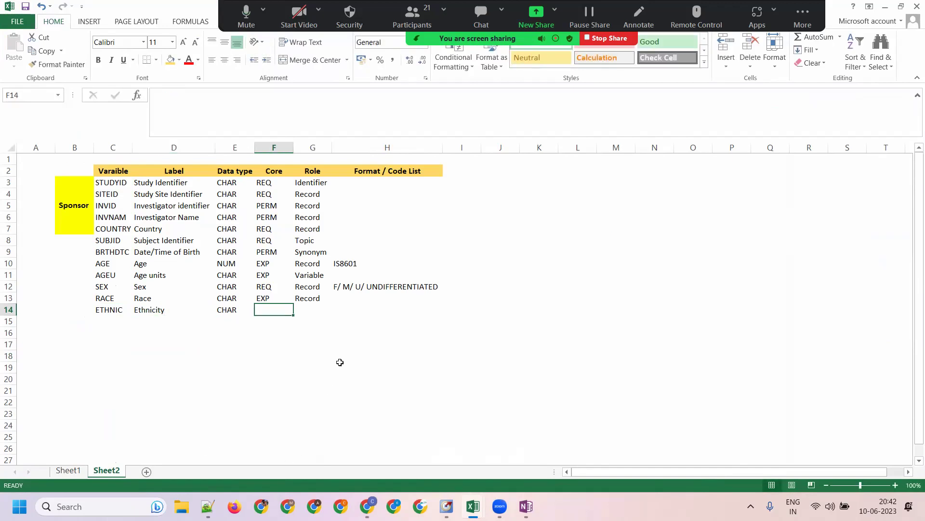
Enter "CT" as the code list for RACE in cell H13.
left_click(358, 298)
type("CT")
key("Return")
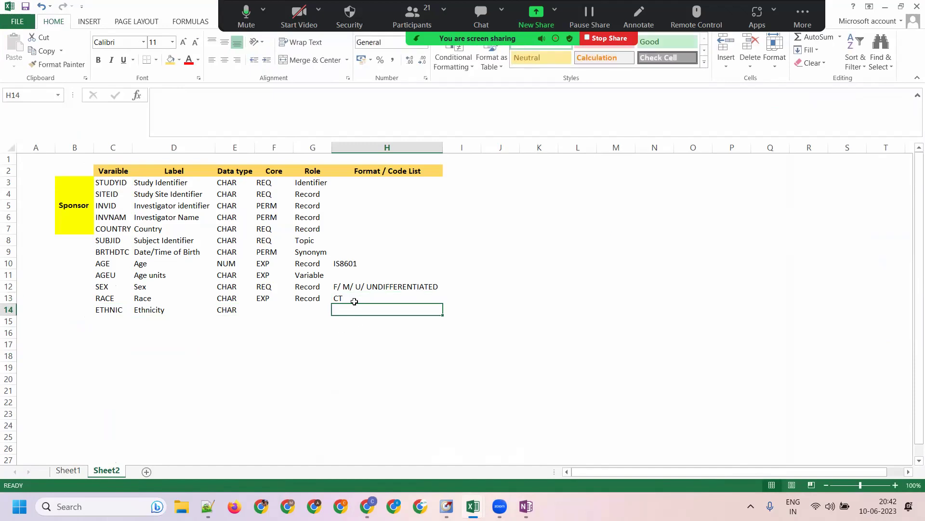
Replace the code list entry for RACE with "Follow Controlled Terminology".
double_click(354, 298)
key("BackSpace")
key("BackSpace")
type("Follow")
type(" DEM")
key("BackSpace")
key("BackSpace")
key("BackSpace")
type("Con")
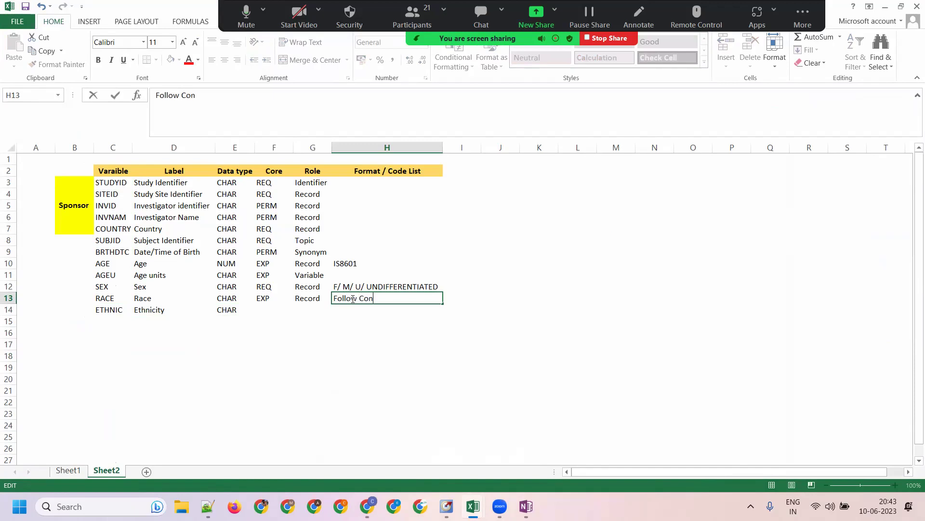
type("trolled Terminol")
key("BackSpace")
key("BackSpace")
type("lo")
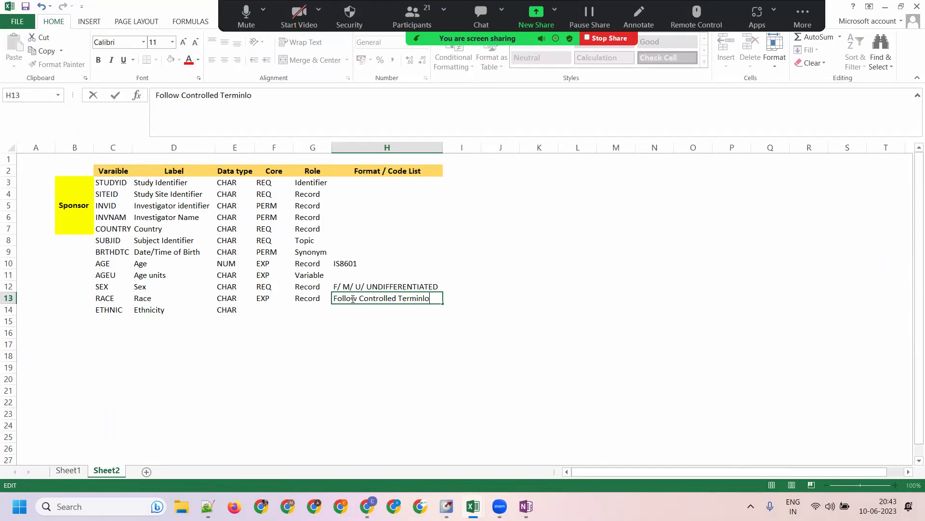
key("BackSpace")
type("ology")
key("Return")
Enter "Follow Controlled Terminology" as the code list for ETHNIC in cell H14.
left_click(265, 308)
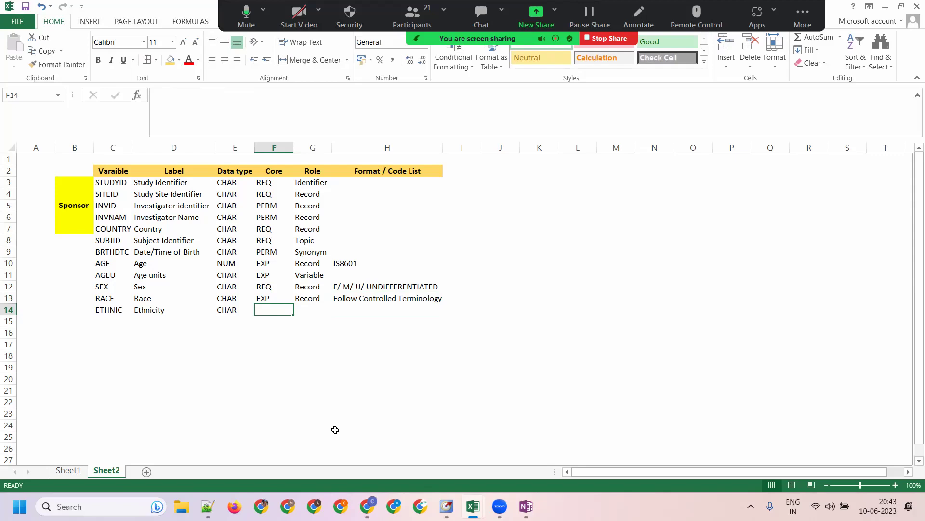
key("Right")
key("Right")
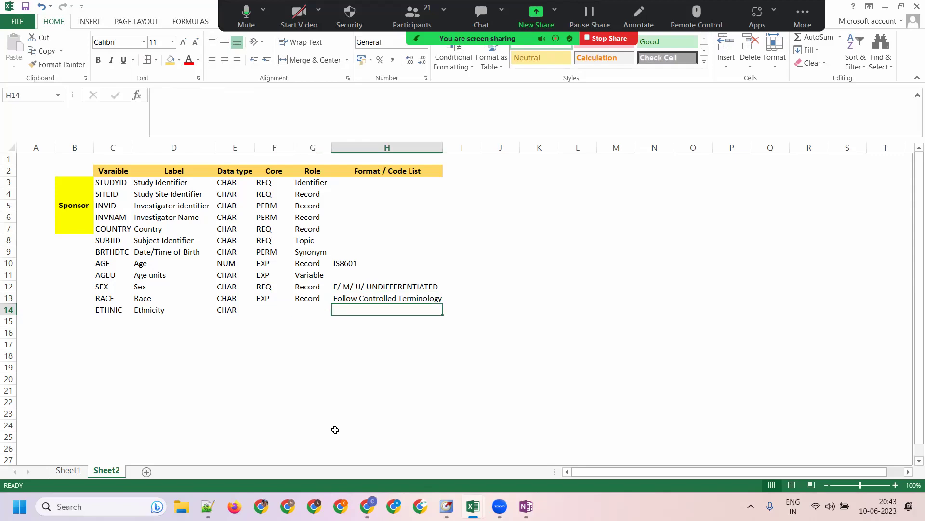
type("Follow Controlled Terminology")
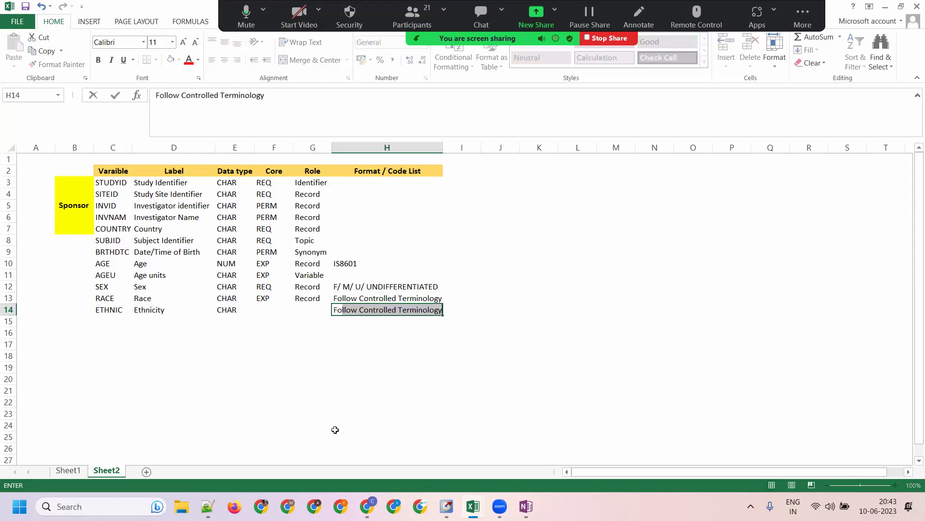
key("Tab")
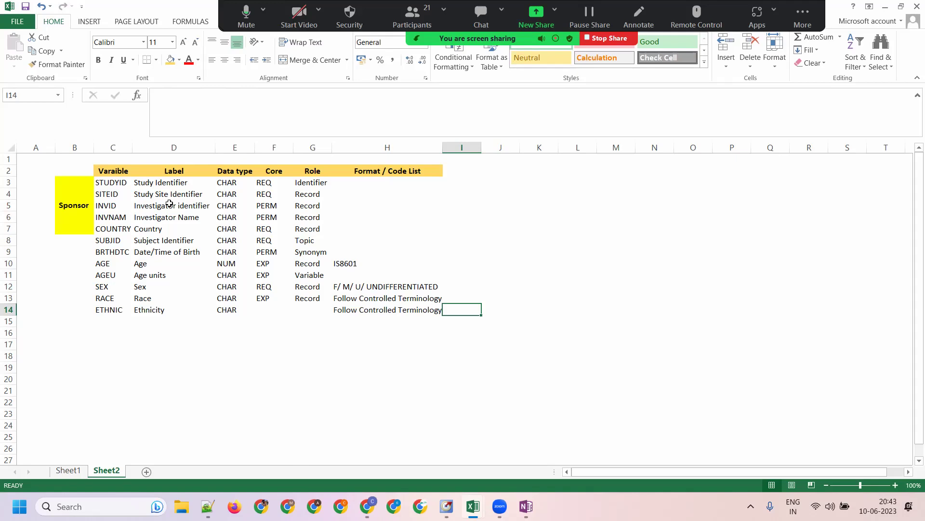
Set the core of ETHNIC to PERM and its role to Record.
left_click(106, 301)
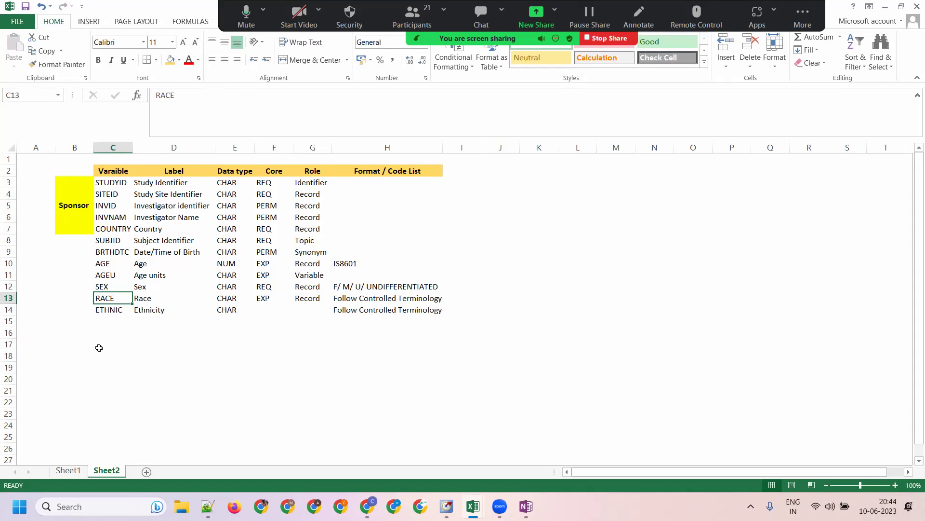
left_click(247, 308)
left_click(276, 307)
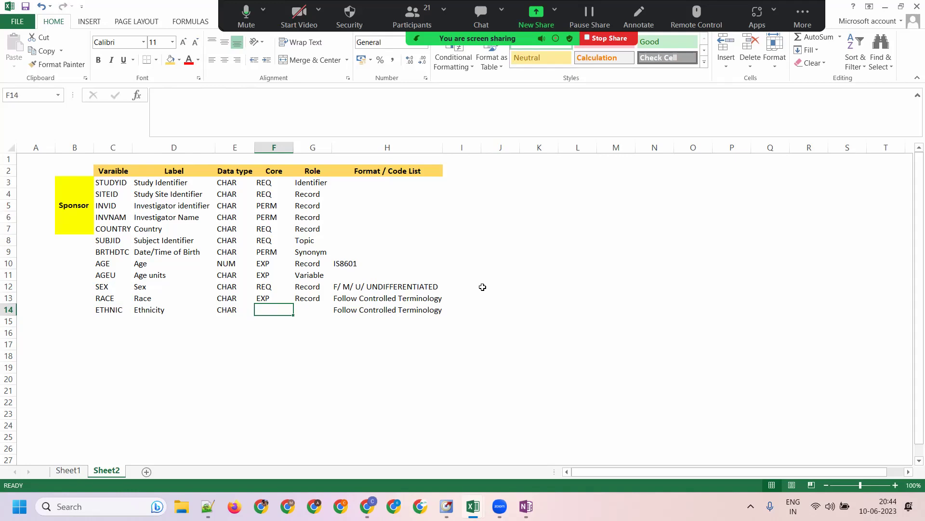
type("PERM")
key("Tab")
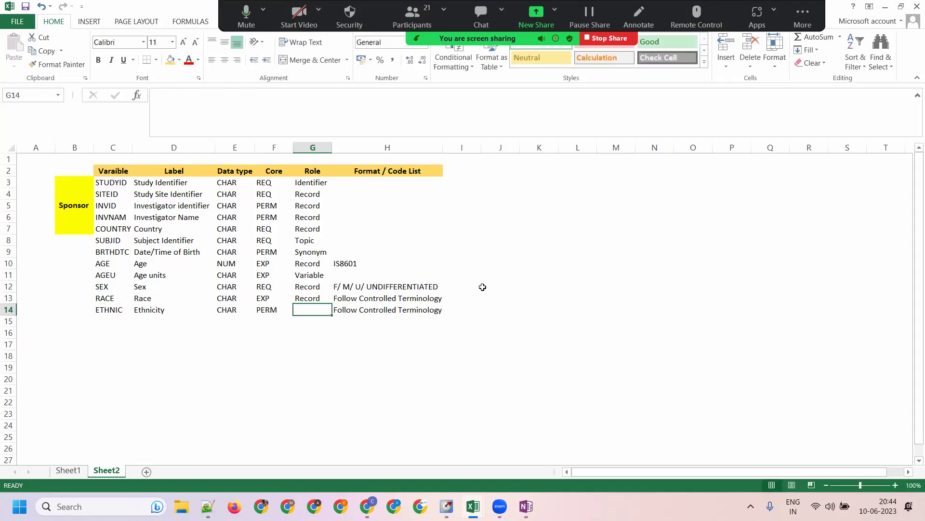
type("Record")
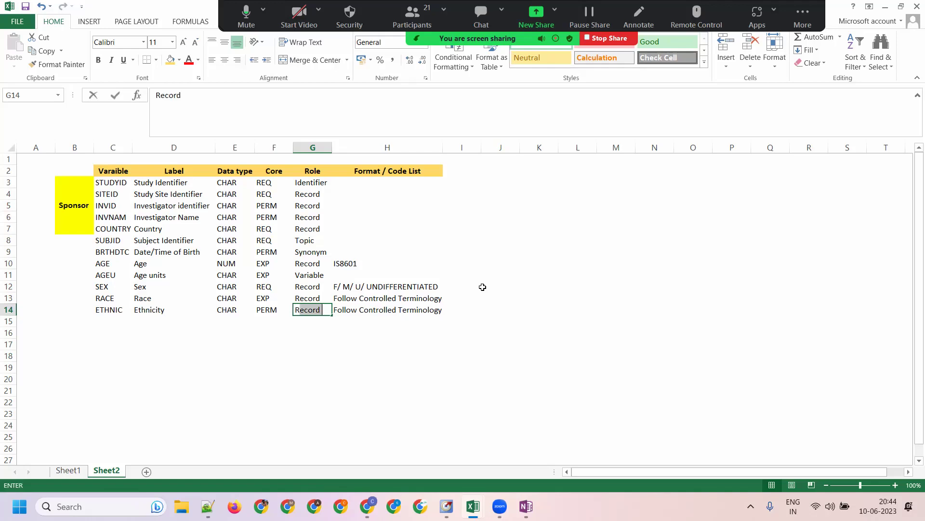
key("Tab")
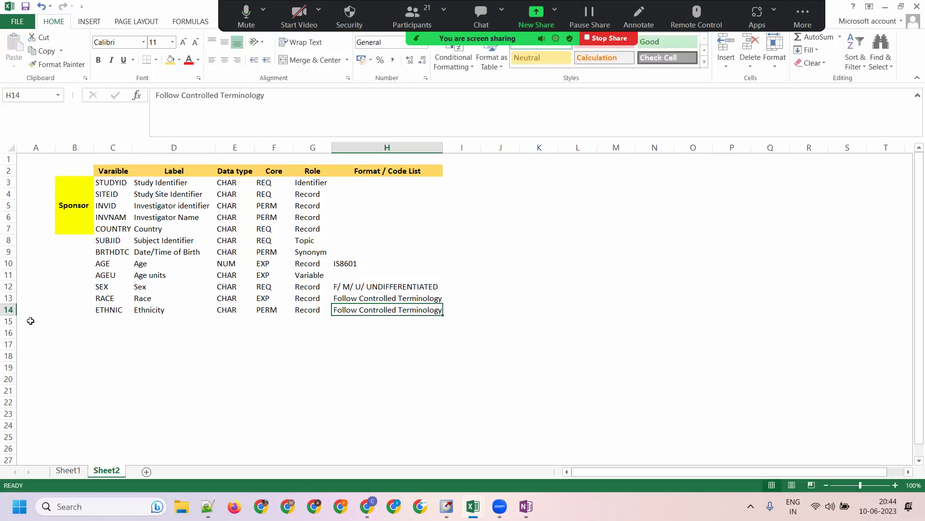
Compare the RACE and ETHNIC rows on Sheet2 with the Subject (Screening) items listed on Sheet1.
left_click(104, 298)
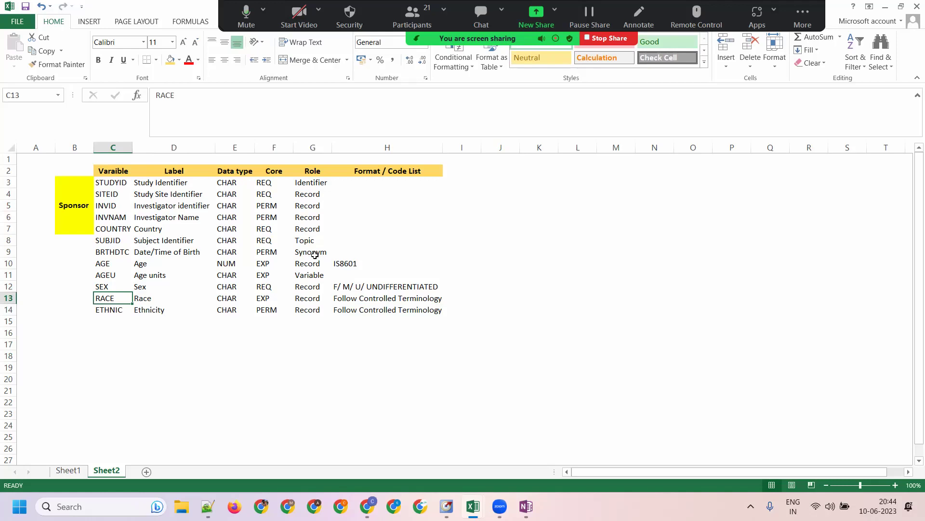
left_click(115, 310)
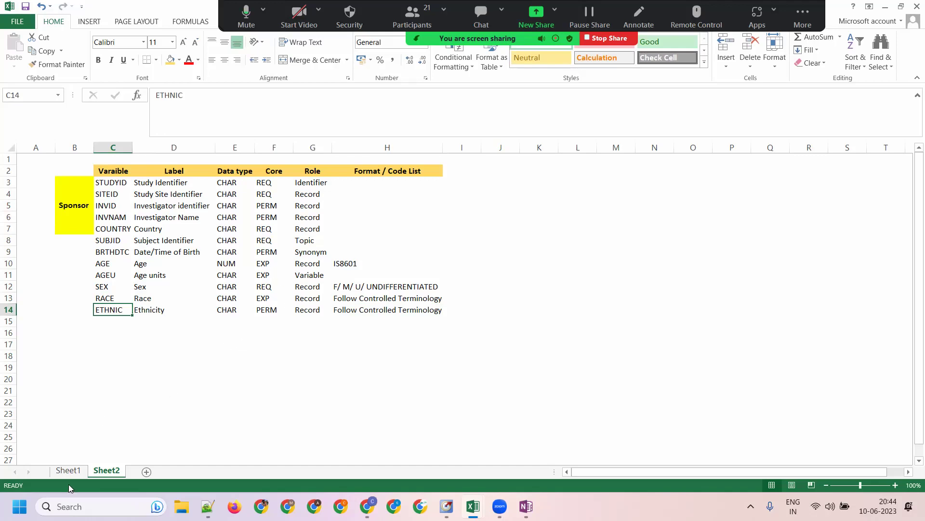
left_click(68, 470)
left_click(269, 345)
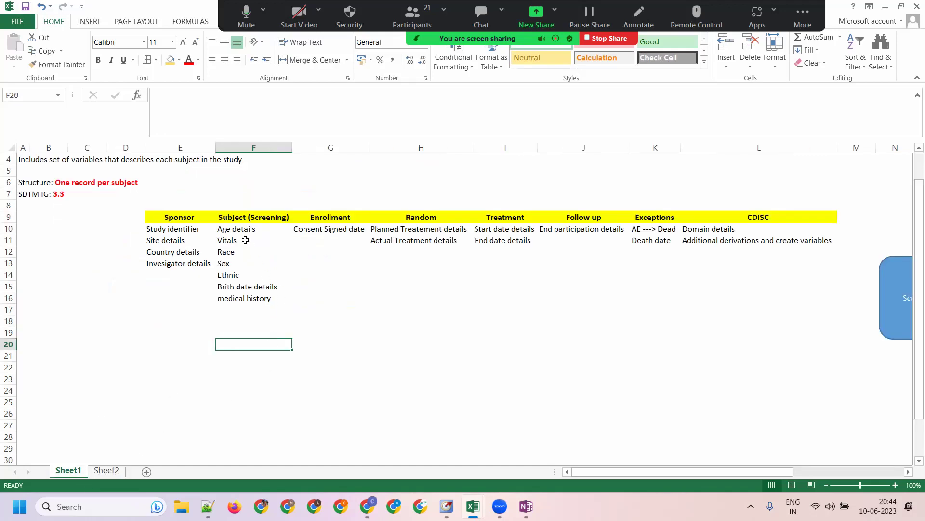
left_click(243, 229)
left_click(235, 250)
key("Down")
key("Down")
key("Down")
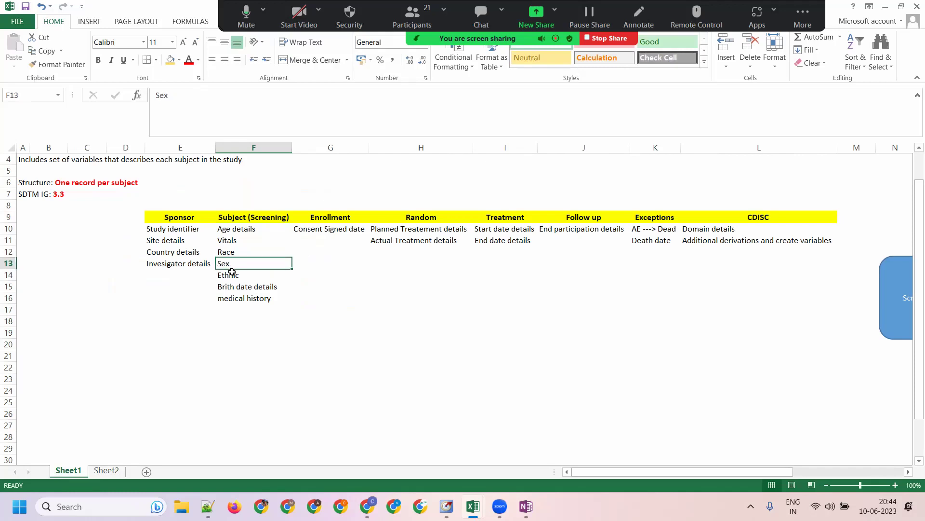
key("Down")
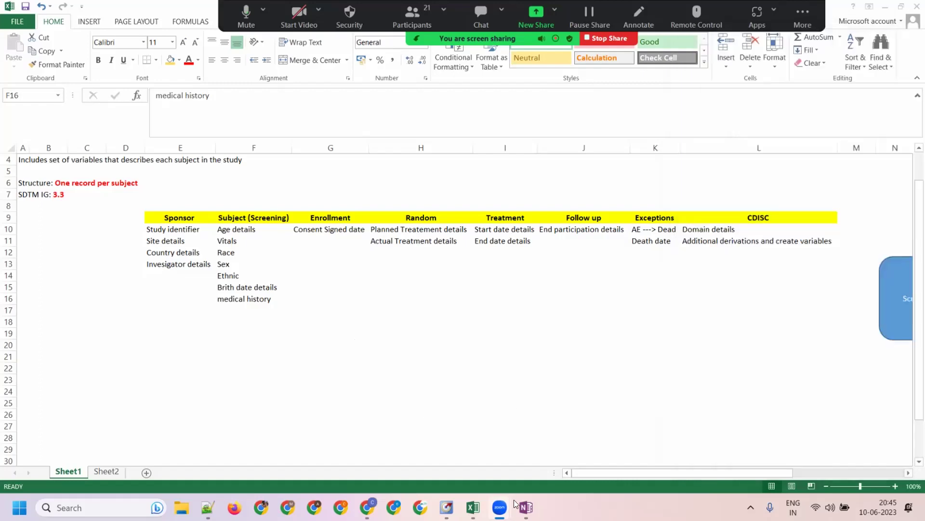
Switch to OneNote and review the Demographics (DM) variable definitions from STUDYID through RACE and ETHNIC.
key("alt+Tab")
scroll(359, 291, "up", 10)
scroll(359, 290, "up", 15)
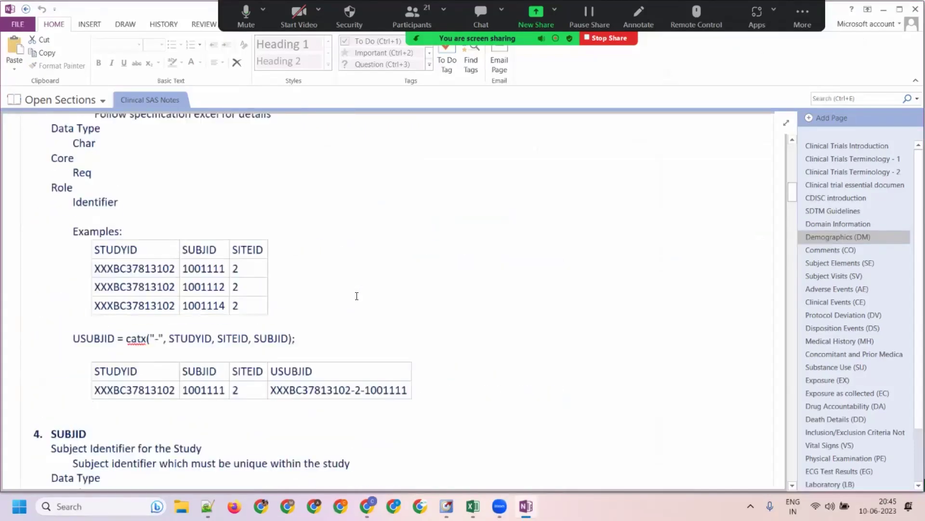
scroll(236, 340, "down", 1)
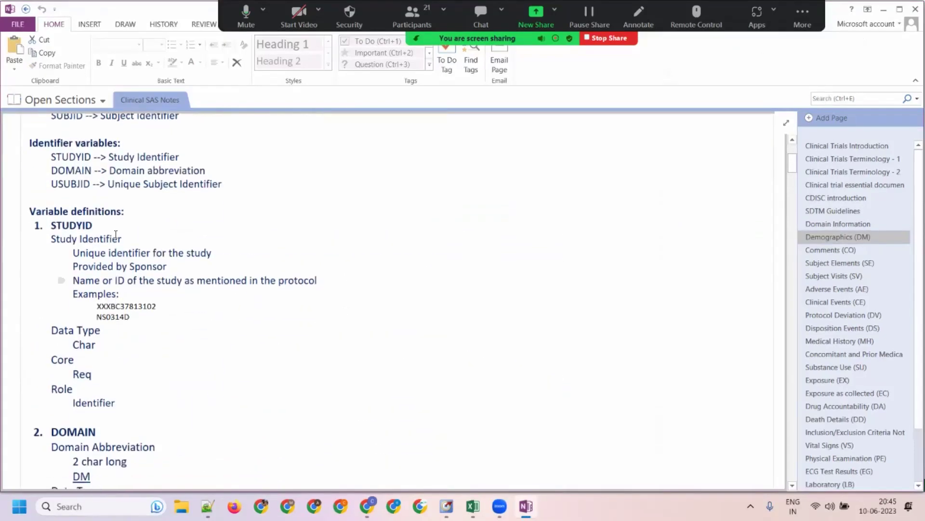
scroll(175, 273, "down", 2)
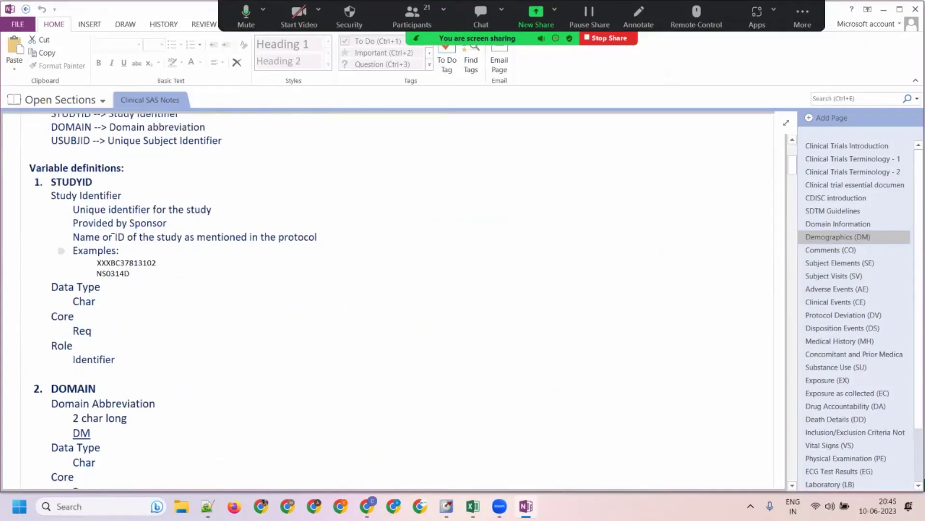
scroll(175, 272, "down", 15)
scroll(196, 317, "down", 15)
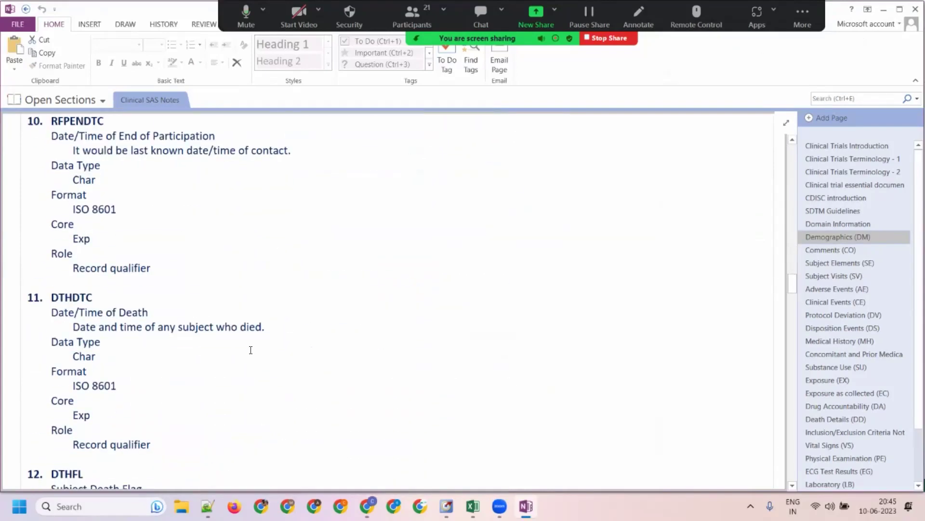
scroll(251, 350, "down", 15)
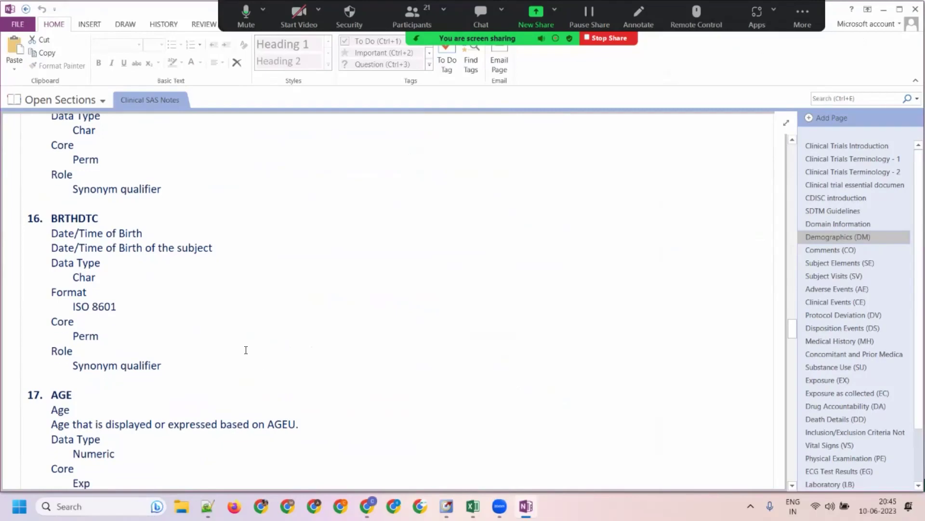
scroll(245, 353, "down", 10)
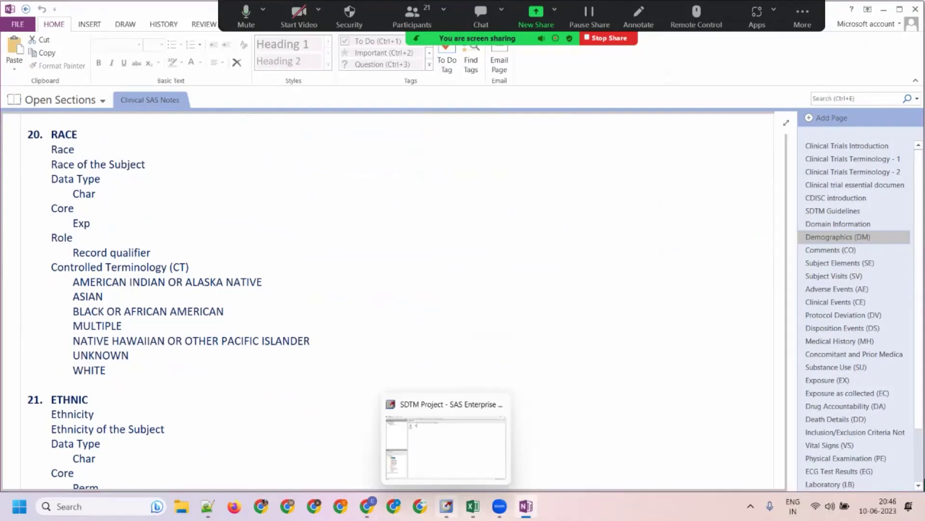
Switch back to the Book1 workbook in Excel.
left_click(447, 506)
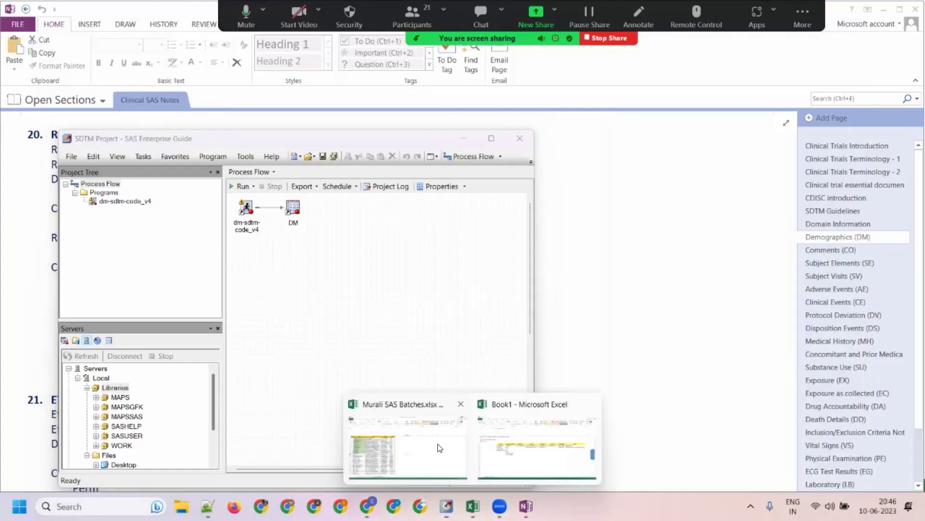
left_click(439, 448)
left_click(537, 448)
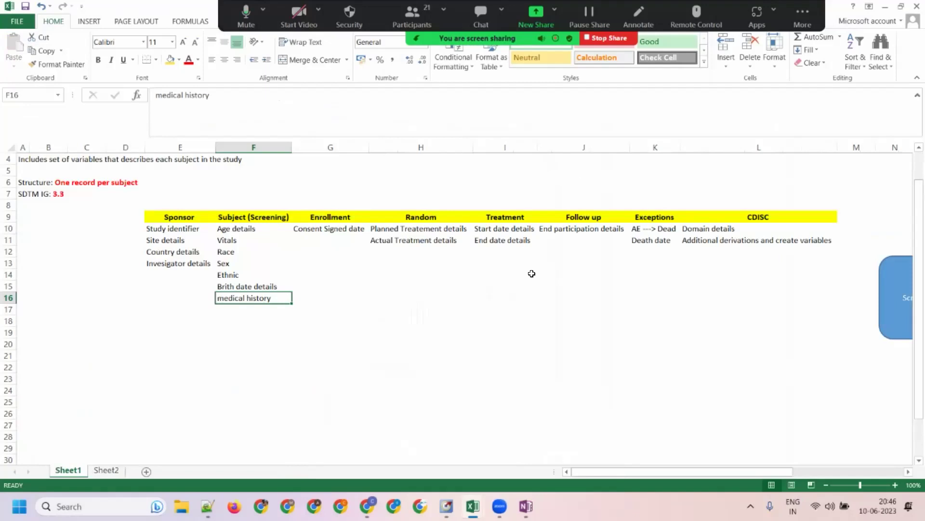
left_click(82, 298)
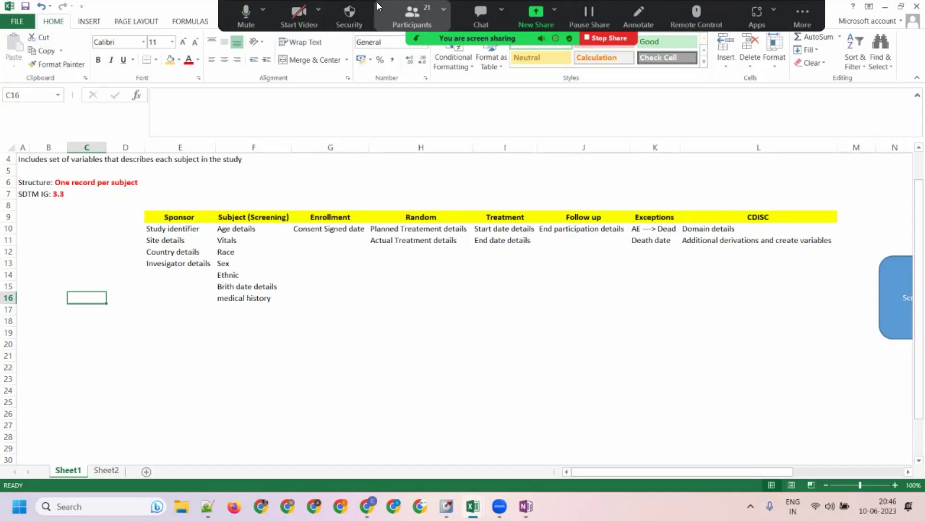
left_click(330, 378)
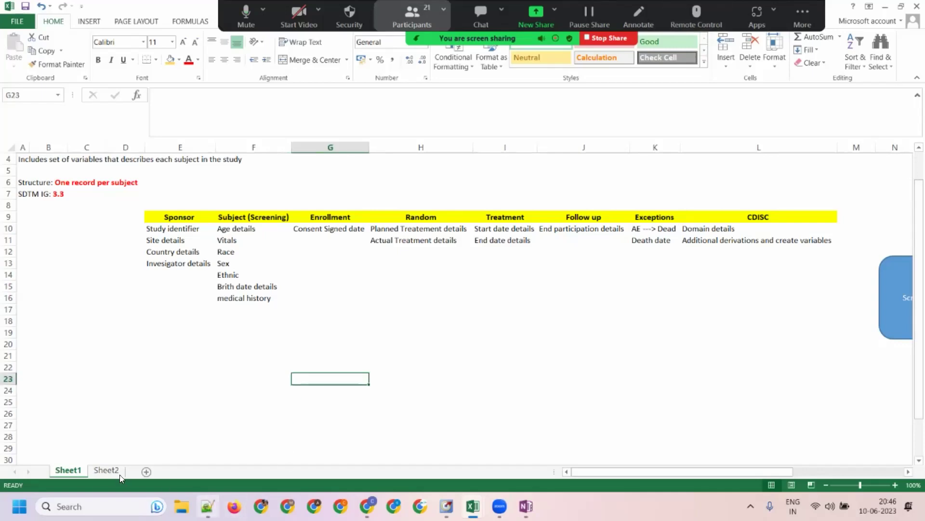
Check the AGE to ETHNIC variables on Sheet2, then examine the Enrollment column and its entry on Sheet1.
left_click(103, 472)
left_click(385, 309)
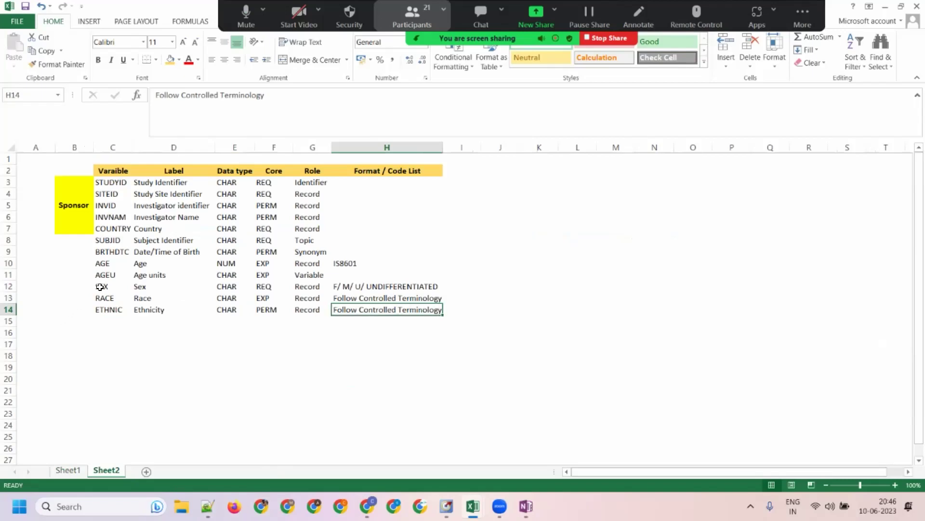
left_click_drag(110, 267, 112, 321)
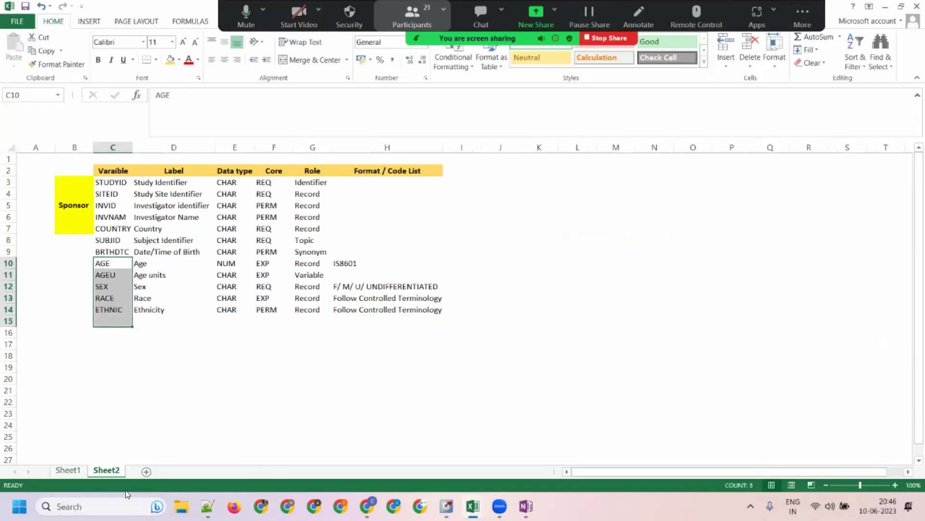
left_click(68, 470)
left_click(311, 219)
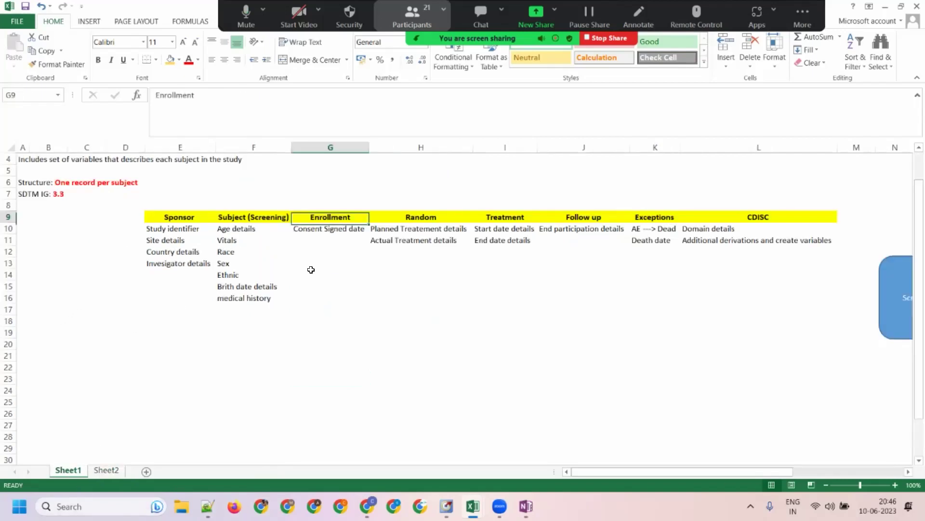
left_click_drag(322, 218, 319, 230)
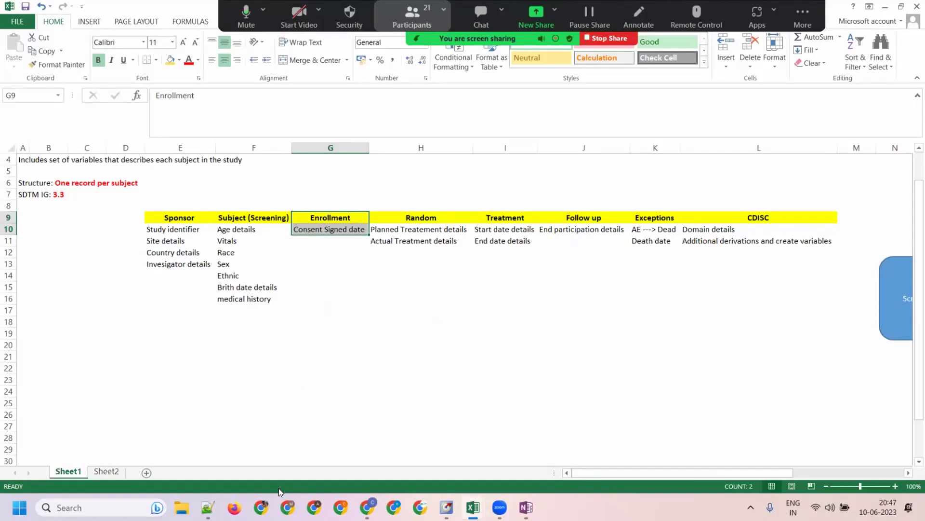
Copy the merged yellow formatting of the Sponsor cell to B8:B14 on Sheet2, beside the SUBJID to ETHNIC rows.
left_click(94, 471)
left_click(141, 334)
left_click(75, 286)
left_click_drag(77, 240, 74, 311)
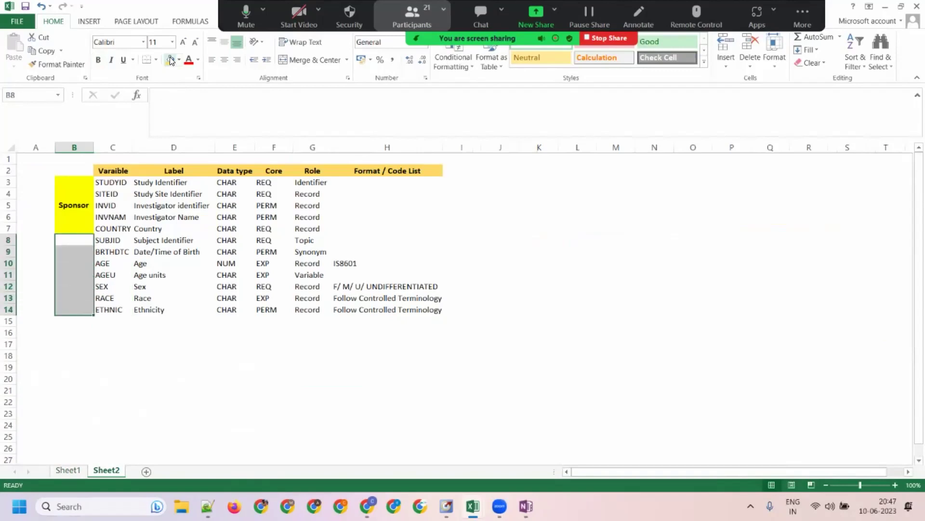
left_click(72, 190)
left_click(65, 67)
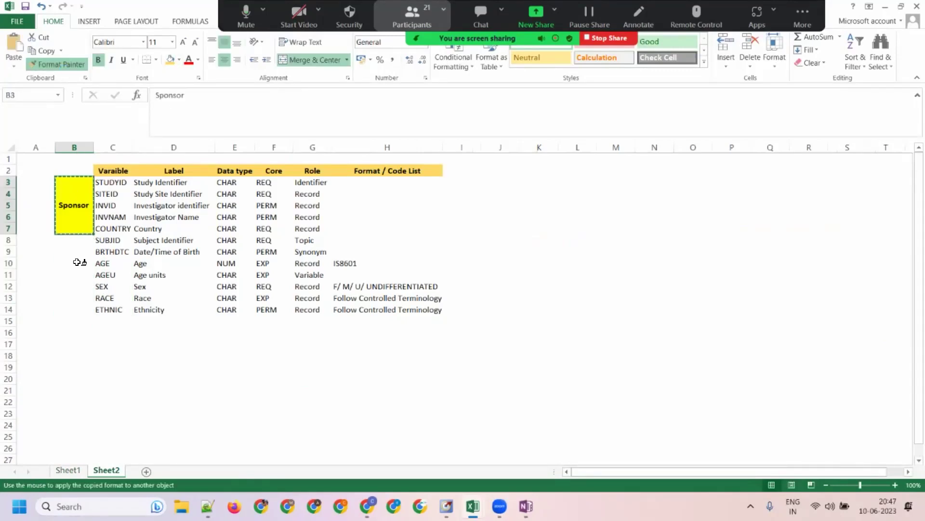
left_click_drag(77, 240, 83, 311)
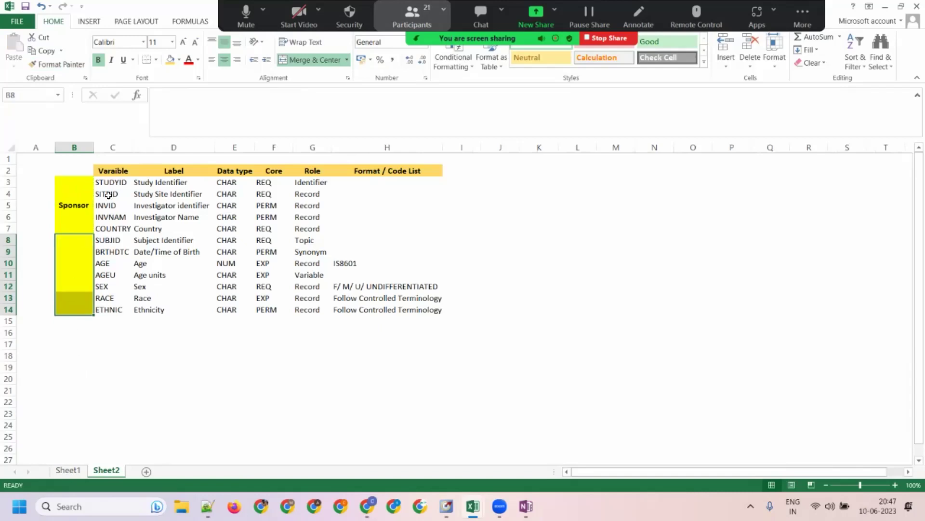
left_click(309, 62)
left_click(309, 62)
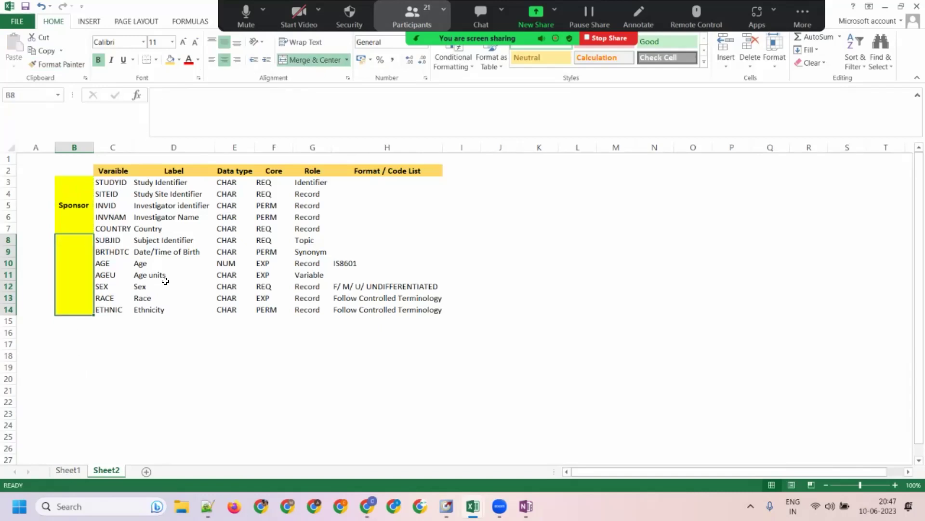
Enter "Subject details" in the merged cell B8:B14 and wrap its text.
type("Subjecte")
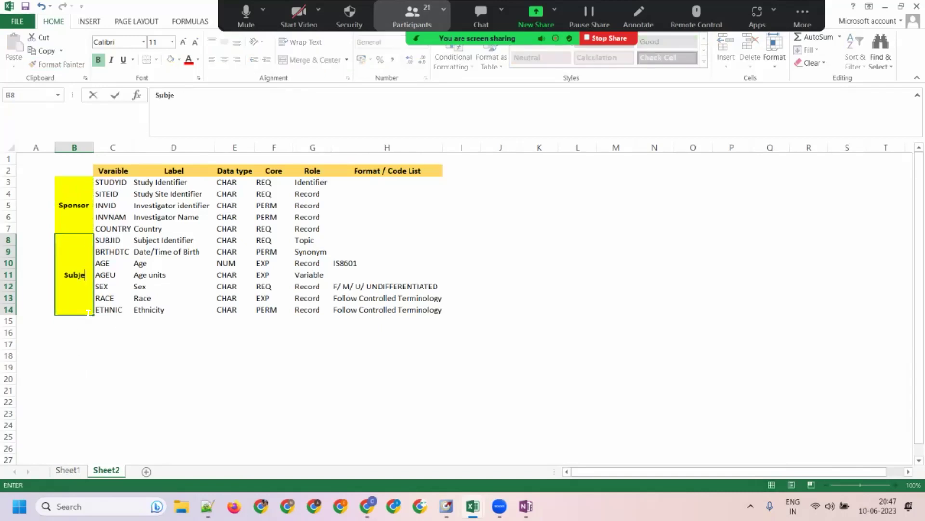
key("BackSpace")
type("details")
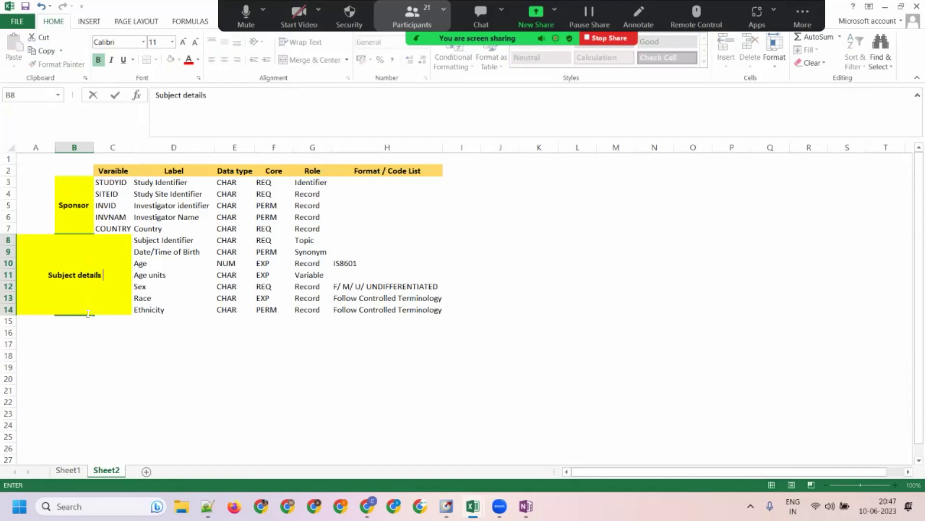
key("Return")
left_click(89, 313)
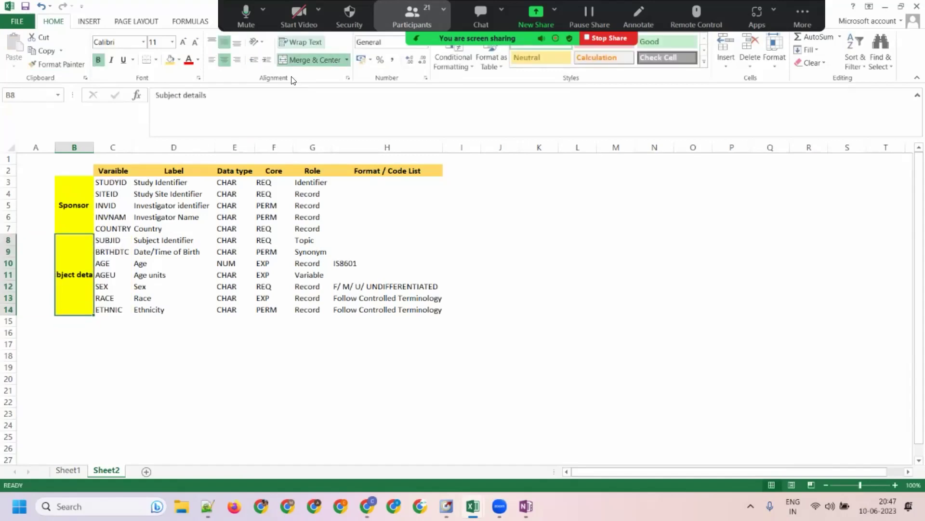
left_click(300, 42)
left_click(88, 391)
Enter "Enrollment" in cell B15 and widen column B so "Subject details" fits on one line.
left_click(75, 322)
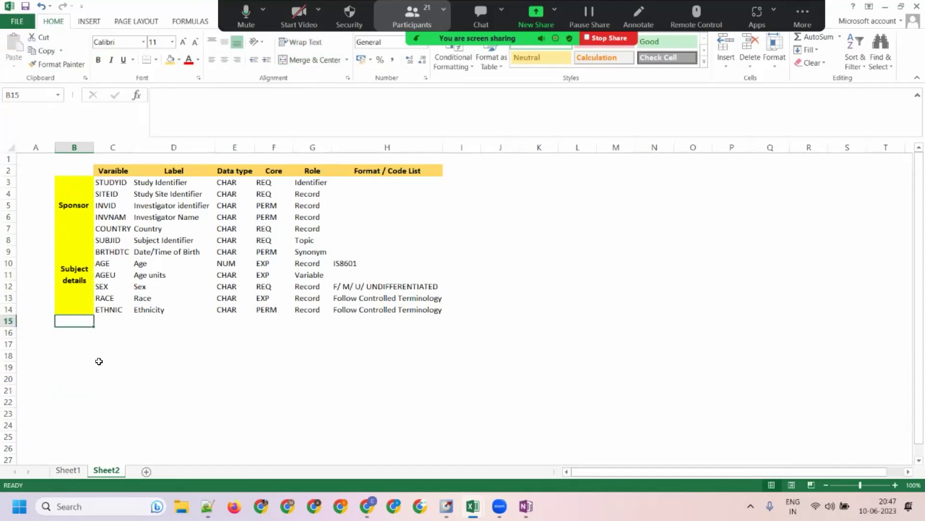
type("Enro")
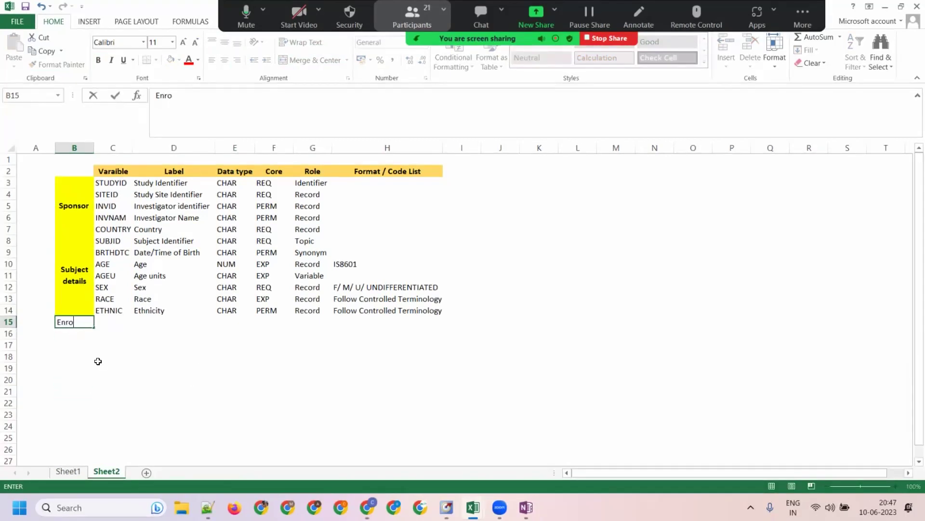
type("llment")
key("Tab")
left_click(75, 275)
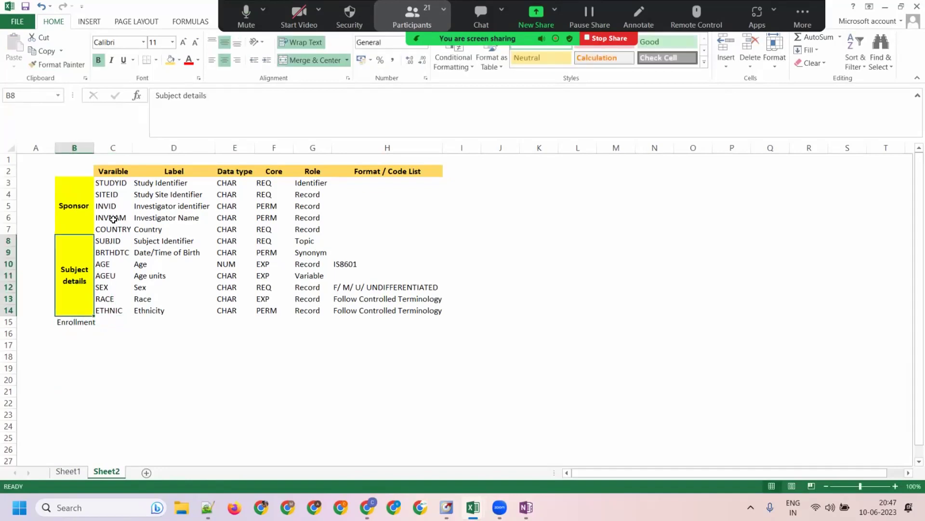
left_click_drag(91, 141, 110, 142)
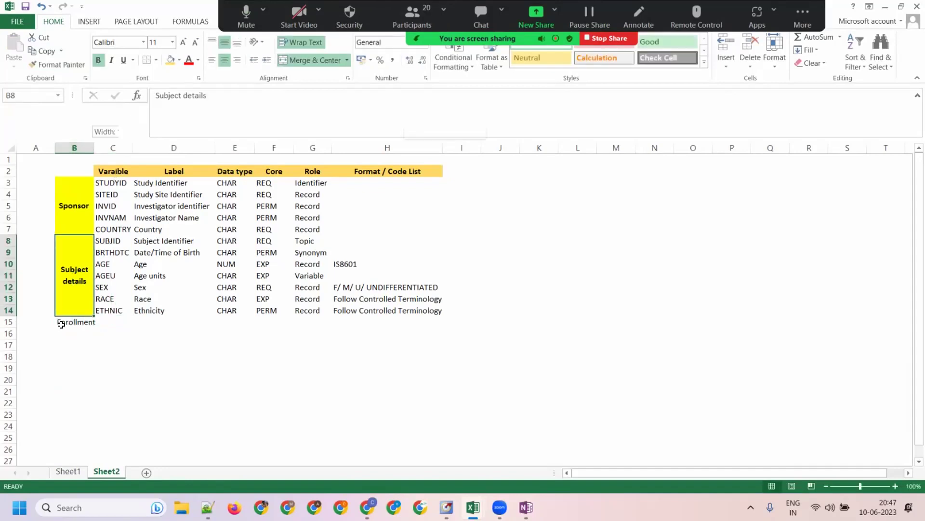
Format the Enrollment cell B15 with centred alignment, a yellow fill and bold text.
left_click(60, 322)
left_click(221, 59)
left_click(221, 45)
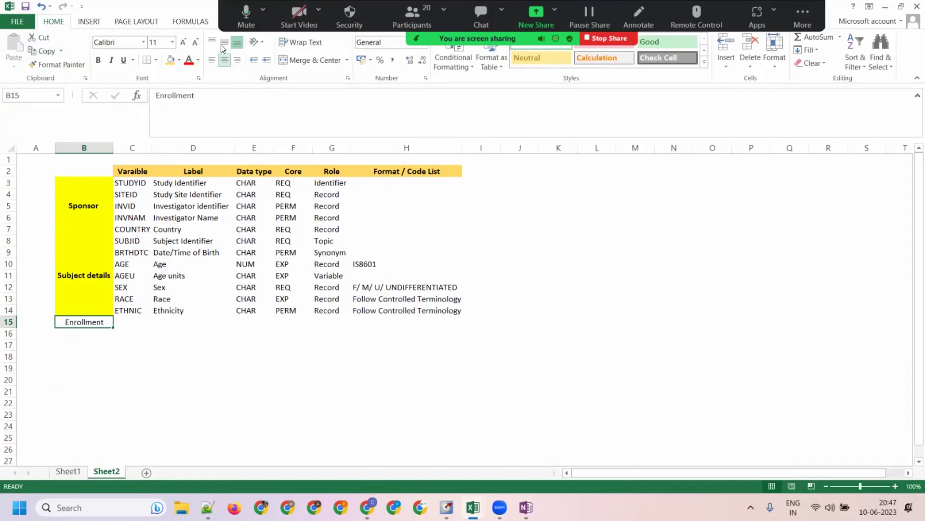
left_click(108, 288)
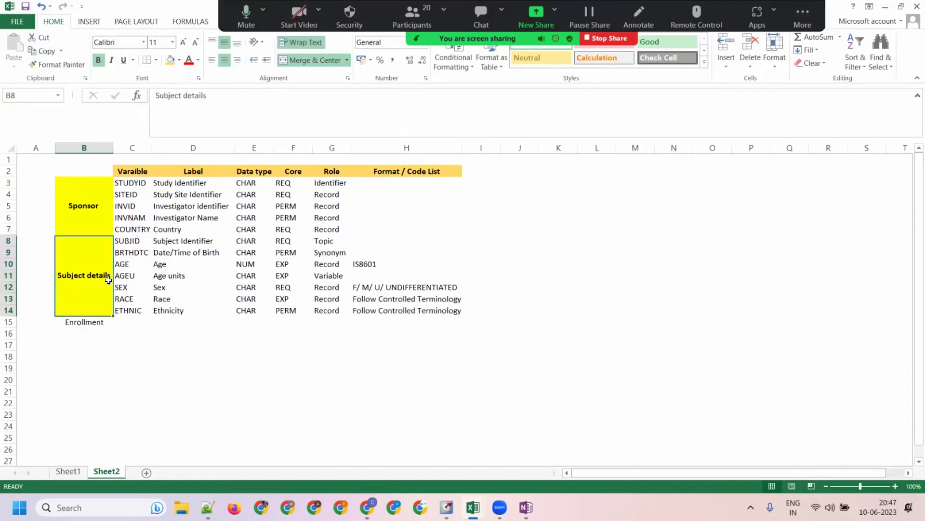
left_click(129, 325)
left_click(93, 323)
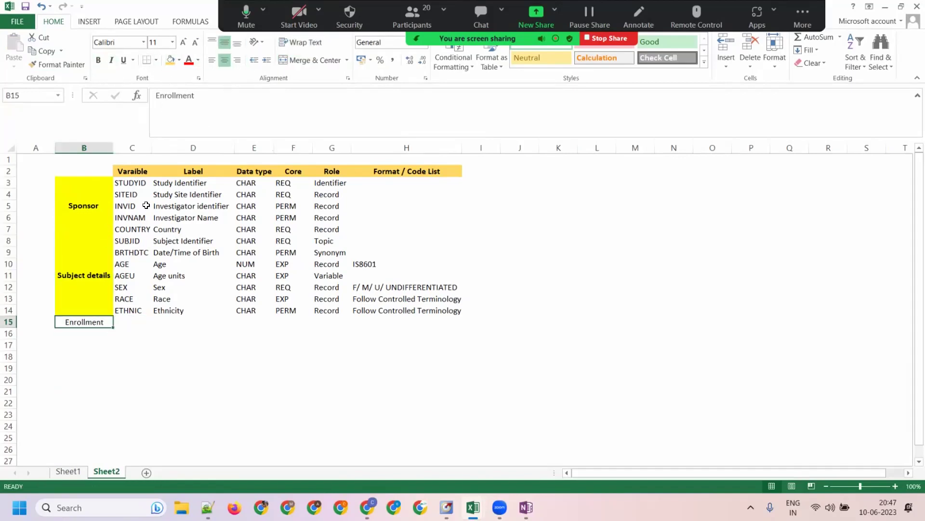
left_click(179, 60)
left_click(195, 150)
key("ctrl+b")
Enter "RFICDTC" as the Enrollment variable in cell C15.
left_click(129, 321)
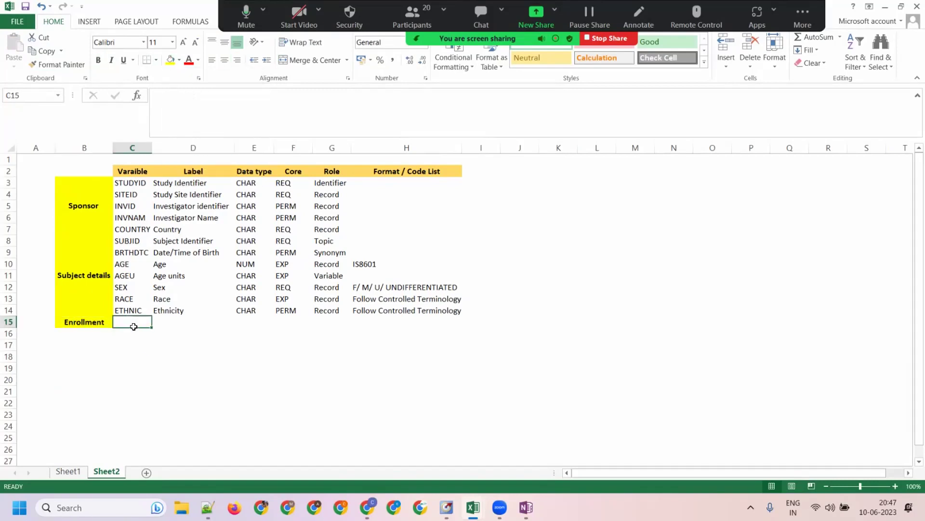
type("RFICDTC")
key("Tab")
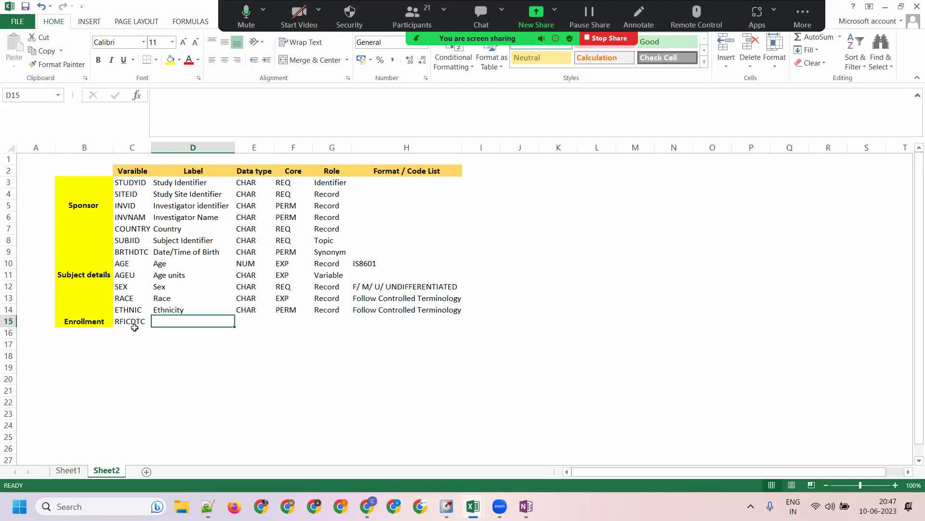
Enter "Date/Time of Inform Consent" as the RFICDTC label in D15 and fit column D to its contents.
type("Date/Time of Un")
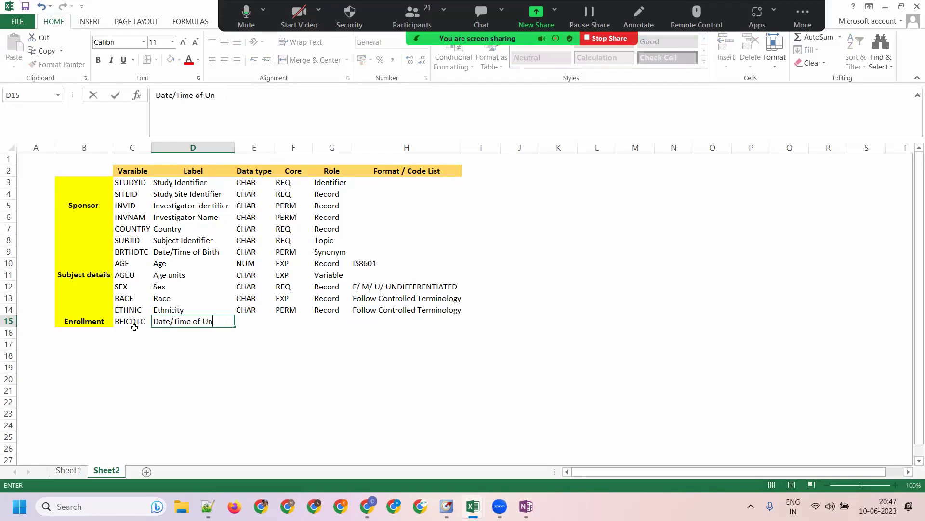
key("BackSpace")
key("BackSpace")
type("Inform Consent")
key("Tab")
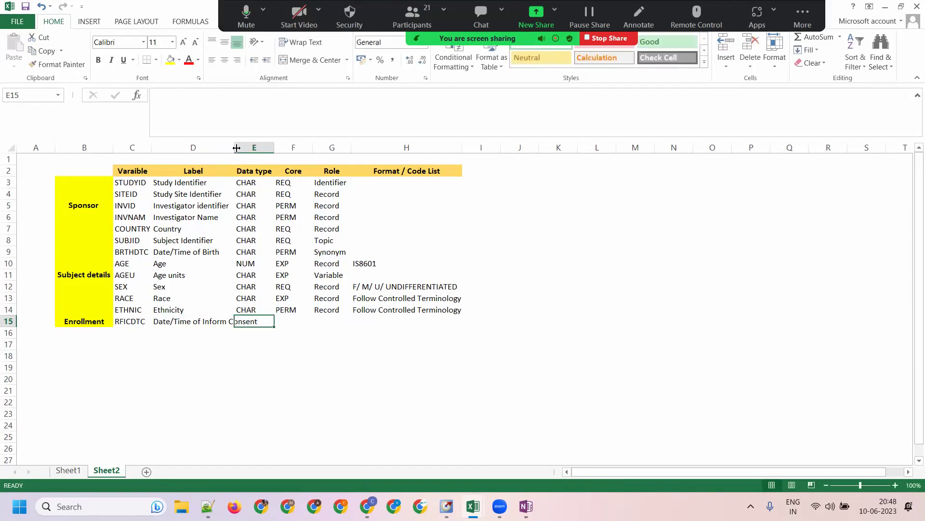
double_click(237, 147)
left_click(179, 323)
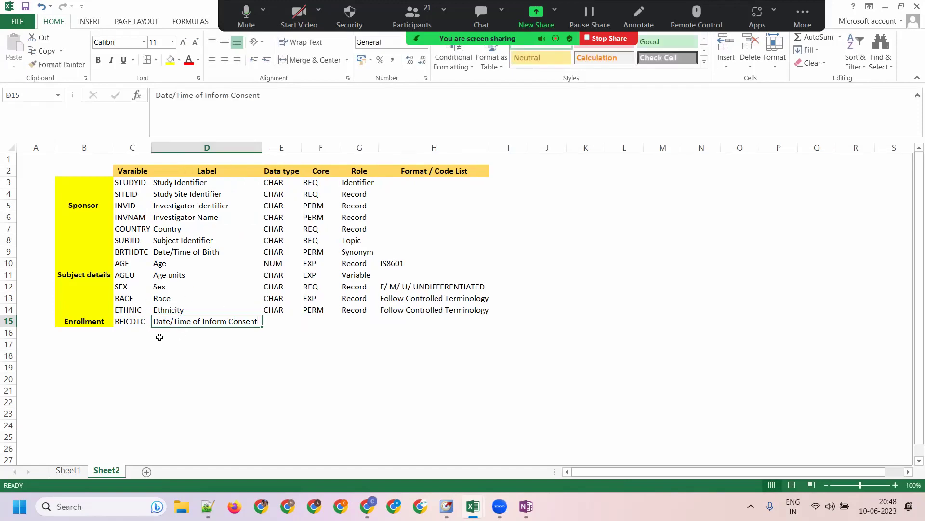
Complete the RFICDTC row with data type CHAR, core EXP, role Record and format IS8601.
left_click(283, 321)
type("CHAR")
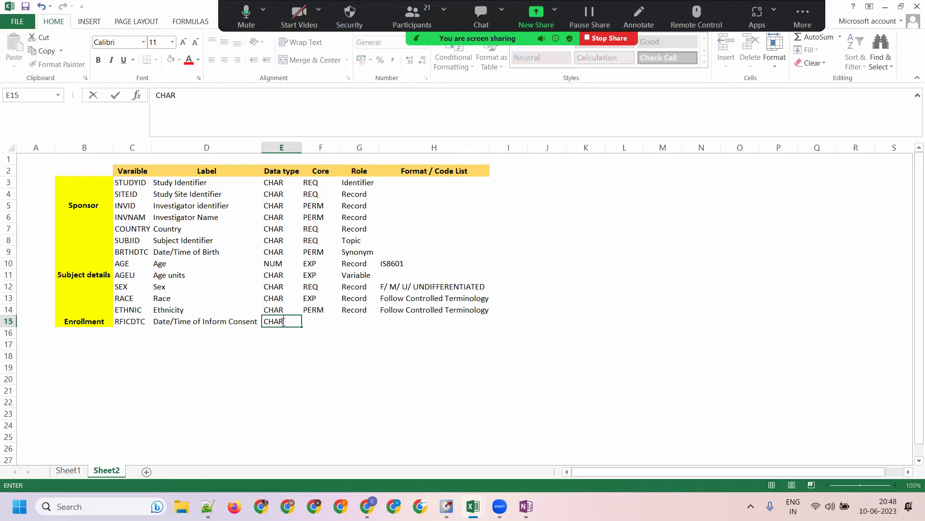
key("Tab")
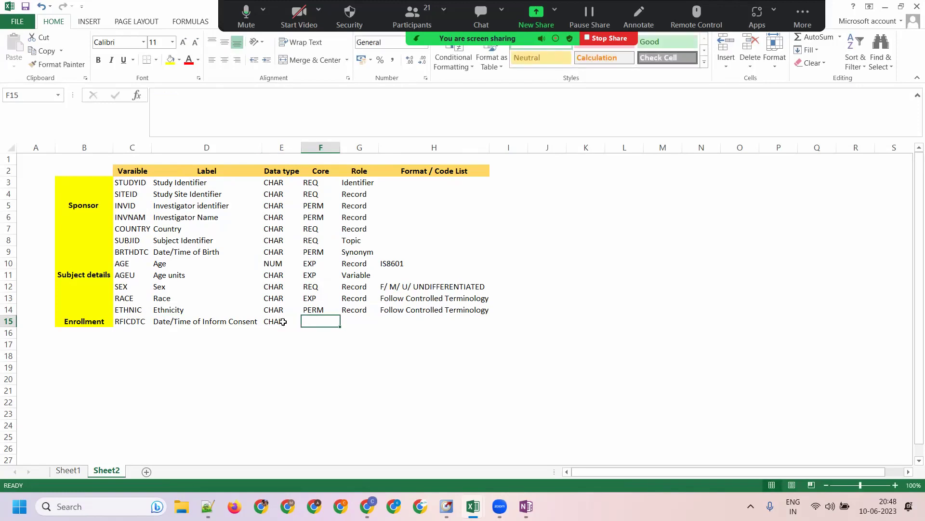
type("EXP")
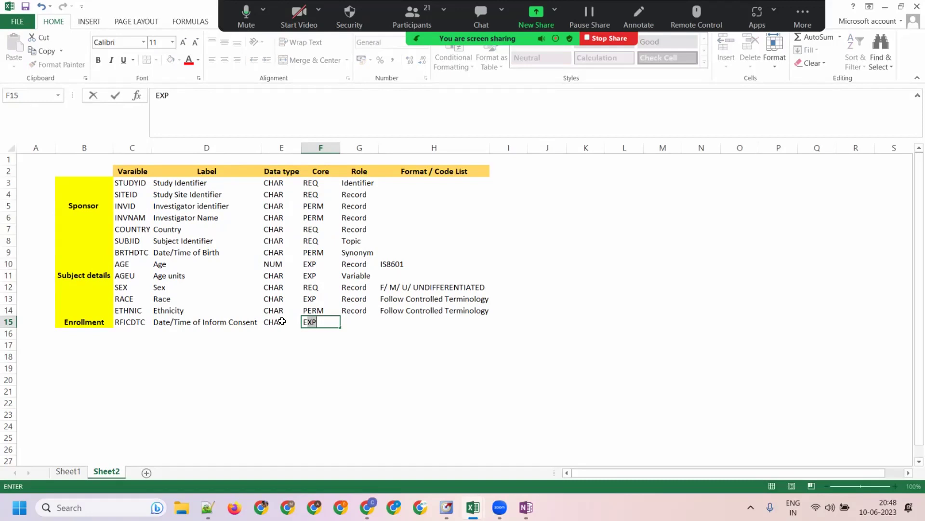
key("Tab")
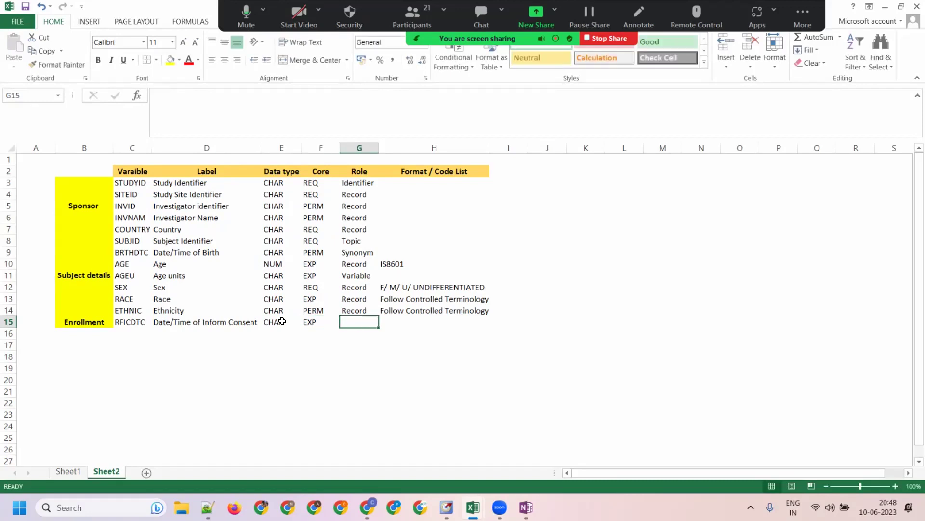
type("Record")
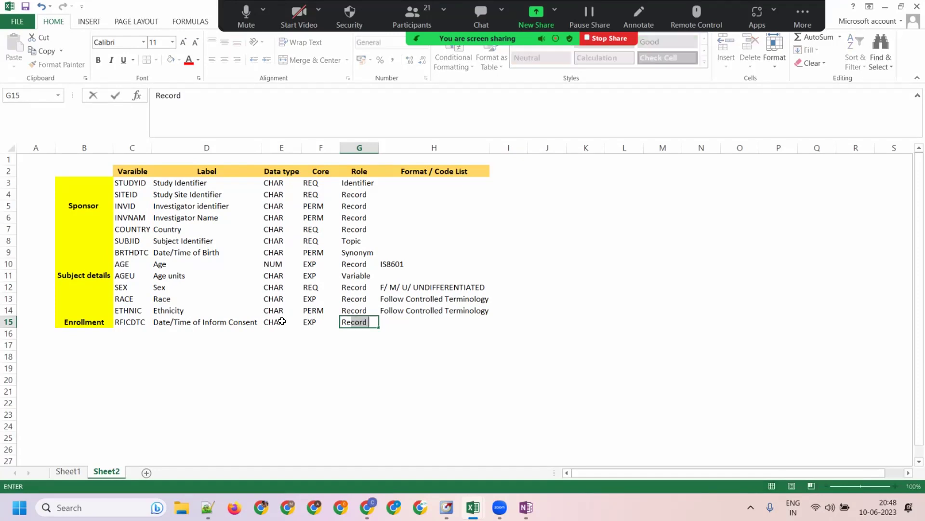
key("Tab")
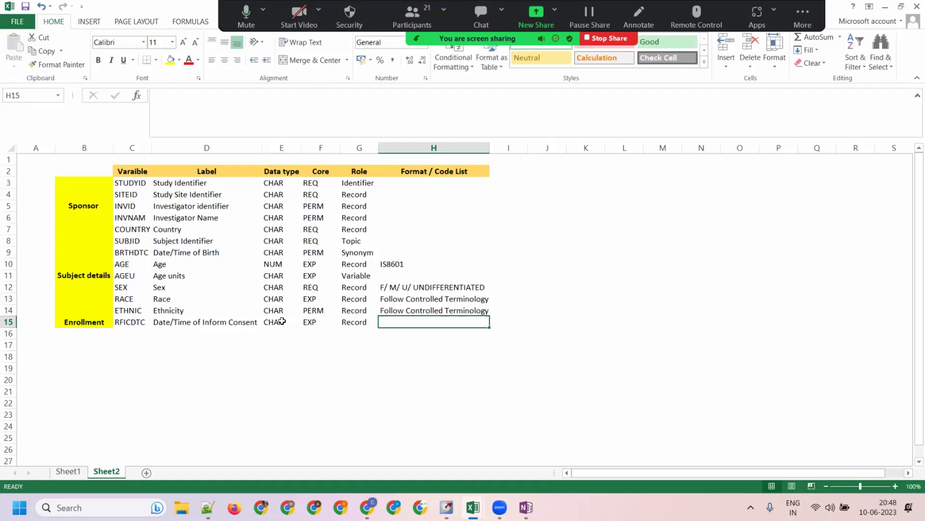
type("IS8601")
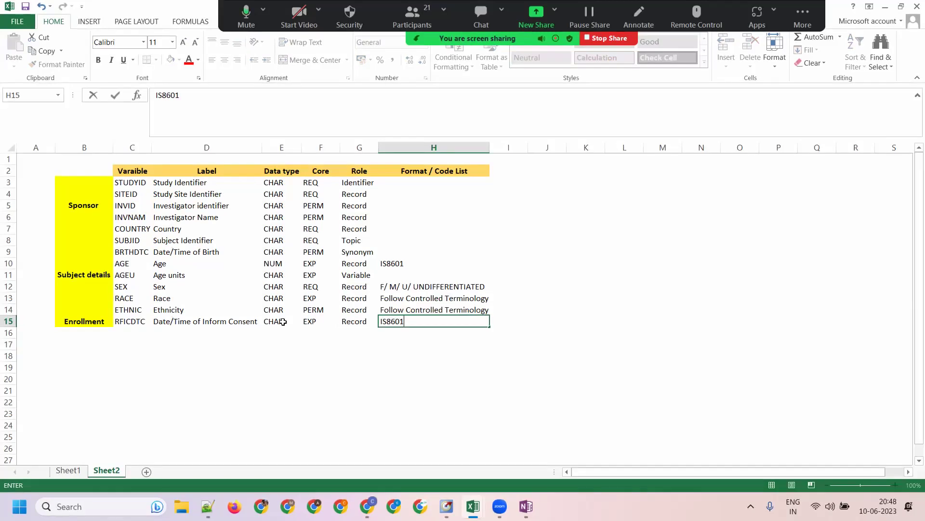
key("Return")
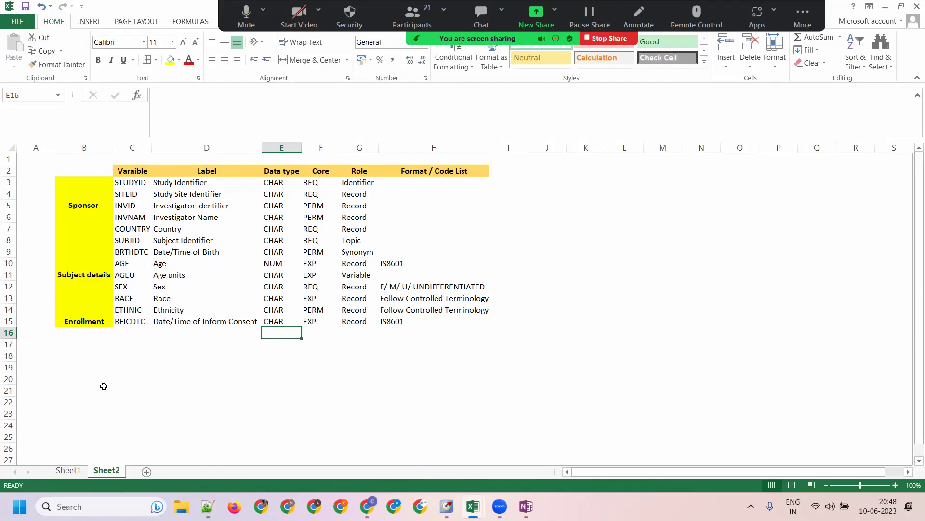
Review the completed group cells, and check on Sheet1 which details are listed under Random.
left_click(108, 321)
left_click(78, 274)
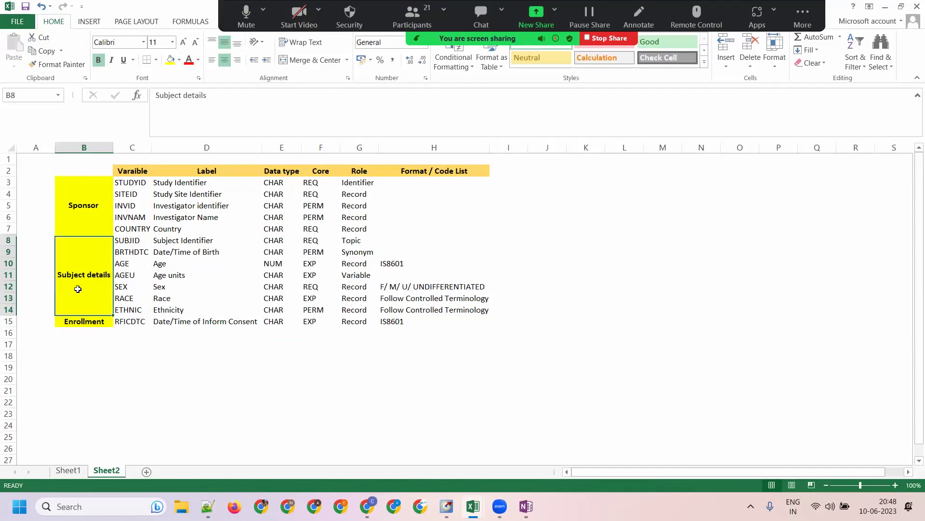
left_click(87, 321)
left_click(84, 336)
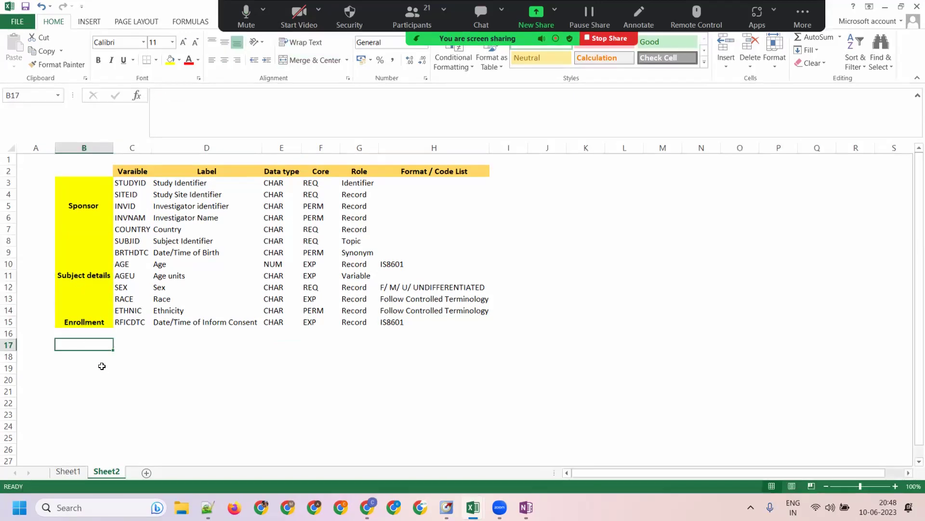
left_click(72, 471)
left_click(402, 271)
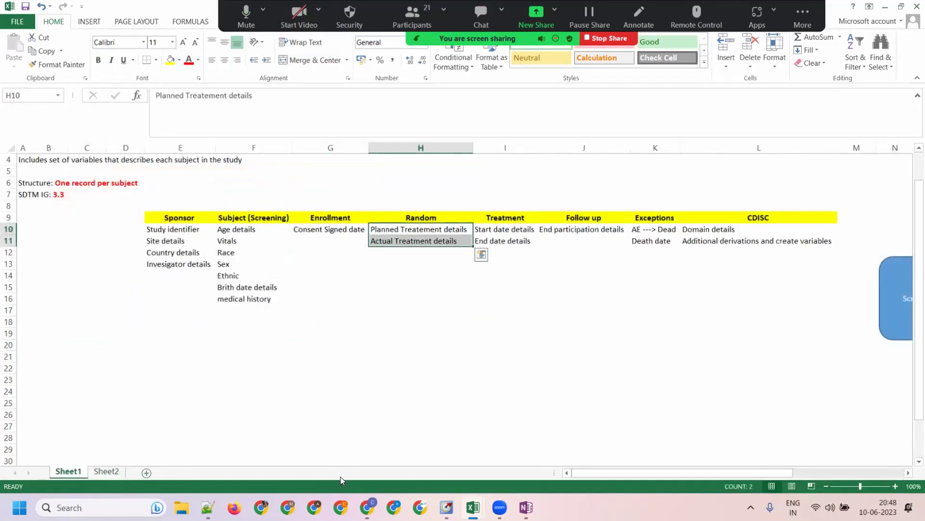
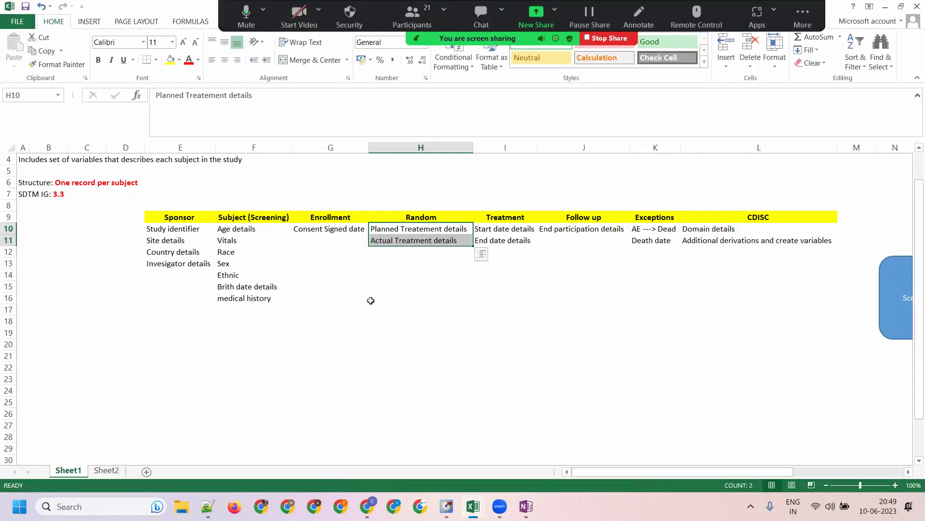
Enter "Treatment details (Random)" as the next group name in cell B16 of Sheet2.
left_click(105, 471)
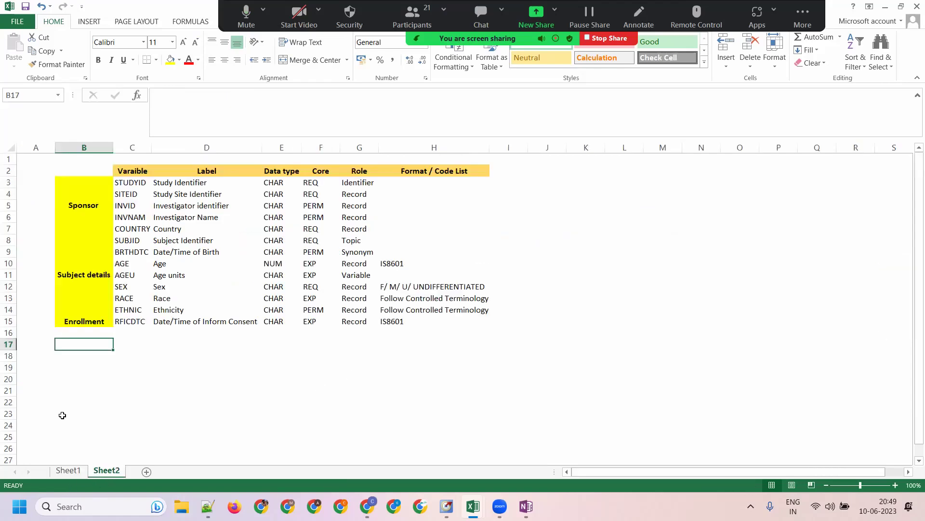
key("Down")
key("Up")
key("Up")
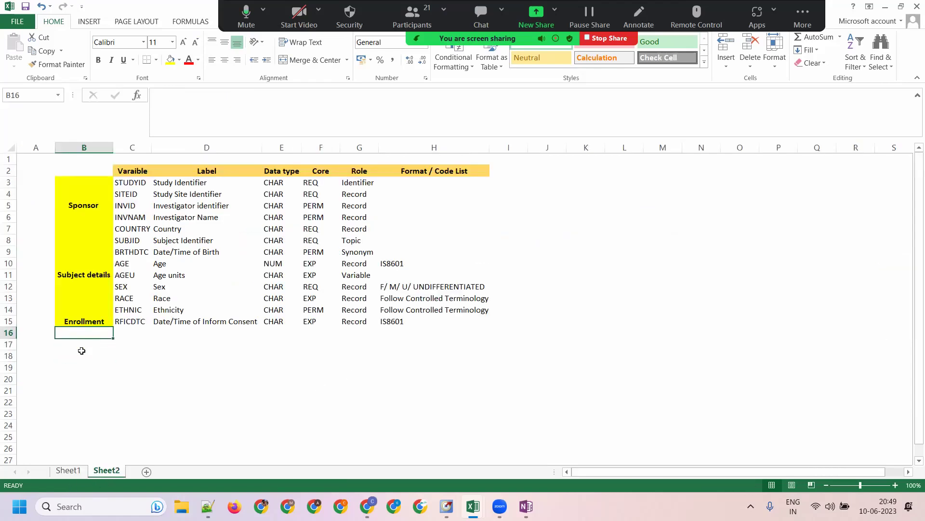
type("Treatm")
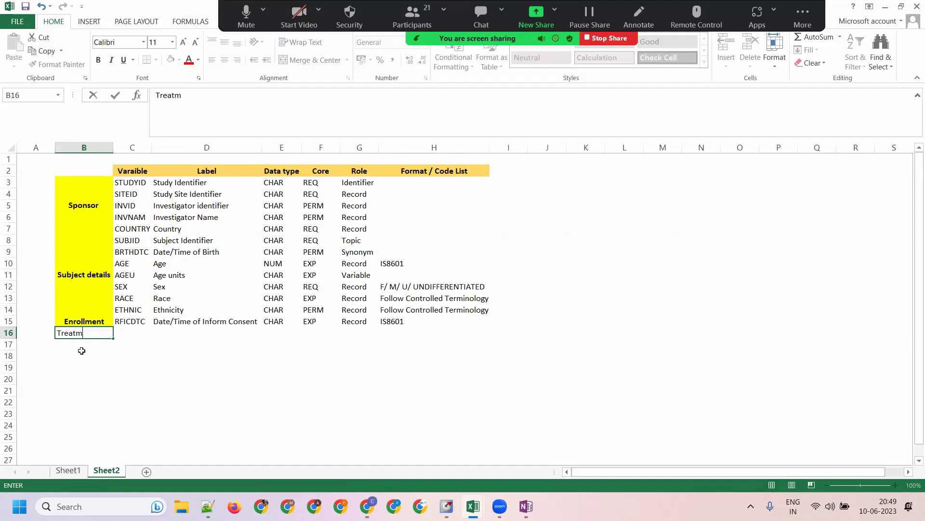
type("ent details")
key("Return")
key("Up")
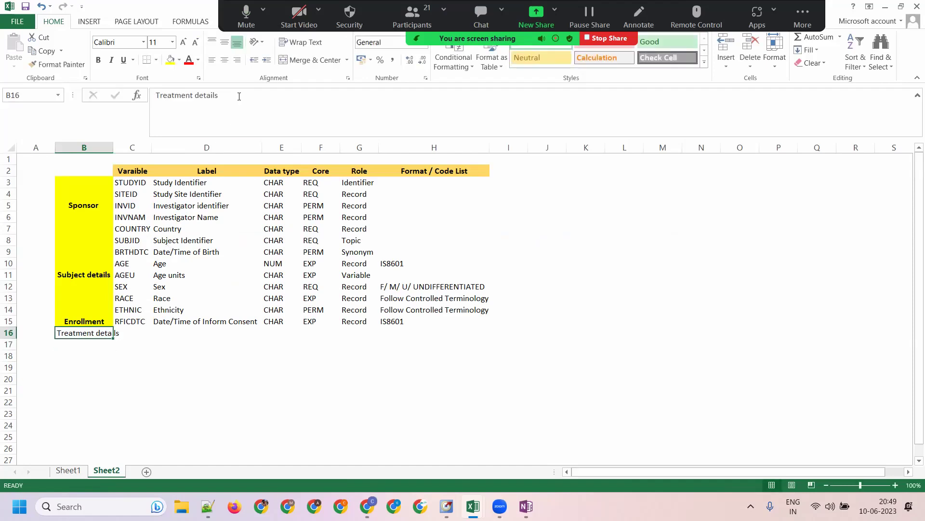
left_click(239, 96)
type("(Random")
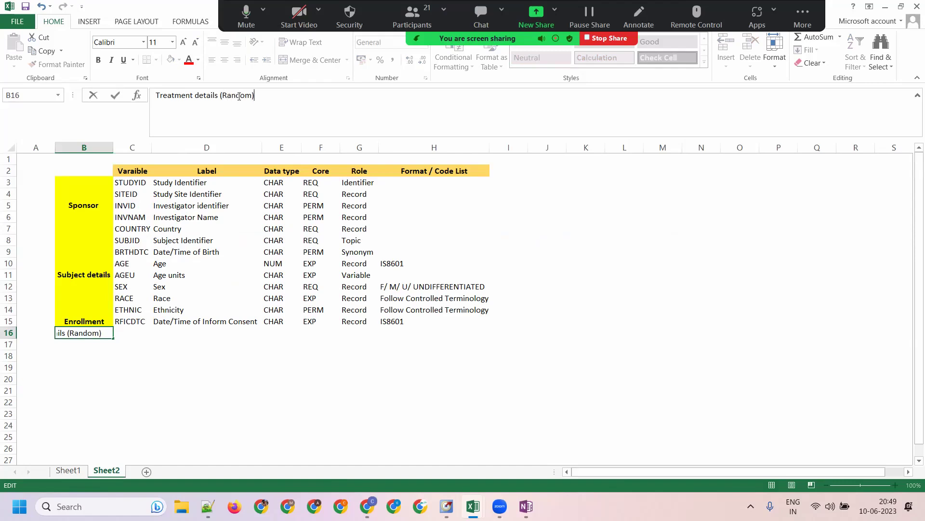
type(")")
key("Return")
Format cell B16 with wrapped text, a yellow fill, centred alignment and bold text.
left_click(88, 336)
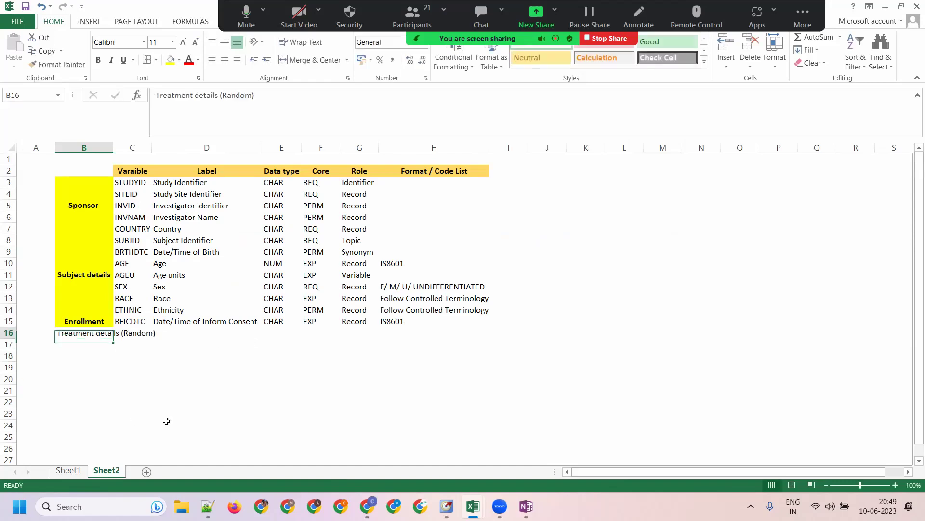
left_click(301, 42)
left_click(169, 59)
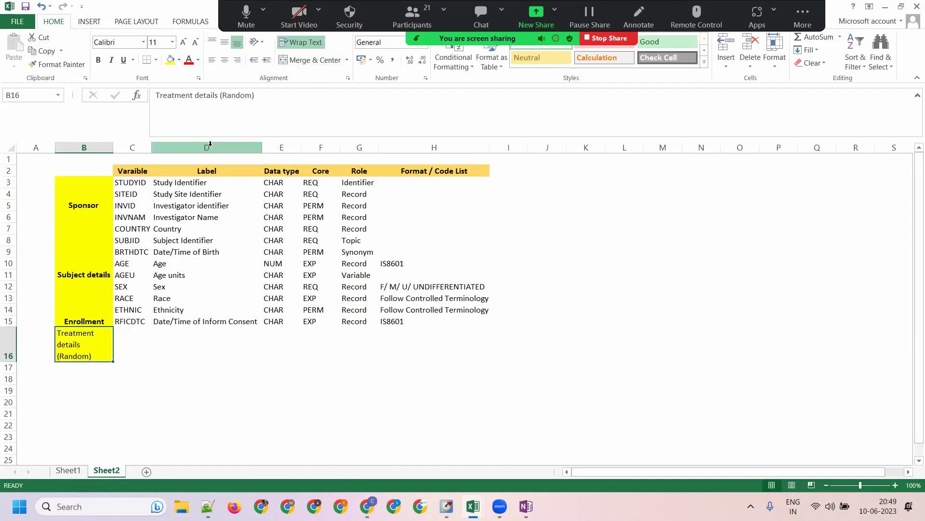
left_click(223, 60)
key("ctrl+b")
left_click(180, 379)
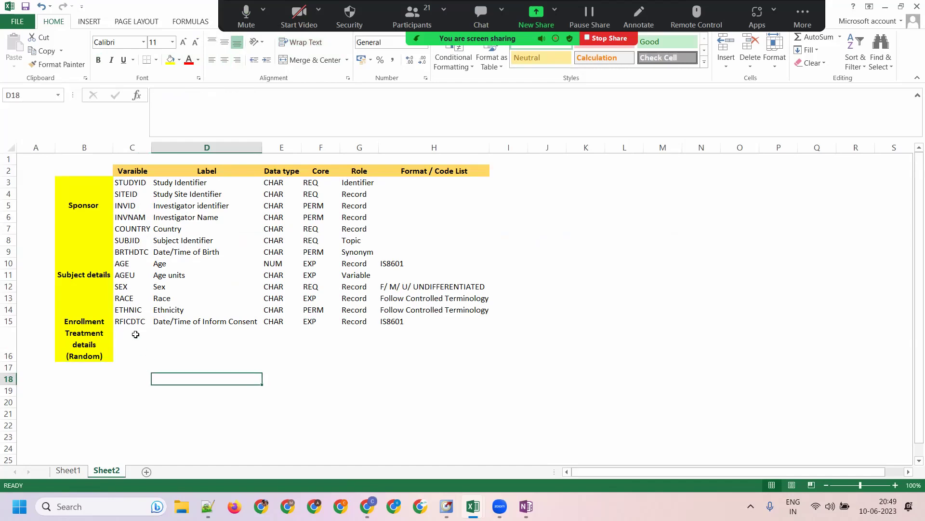
Copy the formatting of the RFICDTC cell C15 to cell C16.
left_click(135, 334)
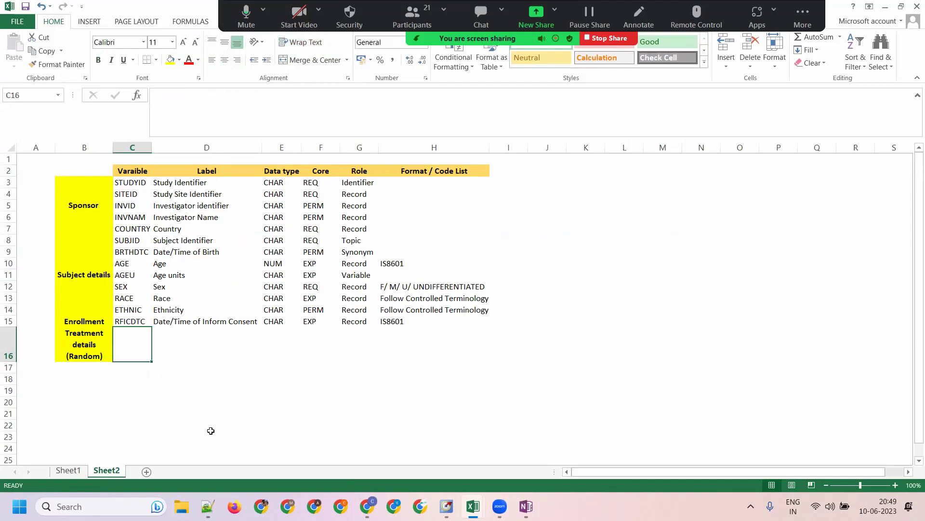
left_click(137, 312)
left_click(141, 322)
left_click(56, 64)
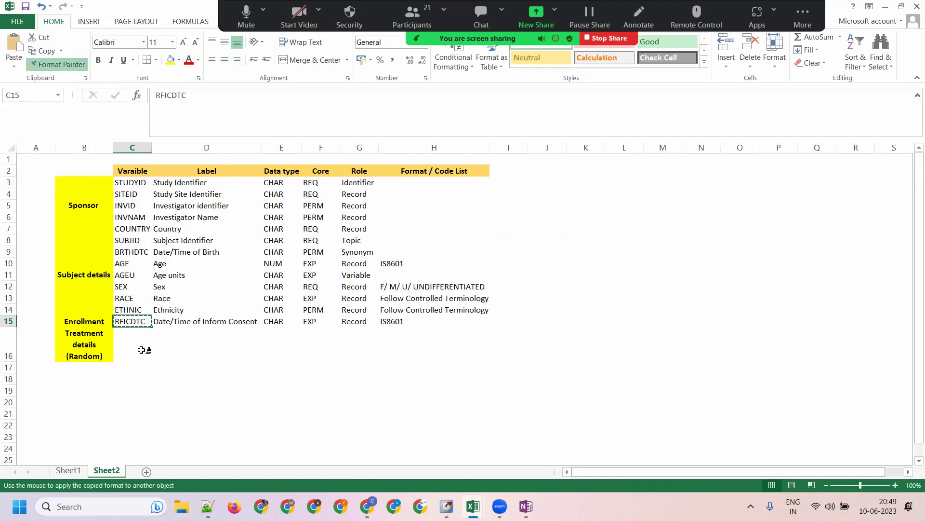
left_click(139, 352)
left_click(58, 321)
key("Right")
key("Right")
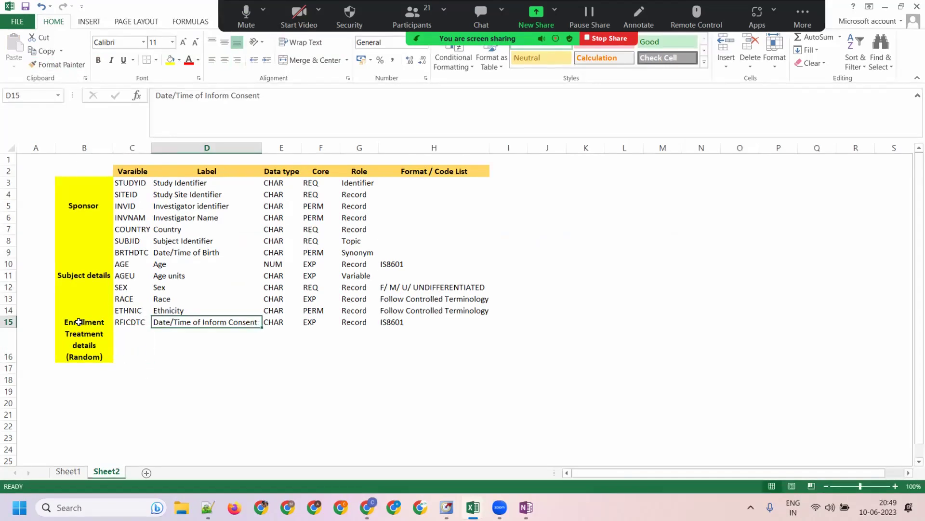
Copy the formatting of the whole Enrollment row 15 to row 16.
left_click(4, 320)
left_click(56, 64)
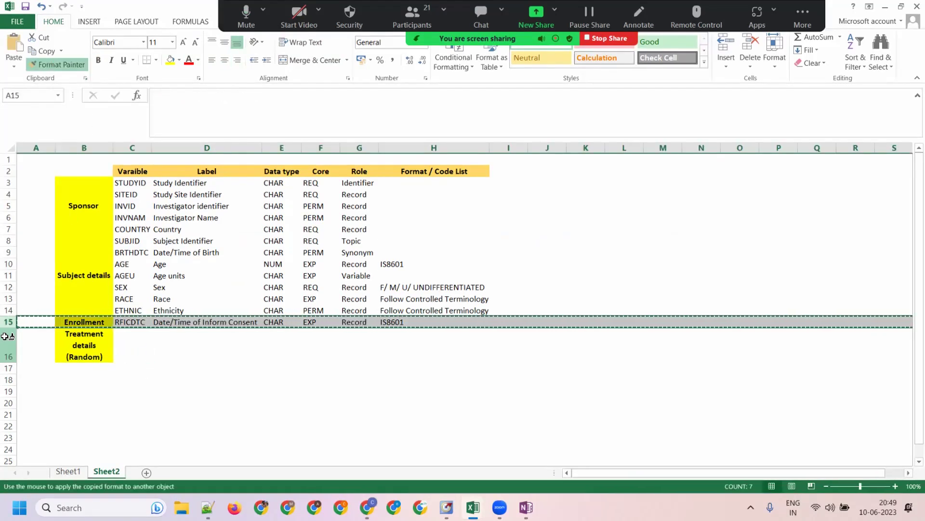
left_click(4, 336)
left_click(140, 334)
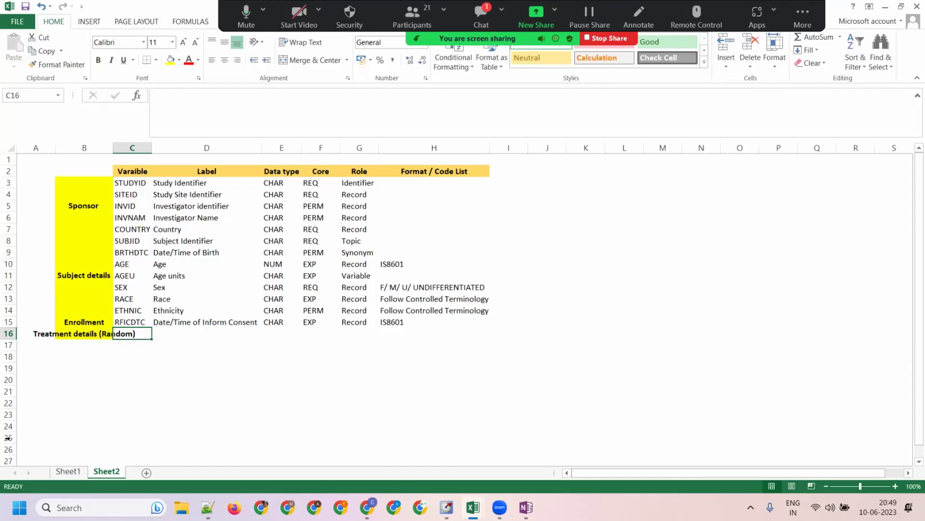
Examine the study design diagram on Sheet1 with its control and intervention groups and the Placebo and Drug-A rows.
left_click(67, 472)
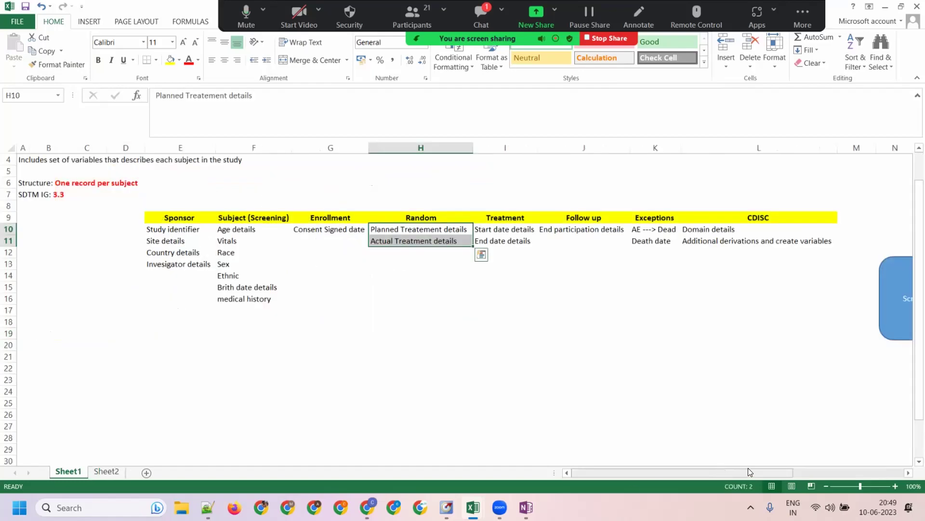
left_click_drag(751, 468, 837, 469)
left_click(741, 311)
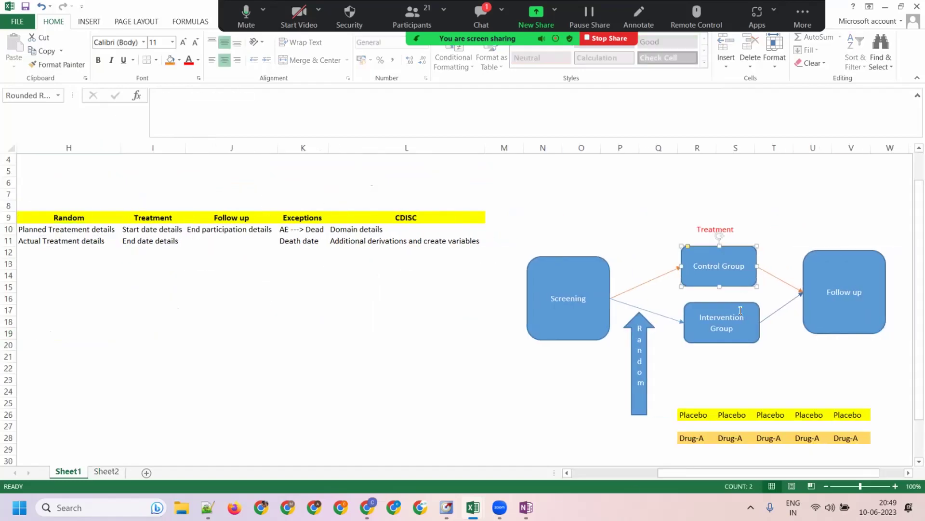
left_click(735, 414)
left_click_drag(694, 414, 867, 439)
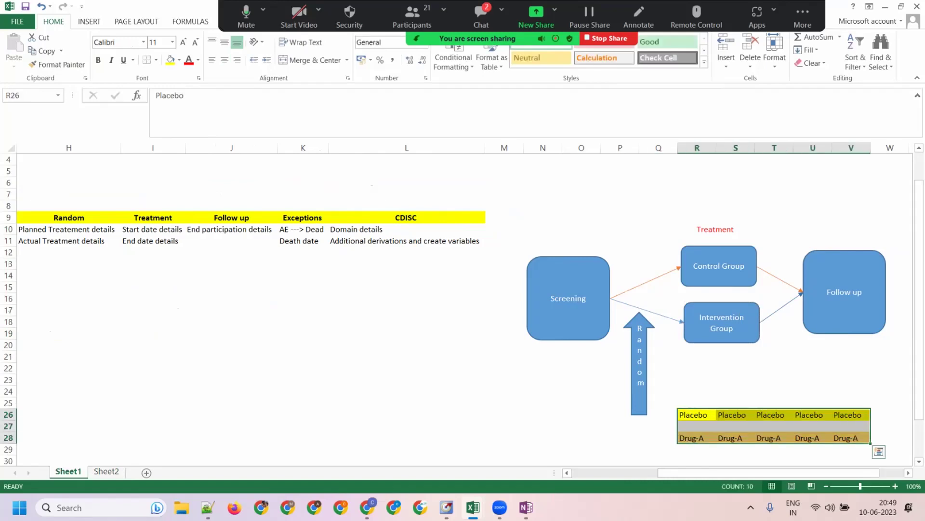
left_click(581, 471)
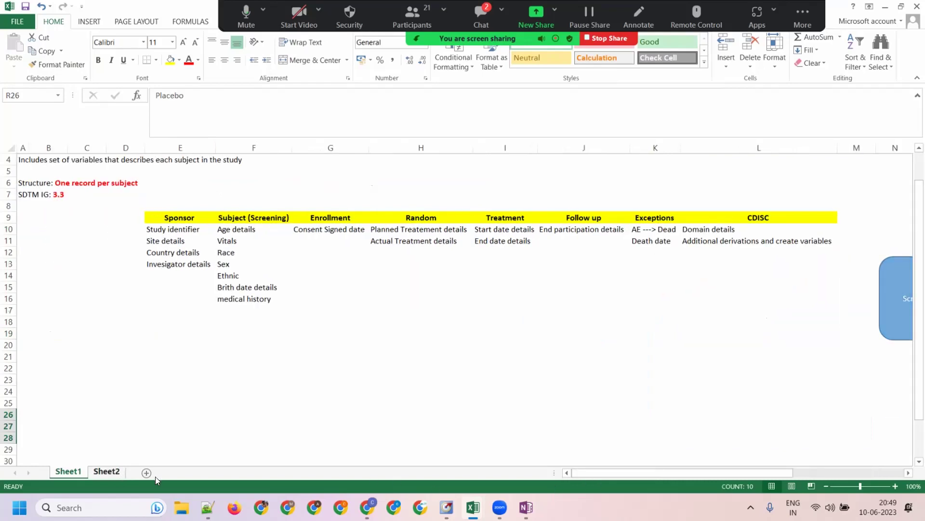
On Sheet2, change the group heading in B16 to "Treatment Arm details (Random)".
left_click(107, 471)
left_click(89, 334)
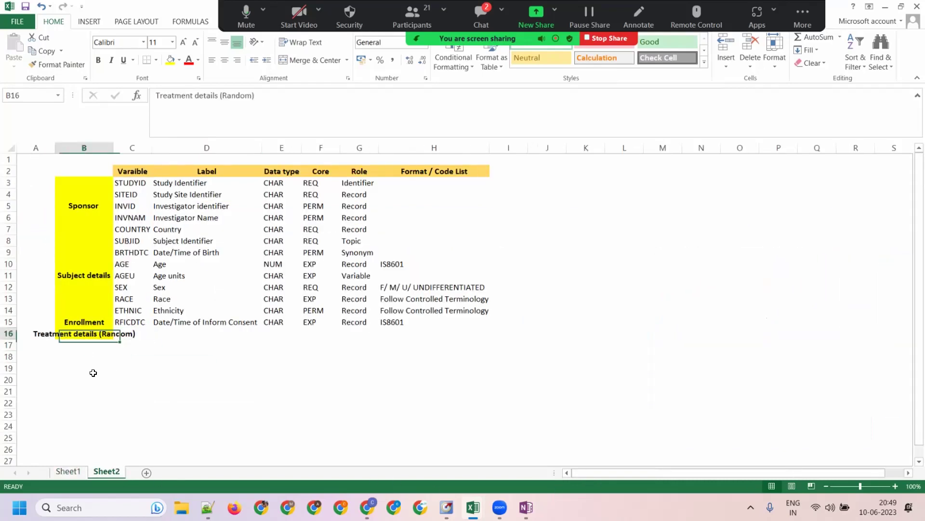
left_click(192, 96)
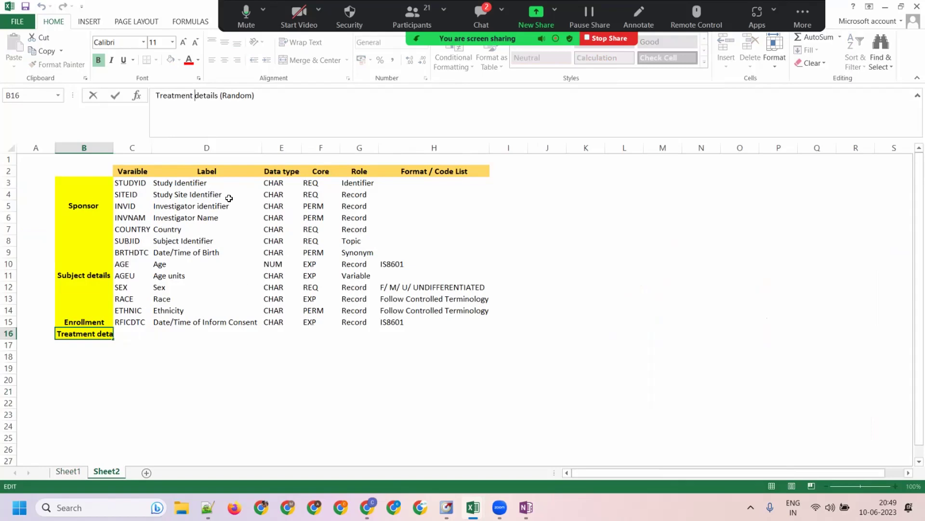
type("Arm")
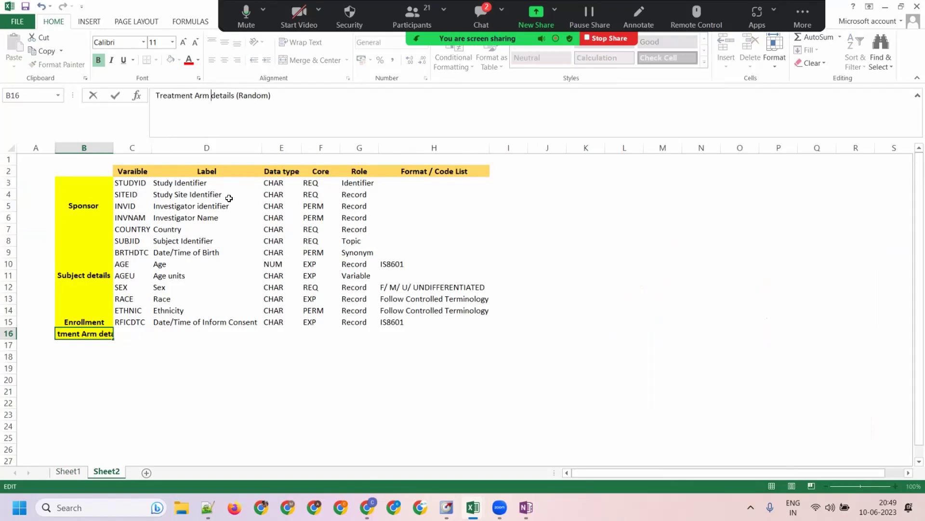
key("Tab")
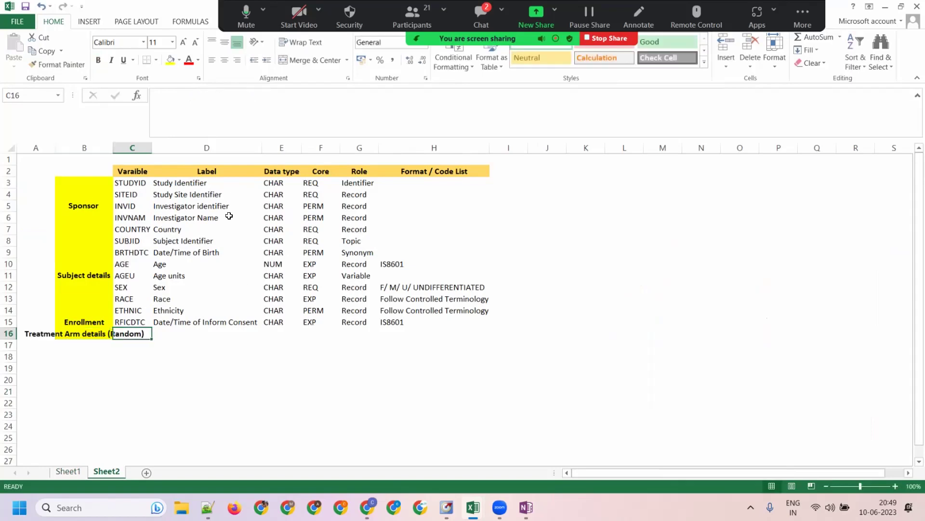
Enter the labels "Planned ARM code" in D16 and "ARM" in D17.
left_click(488, 14)
left_click(144, 331)
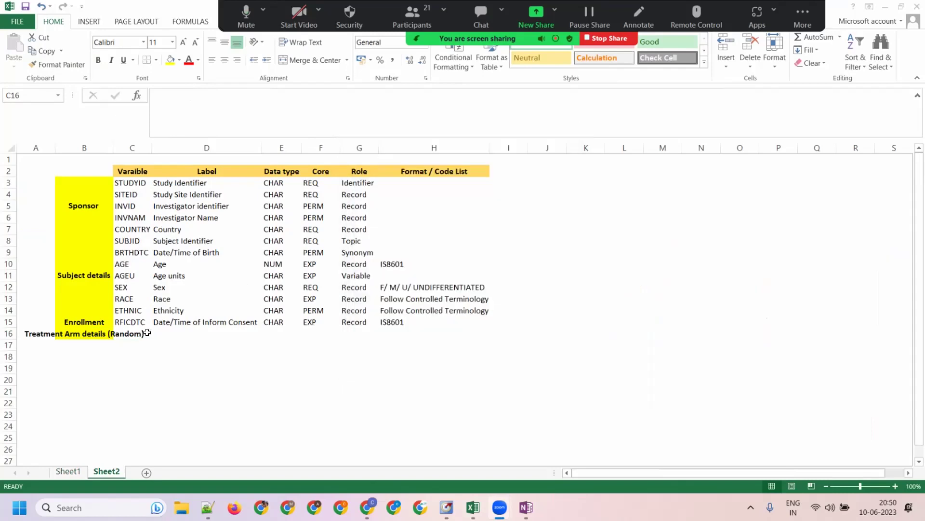
left_click(187, 328)
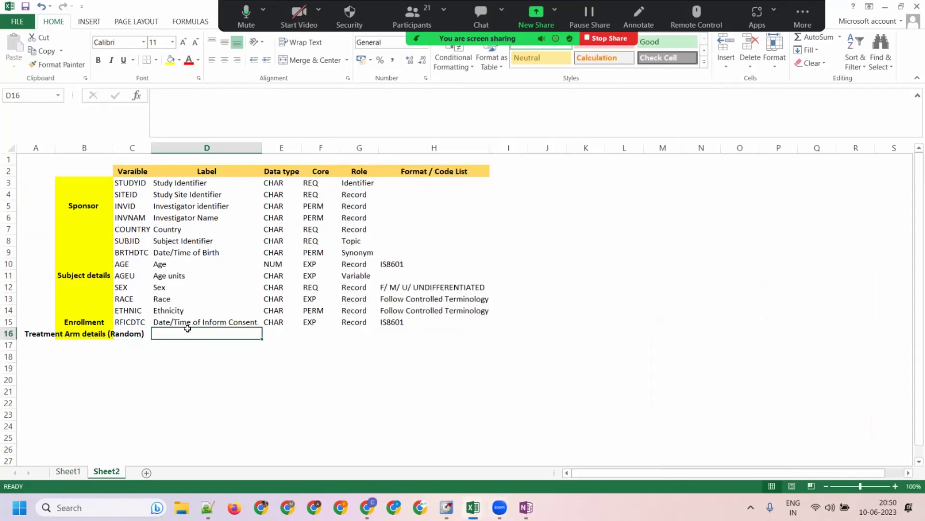
type("Planned ARM code")
key("Return")
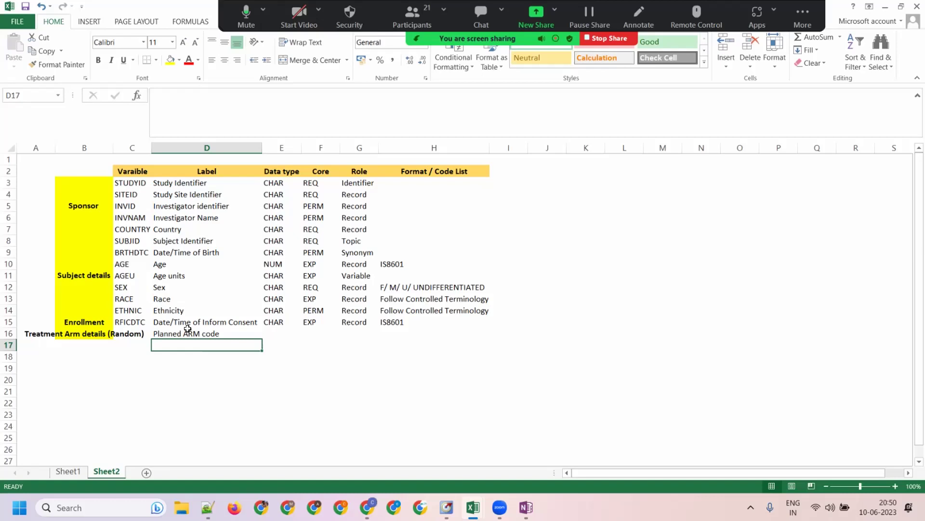
type("ARM")
key("Return")
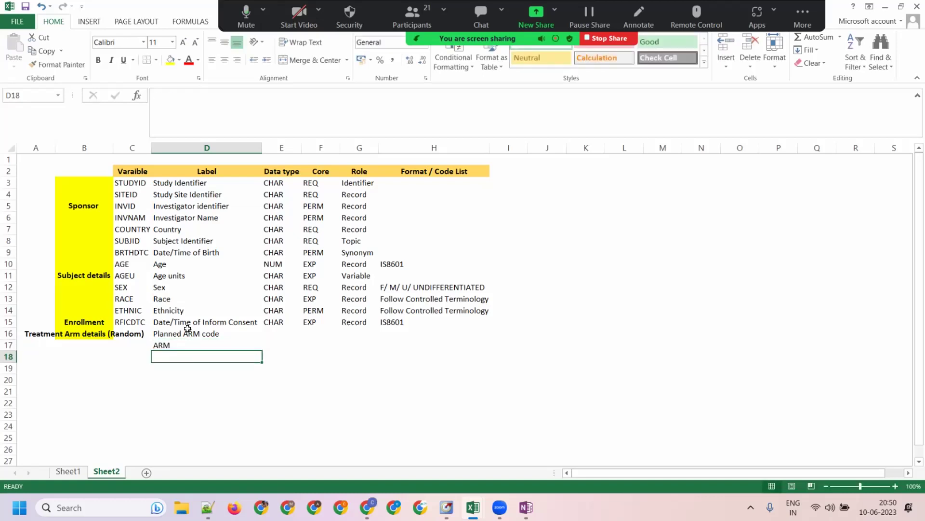
Copy the "Planned ARM code" label from D16 over the content of D17.
key("Up")
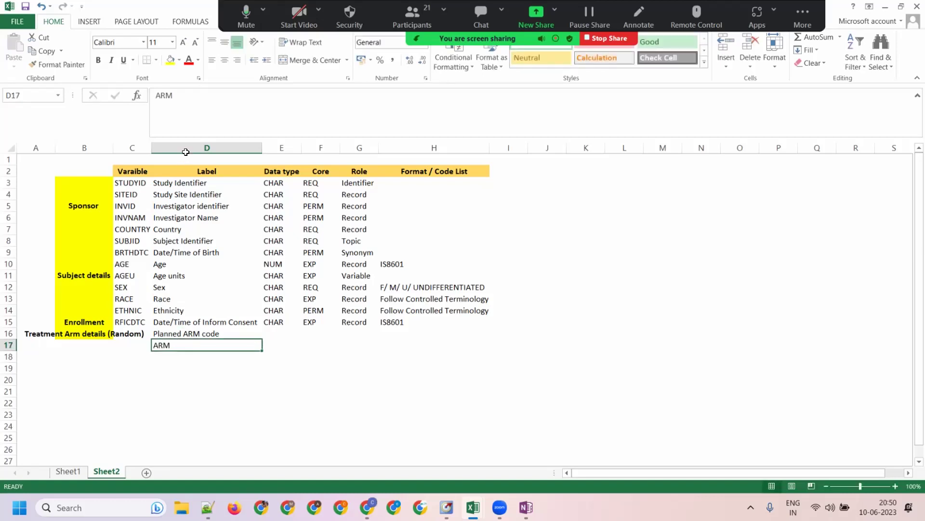
key("Up")
key("ctrl+c")
left_click(168, 343)
key("ctrl+v")
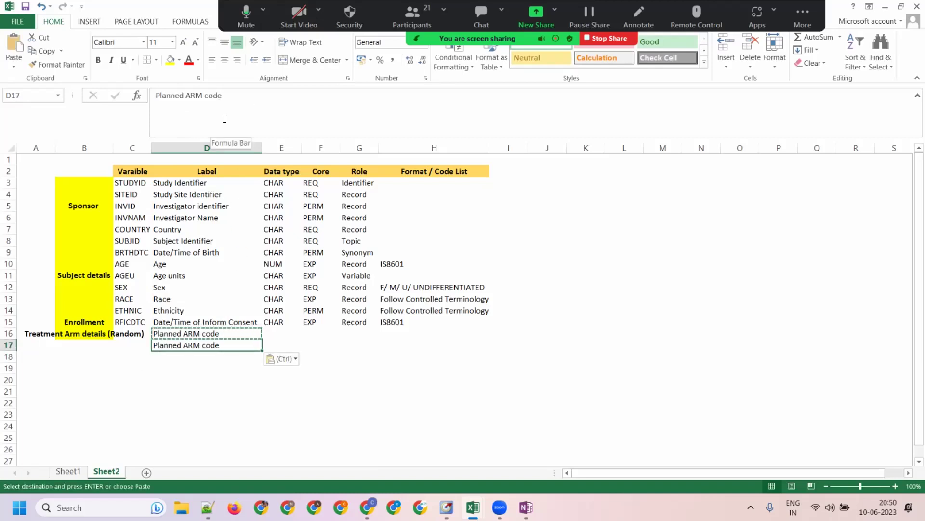
Reword the label in D17 as "Description of the Planned ARM".
double_click(213, 96)
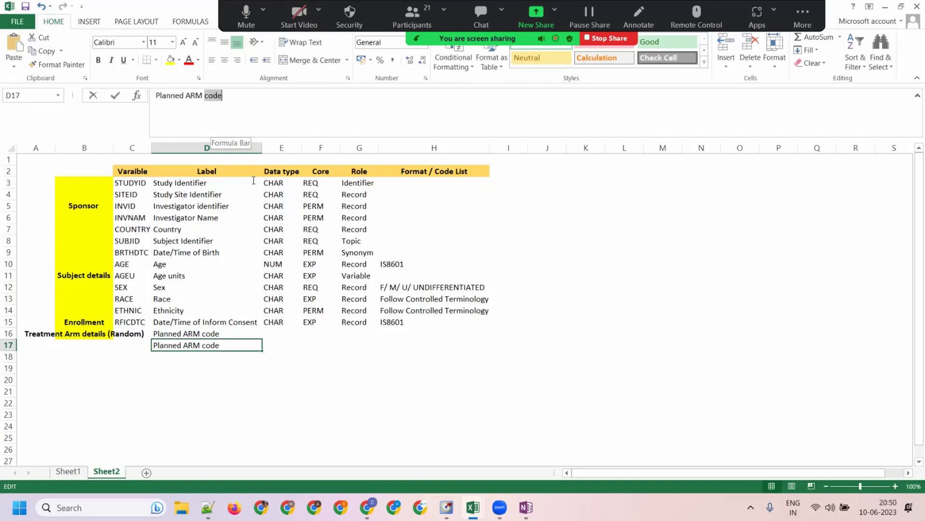
key("BackSpace")
key("Home")
type("Descripo")
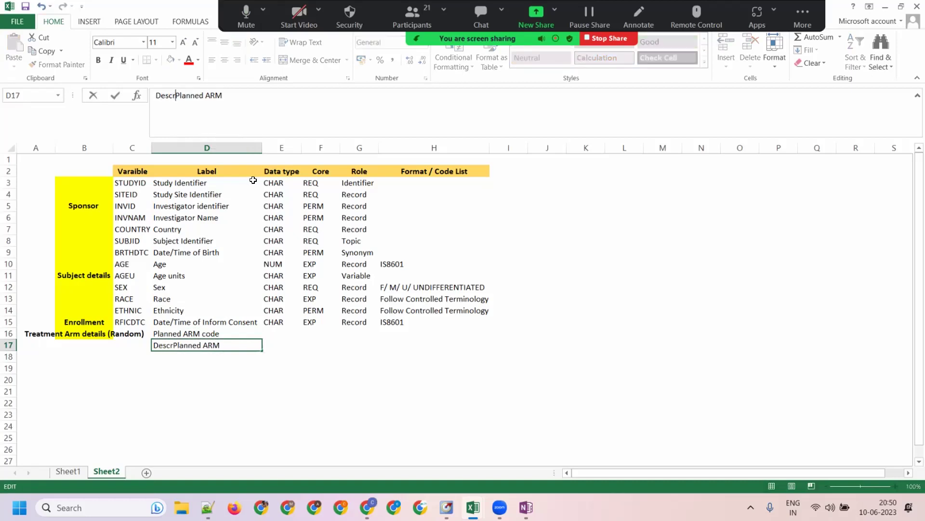
key("BackSpace")
type("tion of the")
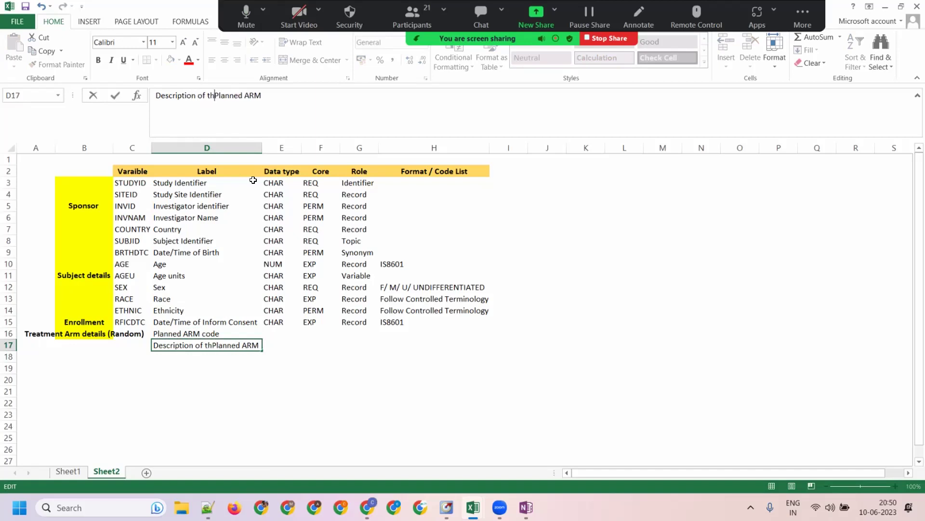
key("Return")
Copy the two planned ARM labels from D16:D17 to D18:D19.
left_click_drag(243, 334, 207, 345)
key("ctrl+c")
left_click(192, 358)
key("ctrl+v")
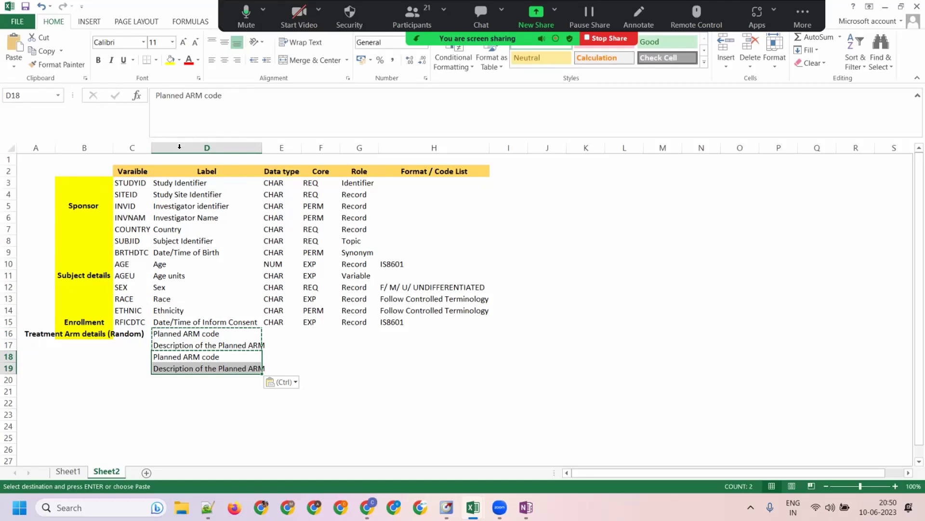
Change the copied labels to "Actual ARM code" in D18 and "Description of the Actual ARM" in D19.
double_click(169, 95)
type("Actual")
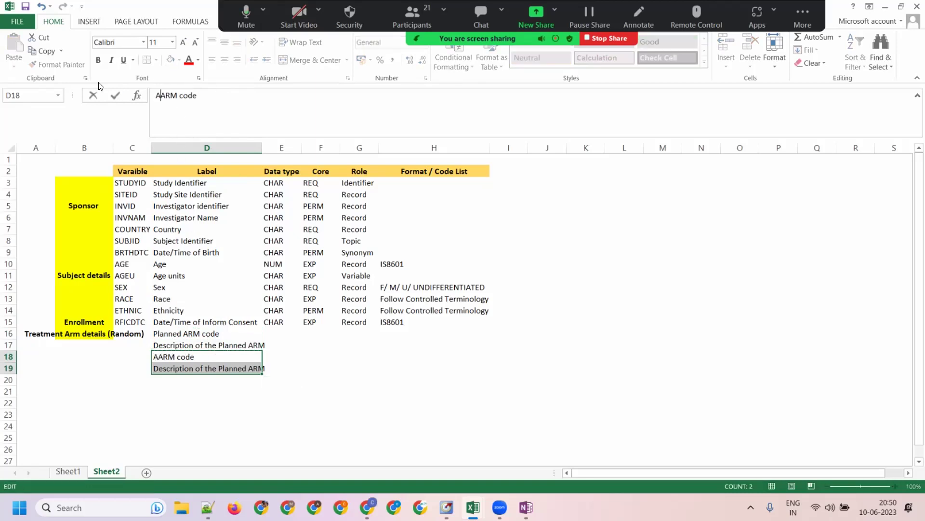
key("Return")
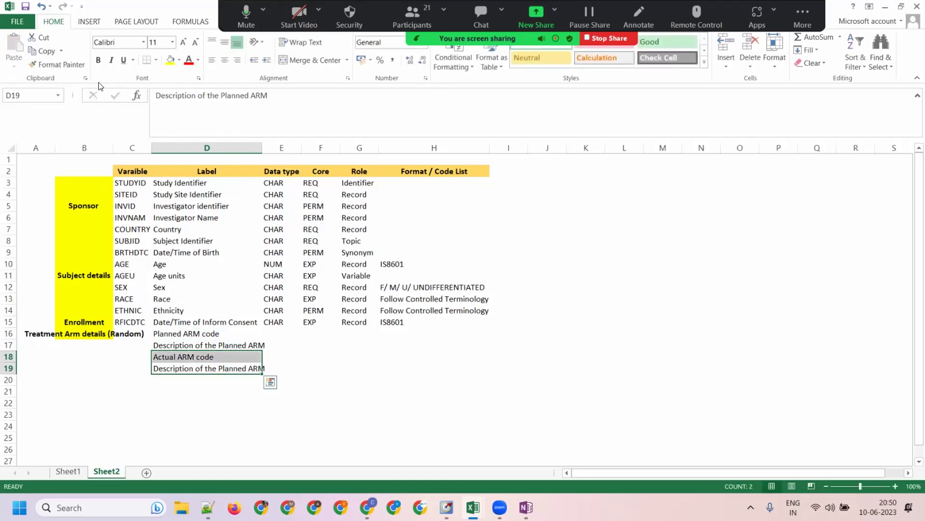
double_click(234, 95)
type("Actual")
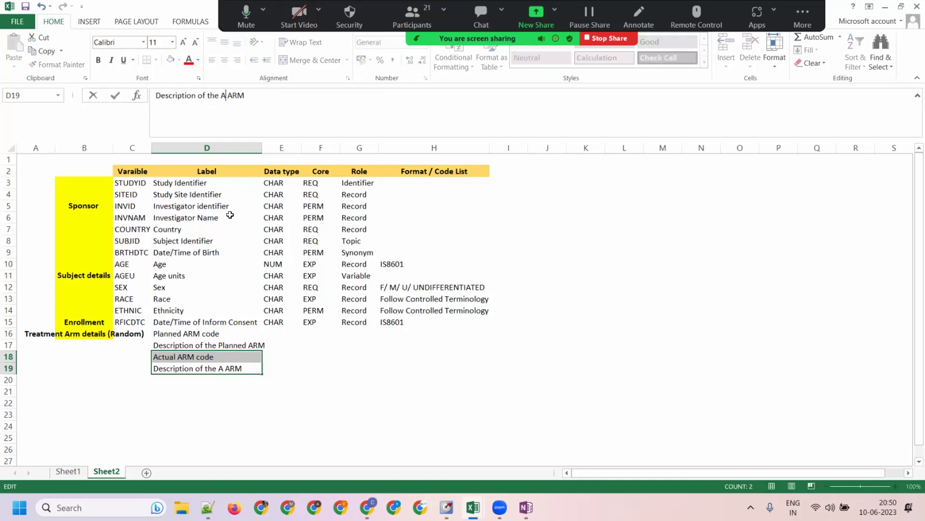
key("BackSpace")
key("Return")
left_click(164, 426)
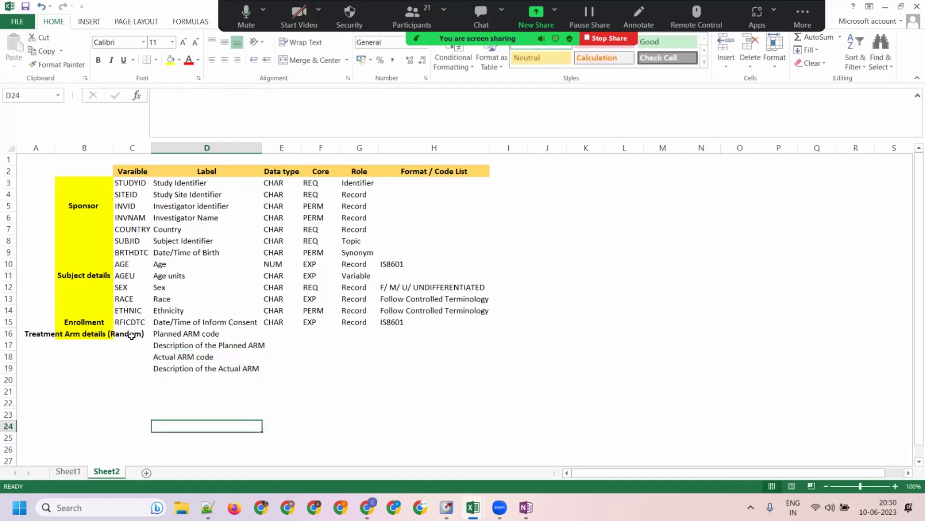
Enter the variable names ARMCD in C16 and ARM in C17 for the planned ARM labels.
left_click(131, 335)
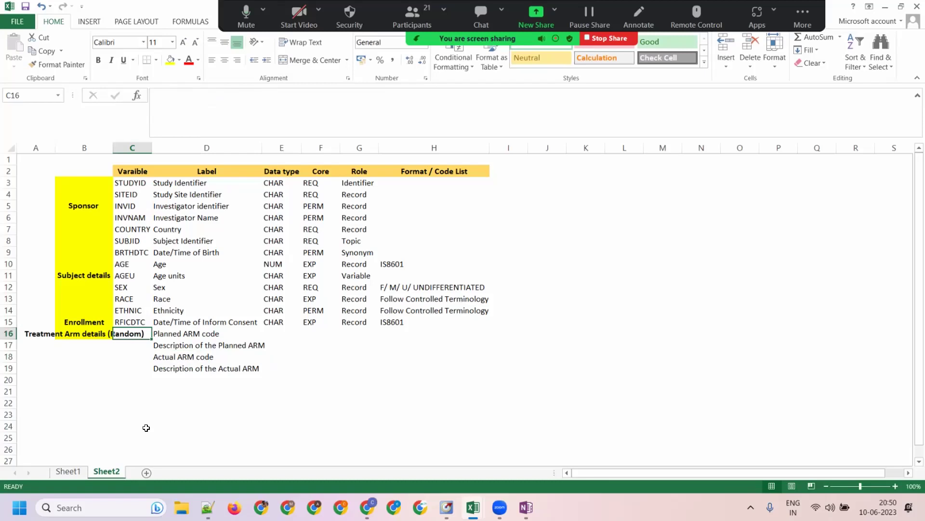
type("ARMCD")
key("Return")
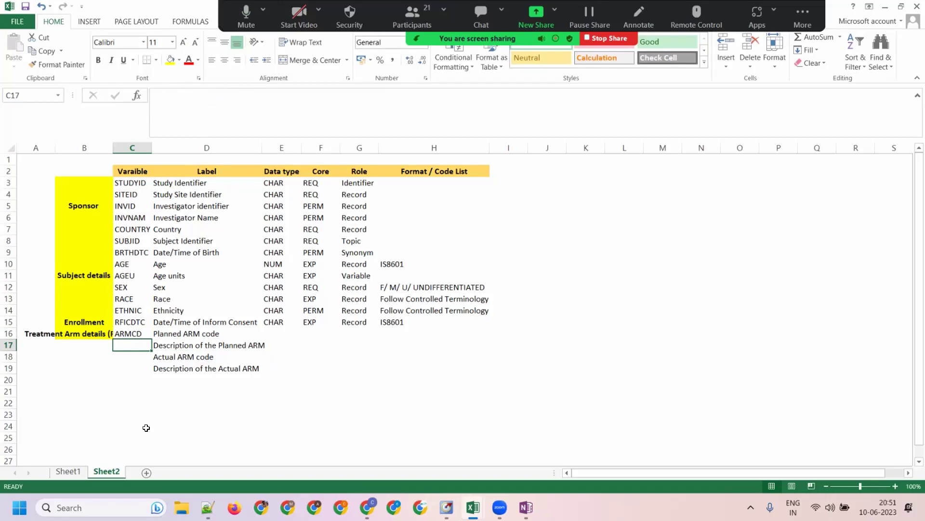
type("ARMCD")
key("Return")
key("Up")
left_click_drag(173, 95, 218, 94)
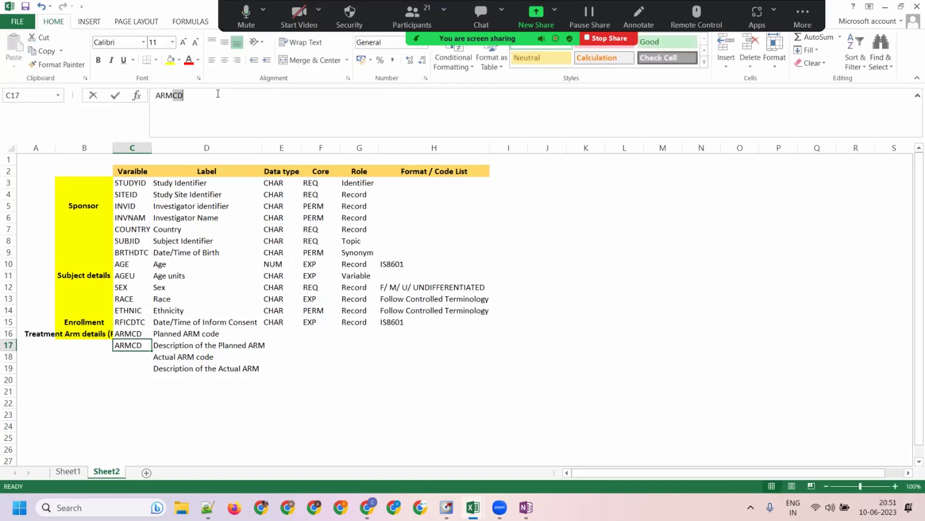
key("BackSpace")
key("Return")
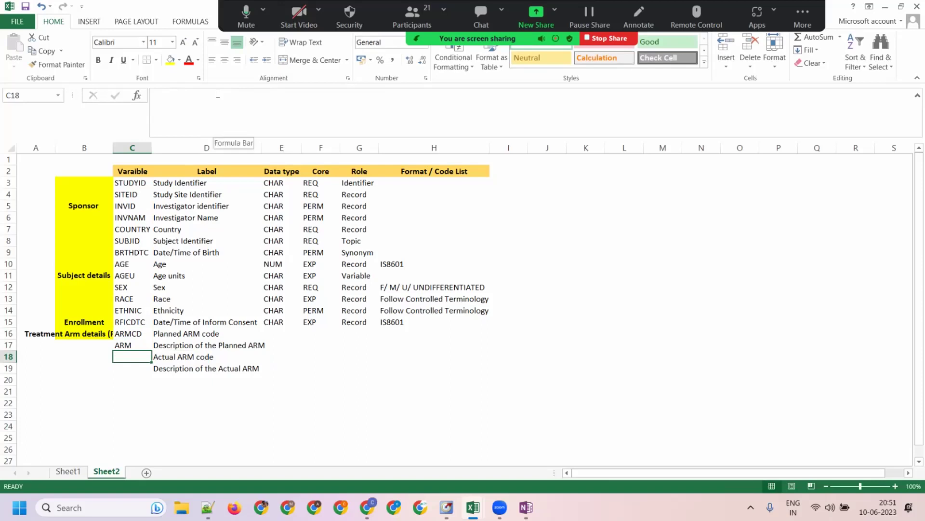
Enter the variable name ACTARMCD in C18 and autofit the width of column C.
type("ACTARMCD")
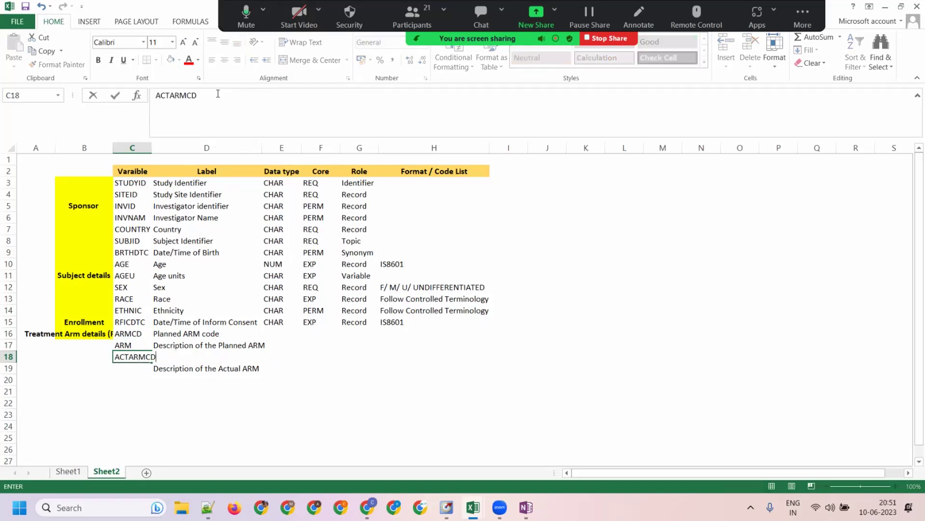
key("Return")
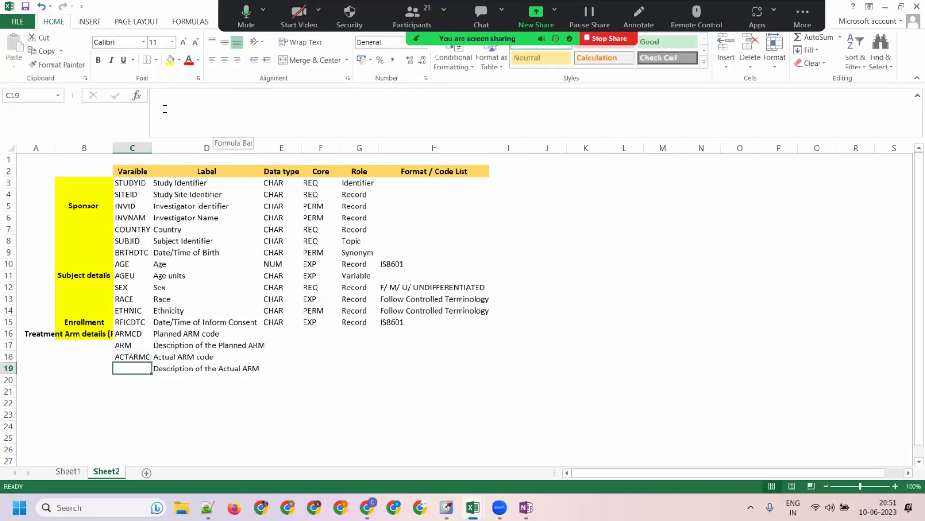
key("alt+h")
key("o")
key("i")
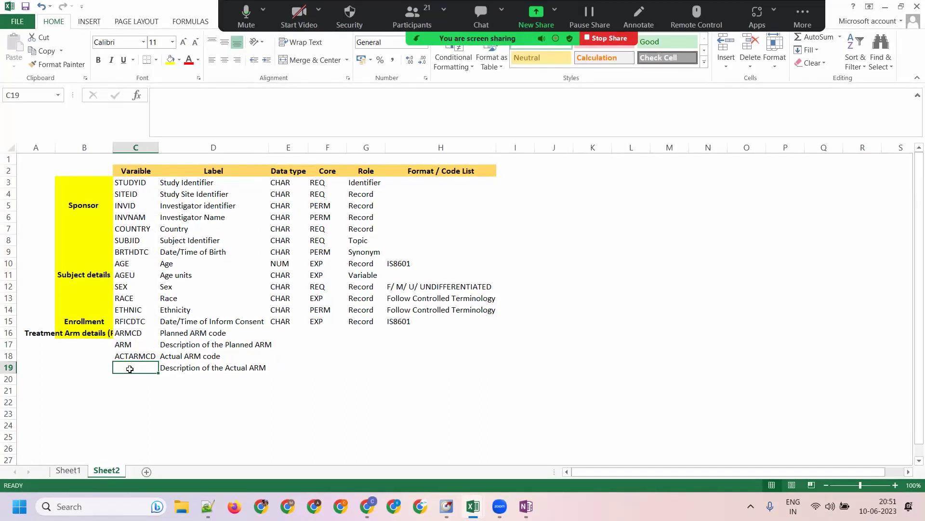
Enter the variable name ACTACRM in C19 beside the description of the actual ARM.
type("ACTACR")
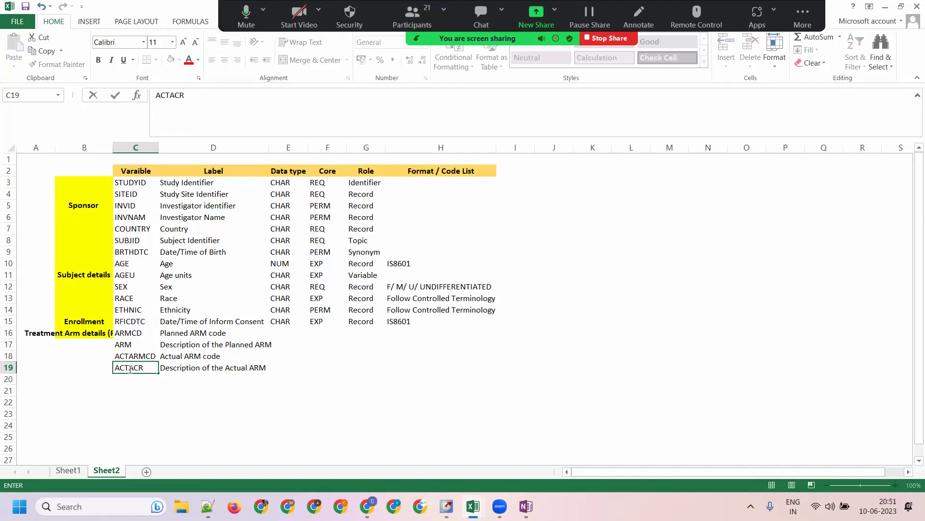
type("M")
key("Tab")
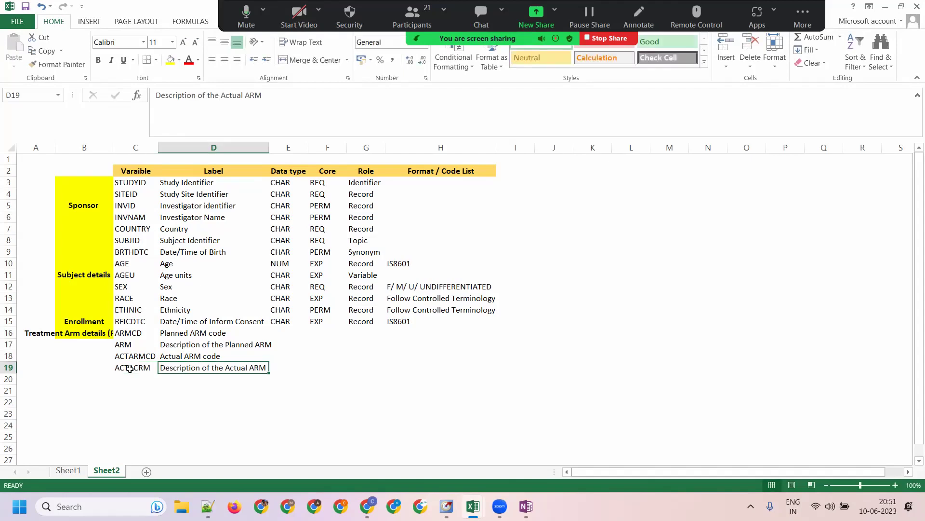
Copy the data type CHAR from E15 to the four ARM rows, E16:E19.
left_click(288, 321)
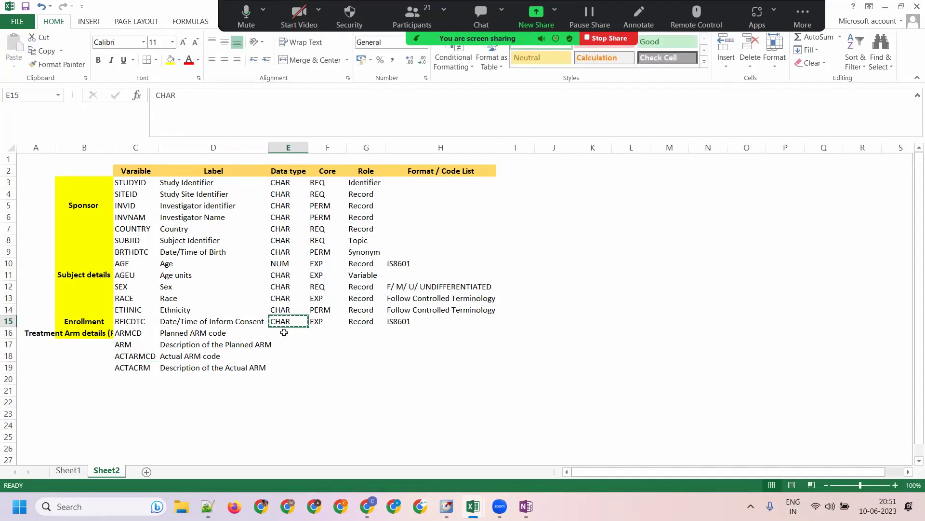
key("ctrl+c")
left_click(288, 333)
left_click(286, 370, "shift")
key("ctrl+v")
left_click(398, 383)
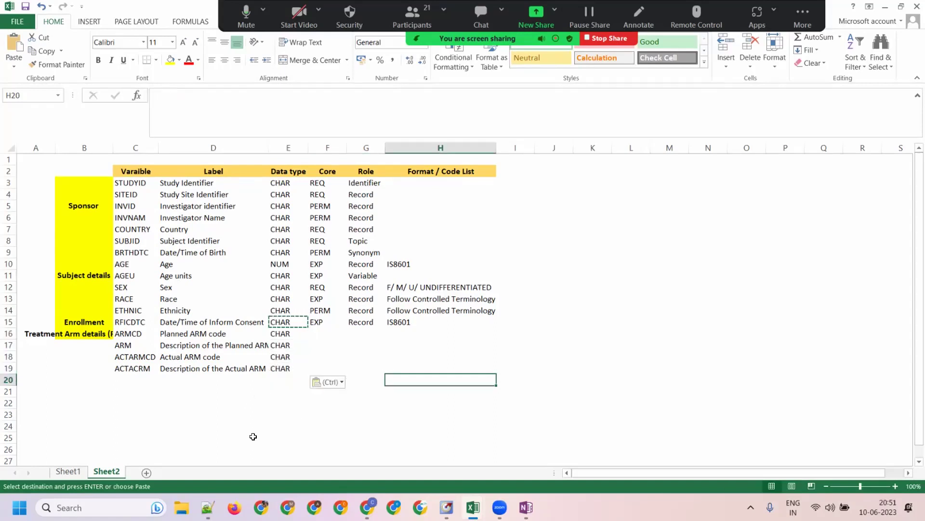
Copy the core value EXP from F15 to the four ARM rows, F16:F19.
left_click(318, 321)
key("ctrl+c")
left_click(316, 333)
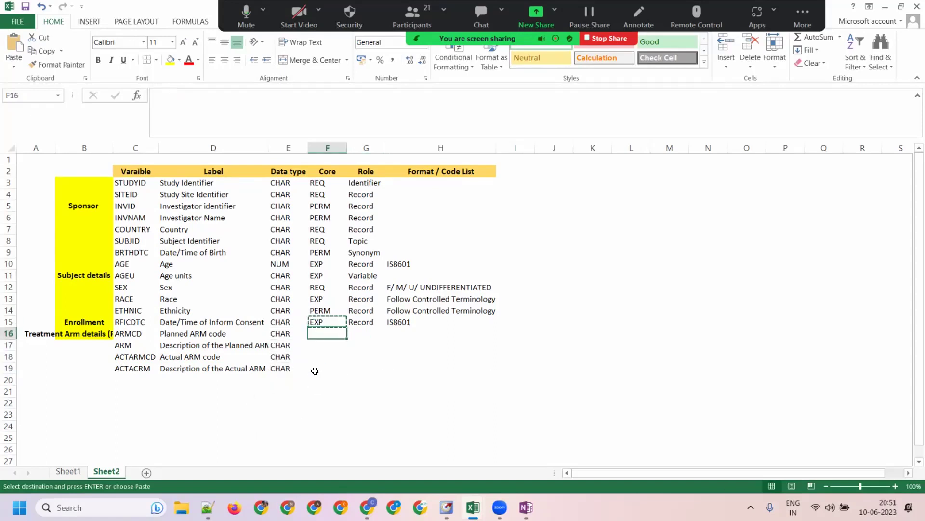
left_click(315, 368, "shift")
key("ctrl+v")
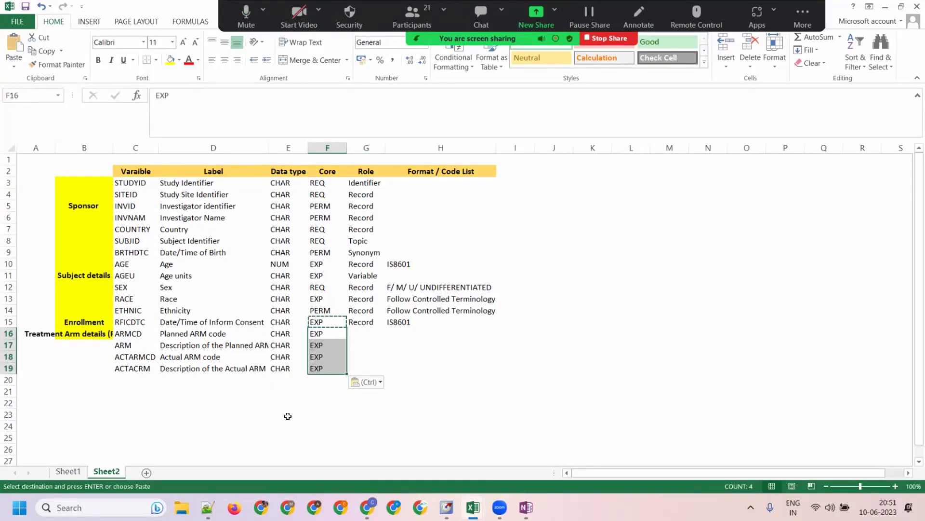
Enter the role Record for the two ARM code variables in G16 and G18.
left_click(366, 333)
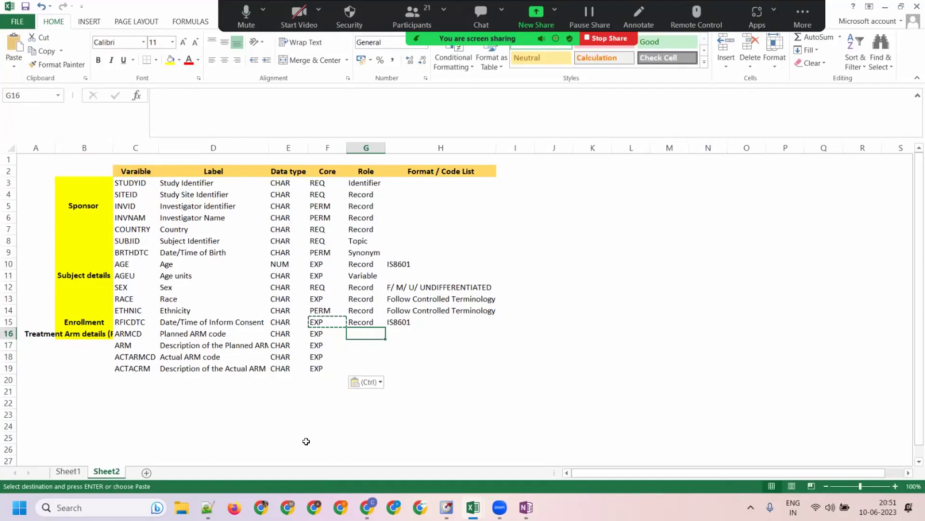
type("Rec")
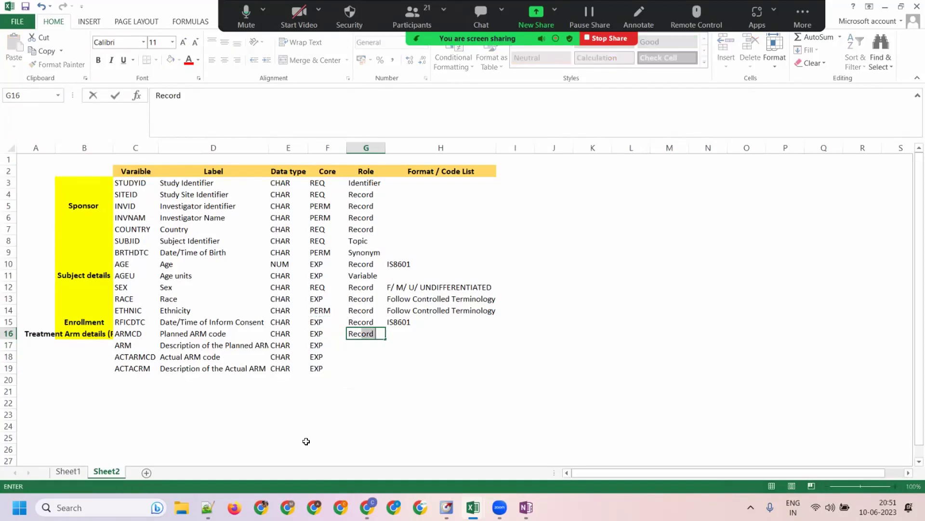
key("Return")
key("Return")
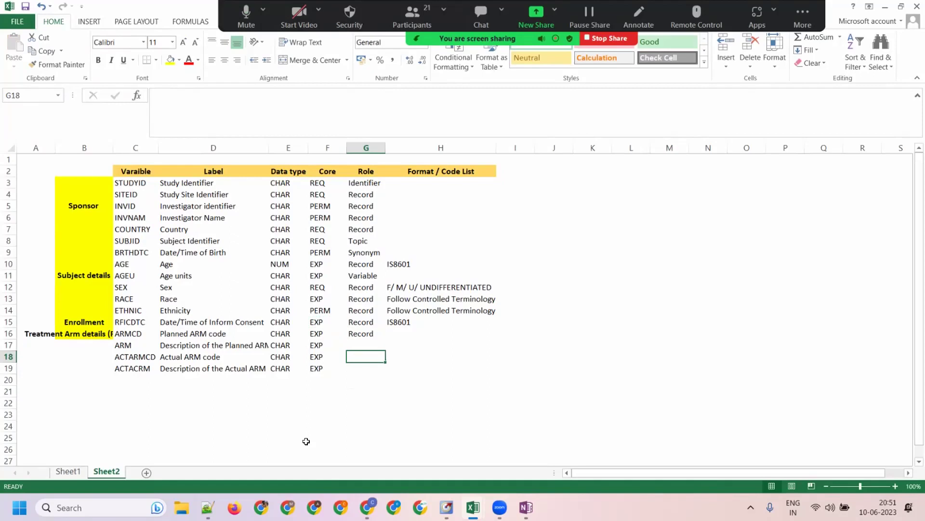
type("Rec")
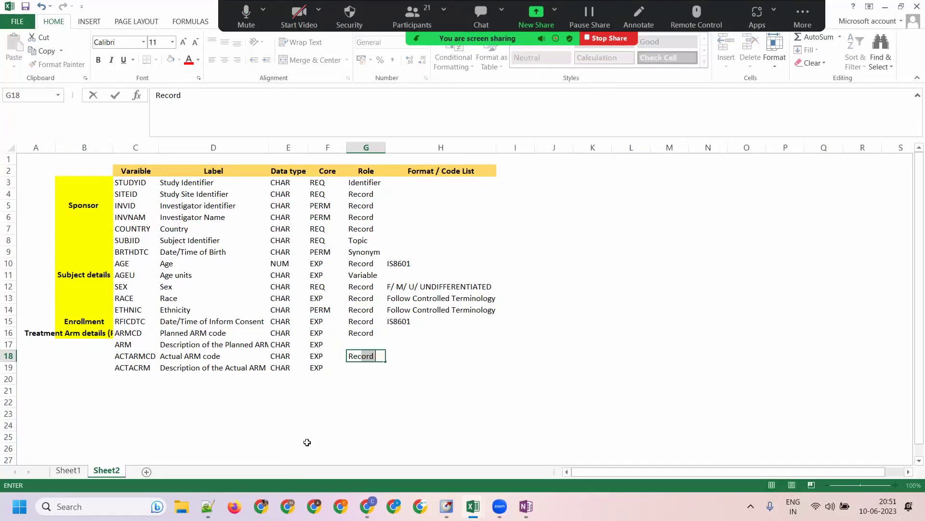
key("Tab")
Enter the role Synonym for the planned and actual ARM description rows in G17 and G19.
left_click(136, 367)
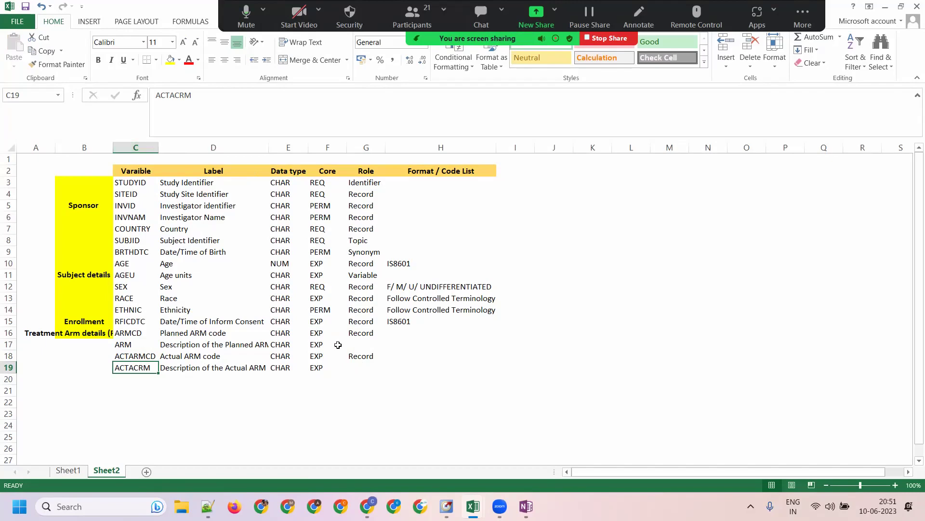
left_click(357, 345)
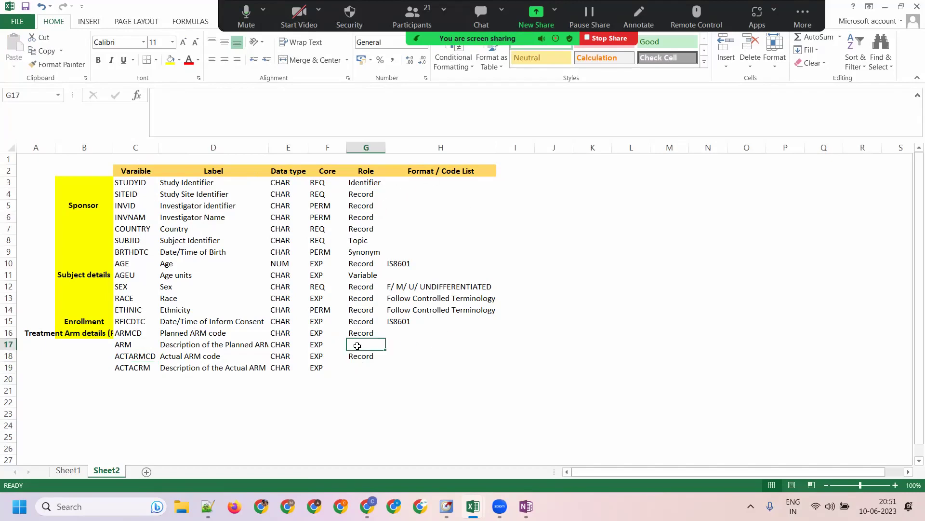
type("Synonym")
key("Return")
key("Return")
type("S")
key("ctrl+Return")
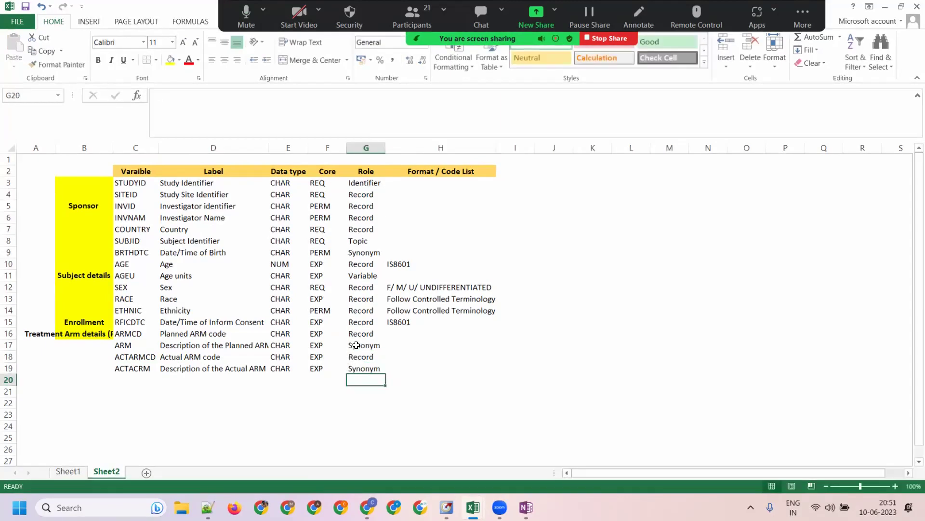
left_click(136, 332)
left_click(141, 358)
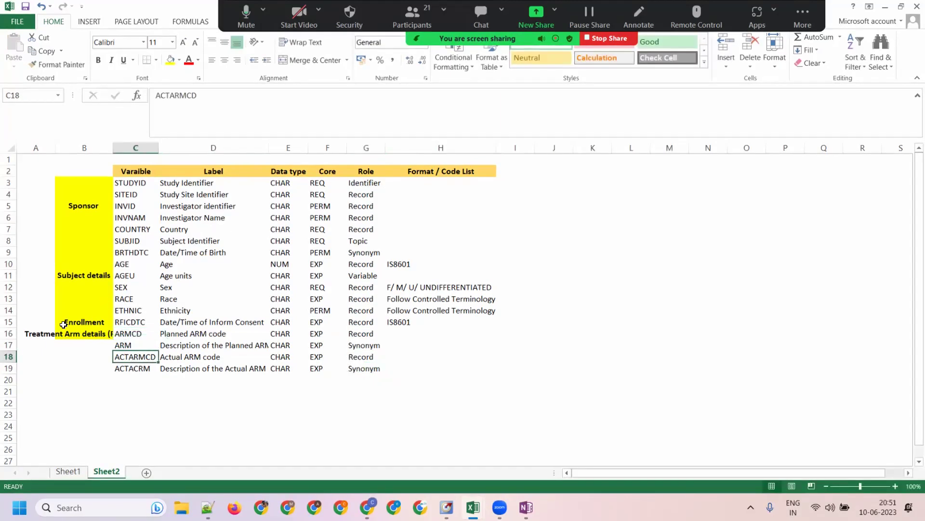
left_click(73, 344)
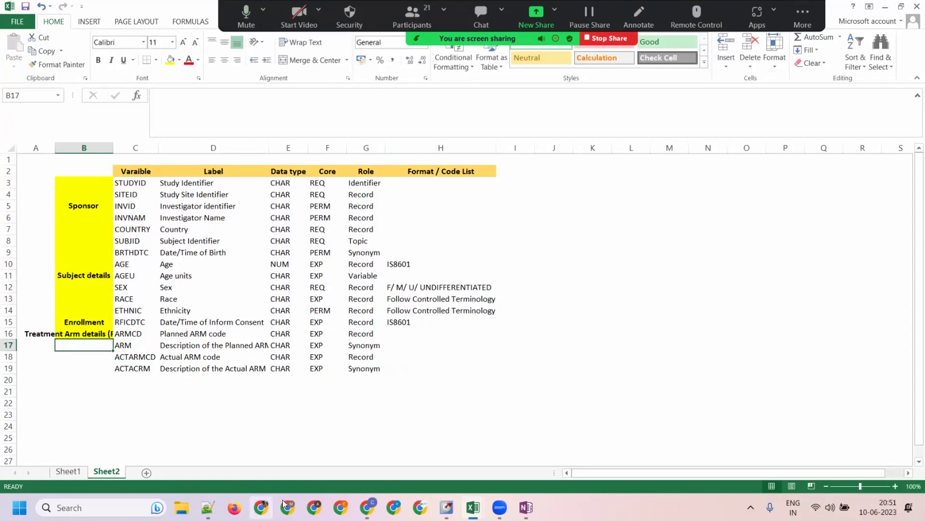
left_click_drag(128, 335, 131, 368)
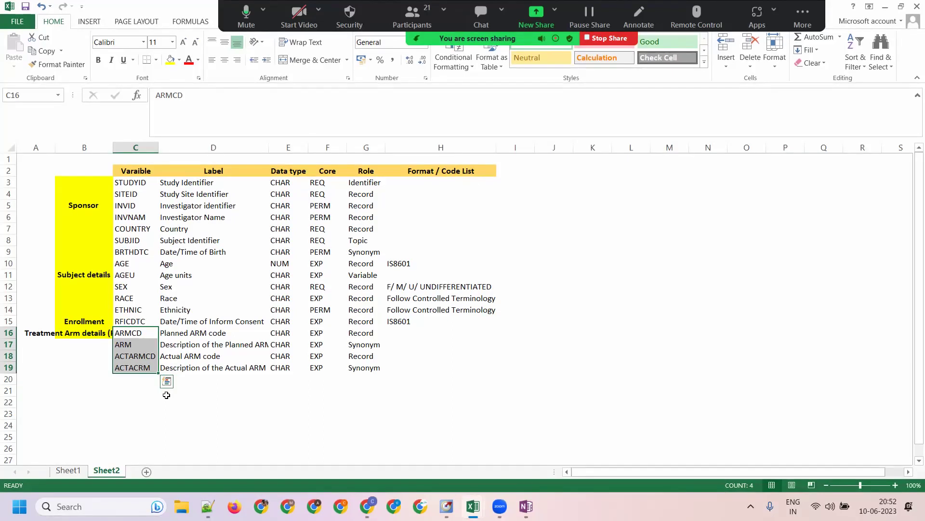
Enter the example numbers 28 in K2 and 30 in L2 beside the table.
left_click(583, 171)
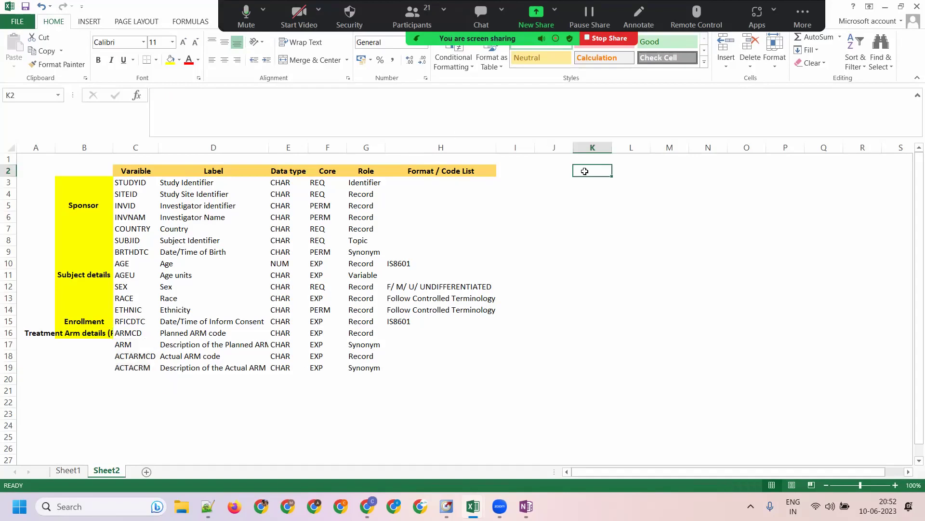
type("28")
key("Tab")
type("3")
key("Return")
left_click(583, 172)
key("Tab")
type("30")
key("Return")
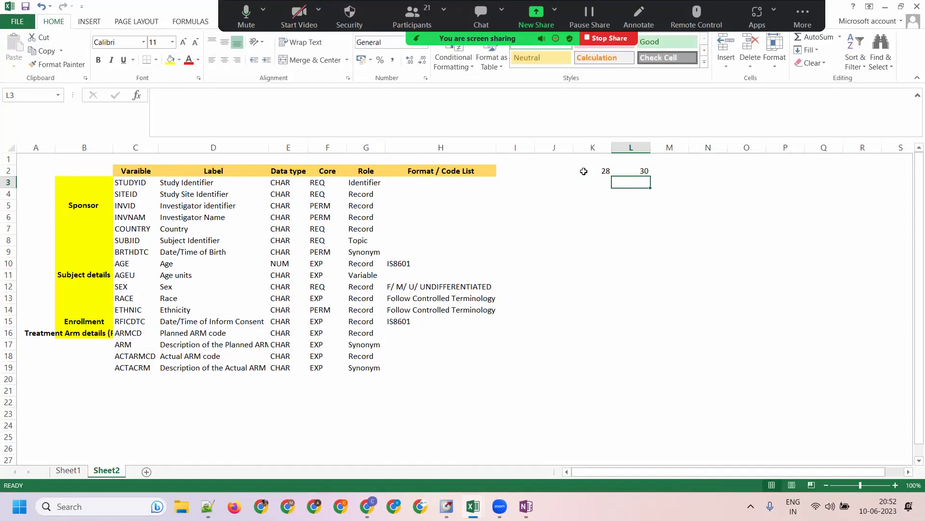
Add the variable ARMNRS in C20 with the label "Reason ARM/ACTARM is null" in D20.
left_click_drag(128, 330, 121, 369)
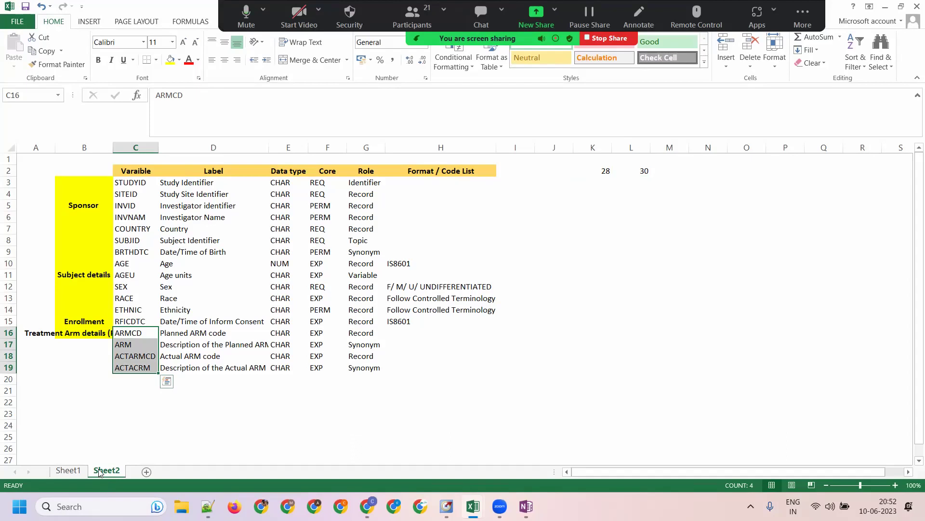
left_click(134, 381)
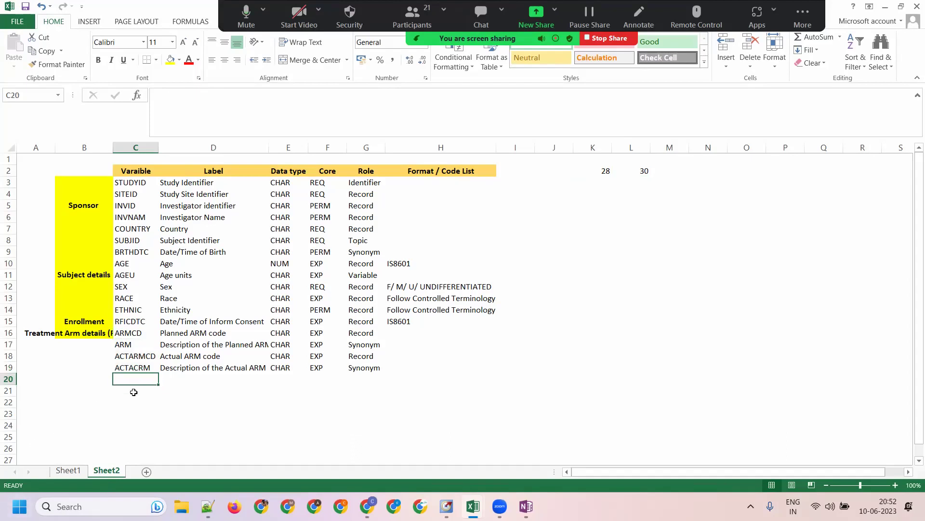
type("ARMNRS")
key("Tab")
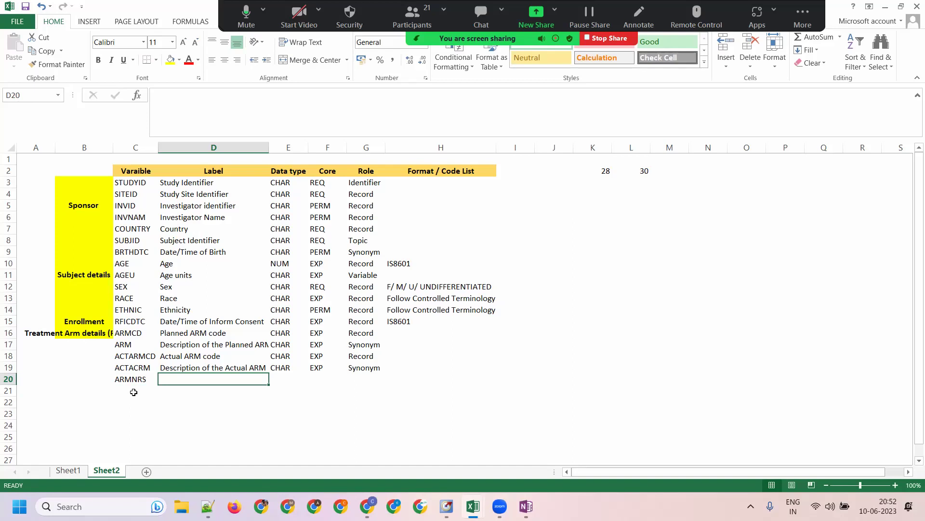
type("Reason ")
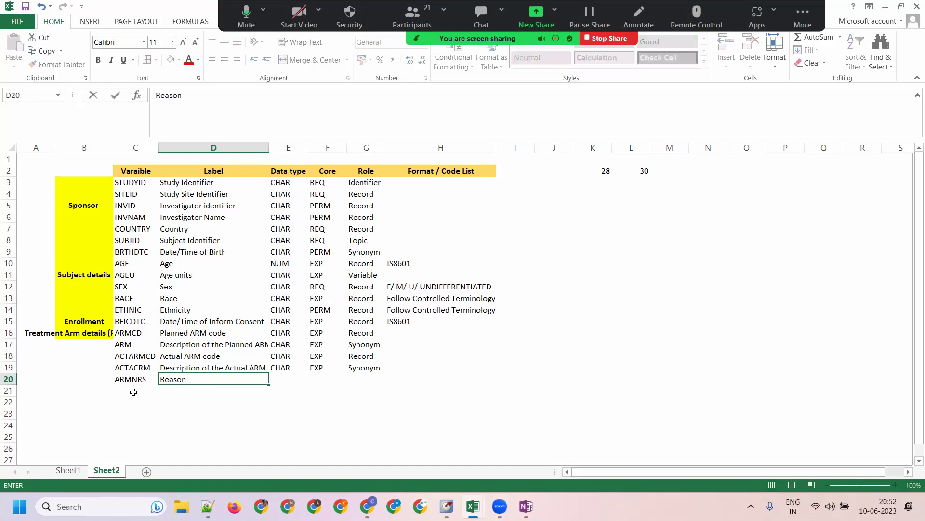
type("ARM/ACTARM is num")
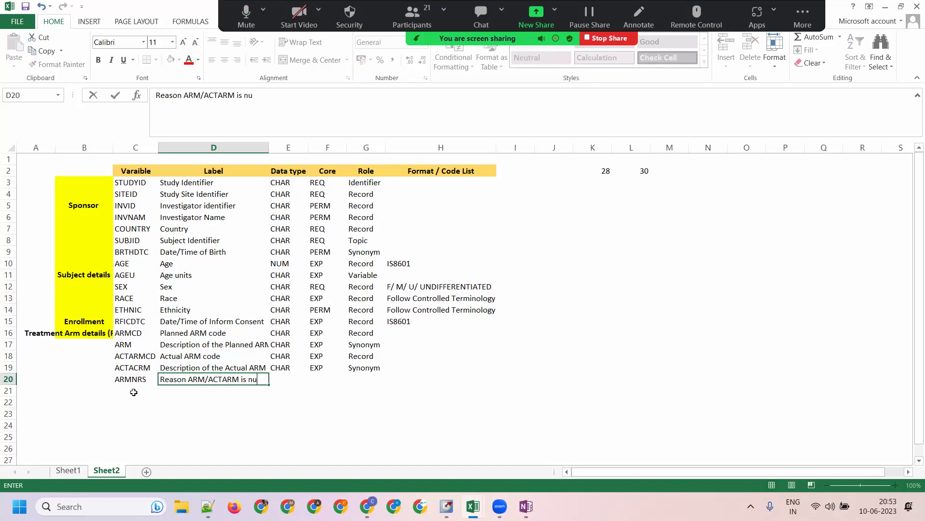
key("BackSpace")
type("ll")
key("Tab")
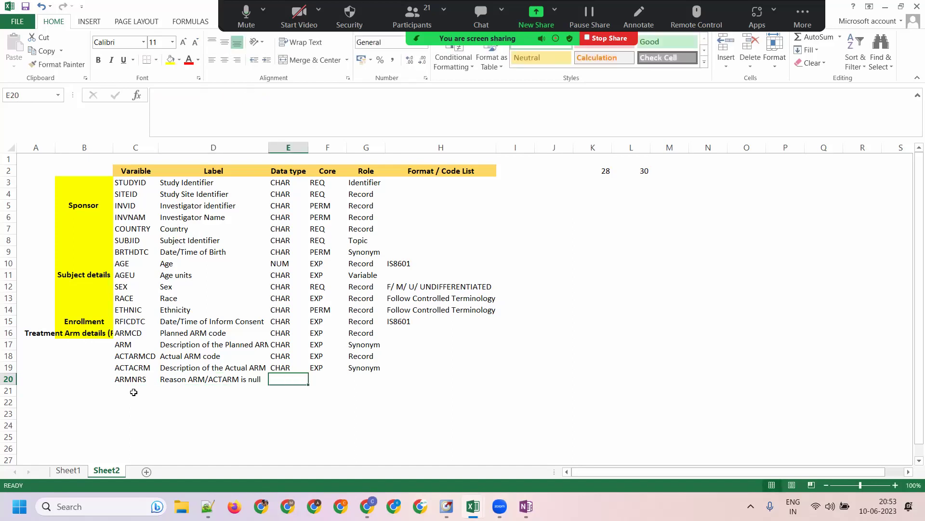
Complete the ARMNRS row with data type CHAR, core EXP and role Record.
type("CHAR")
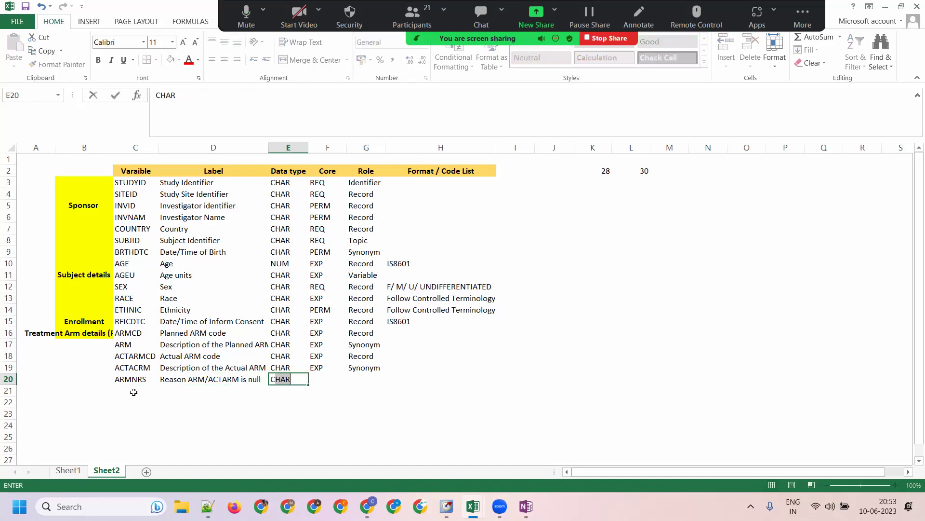
key("Tab")
type("EXP")
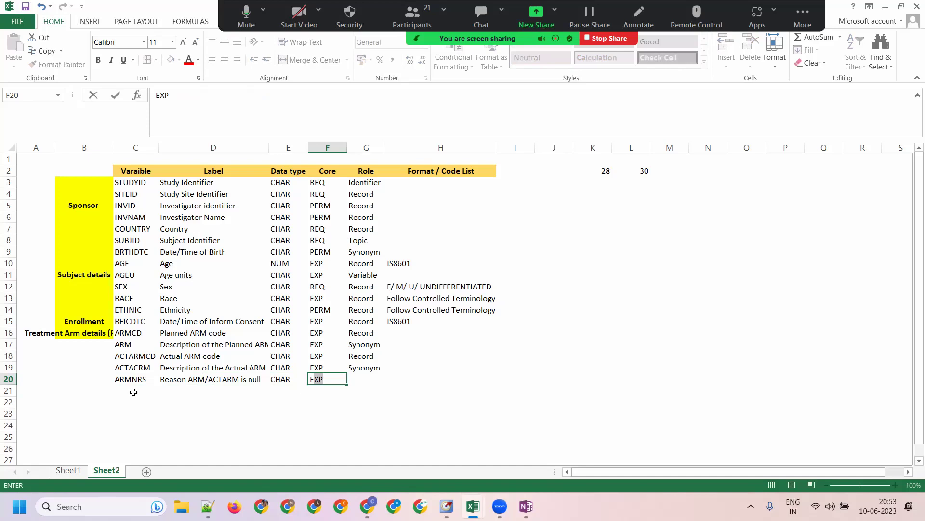
key("Tab")
type("Rec")
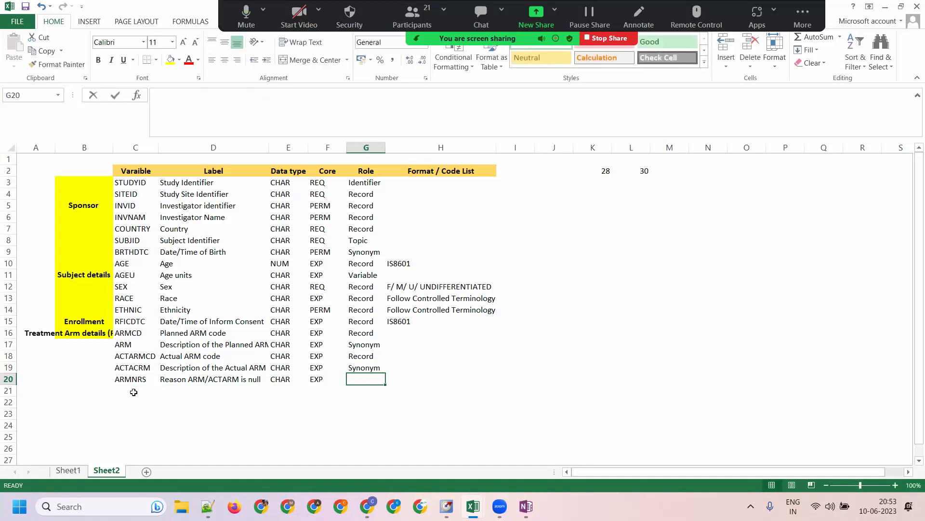
key("Tab")
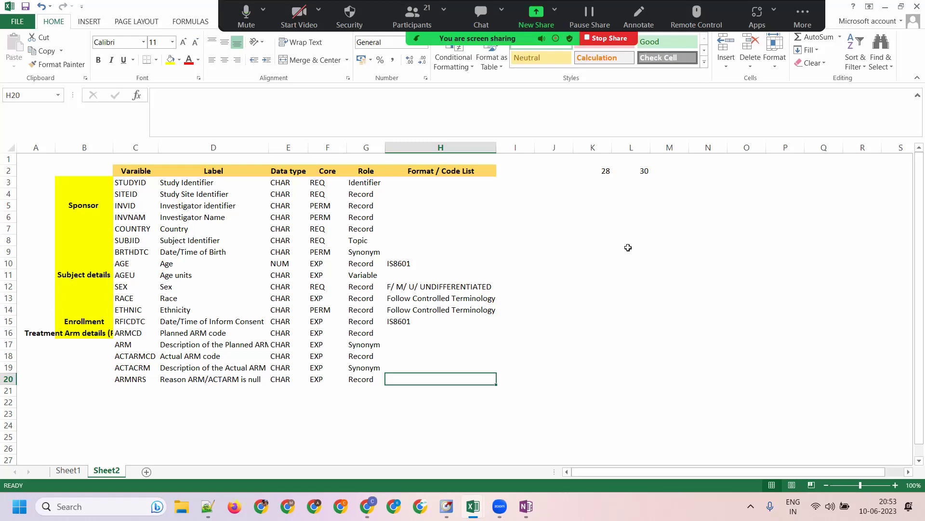
Enter the example numbers 100 in K8 and 20 in L8 beside the table.
left_click(622, 230)
left_click(608, 236)
type("100")
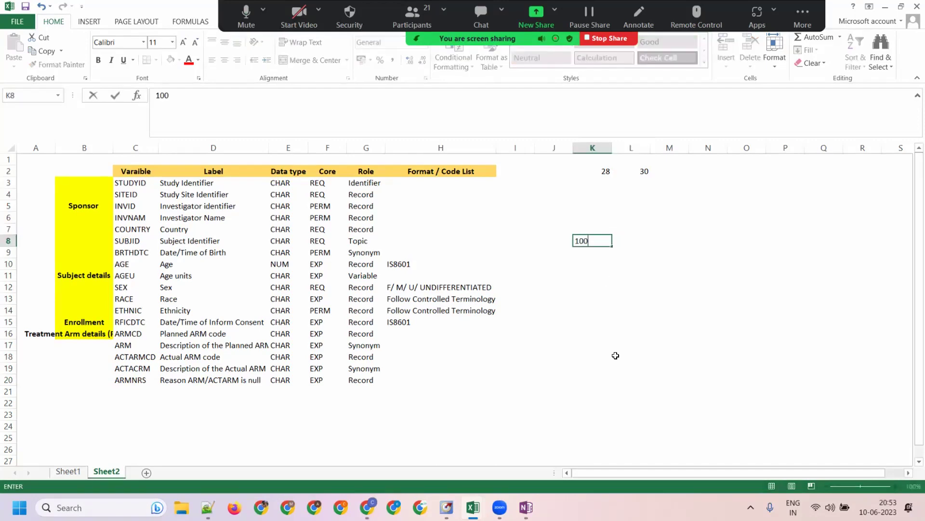
key("Tab")
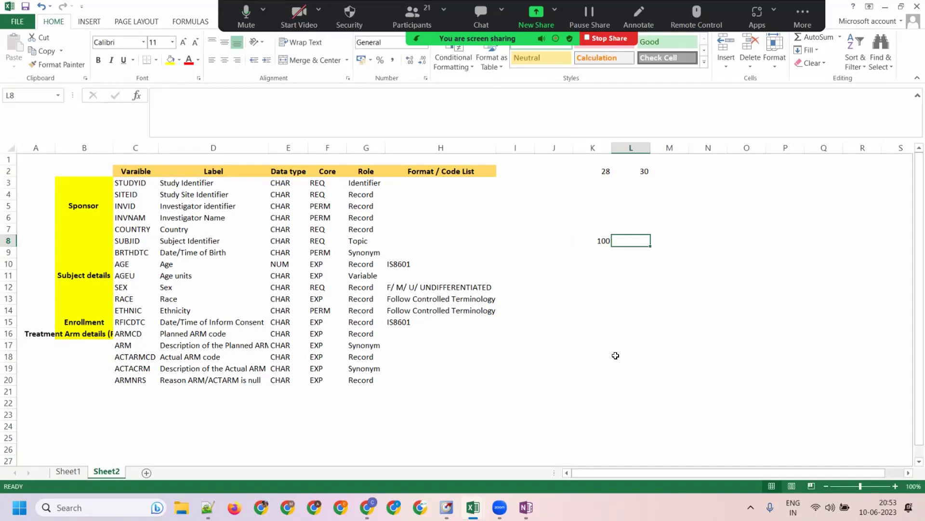
key("Right")
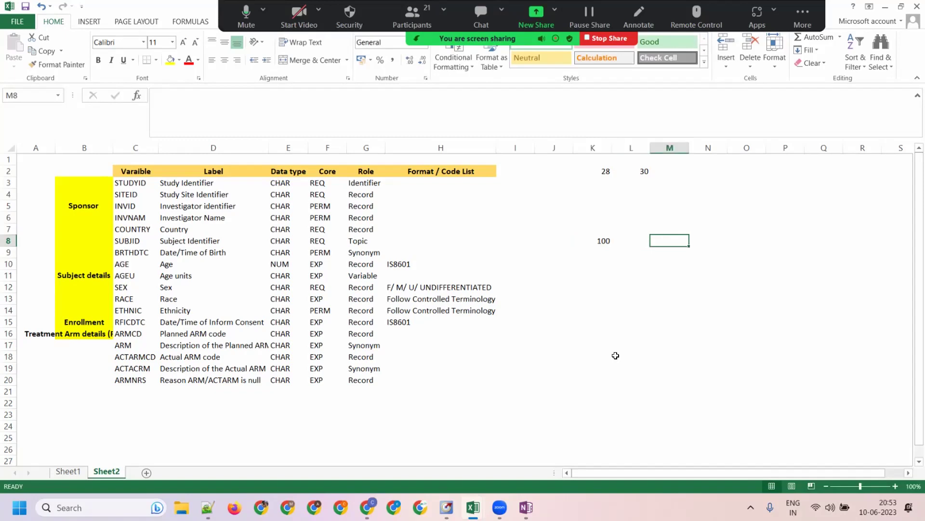
key("Left")
type("20")
key("Right")
Autofit the width of column B to show the full Treatment Arm details (Random) heading.
left_click_drag(126, 333, 397, 361)
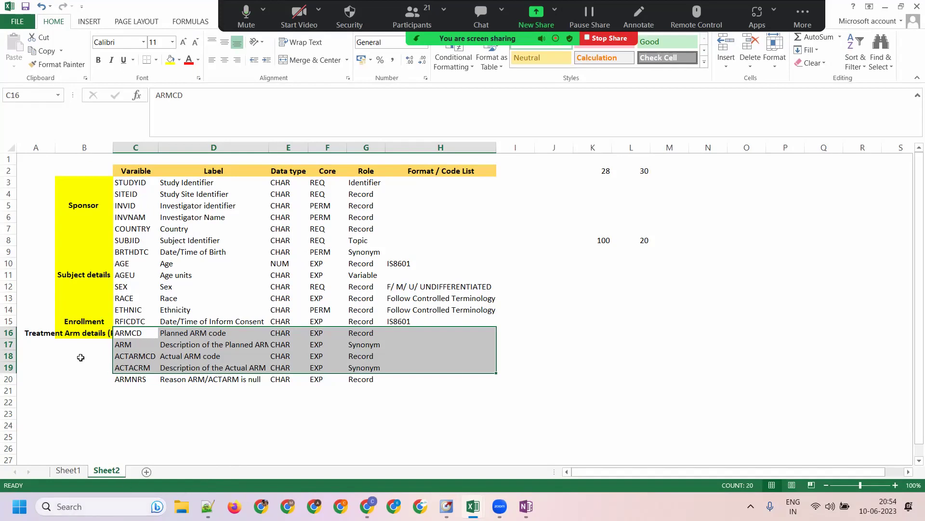
left_click(128, 388)
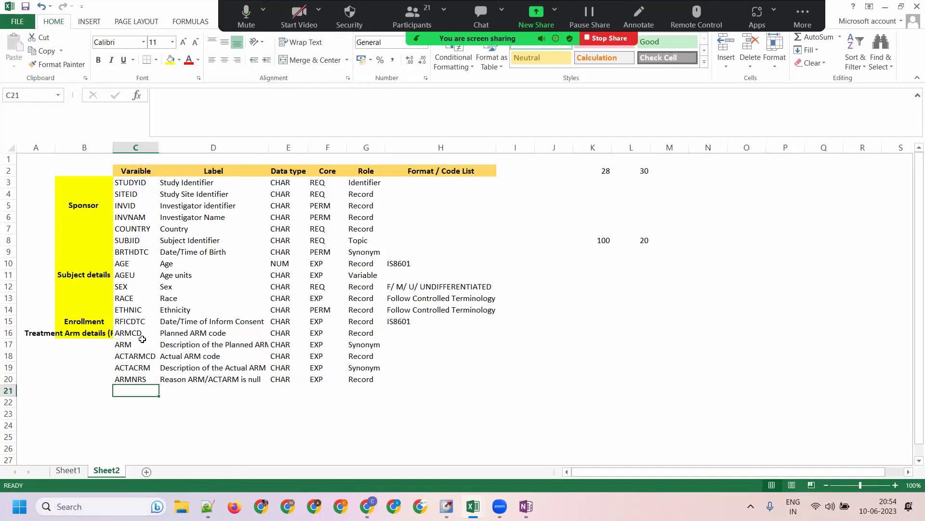
double_click(113, 152)
left_click(76, 343)
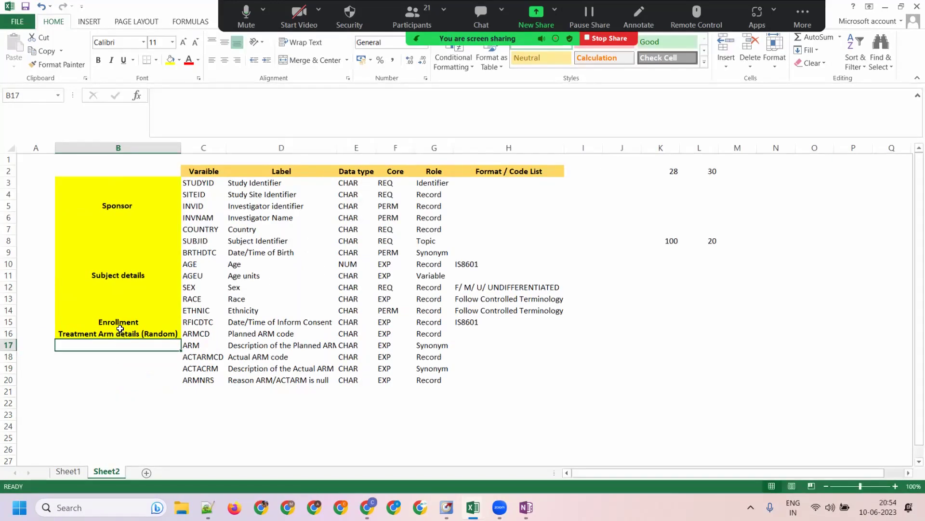
left_click_drag(120, 328, 120, 381)
left_click(356, 390)
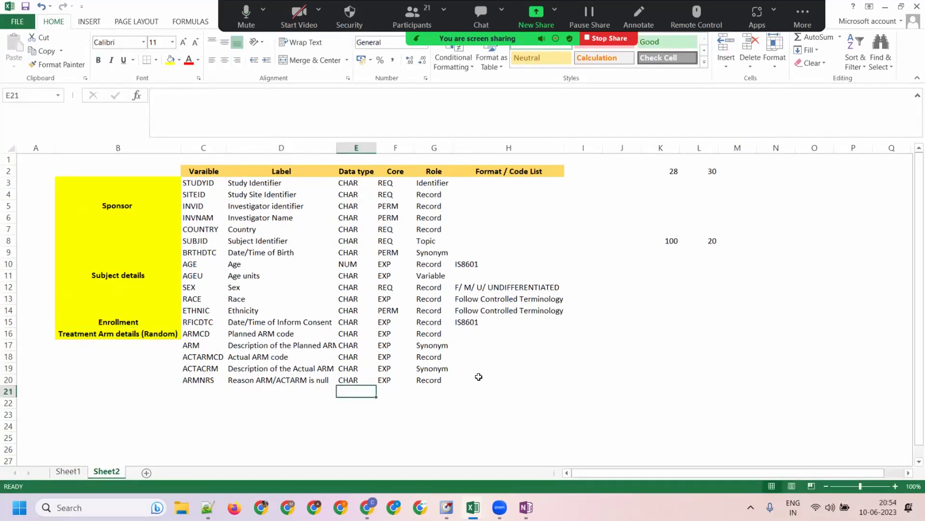
left_click(478, 376)
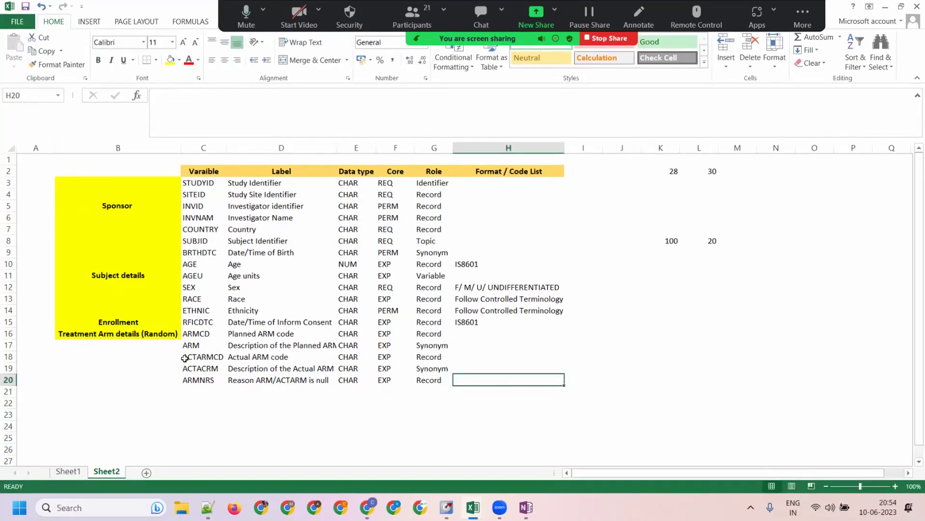
left_click(195, 379)
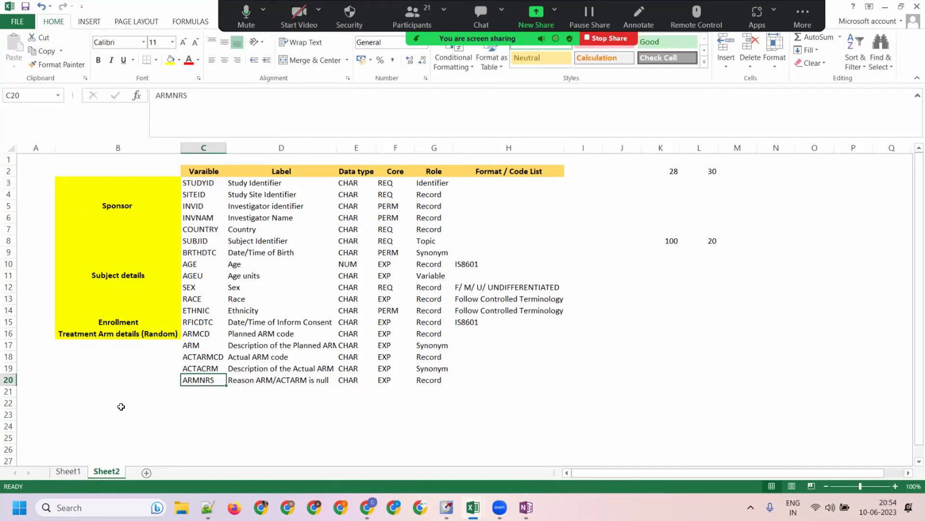
mouse_move(207, 506)
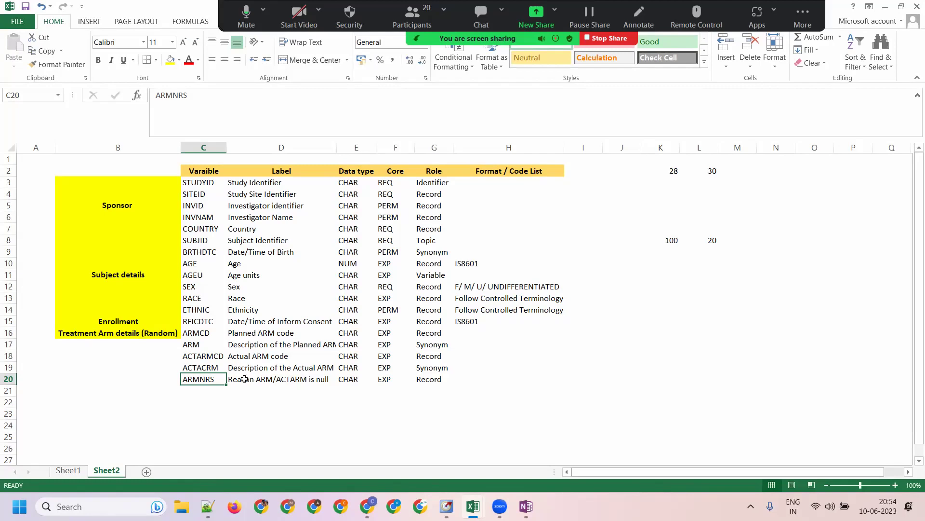
left_click(464, 381)
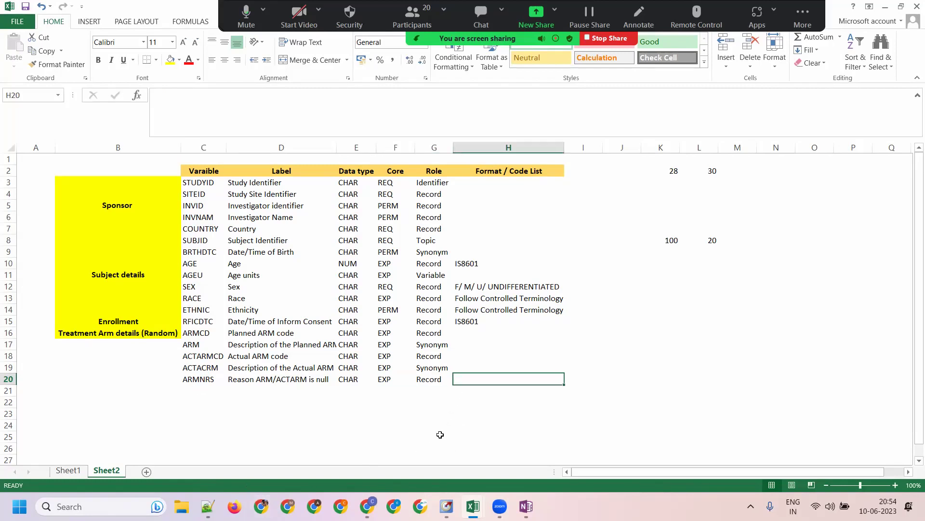
key("Tab")
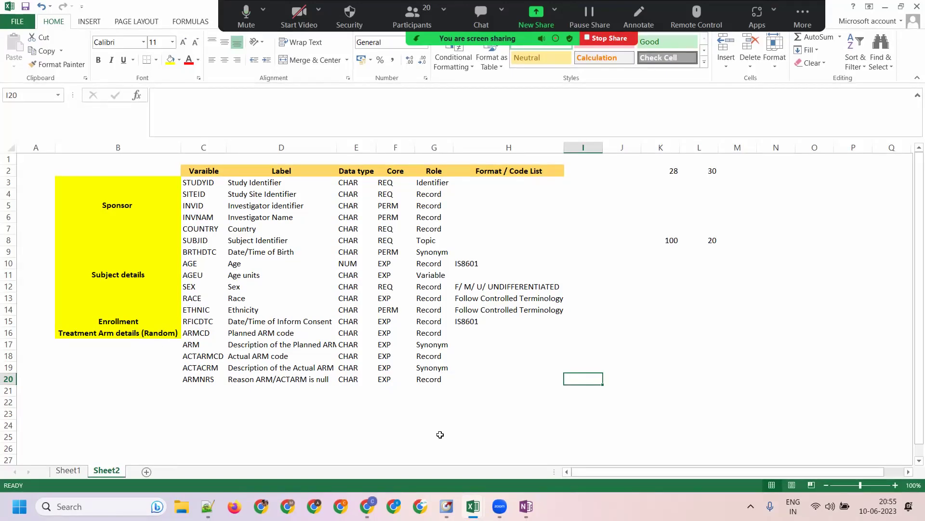
left_click(472, 382)
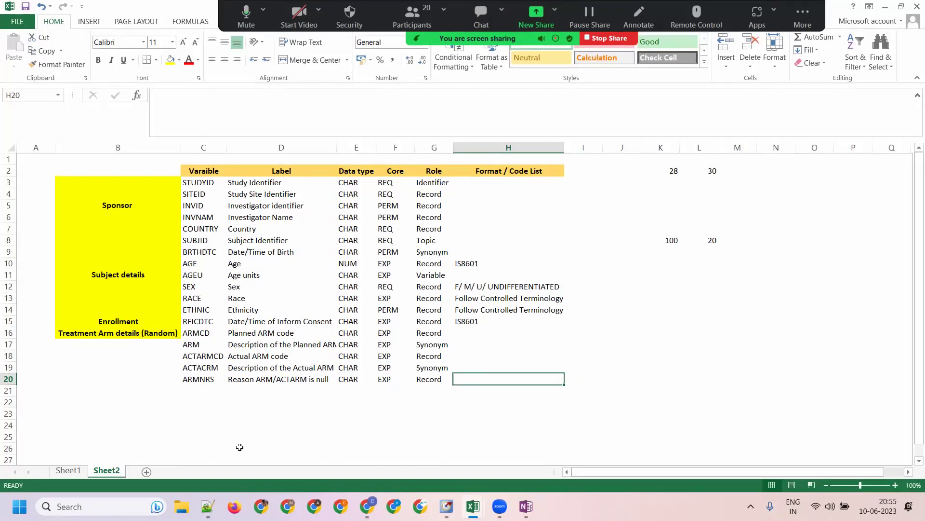
Add the variable ACTARMUD in C21 below ARMNRS.
scroll(294, 395, "down", 2)
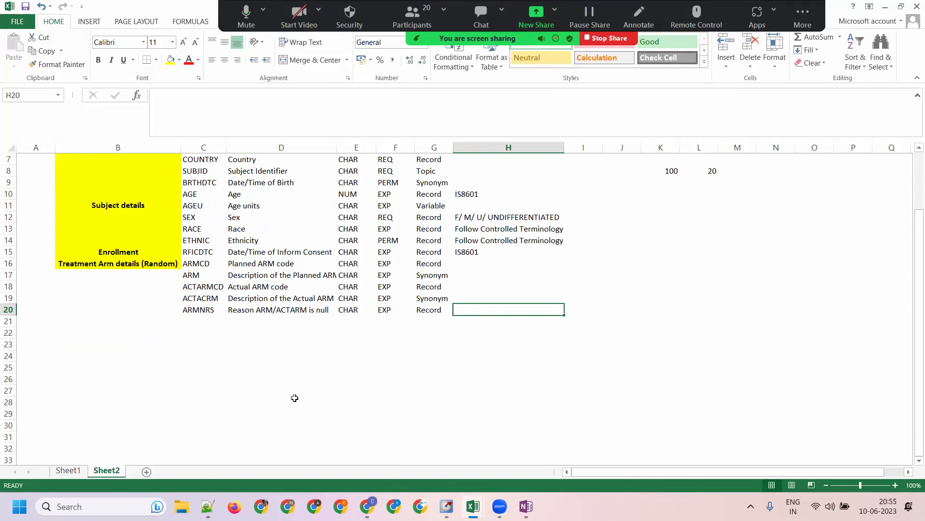
left_click(197, 321)
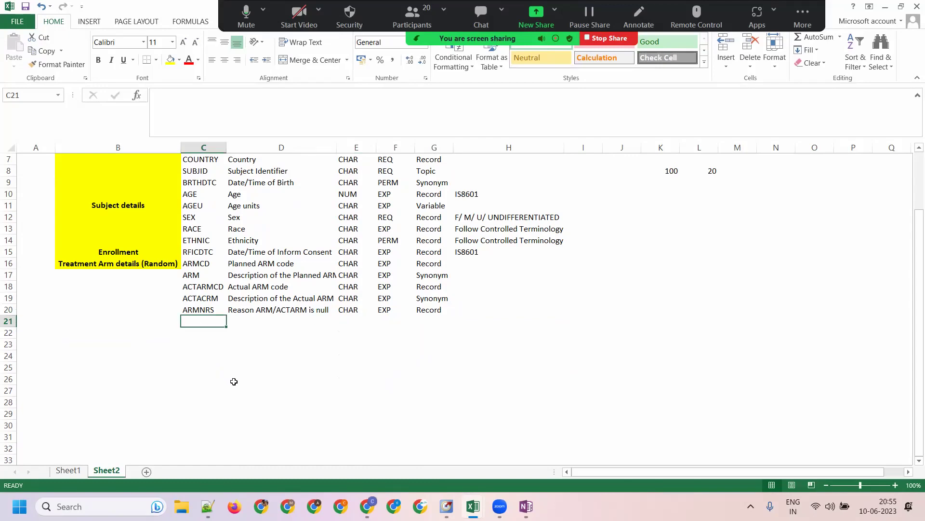
type("ACTA")
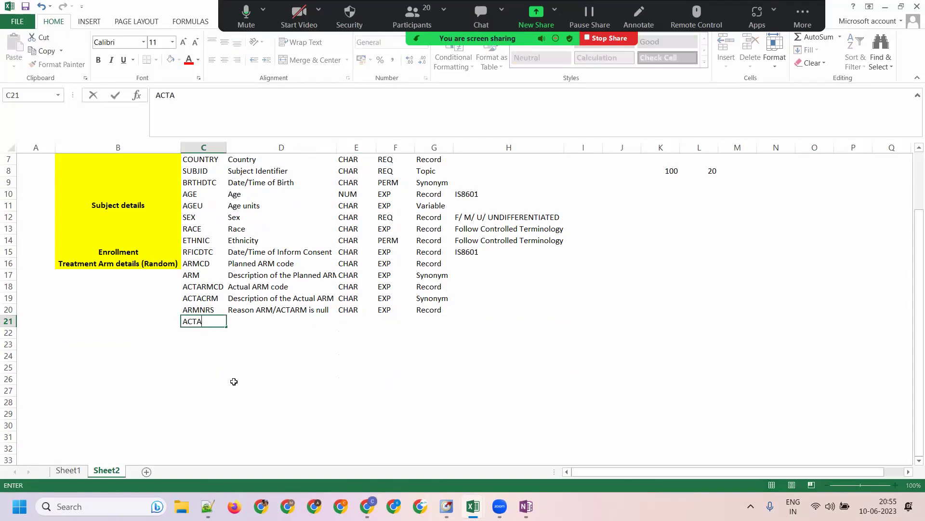
type("RMUD")
key("Tab")
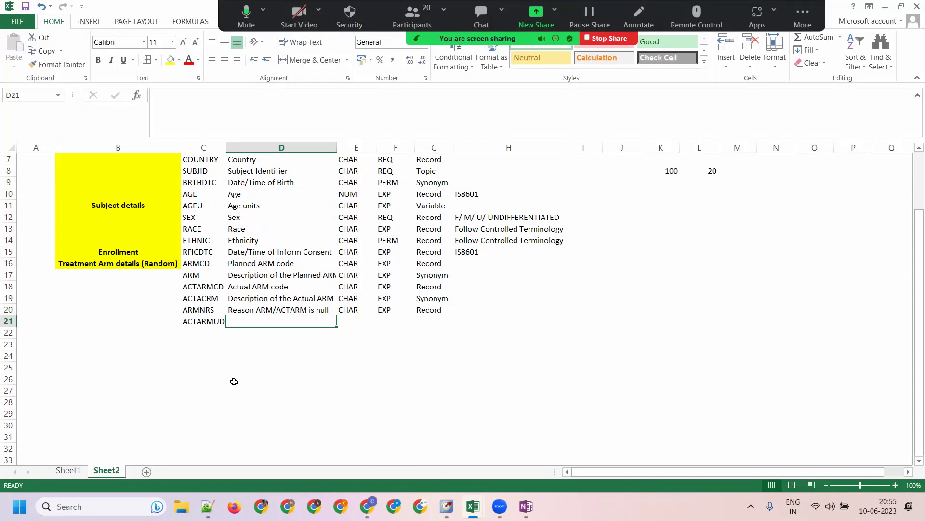
Enter the label "Description of Unplanned Treatment ARM" in D21 and autofit the width of column D.
type("Descript")
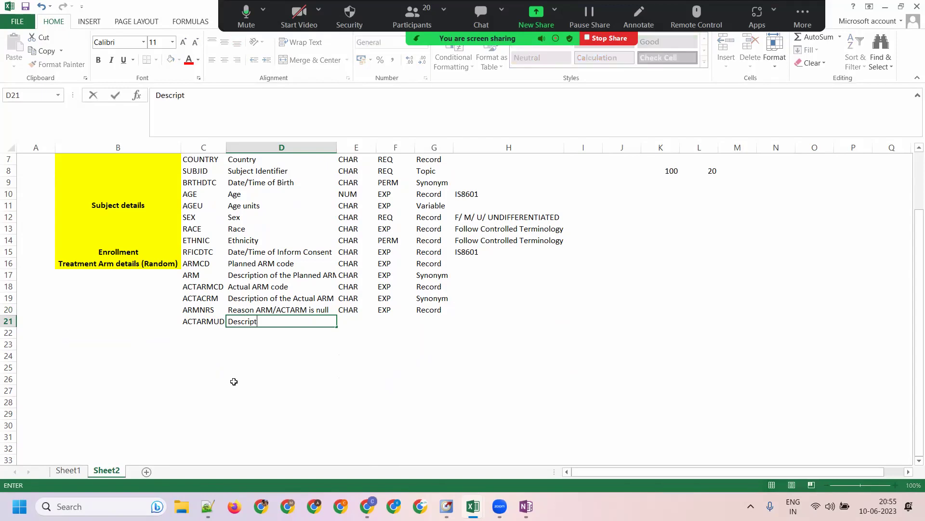
type("ion of UN")
key("BackSpace")
type("nplanned")
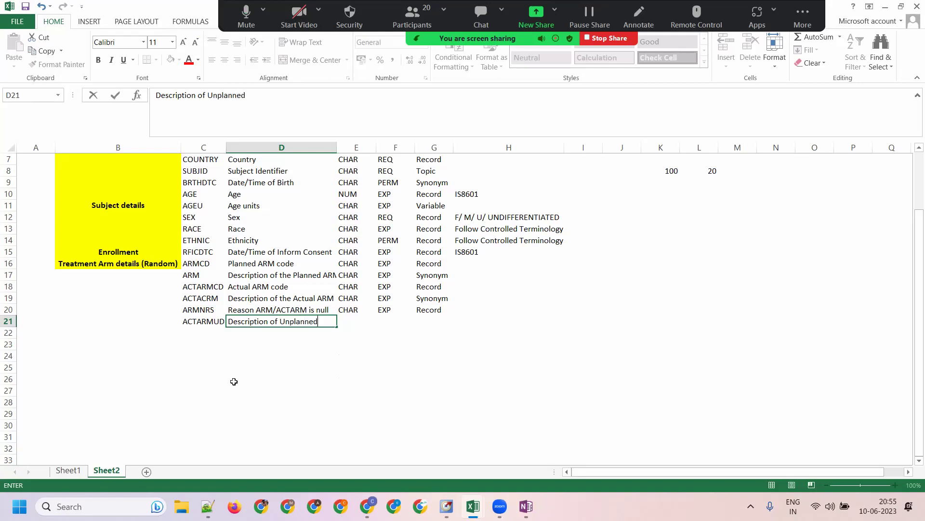
type(" Tareatment ARM")
key("Tab")
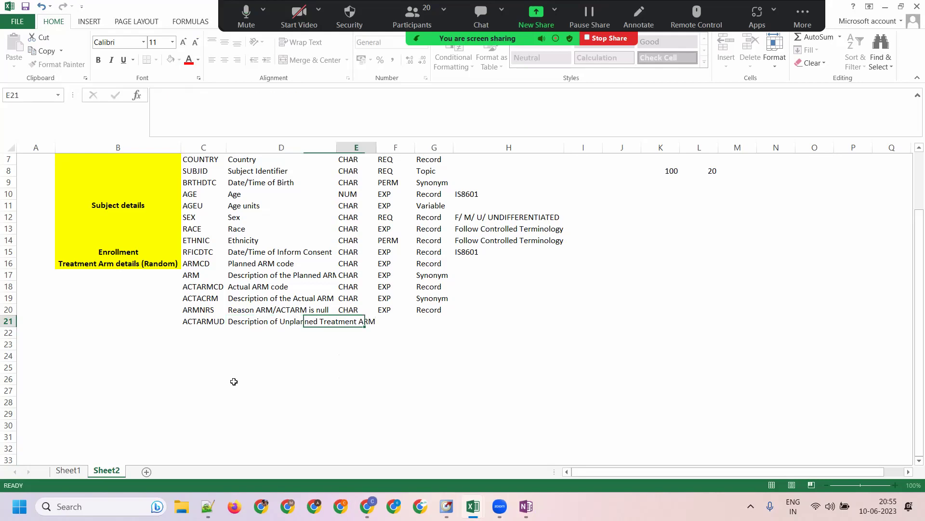
double_click(339, 140)
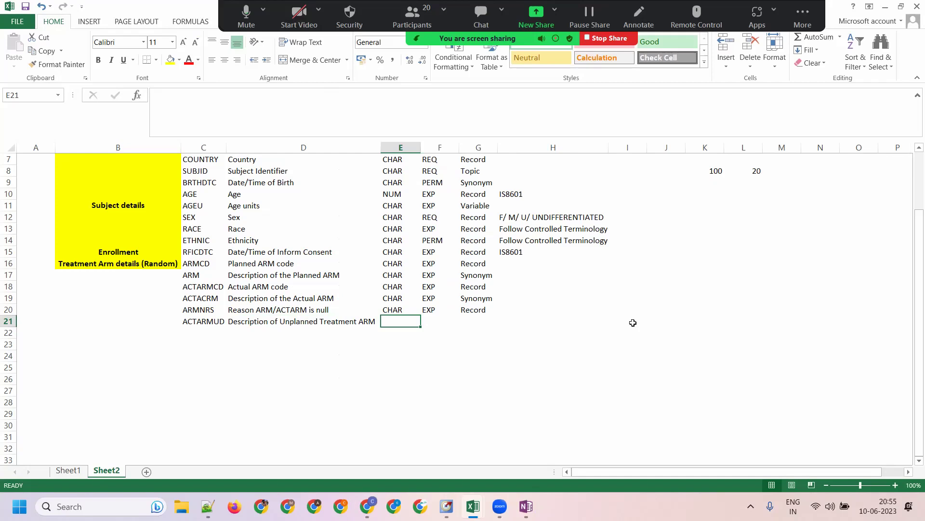
left_click(743, 299)
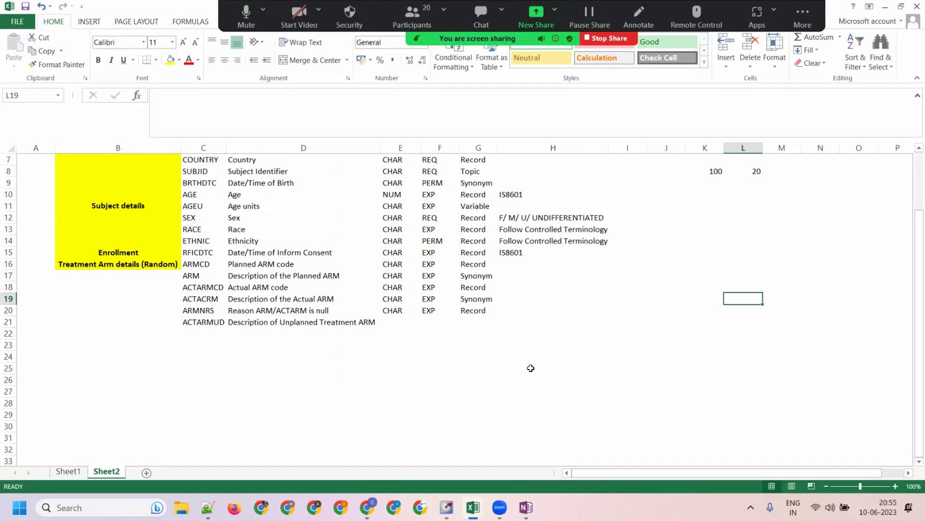
left_click(197, 277)
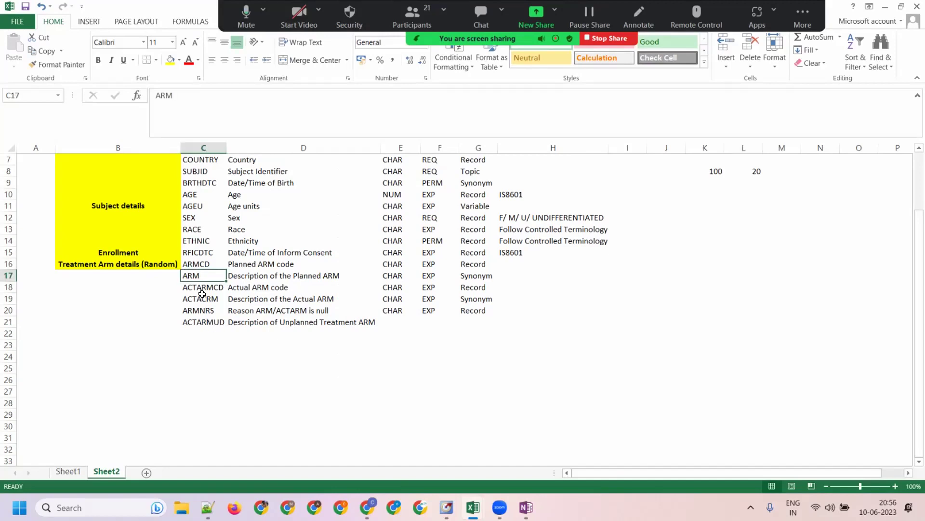
left_click(205, 298, "ctrl")
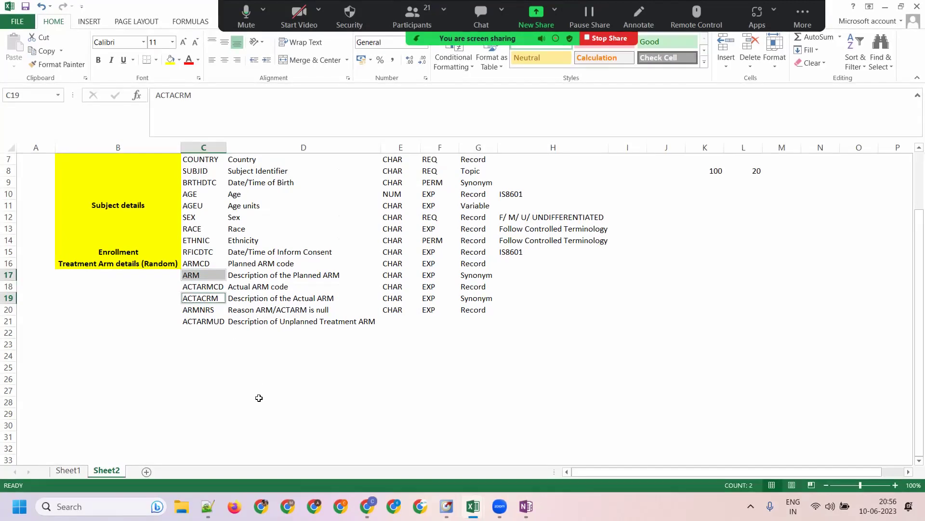
Enter the example treatments DrugA in J17, Placebo in K17 and DrugA in L17 beside the ARM row.
left_click(677, 275)
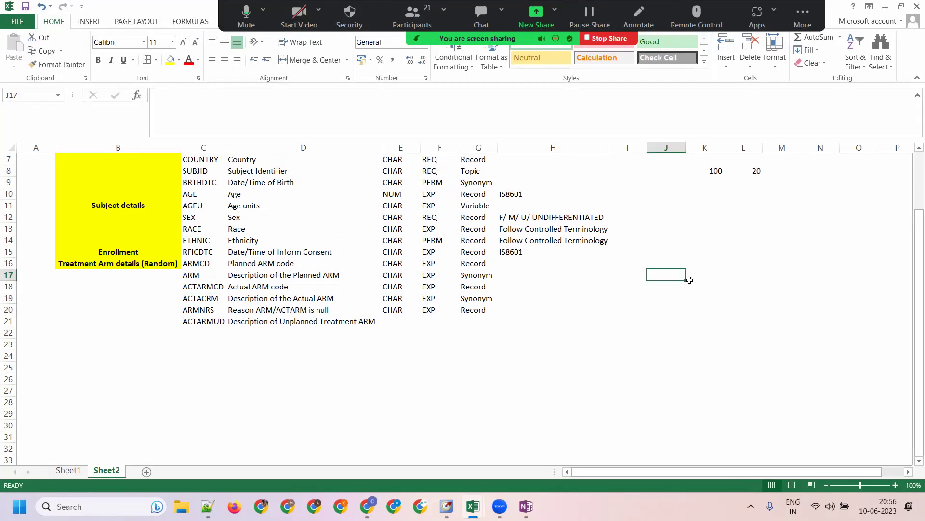
type("DrugA")
key("Tab")
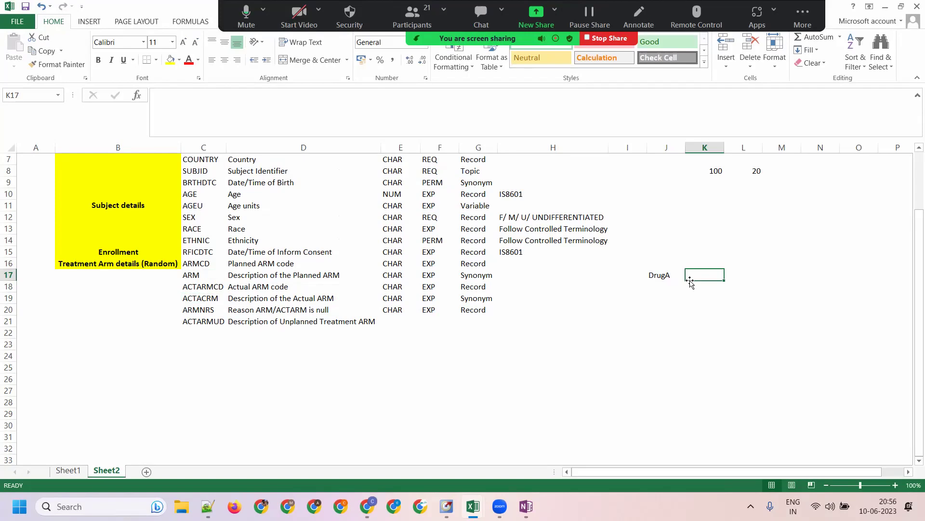
type("Placebo")
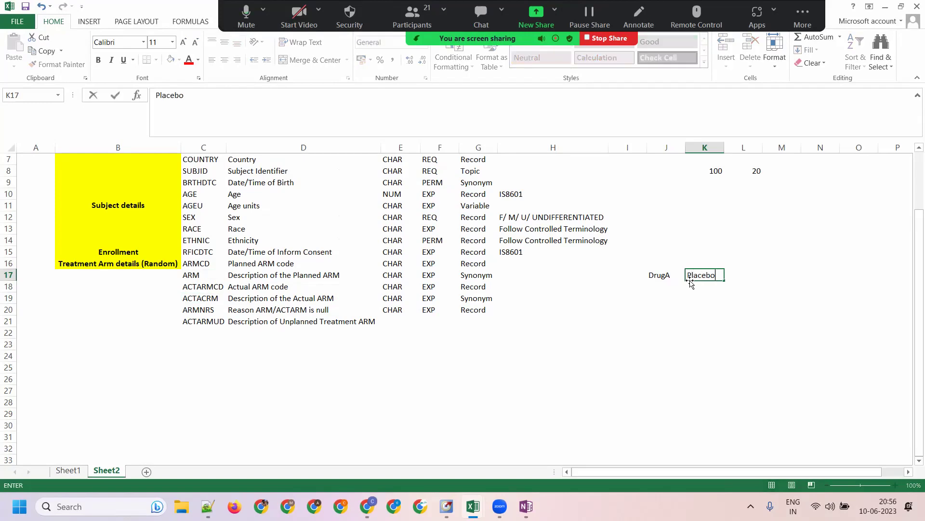
key("Tab")
type("DRU")
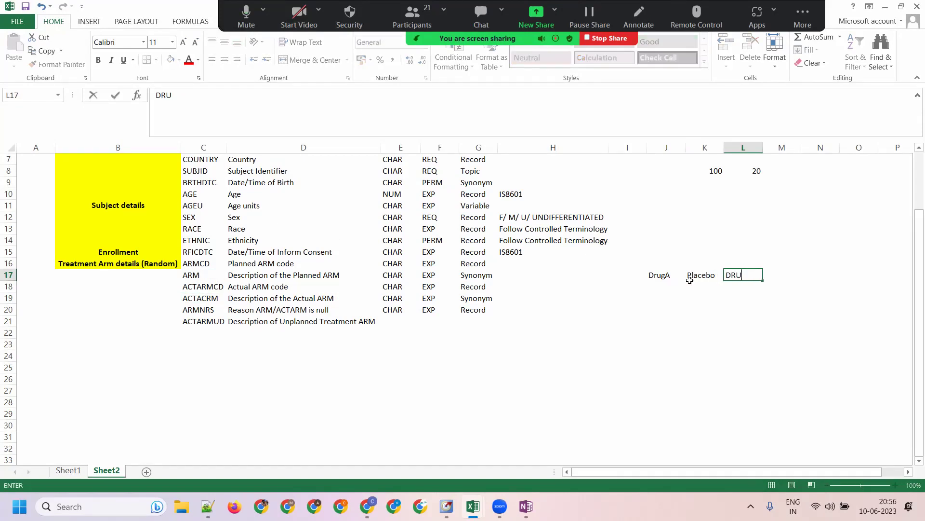
key("BackSpace")
key("BackSpace")
type("rugA")
Extend the example treatment in J17 to "DrugA (50mg)" and keep Placebo in K17.
double_click(678, 276)
type("(50mg")
type("(")
key("BackSpace")
type(")")
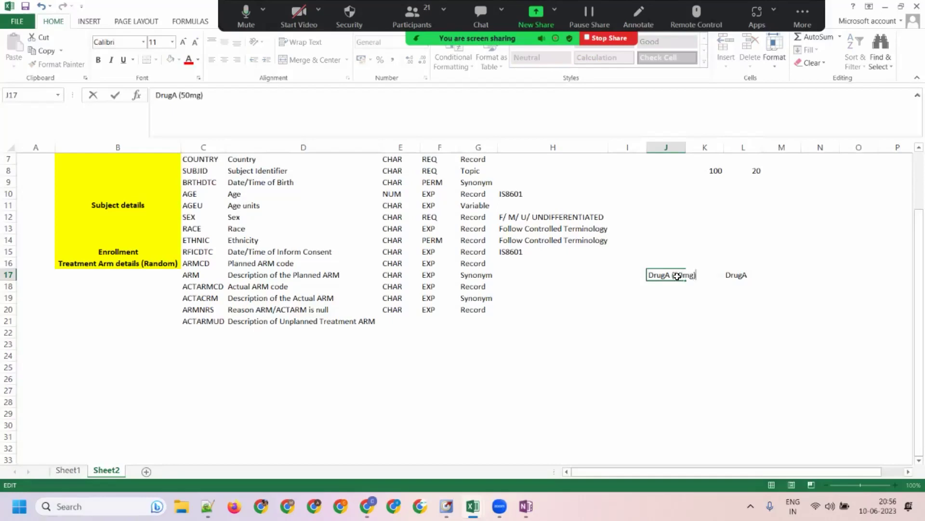
key("Tab")
type("Placebo")
key("Tab")
Extend the example treatment in L17 to "DrugA(100mg)" and enter Placebo in M17.
left_click(239, 91)
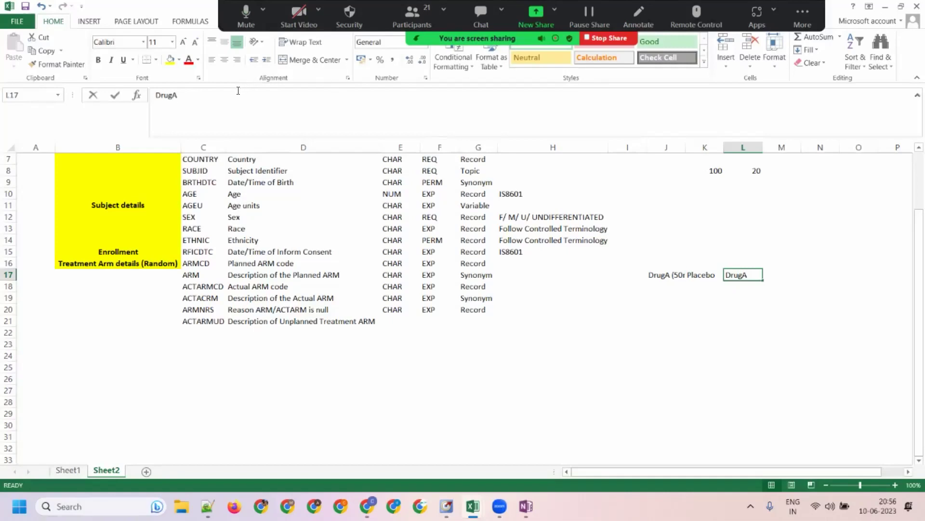
type("(1")
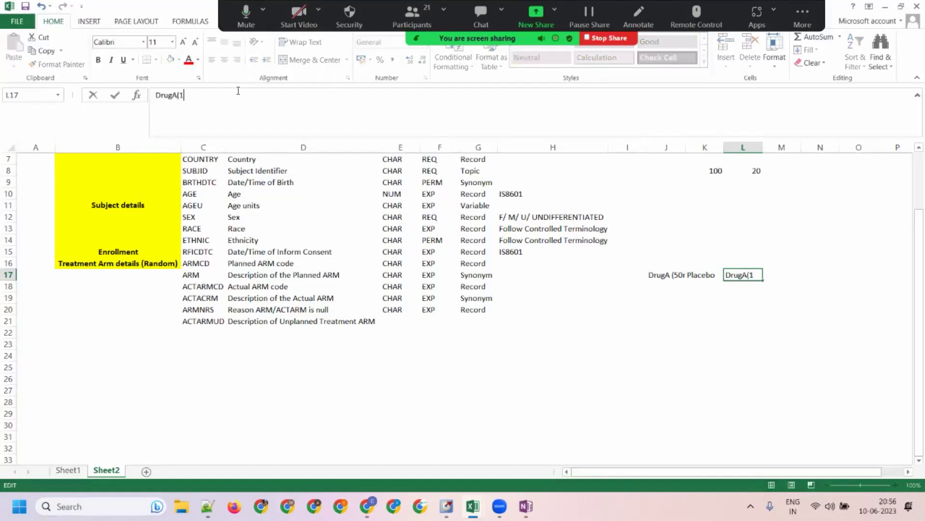
type("00mg)")
key("Tab")
type("Pal")
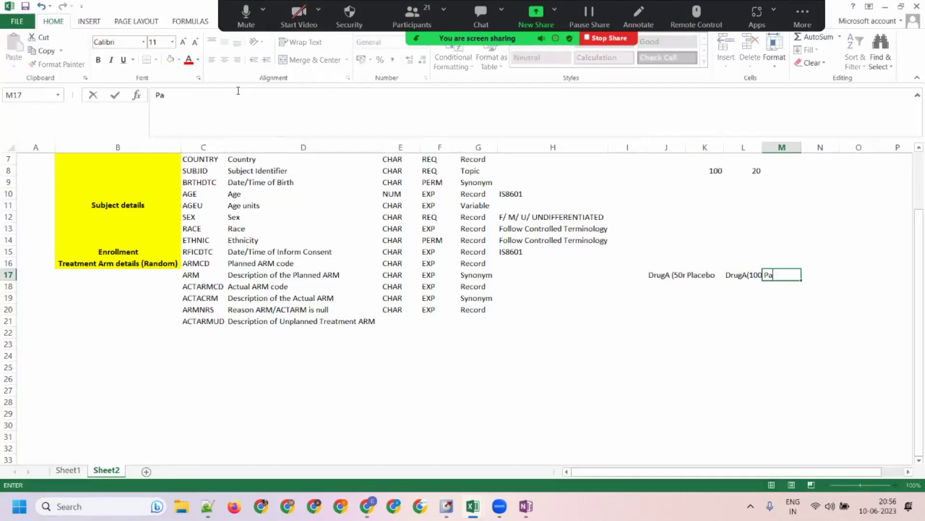
key("BackSpace")
type("lacebo")
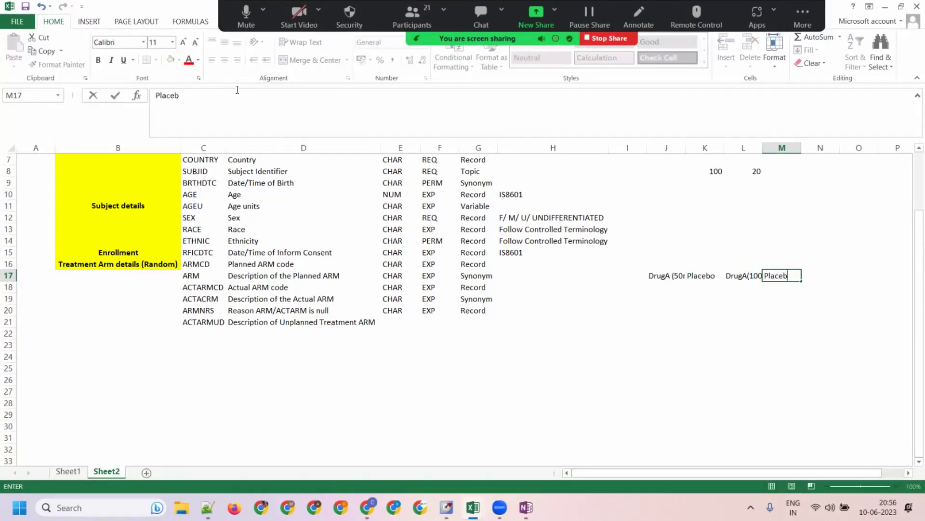
key("Tab")
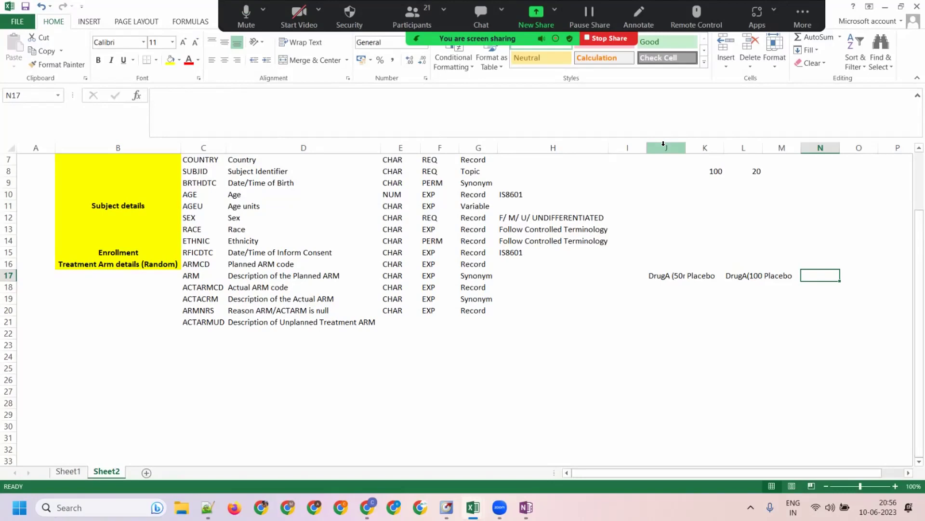
Autofit the widths of columns J to M to fit the example treatments.
left_click(677, 147)
left_click_drag(677, 146, 796, 143)
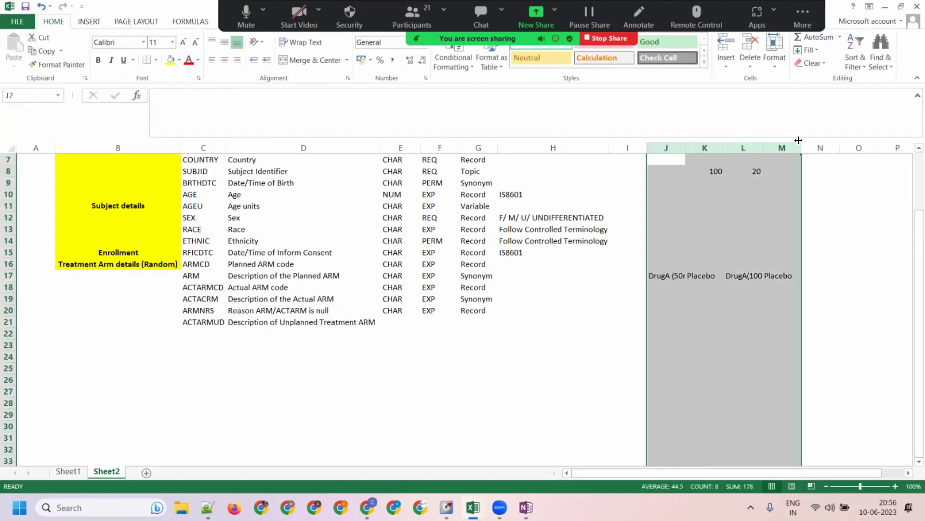
key("alt+h")
key("o")
key("i")
Label the example rows ARM in I17 and ACTARM in I18.
left_click(627, 275)
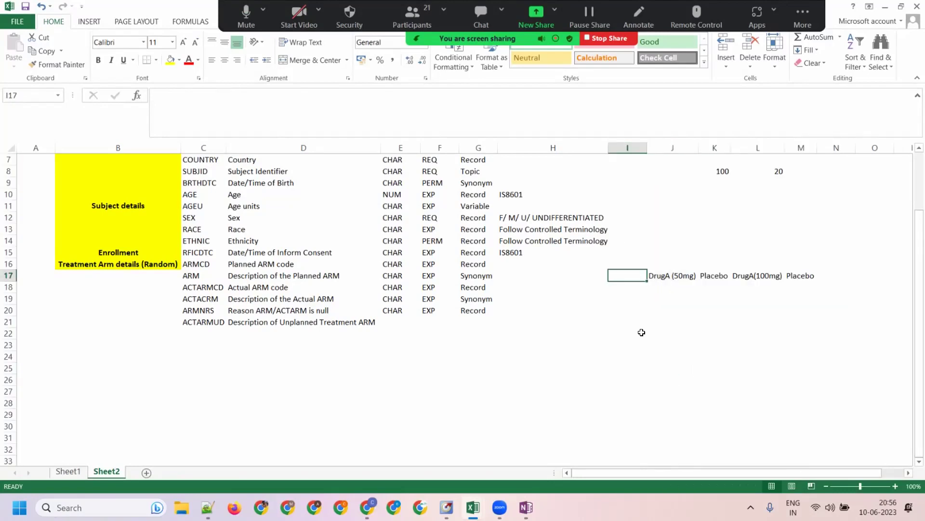
type("Pl")
key("BackSpace")
key("BackSpace")
type("ARM")
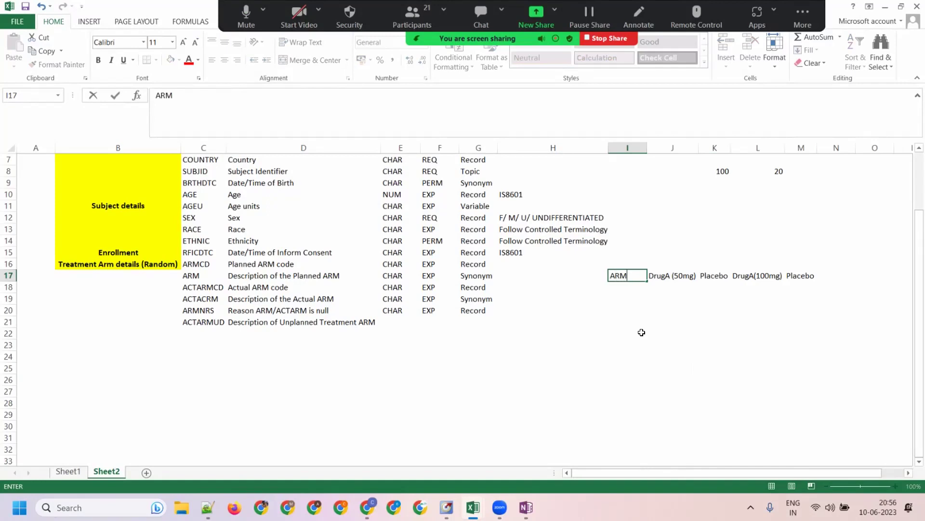
key("Return")
type("ACA")
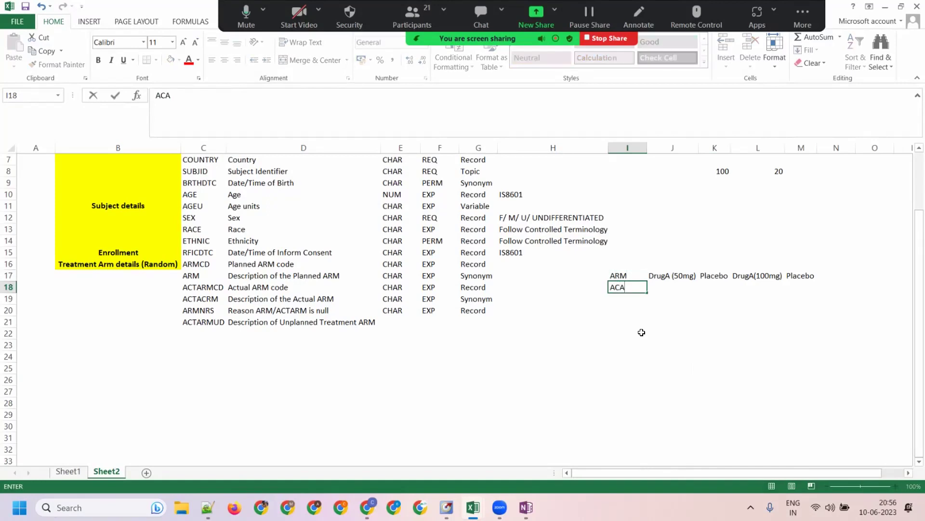
key("BackSpace")
type("TARM")
key("Tab")
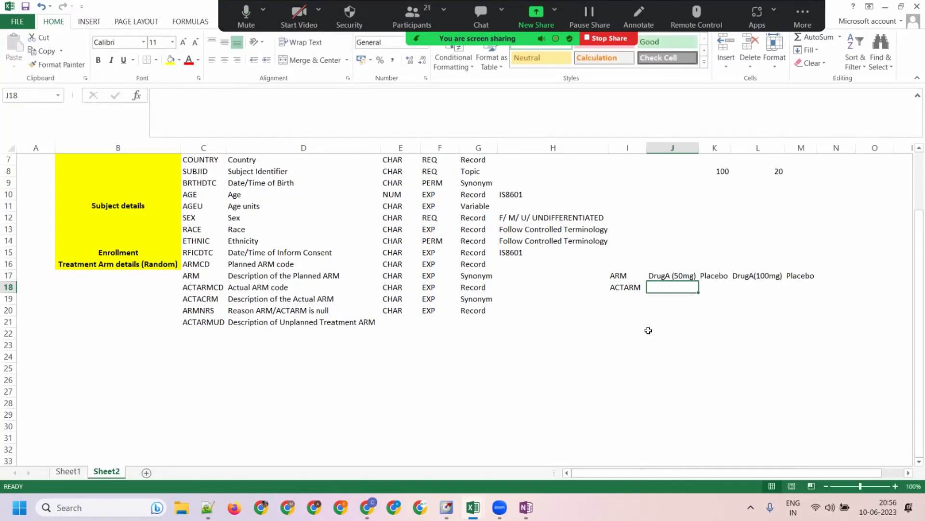
Copy DrugA(100mg) from L17 into J18 and Placebo from K17 into K18 as actual arm values.
left_click(740, 278)
left_click(658, 291)
left_click(741, 274)
key("ctrl+c")
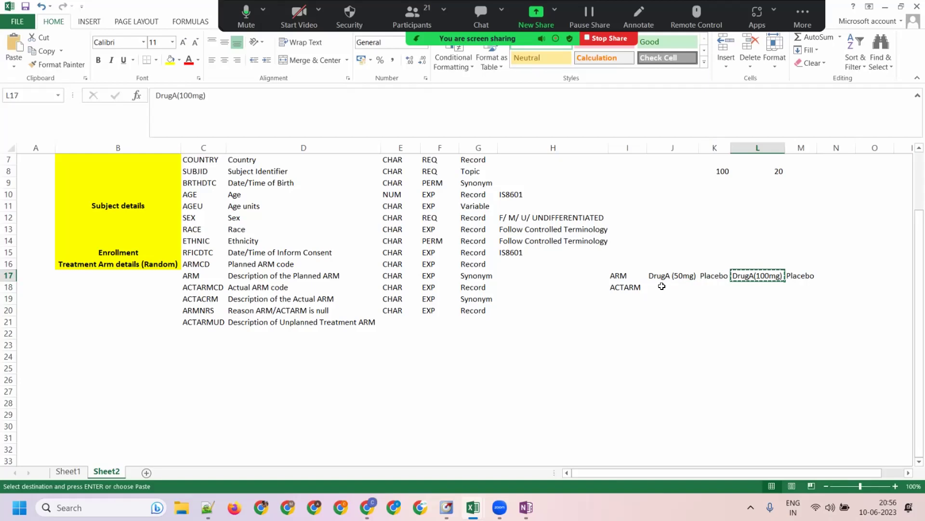
left_click(663, 287)
key("ctrl+v")
left_click(714, 275)
key("ctrl+c")
left_click(717, 289)
key("ctrl+v")
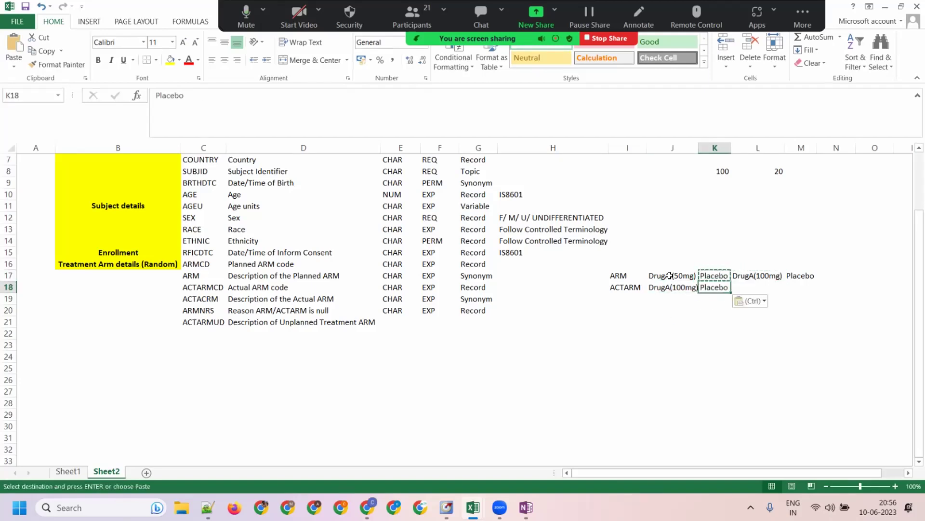
Copy DrugA (50mg) from J17 into L18 and Placebo from M17 into M18 to complete the ACTARM example.
key("Up")
key("Left")
key("ctrl+c")
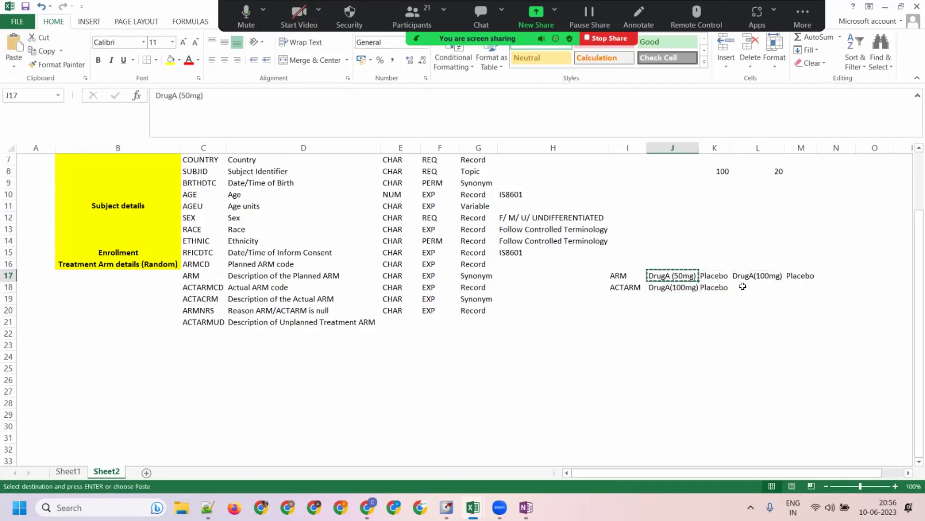
left_click(742, 286)
key("ctrl+v")
left_click(788, 278)
key("ctrl+c")
left_click(791, 287)
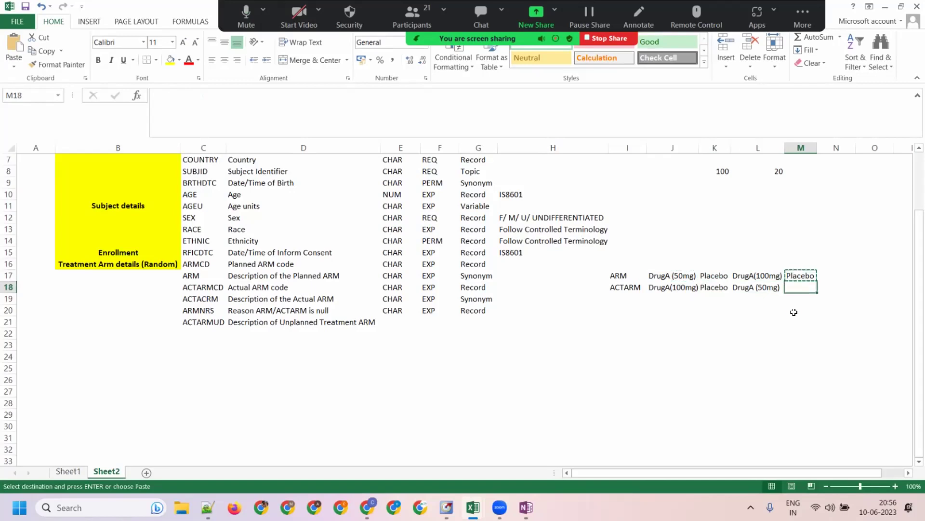
key("ctrl+v")
left_click(755, 310)
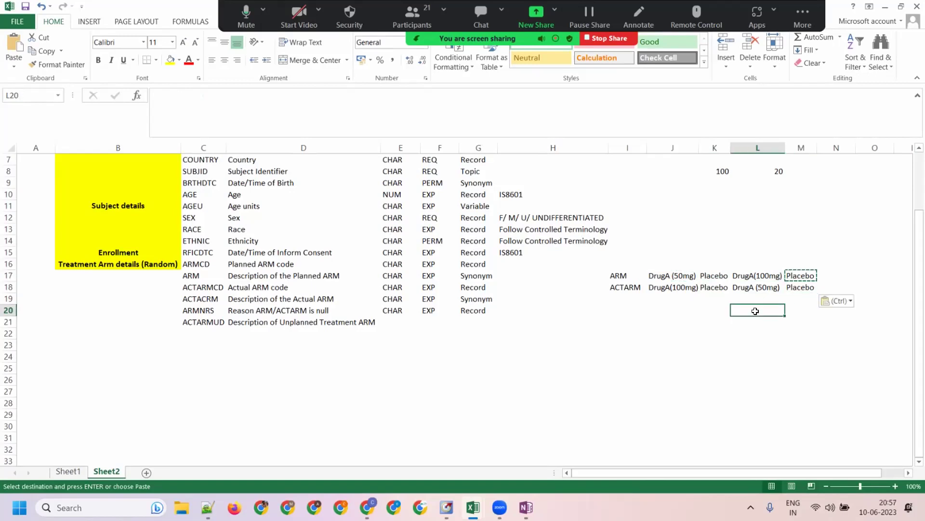
left_click(621, 275)
left_click(626, 287)
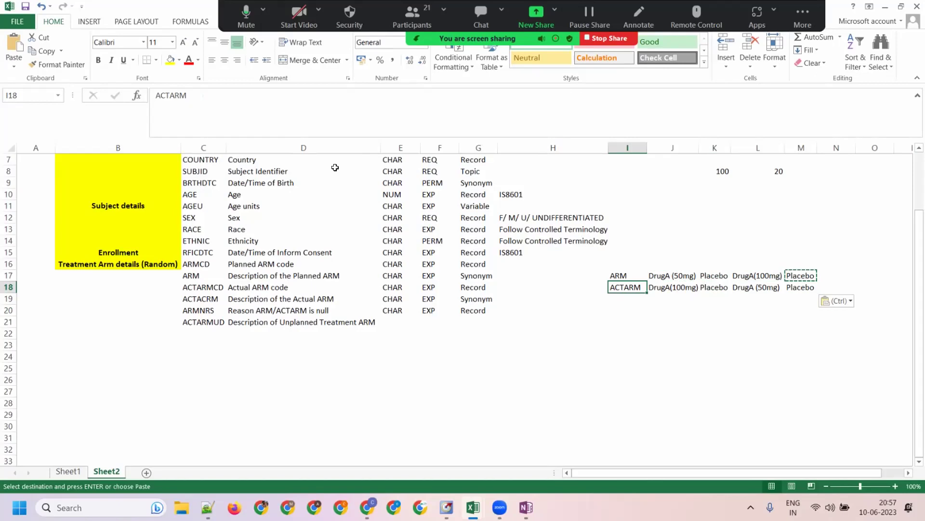
Complete the ACTARMUD row with data type CHAR, core EXP and role Record in E21:G21.
left_click(406, 320)
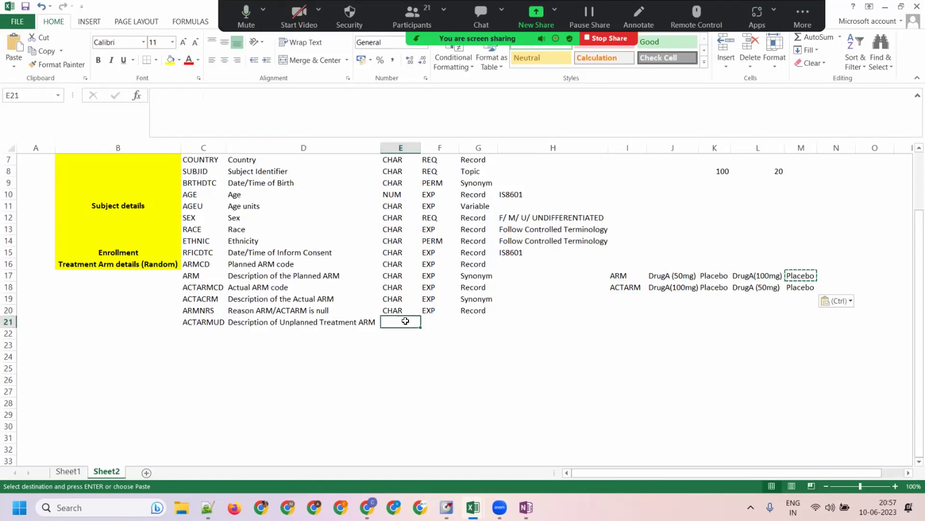
type("CHAR")
key("Tab")
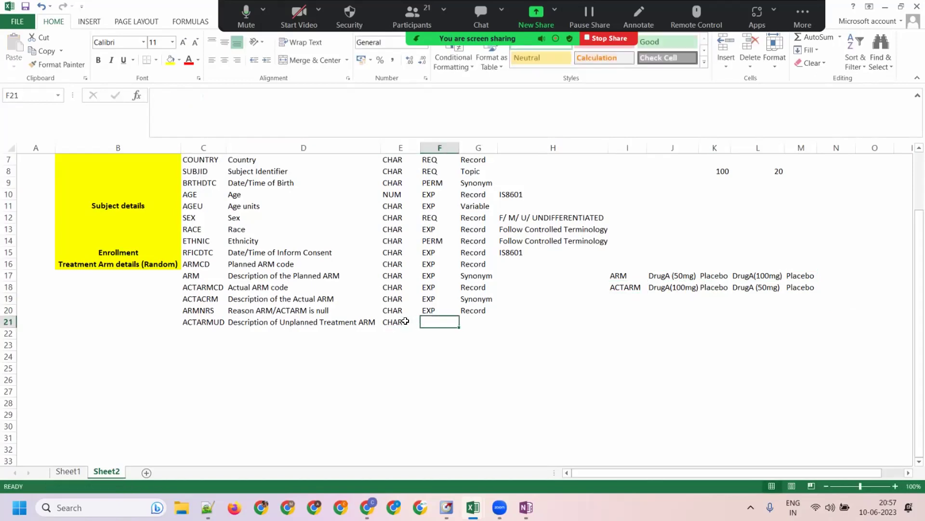
type("EXP")
key("Tab")
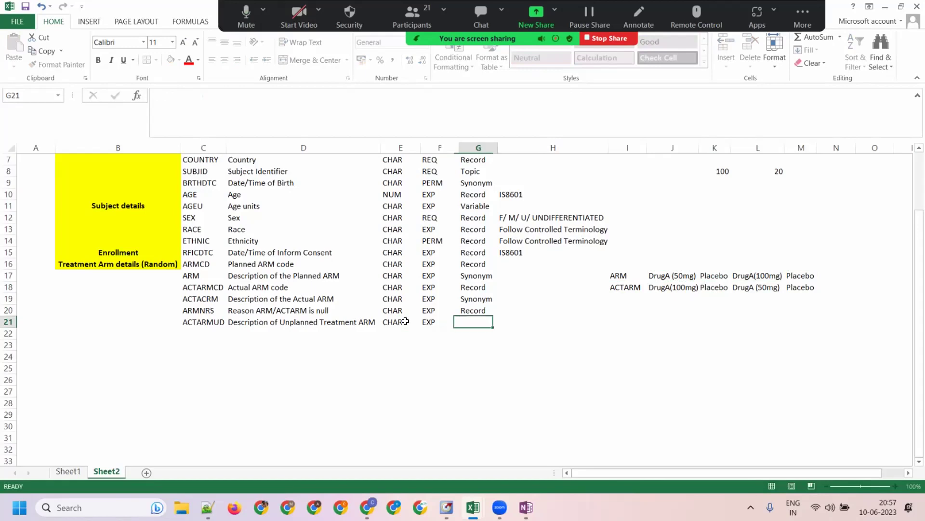
type("Rec")
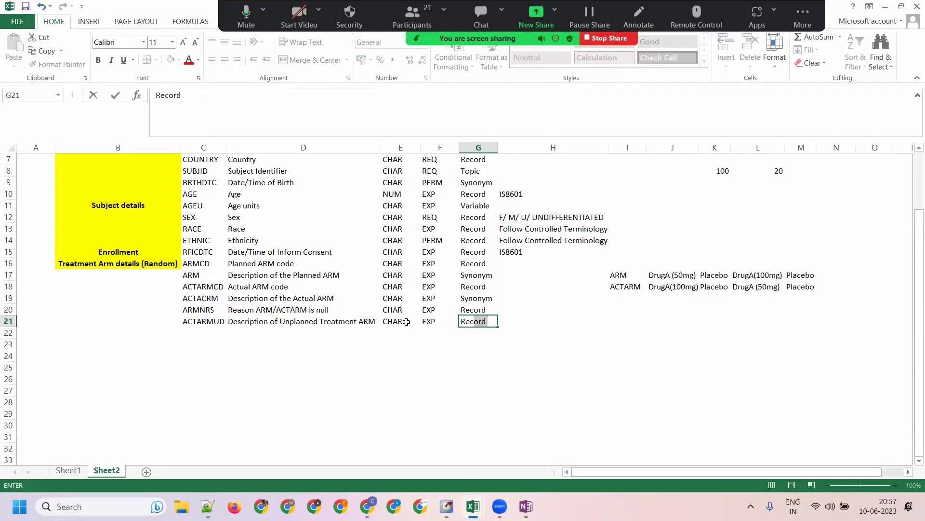
key("Tab")
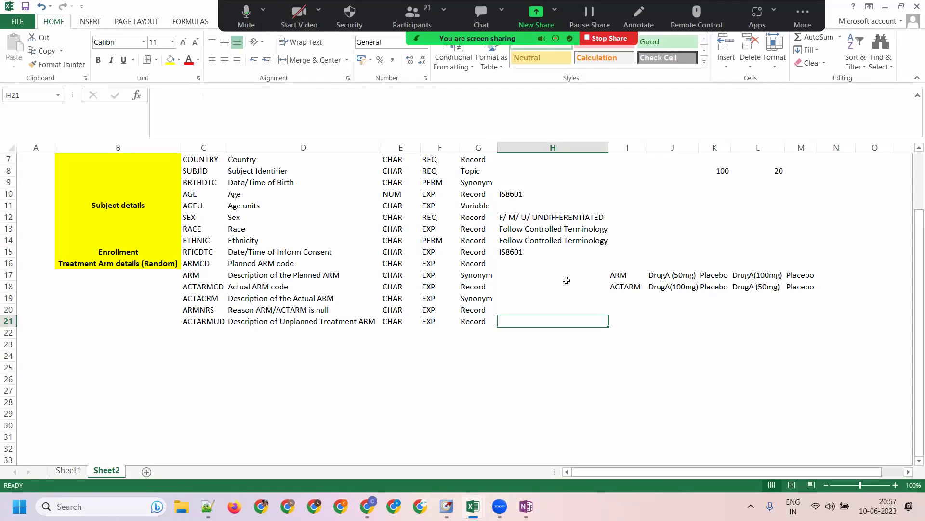
left_click(626, 280)
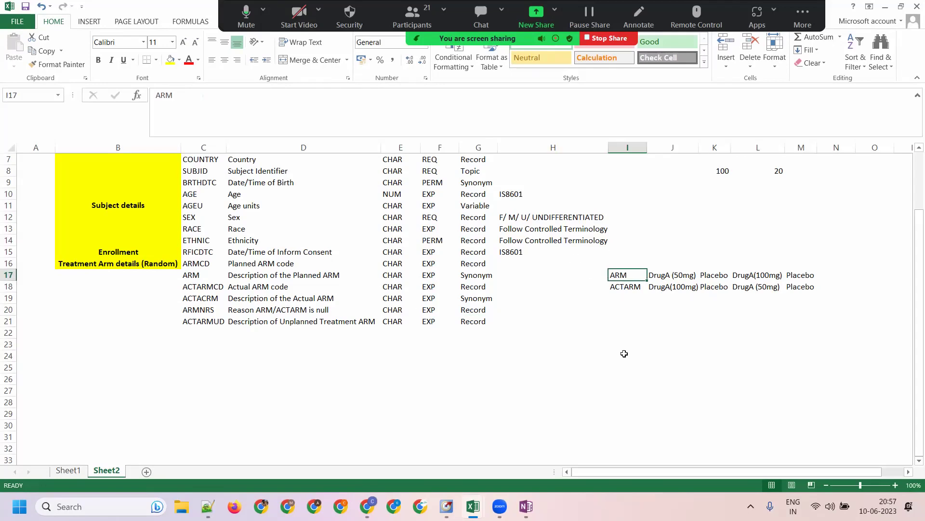
left_click(626, 289)
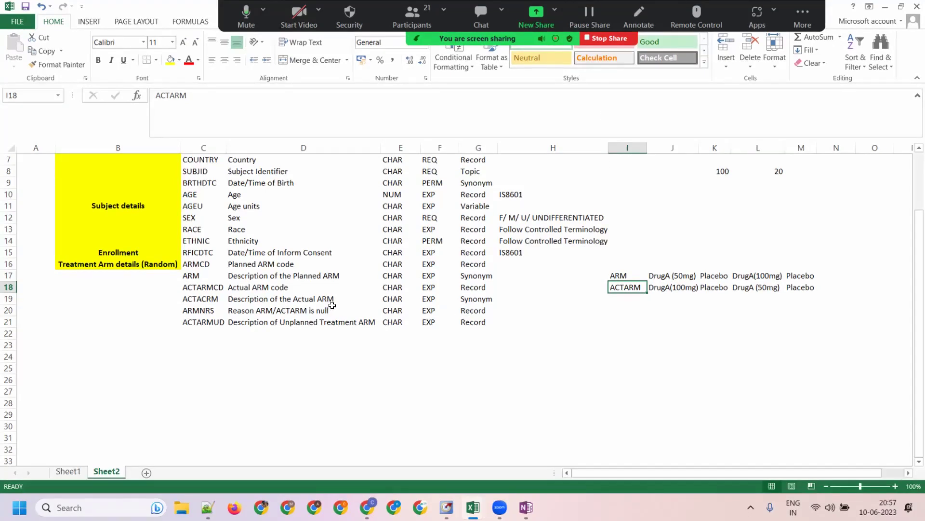
Fill B16:B21 yellow and merge it as a centred, wrapped Treatment Arm details (Random) group cell, narrowing column B.
left_click_drag(151, 265, 165, 320)
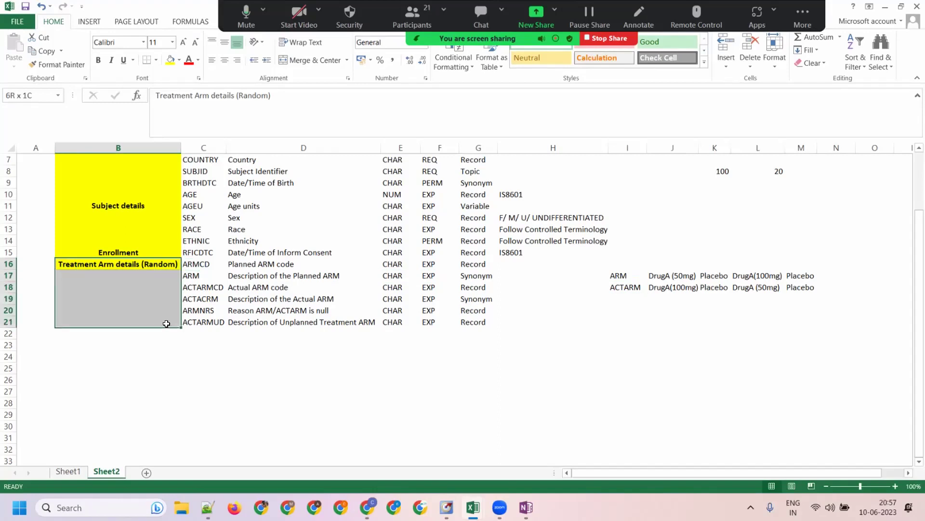
left_click(171, 59)
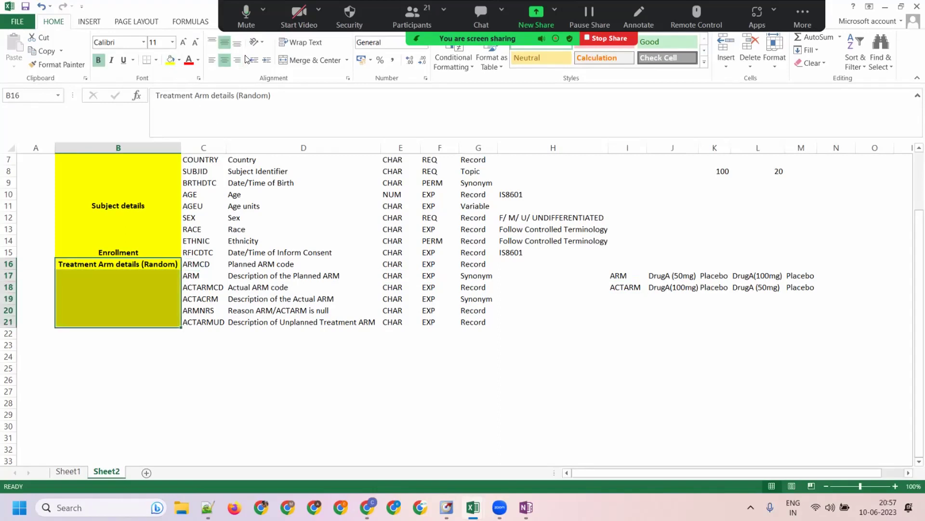
left_click(294, 44)
left_click(296, 59)
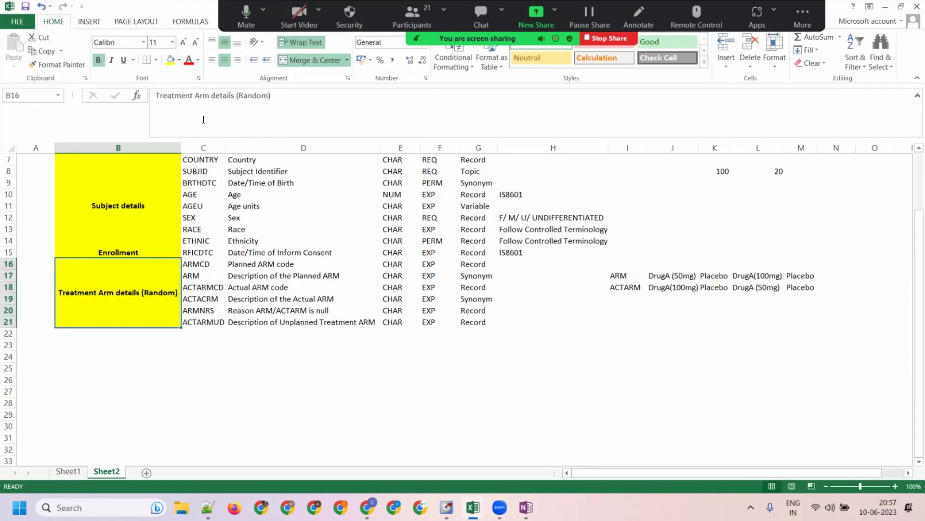
left_click(181, 148)
Review the variable names in C3:C21 and the Treatment start and end date items on Sheet1.
left_click_drag(139, 163, 161, 392)
scroll(207, 288, "up", 2)
left_click(198, 285)
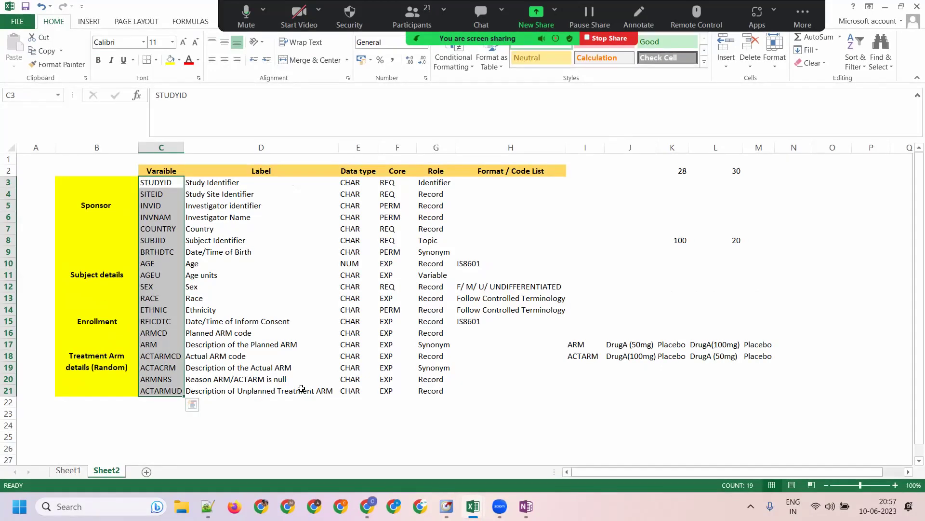
left_click(68, 469)
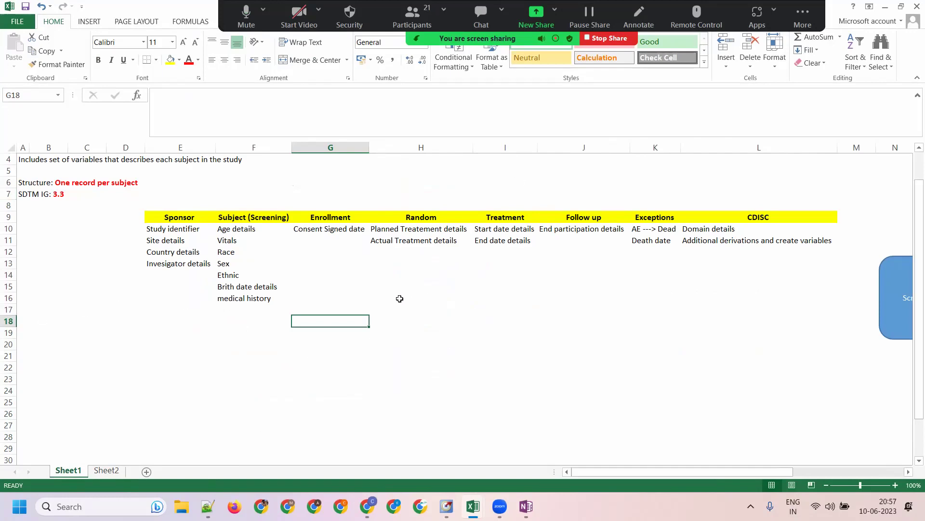
left_click_drag(505, 217, 499, 241)
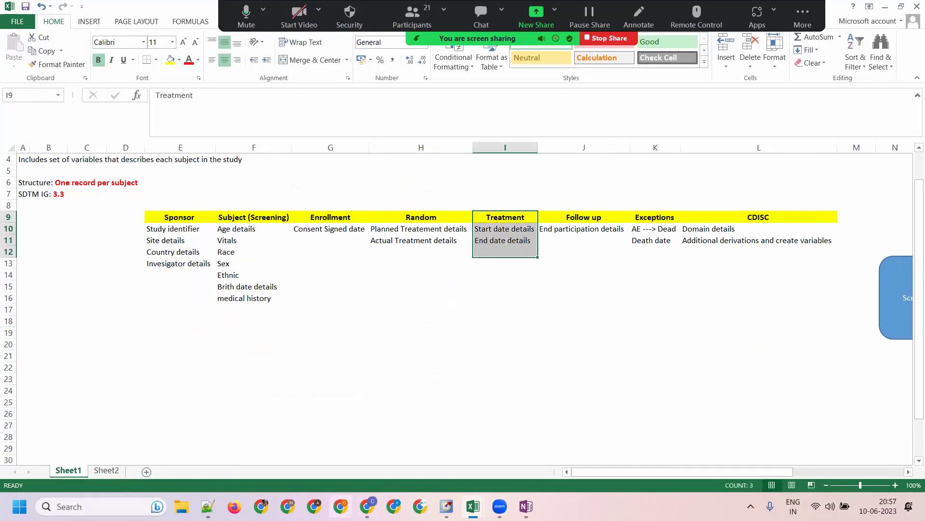
left_click(368, 506)
key("alt+Tab")
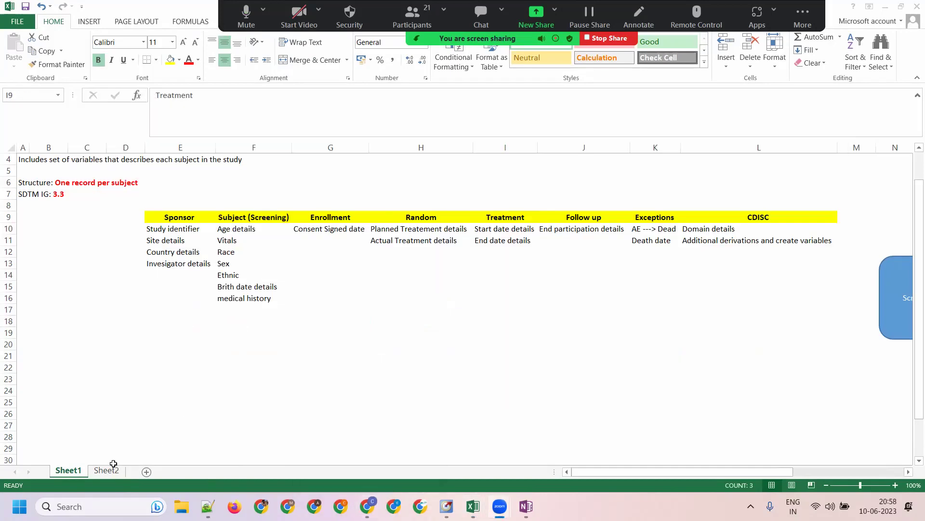
Enter the group heading "Treatment date details" in B22 of Sheet2 and narrow column B.
left_click(106, 470)
left_click(87, 407)
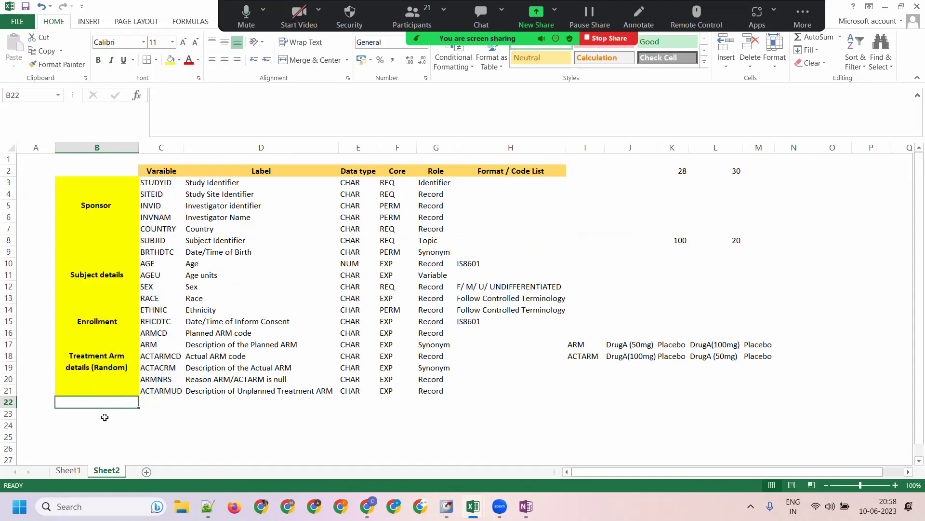
type("Tre")
key("BackSpace")
type("at")
key("BackSpace")
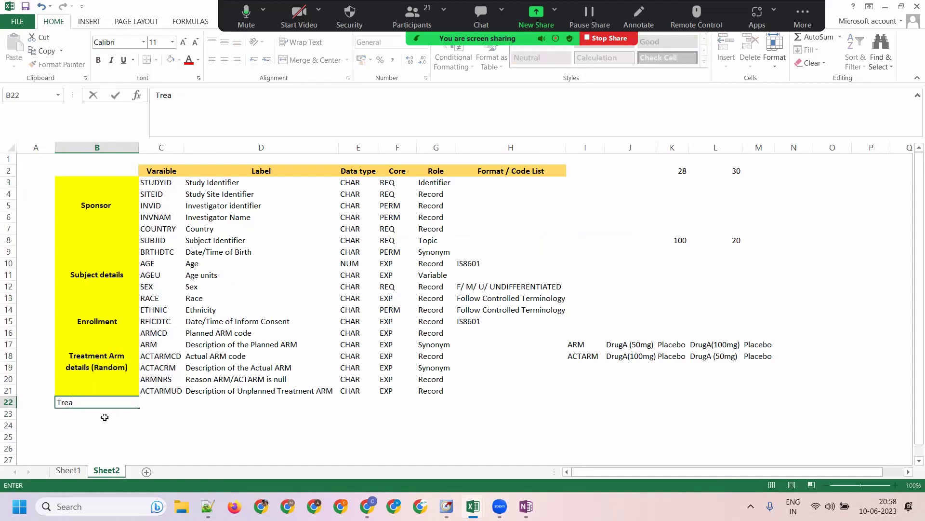
type("tment ")
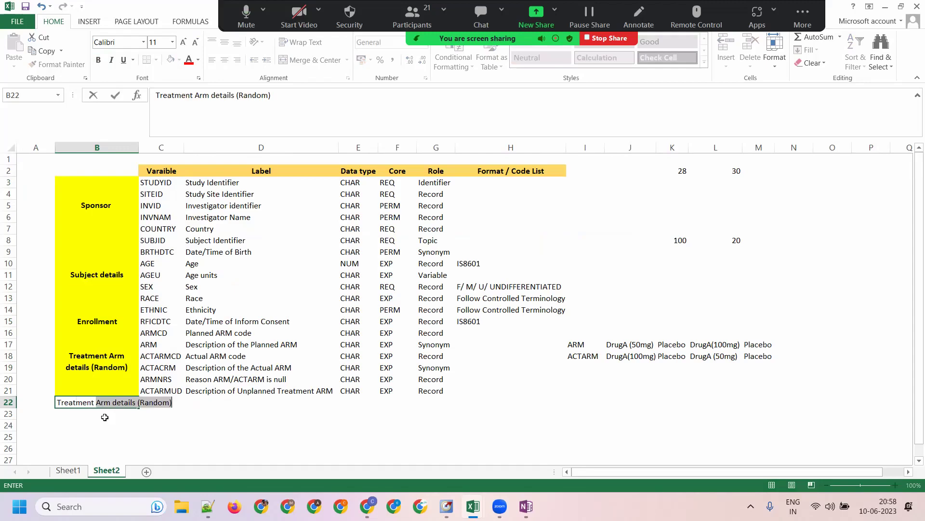
type("date details")
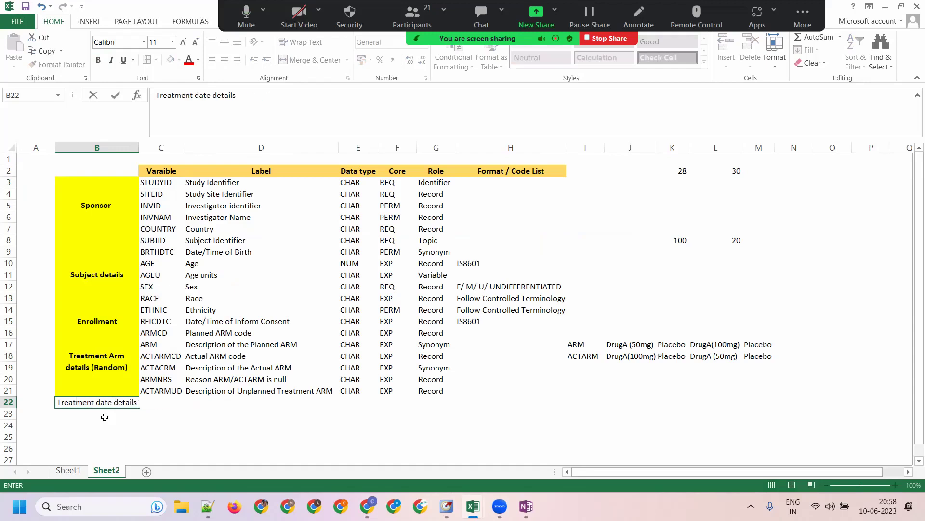
key("ctrl+Return")
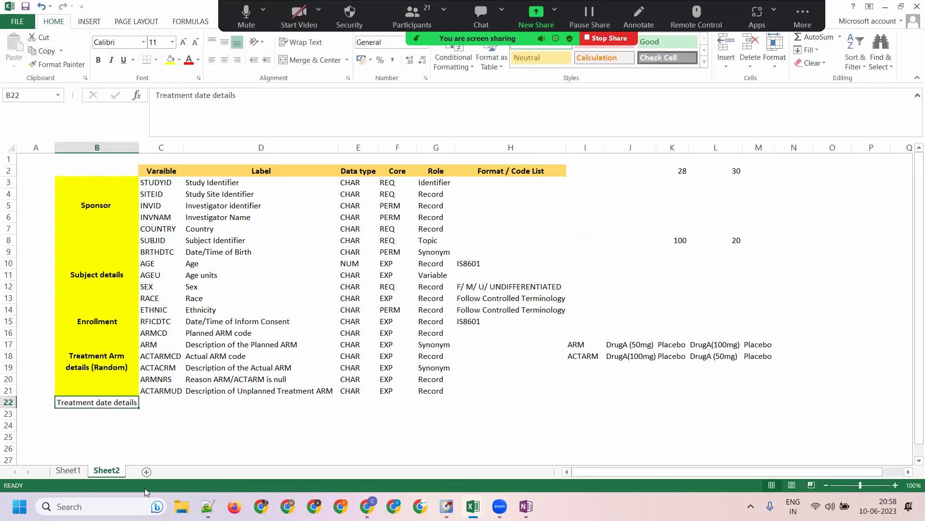
left_click_drag(140, 146, 119, 153)
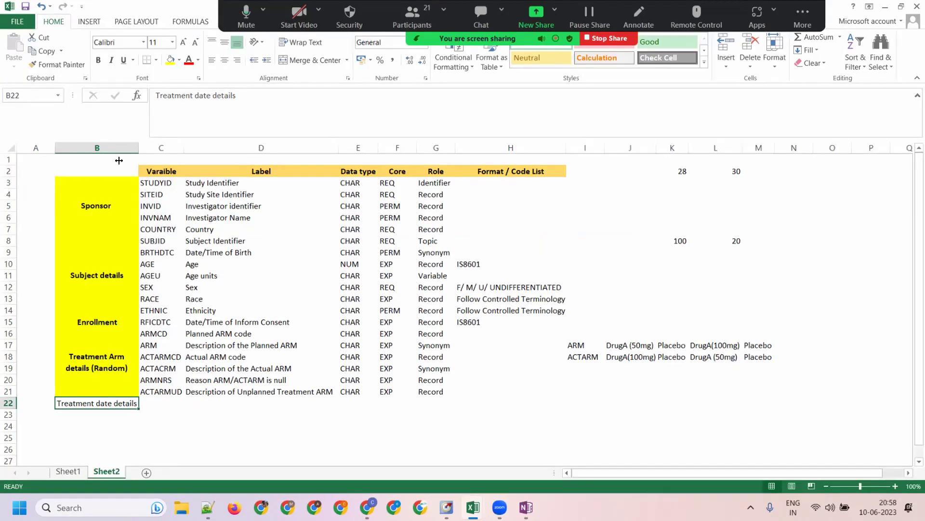
left_click(109, 310)
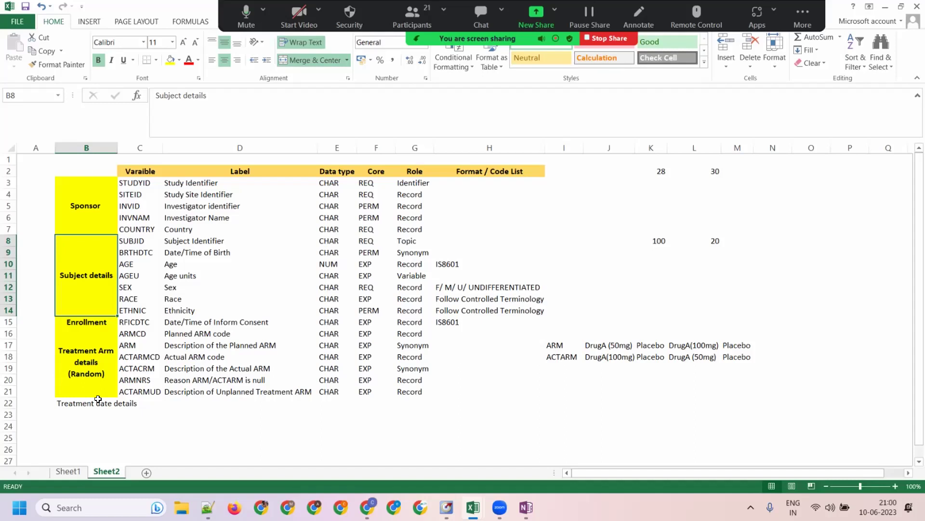
Enter the label "Date/Time of first study treatement (as per protocol)" in D22 and autofit column D.
left_click(215, 404)
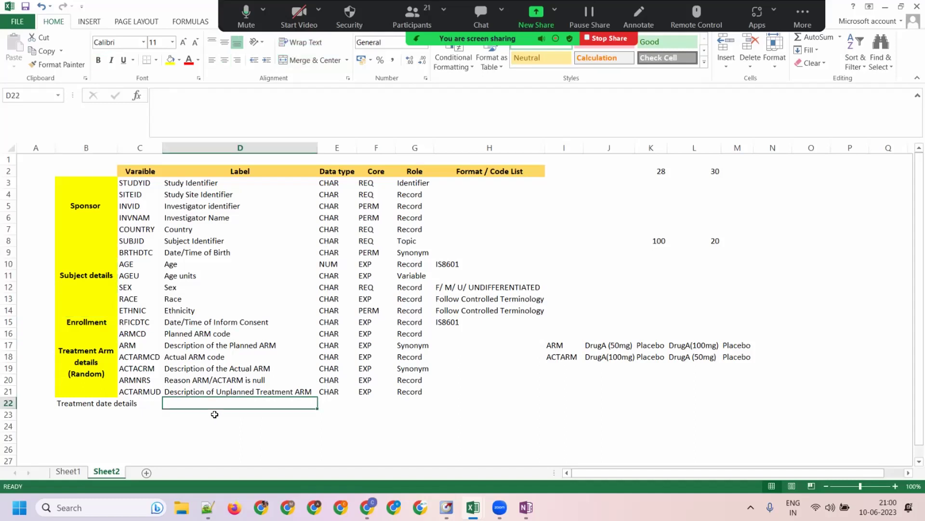
type("Da")
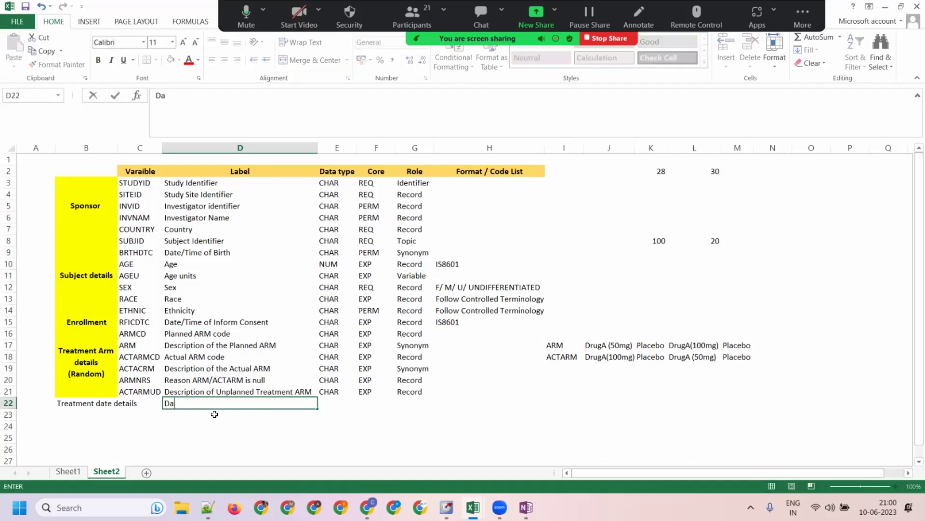
type("te/Time of fir")
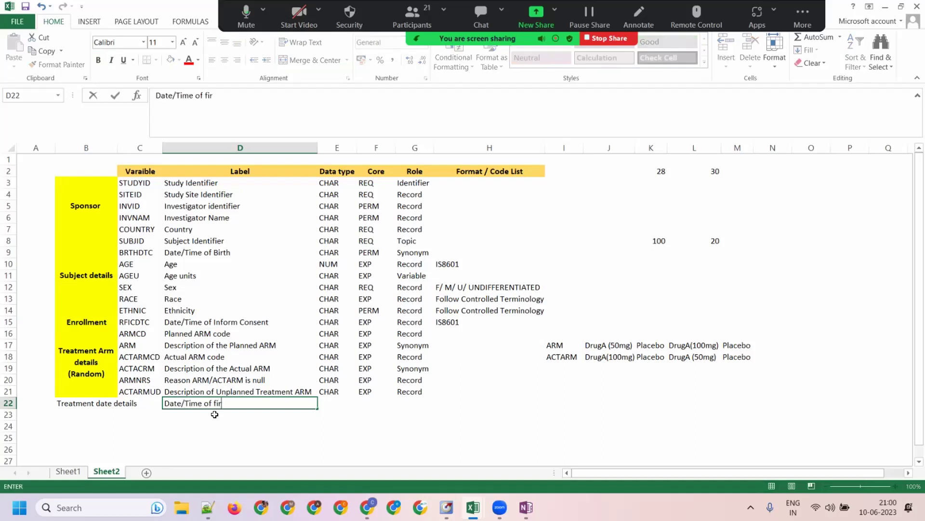
type("st study treatement")
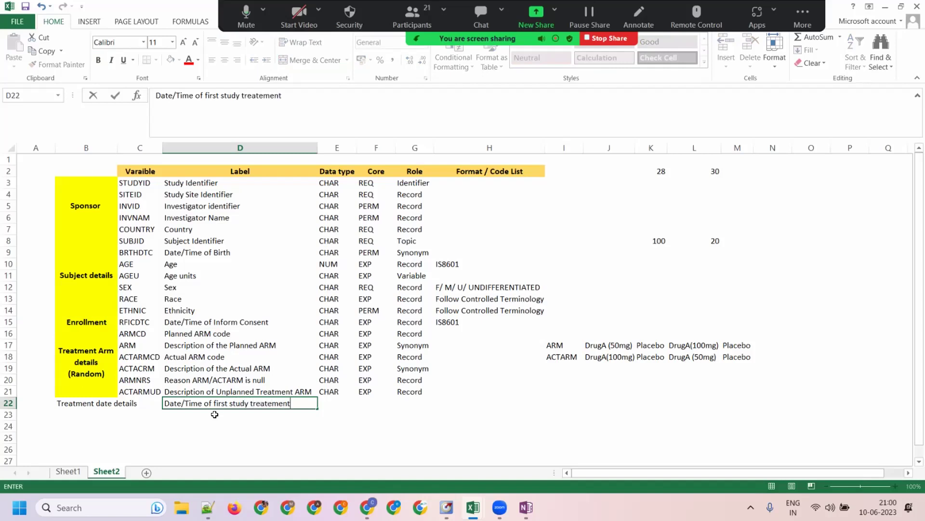
type(" (as per prot")
type("ocol)")
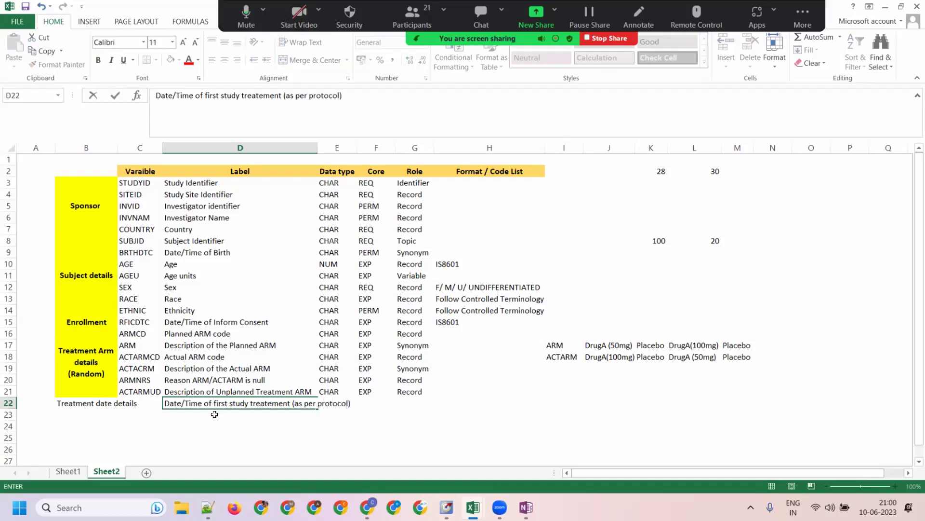
left_click(315, 147)
double_click(315, 147)
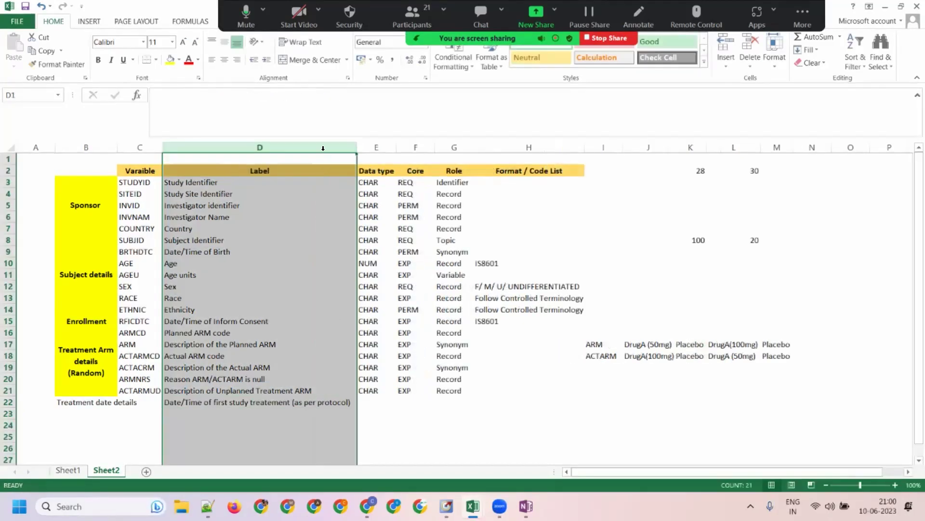
left_click(242, 403)
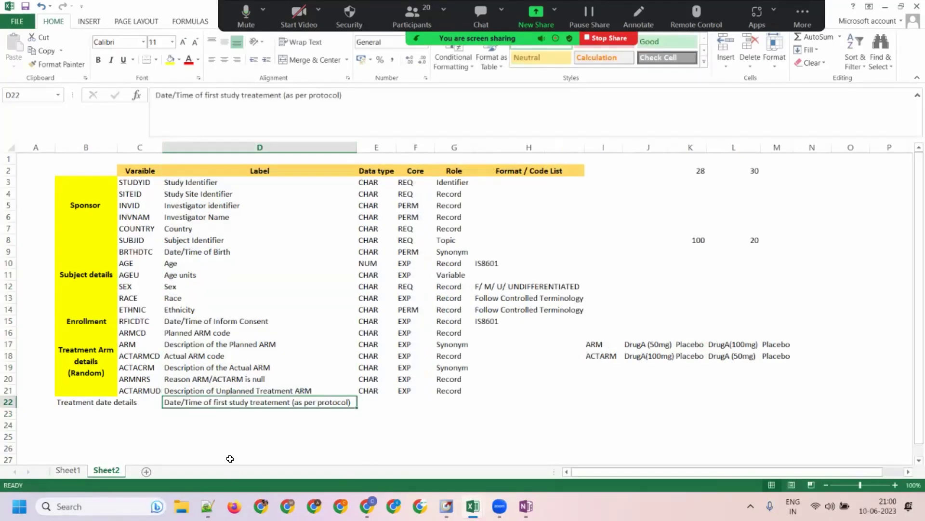
Enter RFXSTDTC as the variable name in C22 for the first study treatment date.
left_click(144, 402)
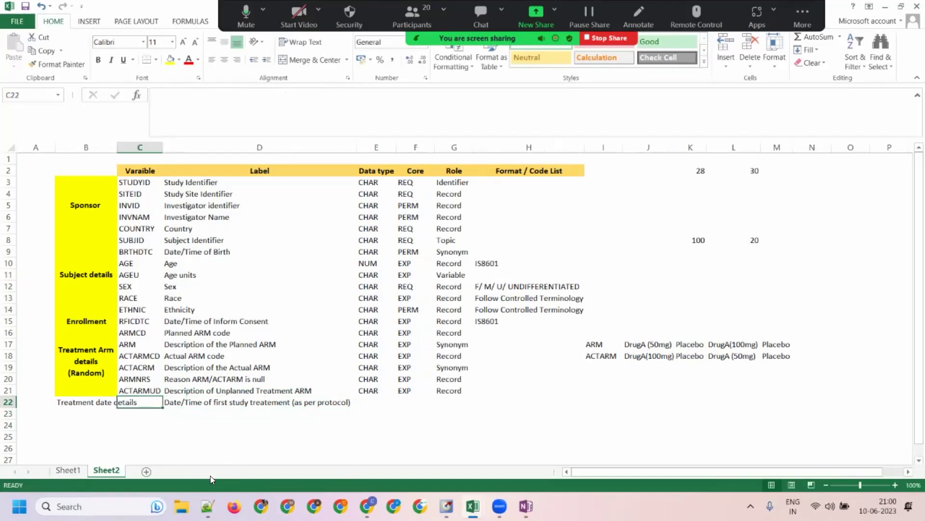
type("R")
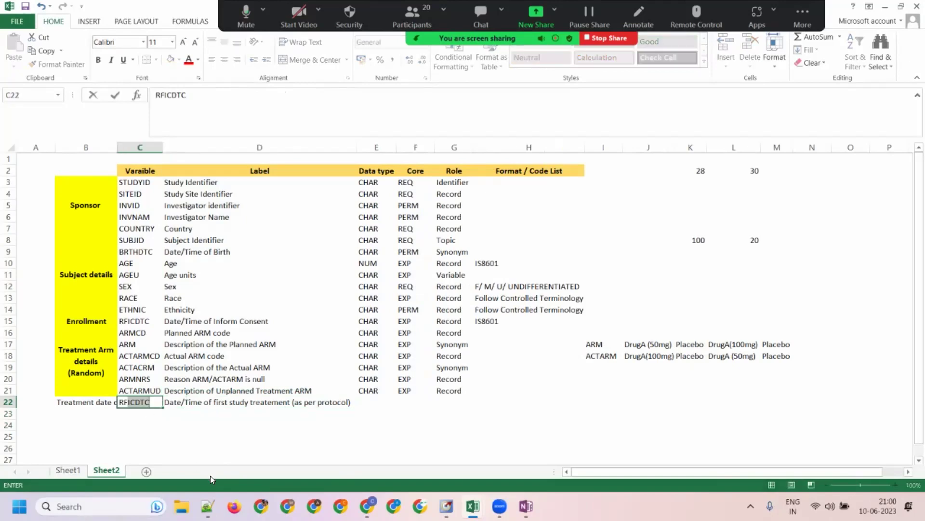
type("FXSTDTC")
key("Tab")
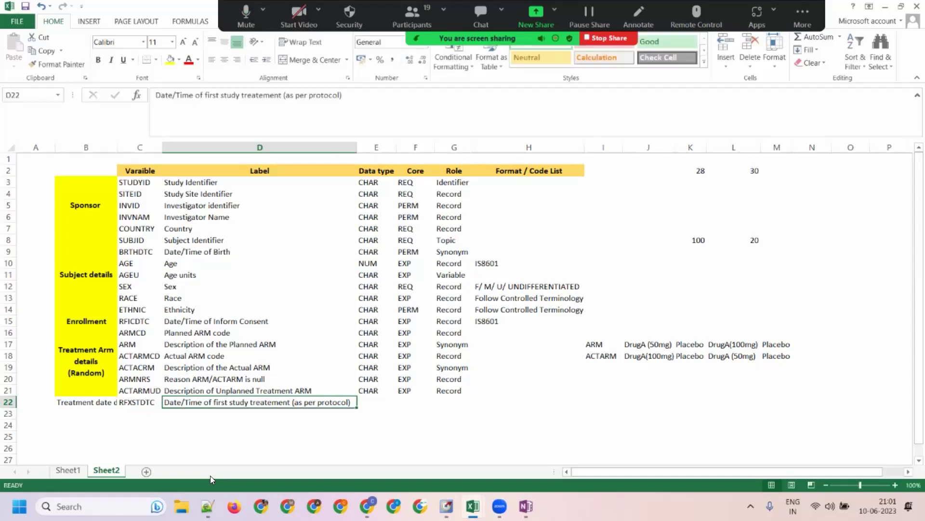
Set the RFXSTDTC row's data type to CHAR, core to EXP and role to Record in E22:G22.
key("Tab")
type("CHAR")
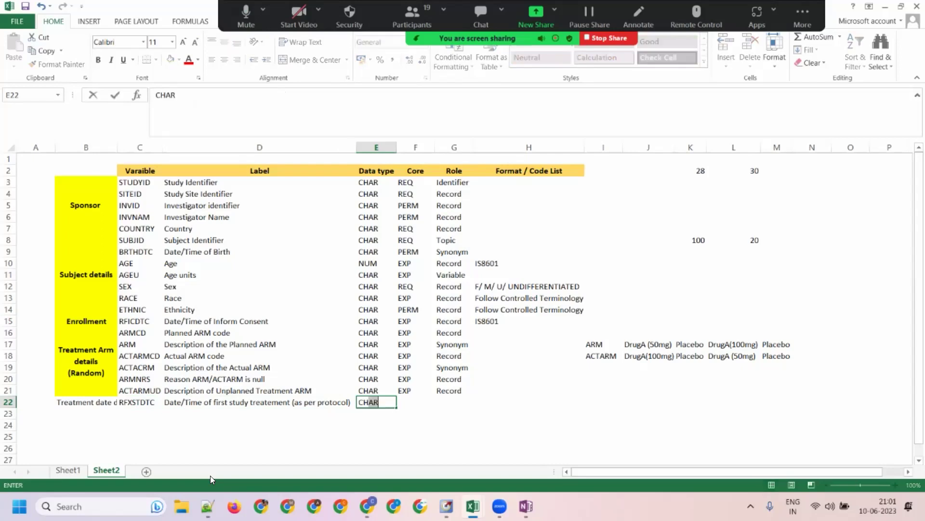
key("Tab")
type("EXP")
key("Tab")
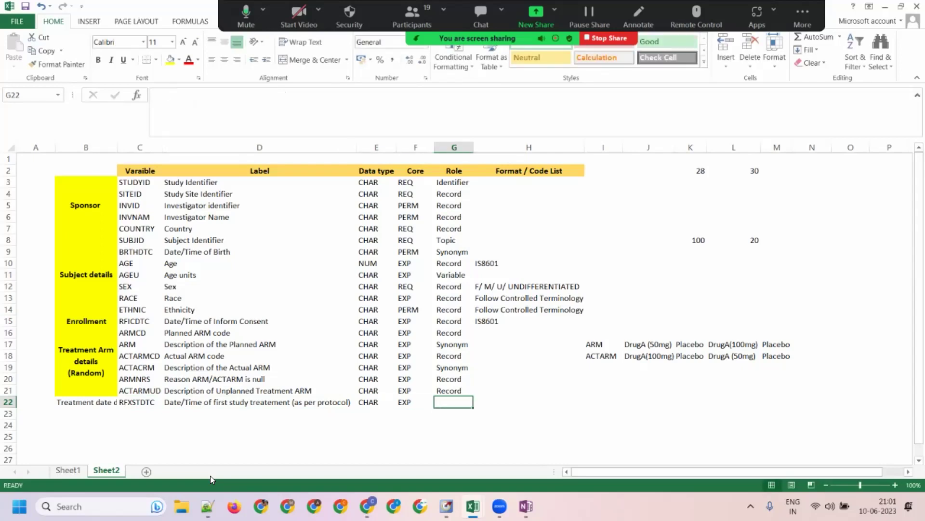
type("Record")
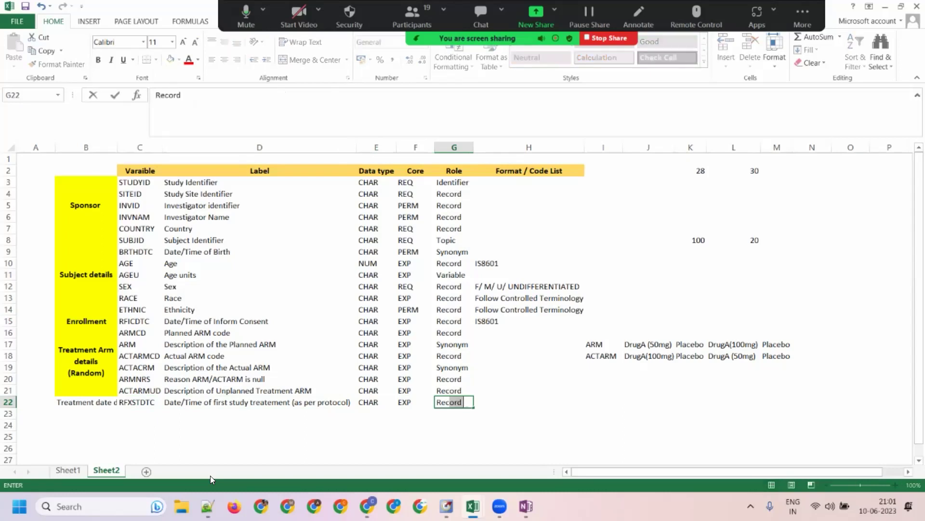
key("Tab")
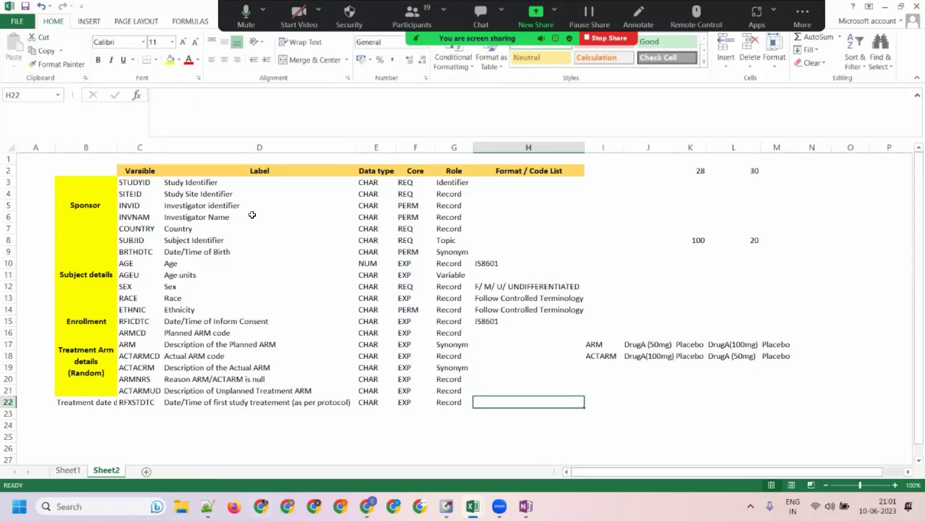
Note the source of RFXSTDTC beside its row: enter Exposure in J22 and EXSTDTC in K22.
left_click(137, 403)
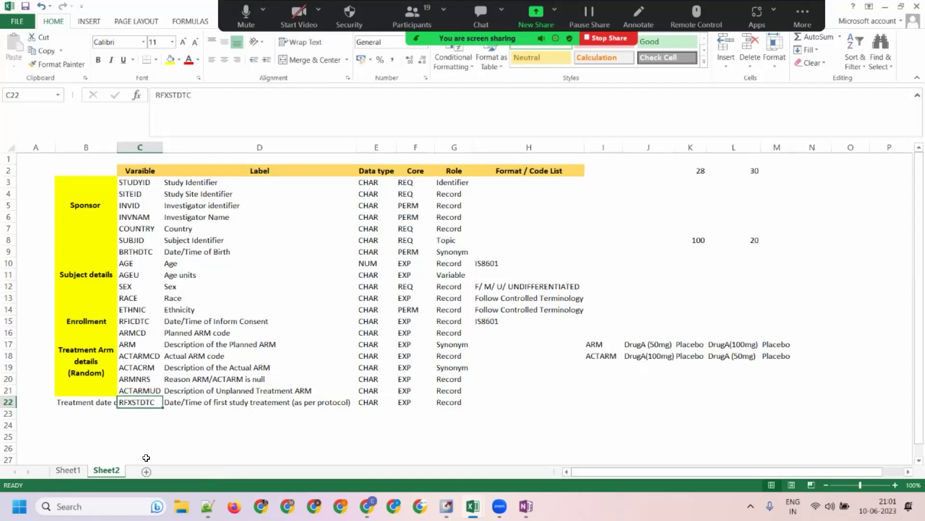
left_click(645, 402)
type("Exposure")
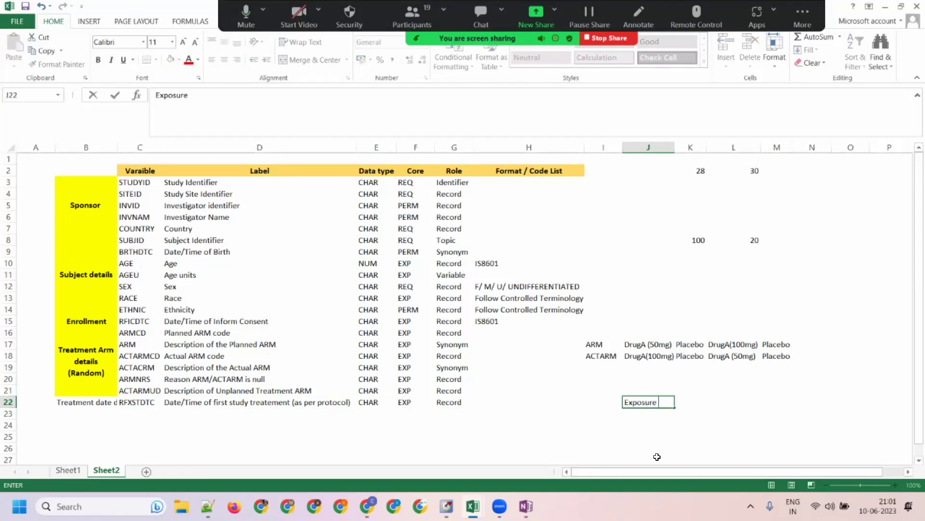
key("Tab")
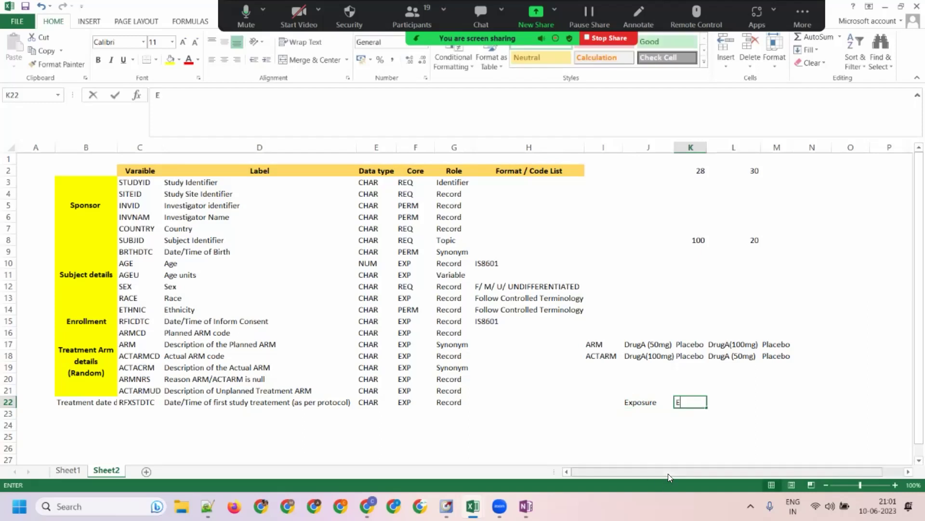
type("EXSTDTC")
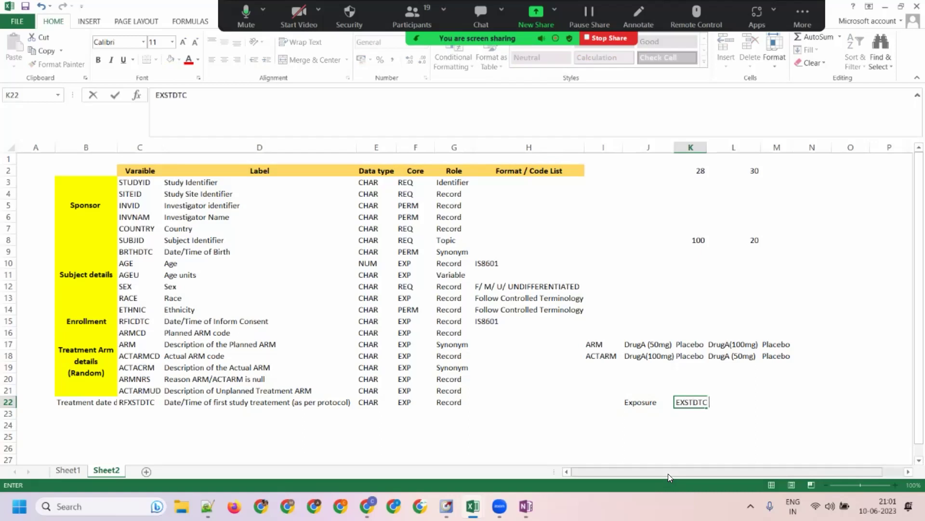
key("Tab")
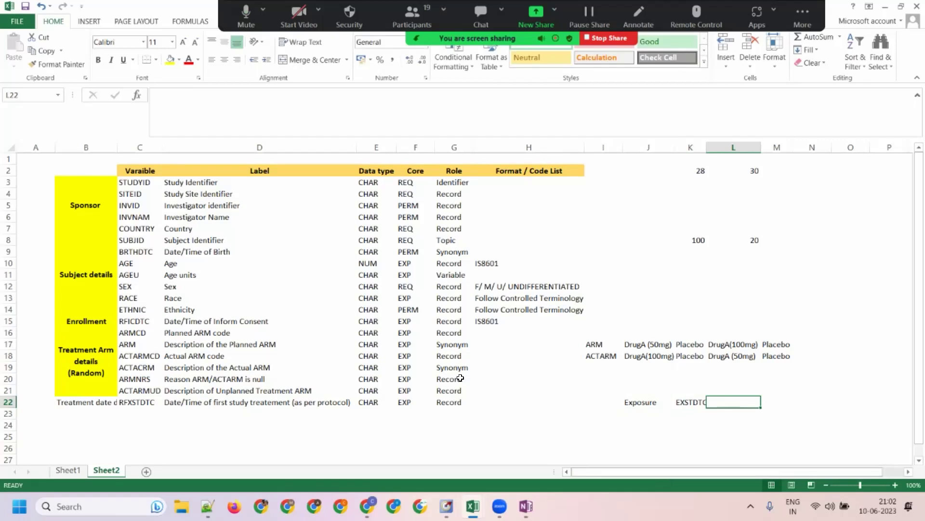
Enter the note "Drug Accountability" in M22 beside the exposure source note.
left_click(235, 402)
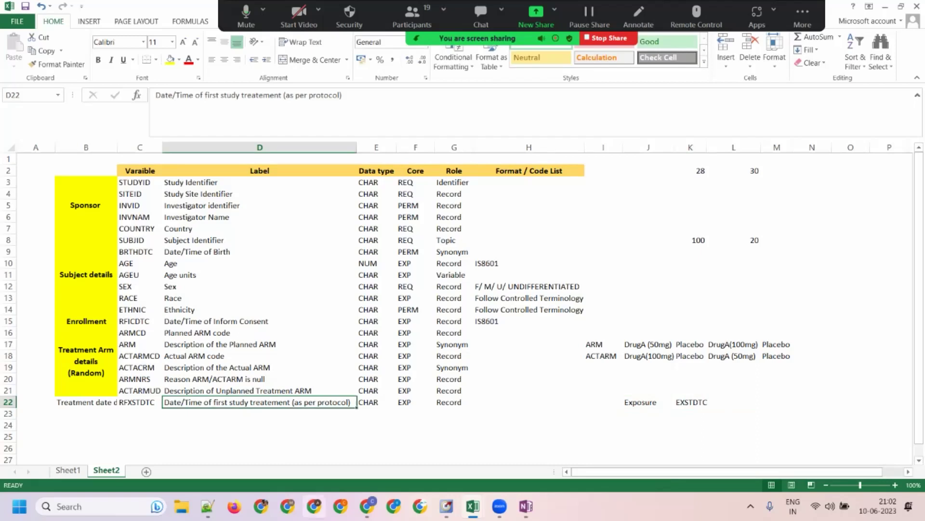
left_click(710, 403)
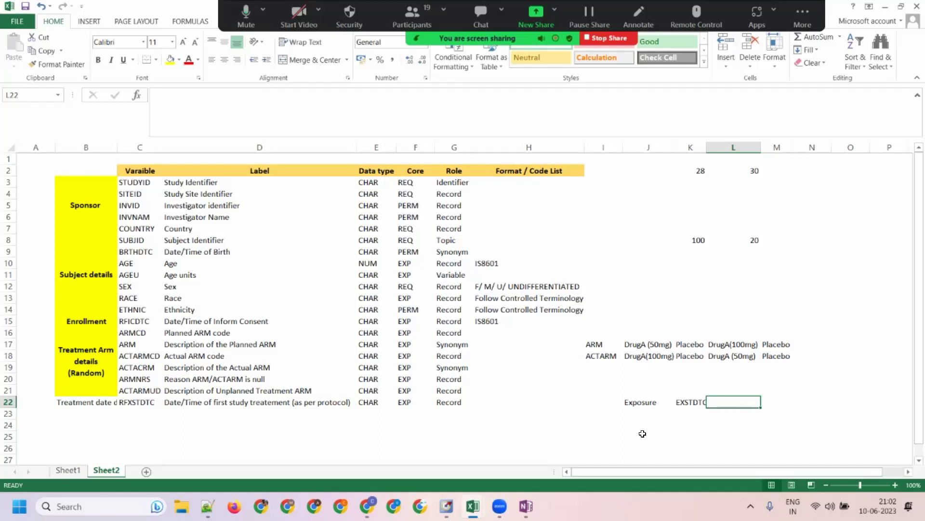
left_click(772, 401)
type("Drug Accountability")
key("Tab")
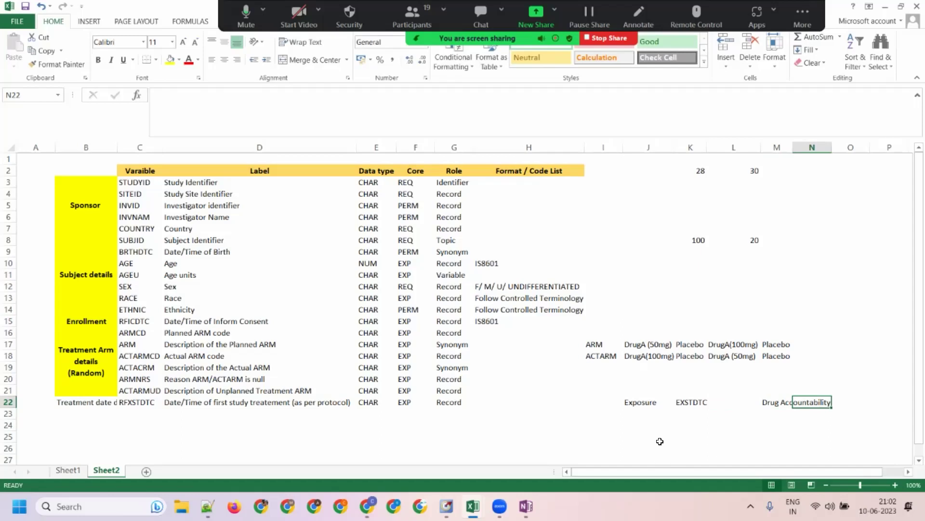
Compare the RFXSTDTC variable in row 22 with its EXSTDTC and Drug Accountability source notes.
left_click(682, 404)
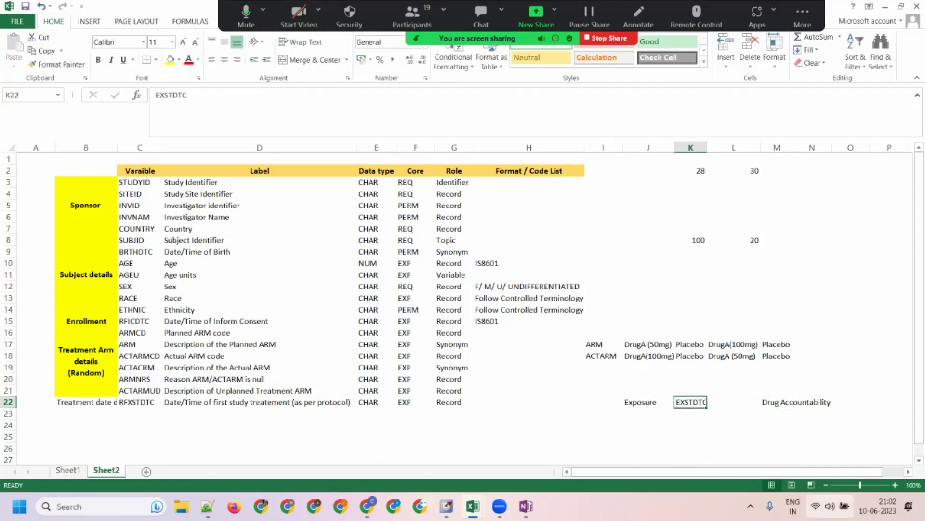
left_click(785, 400)
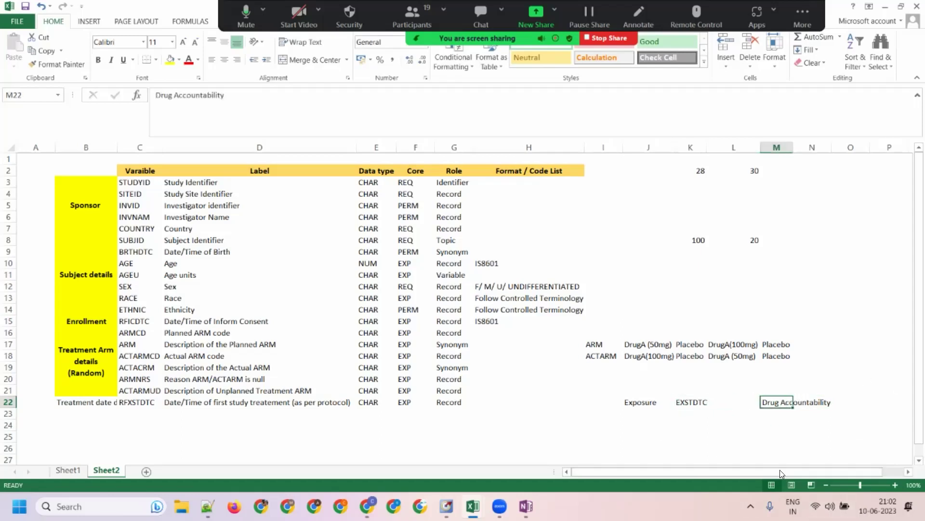
left_click(133, 402)
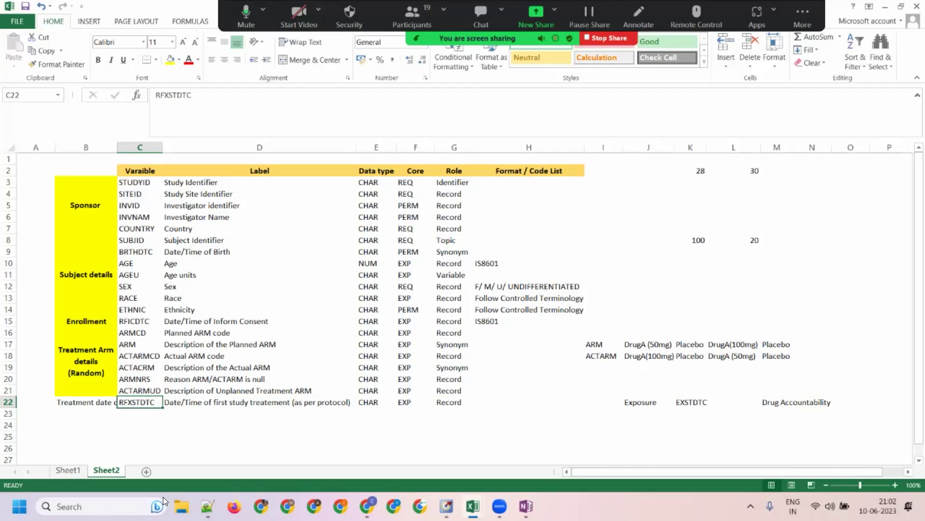
left_click(774, 402)
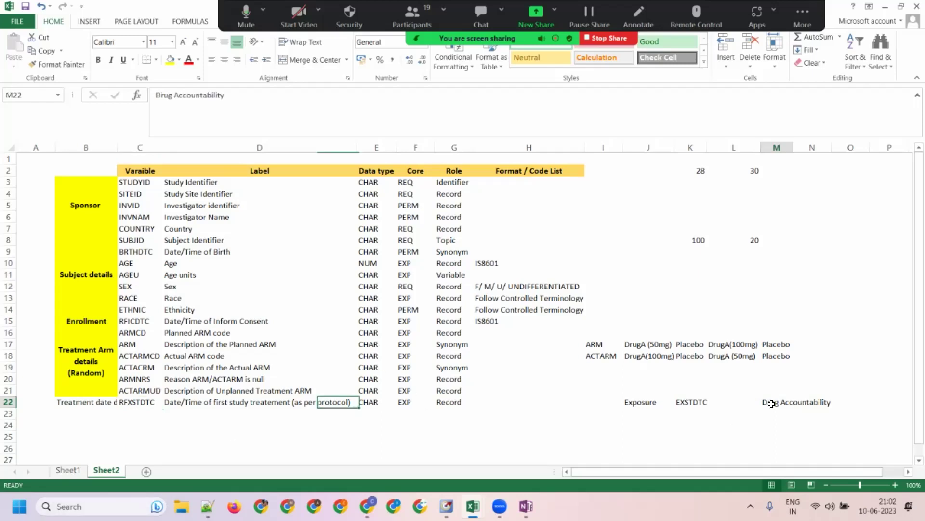
left_click(696, 403)
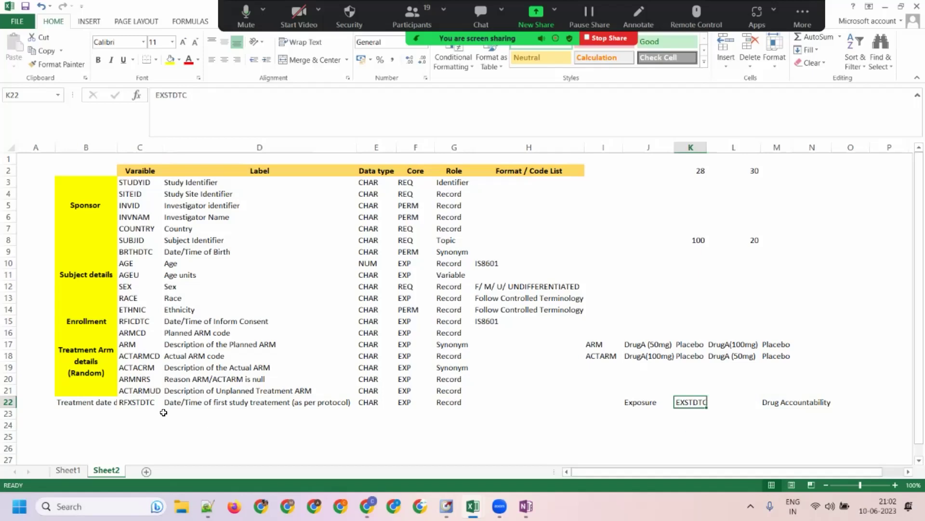
left_click(138, 392)
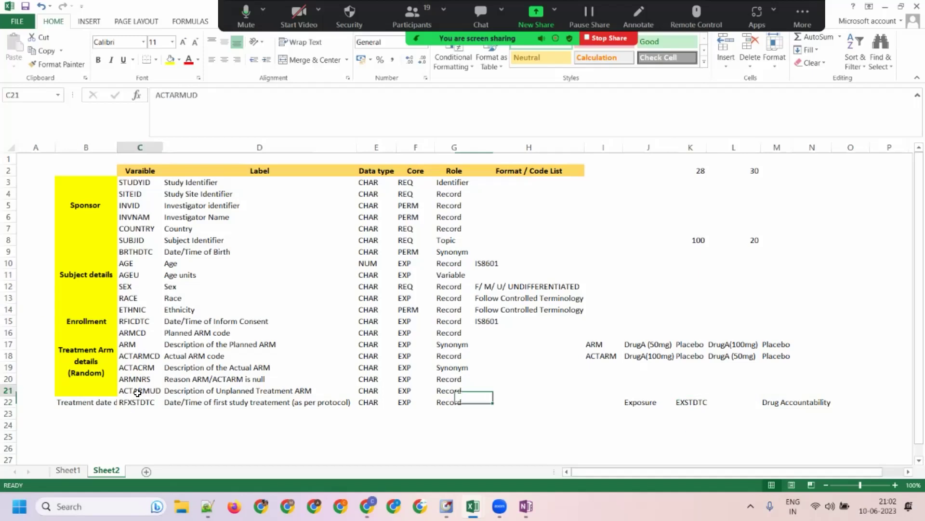
left_click(141, 403)
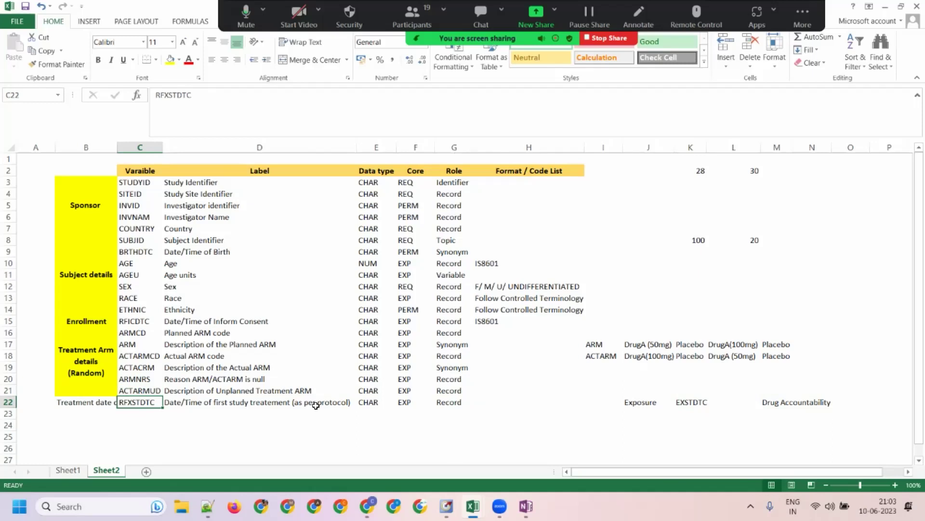
left_click(688, 403)
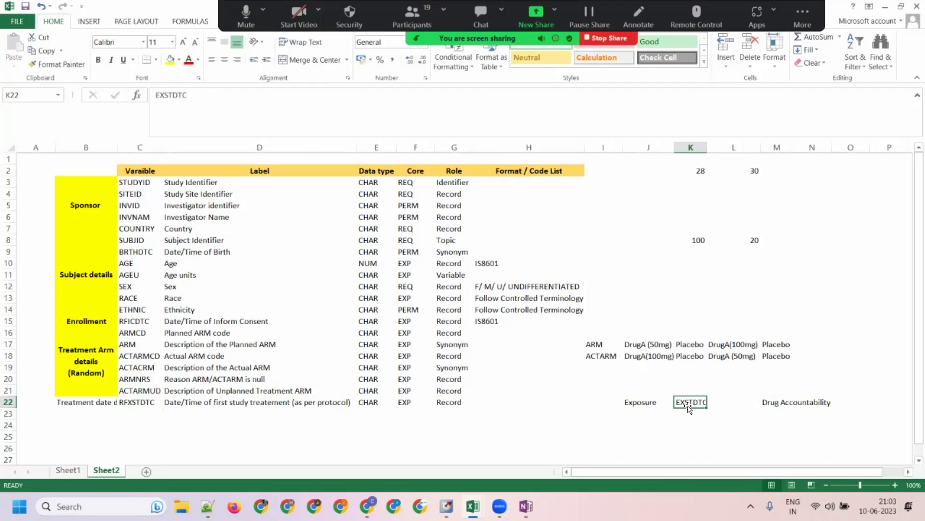
Copy the first study treatment entry from C22:G22 into row 23.
left_click_drag(140, 403, 437, 404)
key("ctrl+c")
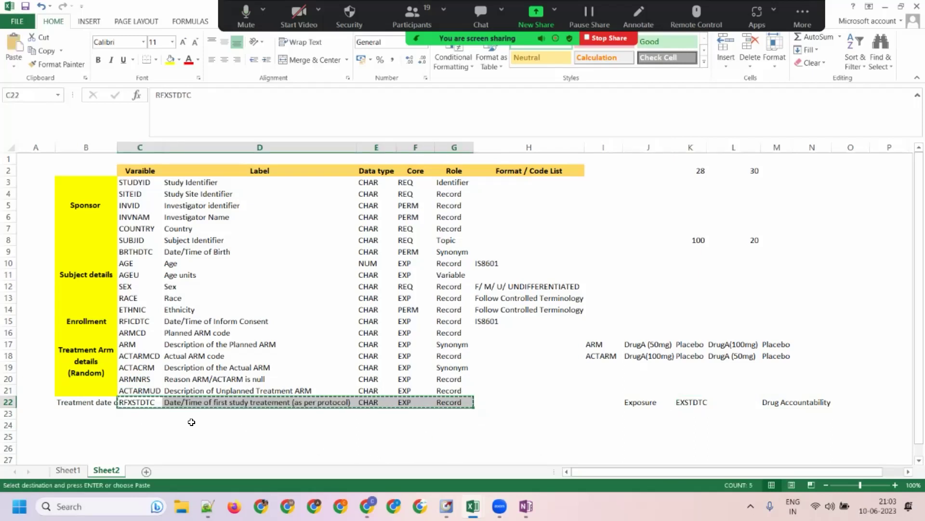
left_click(140, 415)
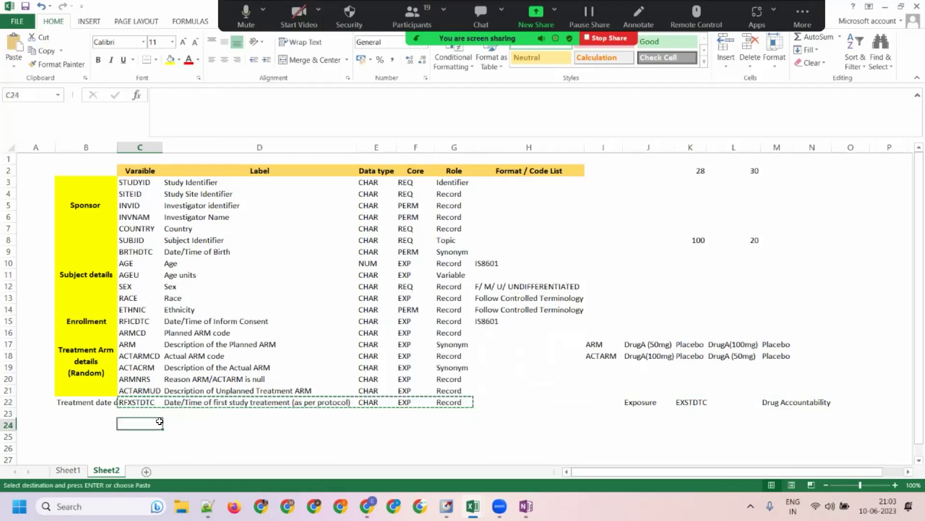
key("ctrl+v")
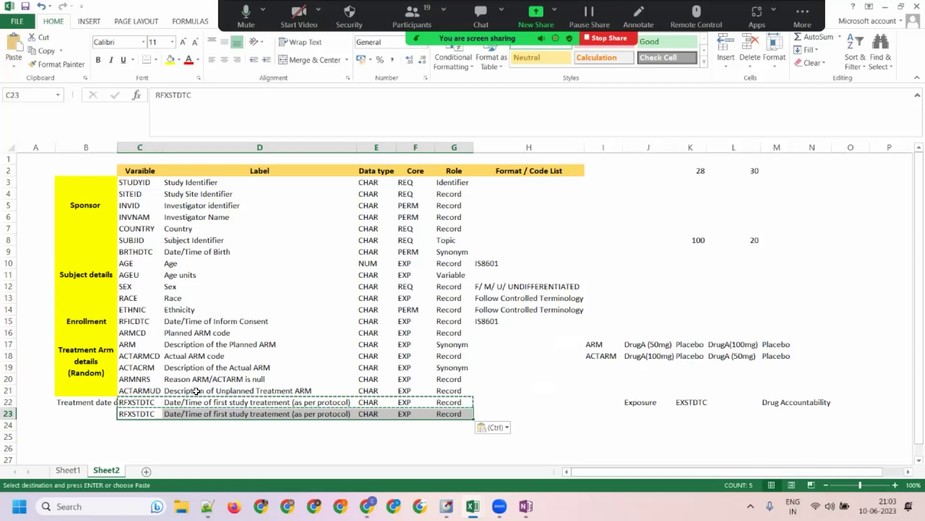
Change the label in D23 to "Date/Time of last study treatement (as per protocol)".
left_click(220, 413)
double_click(214, 99)
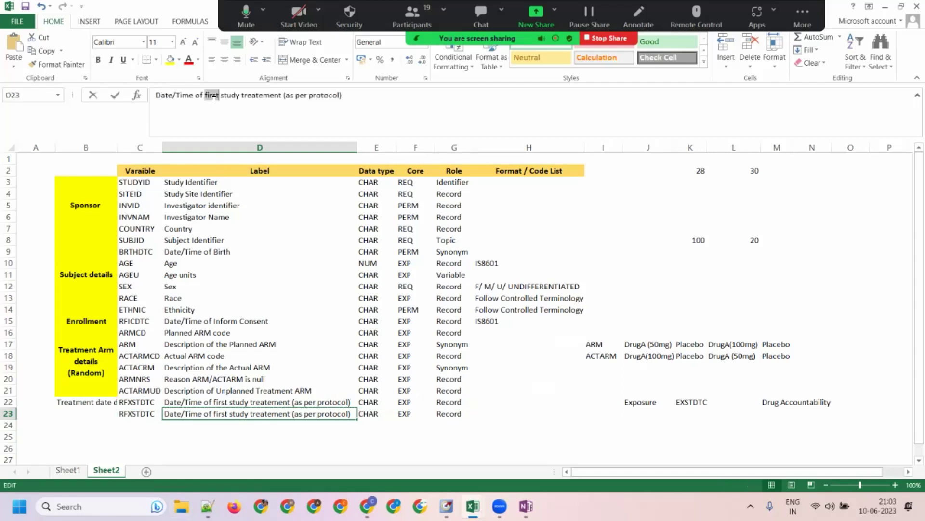
type("last")
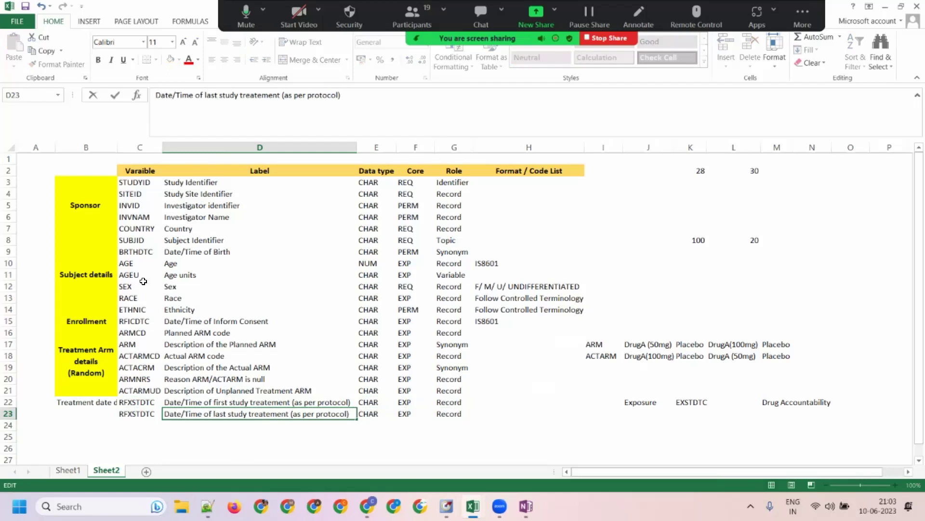
Change the variable name in C23 to RFXENDTC for the last study treatment date.
left_click(143, 414)
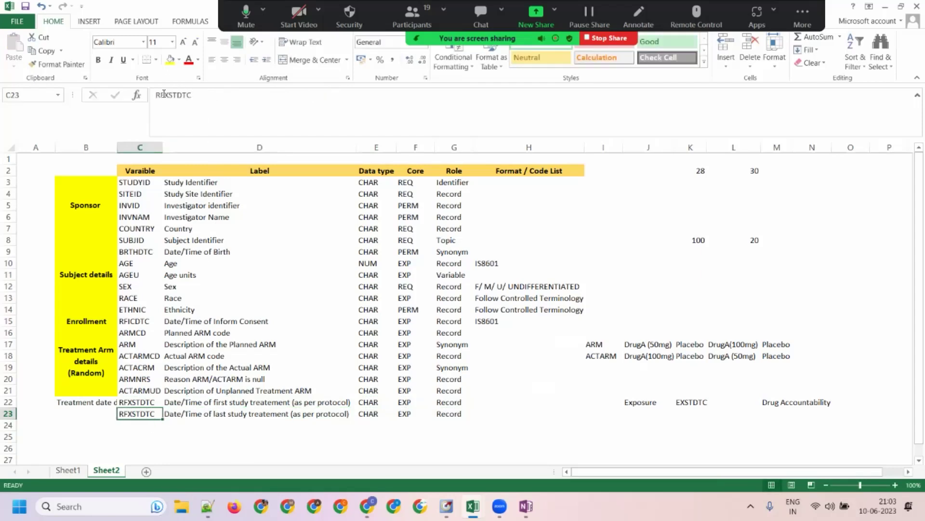
left_click_drag(167, 95, 178, 94)
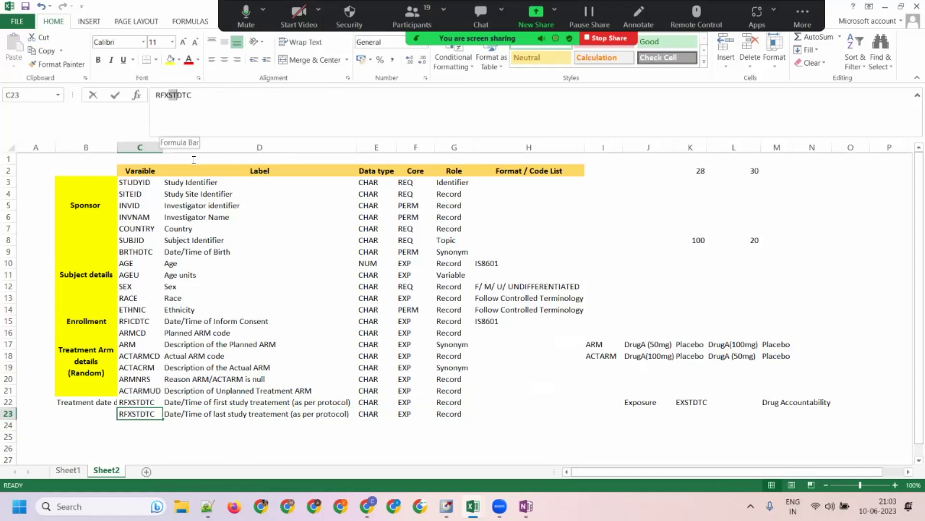
type("EN")
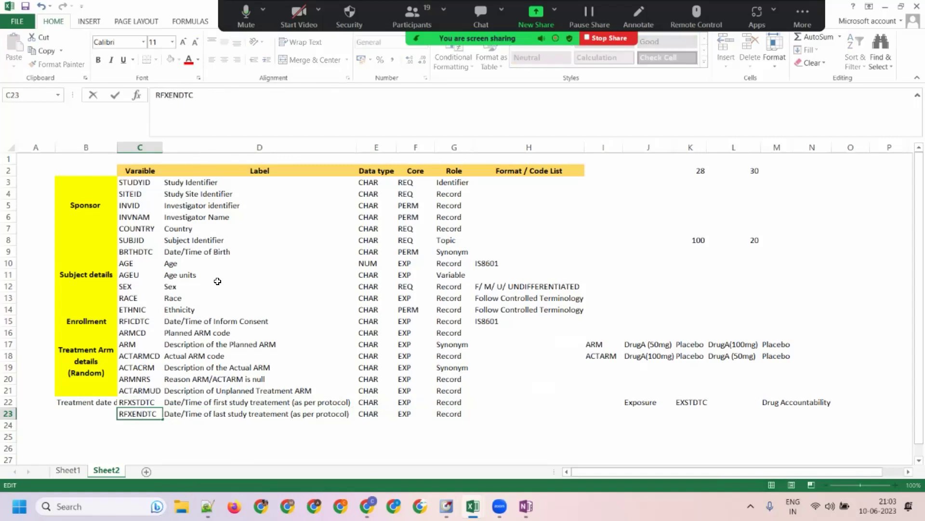
key("Tab")
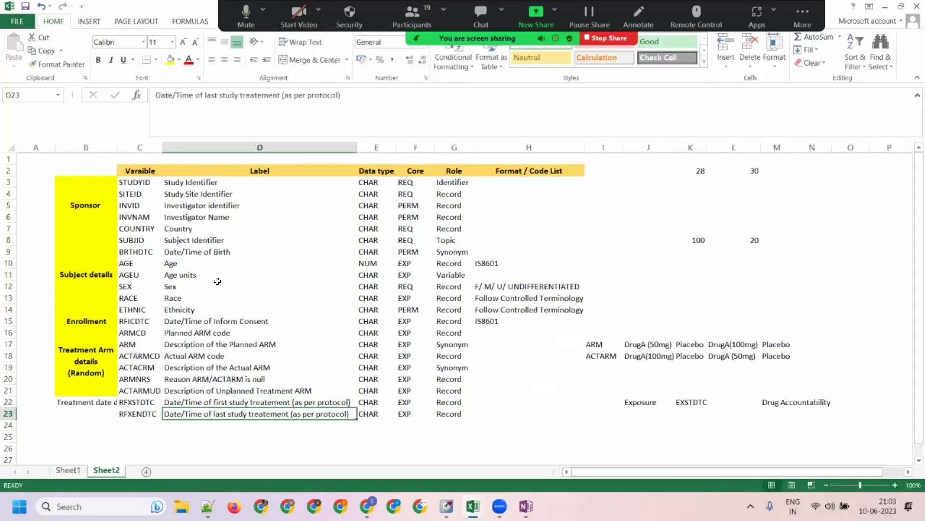
Enter EXENDTC in K23 as the exposure source variable for the last study treatment date.
left_click(256, 404)
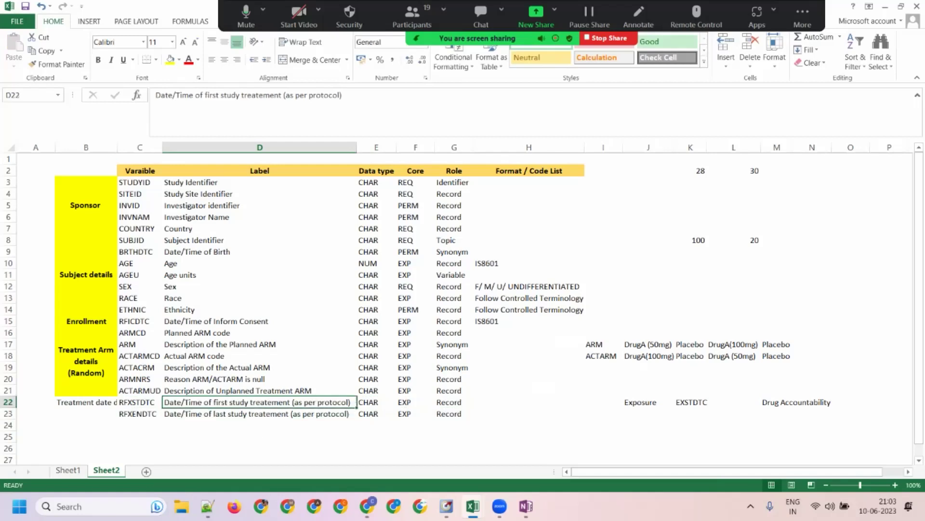
left_click(191, 421)
key("Up")
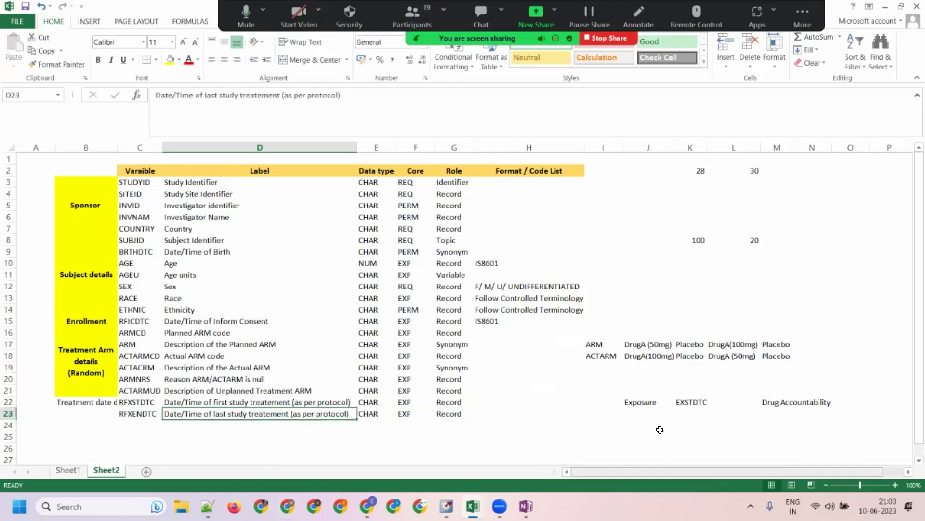
left_click(646, 406)
left_click(690, 405)
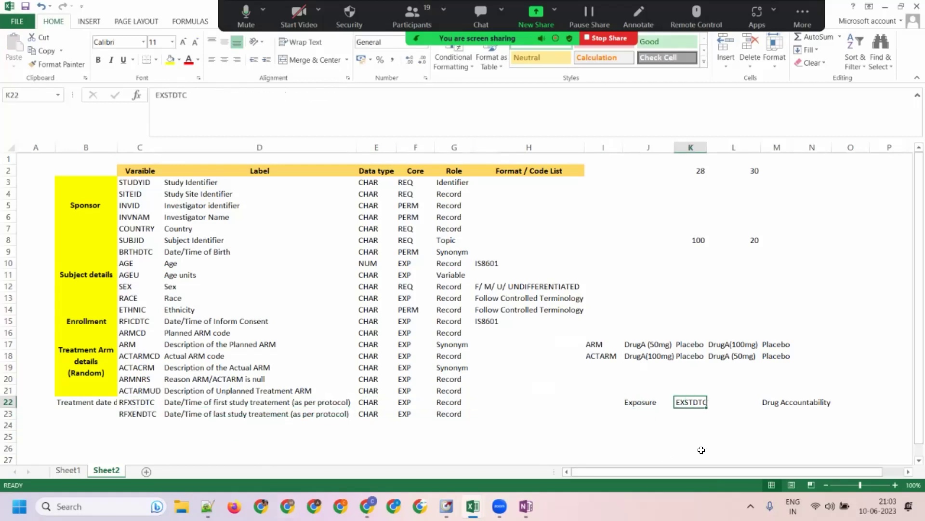
left_click(684, 415)
type("EXENDTC")
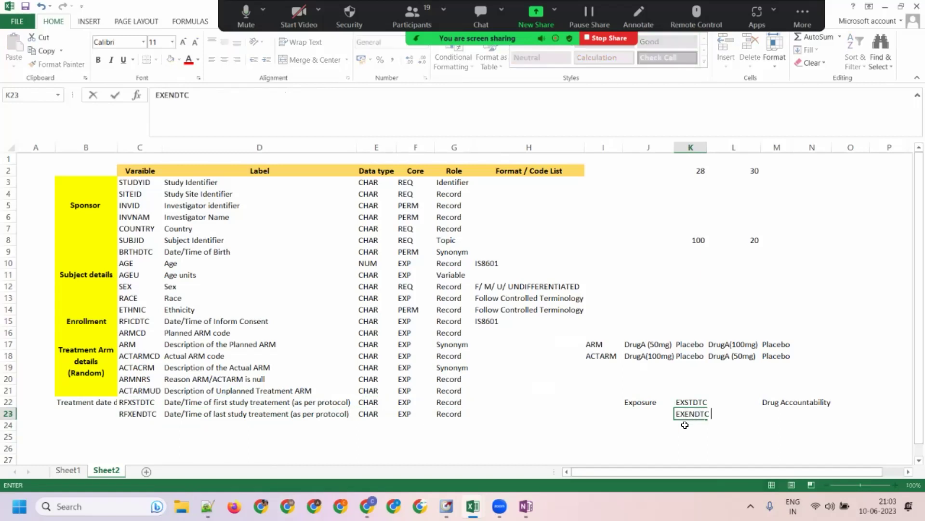
key("Tab")
left_click(696, 415)
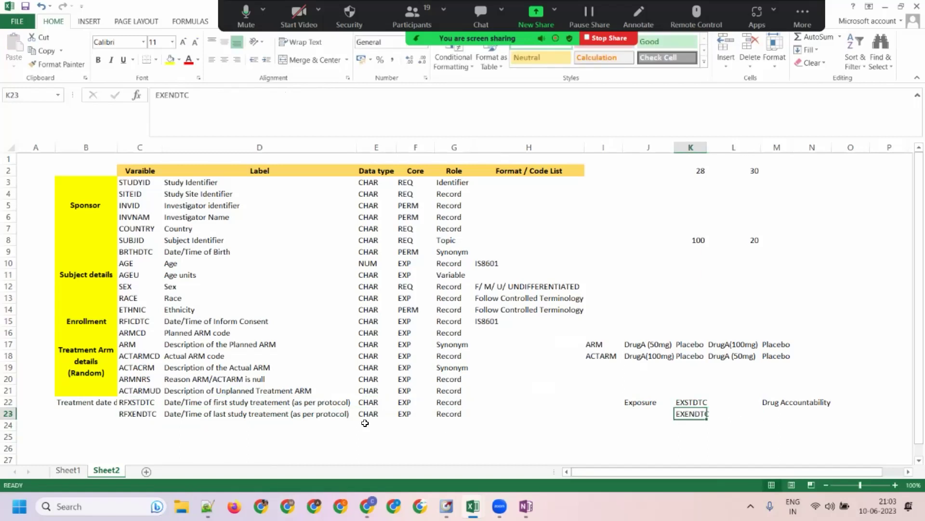
Review the RFXSTDTC and RFXENDTC variables against the Drug Accountability note and go to the empty cell C24.
left_click(129, 414)
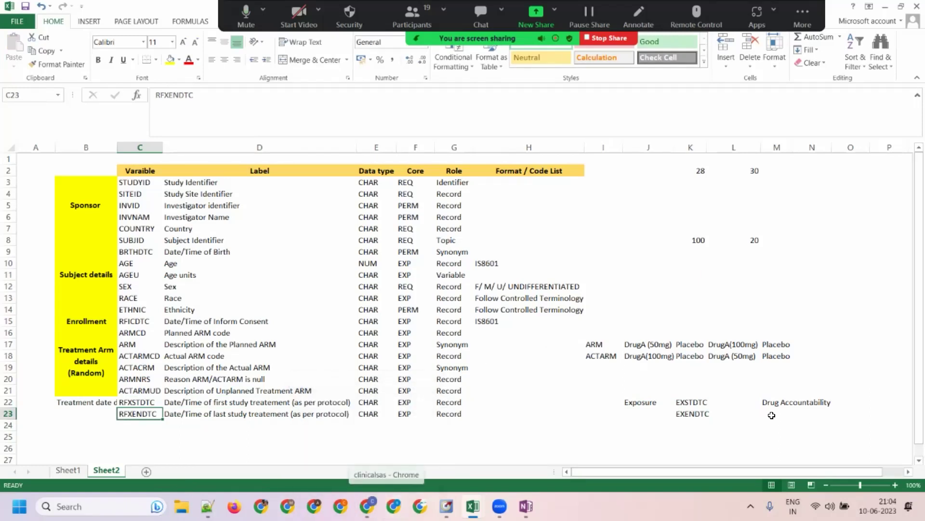
left_click(783, 402)
left_click_drag(137, 402, 137, 412)
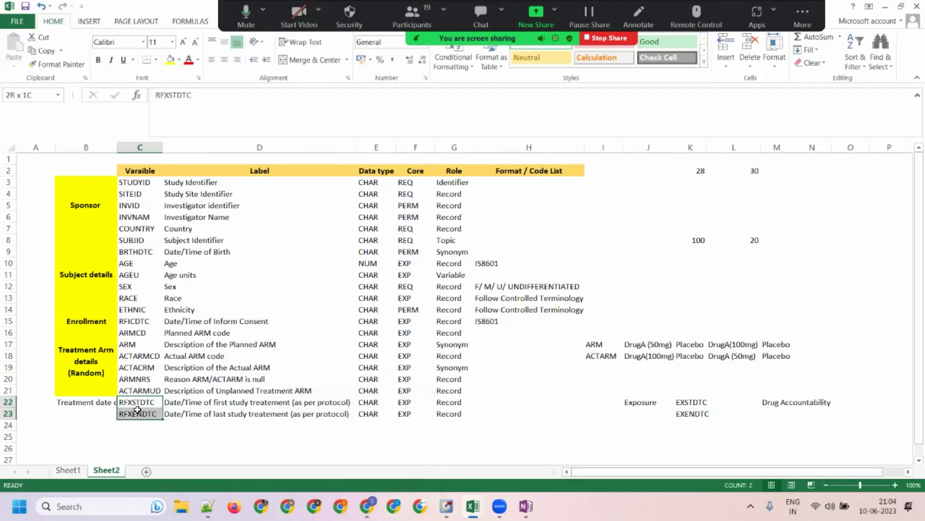
left_click(772, 403)
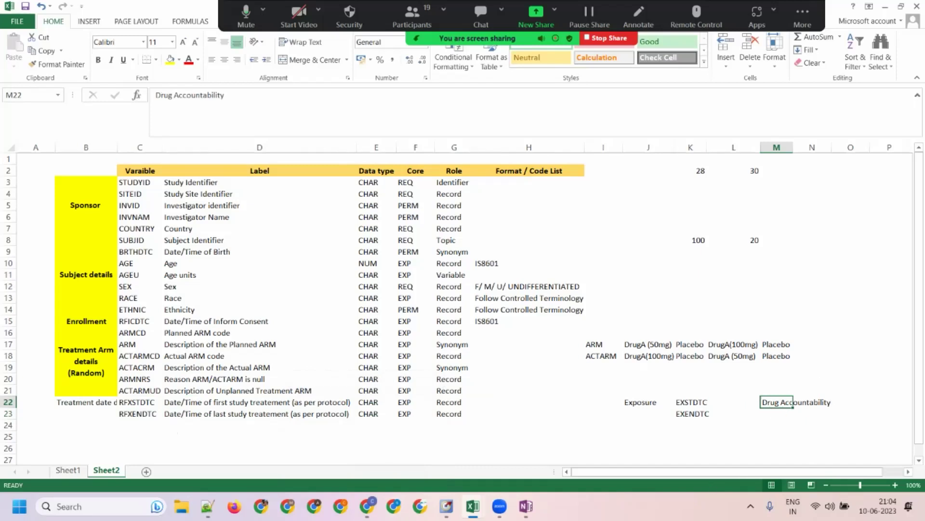
left_click(132, 405)
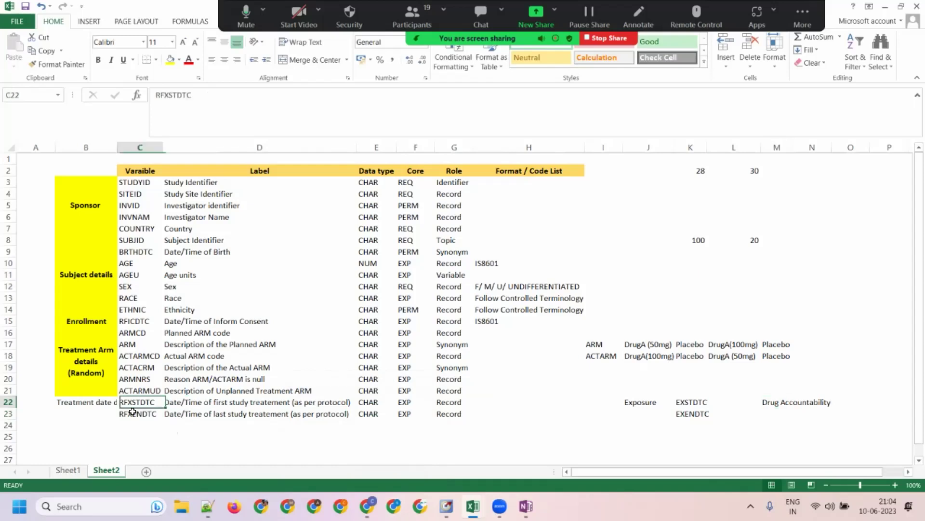
left_click_drag(133, 411, 133, 412)
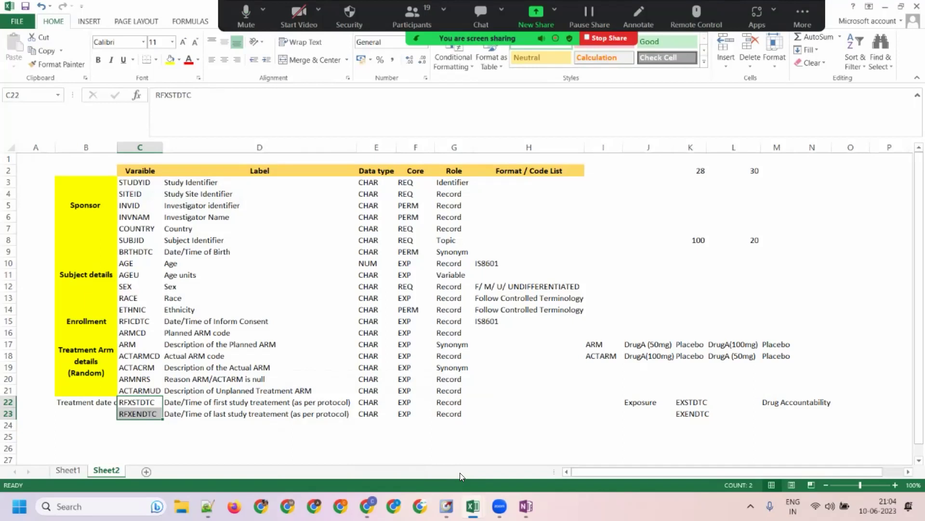
scroll(460, 472, "down", 2)
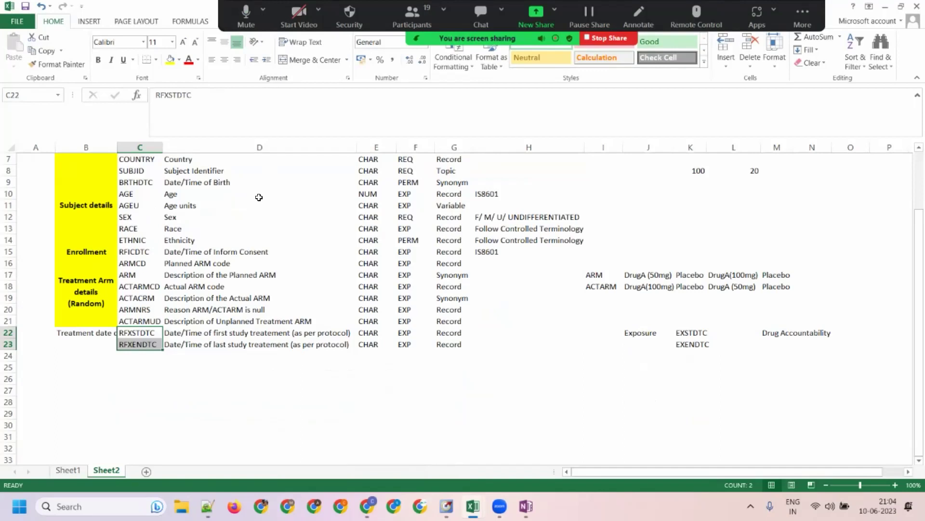
left_click(143, 373)
left_click(126, 346)
left_click(126, 355)
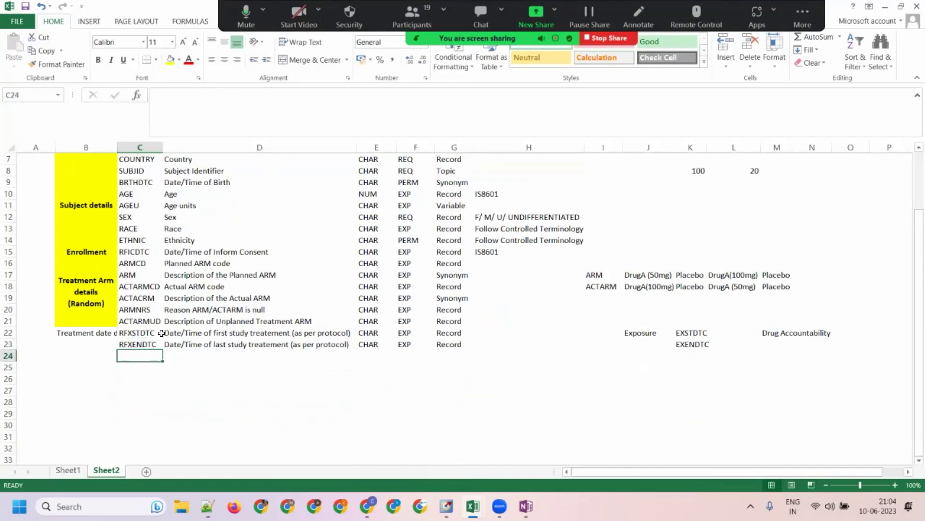
Add the variable names RFSTDTC and RFENDTC in C24 and C25, below RFXENDTC.
type("RFS")
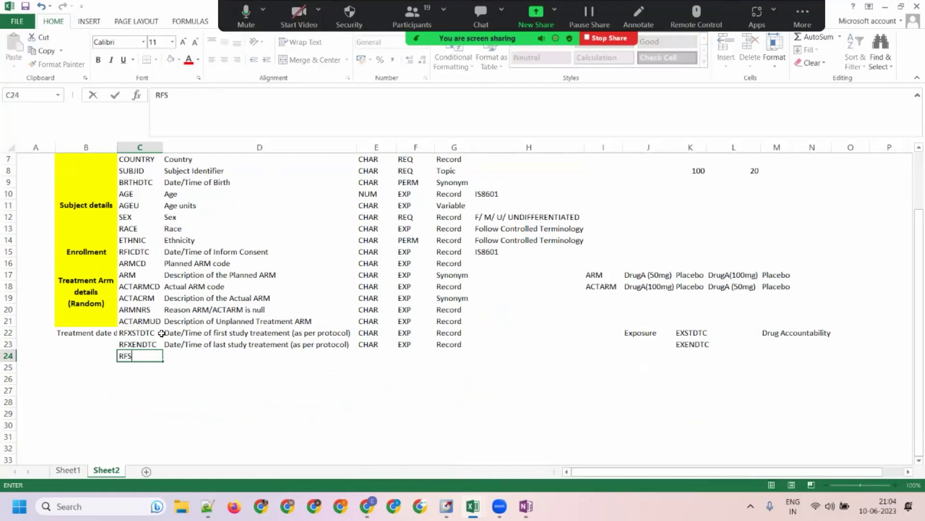
type("TDTC")
key("Return")
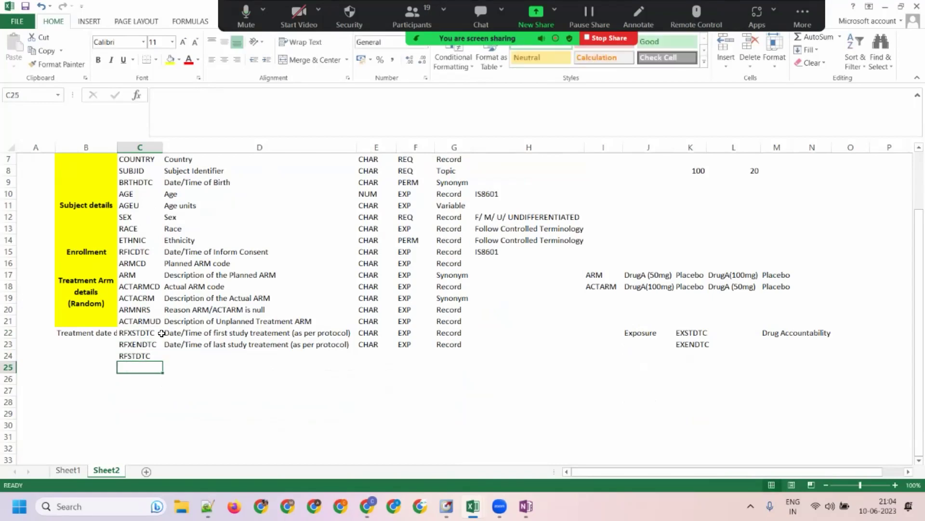
type("RFENDTC")
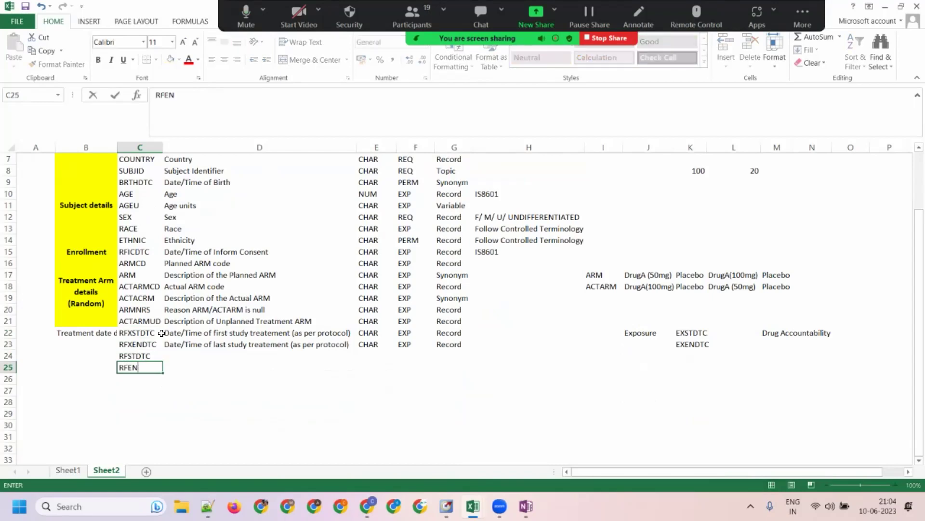
key("Tab")
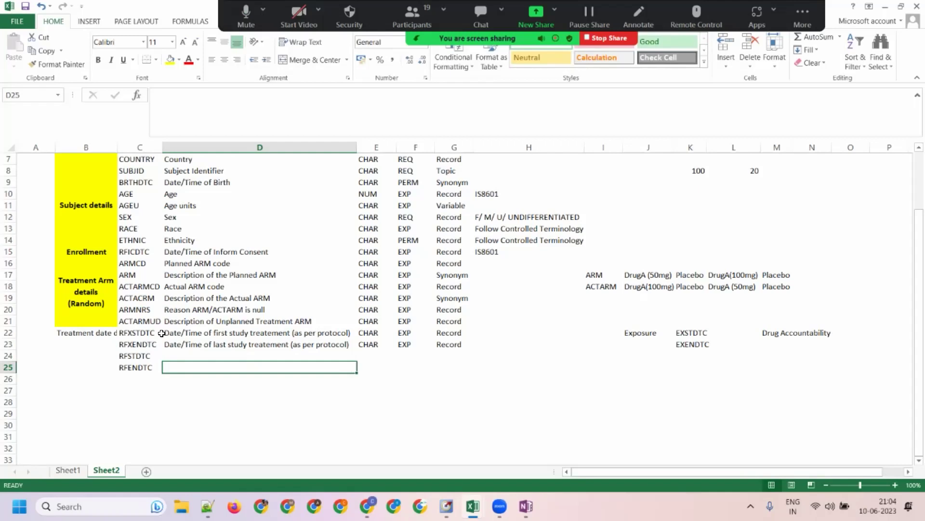
Enter the description "Subject reference start date/tim" for RFSTDTC in D24.
left_click(179, 324)
left_click(177, 336)
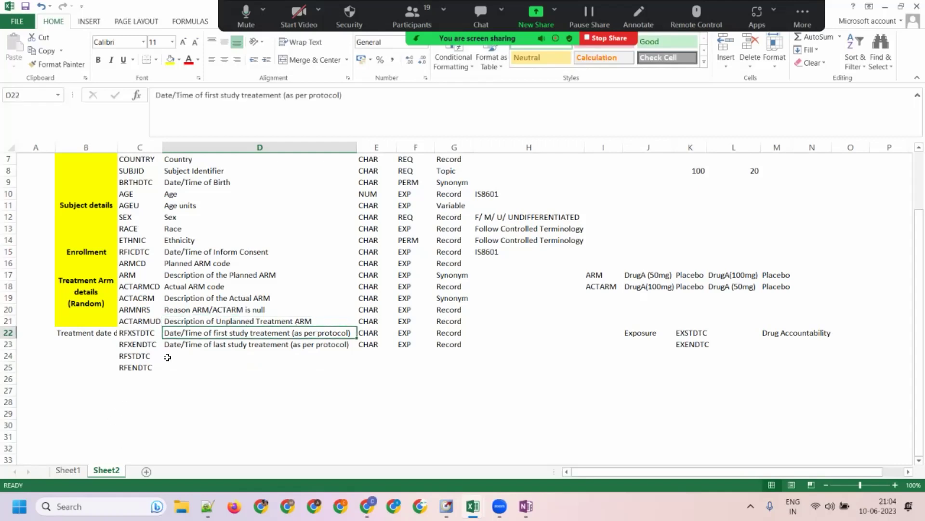
left_click(170, 356)
type("Sub")
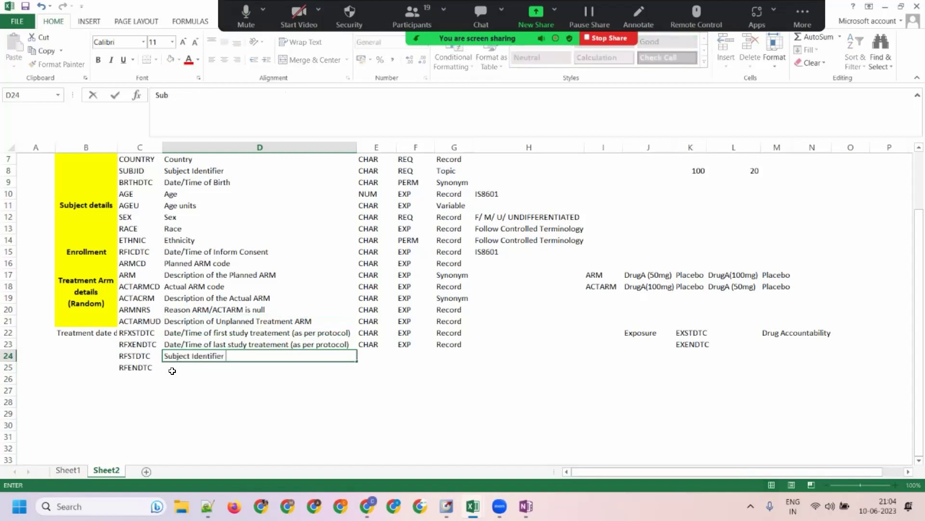
type("ject reference star")
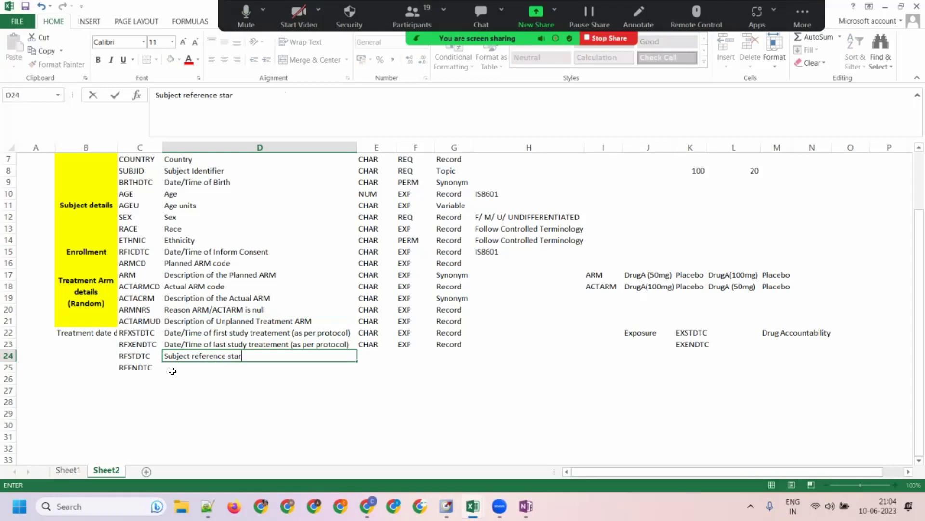
type("t date/tim")
key("Tab")
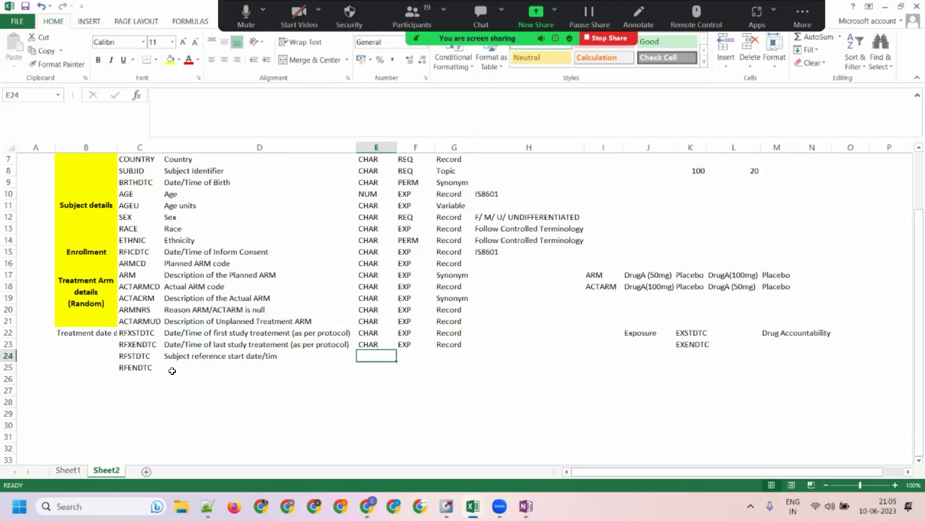
Copy the RFSTDTC description to D25 for RFENDTC and change it to "Subject reference end date/tim".
left_click(191, 347)
left_click(197, 357)
key("ctrl+c")
left_click(193, 367)
key("ctrl+v")
double_click(227, 95)
type("end")
key("Tab")
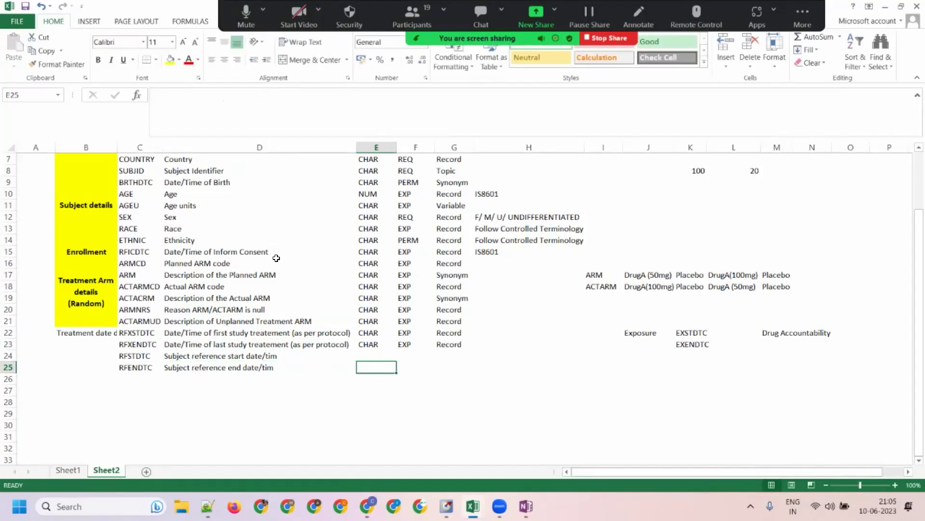
Copy the CHAR, EXP and Record attributes of RFXENDTC to the RFSTDTC and RFENDTC rows.
left_click_drag(374, 344, 448, 344)
key("ctrl+c")
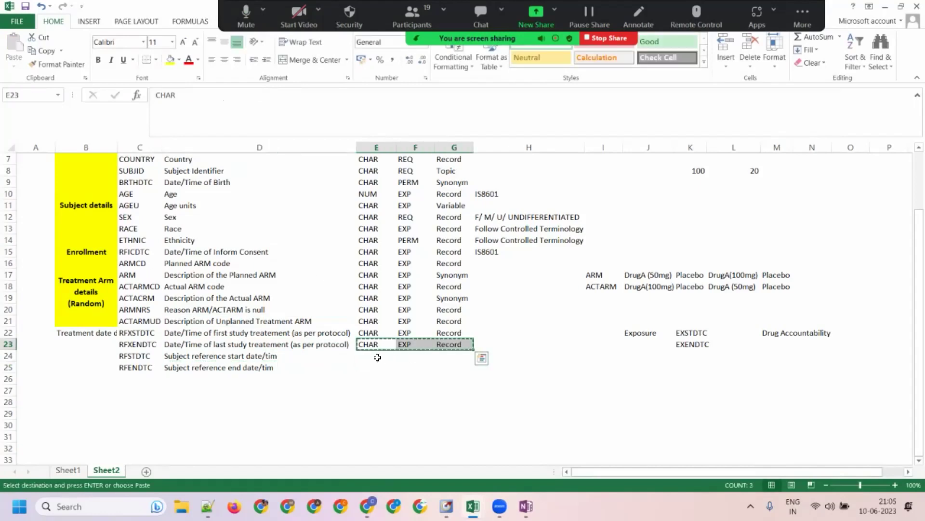
left_click(377, 357)
key("ctrl+v")
left_click(376, 367)
key("ctrl+v")
left_click(528, 365)
key("Escape")
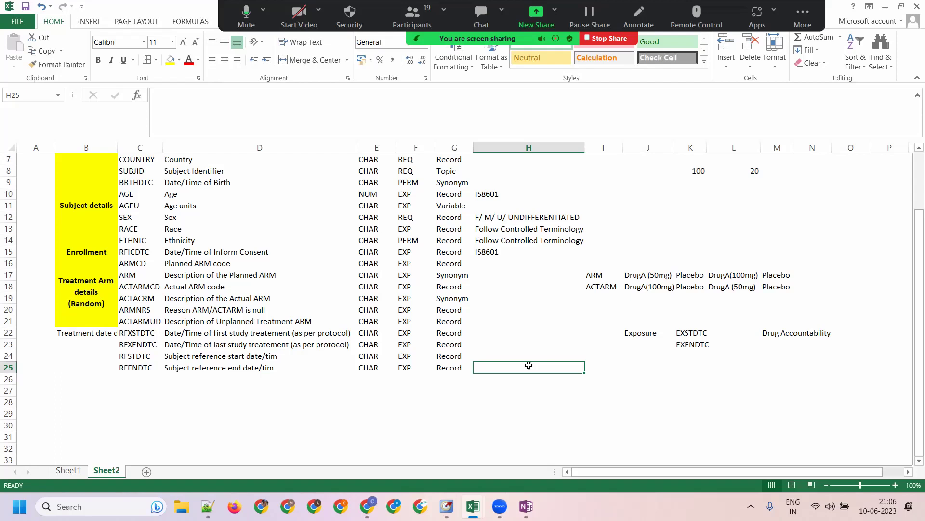
Compare the names and descriptions of the study treatment date variables with those of the subject reference date variables in rows 22 to 25.
left_click(177, 332)
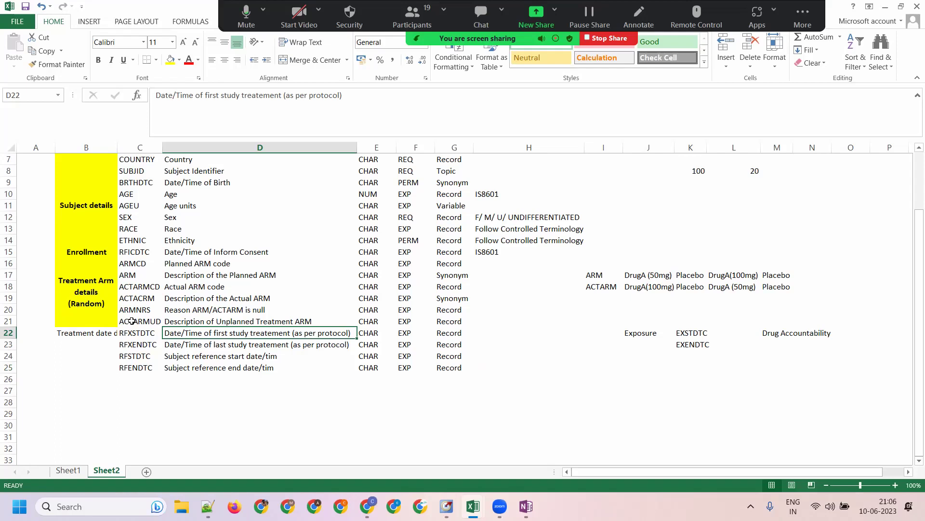
left_click(241, 359)
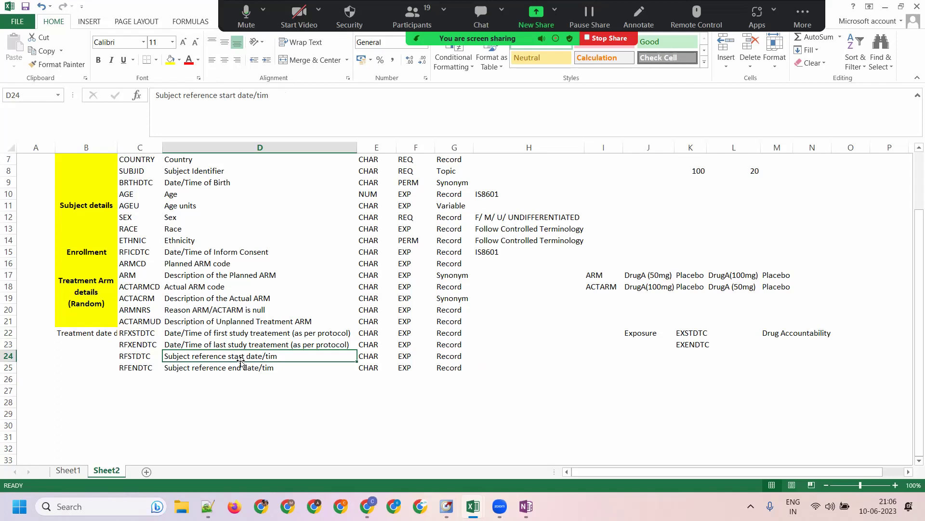
left_click(212, 370)
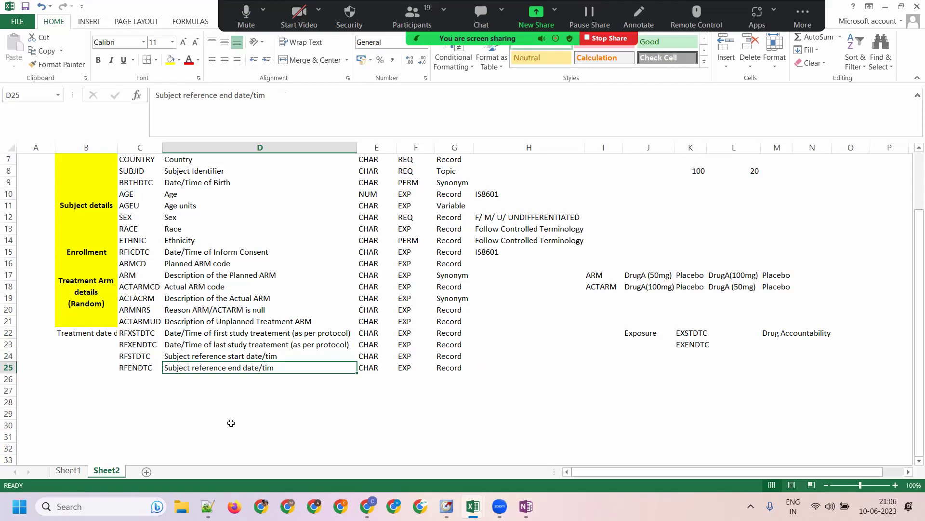
left_click(185, 357)
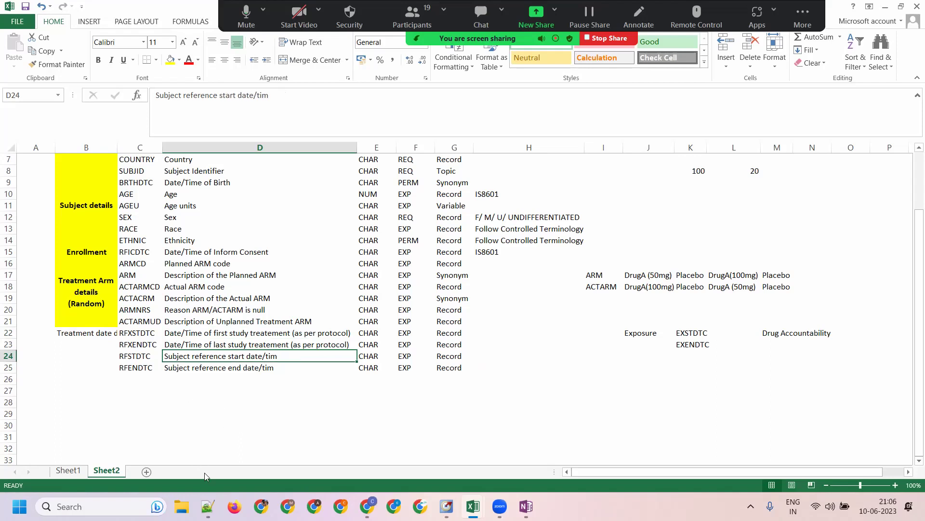
left_click(221, 334)
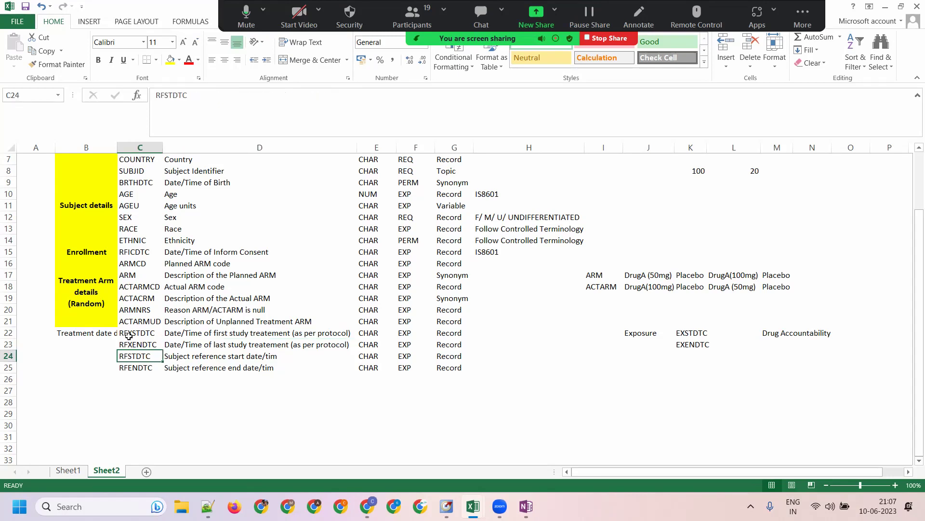
key("Up")
key("Up")
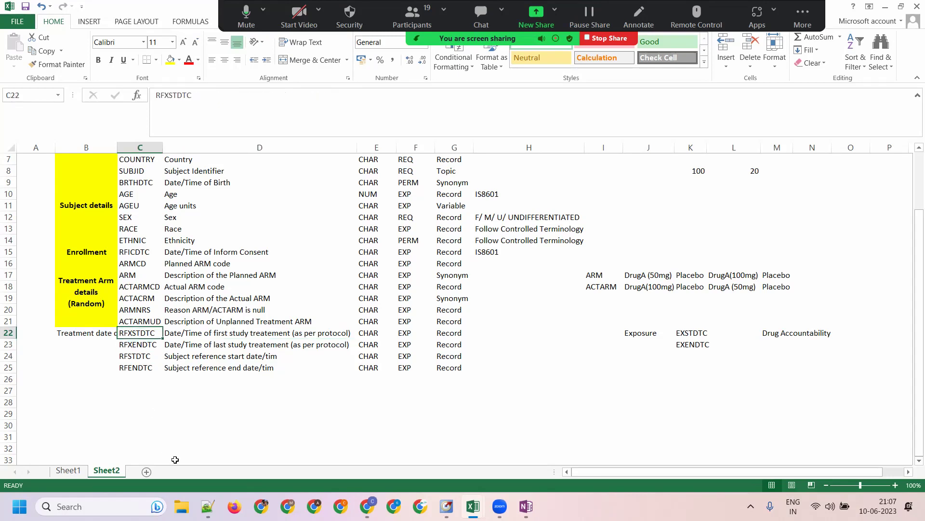
left_click(174, 373)
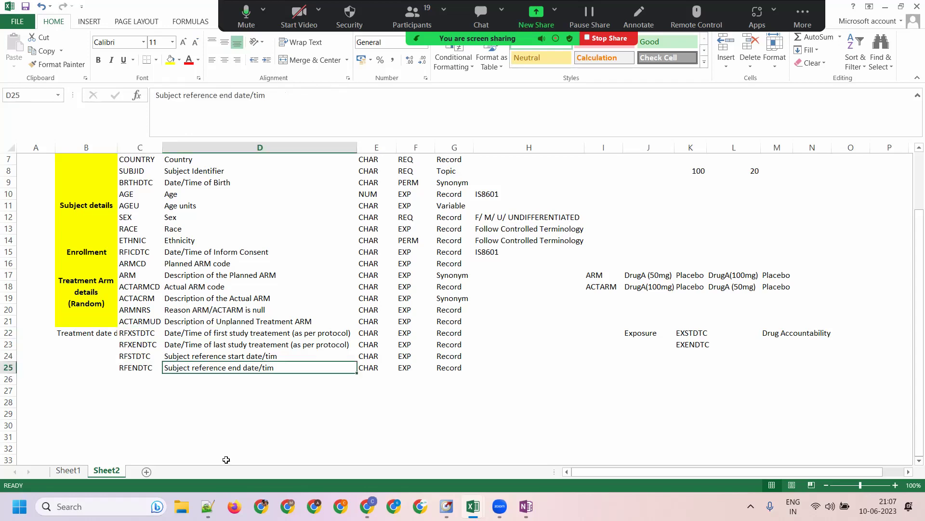
left_click(130, 345)
left_click(138, 368)
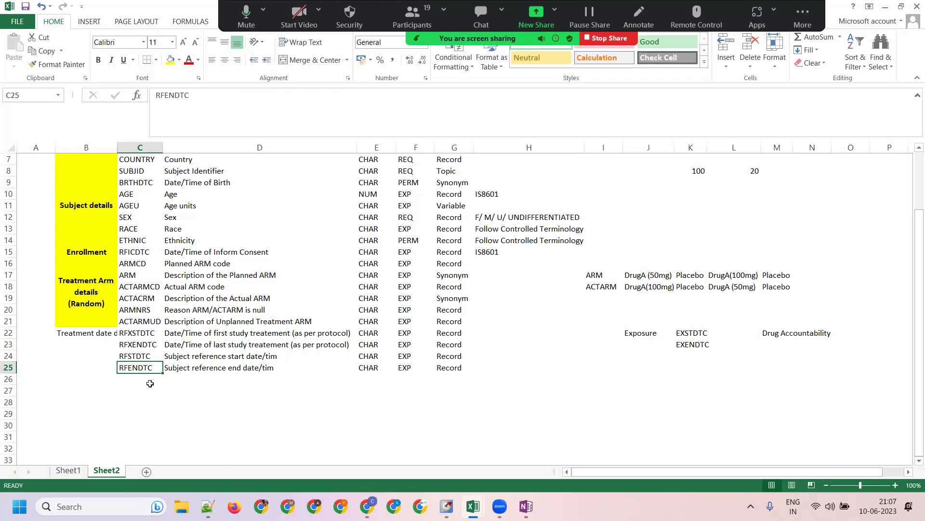
left_click(148, 358)
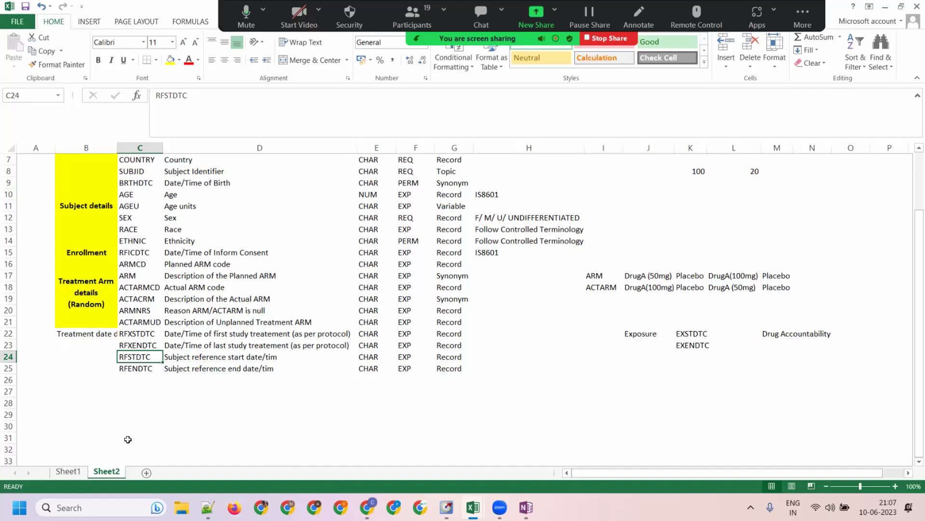
left_click_drag(131, 333, 130, 345)
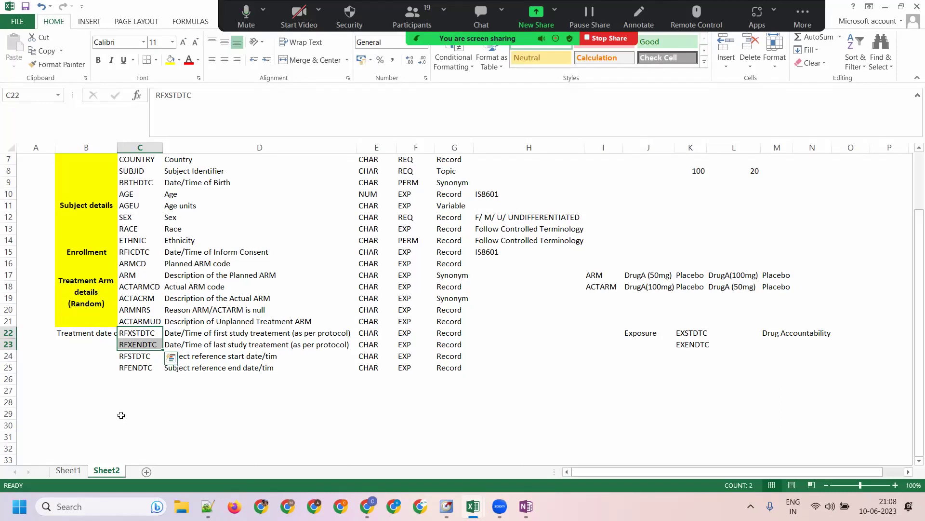
left_click(133, 358)
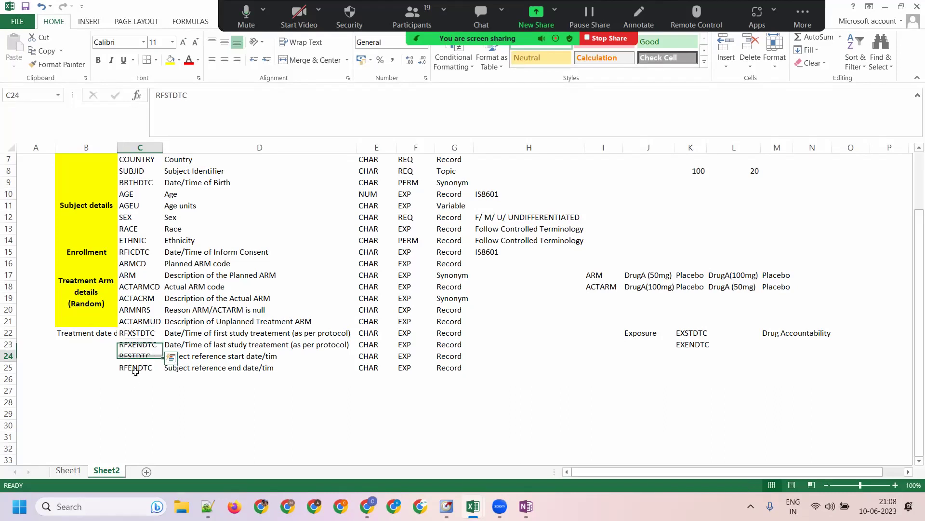
left_click_drag(134, 355, 134, 369)
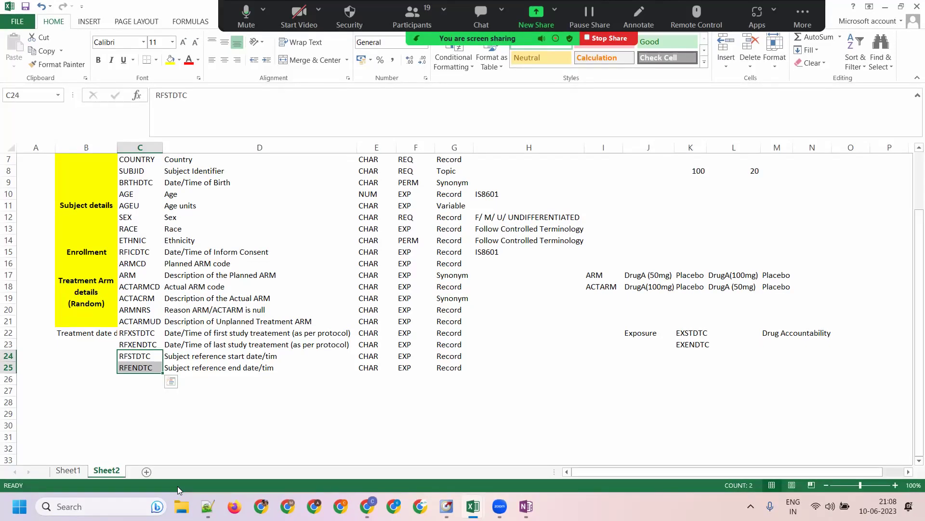
left_click(135, 359)
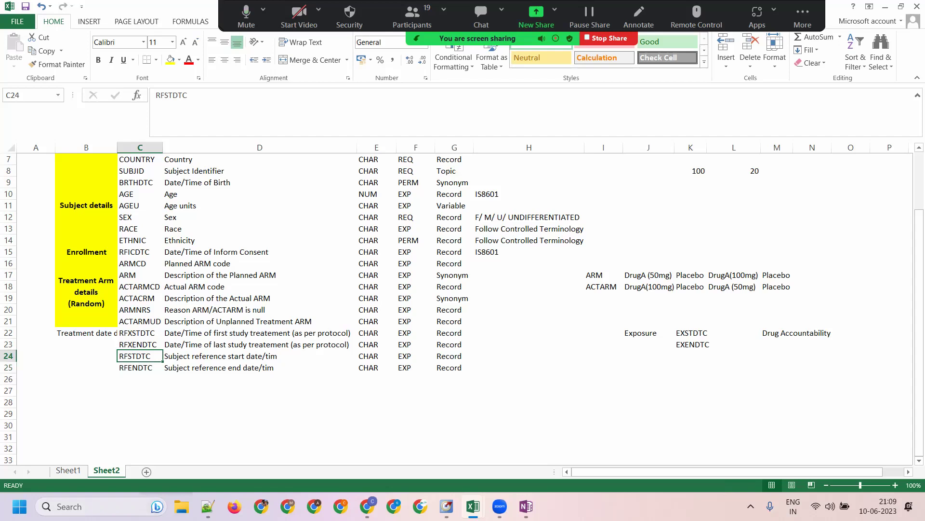
Make the variable names RFXSTDTC and RFXENDTC in C22 and C23 bold.
left_click_drag(154, 334, 154, 347)
key("ctrl+b")
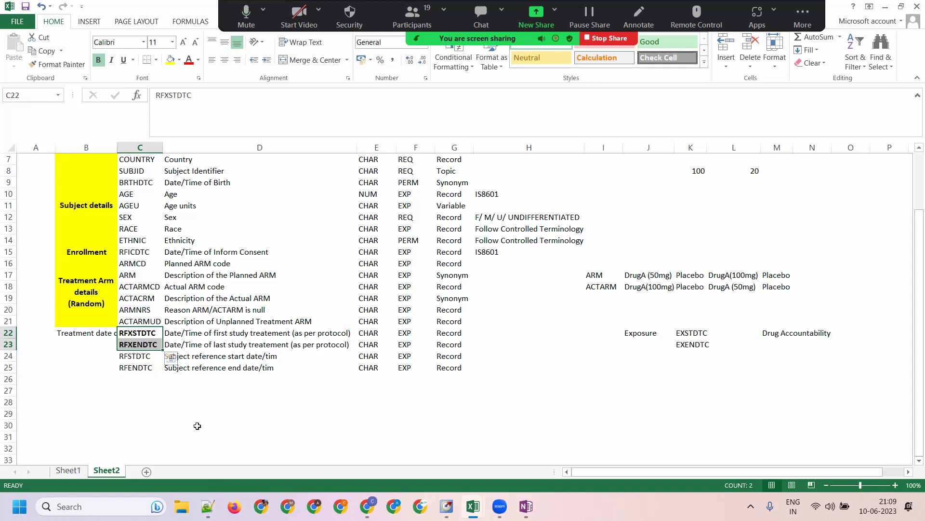
left_click(136, 361)
left_click_drag(136, 361, 136, 369)
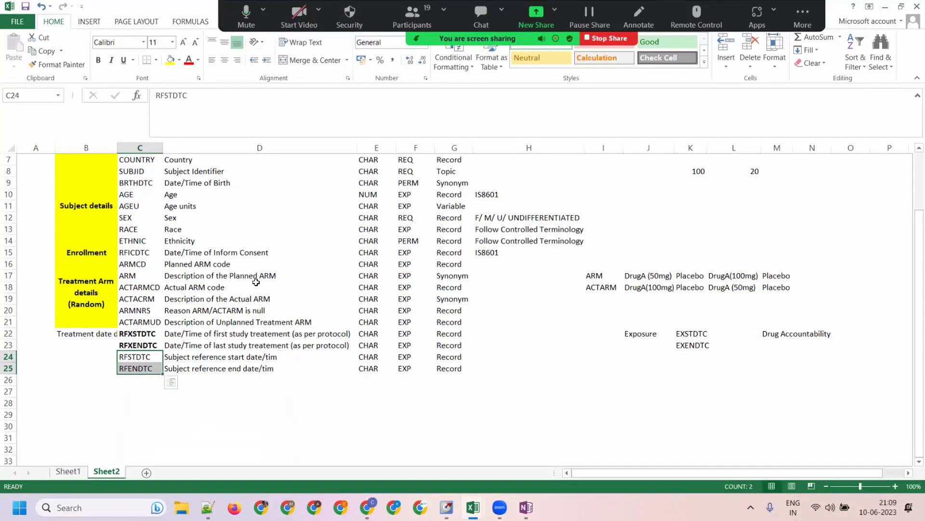
Correct the endings of the RFSTDTC and RFENDTC descriptions in D24 and D25 to "date/time".
left_click(187, 358)
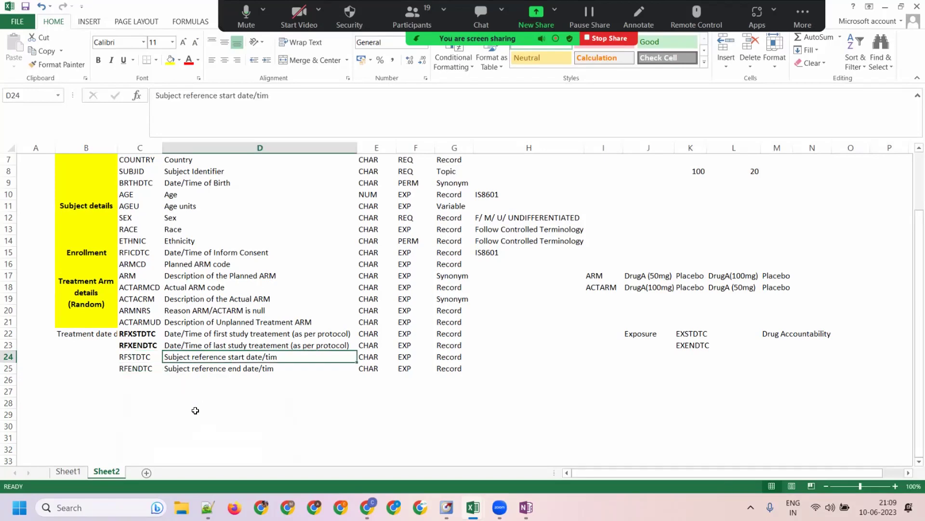
double_click(288, 355)
type("e")
double_click(277, 371)
type("e")
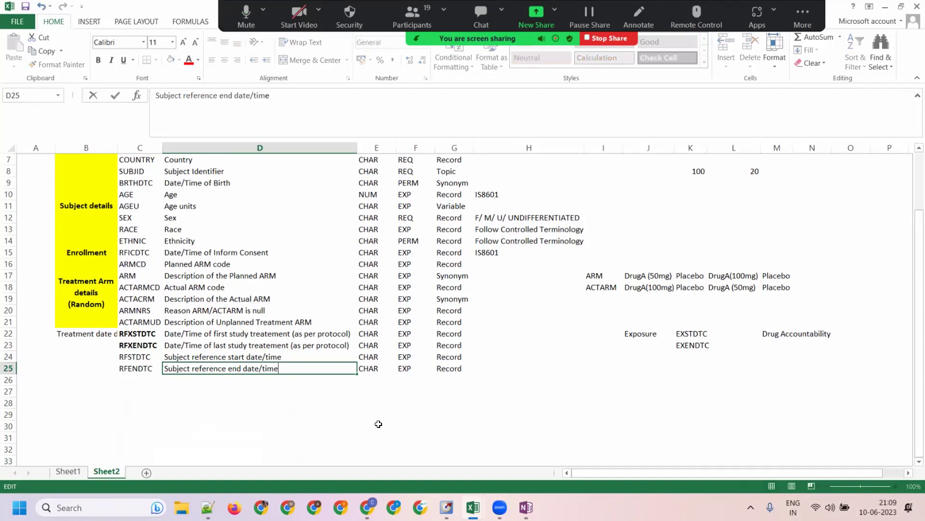
key("Tab")
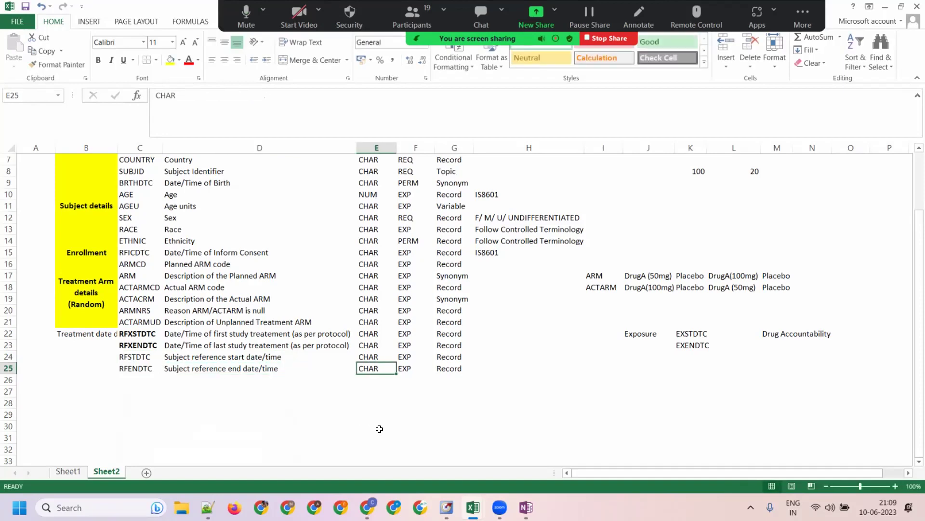
Review the RFXSTDTC and RFXENDTC entries against the RFSTDTC row.
left_click_drag(135, 337, 136, 345)
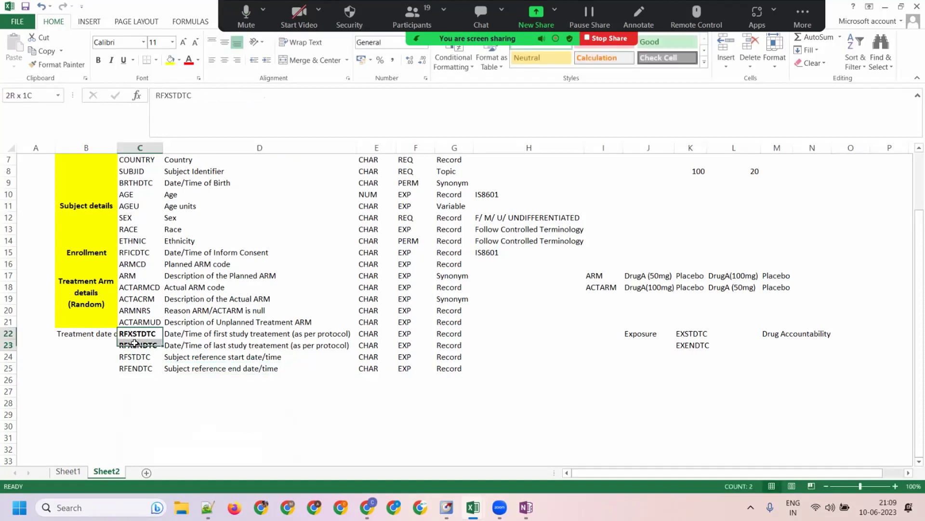
left_click(144, 336)
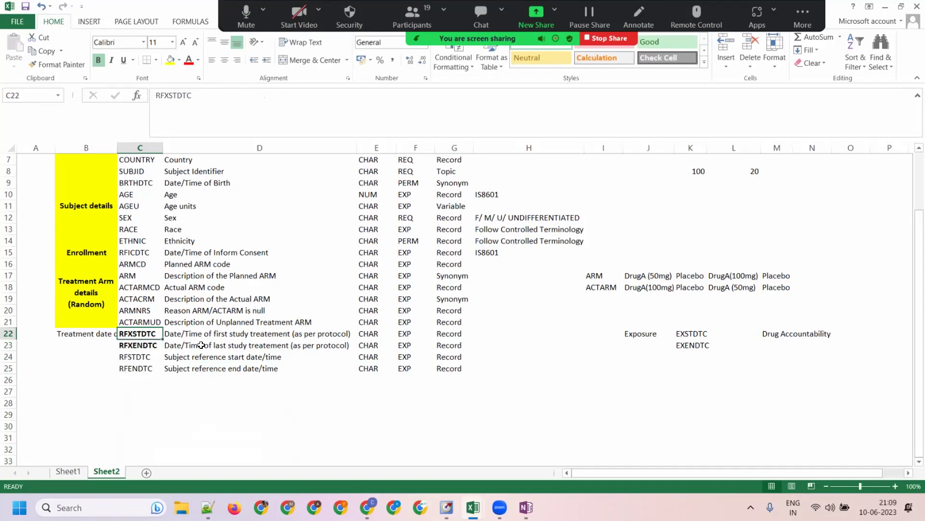
left_click(244, 332)
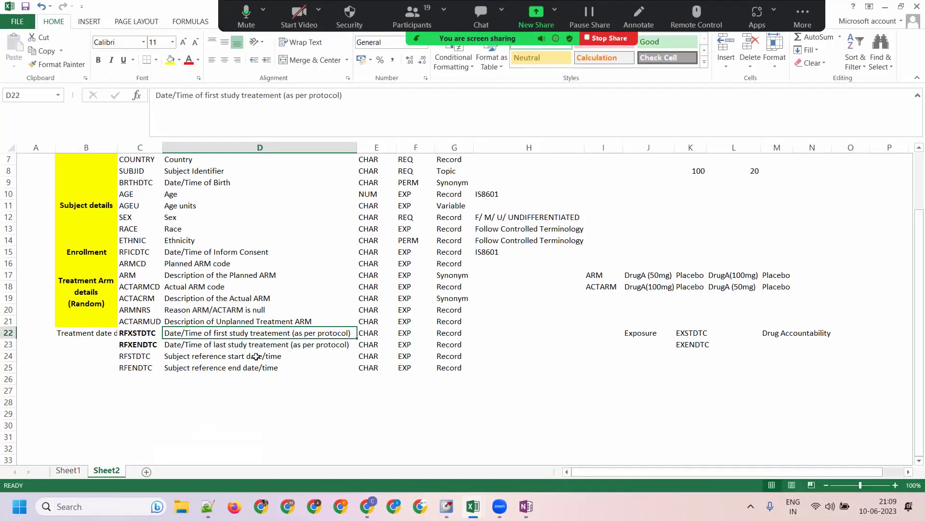
left_click(256, 357)
left_click(213, 345)
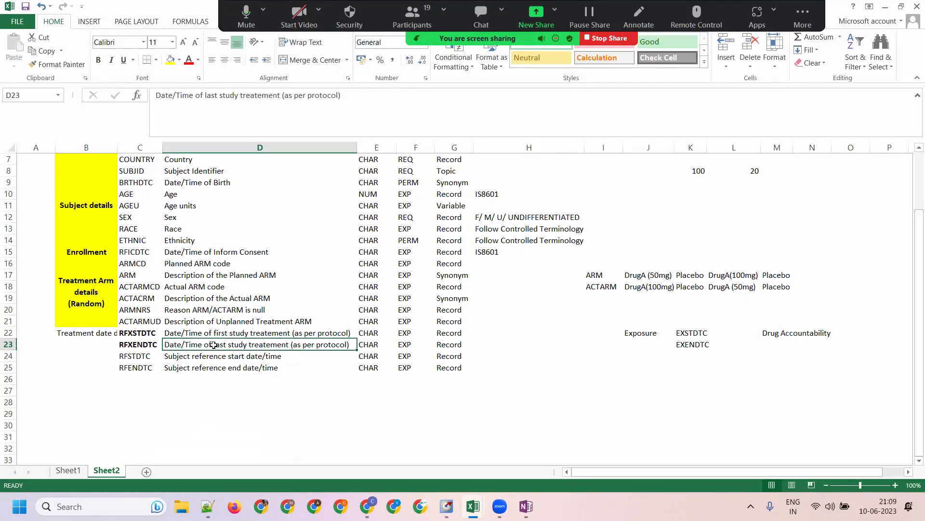
left_click_drag(151, 333, 238, 344)
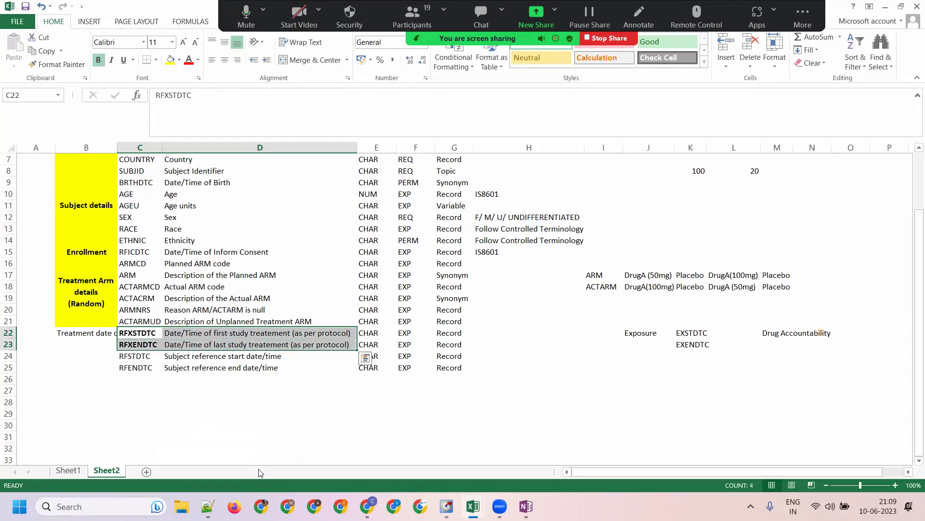
left_click(142, 358)
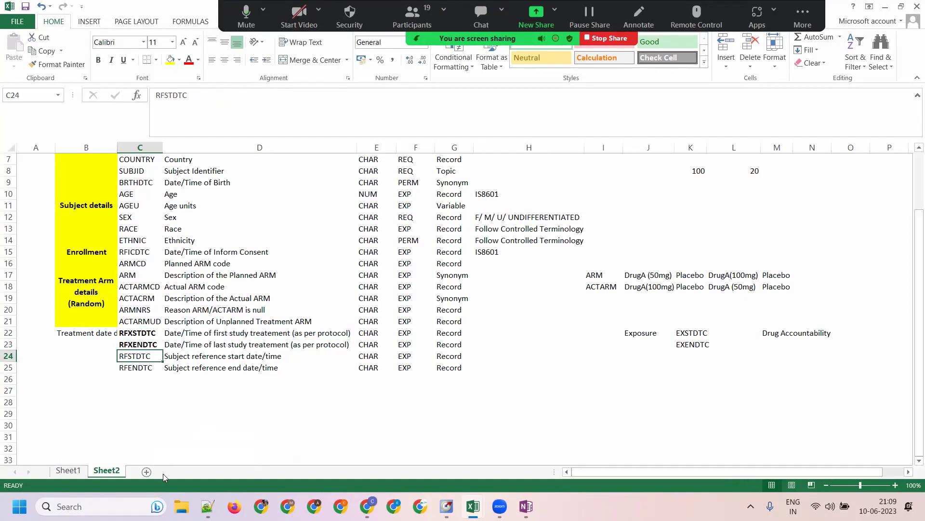
Compare the study treatment date variables RFXSTDTC and RFXENDTC with the subject reference variables RFSTDTC and RFENDTC in column C.
key("Down")
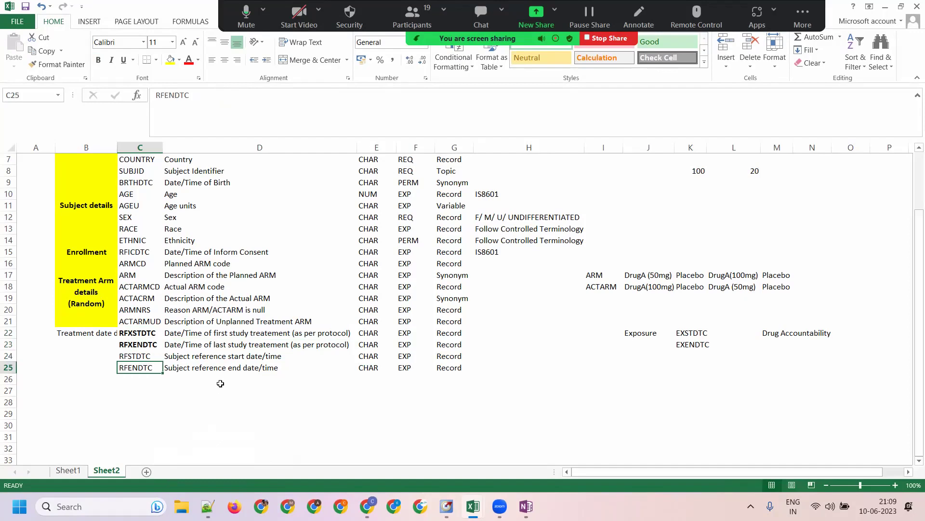
left_click(222, 359)
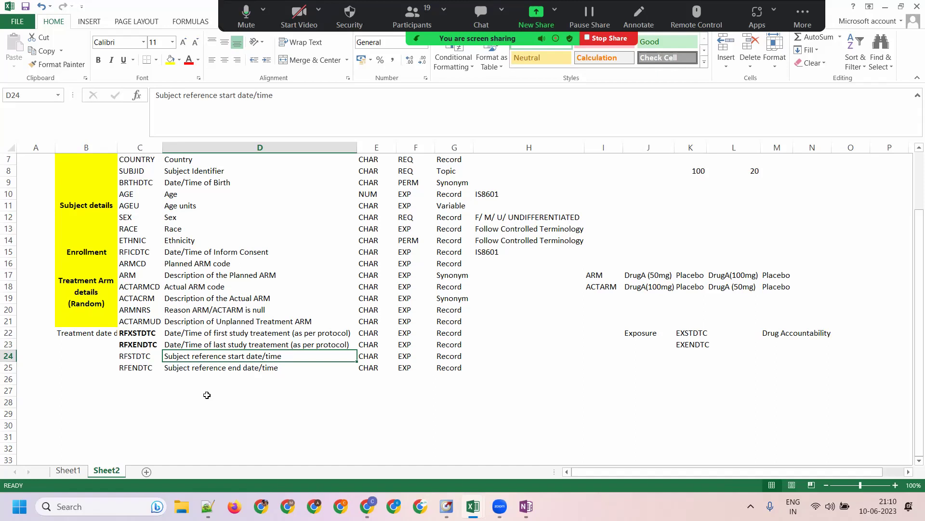
left_click(142, 356)
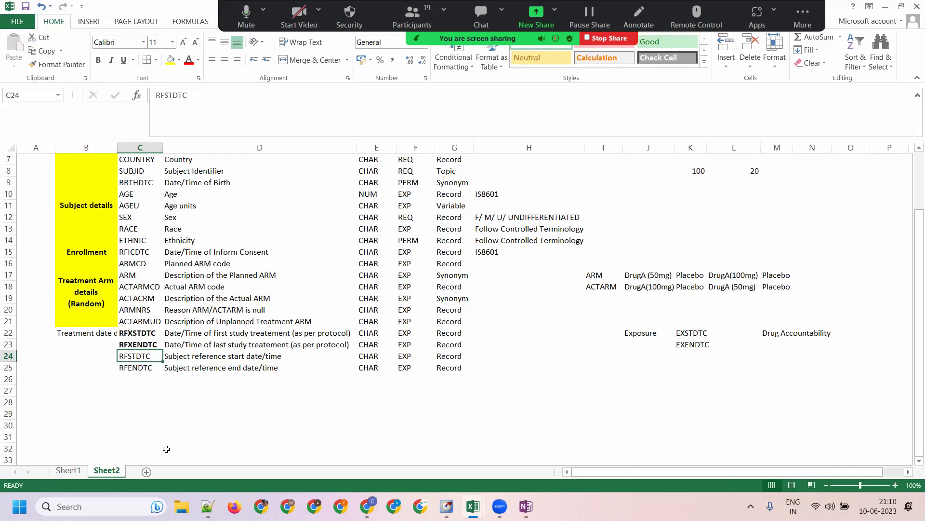
left_click(133, 368)
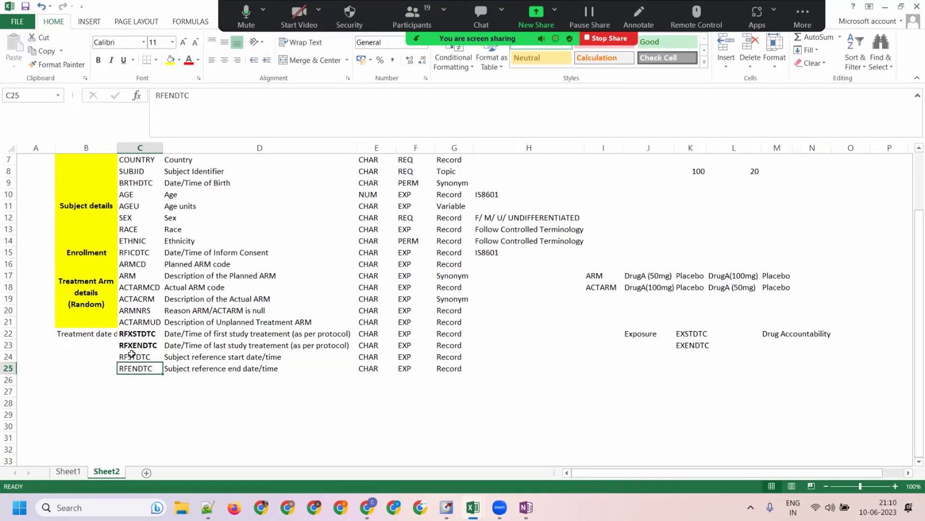
left_click(139, 340)
left_click(139, 357, "ctrl")
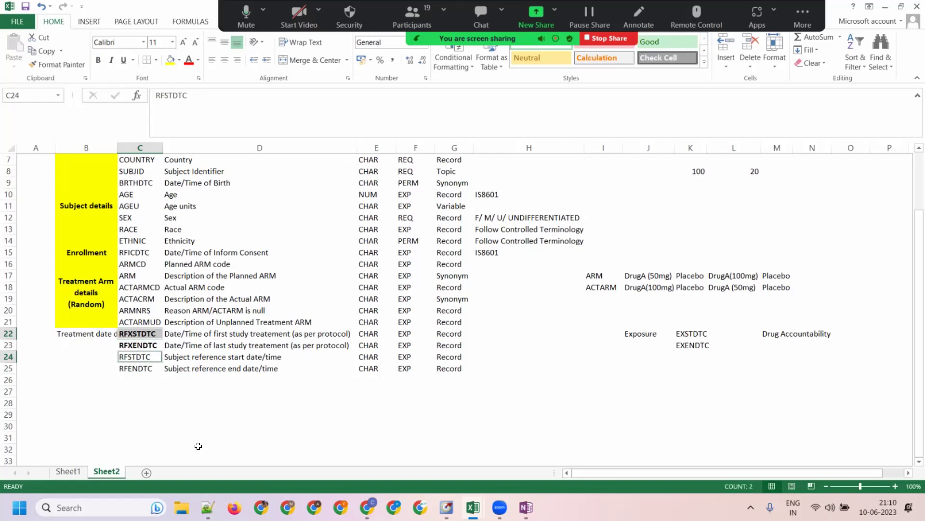
left_click(140, 343)
left_click(137, 369, "ctrl")
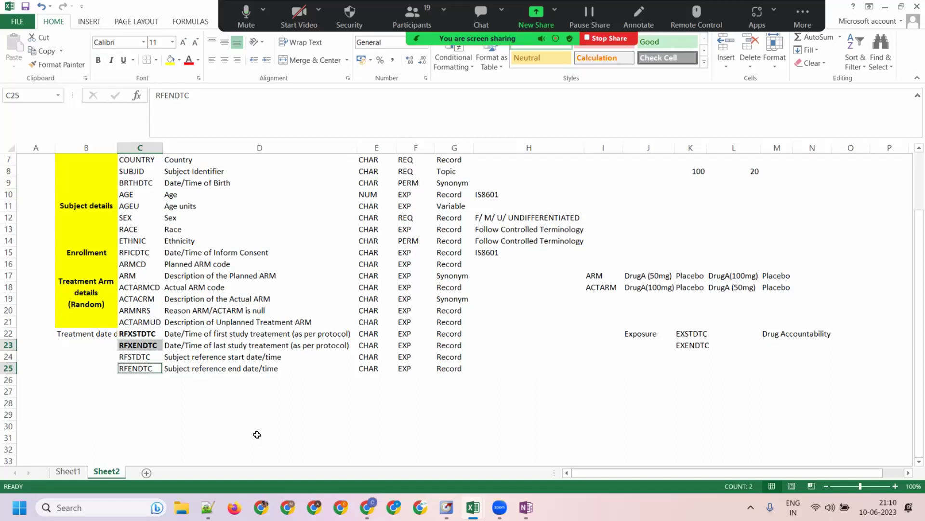
left_click(257, 434)
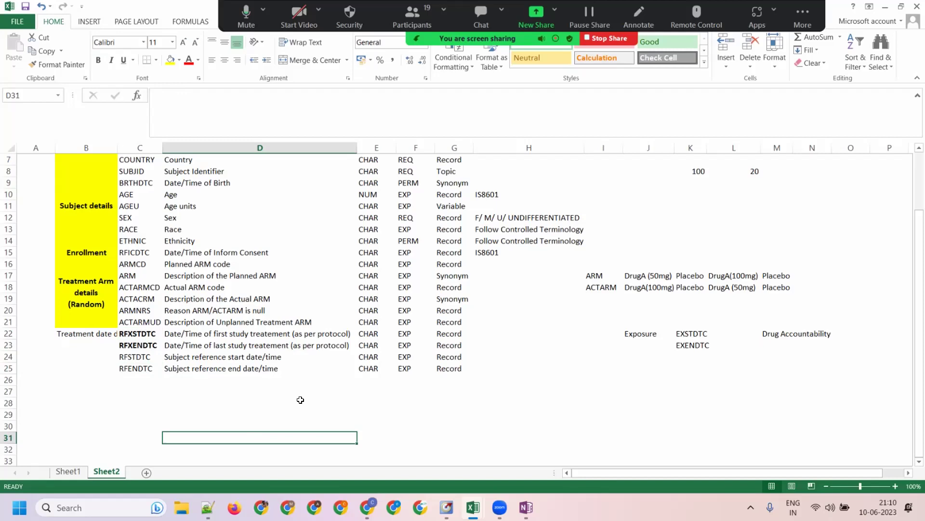
Widen column B so that the "Treatment date details" label in B22 is shown in full.
left_click_drag(127, 334, 129, 340)
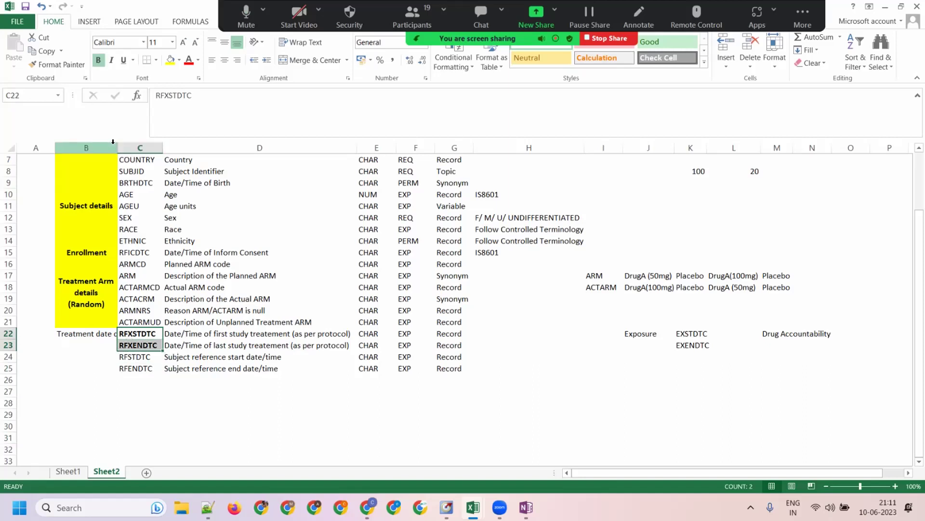
left_click_drag(115, 144, 145, 144)
left_click(118, 368)
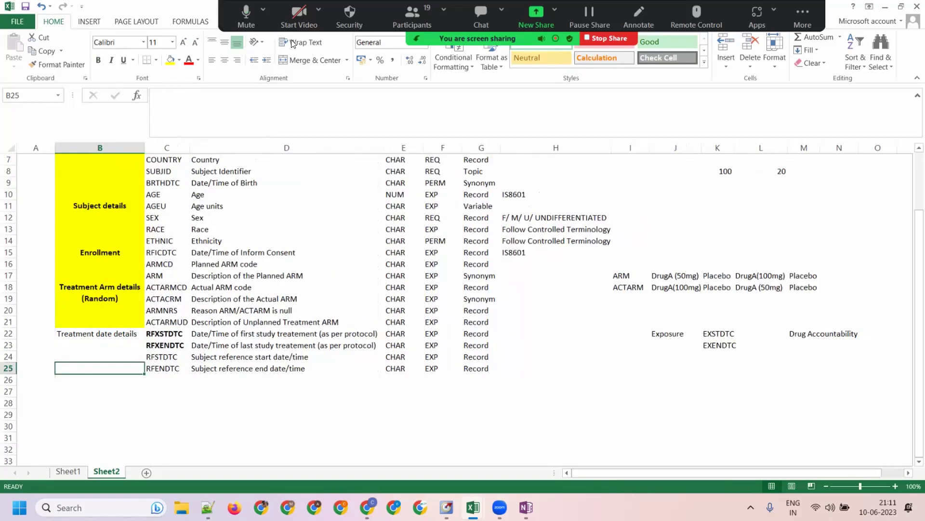
left_click(203, 388)
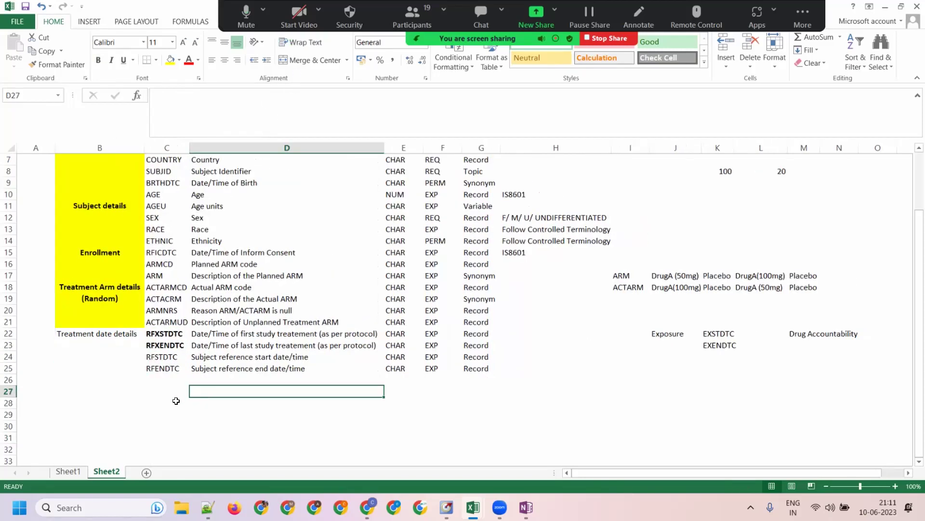
left_click(164, 379)
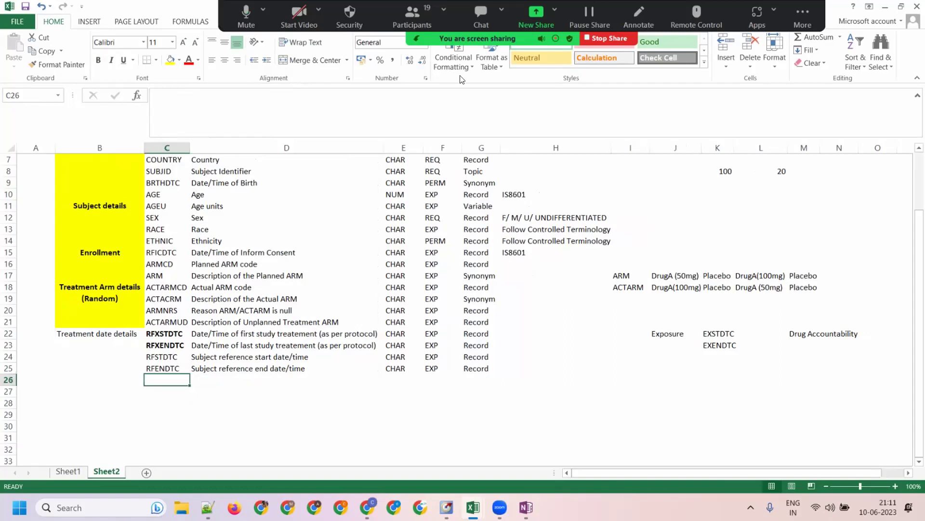
Examine the names and descriptions of the subject reference date variables in rows 24 and 25.
left_click(415, 8)
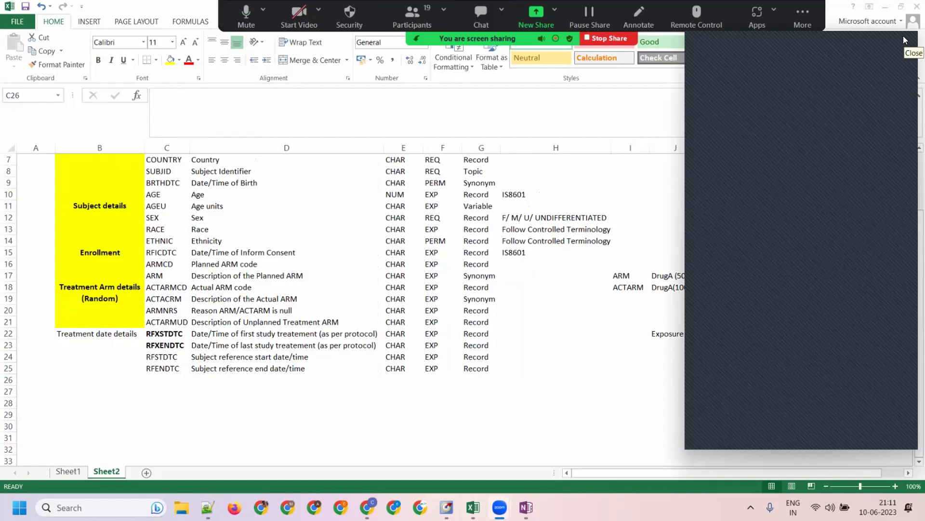
left_click(905, 40)
left_click_drag(162, 356, 160, 369)
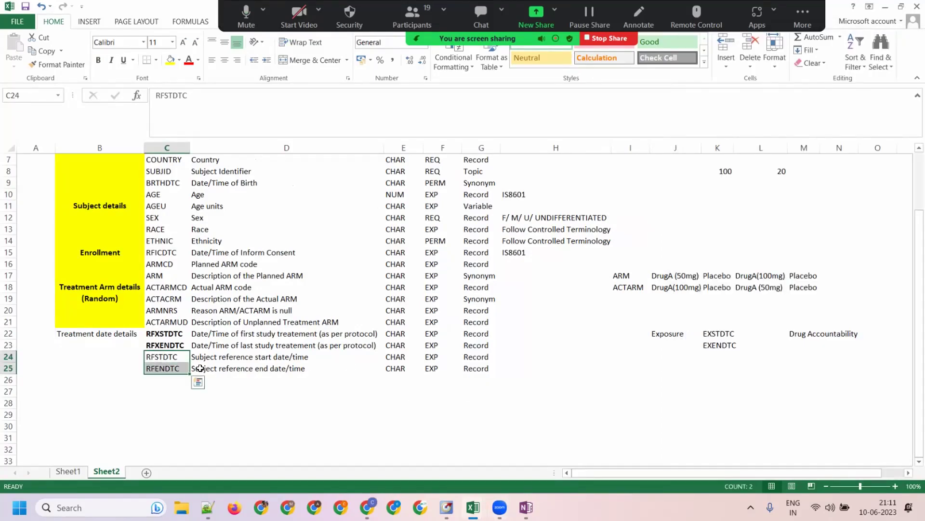
left_click(176, 366)
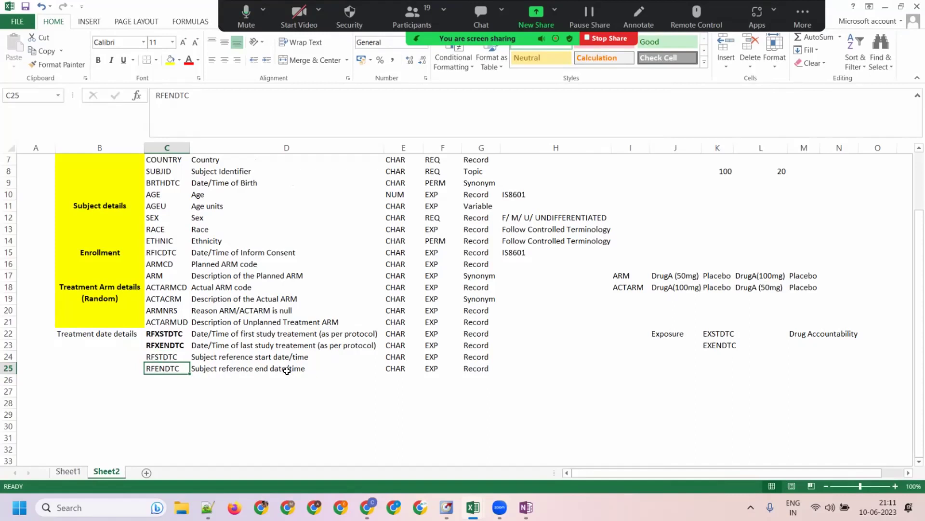
left_click(164, 354)
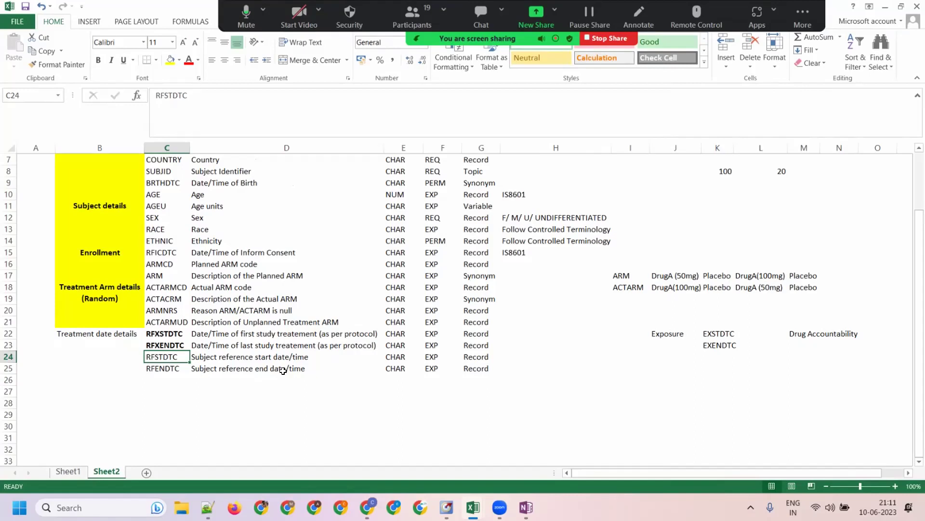
left_click(218, 356)
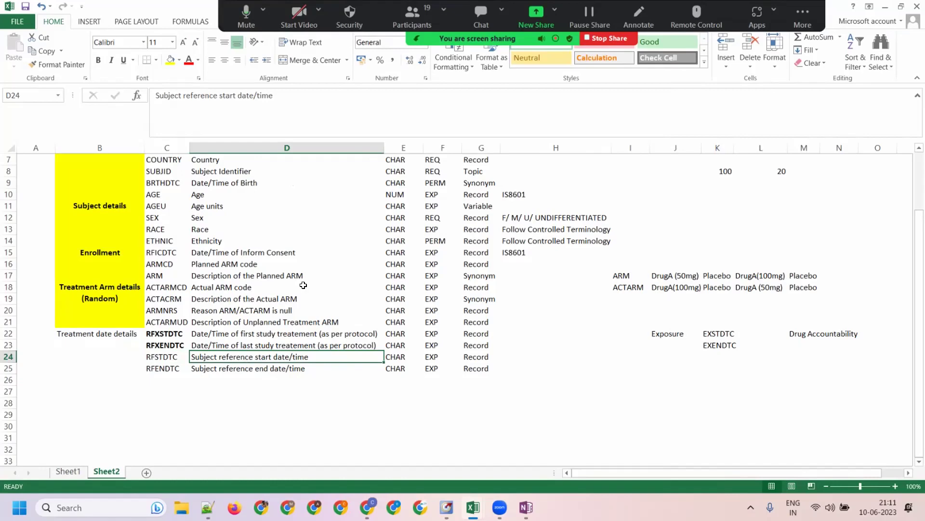
left_click(249, 366)
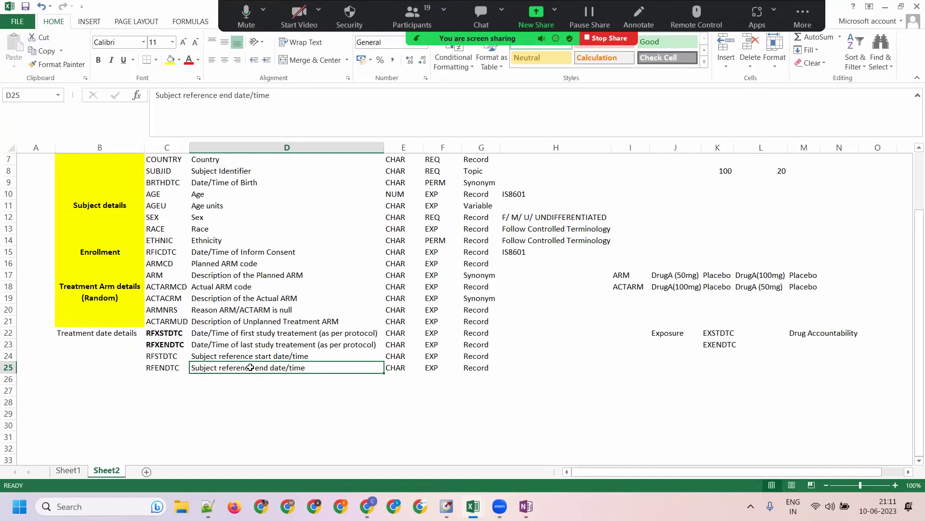
left_click_drag(226, 333, 236, 369)
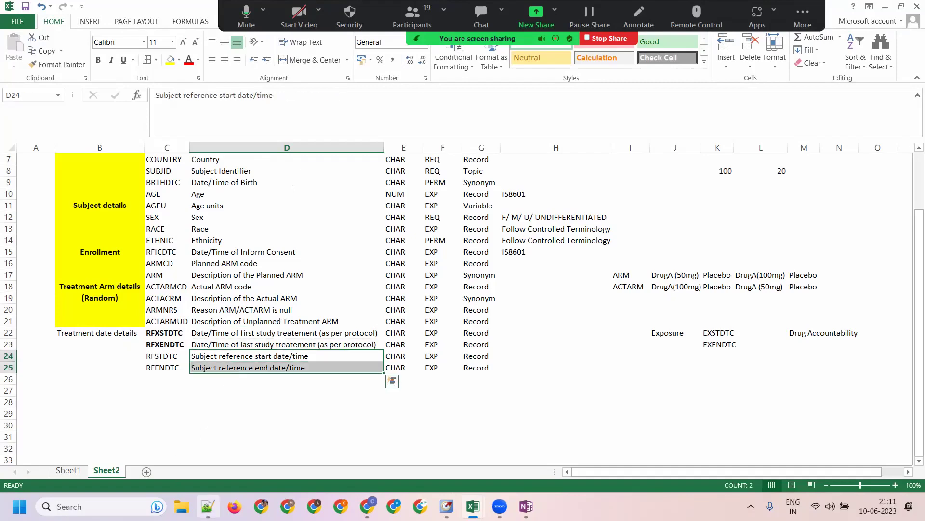
mouse_move(207, 506)
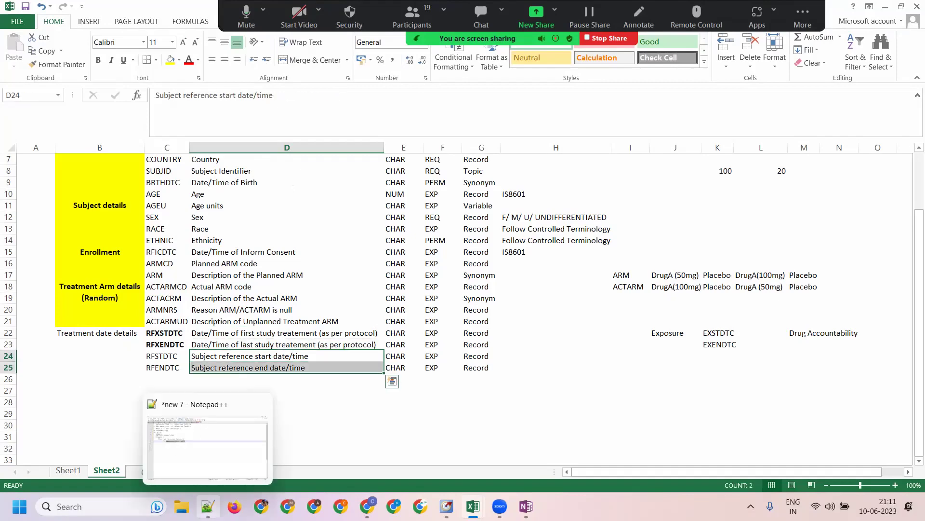
left_click(314, 354)
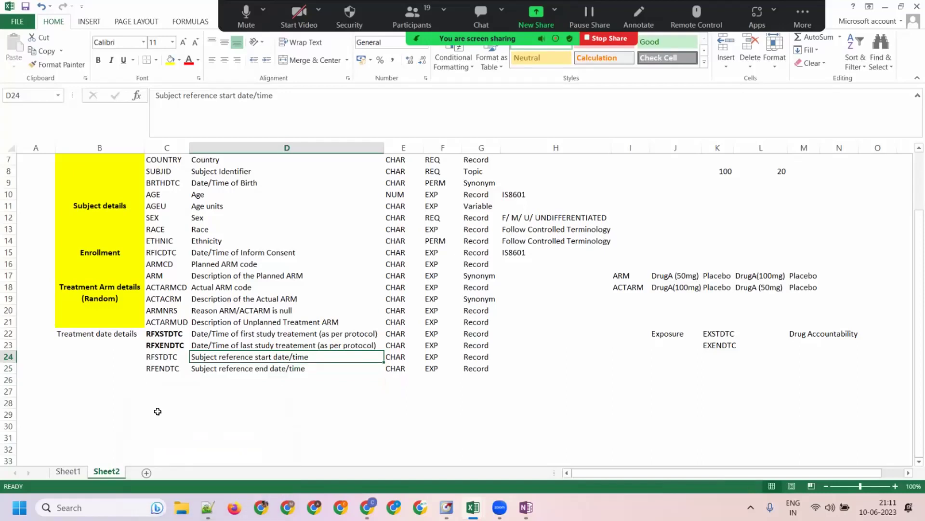
Check the EXP designations in column F for the treatment and subject reference date variables in rows 22 to 25.
left_click(186, 368)
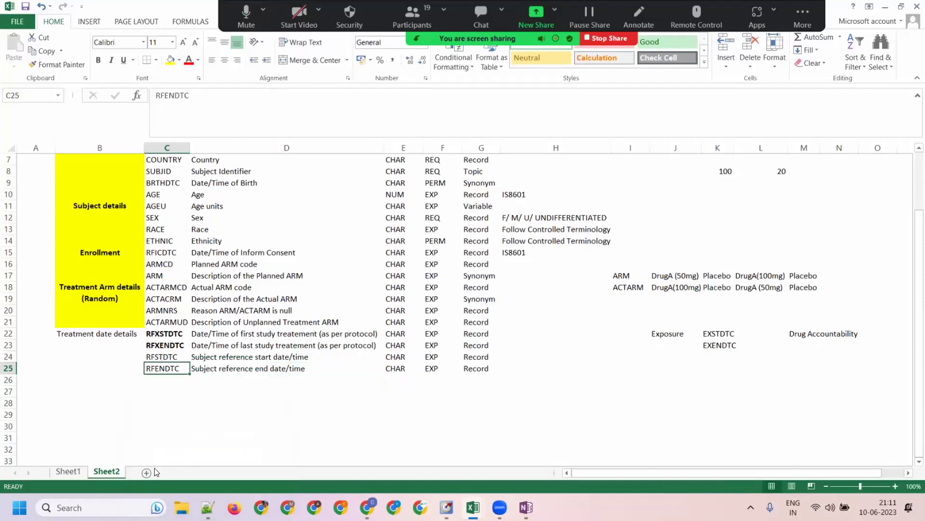
left_click(239, 366)
left_click_drag(429, 356, 430, 392)
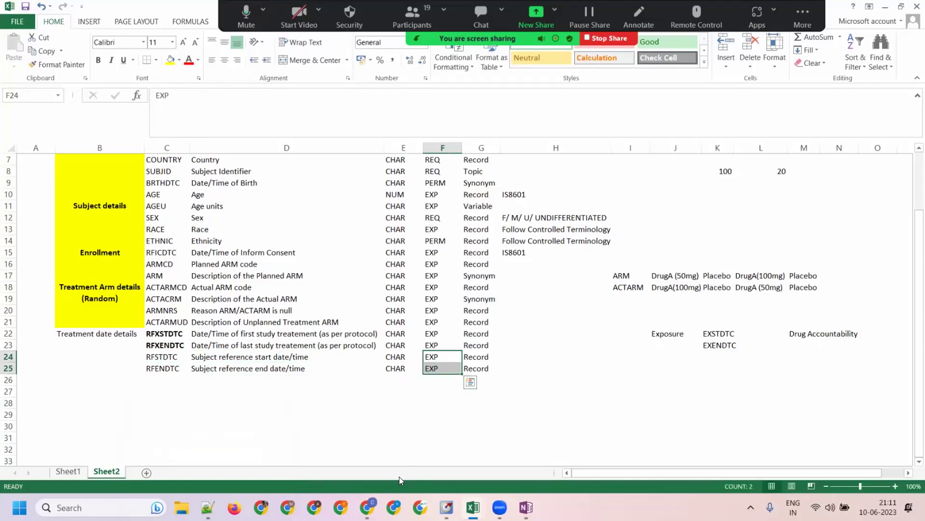
left_click(282, 356)
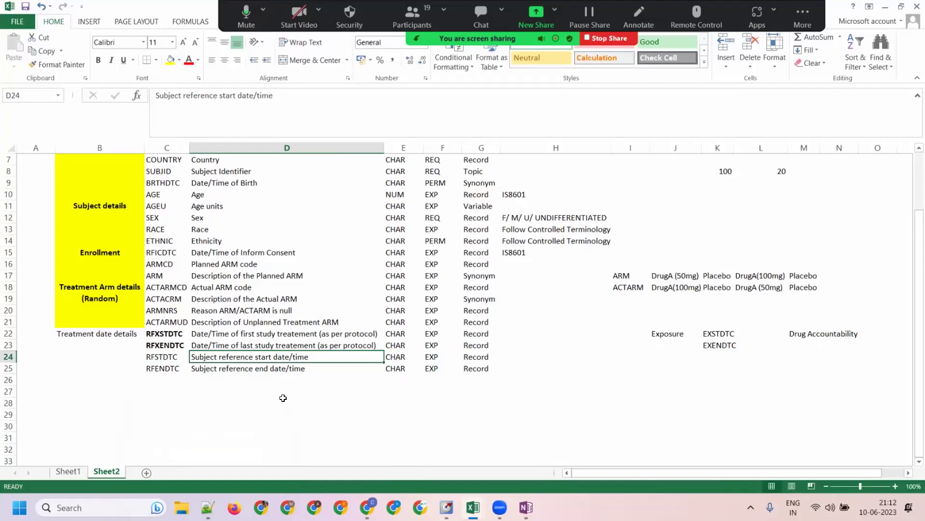
left_click_drag(276, 353, 278, 367)
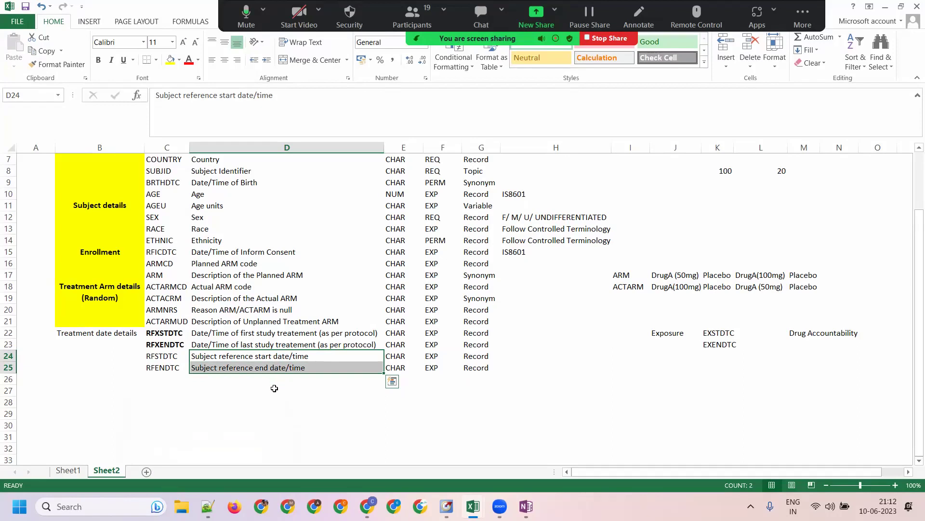
left_click(449, 356)
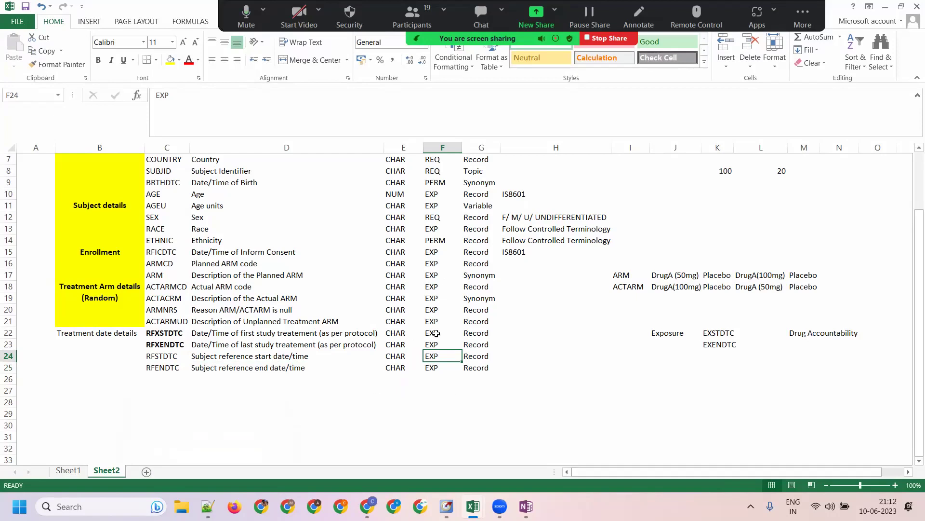
left_click_drag(436, 334, 436, 389)
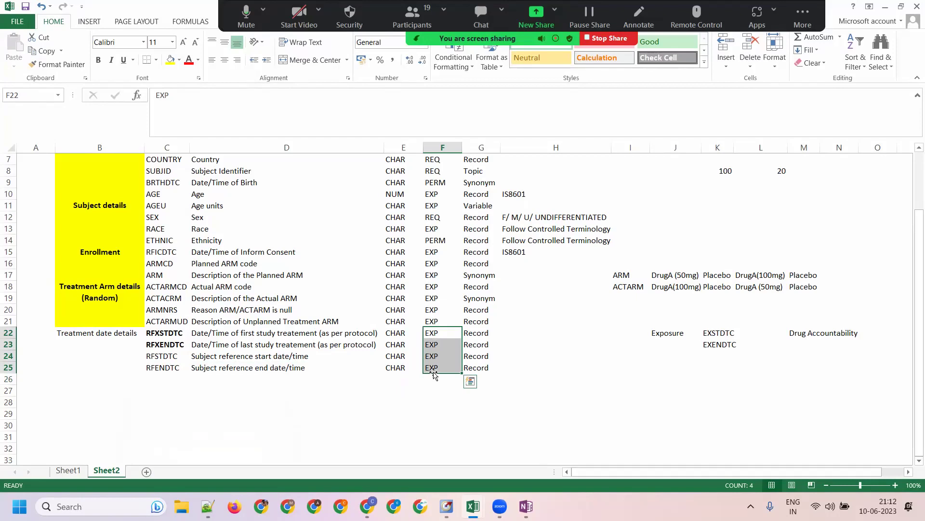
Go over the variable names RFSTDTC and RFENDTC in C24 and C25 once more, ending at the empty row below them.
left_click_drag(162, 356, 165, 370)
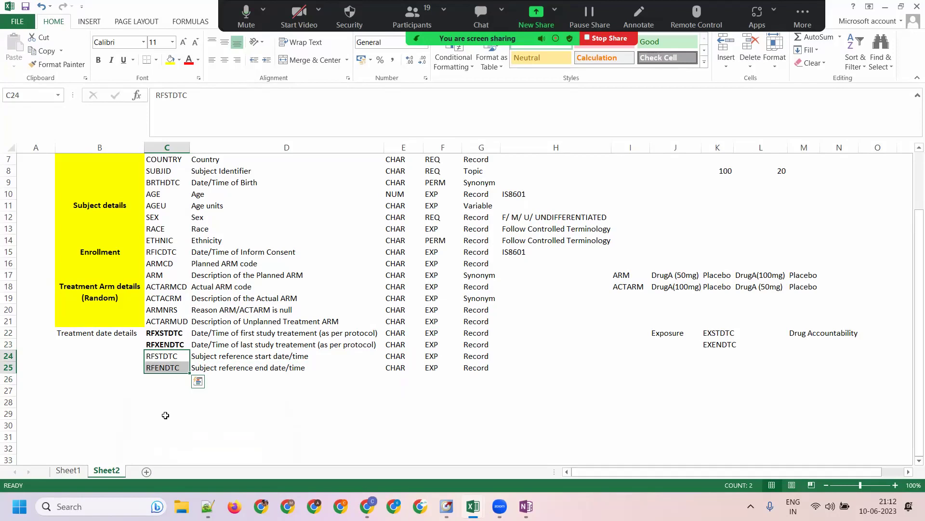
left_click(172, 357)
key("Up")
key("Down")
key("Down")
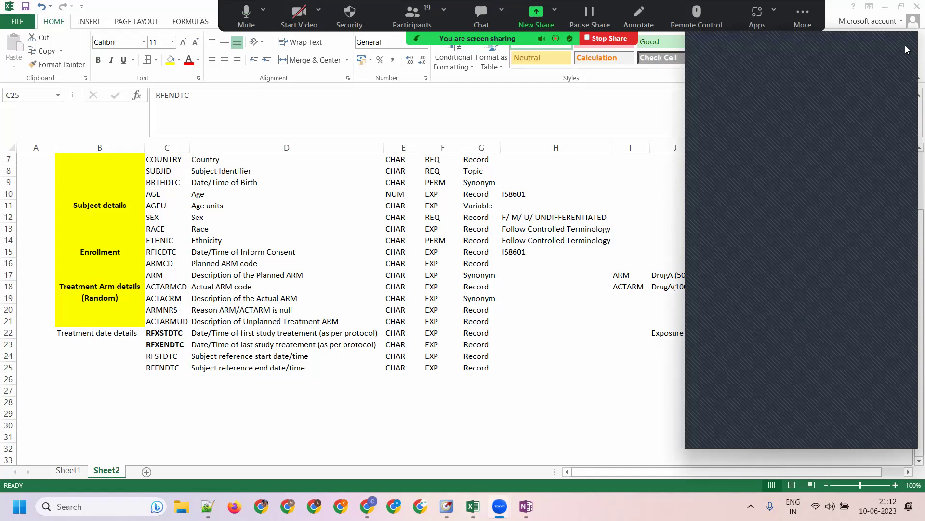
left_click(175, 366)
left_click(180, 380)
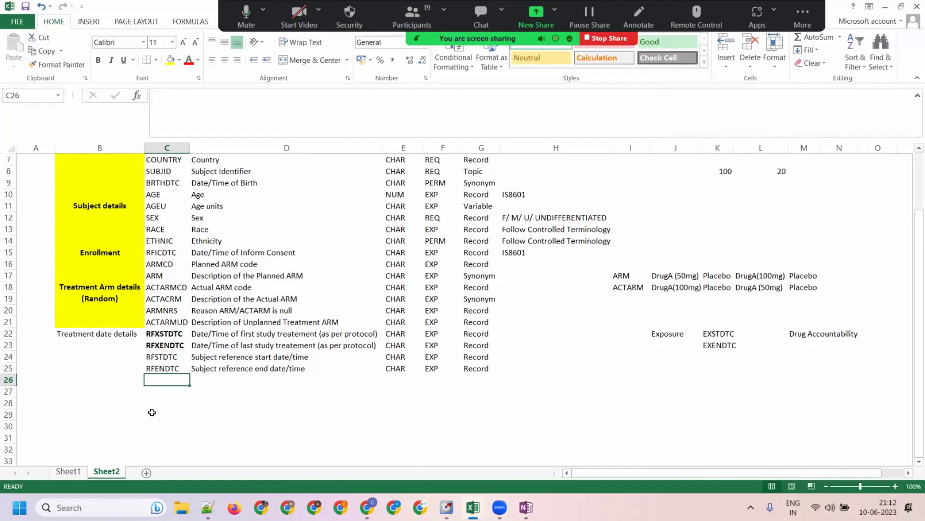
Review the Treatment and Follow up details in Sheet1, and return to the first empty row of Sheet2.
left_click(68, 470)
left_click_drag(409, 264, 447, 279)
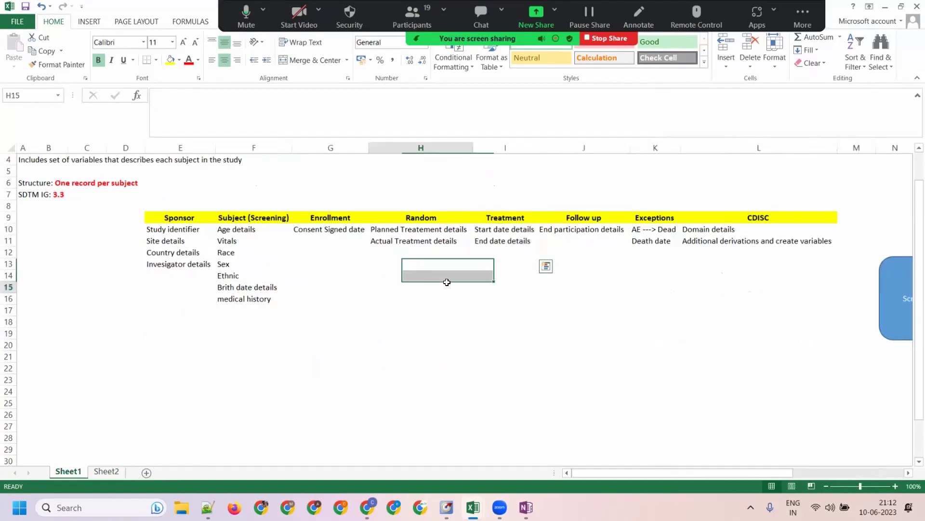
left_click(420, 287)
left_click(503, 229)
left_click(482, 241)
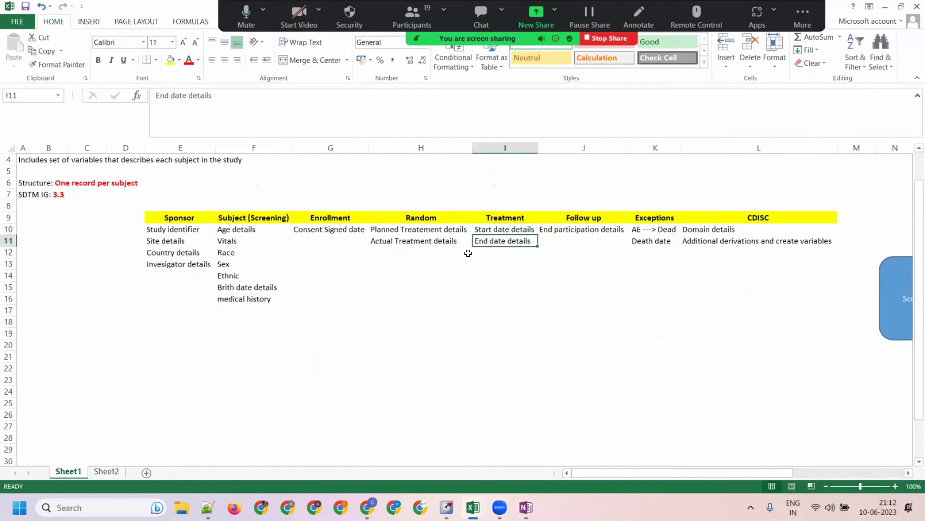
left_click(583, 241)
left_click(568, 221)
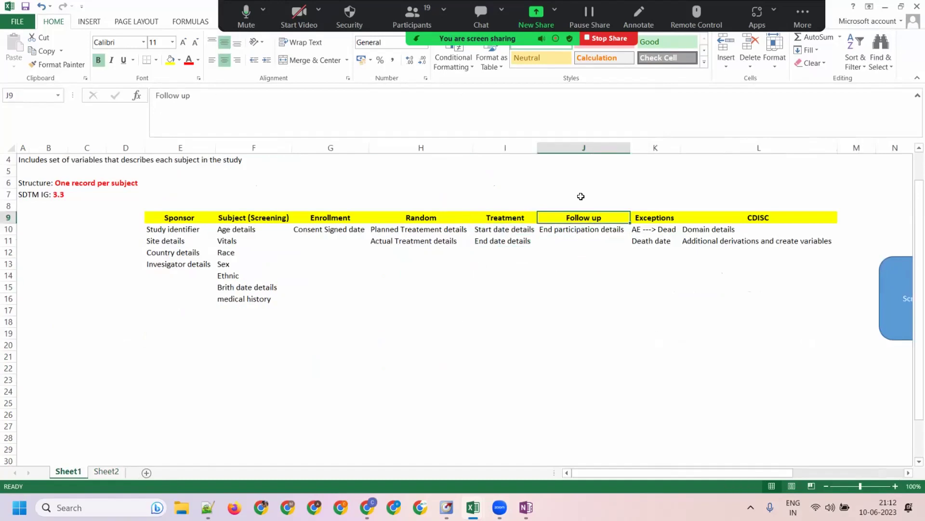
left_click(562, 230)
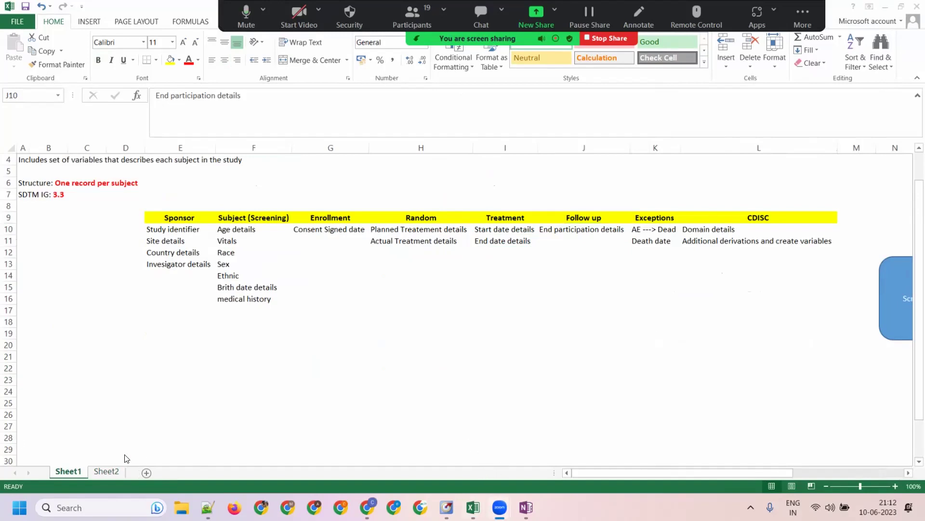
left_click(170, 346)
left_click(107, 472)
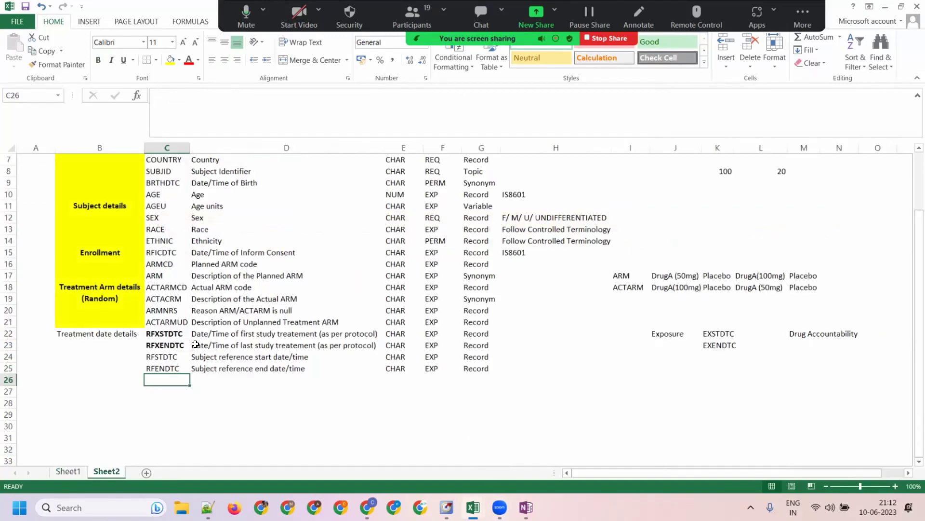
left_click(195, 379)
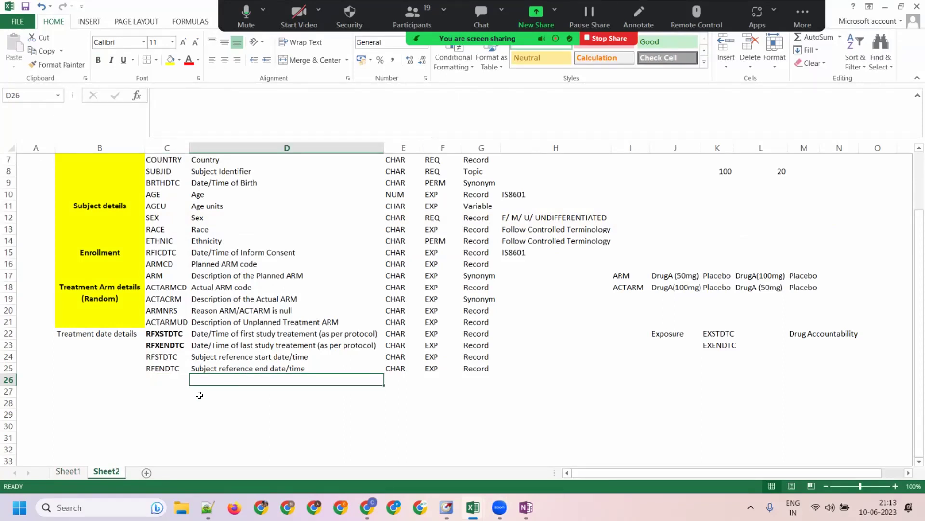
Enter the description "Date/Time of End Participation" in D26.
type("Date/Tie of")
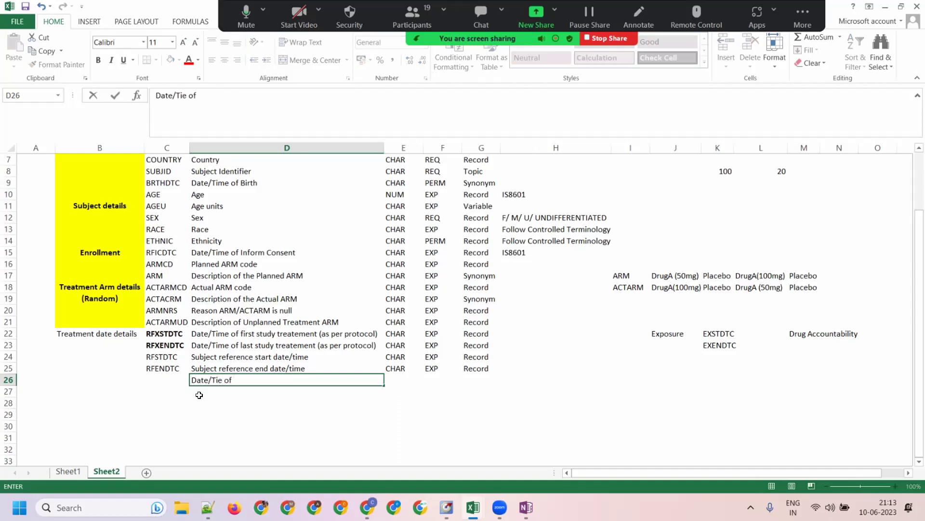
key("BackSpace")
key("BackSpace")
key("BackSpace")
key("BackSpace")
type("me of End Participation")
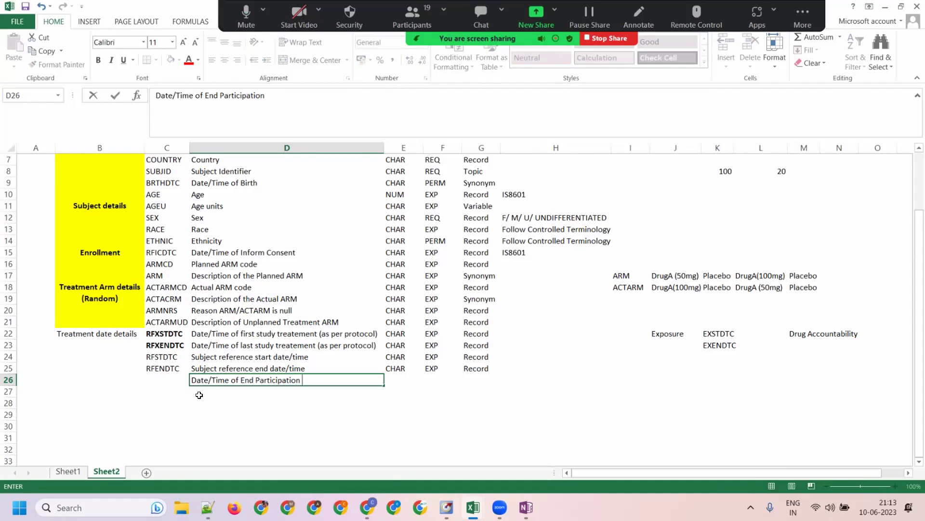
Enter the variable name RFPENDTC in C26, beside the end participation description.
key("Tab")
key("Left")
key("Left")
key("Left")
key("Right")
type("RF")
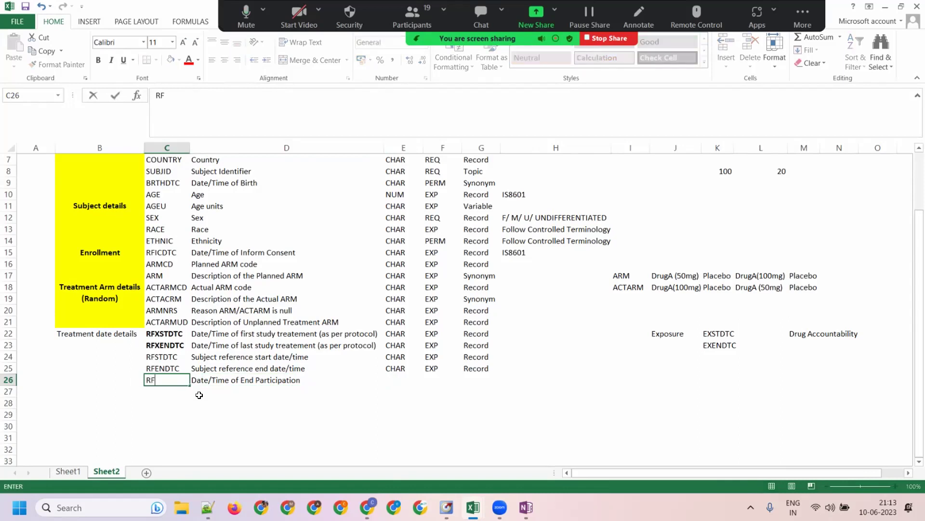
type("PENDTC")
Complete the RFPENDTC row with type CHAR, core EXP and role Record in columns E to G.
key("Tab")
key("Tab")
type("CHAR")
key("Tab")
type("EXP")
key("Tab")
type("Re")
key("Tab")
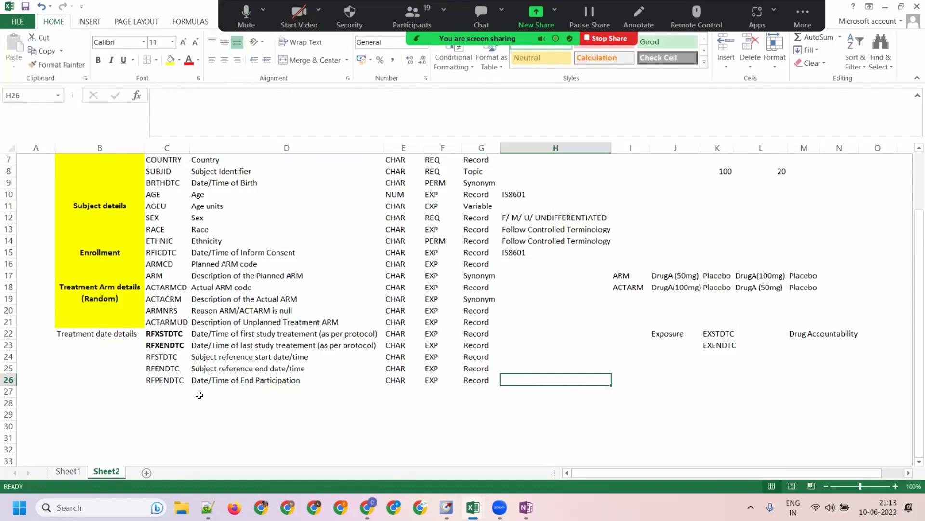
Copy the IS8601 note from H15 into H22:H26 for the five date variables.
left_click(507, 250)
key("ctrl+c")
left_click_drag(507, 313, 505, 369)
left_click(504, 344)
left_click(351, 343)
left_click_drag(508, 334, 500, 375)
left_click(408, 410)
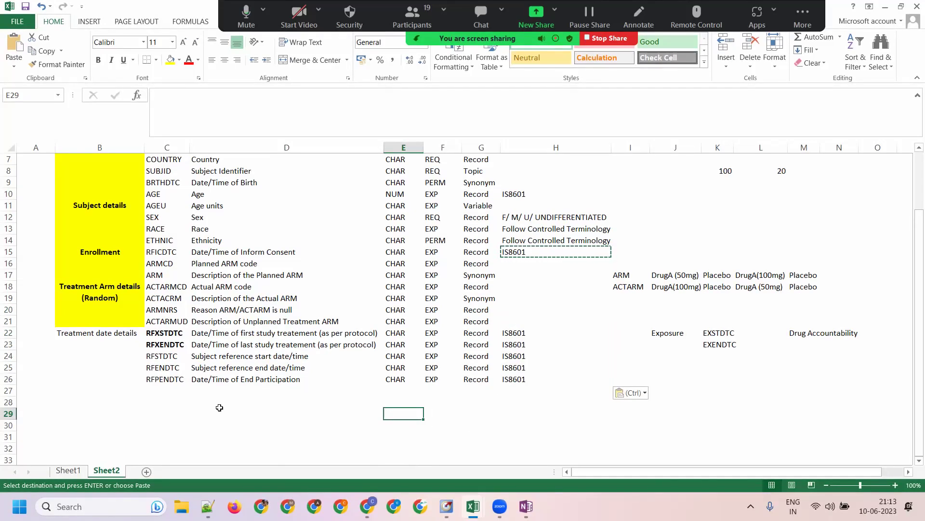
Compare the end participation variable RFPENDTC with the end date variables RFXENDTC and RFENDTC, glancing at Sheet1 as well.
left_click(218, 381)
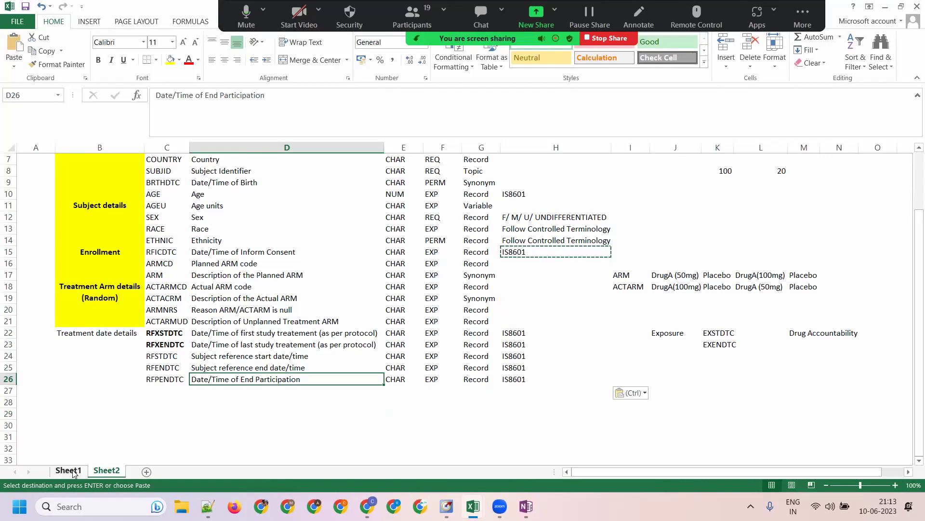
left_click(176, 389)
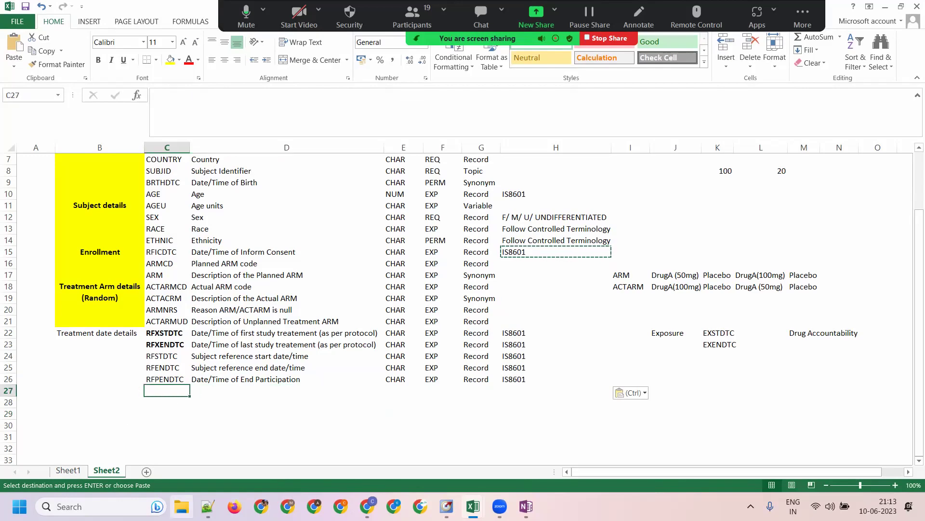
left_click(67, 470)
left_click(105, 471)
left_click(393, 382)
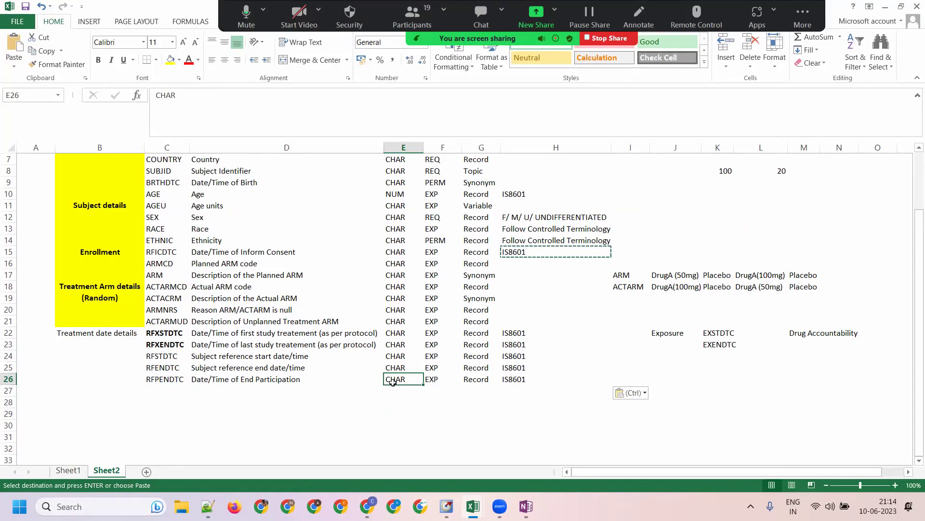
left_click(167, 345)
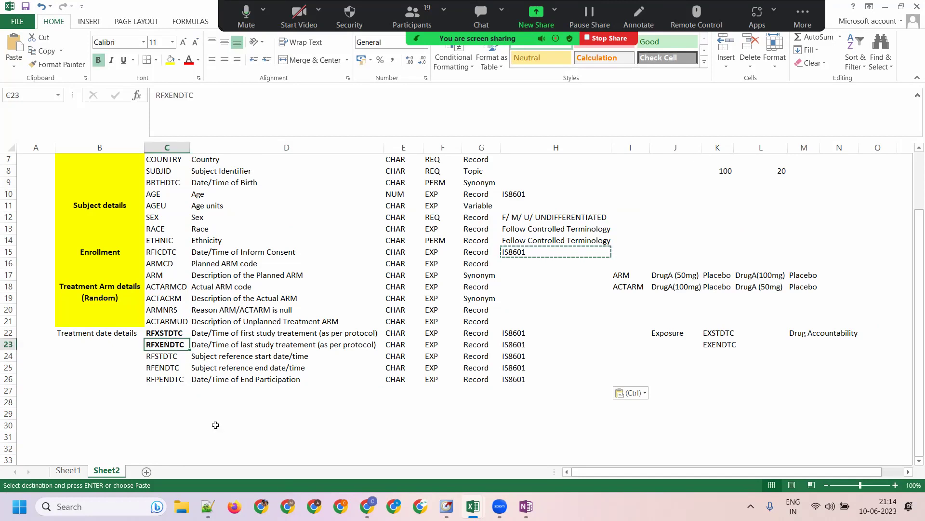
left_click(162, 368, "ctrl")
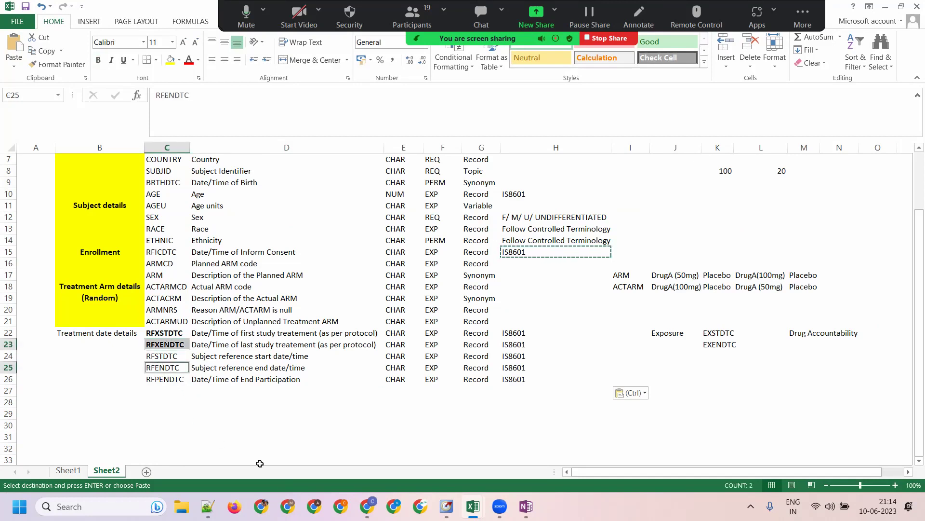
left_click(170, 379)
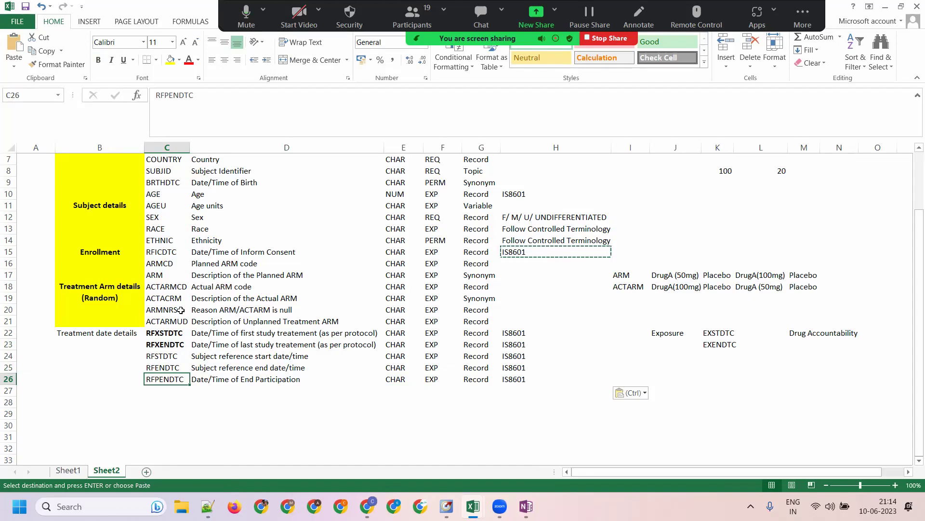
Review the full list of variable names in column C, from STUDYID to RFPENDTC.
scroll(157, 265, "up", 2)
left_click_drag(176, 183, 162, 449)
scroll(174, 424, "down", 2)
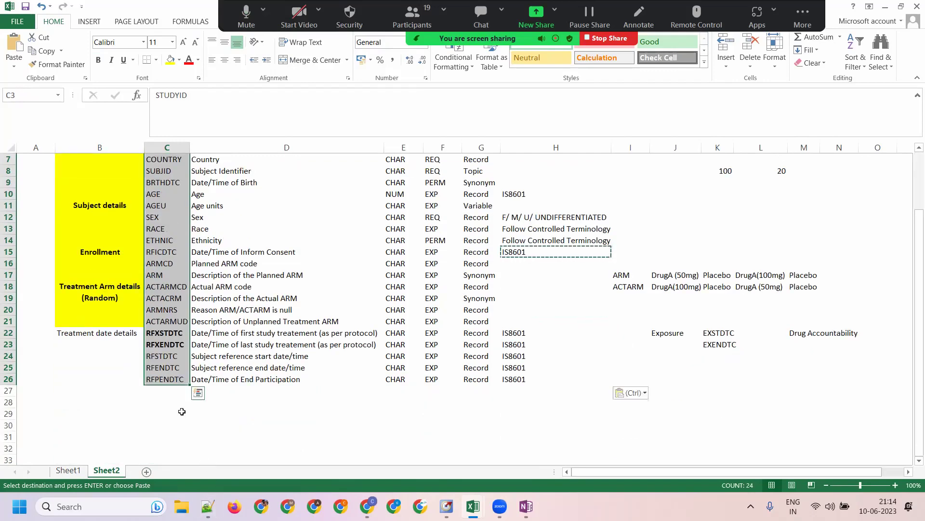
left_click(154, 389)
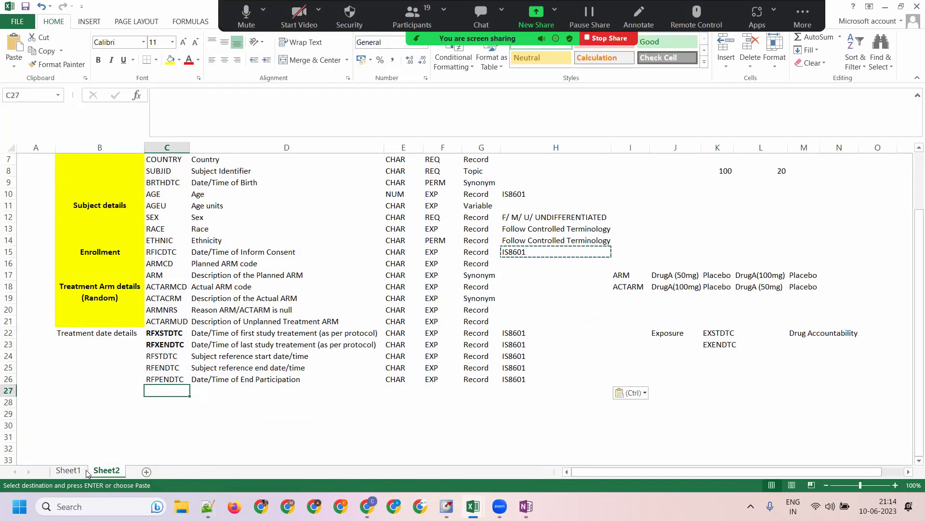
Examine the Follow up and Exceptions details in Sheet1, and return to the rows below the list in Sheet2.
left_click(74, 472)
left_click(470, 344)
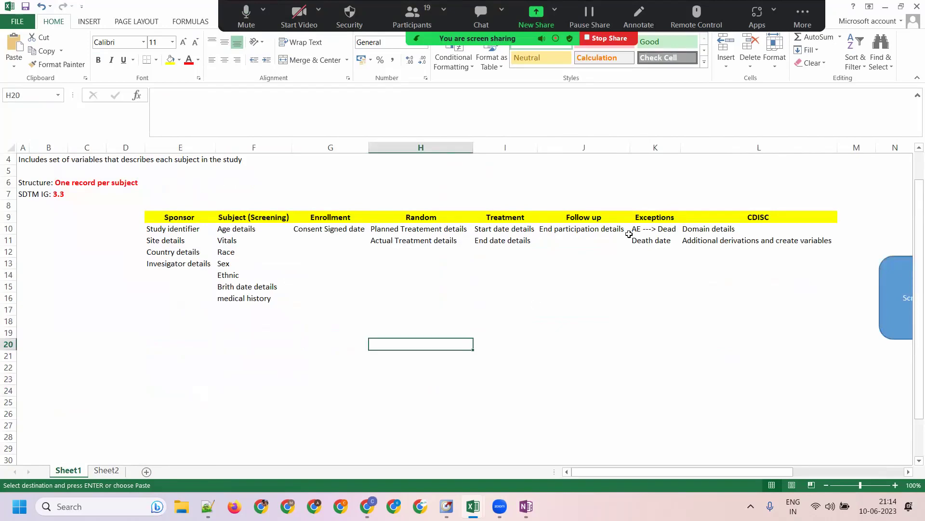
left_click(553, 226)
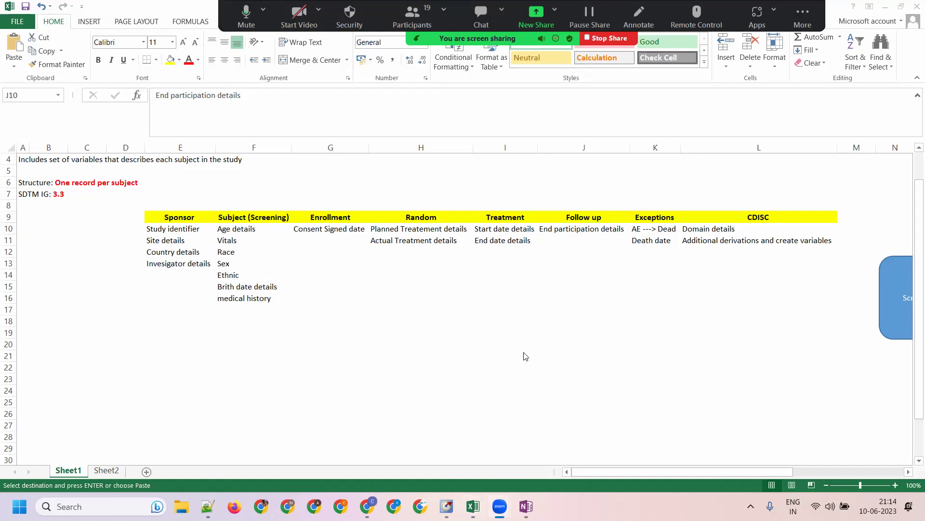
left_click(110, 486)
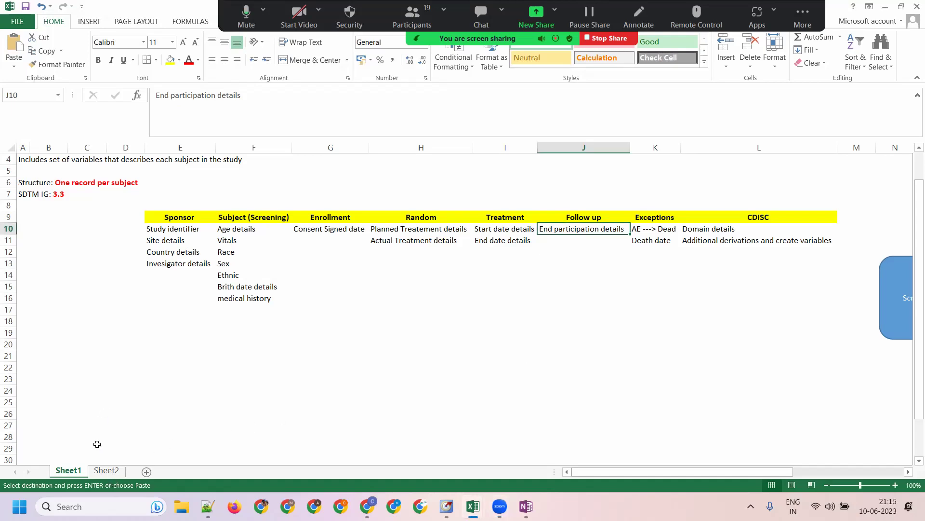
left_click(106, 469)
left_click(164, 400)
Merge and centre B22:B26 as a bold, wrapped "Treatment date details" label with yellow fill and middle alignment, and narrow column B.
left_click_drag(108, 333, 103, 381)
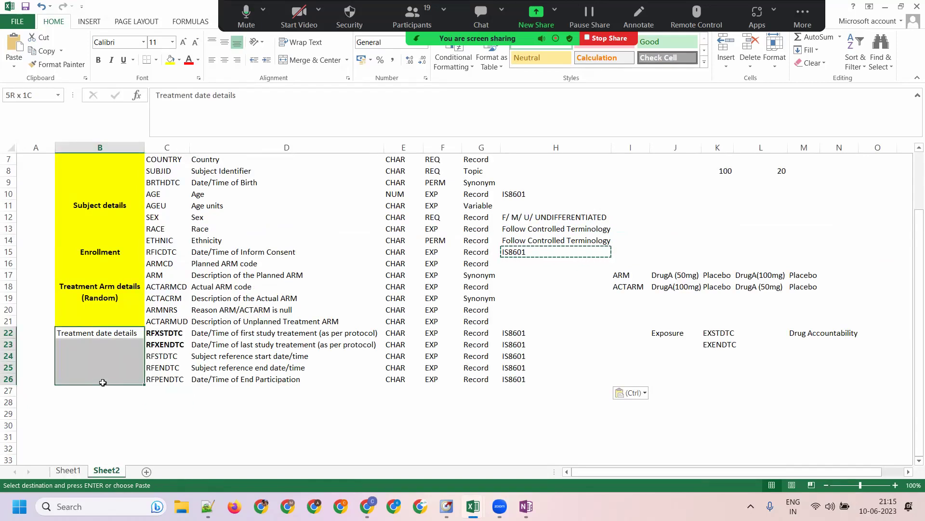
left_click(312, 60)
left_click(169, 60)
left_click(224, 43)
left_click(293, 45)
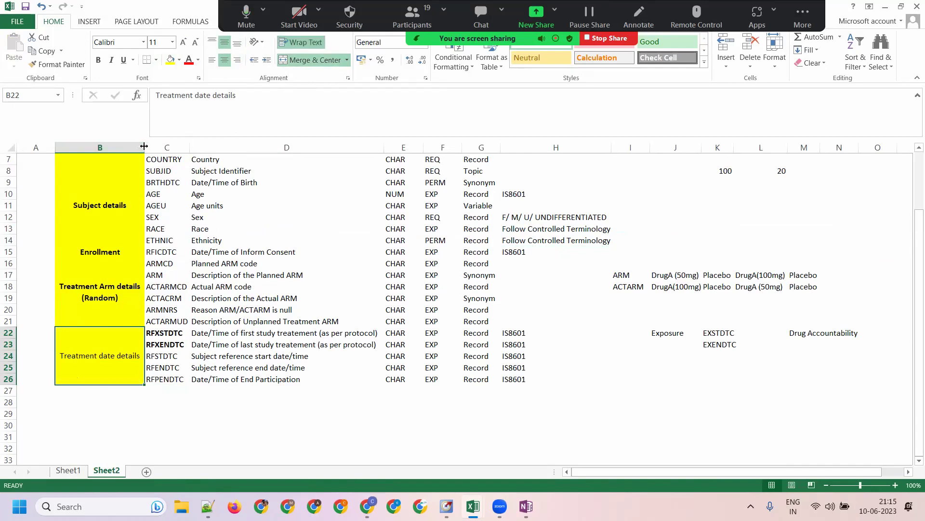
left_click_drag(144, 146, 119, 146)
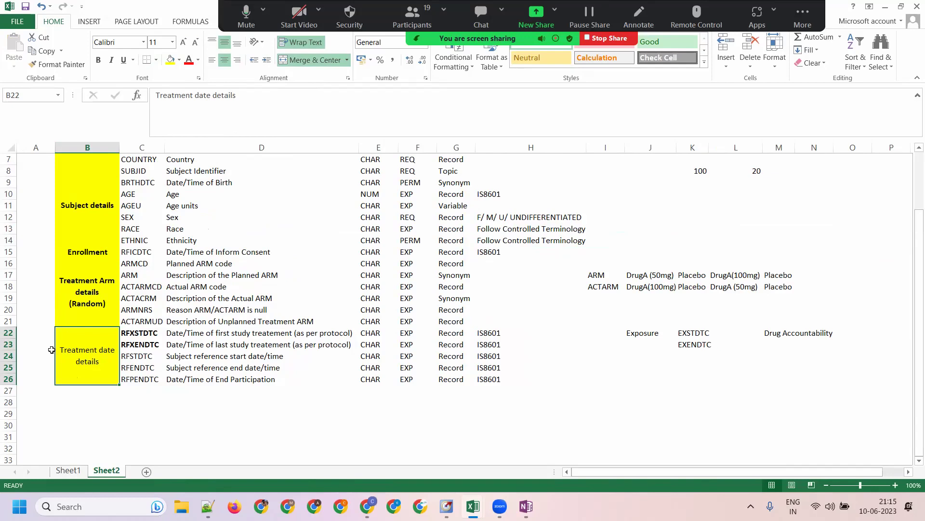
Enter the category label "Death Details" in B27.
left_click(82, 389)
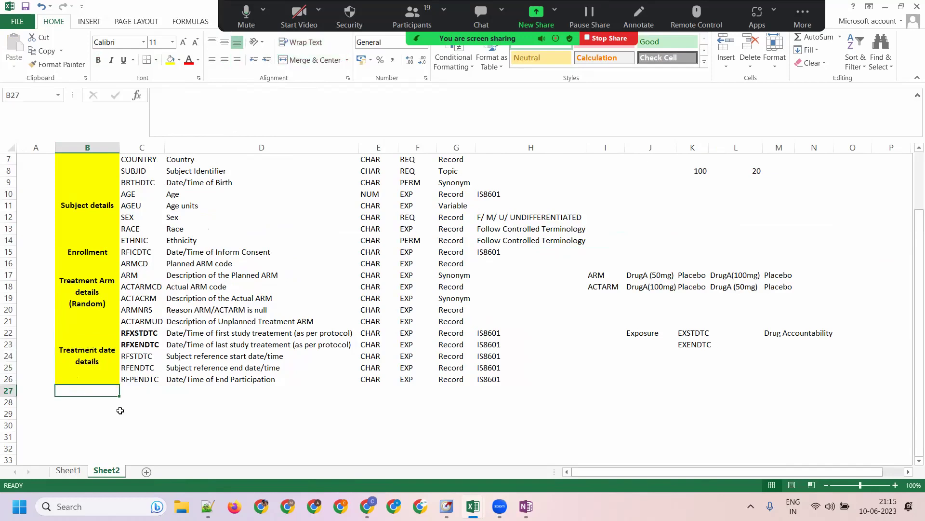
type("De")
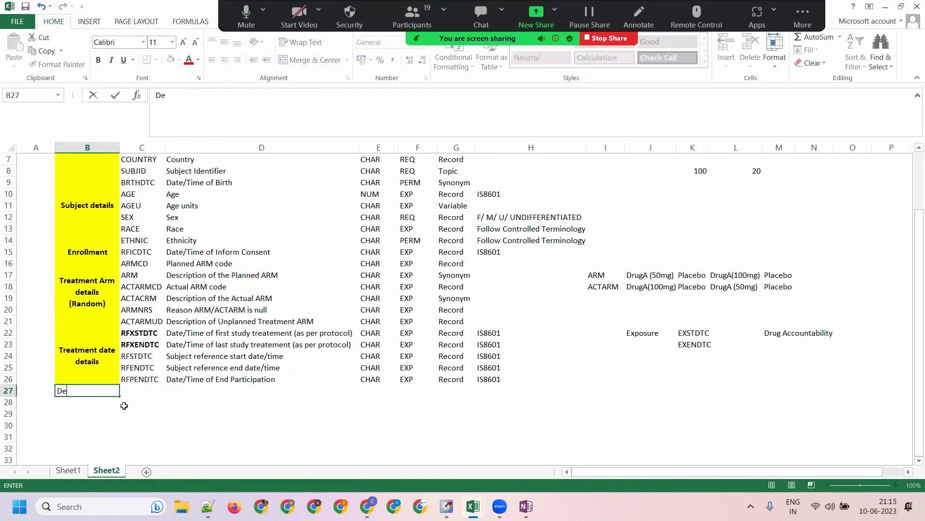
type("ath Details")
left_click(122, 395)
left_click(107, 393)
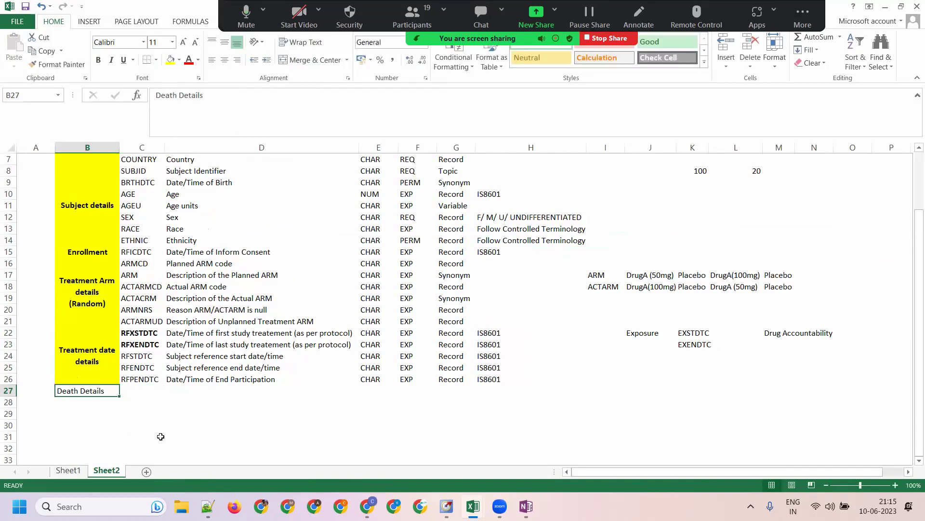
Enter the description "Date/Time of Death" in D27.
left_click(145, 393)
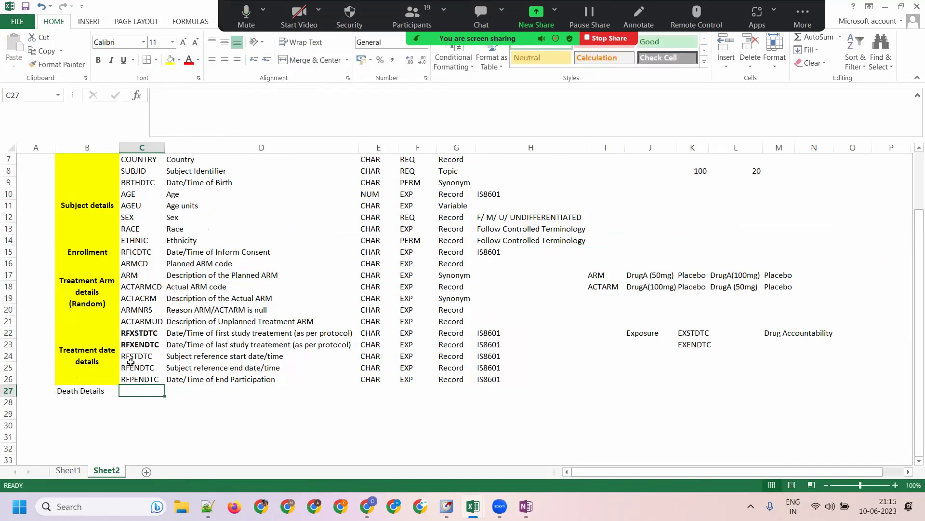
left_click(215, 394)
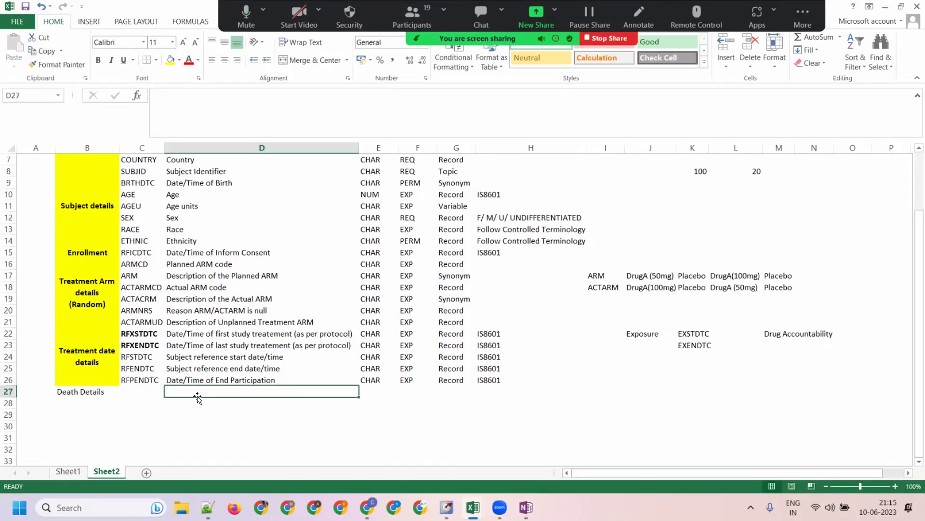
type("Death")
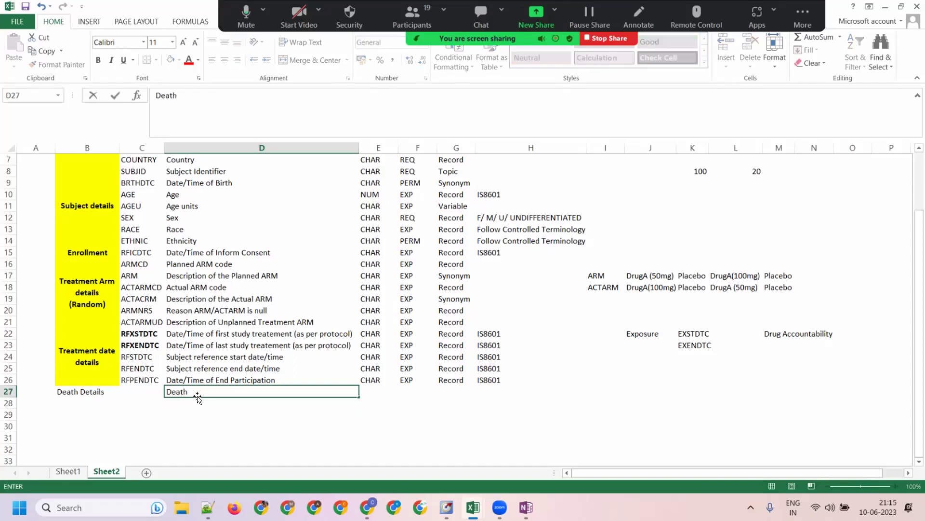
key("BackSpace")
key("BackSpace")
key("BackSpace")
key("BackSpace")
key("BackSpace")
type("Date/Time of FD")
key("BackSpace")
key("BackSpace")
type("Dea")
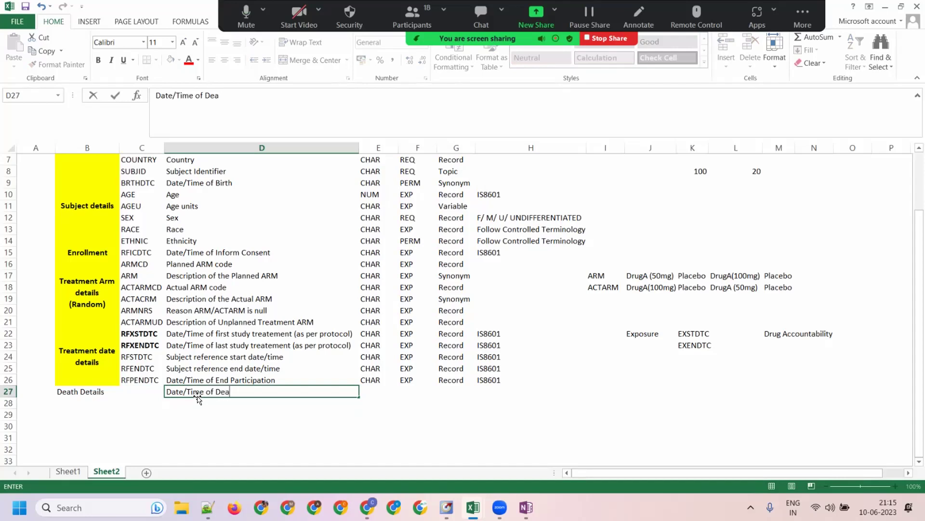
type("th")
key("Return")
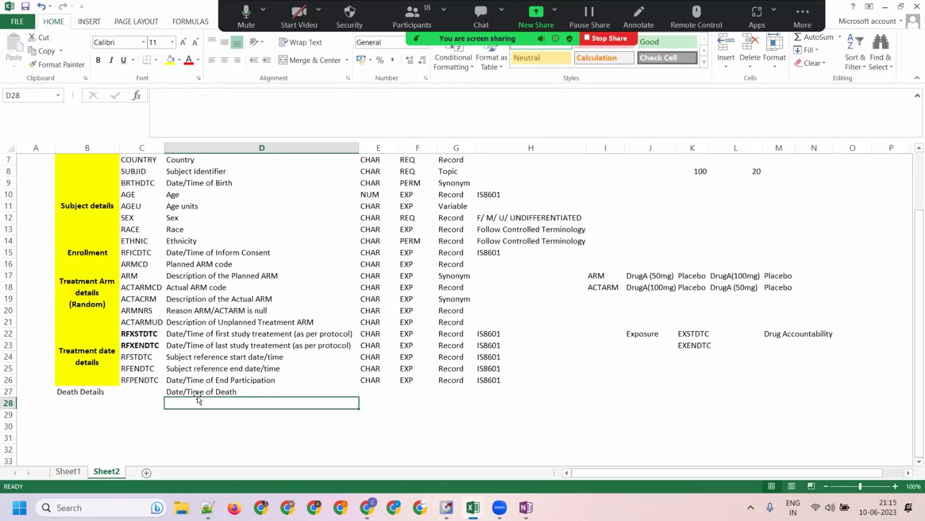
Enter the description "Subject Death Flag" in D28.
type("Subject Deatj Flag")
key("BackSpace")
key("BackSpace")
key("BackSpace")
key("BackSpace")
key("BackSpace")
key("BackSpace")
type("h Flag")
key("Tab")
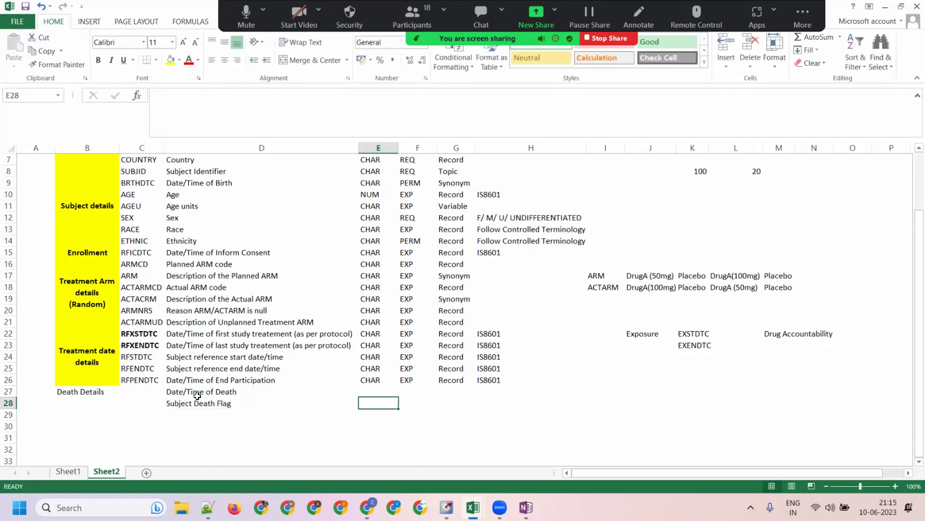
Enter the variable names DTHDTC in C27 and DTHFL in C28 for the death descriptions.
left_click(141, 390)
type("DTH")
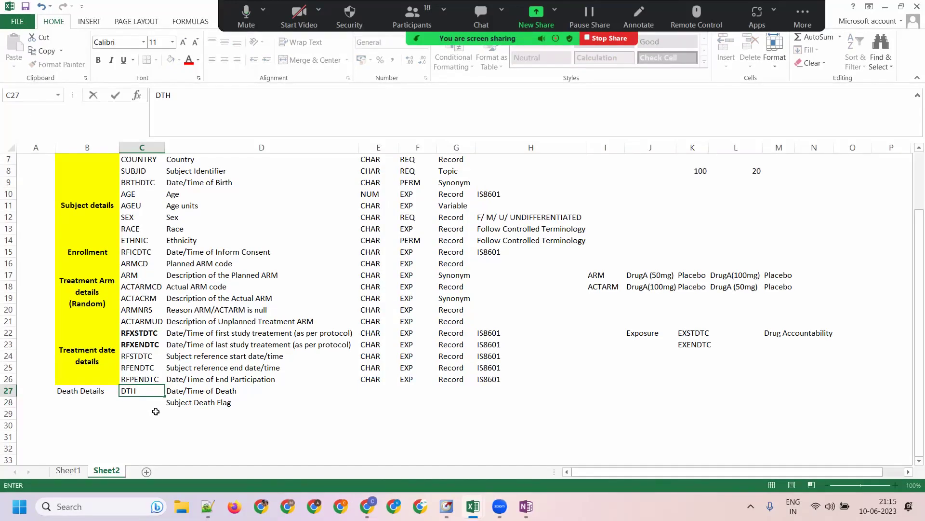
type("DTC")
key("Return")
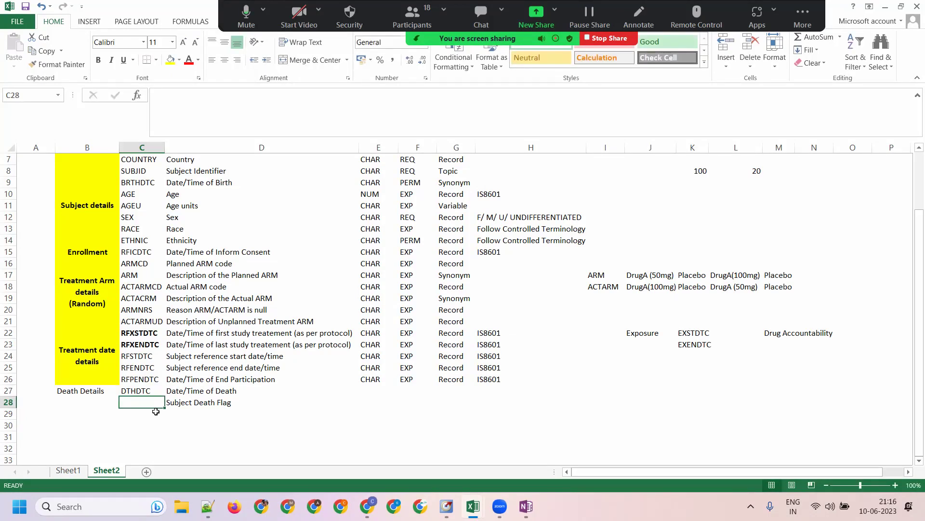
type("DTHFL")
key("Tab")
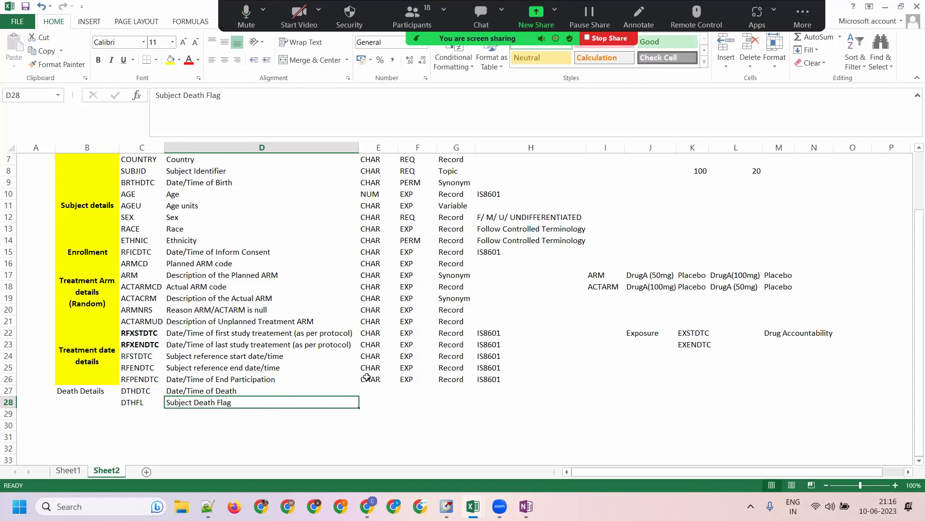
Copy the CHAR and EXP values from E26:F26 into E27:F28 for the two death variables.
left_click_drag(367, 377, 409, 379)
key("ctrl+c")
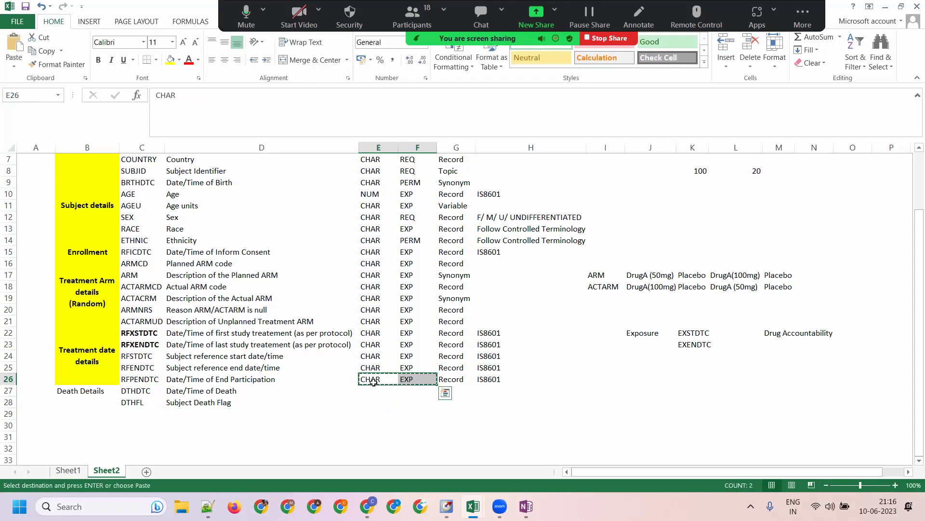
left_click_drag(371, 391, 405, 398)
key("ctrl+v")
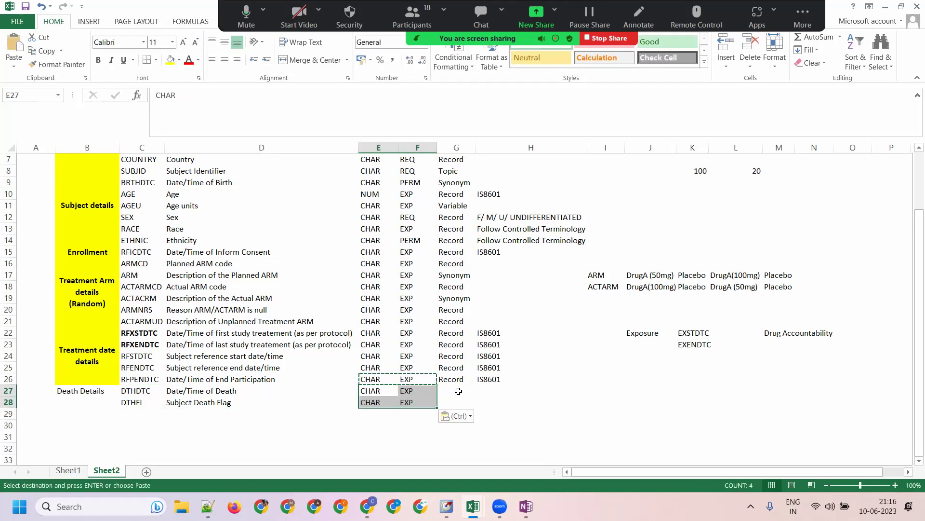
Enter the role Record in G27 for the DTHDTC variable.
left_click(458, 390)
type("Record")
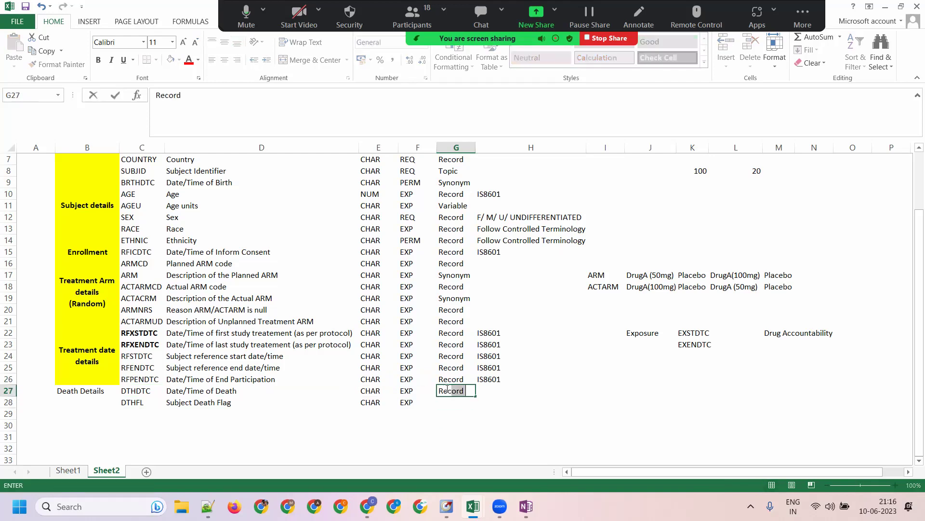
key("Tab")
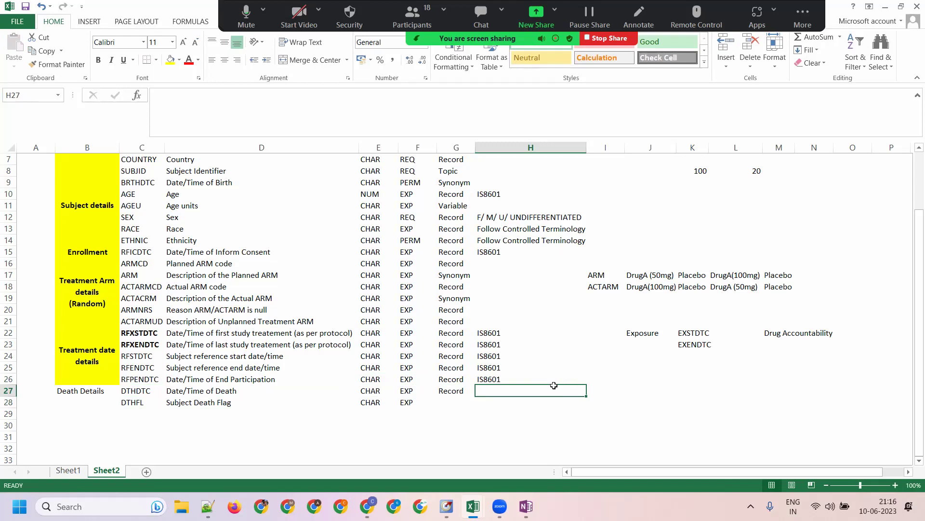
Enter the role Record in G28 for the DTHFL variable.
left_click(444, 395)
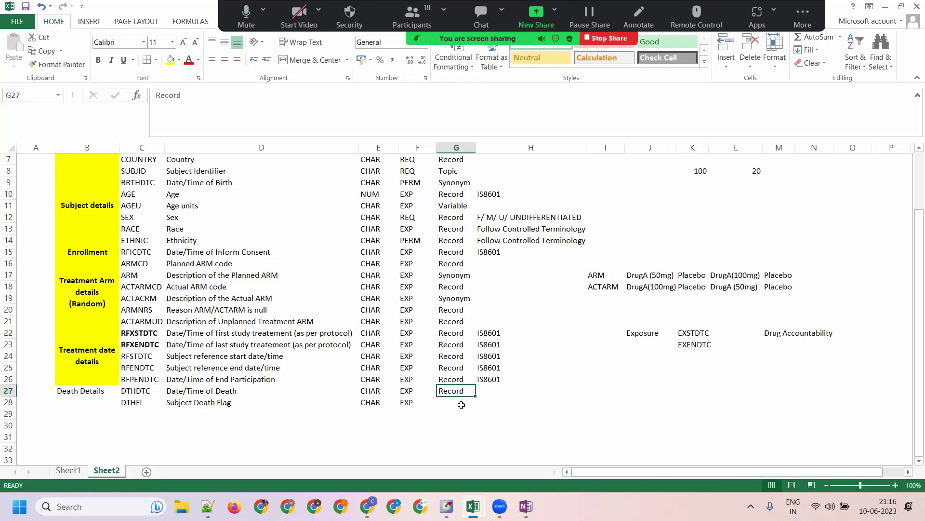
left_click(461, 404)
type("Re")
key("Tab")
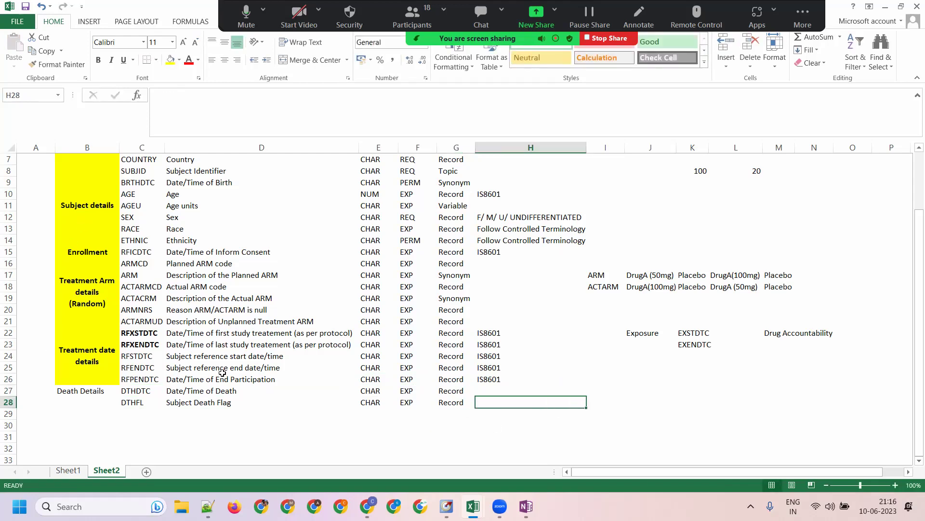
Merge and center the Death Details label across B27:B28 in bold, fill it yellow, and align it vertically to the middle.
left_click_drag(73, 390, 73, 402)
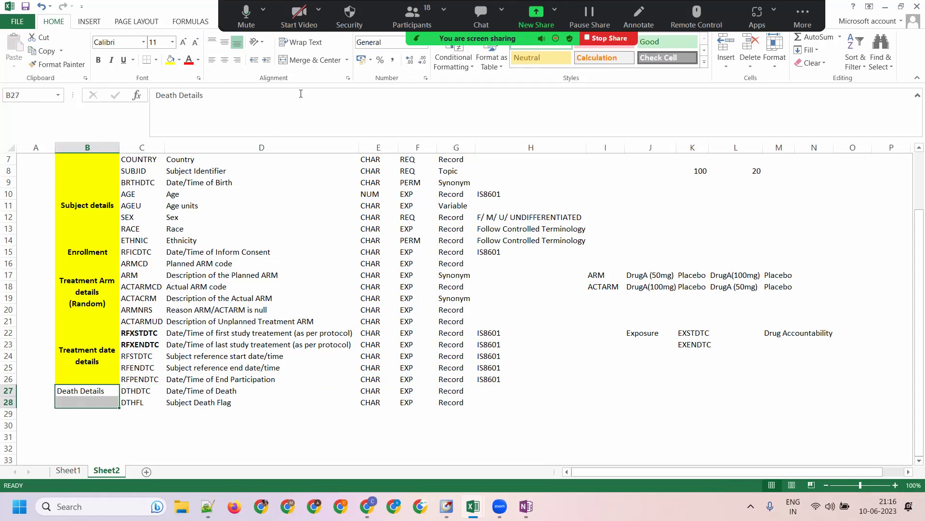
left_click(311, 60)
left_click(171, 60)
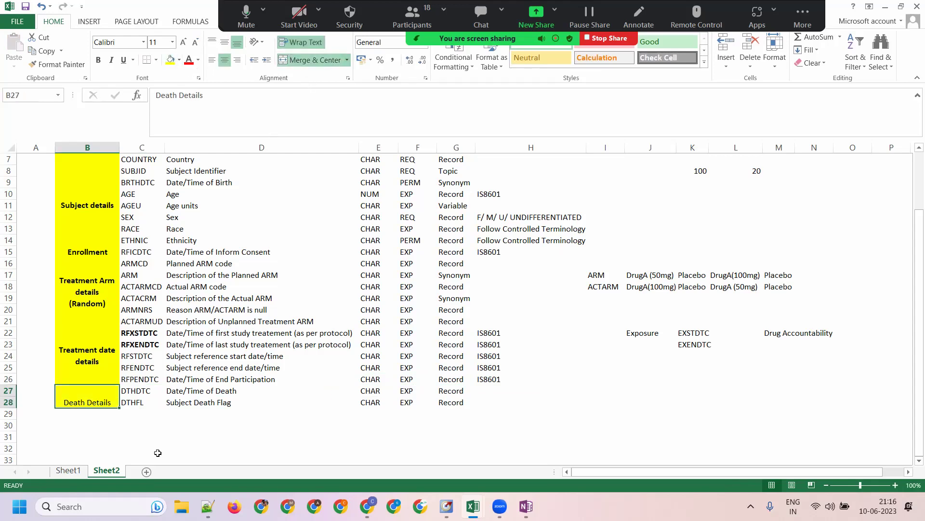
left_click(224, 42)
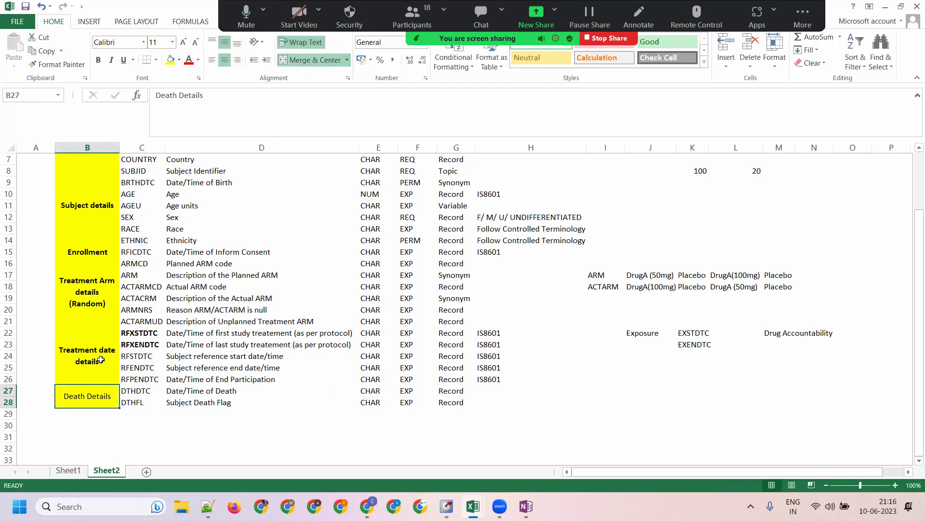
Review the Exceptions and Follow up columns in Sheet1, then return to the death variables in Sheet2.
left_click(68, 470)
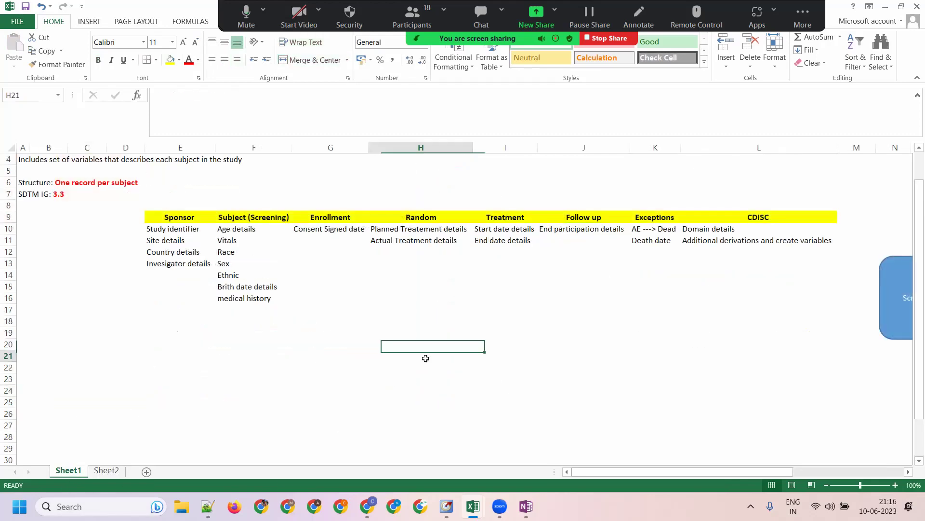
left_click_drag(651, 214, 656, 262)
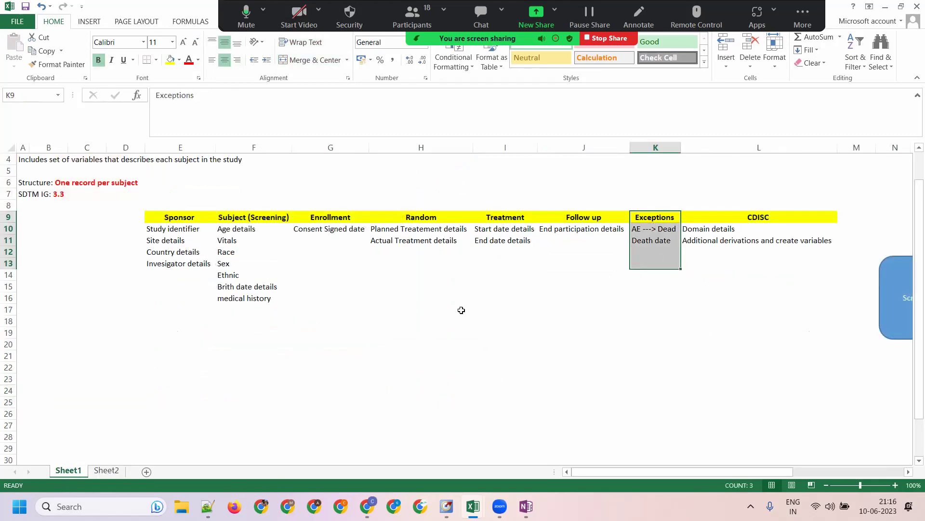
left_click_drag(595, 215, 586, 311)
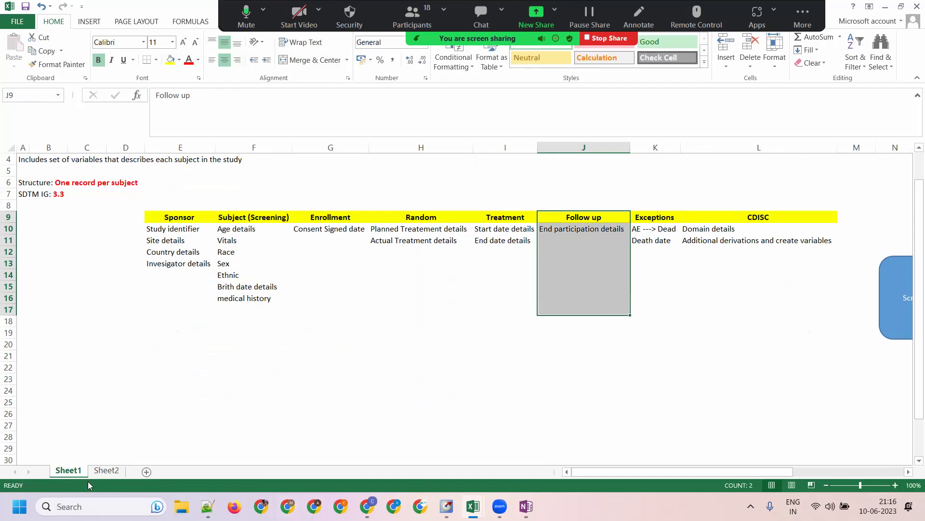
left_click(106, 470)
left_click(236, 390)
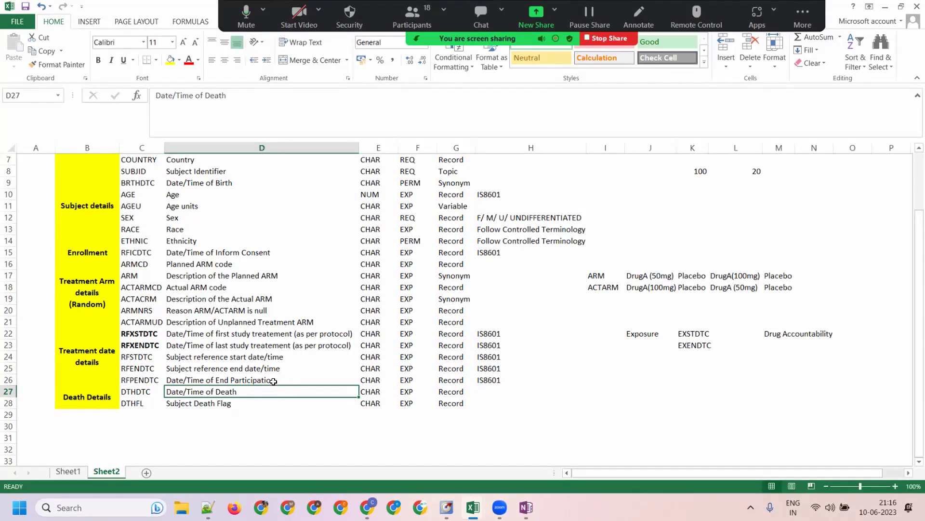
Add the note "AETERM = Death" in J28 and "AE end" in L28 beside the DTHFL row.
left_click(627, 404)
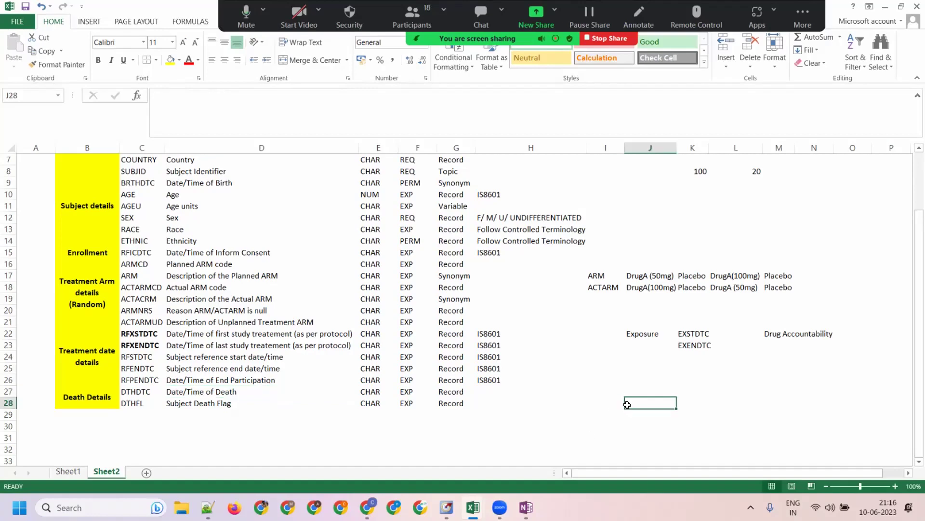
type("AETERM = Death")
key("Right")
key("Right")
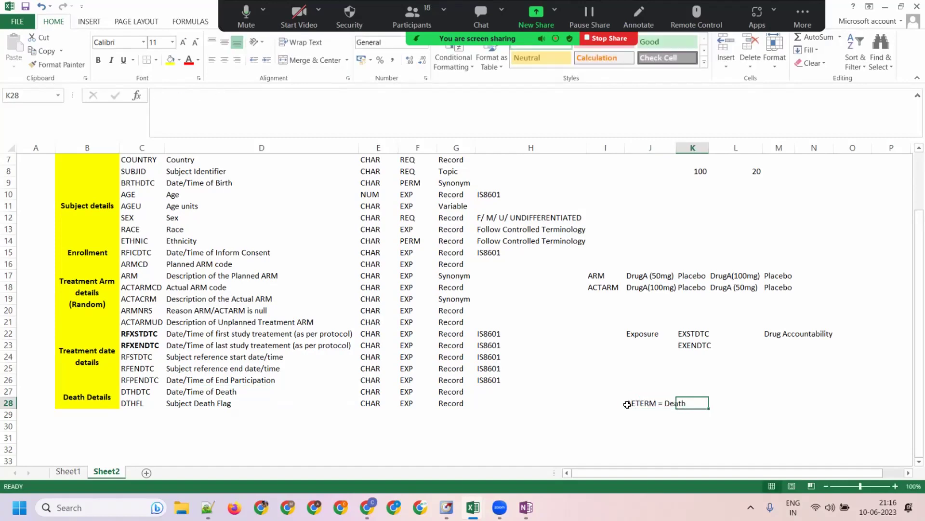
type("AE enf")
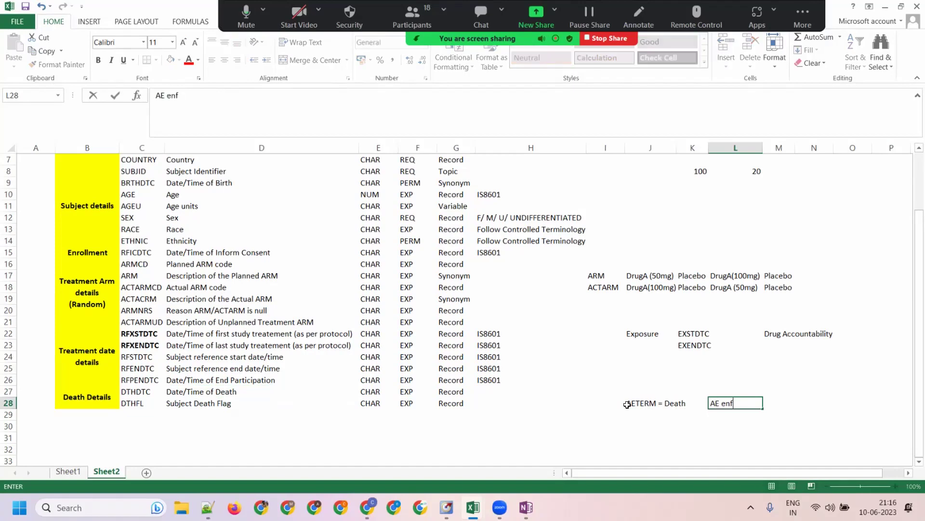
key("BackSpace")
type("d")
key("Return")
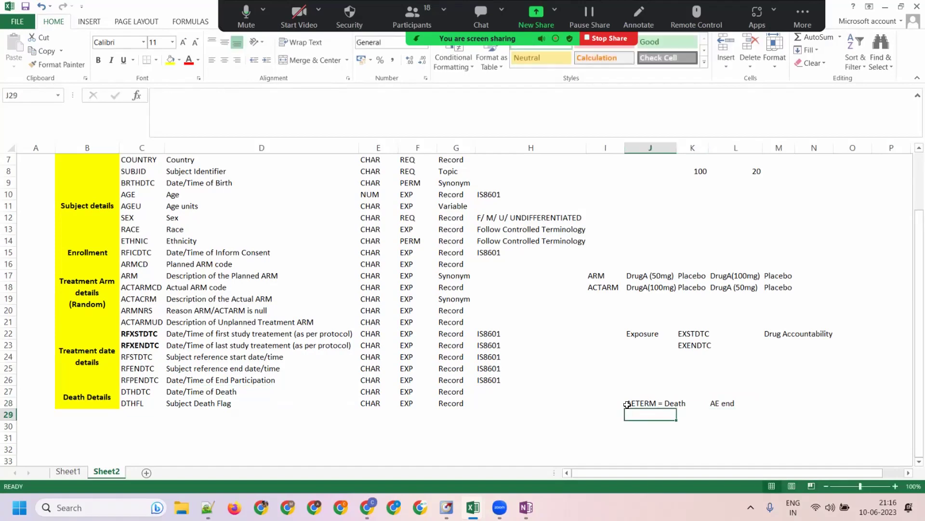
Add the note "DSTERM=Death" in J29 and "DS date" in L29.
type("DSTERM=Dat")
key("BackSpace")
key("BackSpace")
key("BackSpace")
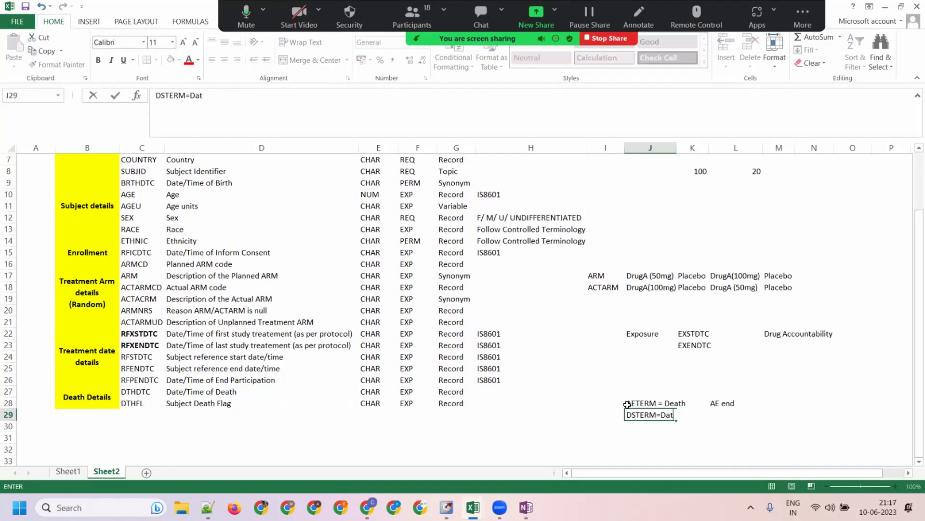
type("eath")
key("Tab")
key("Tab")
type("DS date")
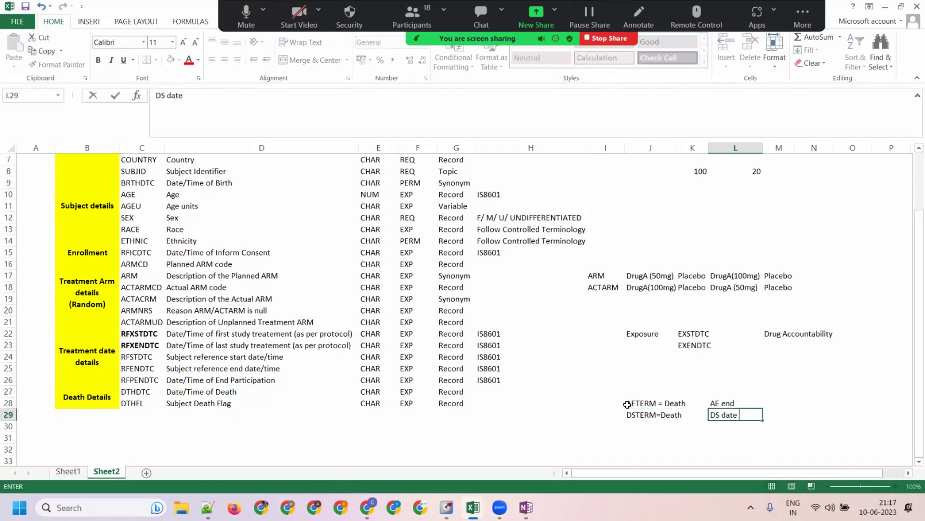
key("Return")
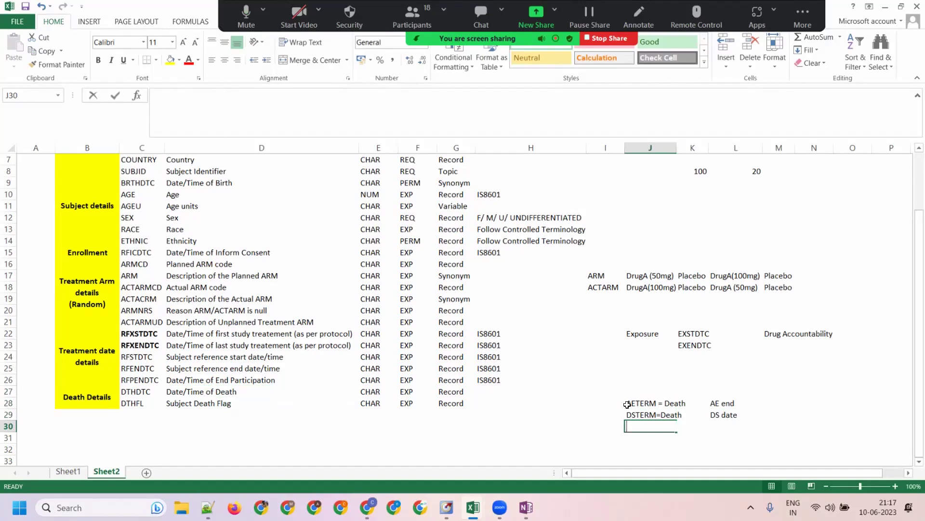
Enter the note "DDORRES=Death" in J30 under the DSTERM note.
type("DDTEYS")
key("BackSpace")
key("BackSpace")
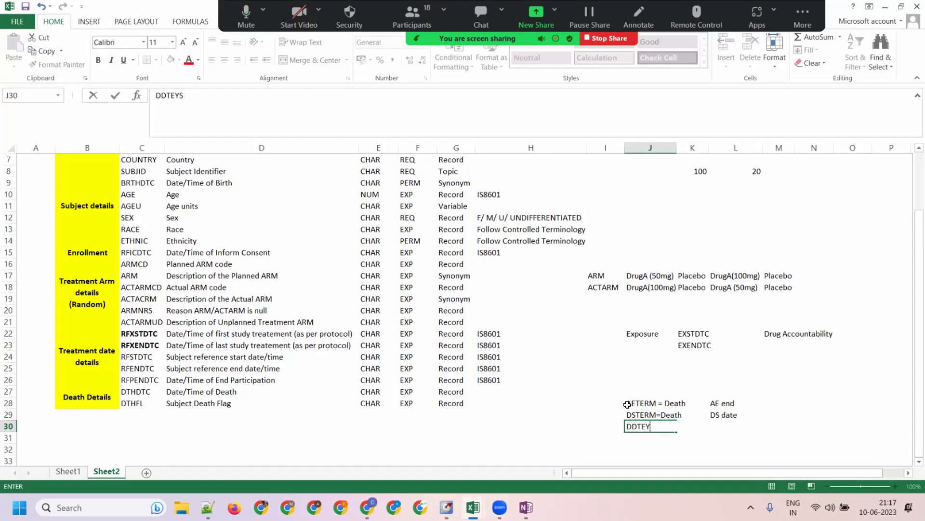
type("T")
key("BackSpace")
type("STCD= DEA")
key("BackSpace")
key("BackSpace")
key("BackSpace")
key("BackSpace")
key("BackSpace")
key("BackSpace")
key("BackSpace")
key("BackSpace")
key("BackSpace")
key("BackSpace")
key("BackSpace")
type("OOK")
key("BackSpace")
key("BackSpace")
type("RRES=Death")
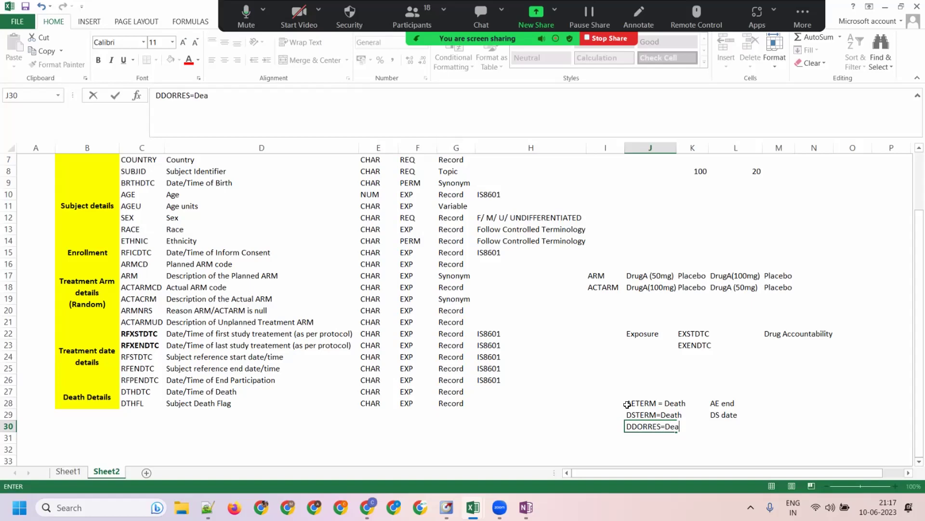
Enter "DD date" in L30 as the date source for the DDORRES note.
key("Tab")
key("Tab")
type("D")
key("BackSpace")
key("BackSpace")
type("D")
key("BackSpace")
type("D date")
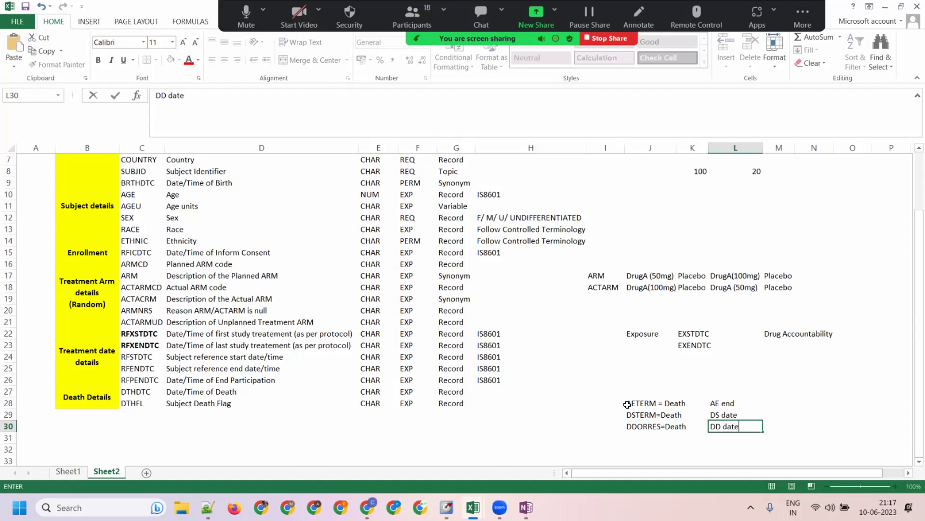
key("Tab")
Copy "Follow Controlled Terminology" from H14 into H28 as the code list for DTHFL.
left_click_drag(740, 397, 728, 426)
left_click(129, 390)
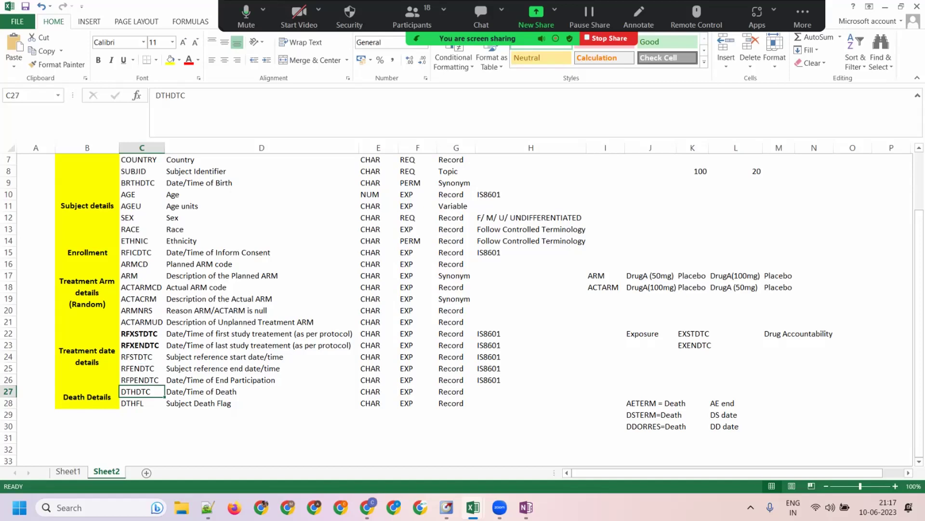
left_click(500, 410)
left_click(488, 392)
left_click(490, 404)
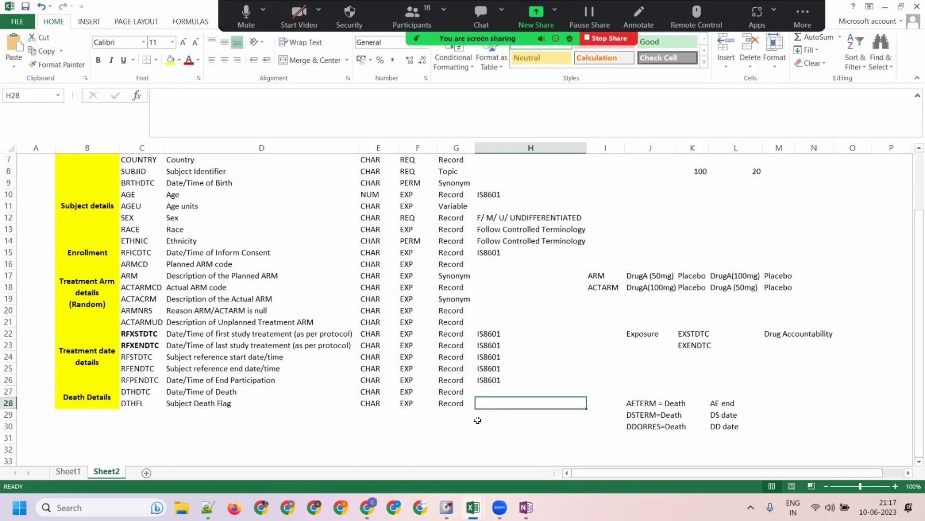
left_click(493, 240)
key("ctrl+c")
left_click(477, 401)
key("ctrl+v")
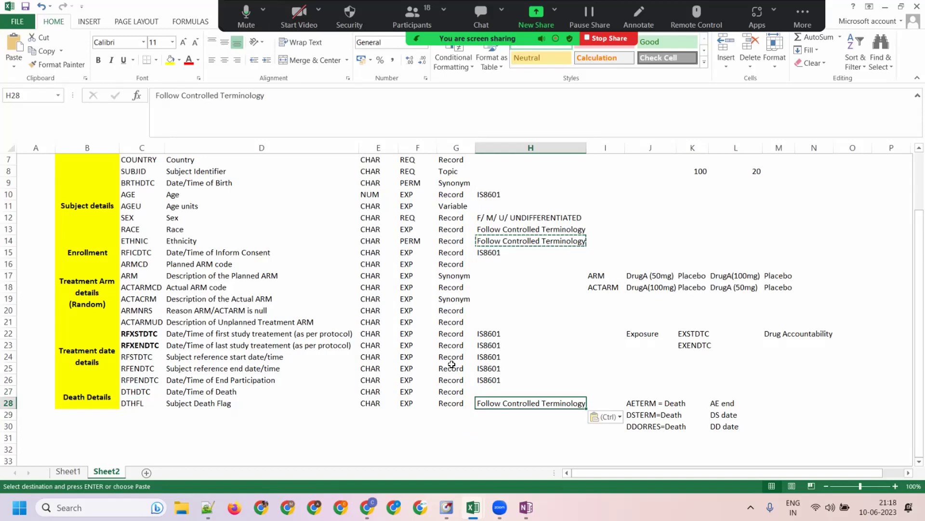
Count the variables from STUDYID to DTHFL by selecting C3:C28, and check the phase columns in Sheet1.
left_click(651, 345)
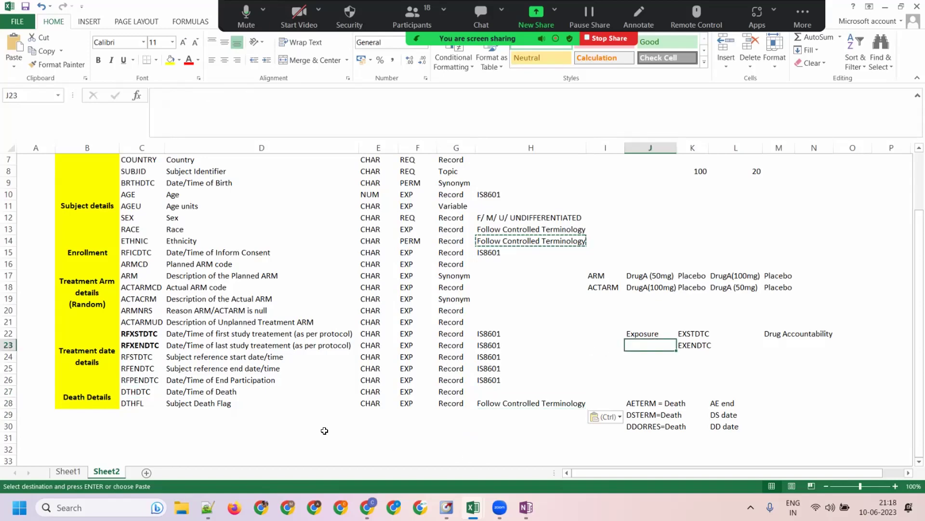
left_click(142, 403)
scroll(159, 289, "up", 2)
left_click(141, 182)
scroll(163, 299, "down", 2)
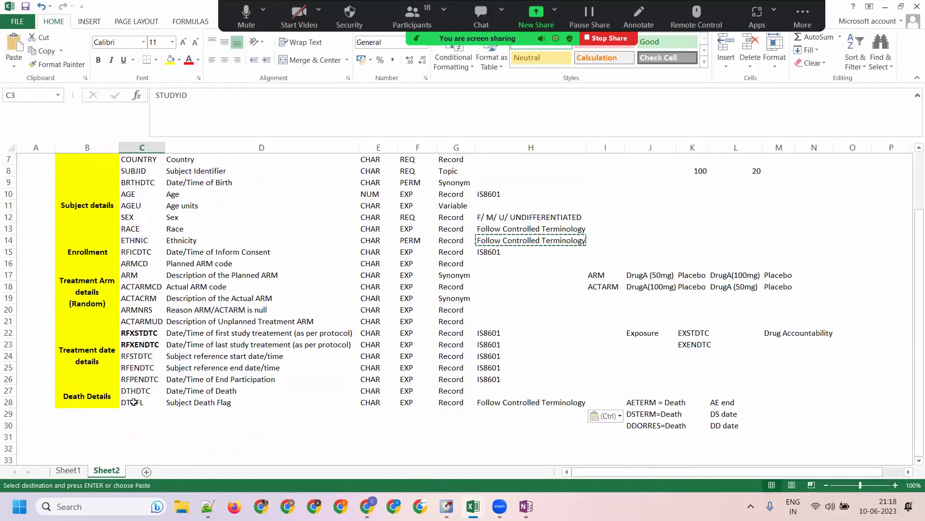
left_click(141, 402, "shift")
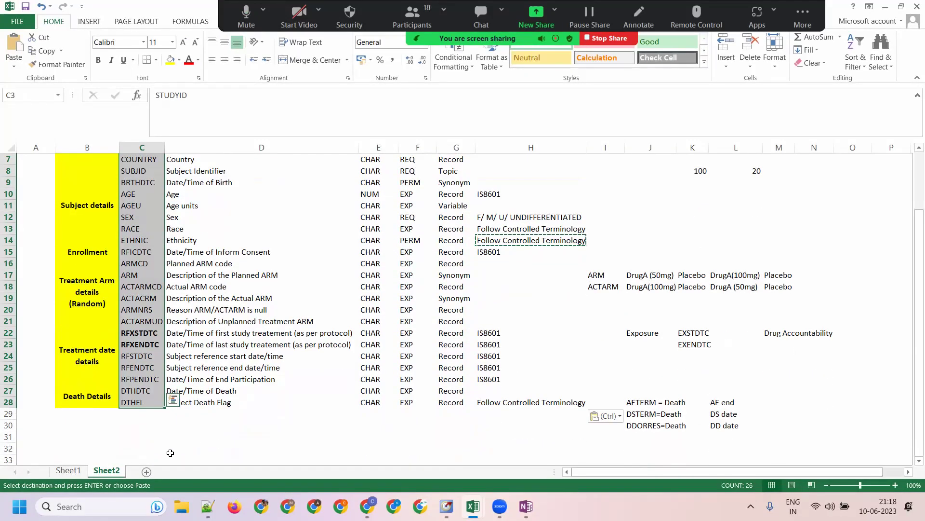
left_click(68, 470)
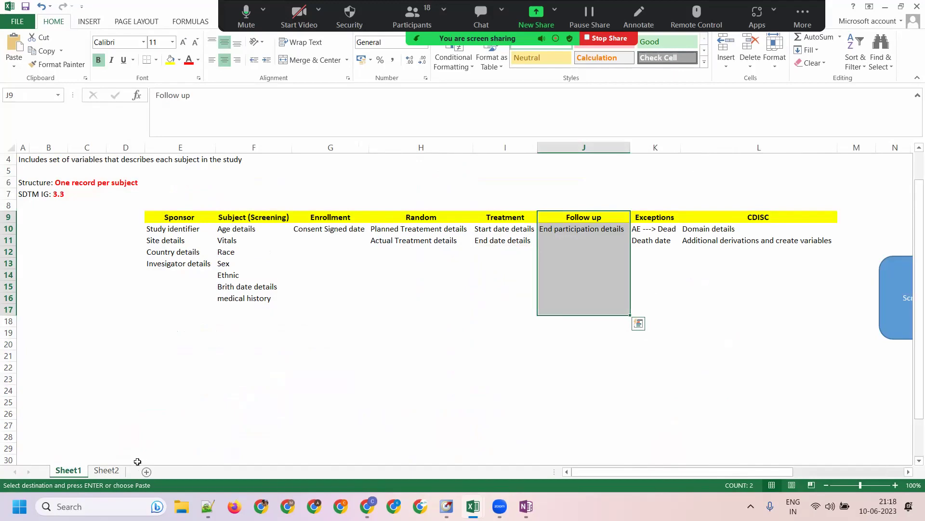
left_click(107, 470)
scroll(278, 400, "up", 2)
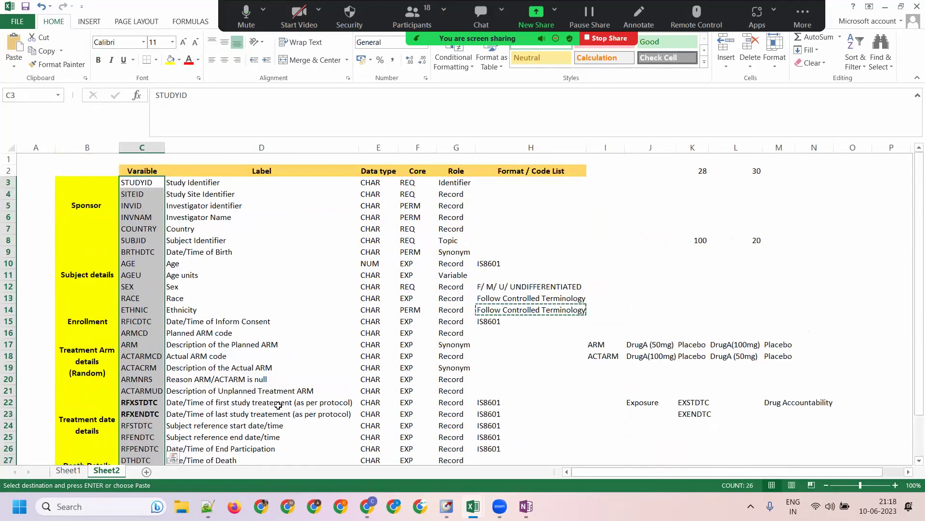
Enter the section label CDISC in B29 and the variable name DOMAIN in C29.
scroll(173, 456, "down", 3)
left_click(87, 379)
type("CDISC")
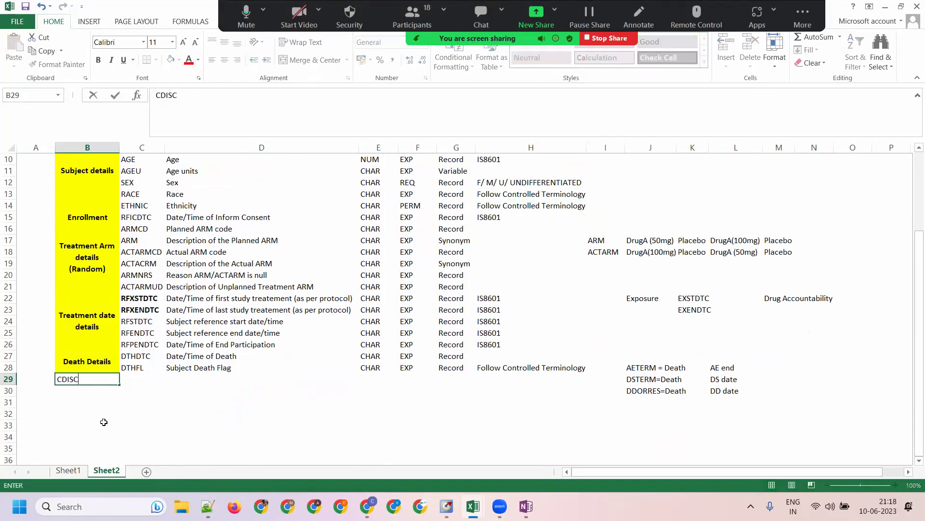
key("Tab")
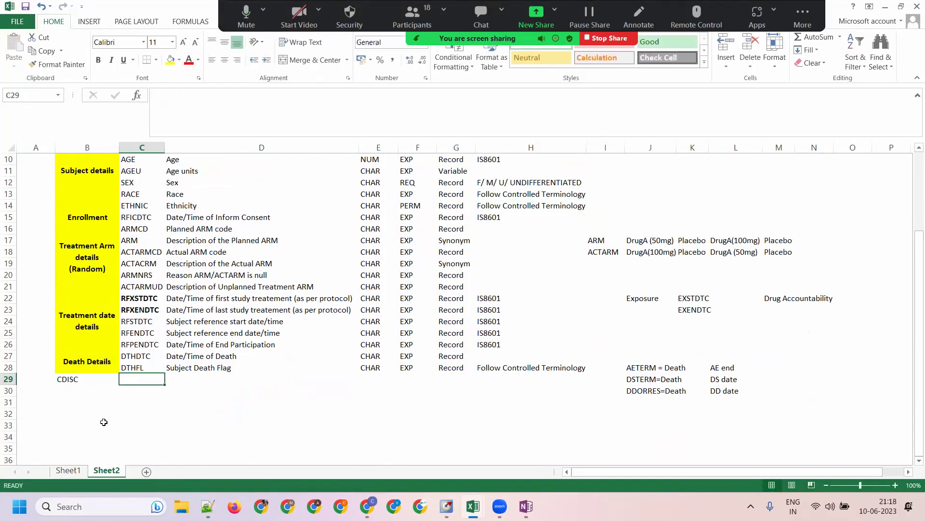
type("DOMAU")
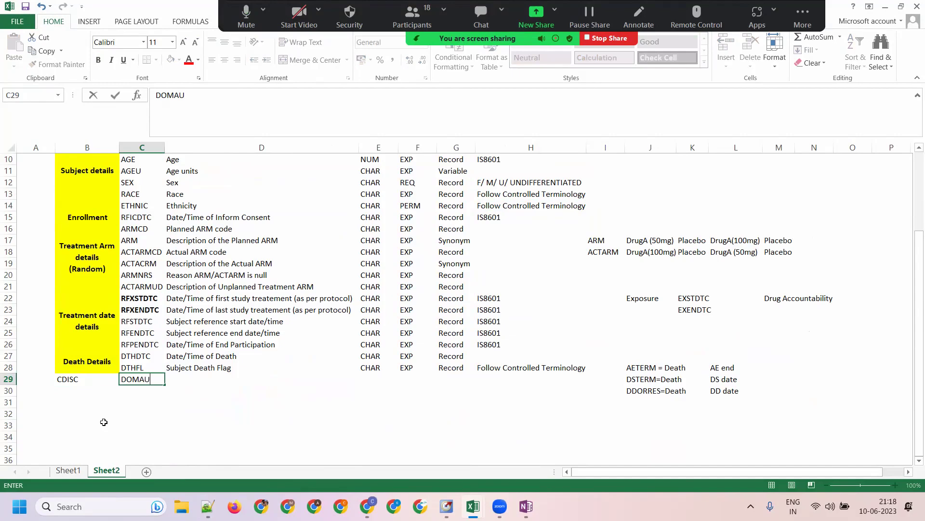
key("BackSpace")
type("IN")
key("Tab")
Give the DOMAIN variable the label "Domain Abbreviation" in D29, data type CHAR in E29, and core REQ in F29.
type("Domain Ab")
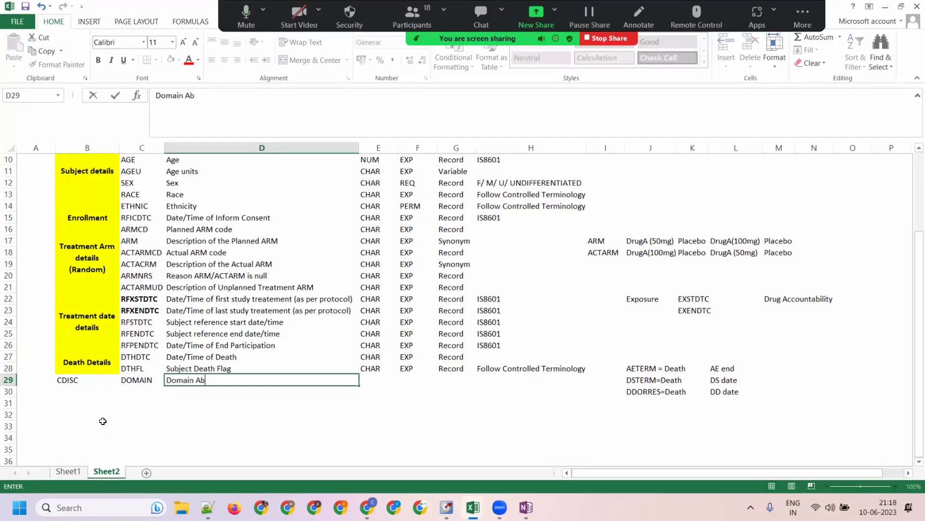
type("breviation")
key("Tab")
type("CHAR")
key("Tab")
type("REQ")
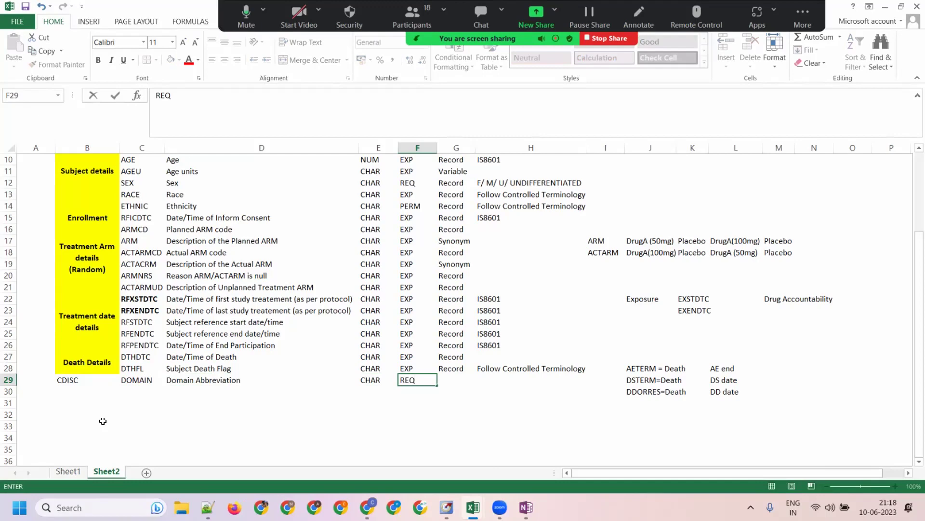
key("Tab")
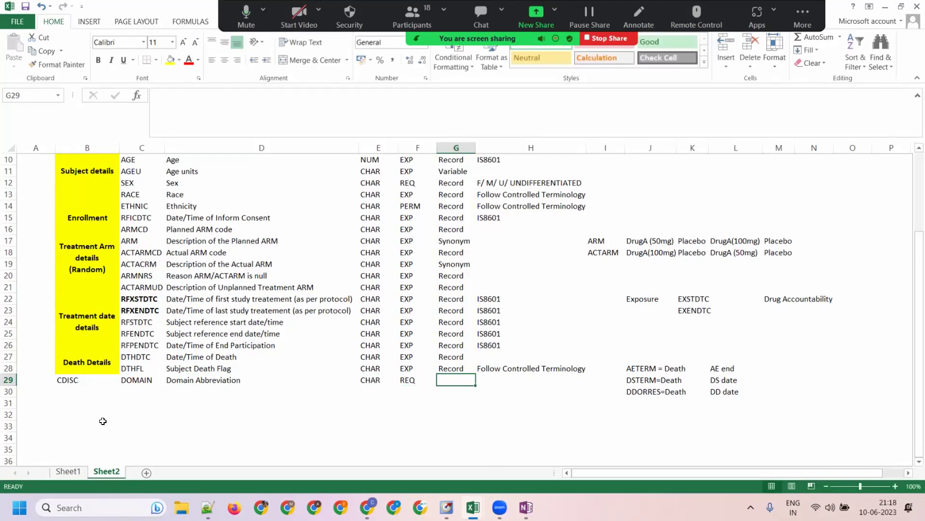
Set the DOMAIN variable's role to Identifier in G29 and its code list value to DM in H29.
type("IDentifier")
key("Tab")
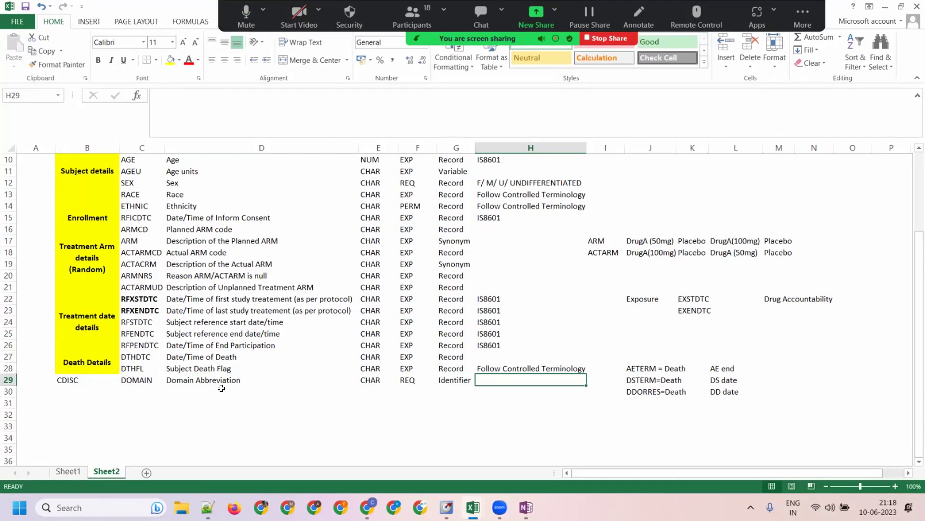
left_click(264, 378)
left_click(515, 378)
type("DM")
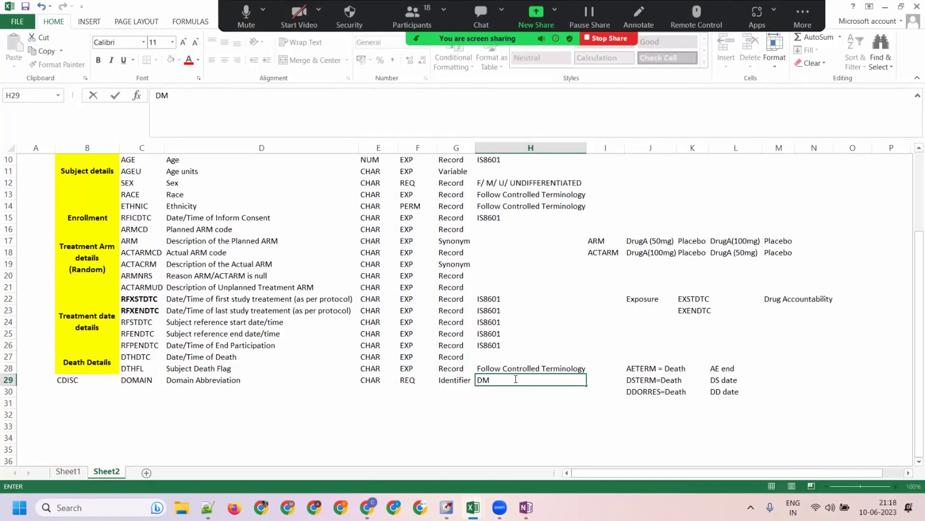
Make the DM code list value in H29 bold.
key("shift+Left")
key("shift+Left")
key("shift+Left")
key("shift+Left")
key("shift+Left")
key("shift+Left")
key("shift+Left")
left_click(509, 381)
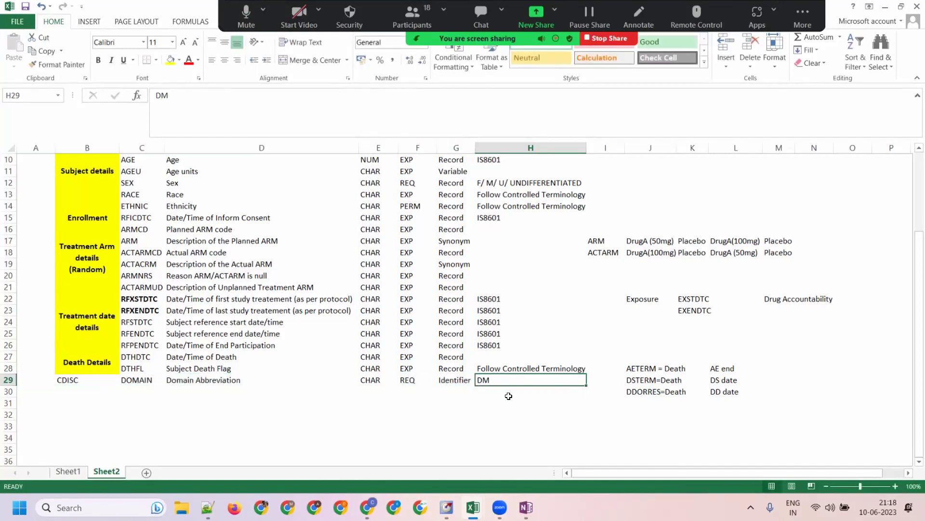
key("ctrl+b")
left_click(535, 391)
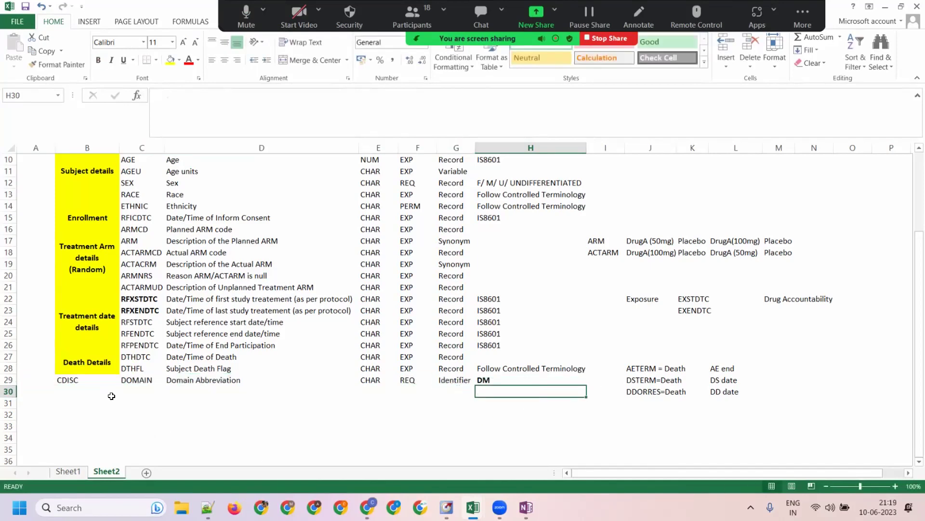
Review the variable list from DOMAIN back up through the Subject details and Sponsor sections.
left_click(124, 384)
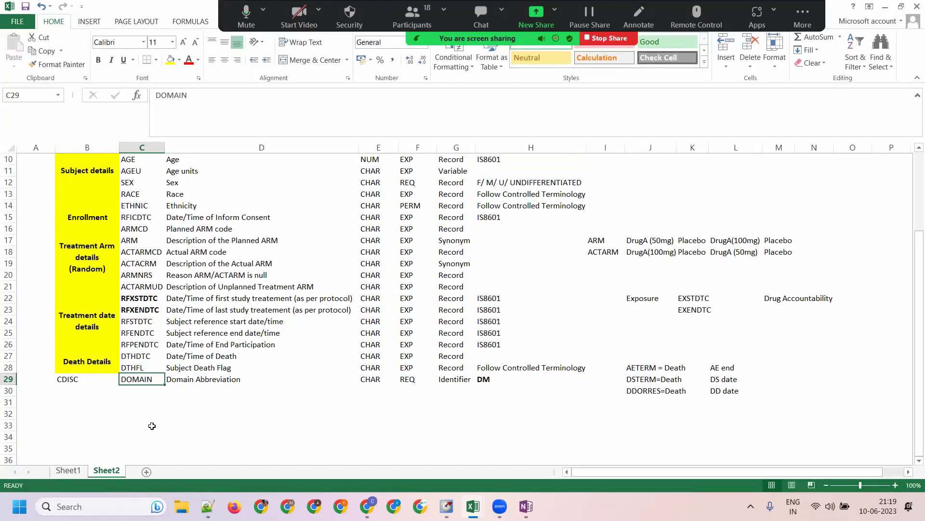
scroll(152, 425, "up", 3)
left_click(129, 297)
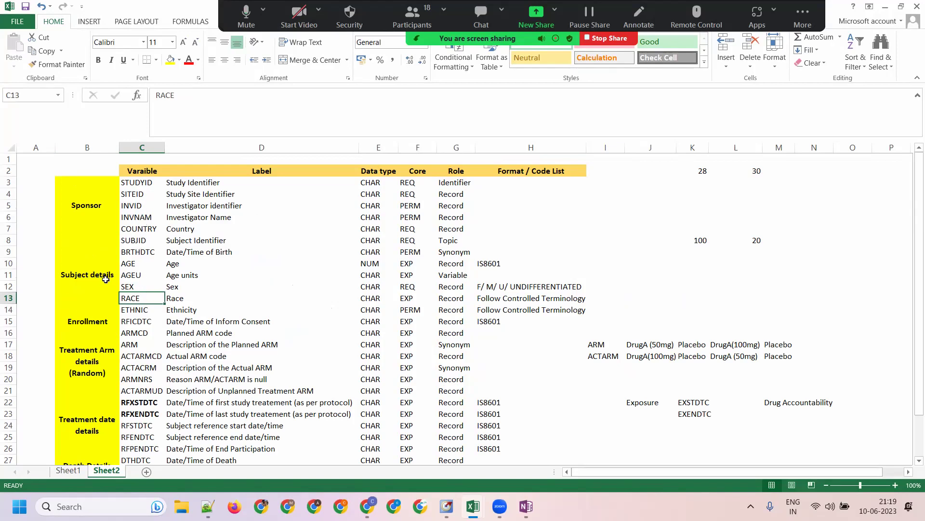
left_click(128, 272)
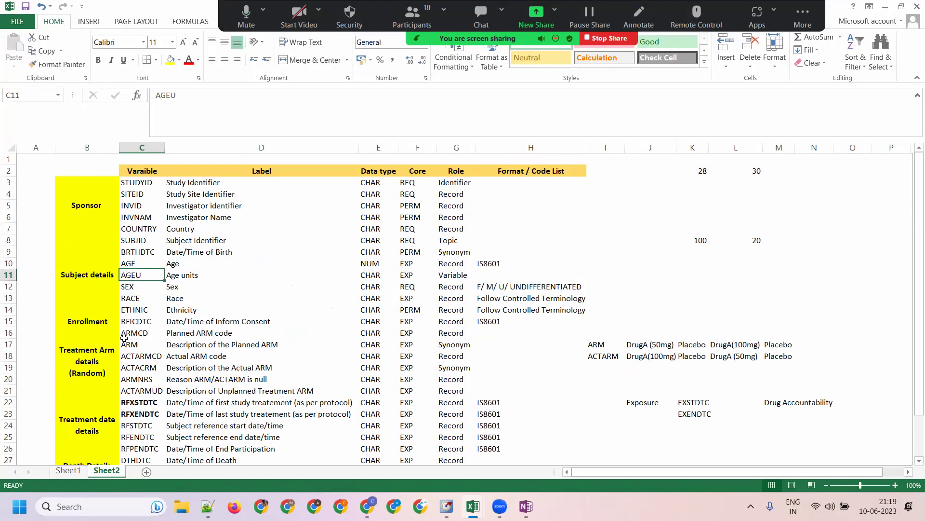
left_click(128, 244)
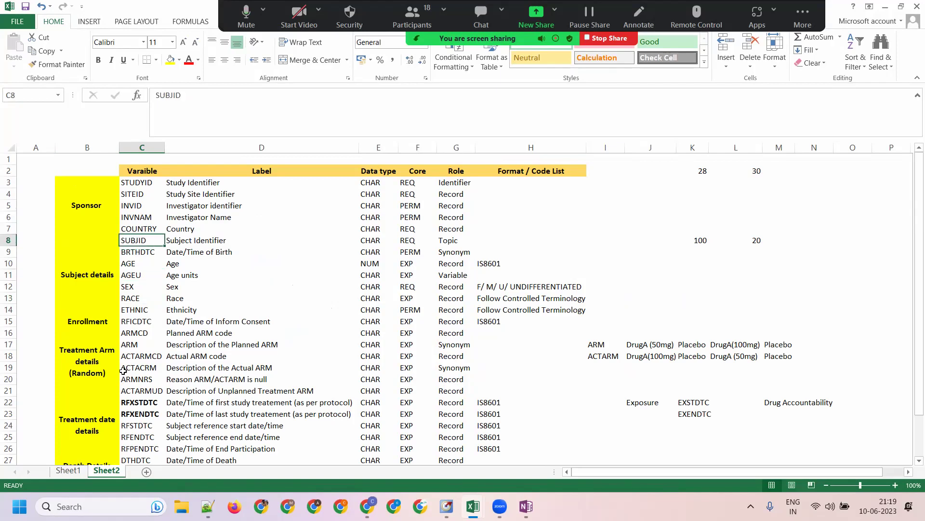
left_click(81, 199)
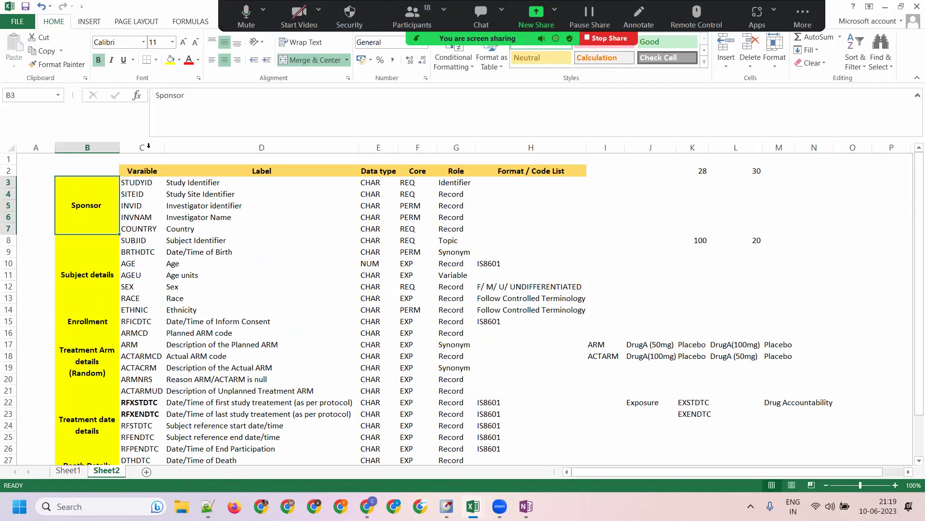
left_click(156, 59)
left_click(447, 227)
scroll(180, 305, "down", 7)
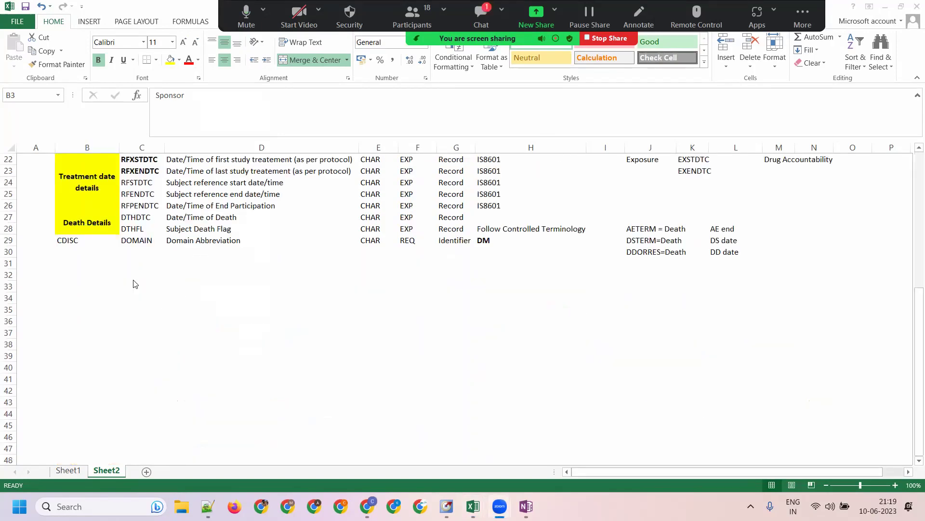
Add the variable USUBJID in C30 with the label "Unique Subject Identifier" in D30.
left_click(155, 251)
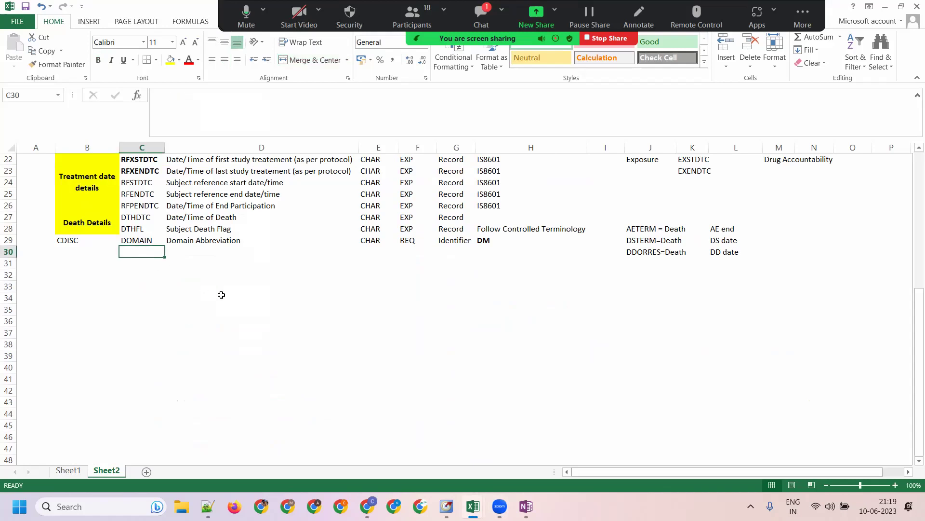
type("US")
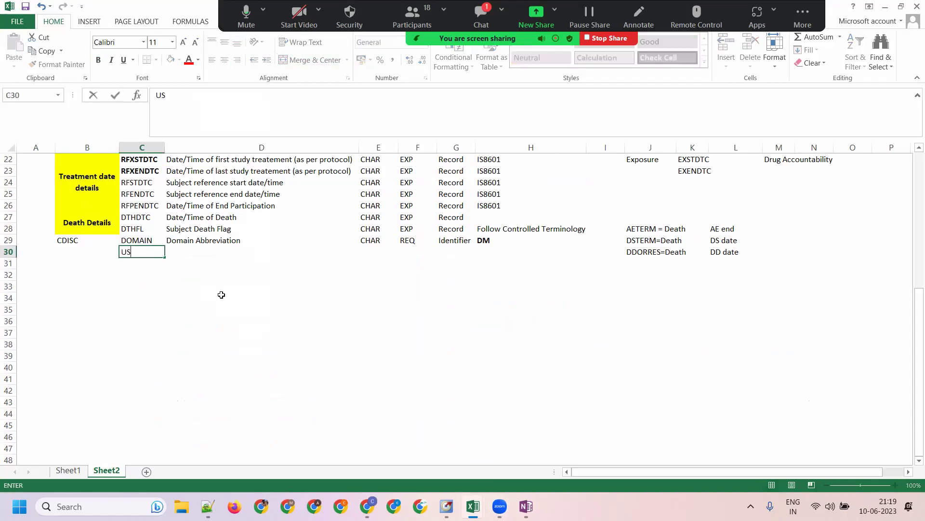
type("UBJID")
key("Tab")
type("Unique ")
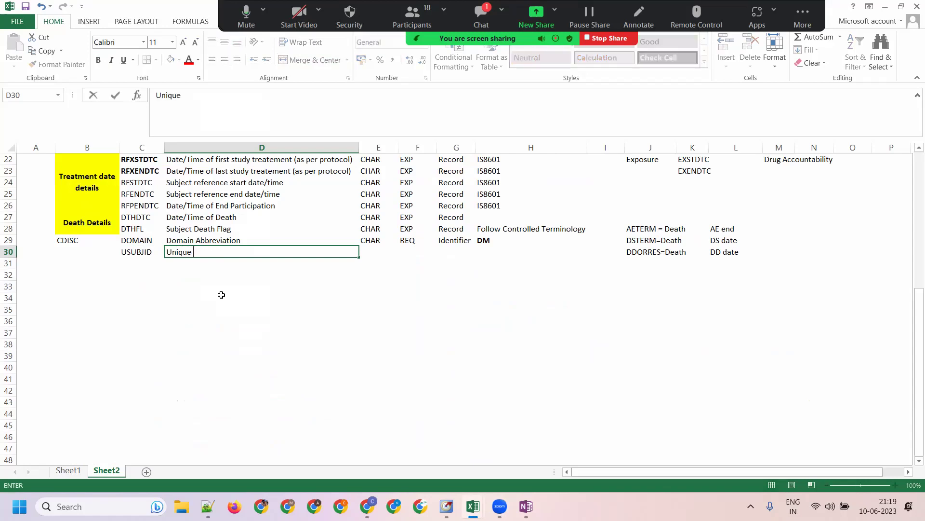
type("Subject Identif")
type("ier")
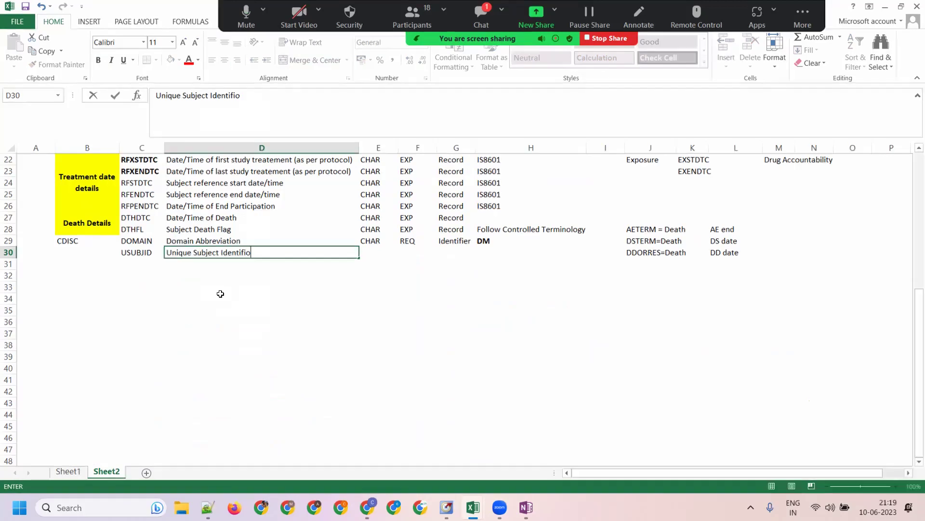
Give USUBJID data type CHAR, core REQ, role Identifier and the format entry "Derived variable" in E30:H30.
key("Tab")
type("CHAR")
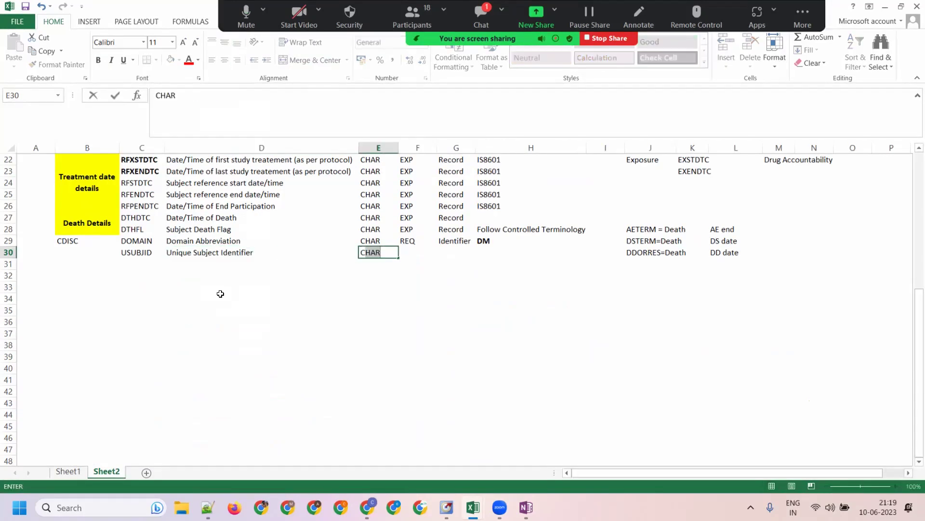
key("Tab")
type("R")
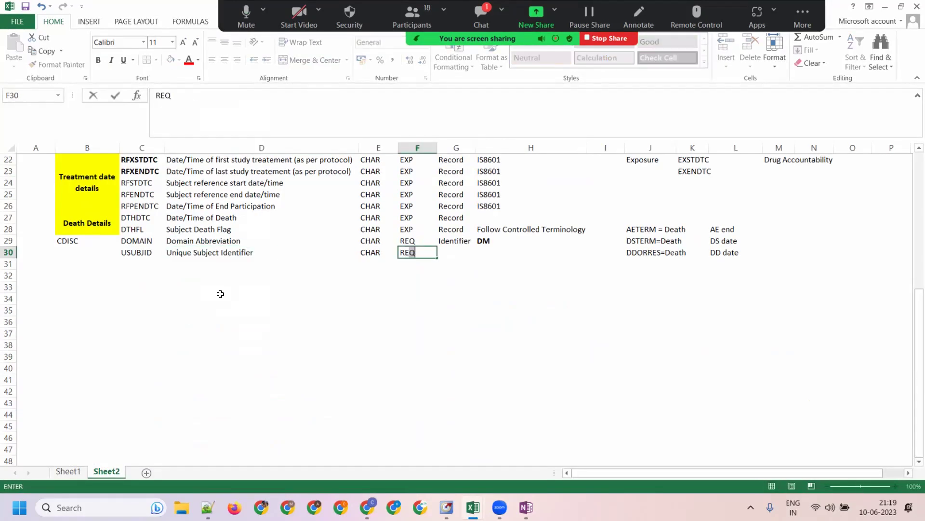
key("Tab")
type("Identifier")
key("Tab")
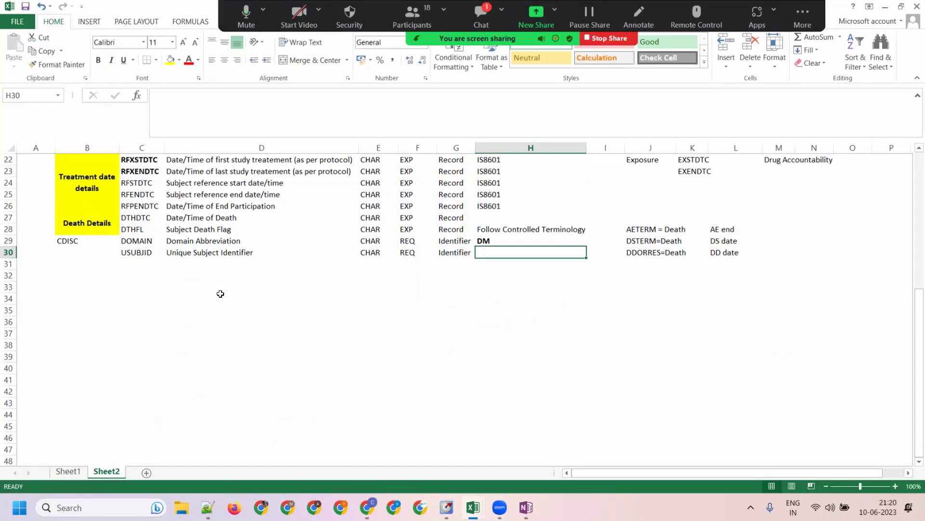
type("De")
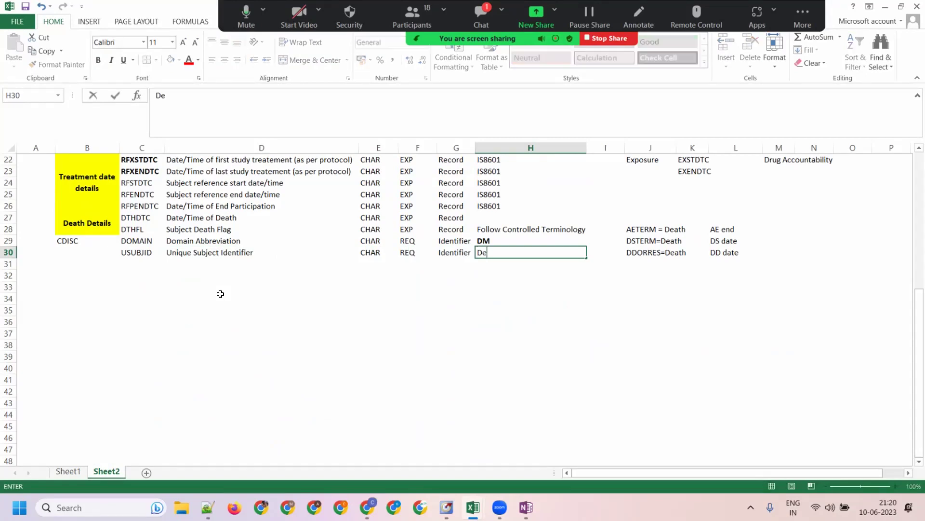
type("rived variable")
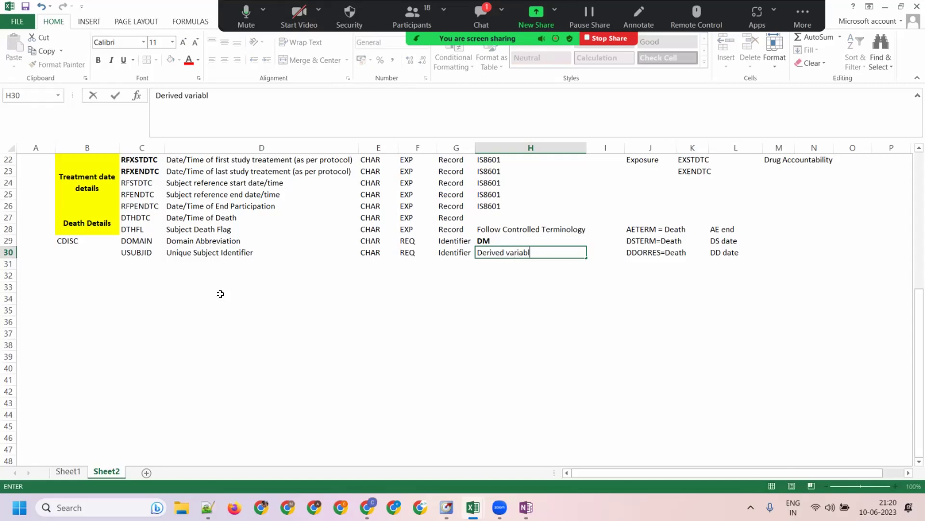
key("Tab")
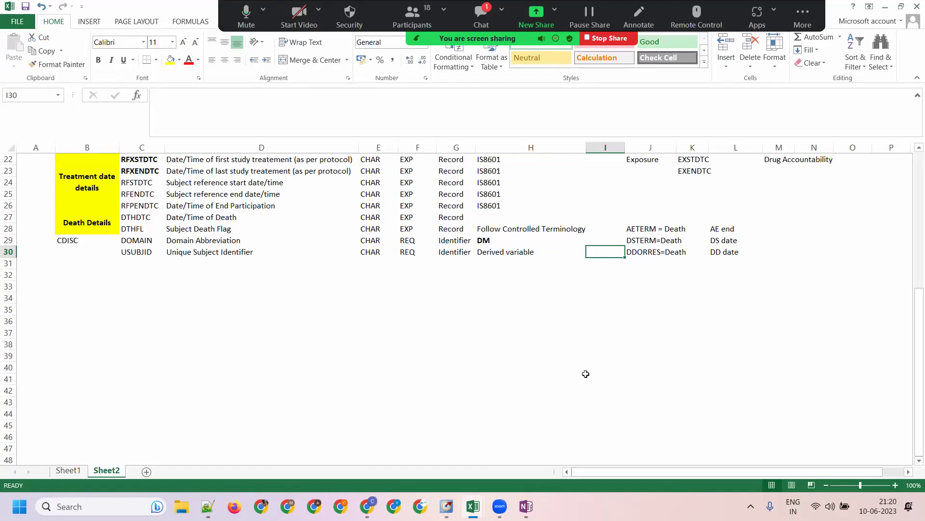
Clear the AETERM, DSTERM and DDORRES death notes in J28:L33.
scroll(584, 374, "down", 1)
left_click(635, 216)
left_click_drag(630, 195, 728, 250)
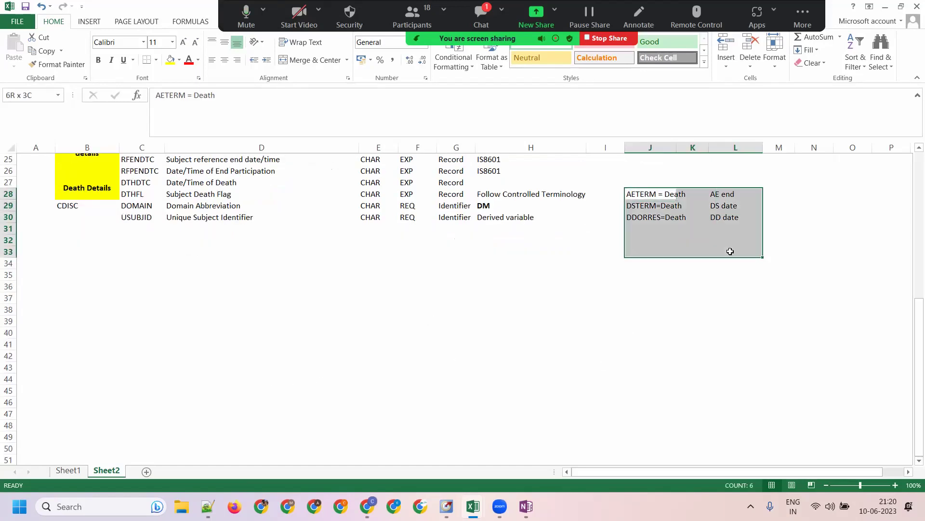
key("Delete")
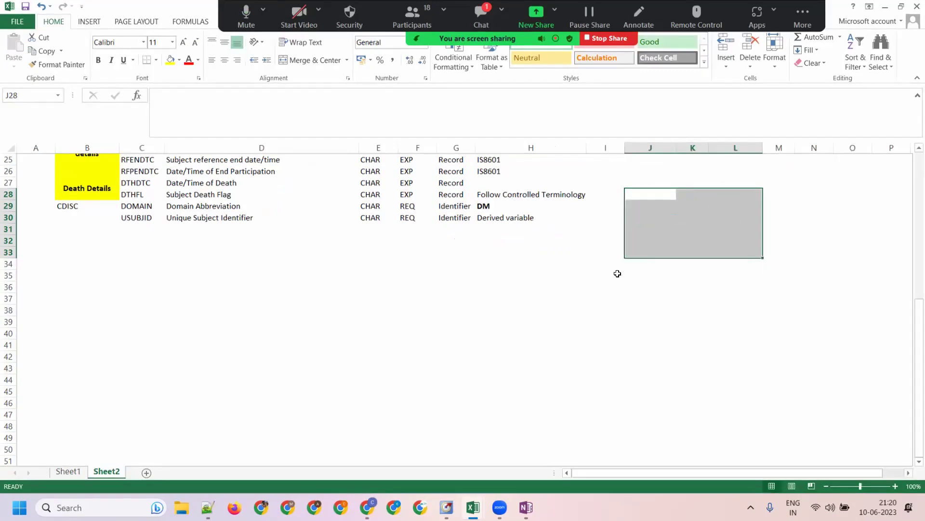
Enter the USUBJID derivation note "concatenation of STUDYID, SITEID and SUBJID" in I30.
key("ctrl+z")
type("conca")
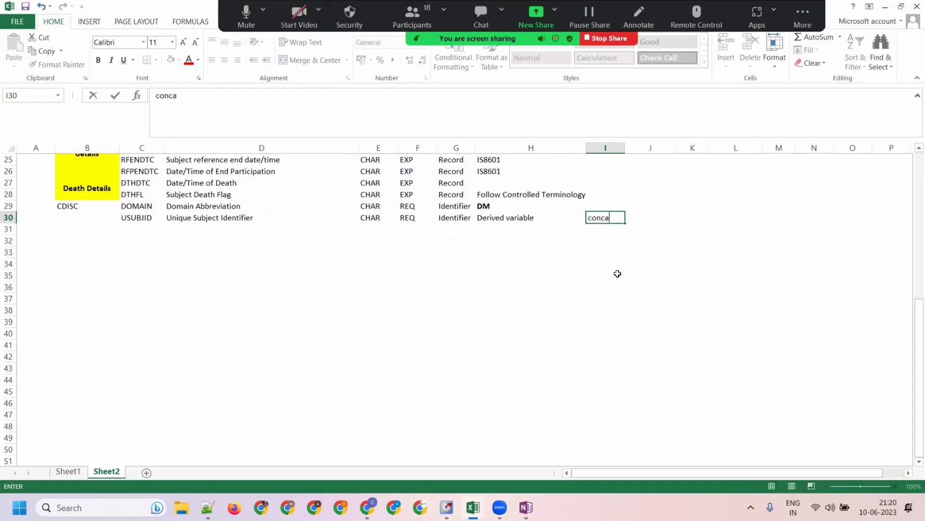
type("tenation of STUDYID>")
key("BackSpace")
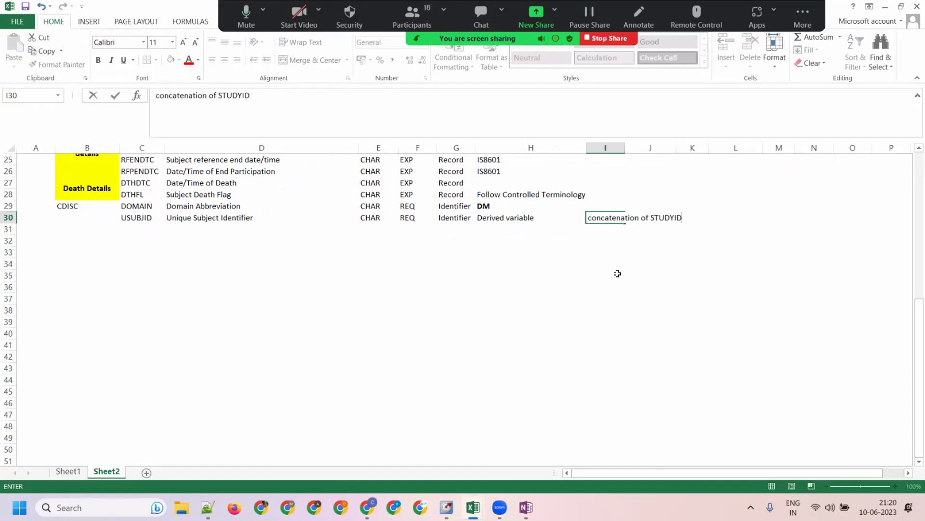
type(", SITEID and SUBJID")
key("Tab")
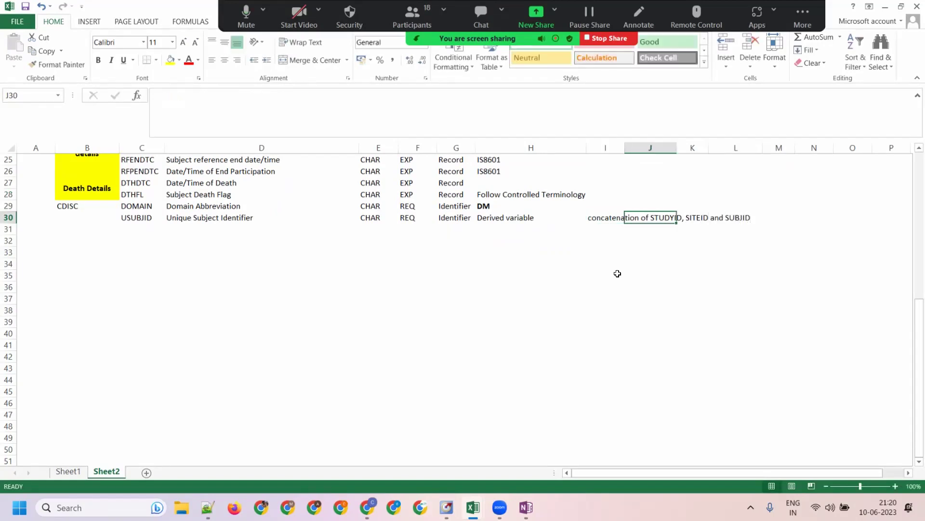
key("Tab")
key("Tab")
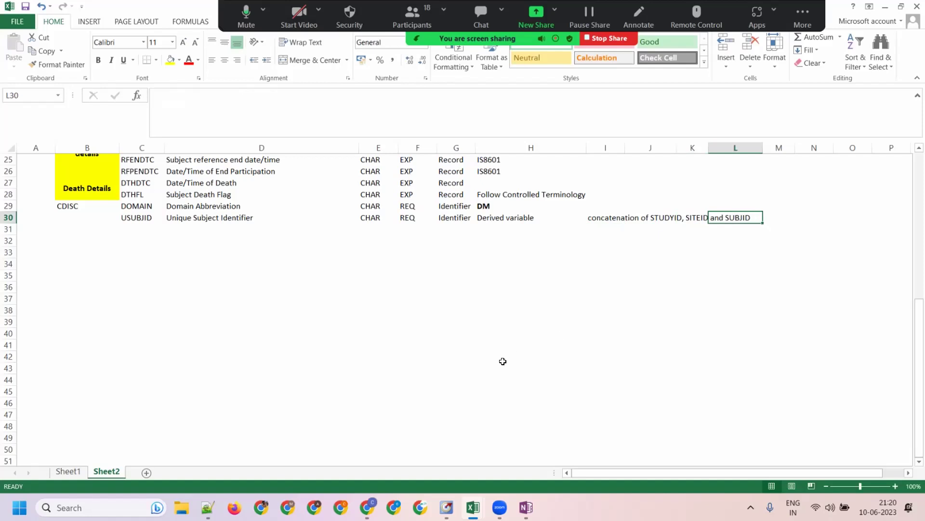
Make the variable name USUBJID in C30 bold.
left_click_drag(597, 215, 746, 215)
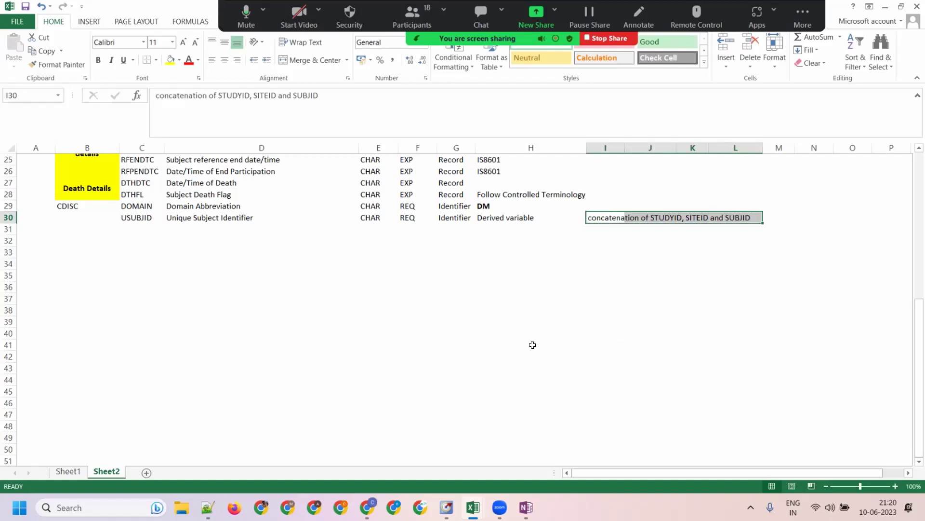
left_click(688, 215)
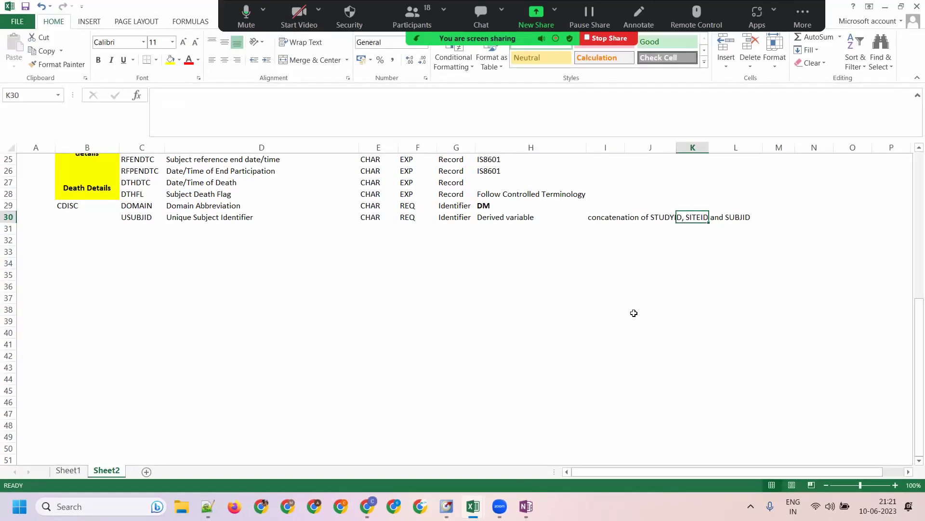
left_click(149, 215)
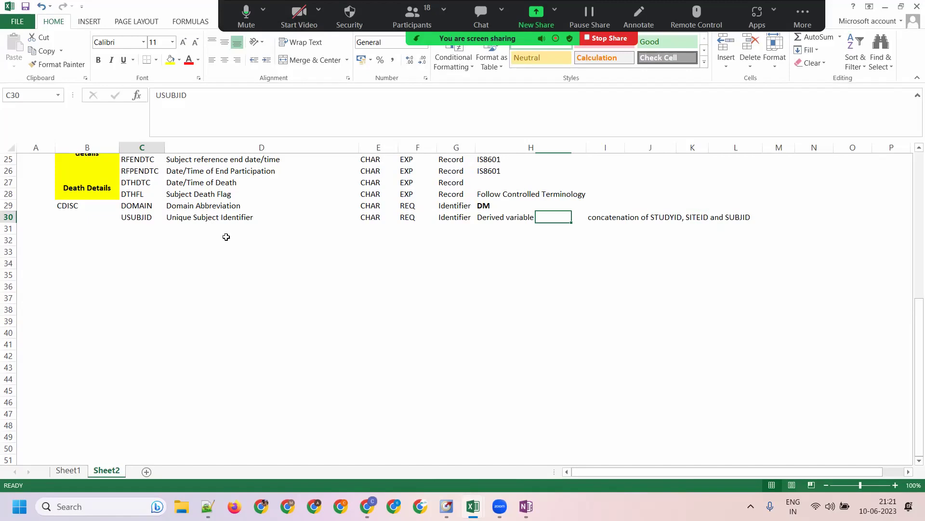
left_click(99, 59)
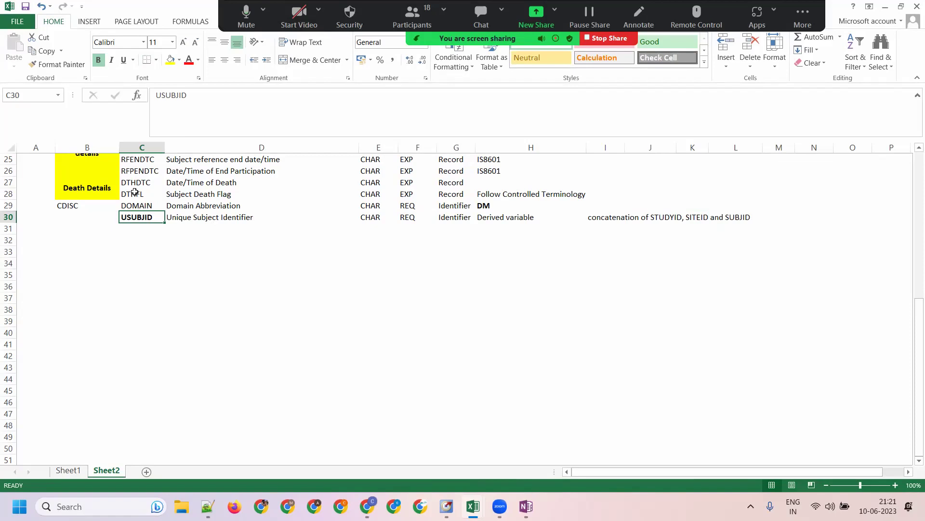
Count the entries in the variable column and review the Subject details variables from SUBJID to ETHNIC.
scroll(133, 190, "up", 8)
left_click(142, 147)
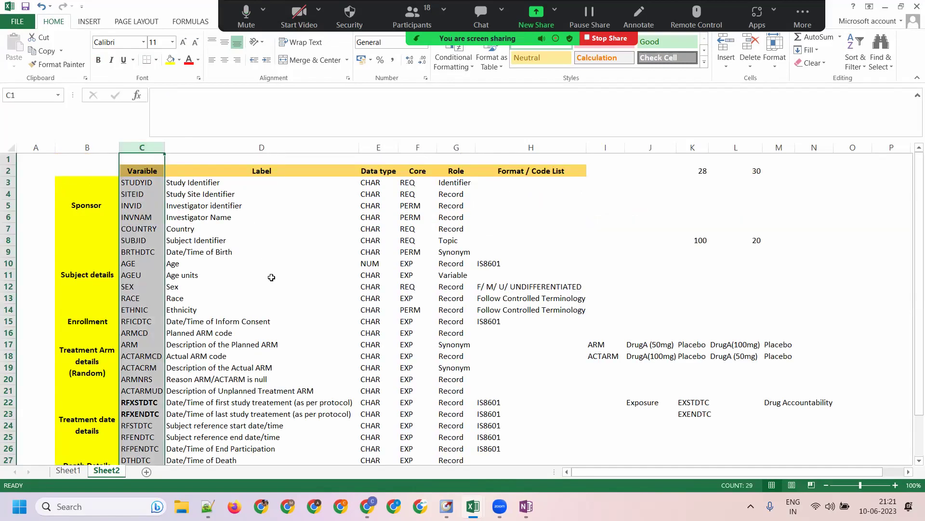
scroll(202, 289, "down", 6)
left_click(141, 299)
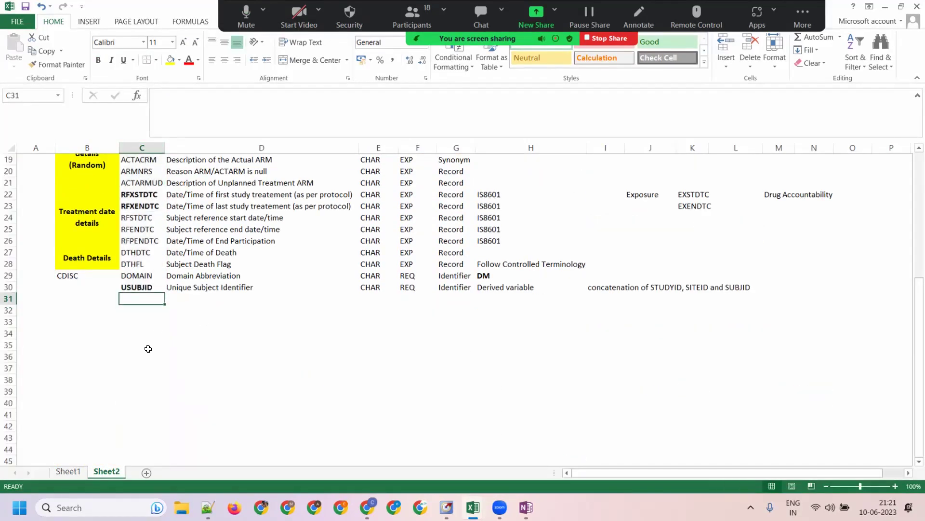
scroll(213, 318, "up", 5)
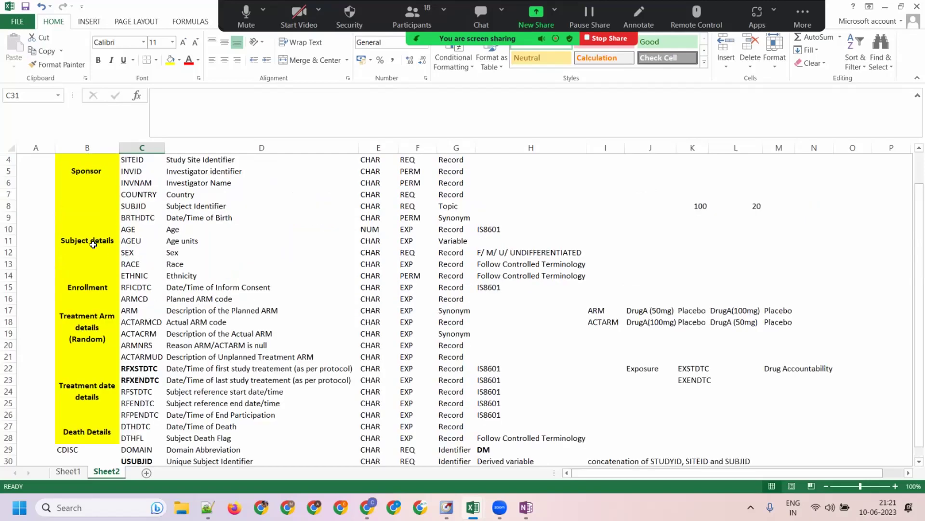
left_click_drag(83, 200, 94, 255)
left_click_drag(136, 210, 134, 276)
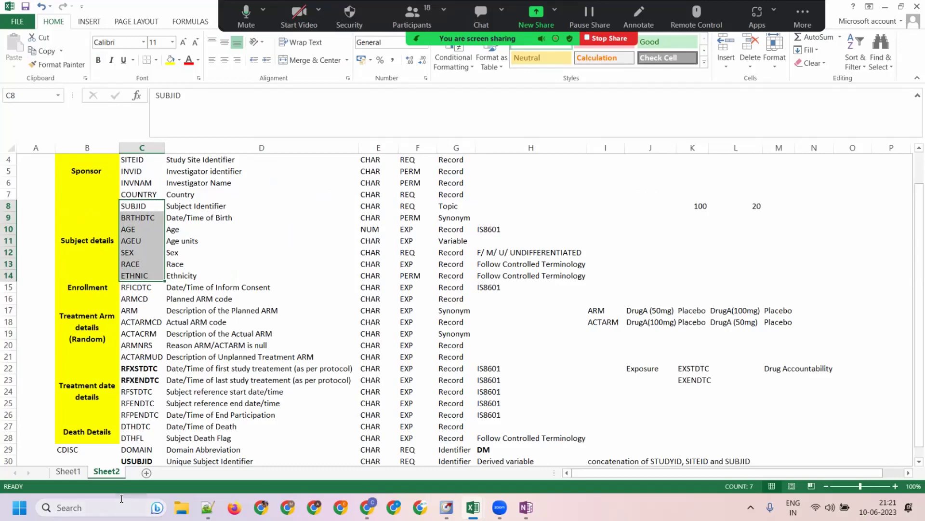
scroll(440, 296, "down", 10)
left_click(549, 288)
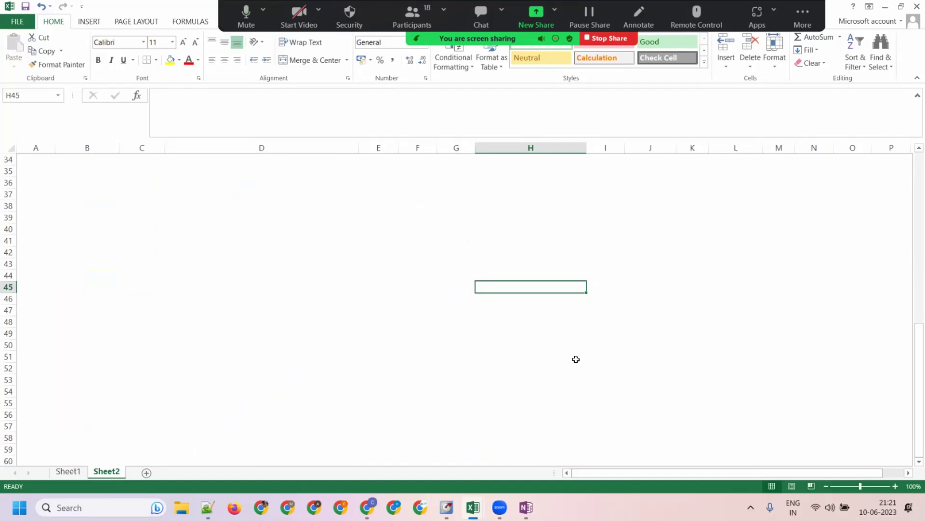
Enter the example date range "01Jun - 10Jun" in cell H45.
type("01Jun")
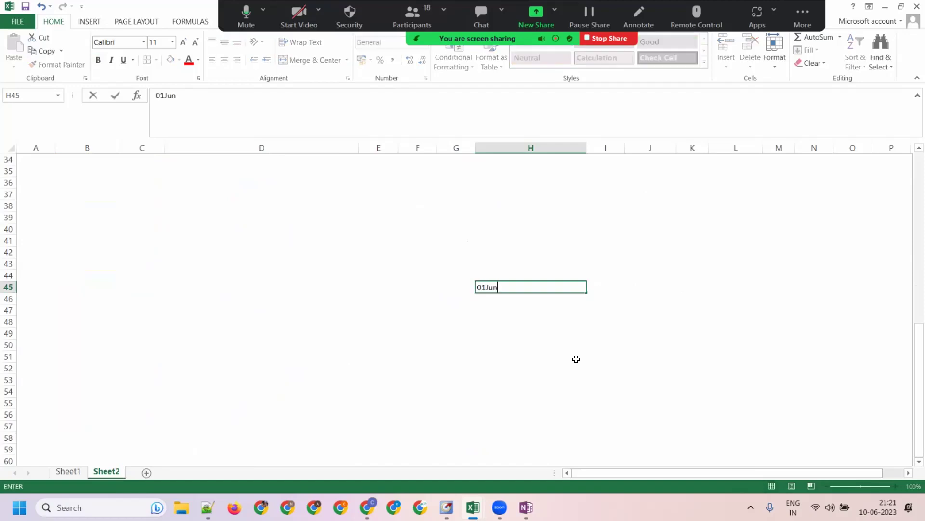
type(" - 10Jun")
key("BackSpace")
key("BackSpace")
type("un")
key("Tab")
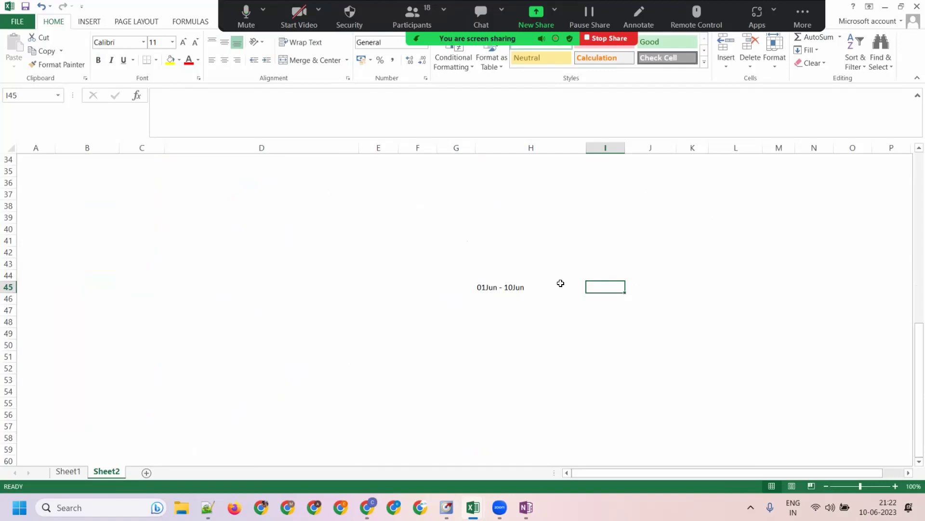
Clear the example date range from H44:H52.
left_click(496, 288)
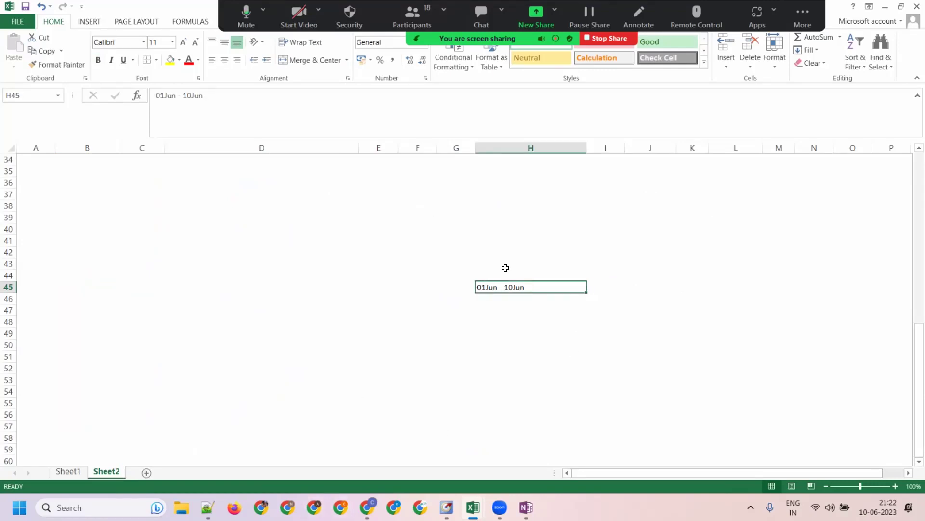
left_click(524, 303)
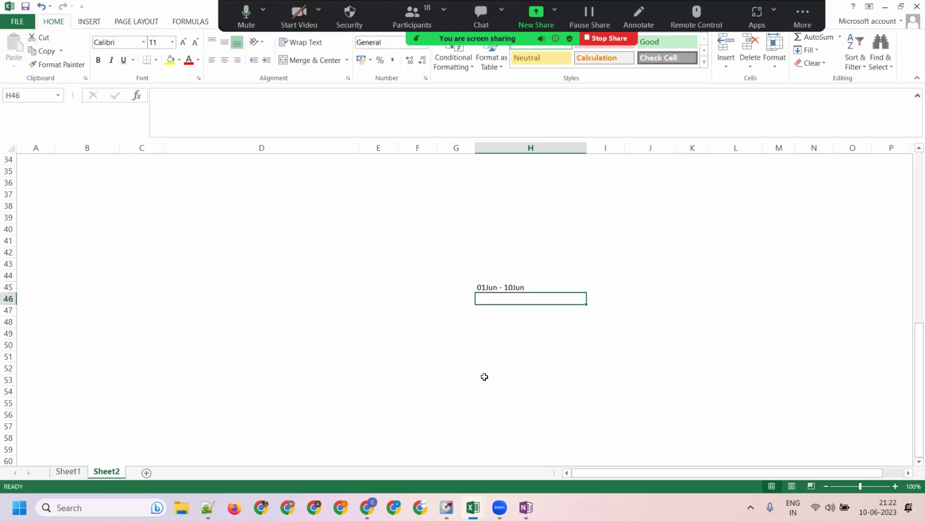
left_click(487, 288)
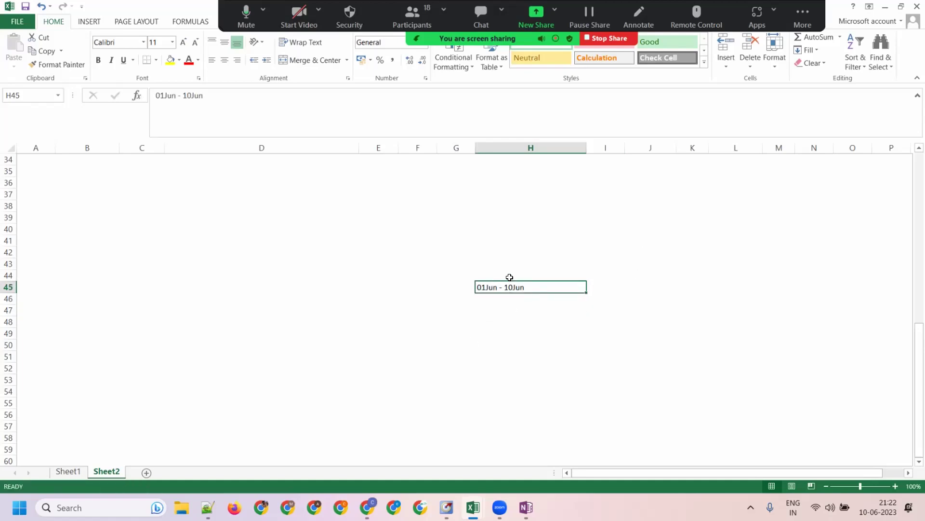
left_click_drag(500, 270, 512, 362)
key("Delete")
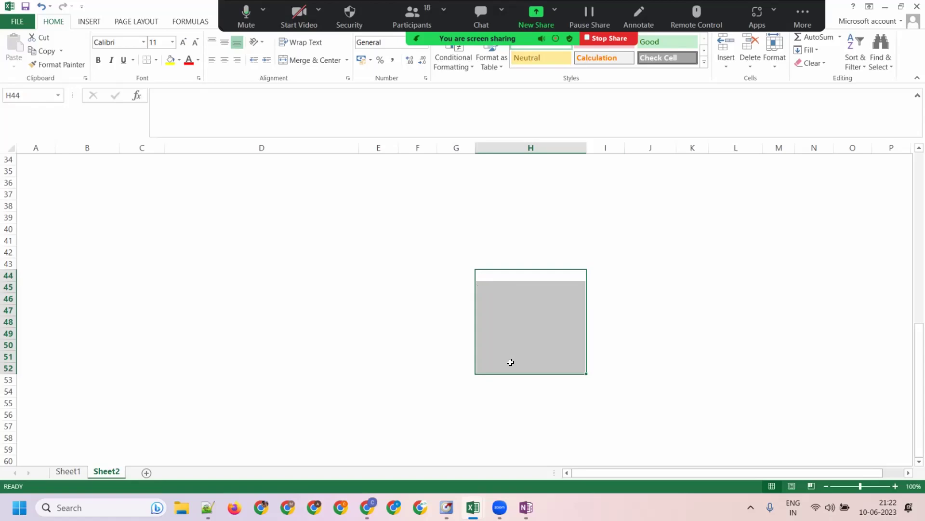
Add the variable DMDTC in C31 with the label "Date/time of Collection" in D31.
left_click(109, 320)
scroll(104, 325, "up", 6)
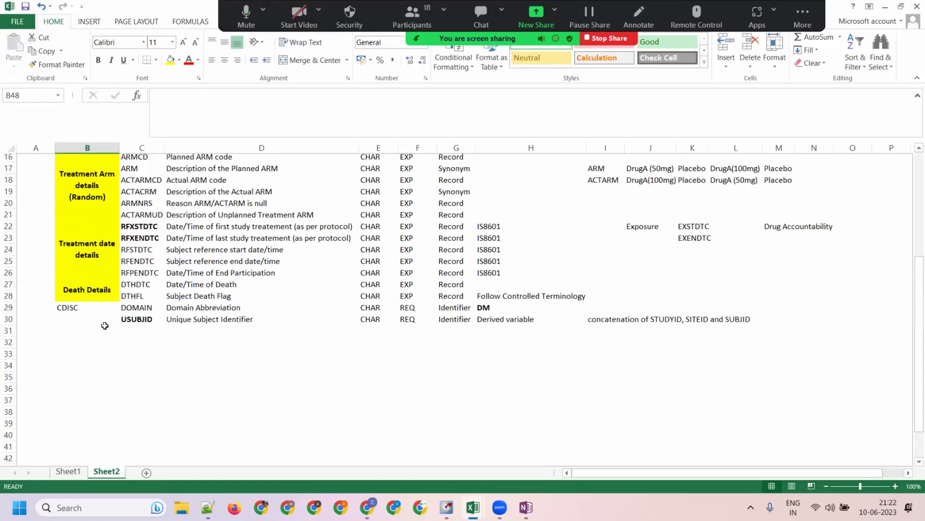
left_click(127, 333)
type("DMDTC")
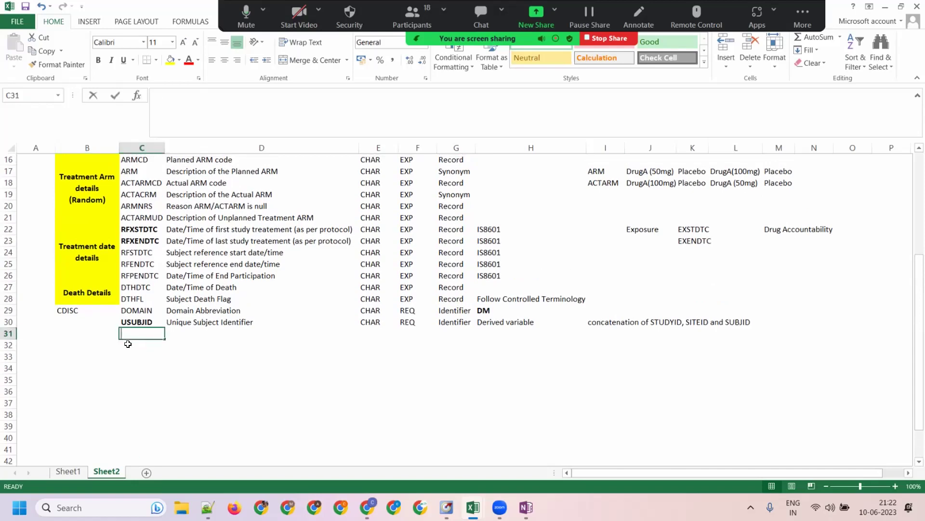
key("Tab")
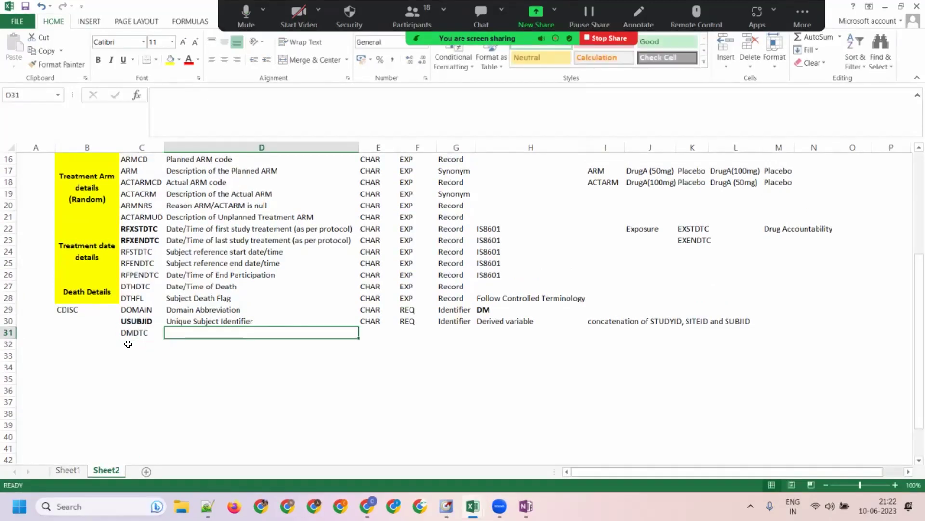
type("Date/ti")
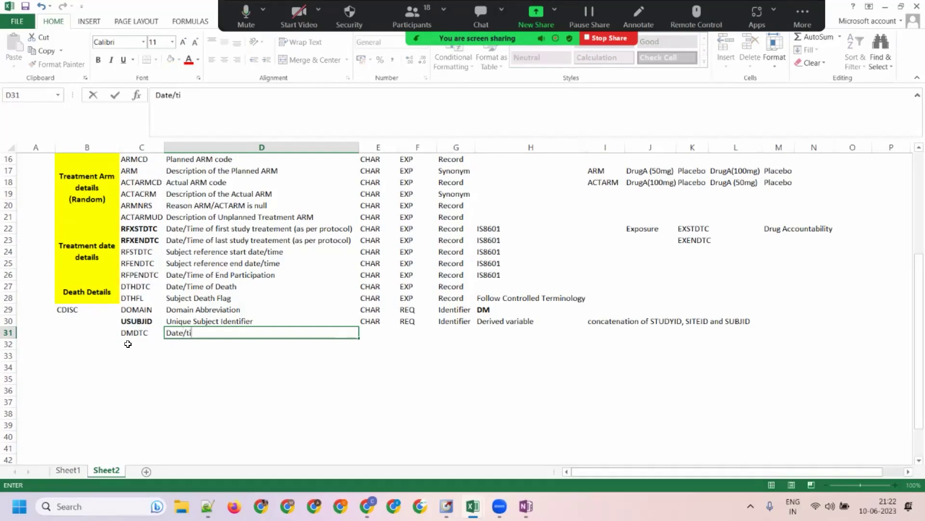
type("me of Collection")
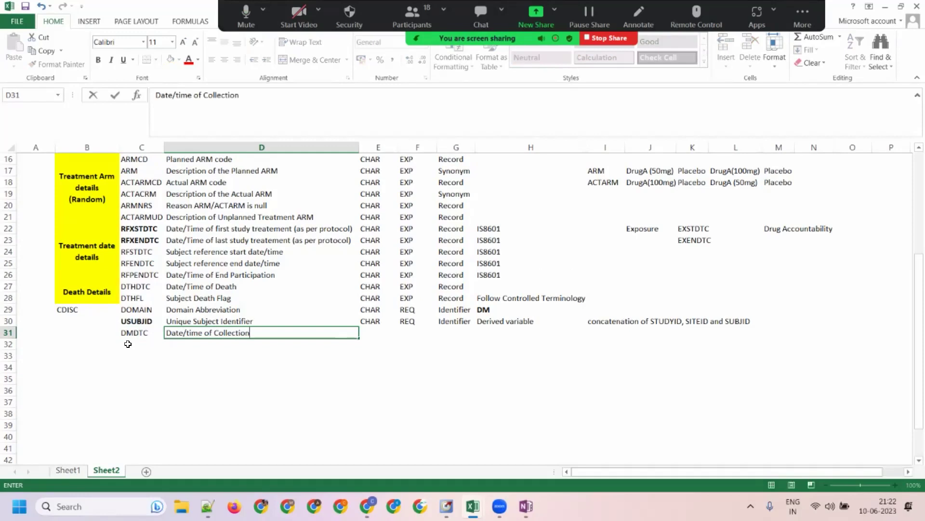
Set the DMDTC type to CHAR in E31 and its role to Timing in G31.
key("Tab")
type("CHAR")
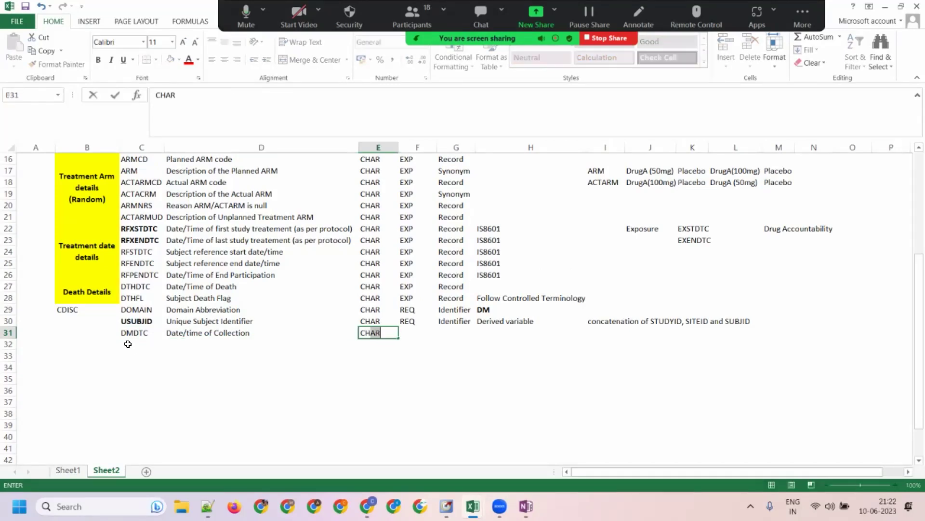
key("Tab")
key("Tab")
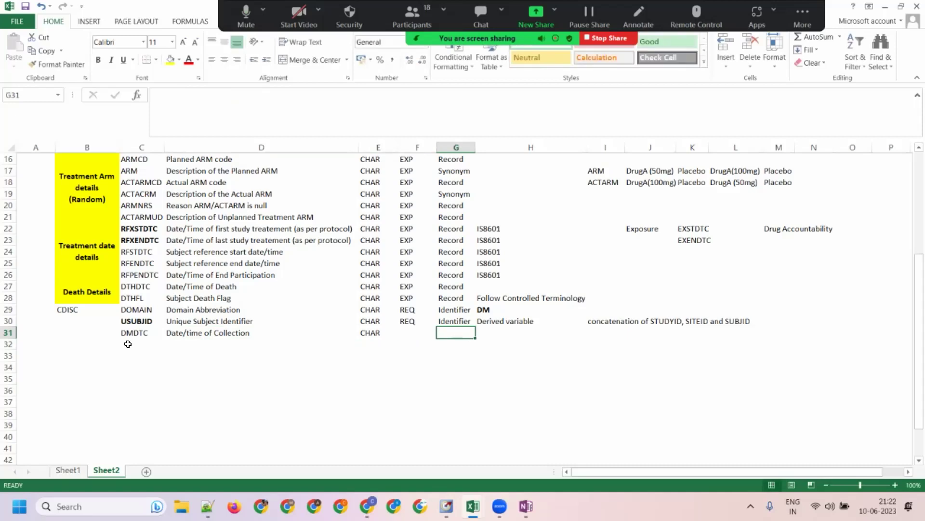
type("Timi")
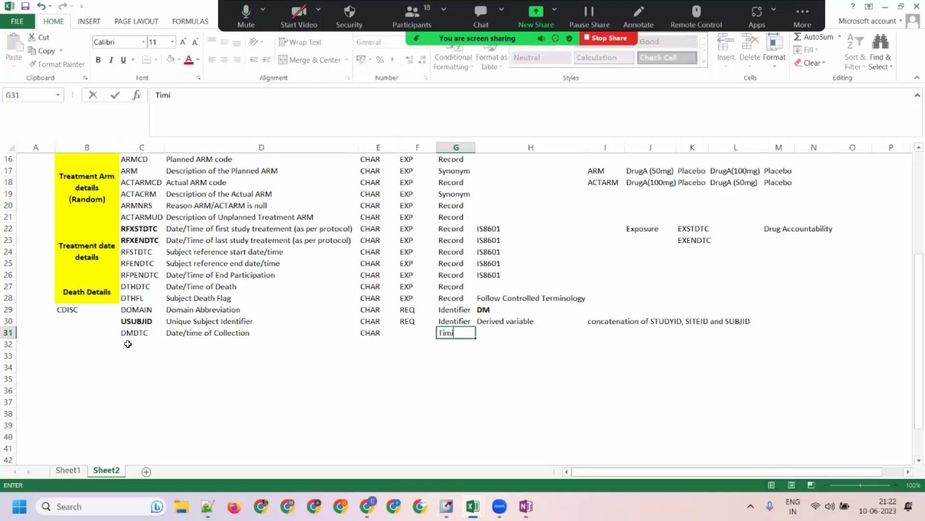
type("ng")
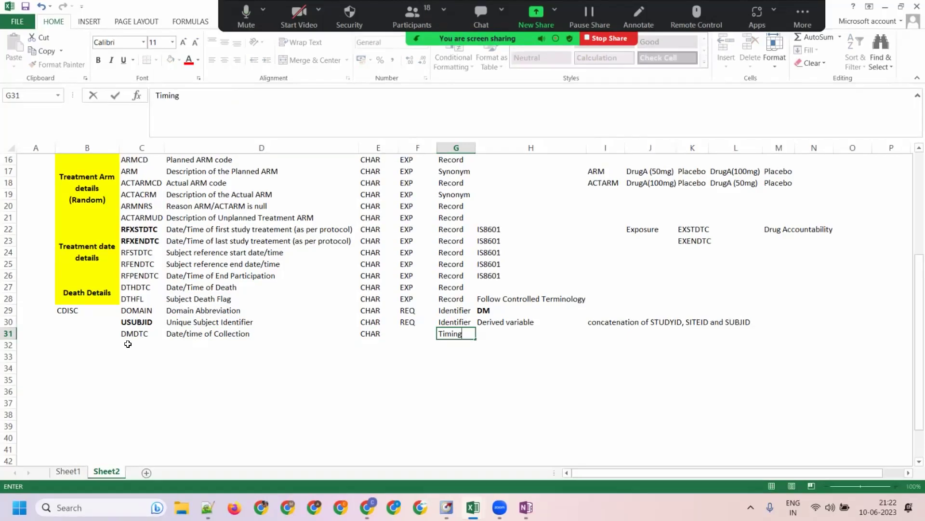
key("shift+Tab")
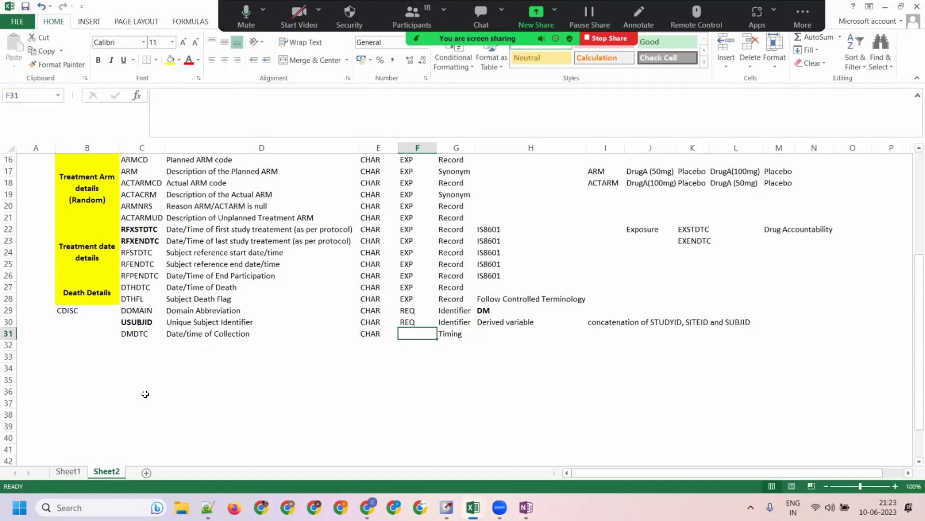
Enter PERM as the core value of DMDTC in F31.
scroll(591, 343, "down", 12)
scroll(580, 360, "up", 9)
left_click(511, 294)
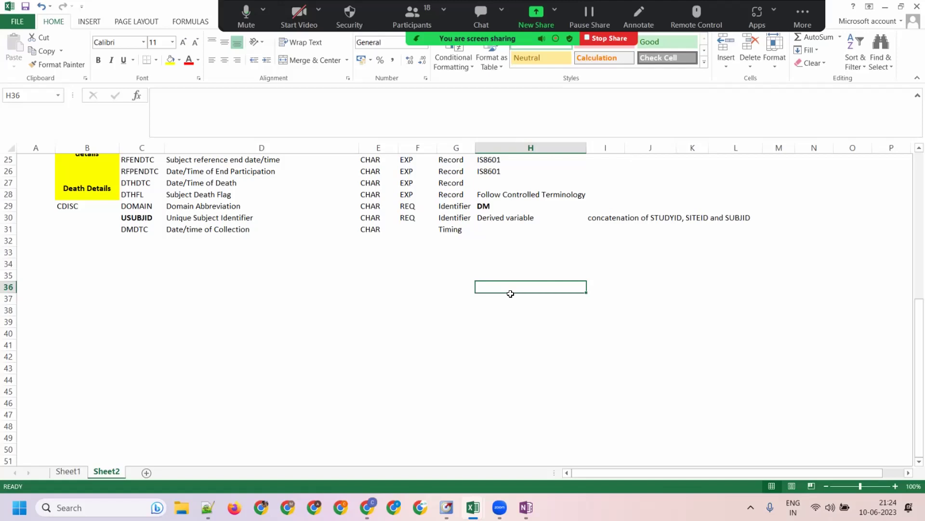
left_click(406, 231)
type("PERM")
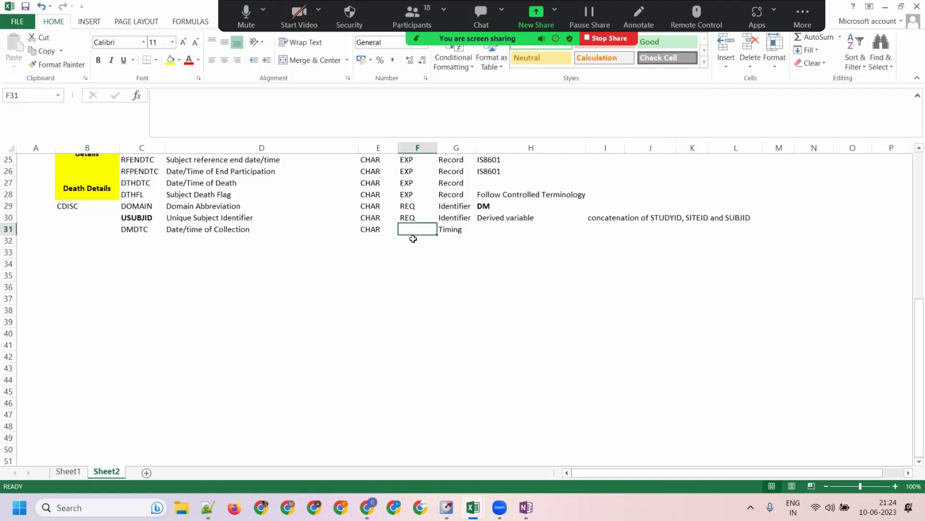
type("RM")
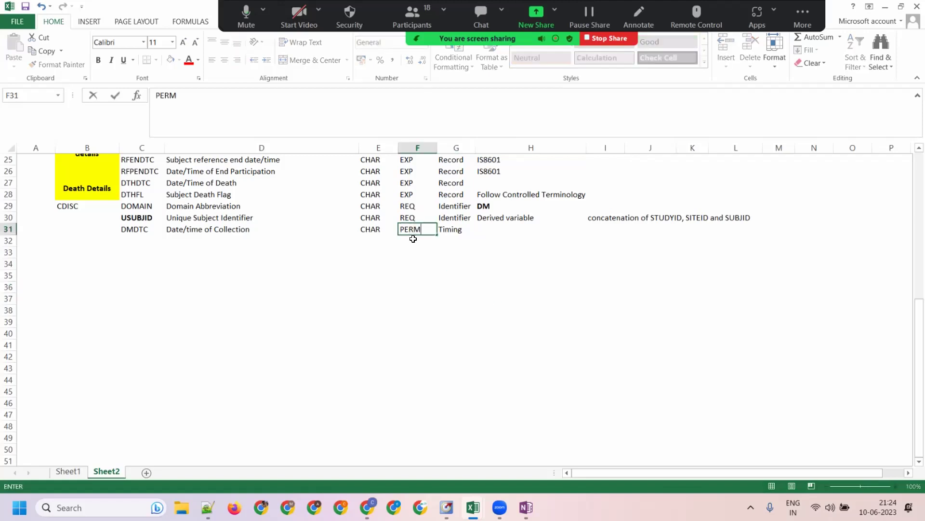
key("Tab")
key("Tab")
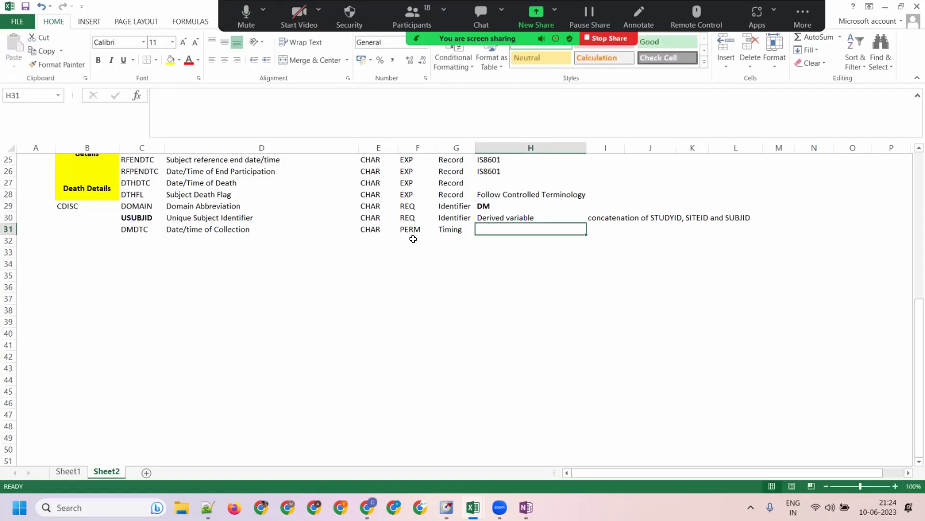
Add the variable DMDY in C32 with the label "Study day of collection" in D32.
scroll(327, 300, "down", 1)
scroll(328, 288, "up", 3)
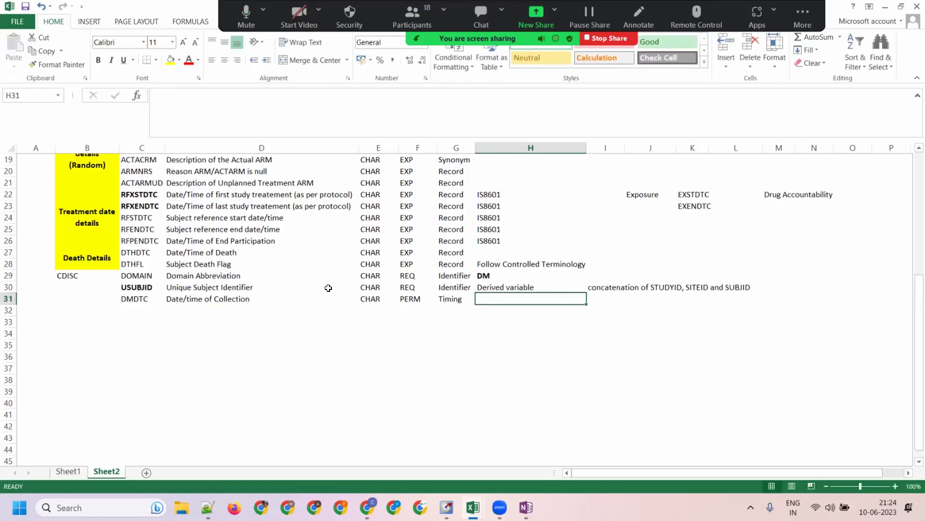
scroll(328, 287, "up", 1)
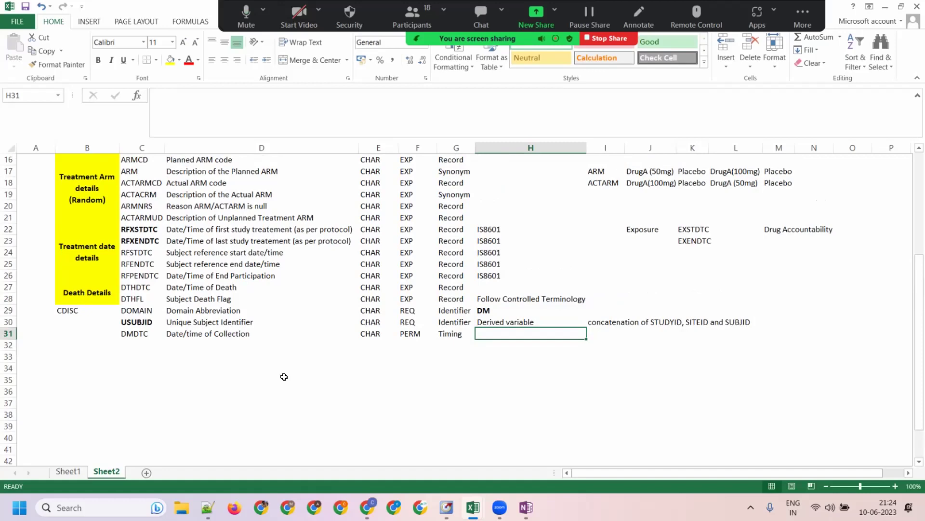
left_click_drag(150, 307, 151, 322)
left_click(162, 345)
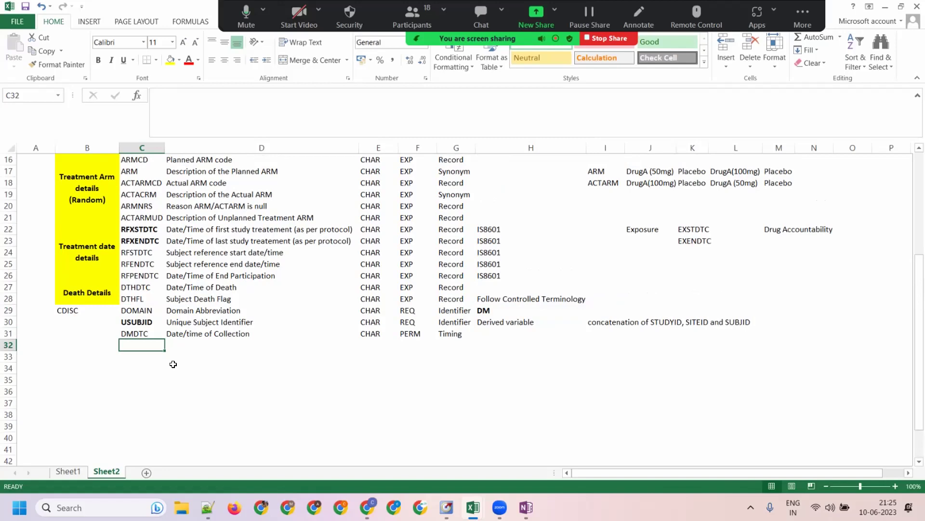
type("DMDY")
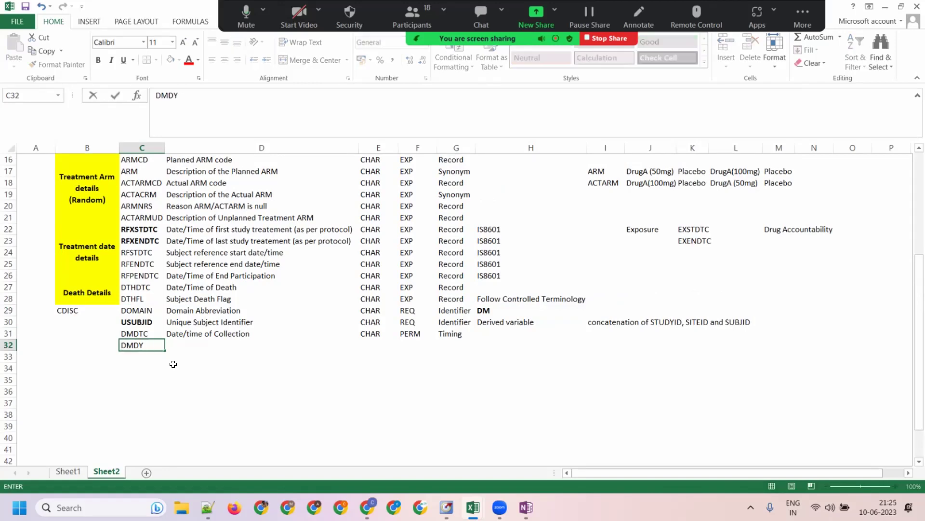
key("Tab")
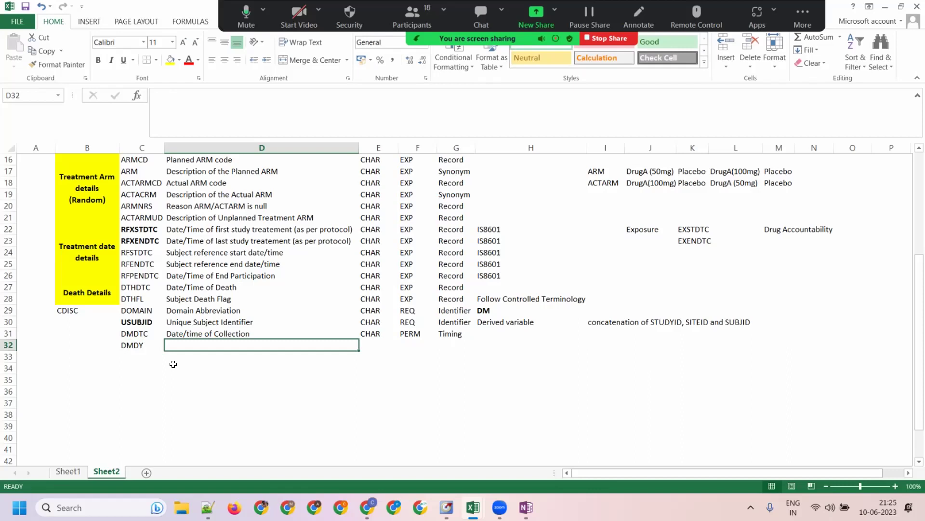
type("Studar")
key("BackSpace")
key("BackSpace")
type("y dat")
key("BackSpace")
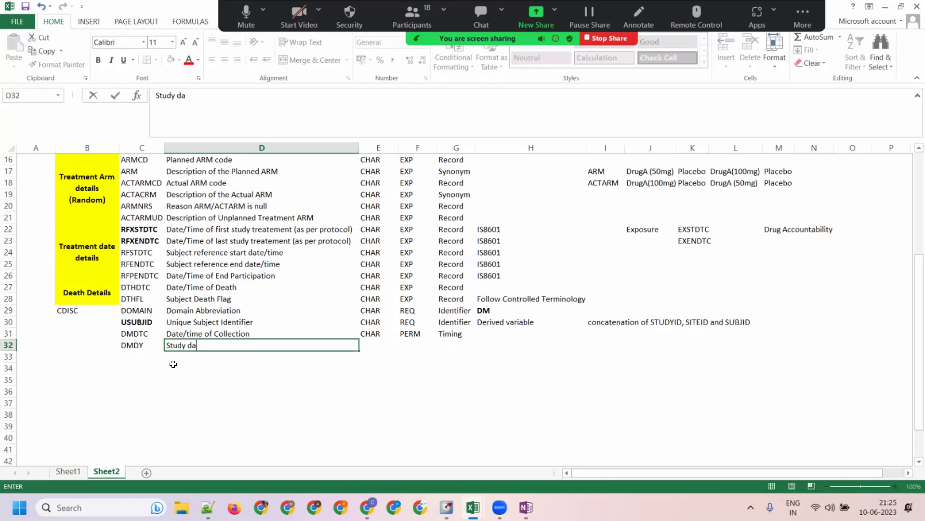
type("y of collection")
key("Tab")
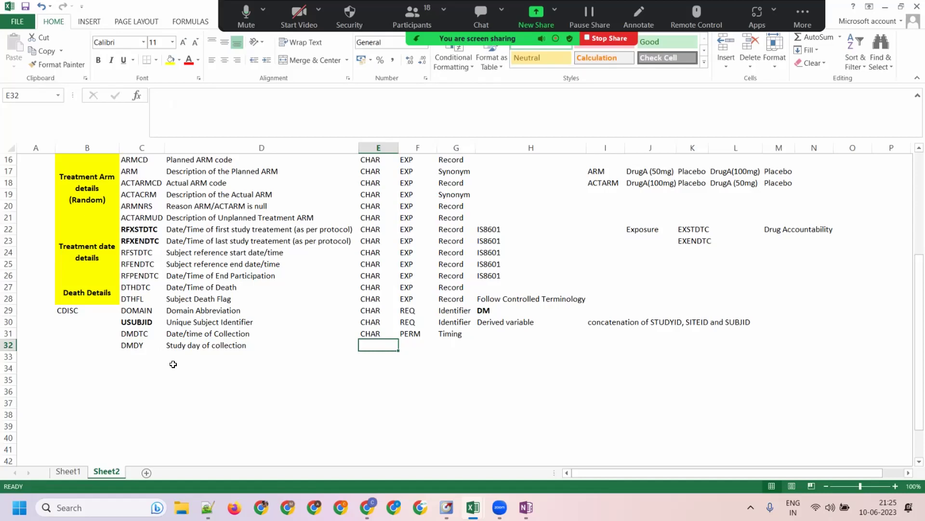
Start a study day example below the table with RFSTDTC in H39 and its date 10Jun2023 in I39.
left_click(192, 380)
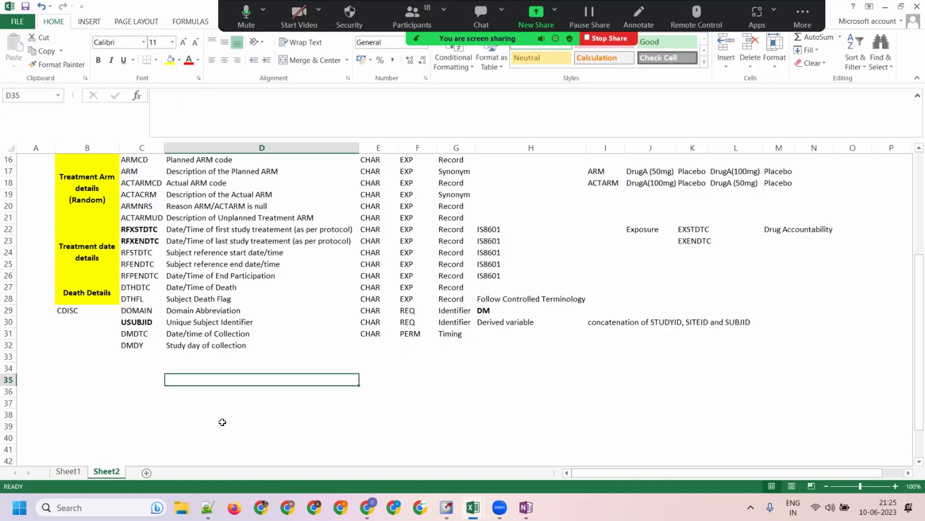
left_click(543, 430)
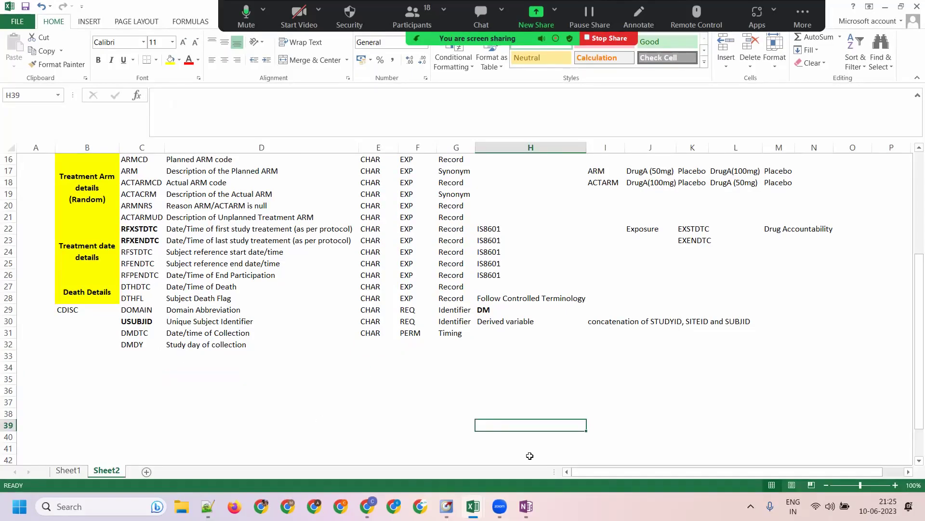
type("RFSTDTC")
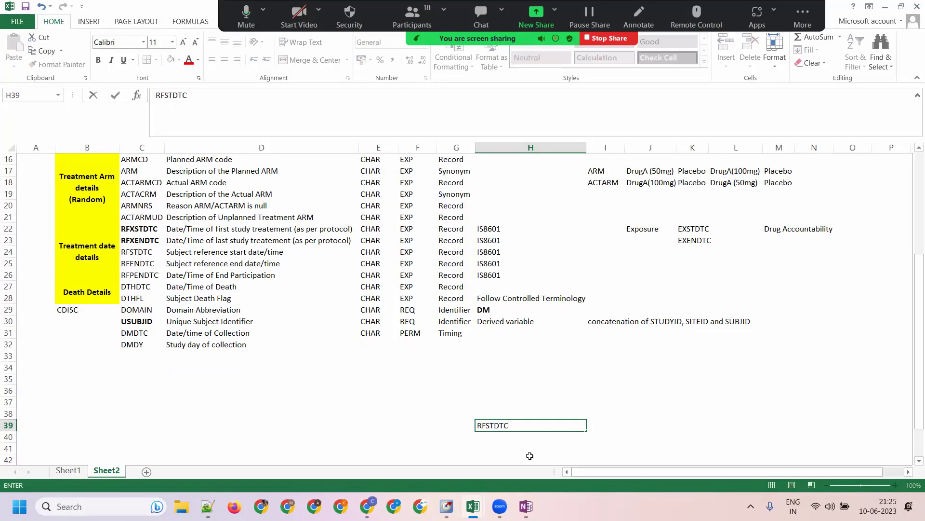
left_click(625, 429)
left_click(568, 429)
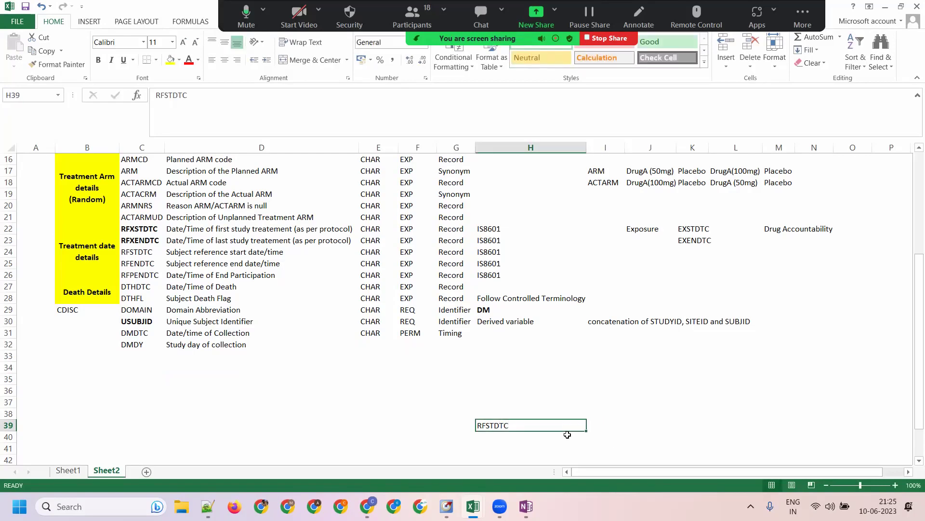
left_click(597, 427)
type("10")
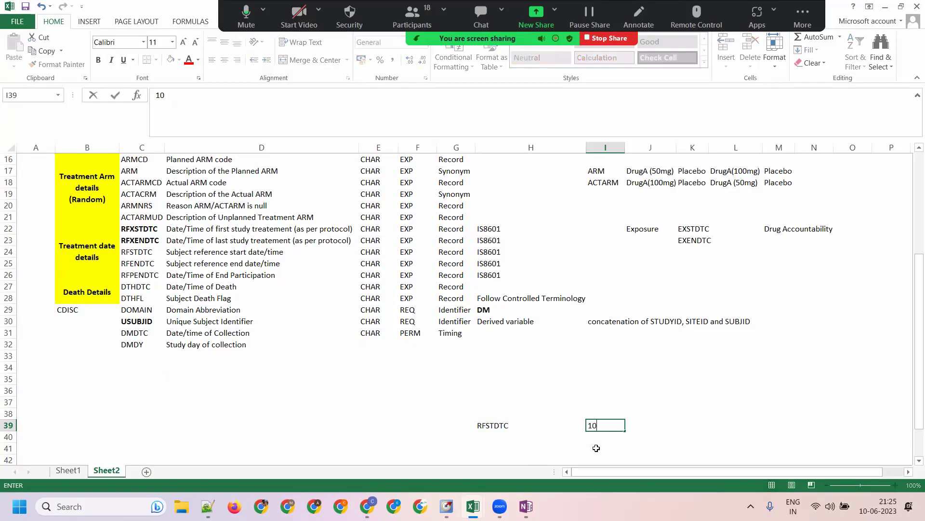
type("Jun2023")
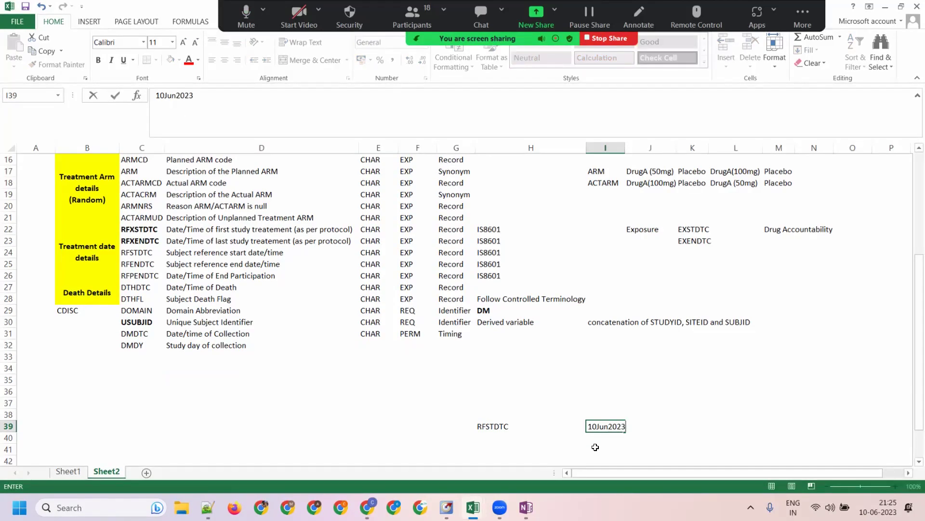
key("Tab")
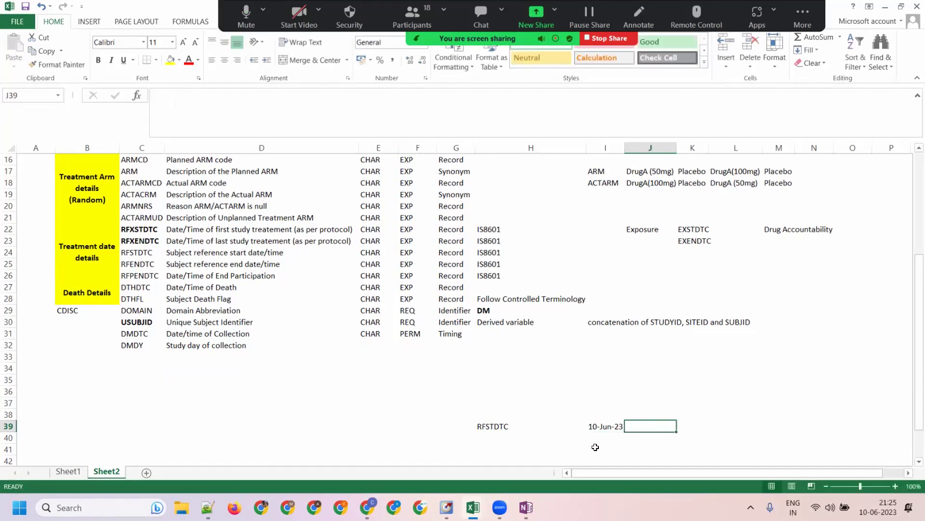
left_click(605, 426)
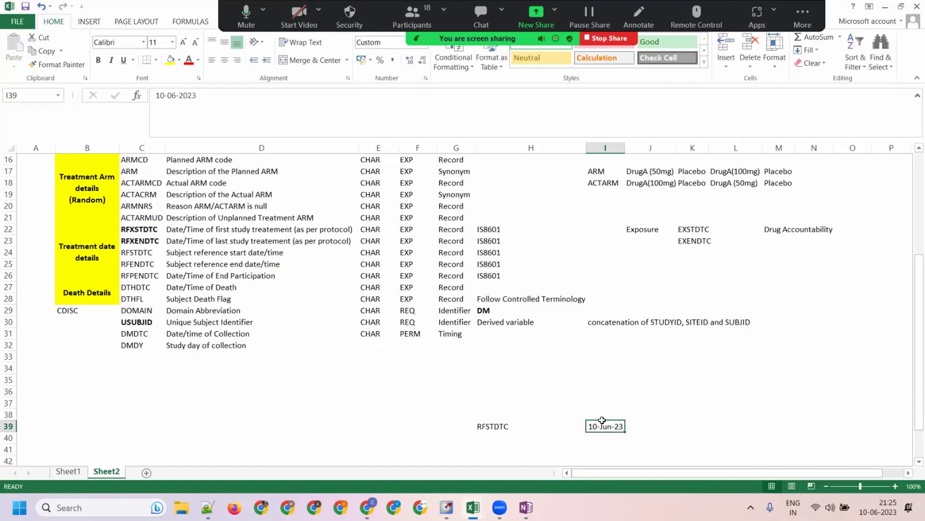
Enter the date range 01Jun-8Jun in G36 above the RFSTDTC example.
left_click(178, 336)
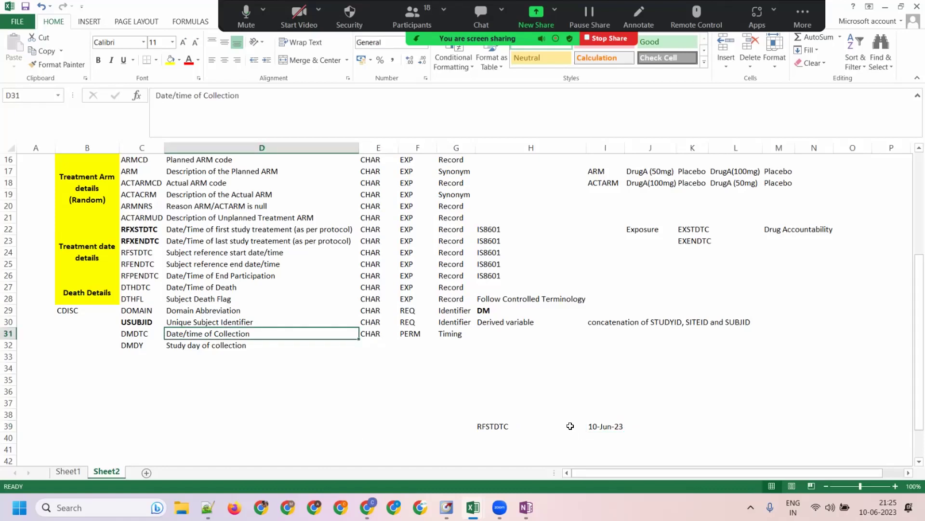
left_click(609, 436)
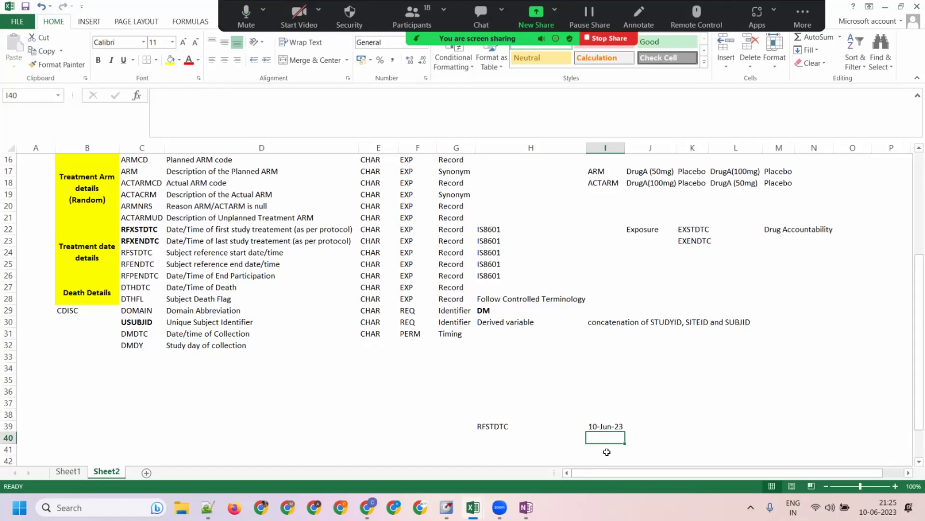
left_click_drag(573, 424, 308, 418)
left_click(460, 392)
type("01")
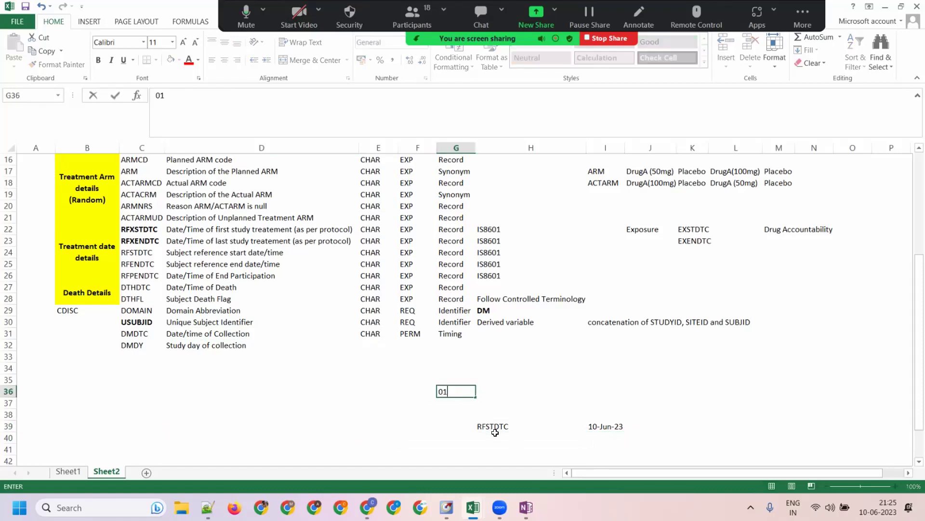
type("Jun-8Jun")
key("Tab")
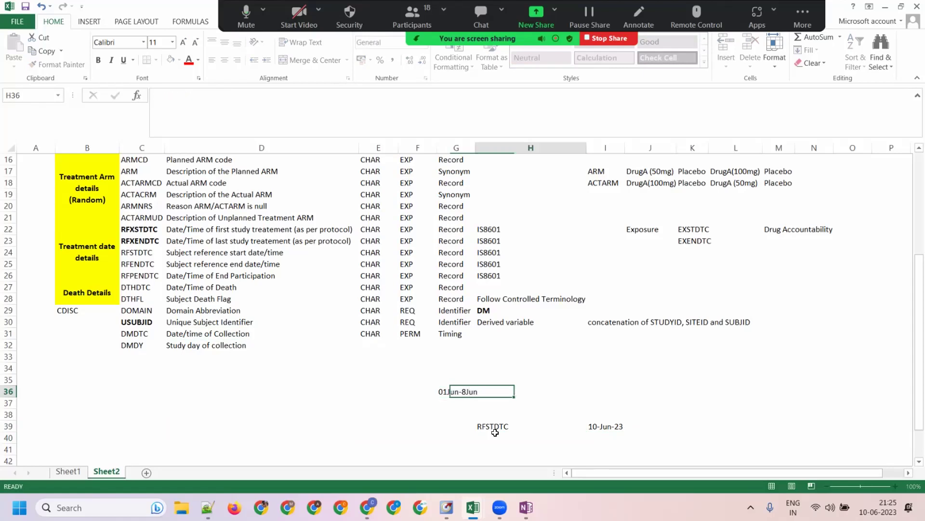
key("Left")
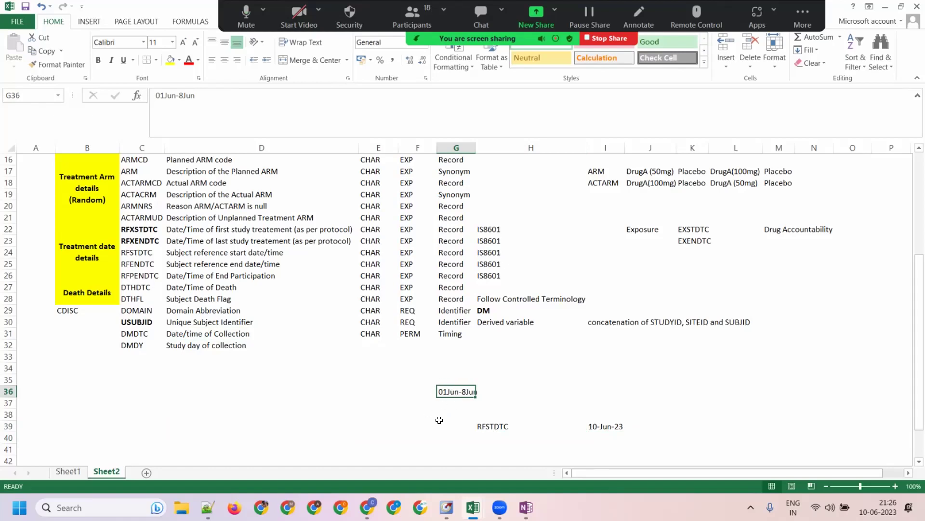
Review the DMDTC and DMDY labels against the date range in G36 and the RFSTDTC date in I39.
scroll(439, 420, "down", 2)
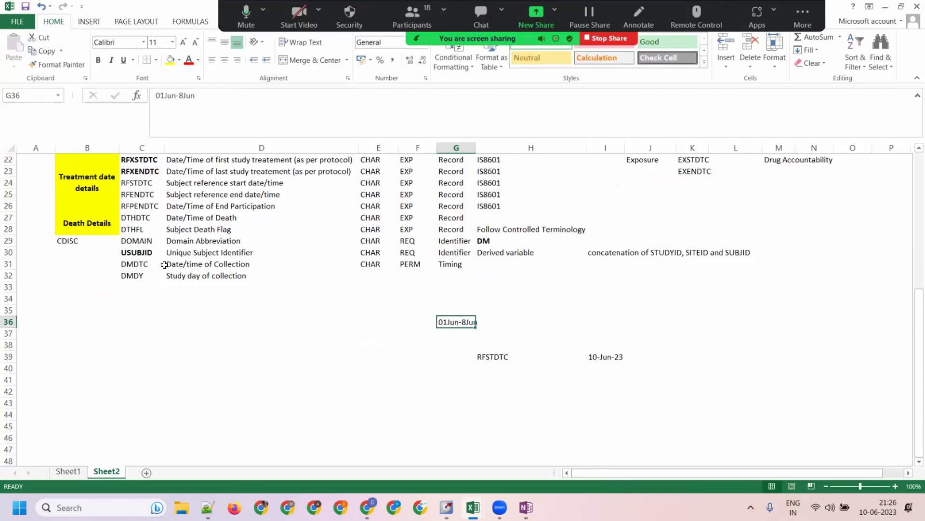
left_click(203, 276)
left_click(233, 263)
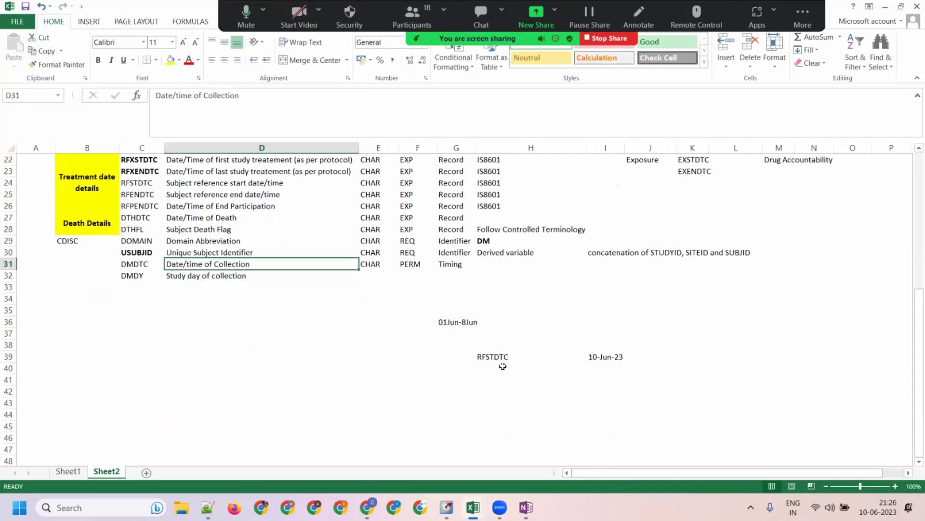
left_click(446, 322)
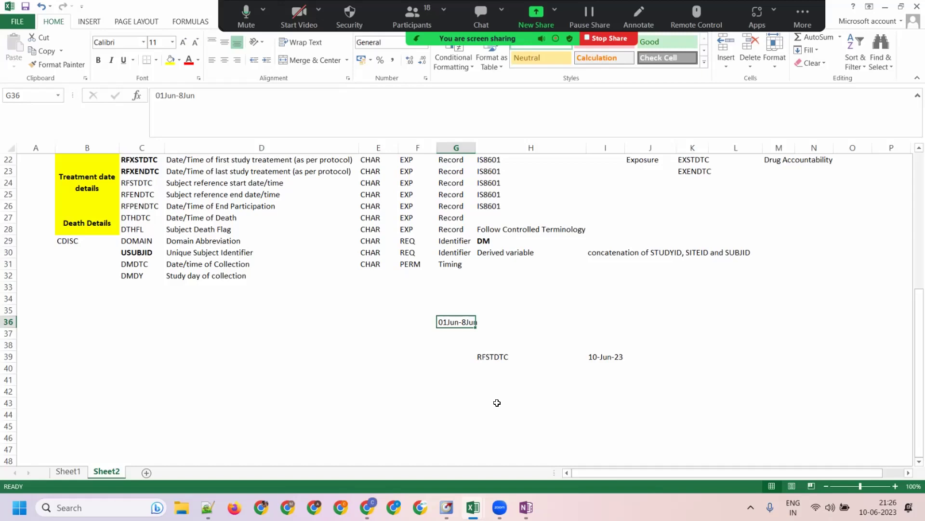
left_click(591, 355)
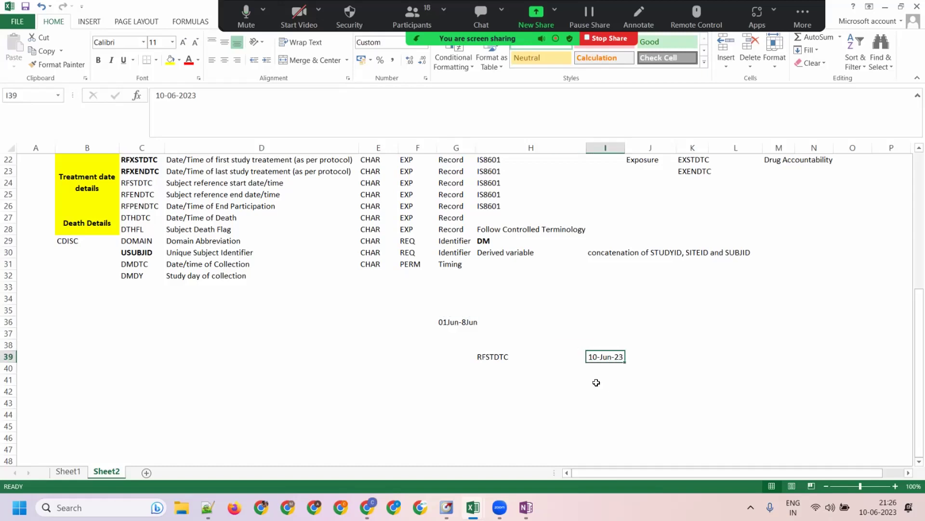
left_click(444, 313)
key("Down")
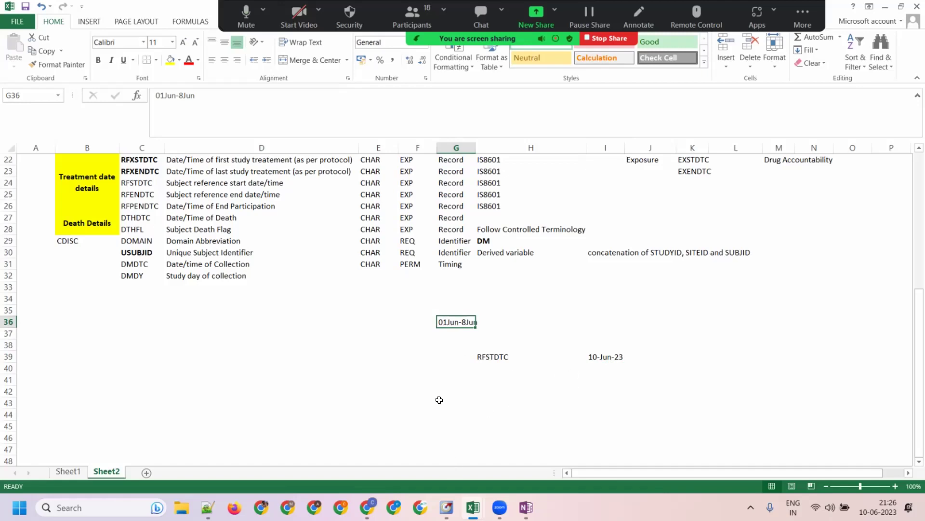
left_click(602, 356)
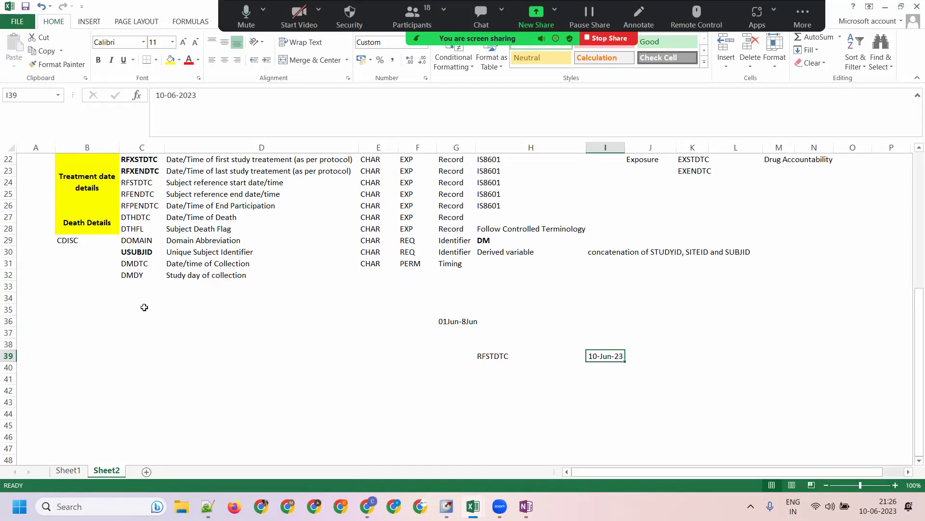
left_click(189, 278)
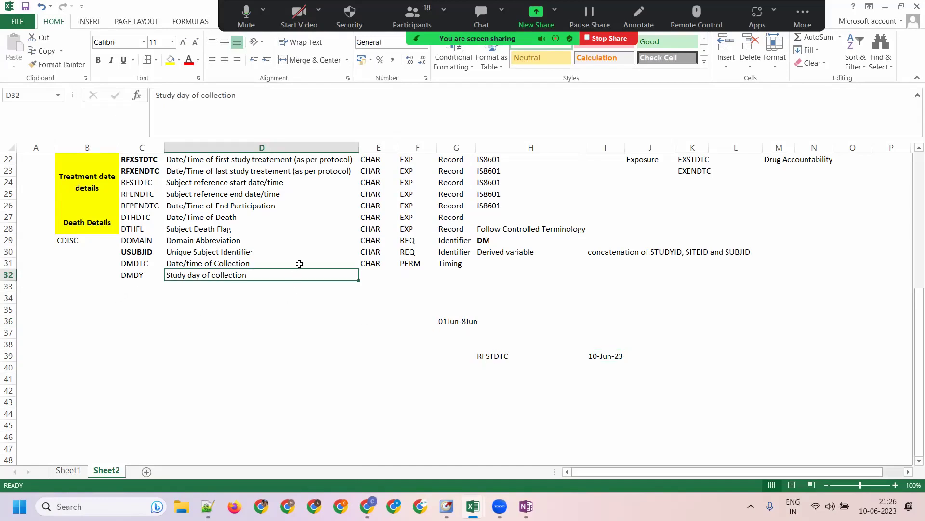
key("Right")
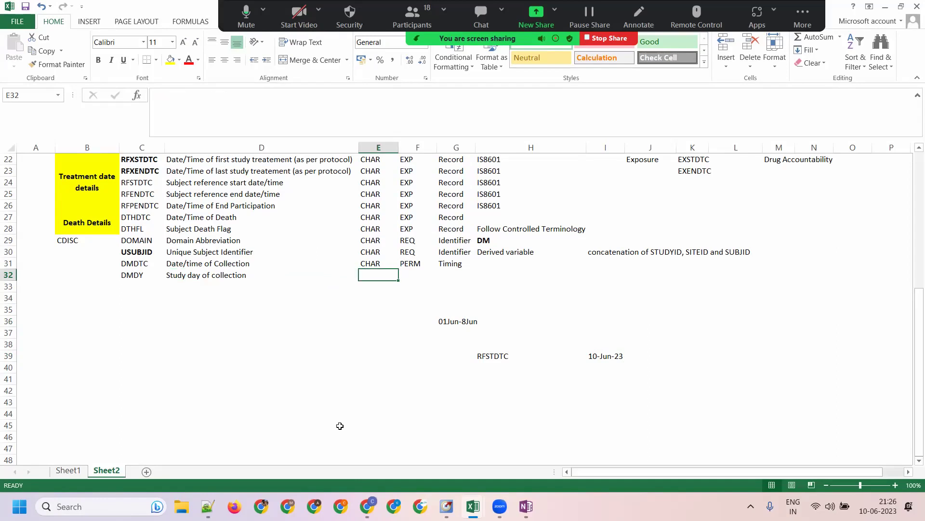
Merge and center the CDISC group label across B29:B32 with wrapped text.
left_click(81, 184)
left_click(76, 223)
left_click_drag(71, 244, 72, 275)
left_click(312, 60)
left_click(313, 43)
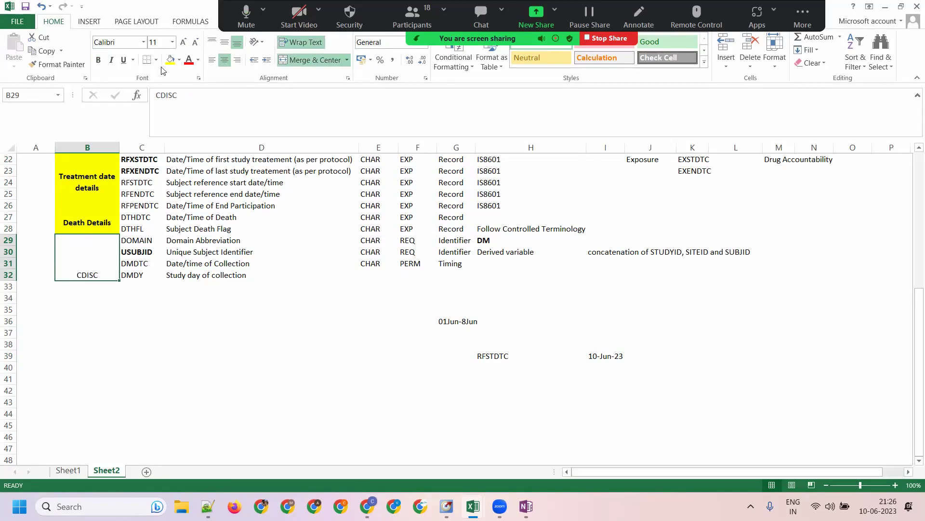
Format the merged CDISC cell with yellow fill, bold text and middle vertical alignment.
left_click(170, 60)
key("ctrl+b")
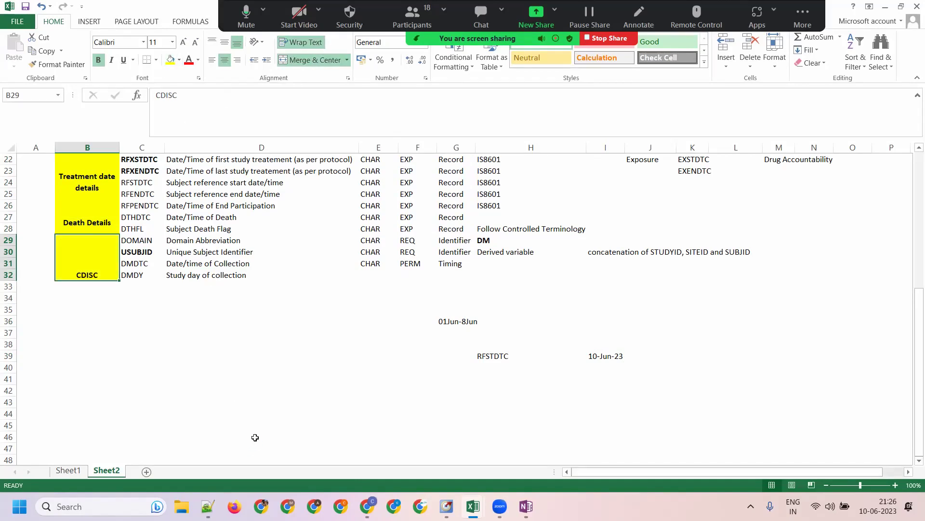
key("alt+h")
key("a")
key("m")
left_click(324, 390)
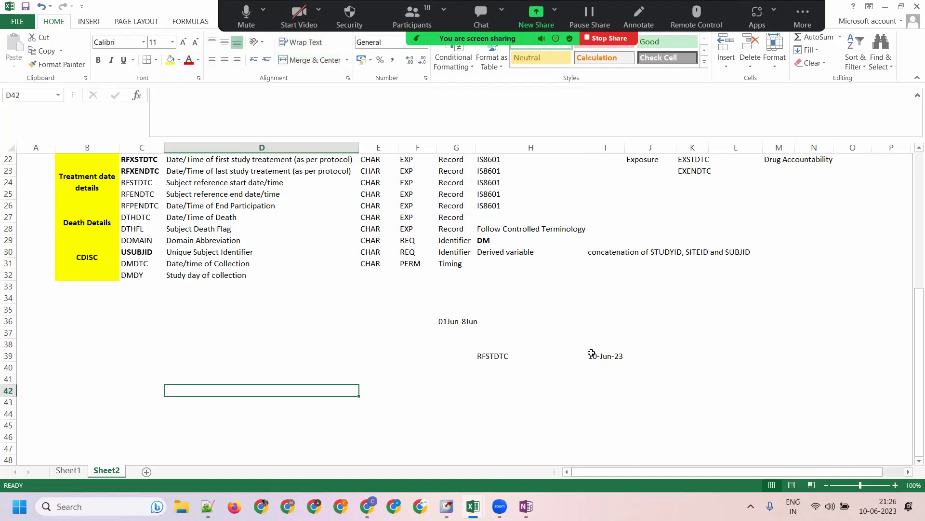
left_click(470, 349)
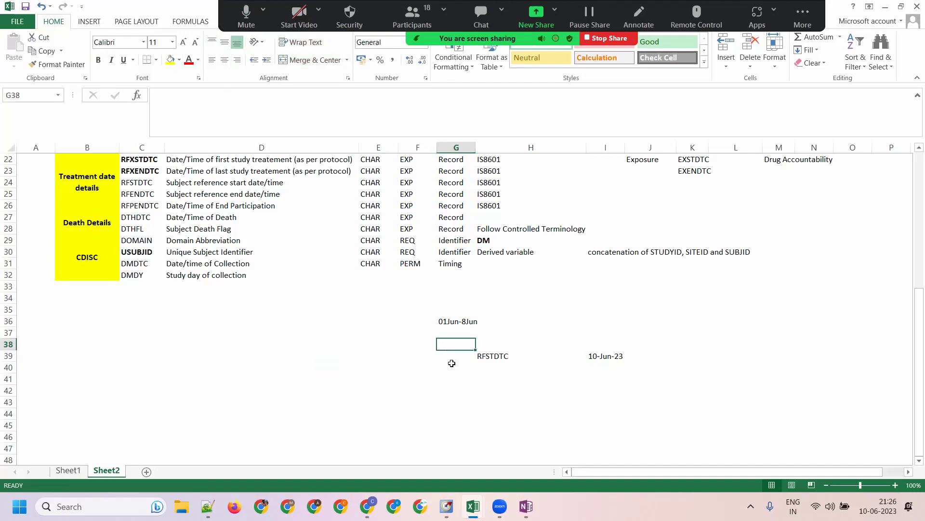
left_click(618, 359)
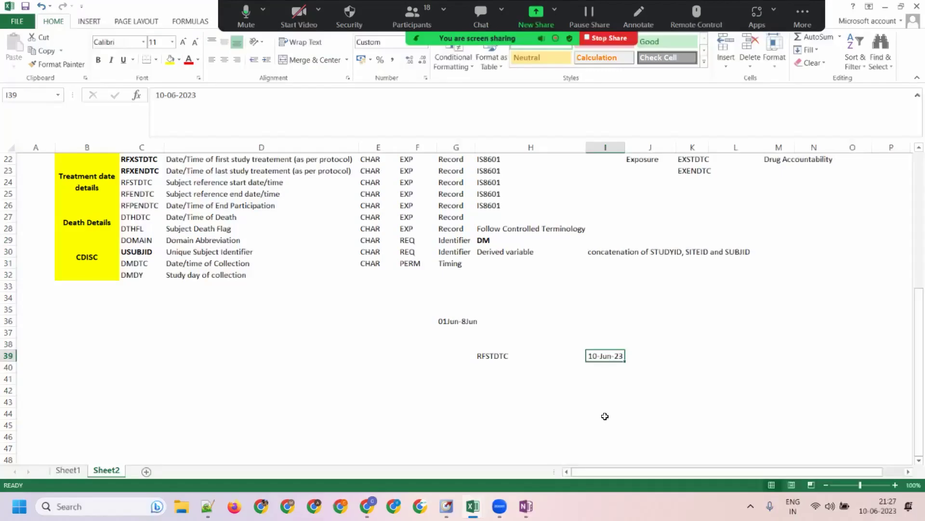
Set the DMDY data type to NUM in E32 and its core value to PERM in F32.
left_click(356, 273)
key("Right")
type("NU")
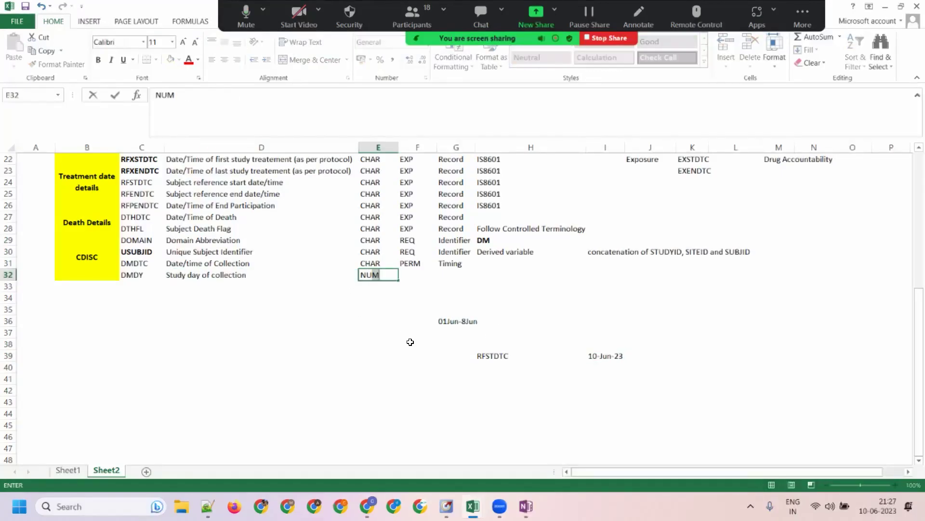
key("Right")
type("P")
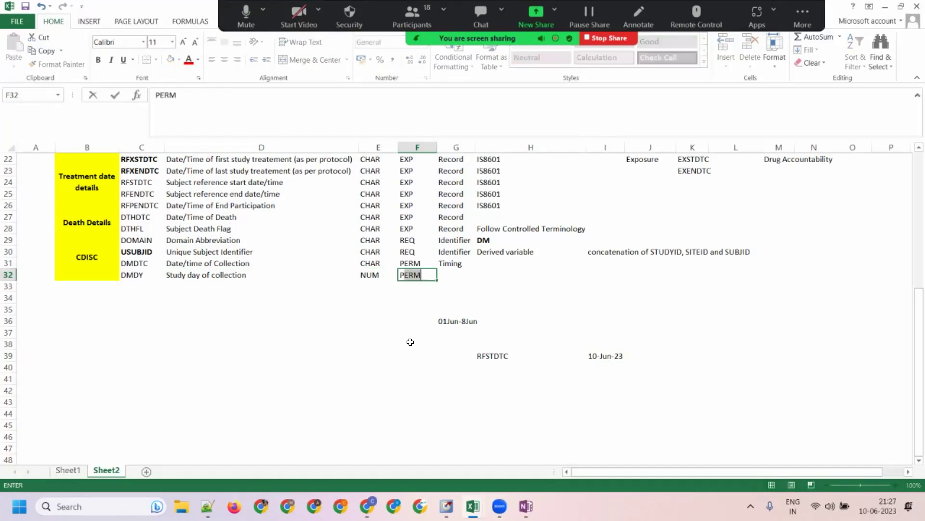
Set the DMDY role to Timing in G32 and enter Derived variable as its format in H32.
key("Right")
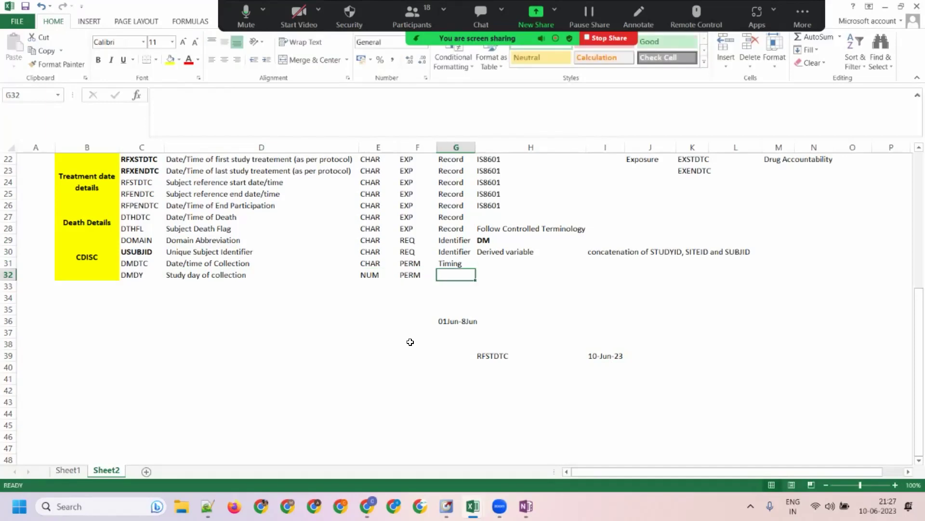
type("Timi")
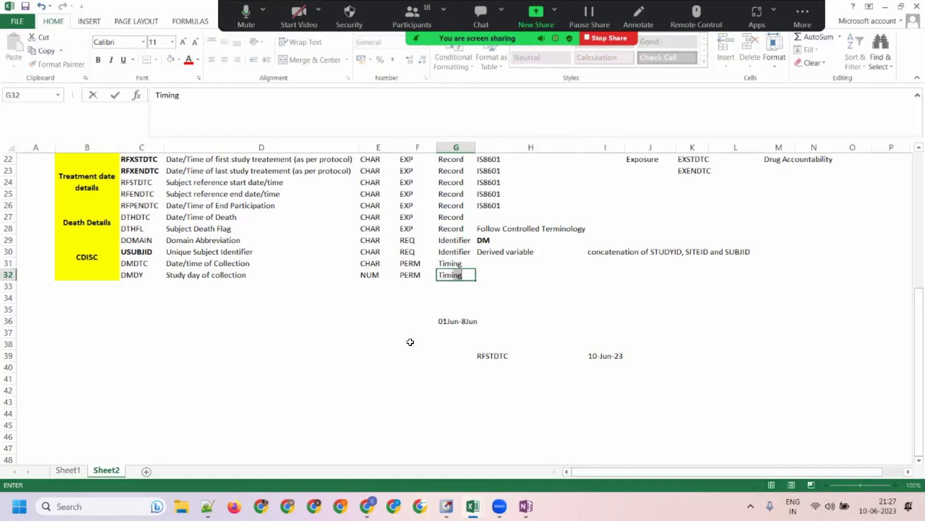
key("Right")
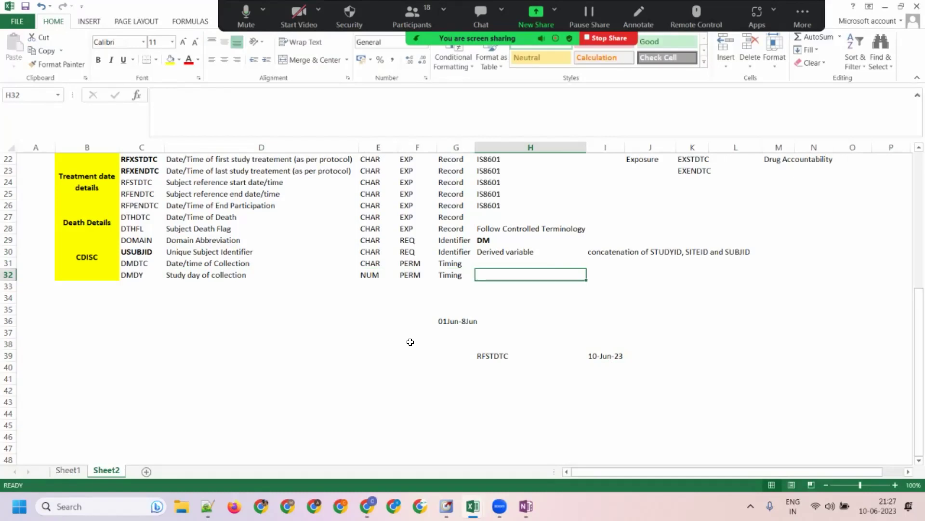
type("De")
key("Right")
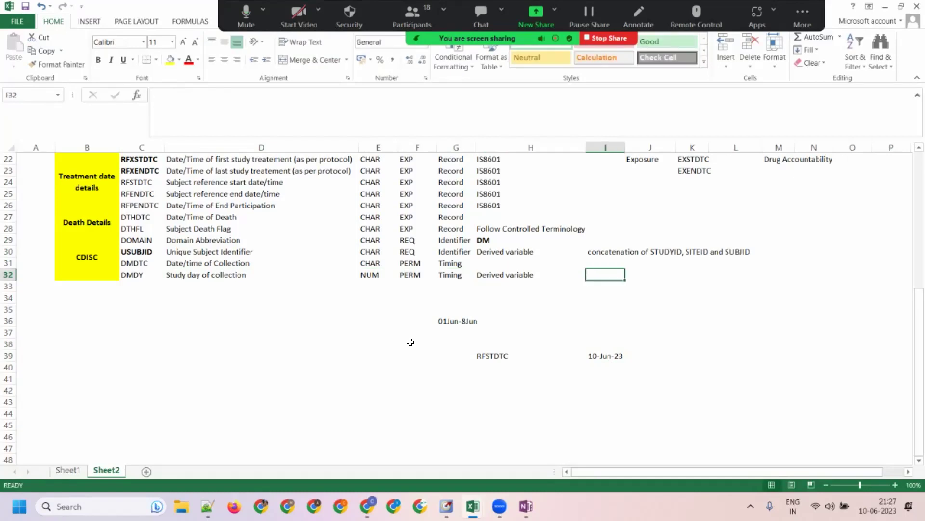
Clear the study day example below the table and delete columns I to N containing the side notes.
left_click_drag(424, 322, 762, 444)
key("Delete")
scroll(761, 435, "up", 3)
scroll(761, 435, "up", 4)
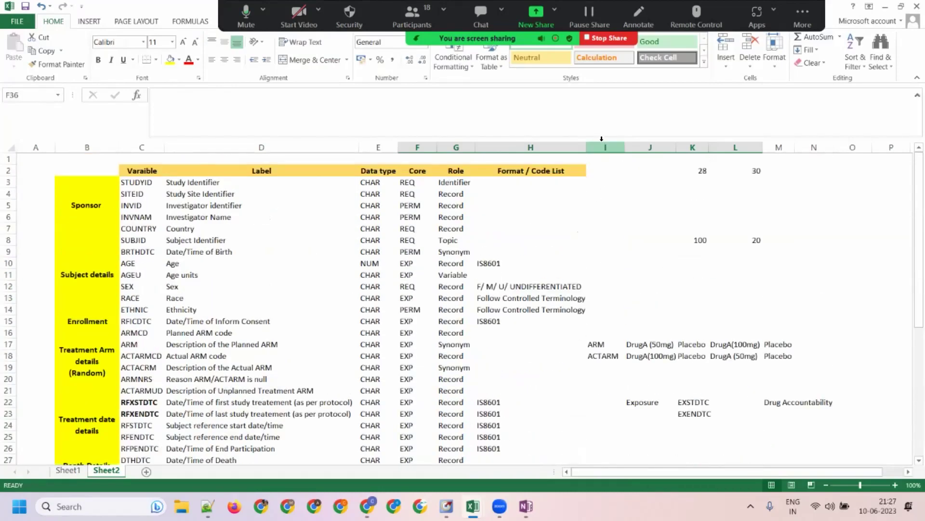
left_click_drag(615, 146, 816, 151)
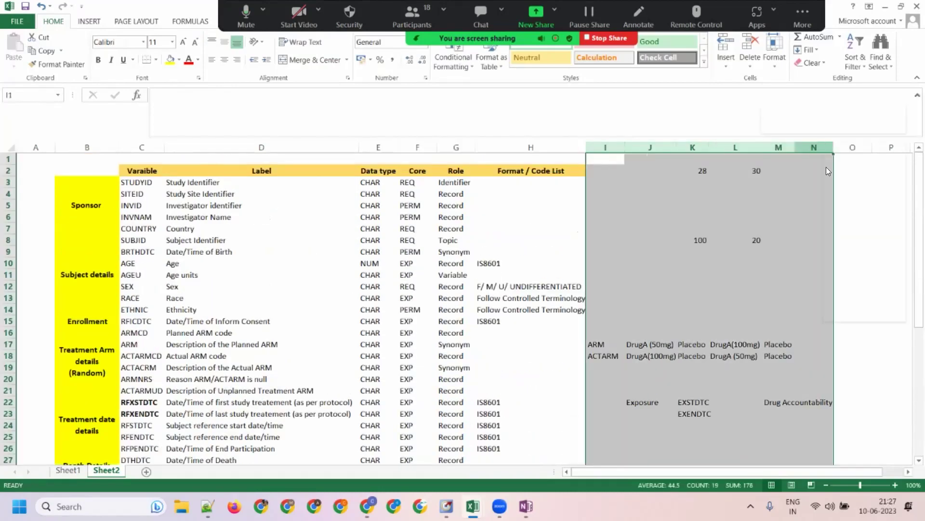
right_click(819, 147)
left_click(862, 240)
Write the derivation DMDY = DMDTC - RFSTDTC in H33, below the DMDY Derived variable entry.
scroll(565, 355, "down", 6)
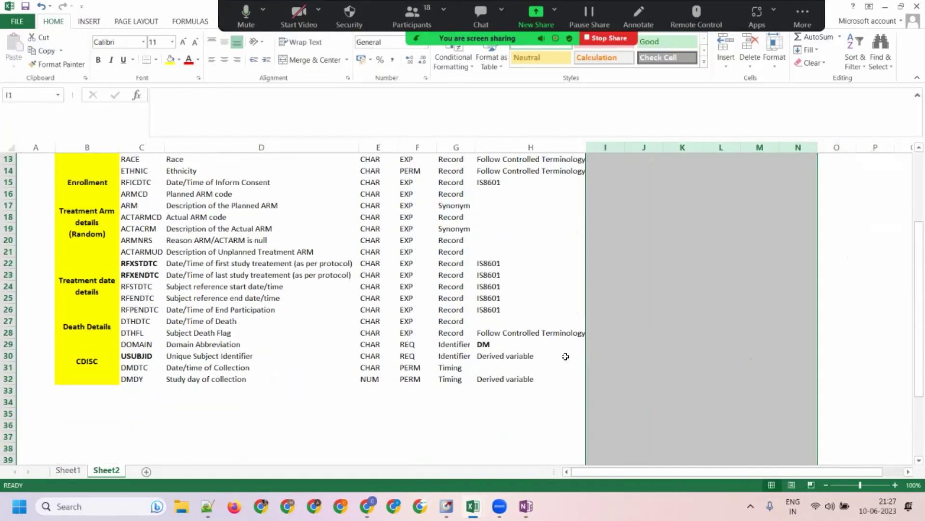
left_click(572, 318)
left_click(605, 310)
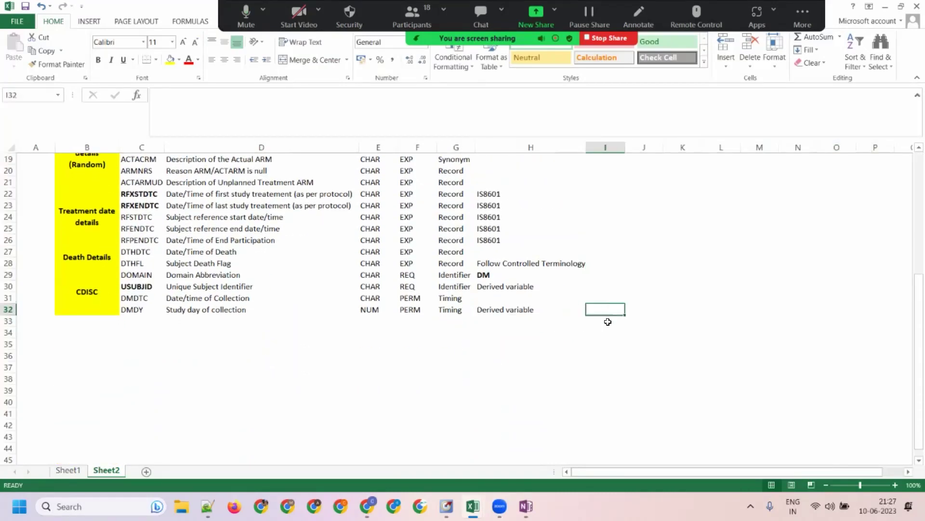
left_click(481, 310)
left_click(477, 322)
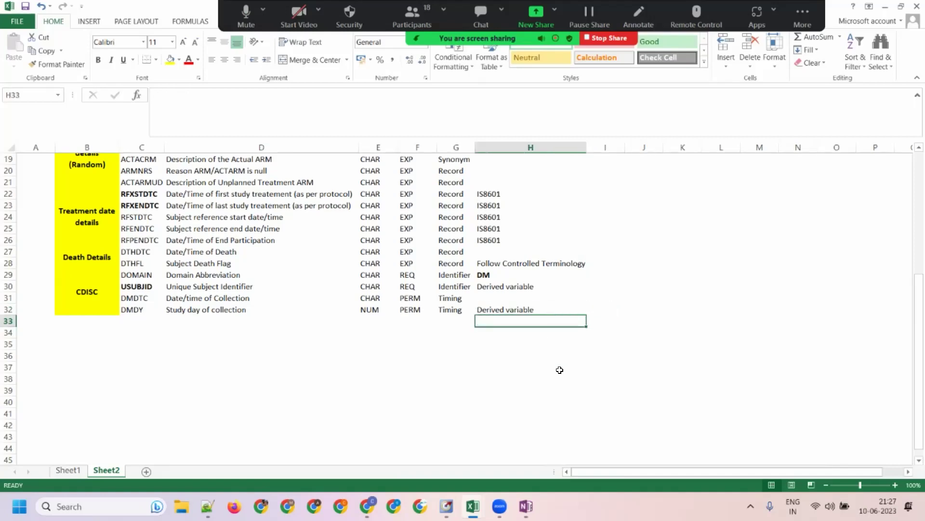
type("DMD")
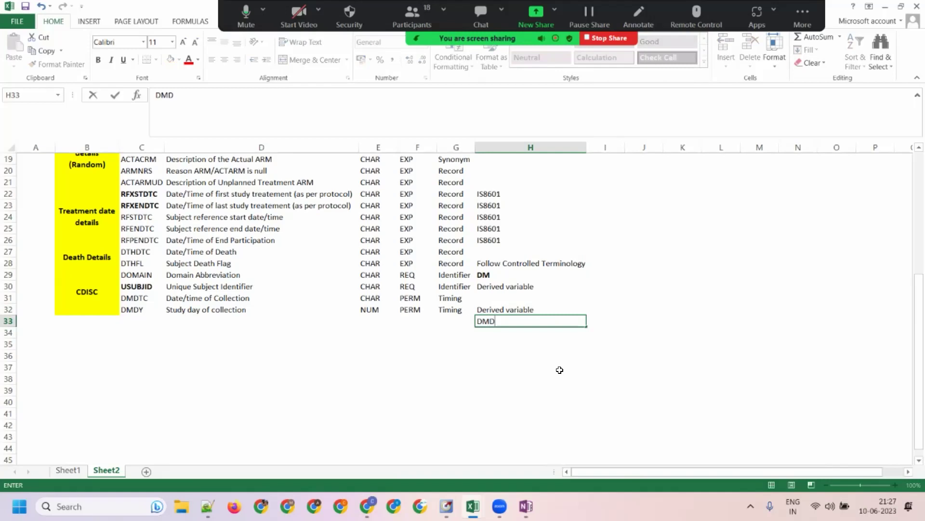
type("Y = ")
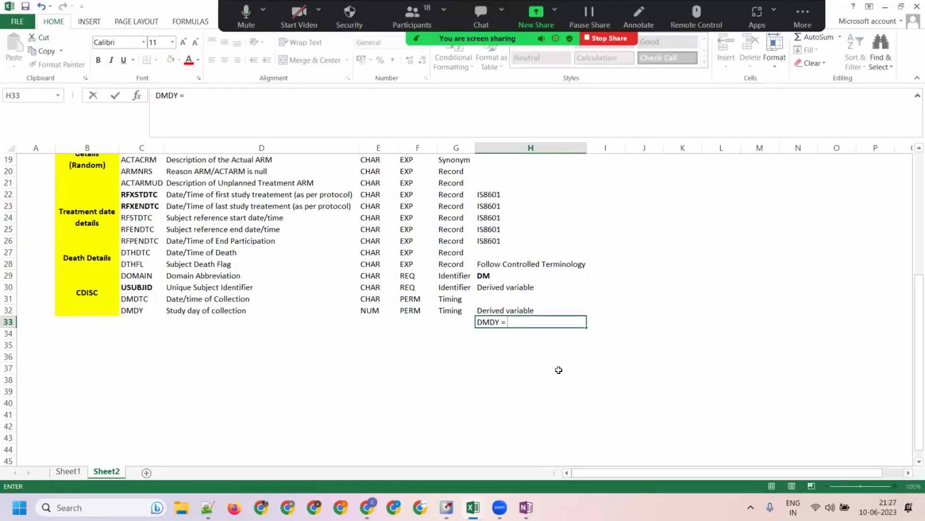
type("DMD")
type("TC - RFSTD")
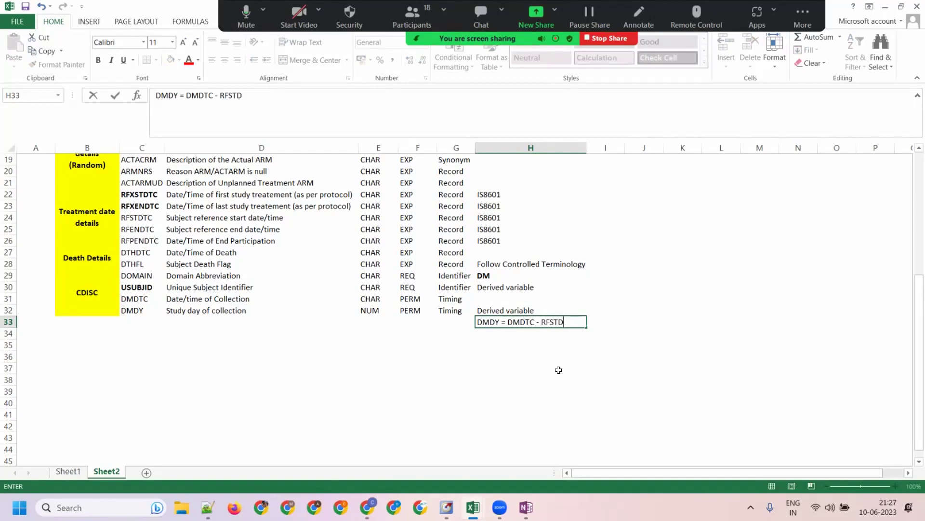
type("TC")
Append + ( and a copy of DMDTC - RFSTDTC to the end of the DMDY derivation in H33.
left_click(556, 321)
double_click(525, 323)
left_click_drag(572, 321, 509, 321)
key("ctrl+c")
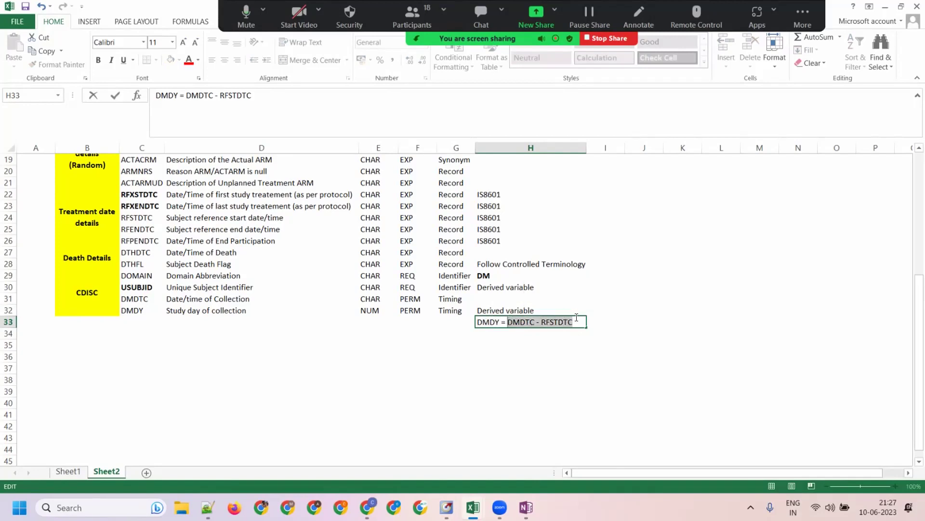
key("End")
type("+ ")
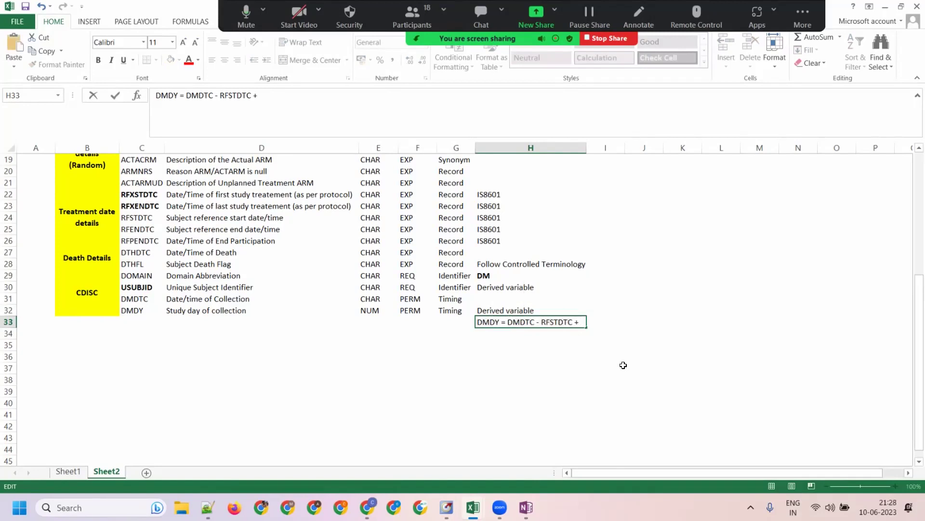
type("(")
key("ctrl+v")
left_click(613, 321)
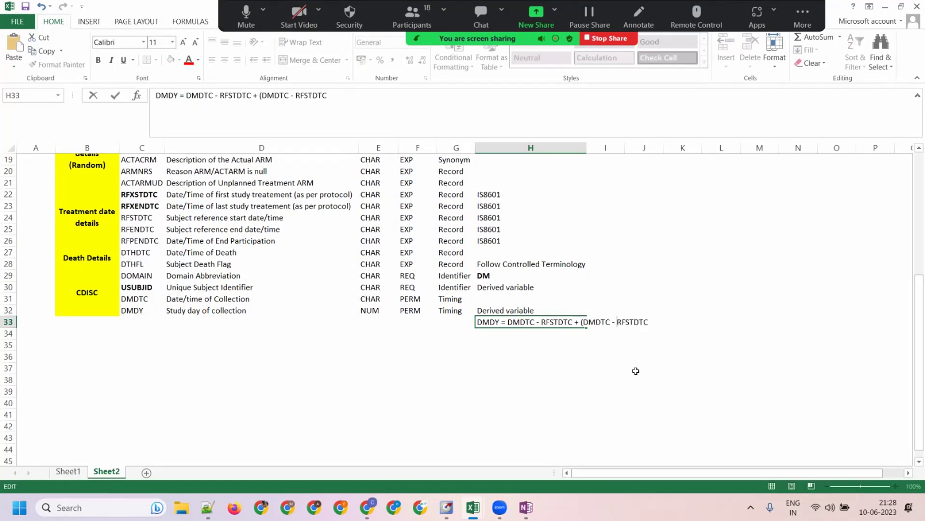
Replace the minus in the appended part of H33 with >= and close it, giving (DMDTC >= RFSTDTC).
key("BackSpace")
key("BackSpace")
type(">=")
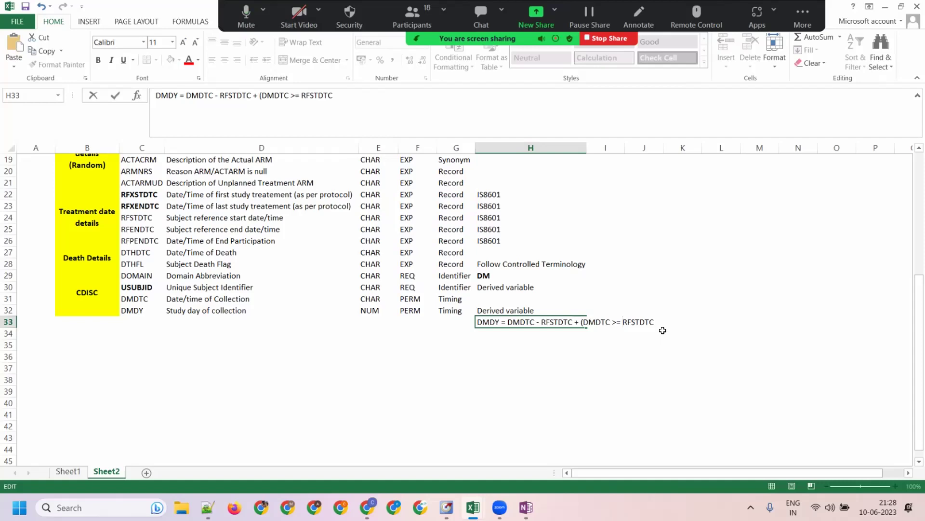
key("End")
key("Return")
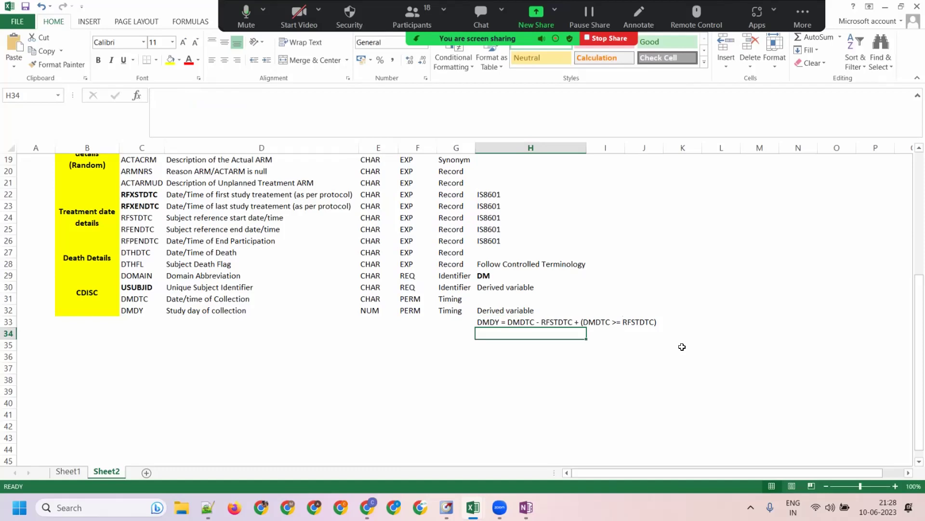
Examine the comparison part (DMDTC >= RFSTDTC) of the DMDY derivation in H33.
left_click(586, 322)
left_click(514, 325)
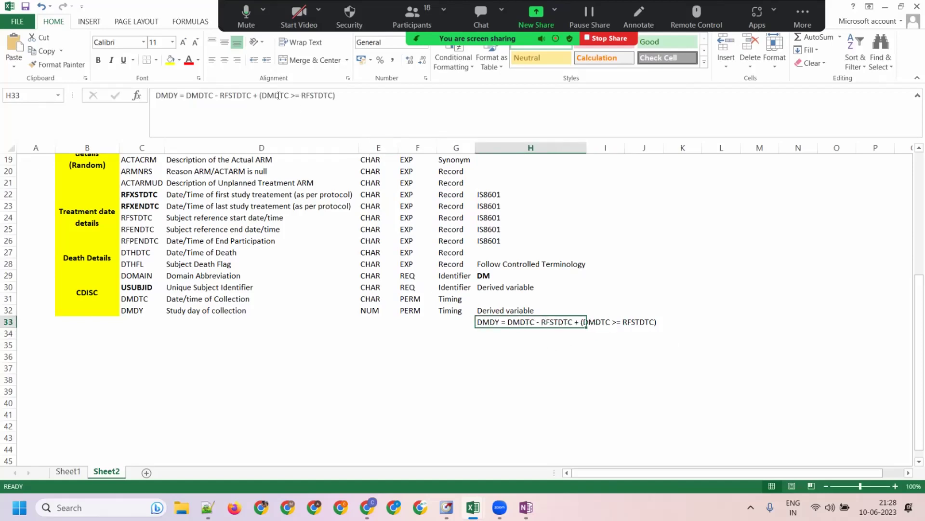
left_click_drag(261, 95, 331, 120)
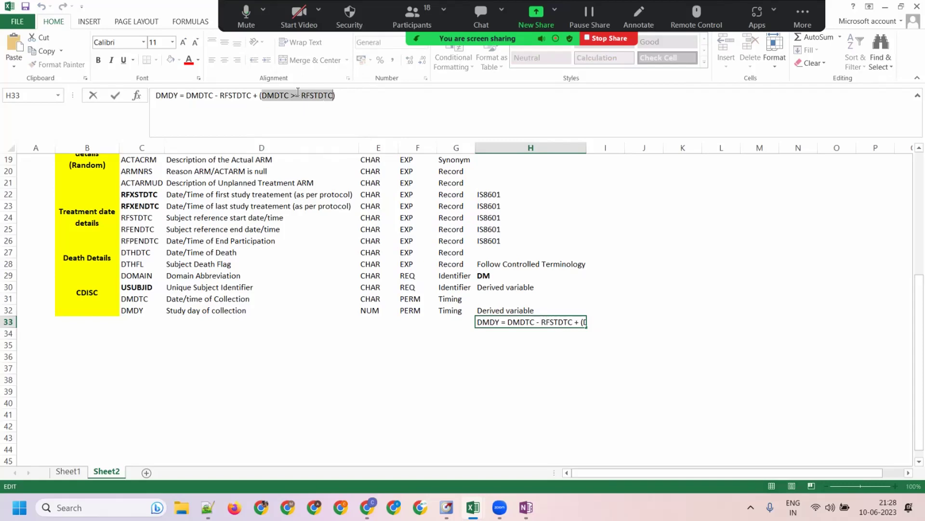
key("Right")
left_click_drag(259, 95, 364, 98)
left_click(674, 322)
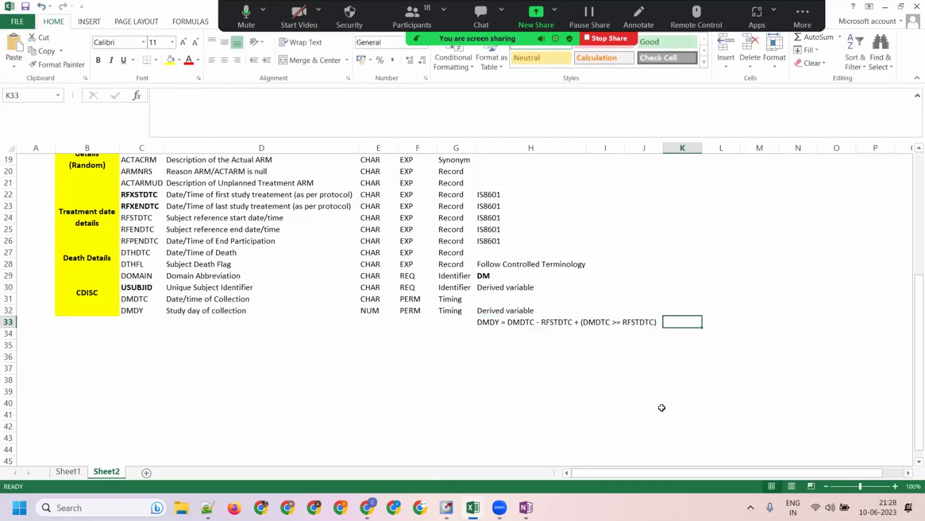
scroll(661, 407, "up", 2)
left_click(525, 391)
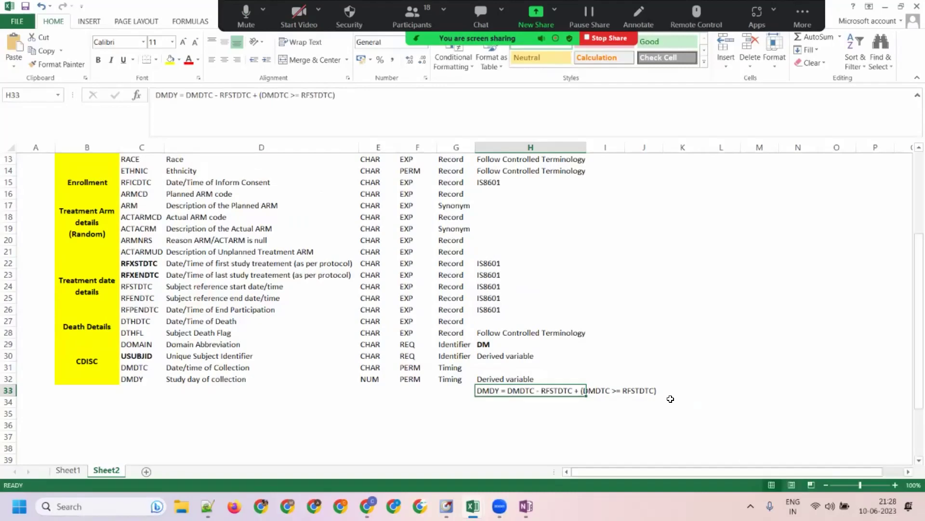
Enter the condition When DMDTC >= RFSTDC in H35, two rows below the derivation.
left_click(513, 407)
left_click(483, 415)
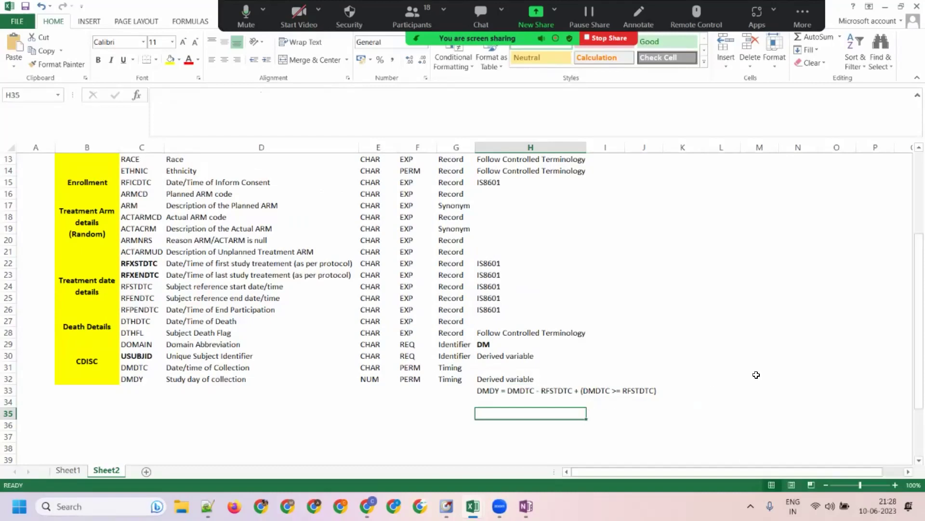
type("When ")
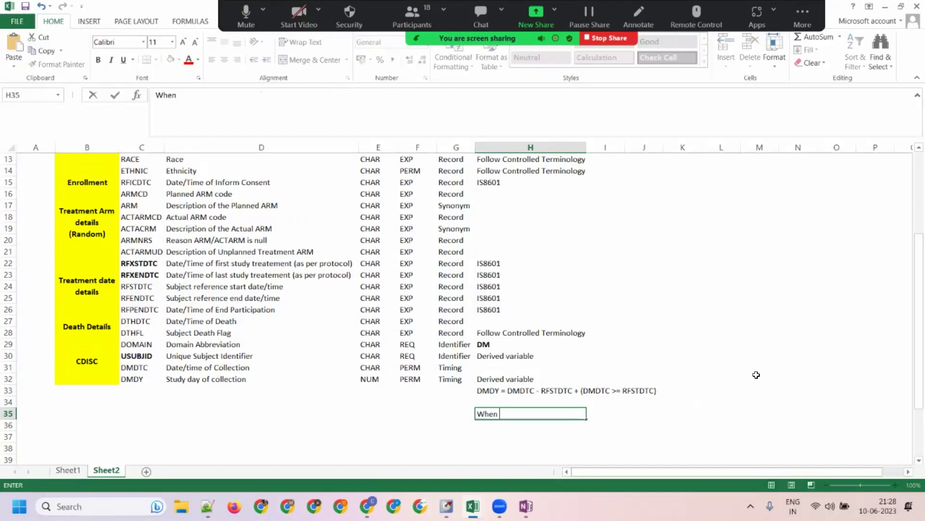
type("DMDTC >= RFSTDC")
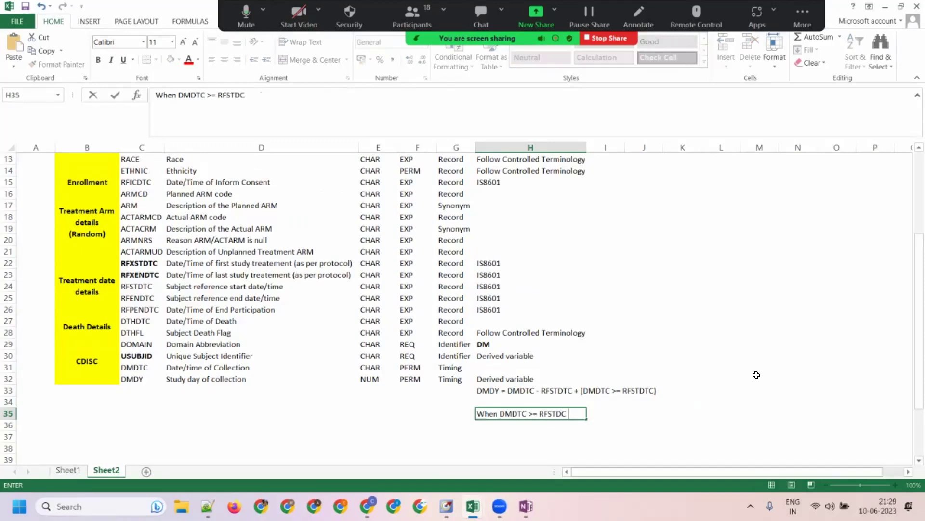
Enter DMDY = DMDTC - RFSTDTC + 1 in I35, beside the greater-or-equal condition.
key("Tab")
type("DMD")
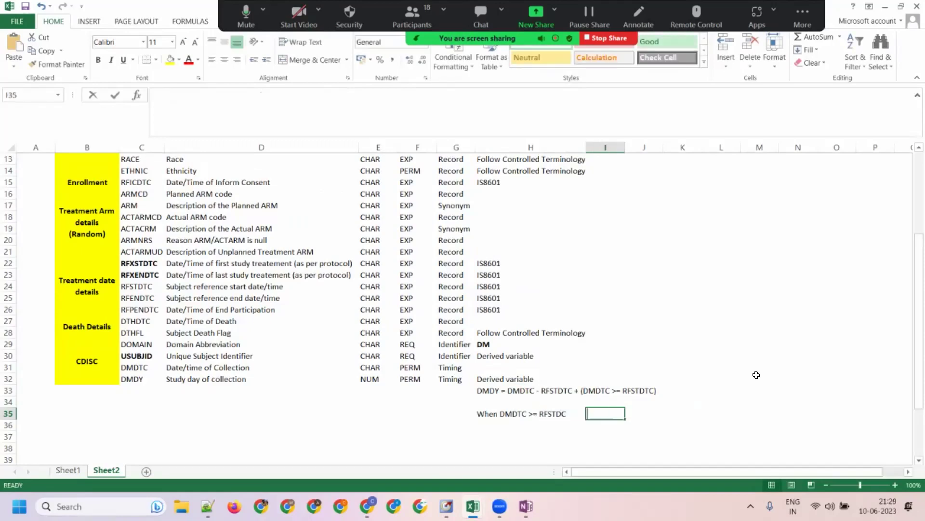
type("Y =")
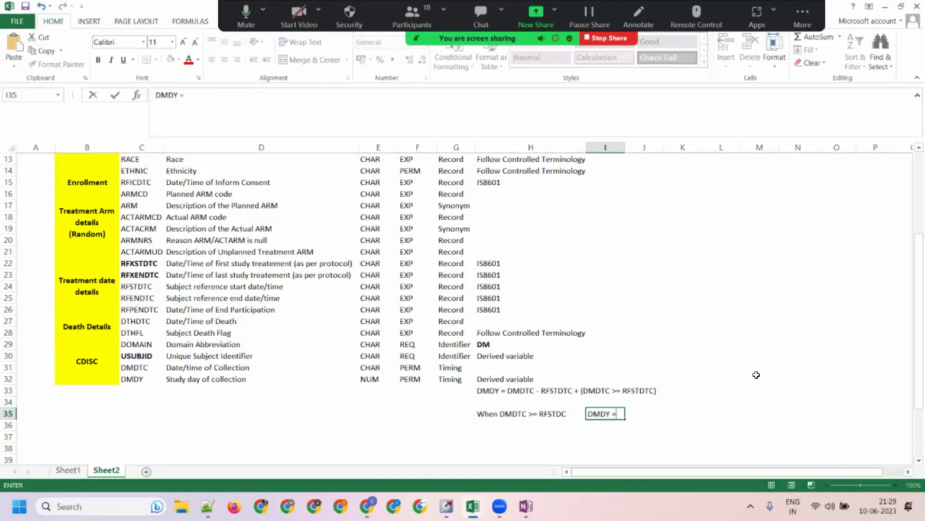
type(" DMDTC - RFSTDT")
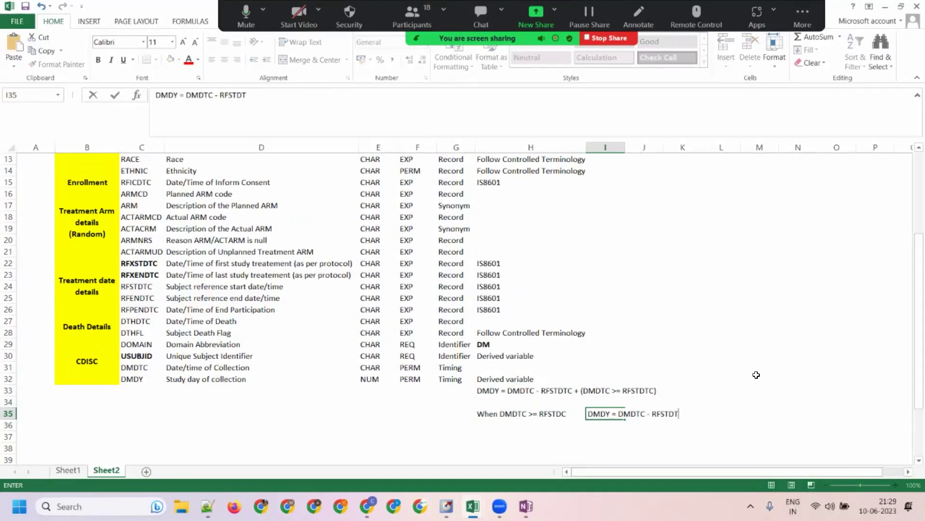
type("C + 1")
key("Return")
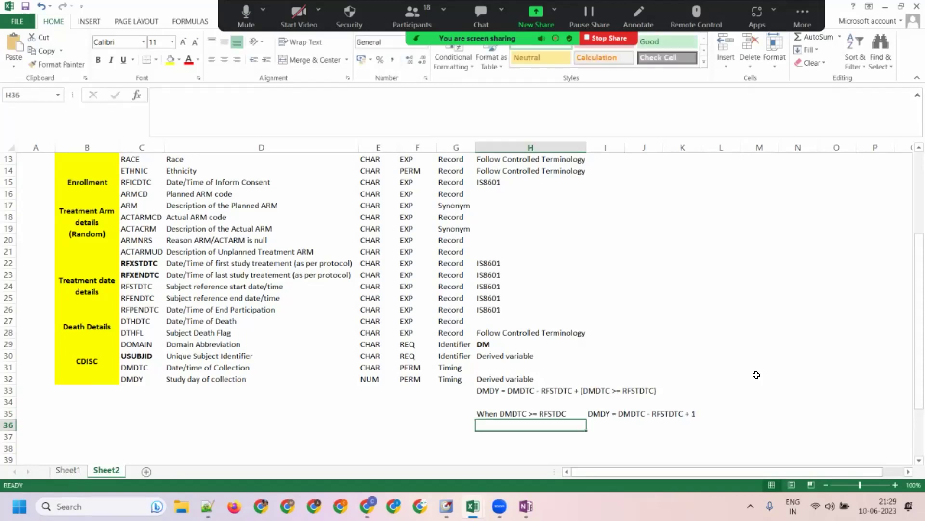
Enter the condition When DMDTC < RFSTDC in H36, adapting the condition from the row above.
type("When")
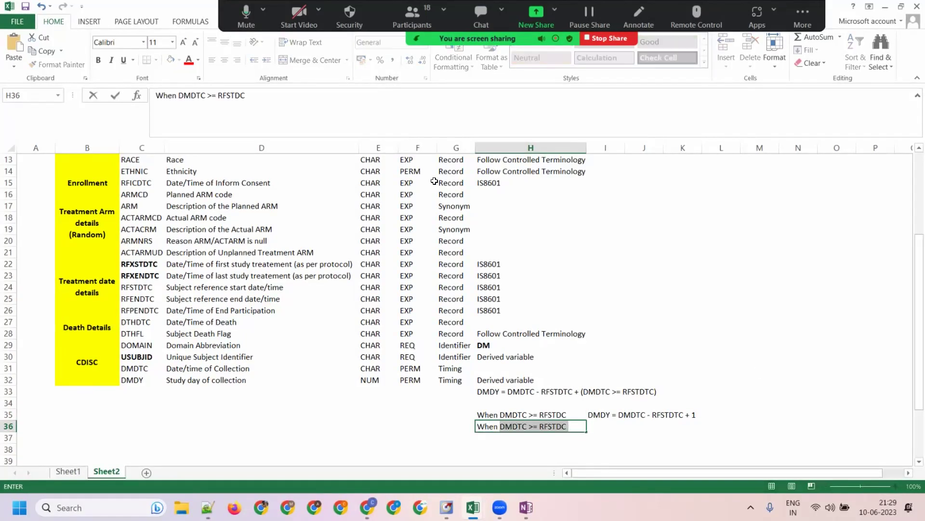
left_click(208, 95)
left_click_drag(207, 95, 216, 95)
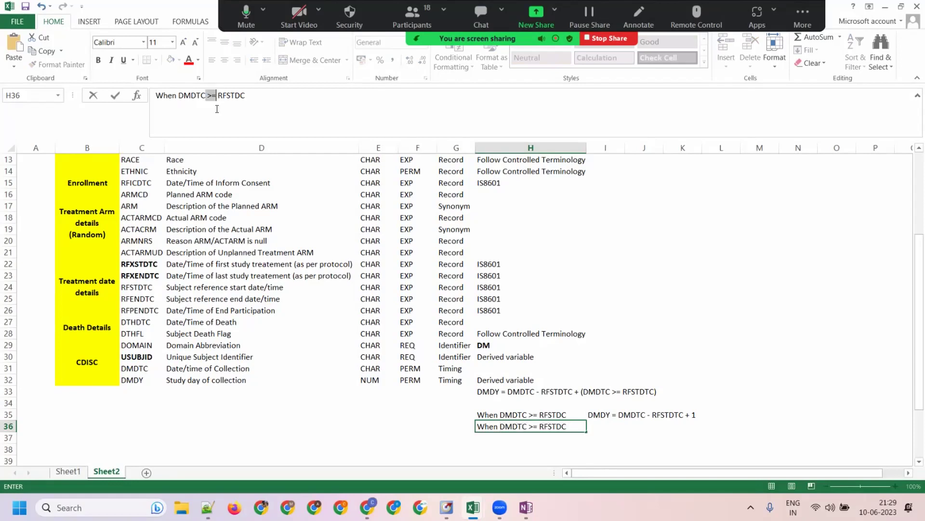
key("BackSpace")
type("<")
key("Tab")
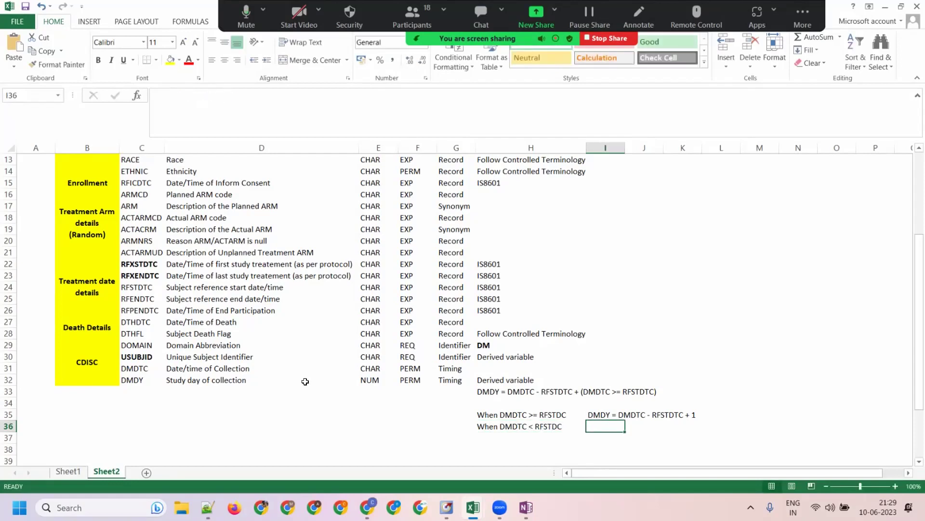
Enter DMDY = DMDTC - RFSTDTC in I36, leaving off the + 1 used in the row above.
type("DMDY")
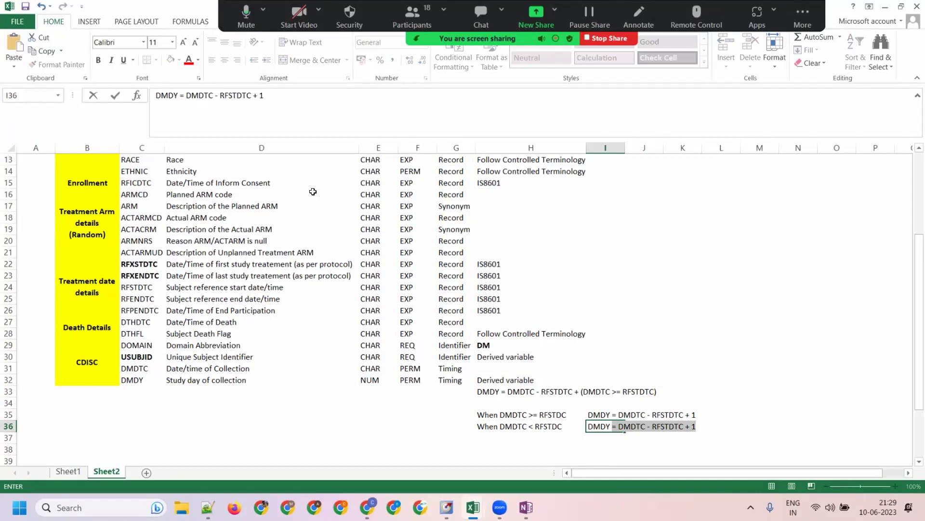
left_click_drag(252, 95, 314, 90)
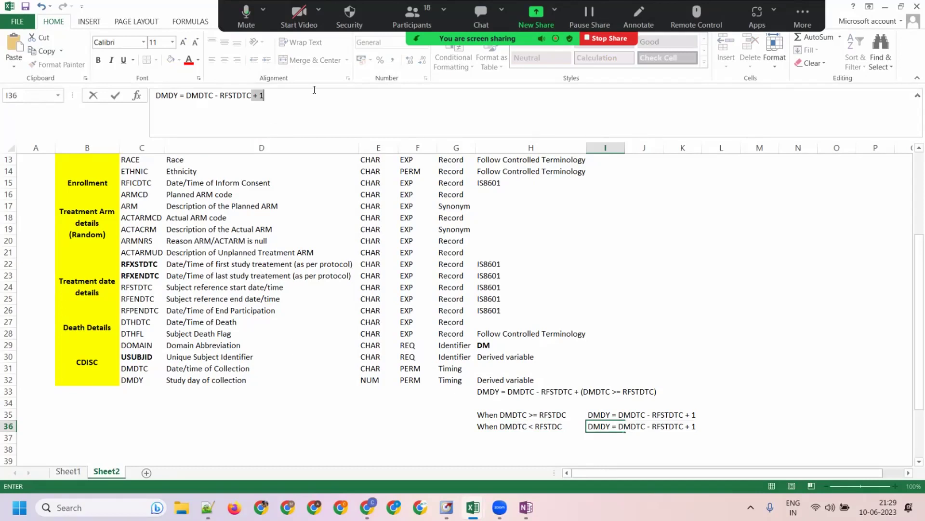
key("BackSpace")
key("Tab")
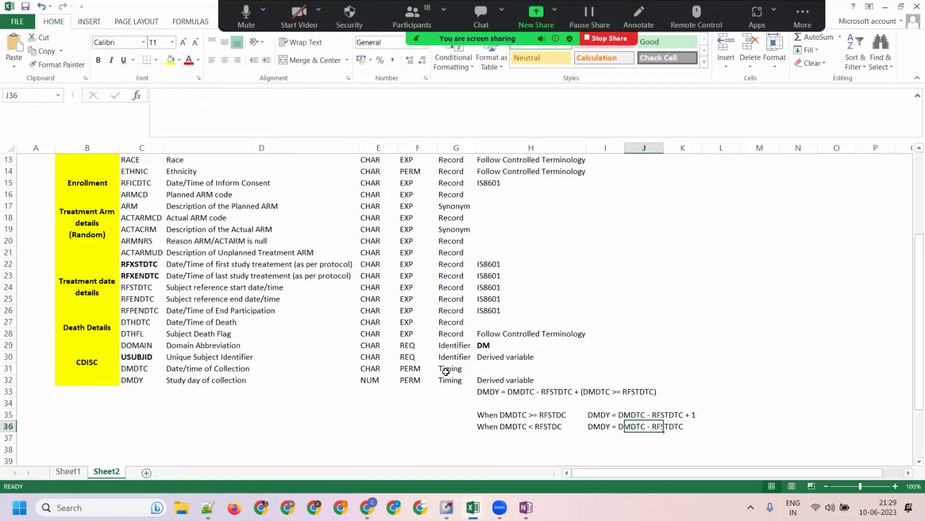
Compare the two conditional DMDY rules in rows 35 and 36 with the single derivation in H33.
left_click(481, 415)
left_click(637, 413)
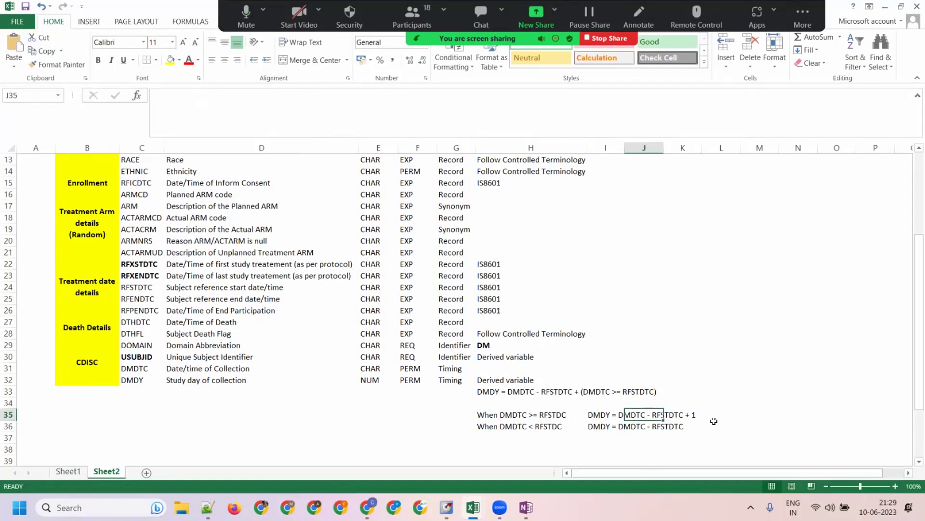
left_click(604, 415)
left_click_drag(604, 414, 604, 427)
left_click(484, 392)
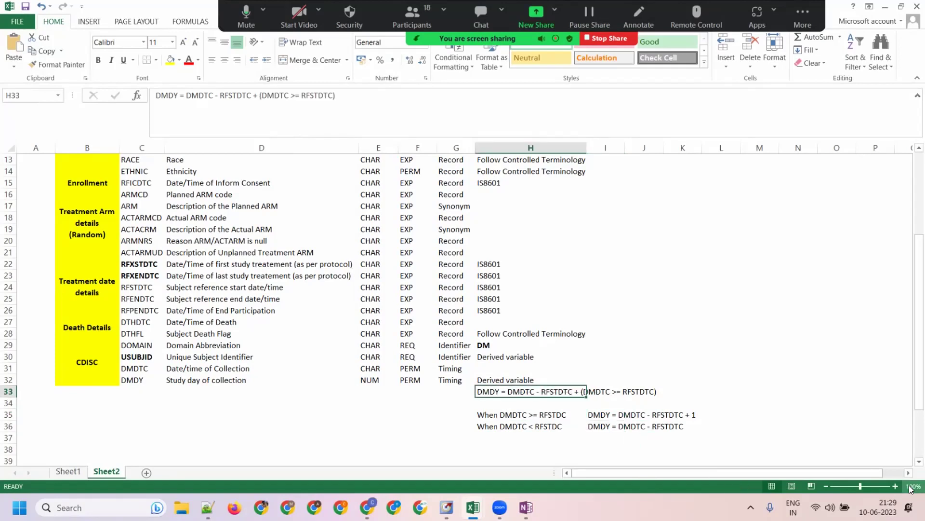
left_click(689, 414)
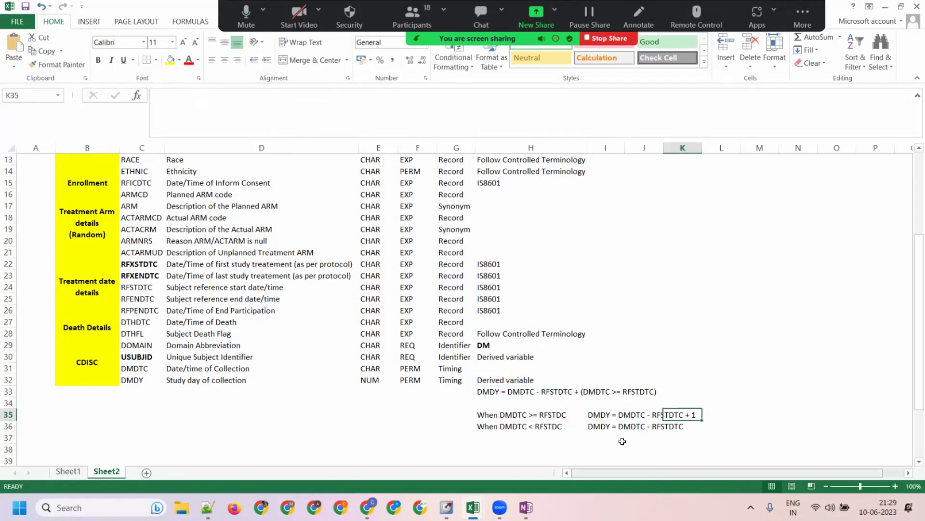
left_click_drag(583, 386, 591, 392)
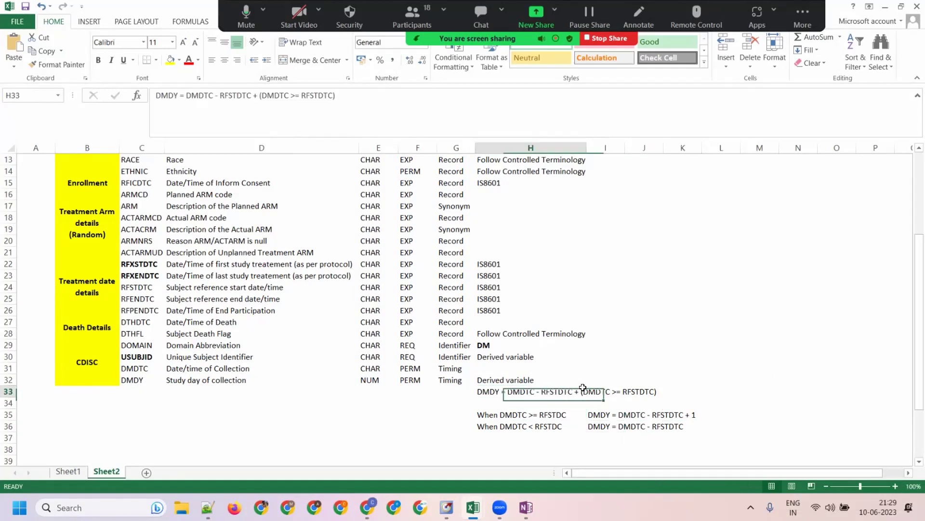
left_click(652, 392)
left_click(690, 413)
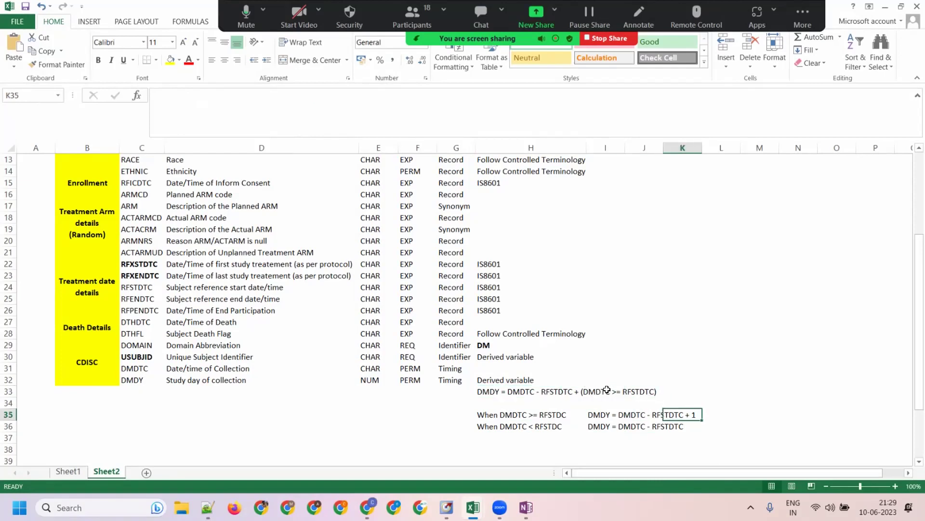
left_click(699, 429)
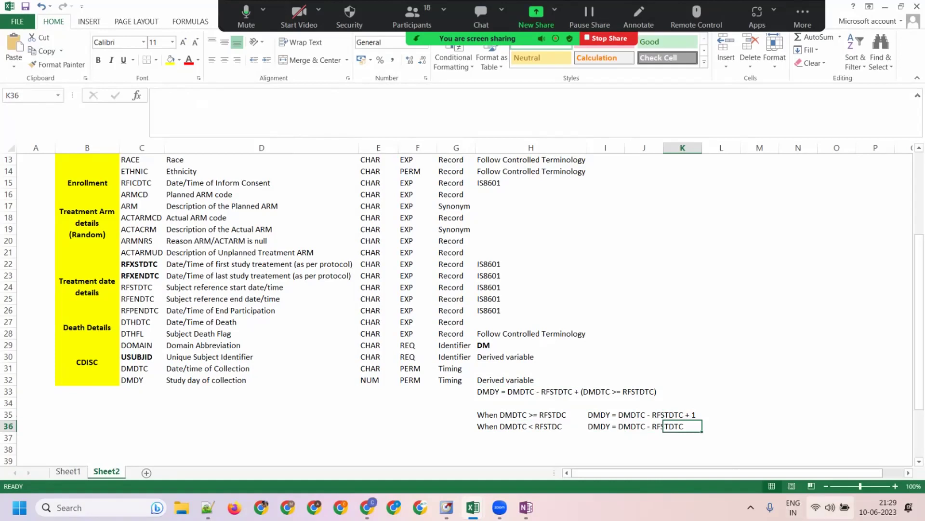
left_click(492, 393)
left_click_drag(497, 416, 714, 423)
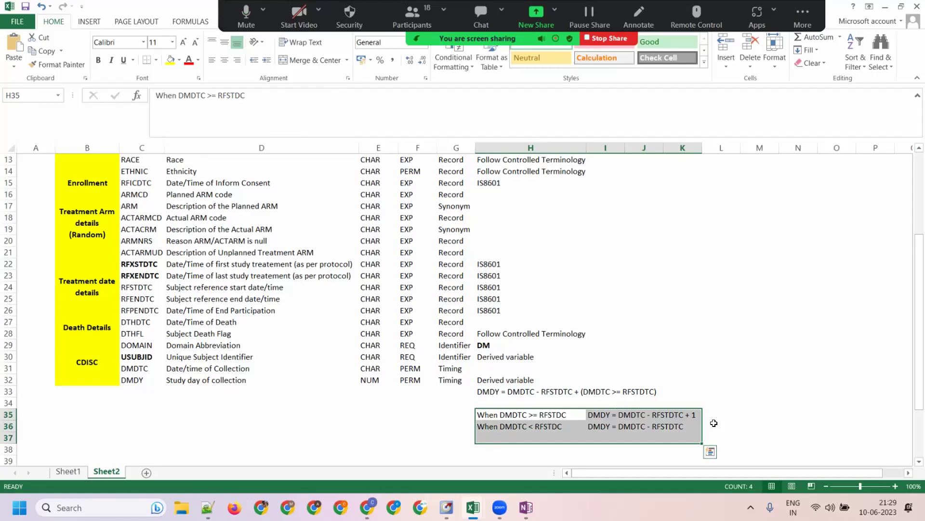
Apply all borders to the demographics variable table, range B2:H33.
scroll(713, 423, "up", 4)
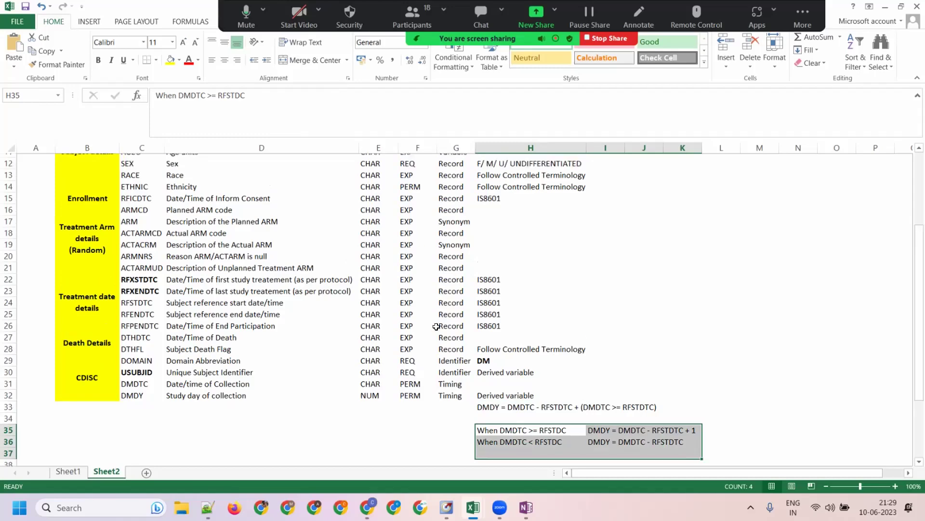
left_click(97, 172)
left_click_drag(176, 372, 652, 435)
scroll(238, 318, "up", 3)
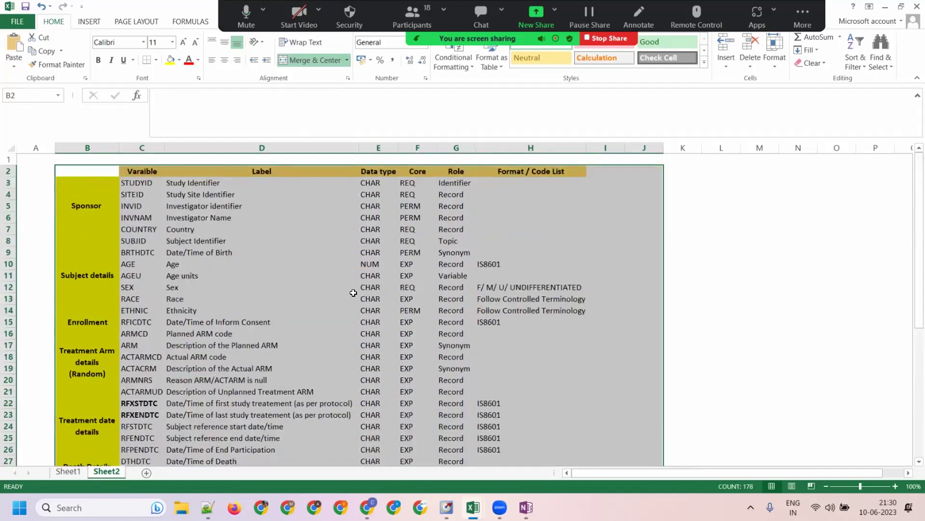
left_click(554, 171, "shift")
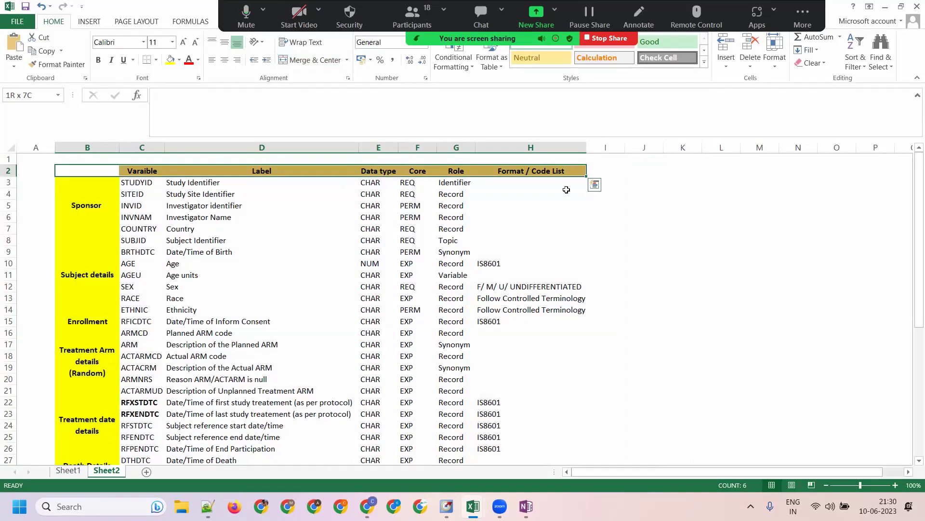
left_click_drag(63, 169, 584, 415)
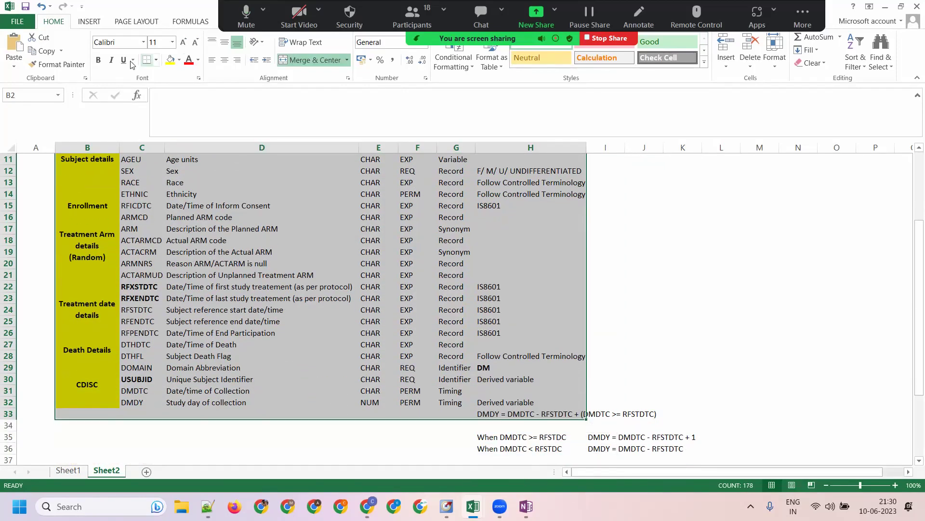
left_click(156, 60)
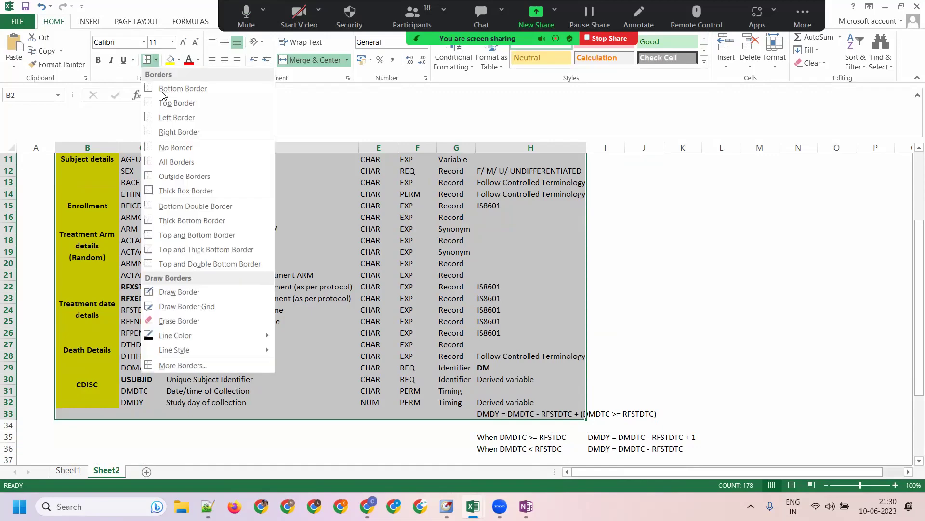
left_click(167, 162)
Widen the Format / Code List column H so the DMDY derivation fits inside it.
scroll(583, 159, "up", 4)
left_click_drag(587, 146, 663, 146)
scroll(548, 355, "down", 6)
scroll(531, 306, "up", 6)
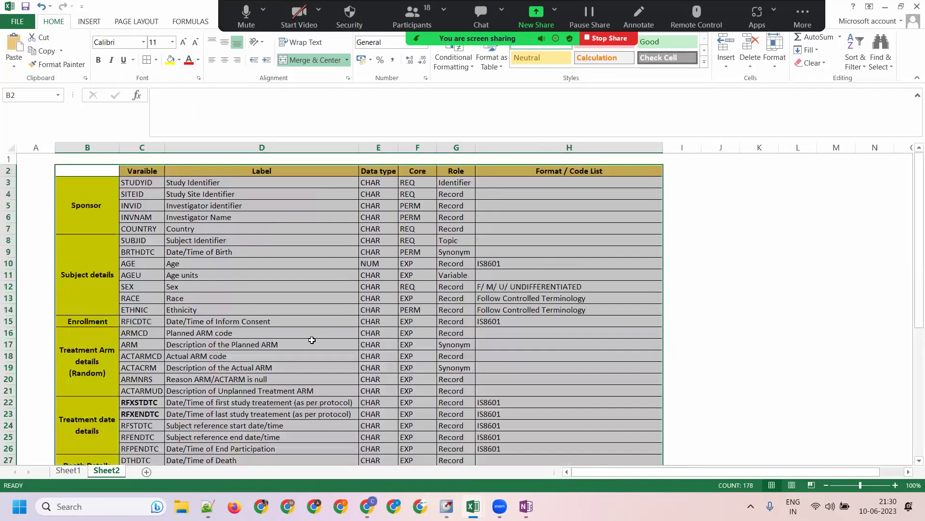
Copy the demographics variable table B2:H33 from Sheet2 into Sheet1, starting at cell E24.
key("ctrl+c")
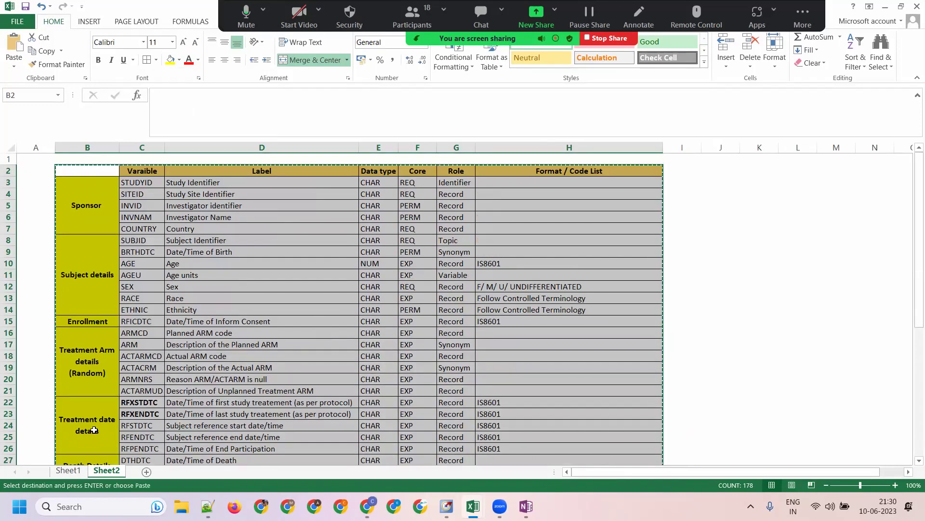
left_click(65, 475)
left_click(188, 379)
left_click(185, 391)
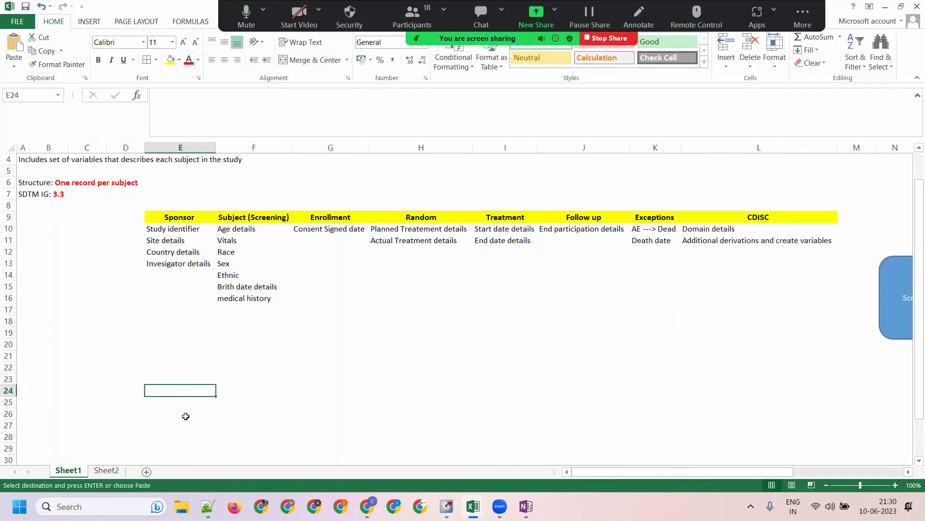
key("ctrl+v")
scroll(378, 350, "down", 13)
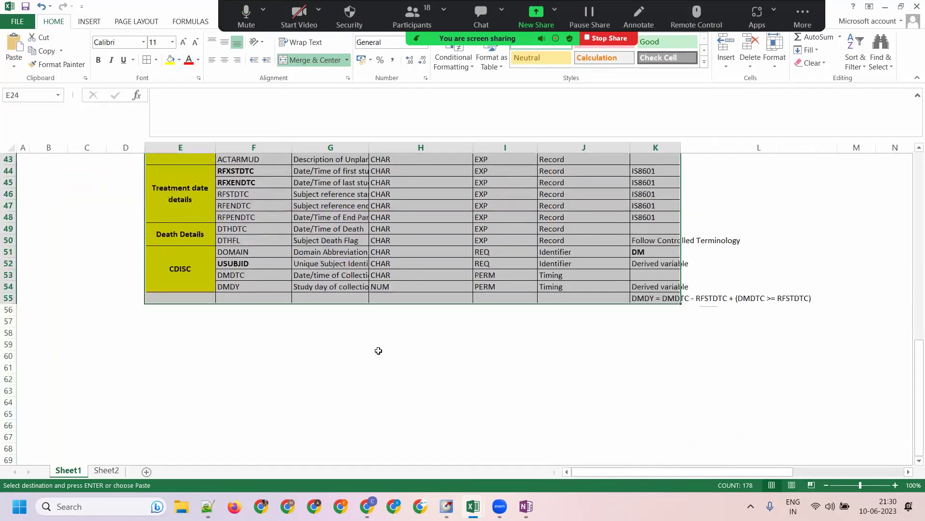
scroll(378, 350, "up", 14)
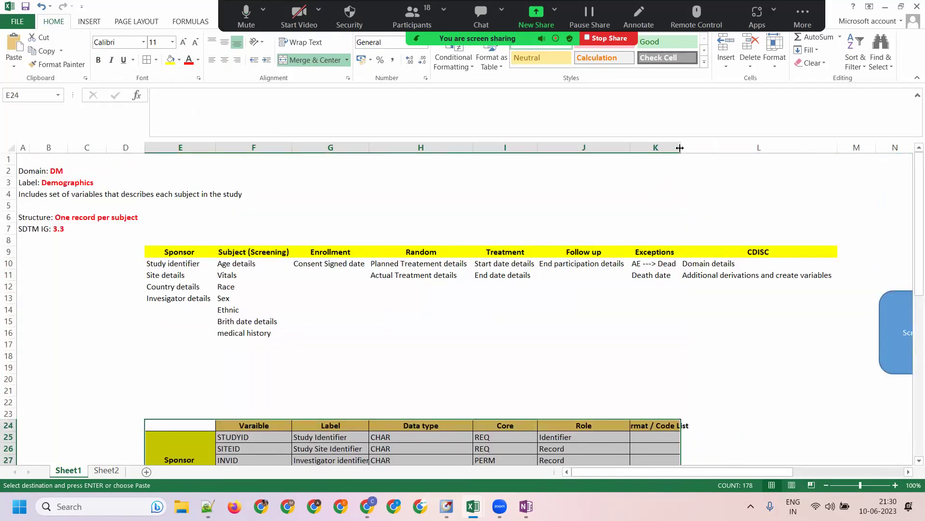
Autofit column K in Sheet1 so the pasted Format / Code List entries and DMDY derivation fit inside it.
double_click(680, 148)
scroll(598, 339, "down", 9)
scroll(598, 339, "down", 4)
scroll(496, 310, "up", 9)
scroll(494, 311, "up", 4)
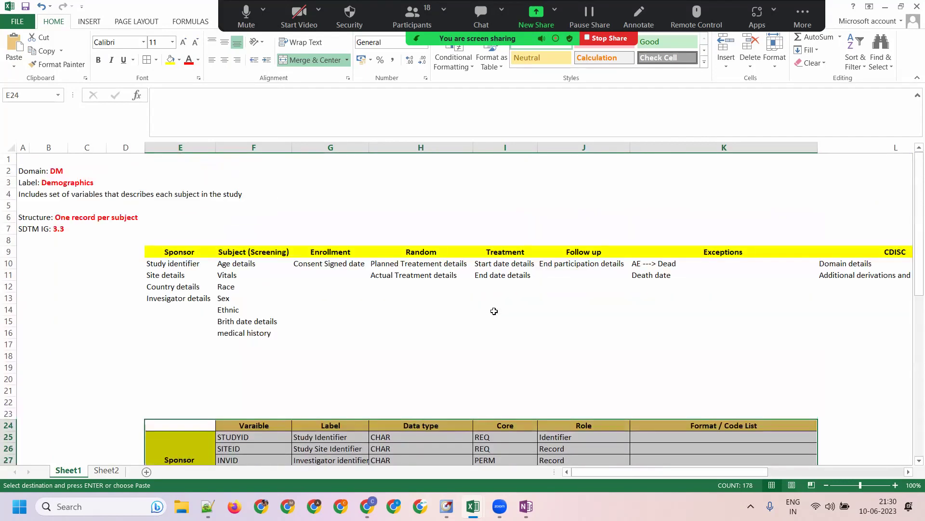
scroll(741, 328, "down", 1)
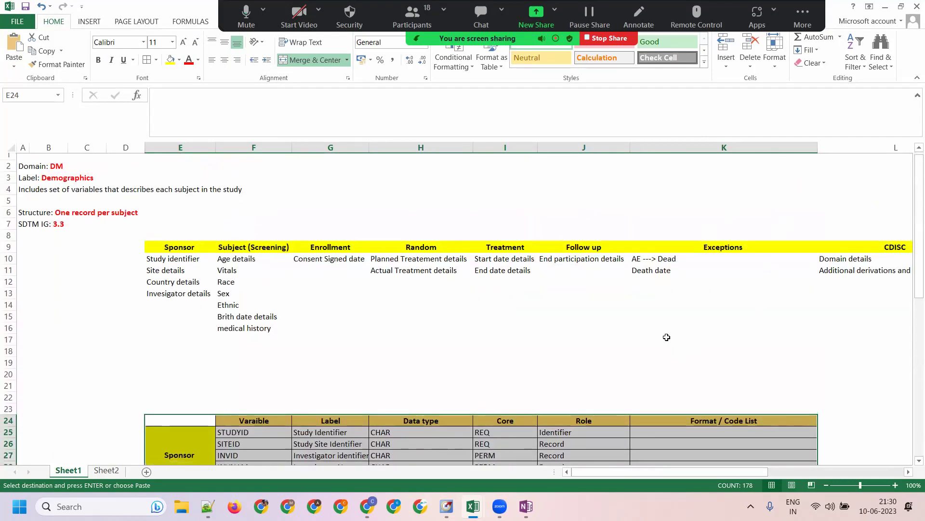
Delete the empty rows 18 to 22 between the study flow overview and the pasted variable table.
scroll(667, 337, "down", 6)
scroll(150, 284, "up", 5)
left_click_drag(8, 321, 8, 367)
right_click(101, 344)
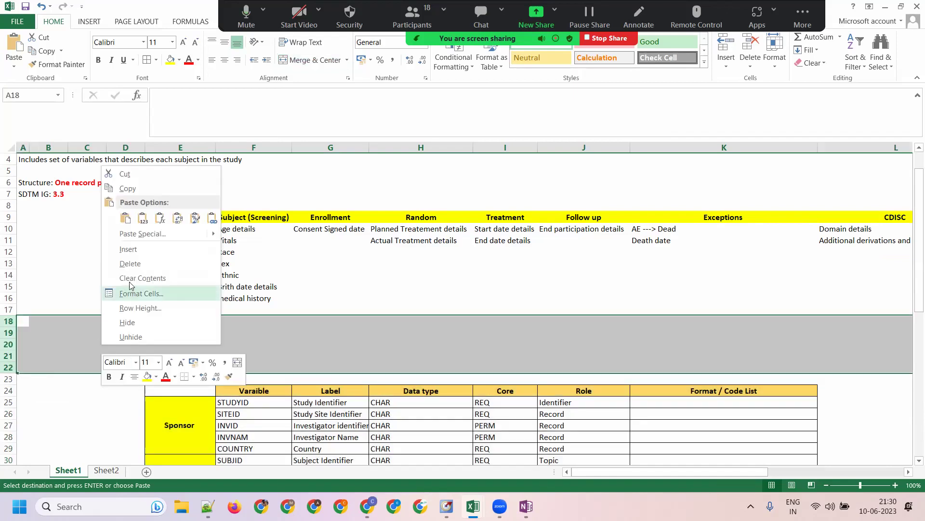
left_click(135, 263)
Check the flow overview and the study design diagram beside it, and rename Sheet1 as DM.
left_click_drag(179, 217, 872, 311)
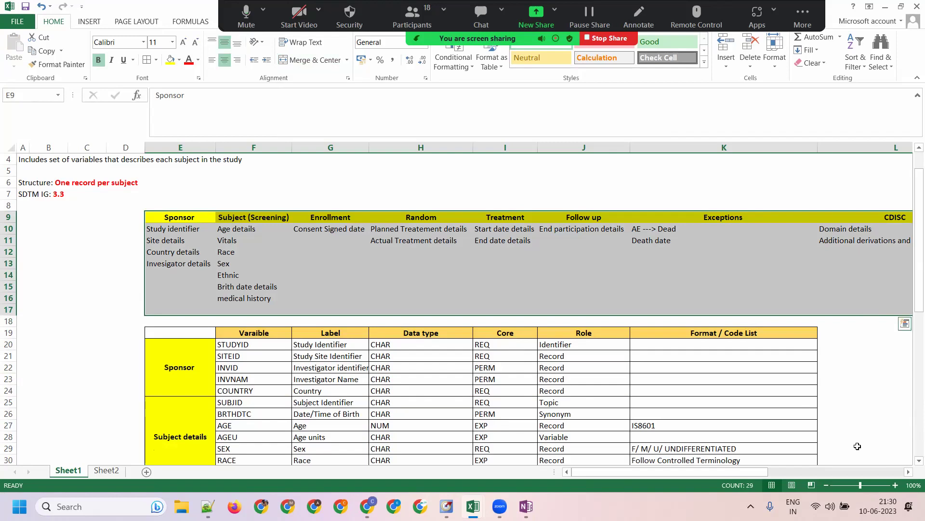
left_click(899, 472)
left_click(538, 378)
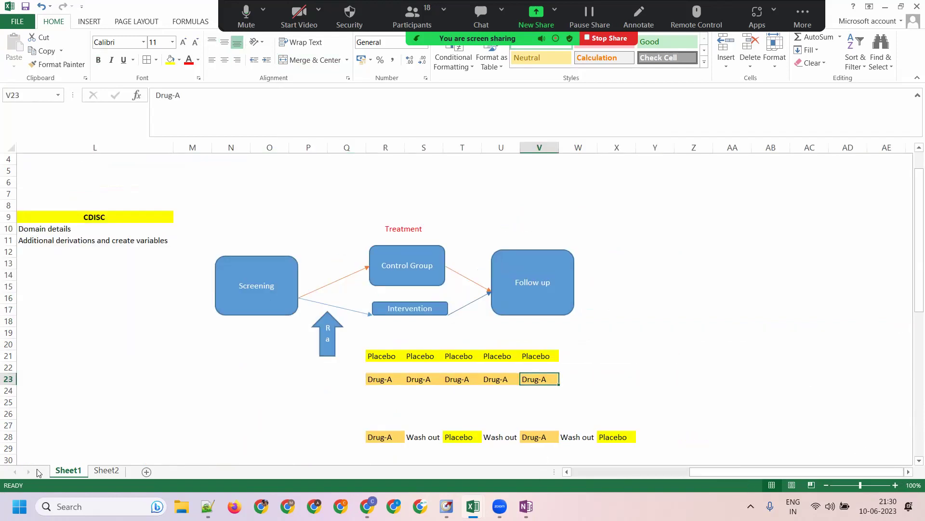
double_click(68, 470)
type("DM")
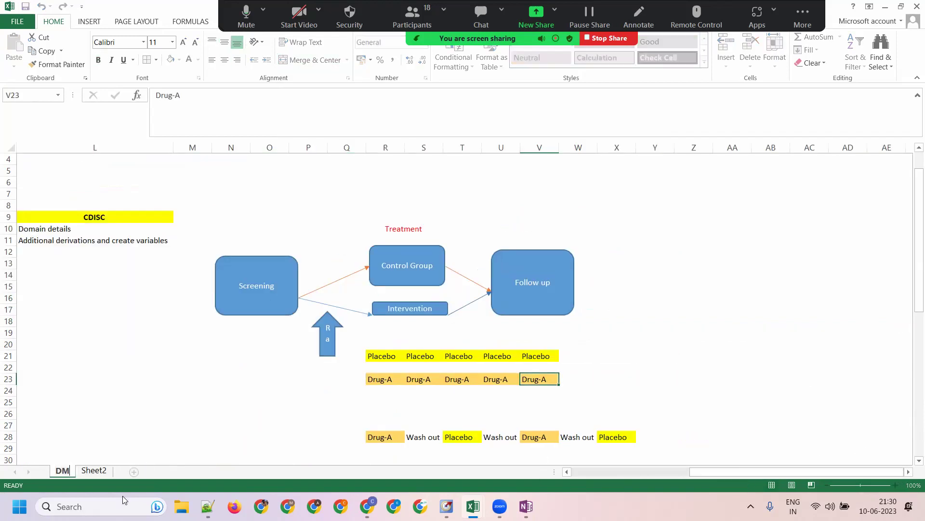
key("Return")
Delete the redundant Sheet2 from the workbook, including its contents.
right_click(97, 468)
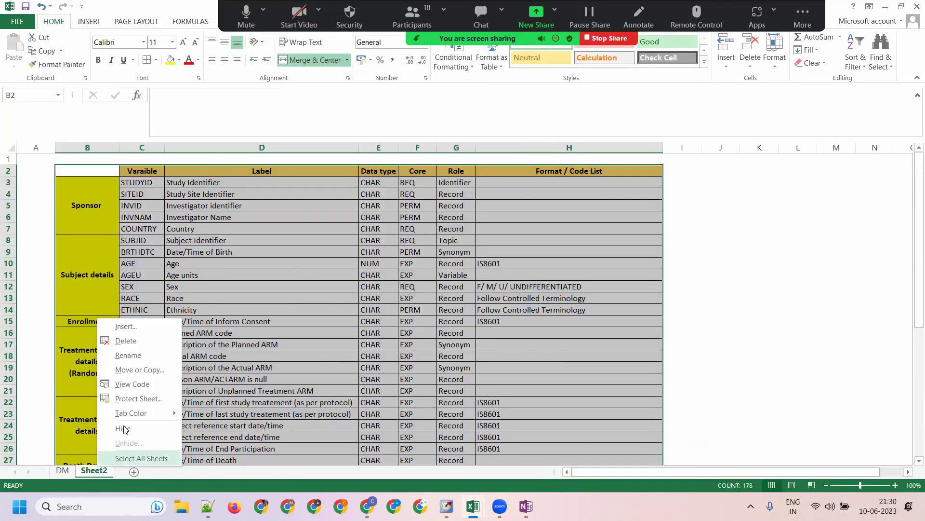
left_click(136, 339)
left_click(442, 282)
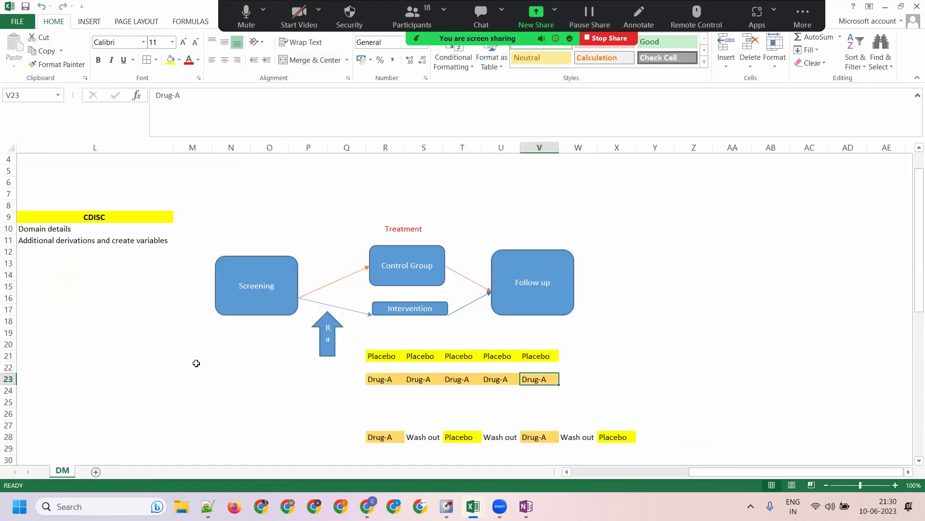
left_click(193, 366)
scroll(108, 364, "up", 1)
left_click(107, 363)
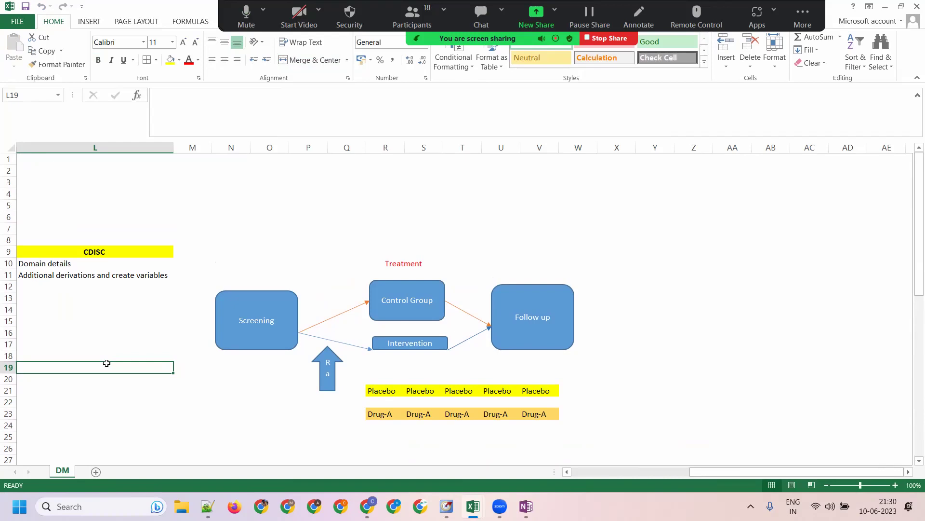
Add the heading "Flow:" in E8 above the Sponsor column and format it bold with a yellow fill.
key("ctrl+Home")
scroll(145, 301, "down", 3)
scroll(134, 274, "up", 3)
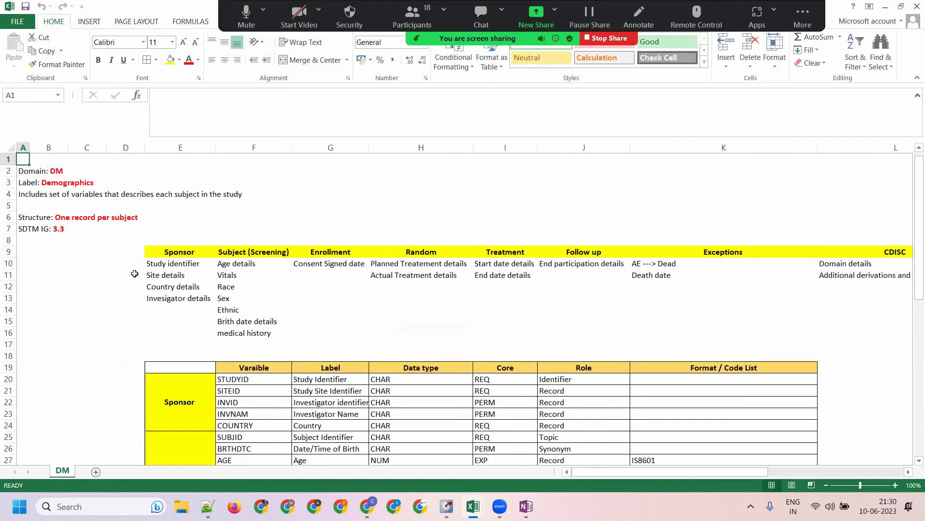
left_click(162, 240)
type("Flow")
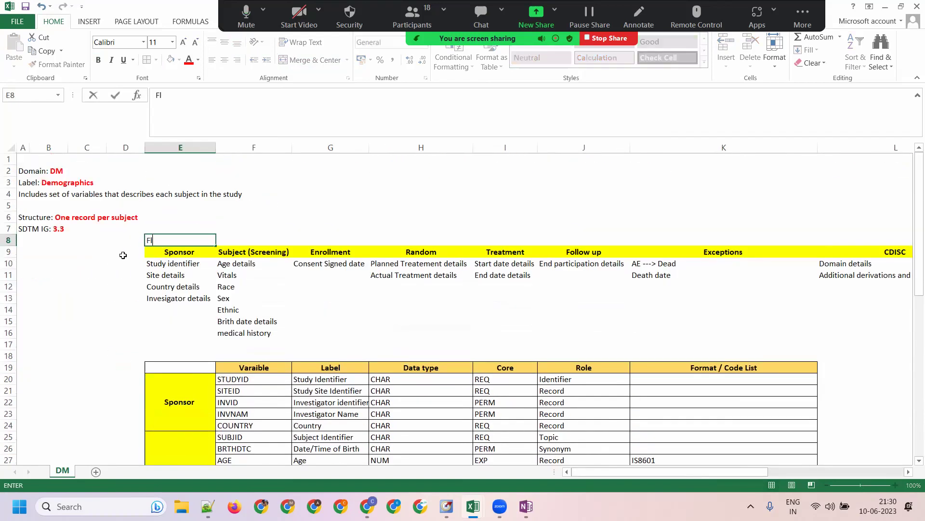
key("shift+Left")
key("shift+Left")
key("shift+Left")
key("shift+Left")
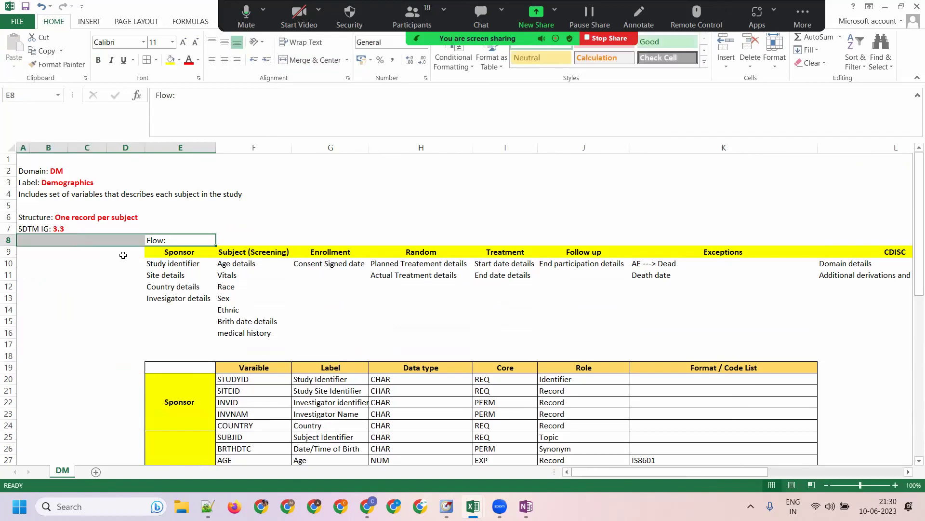
left_click(175, 239)
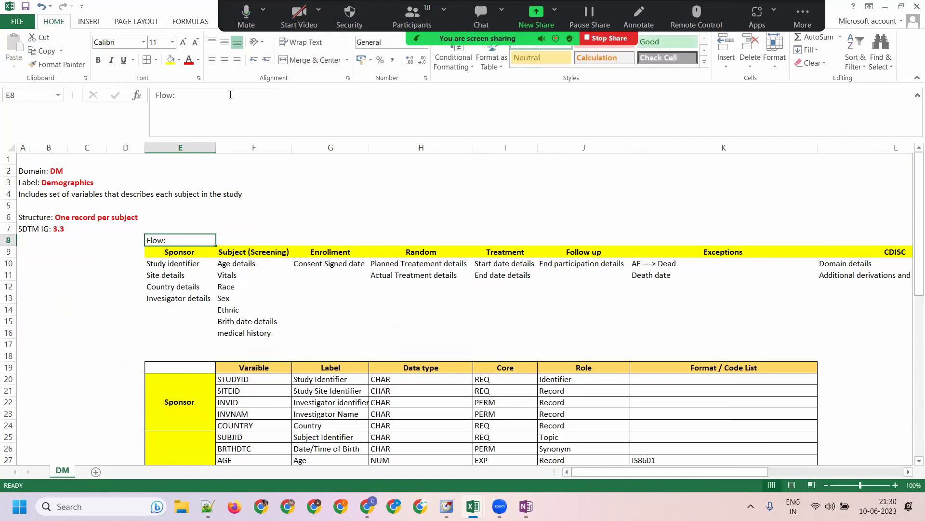
left_click(156, 60)
left_click(170, 64)
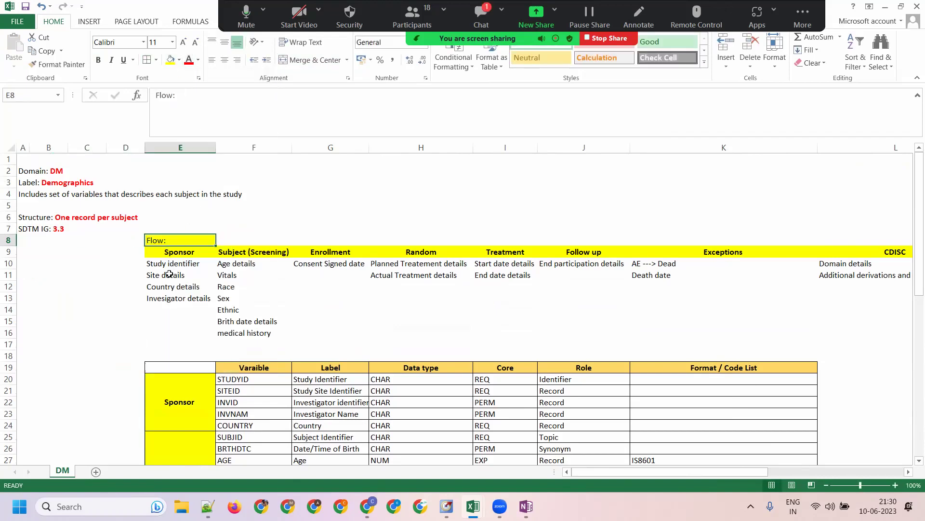
Add the heading "Variables:" in E18 above the variable table and format it bold with a yellow fill.
left_click(174, 345)
left_click(173, 357)
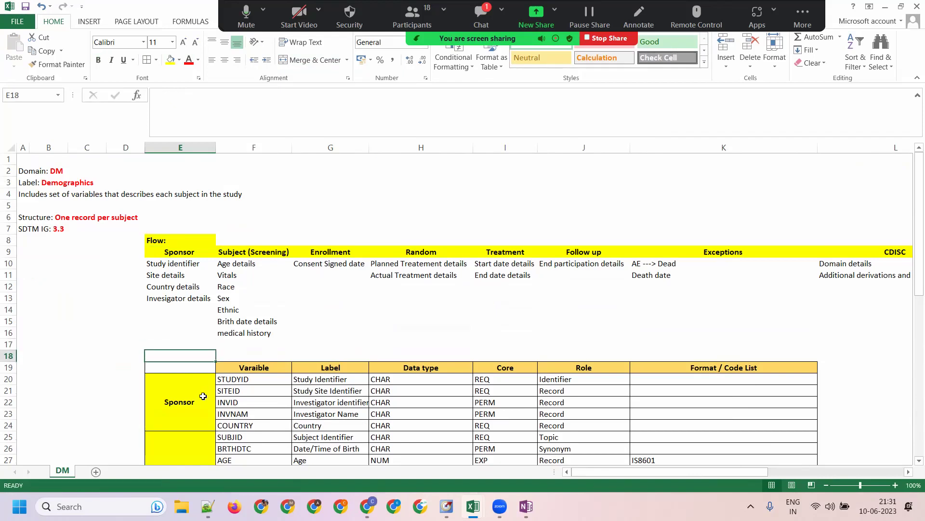
type("Variabloe")
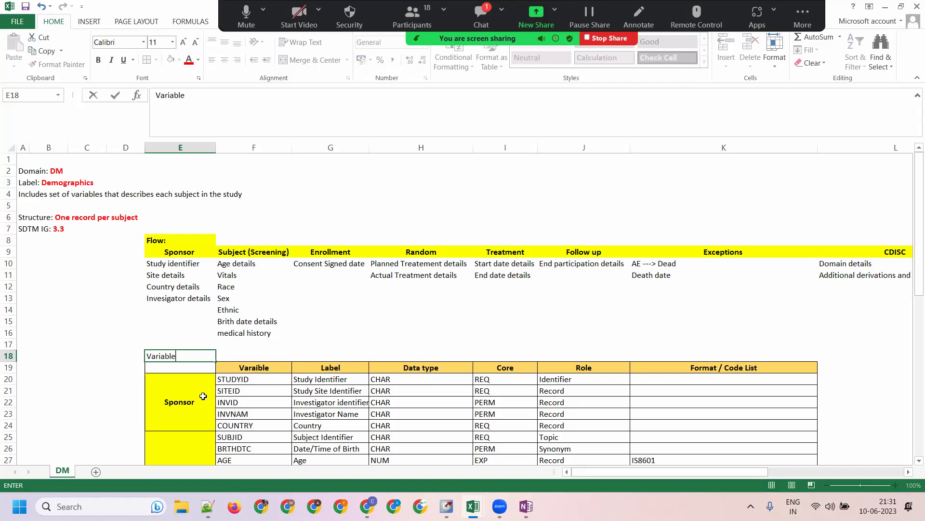
key("Tab")
left_click(157, 353)
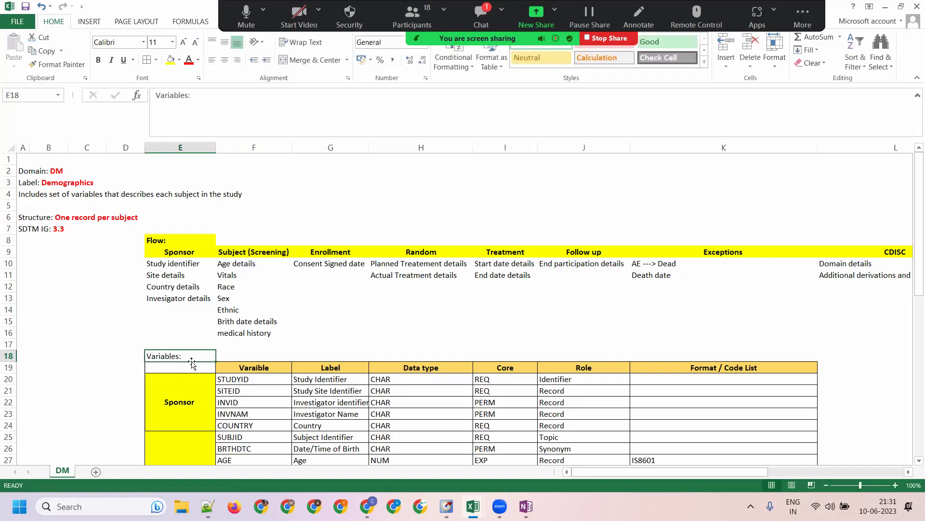
left_click(171, 60)
left_click(98, 60)
left_click(321, 309)
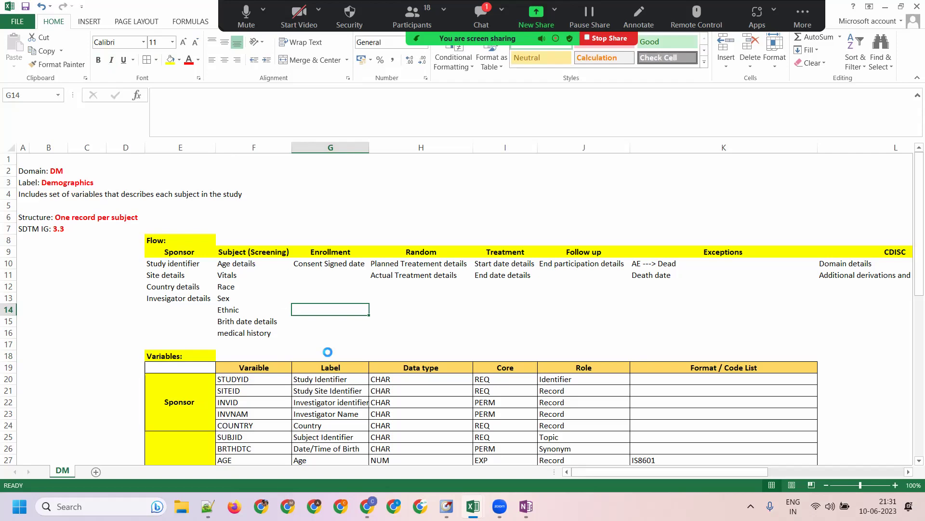
key("ctrl+s")
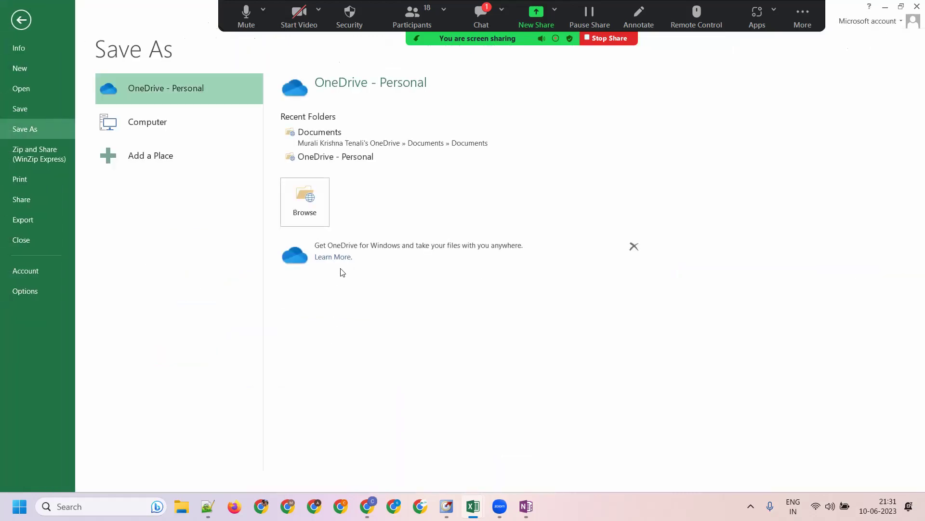
left_click(15, 23)
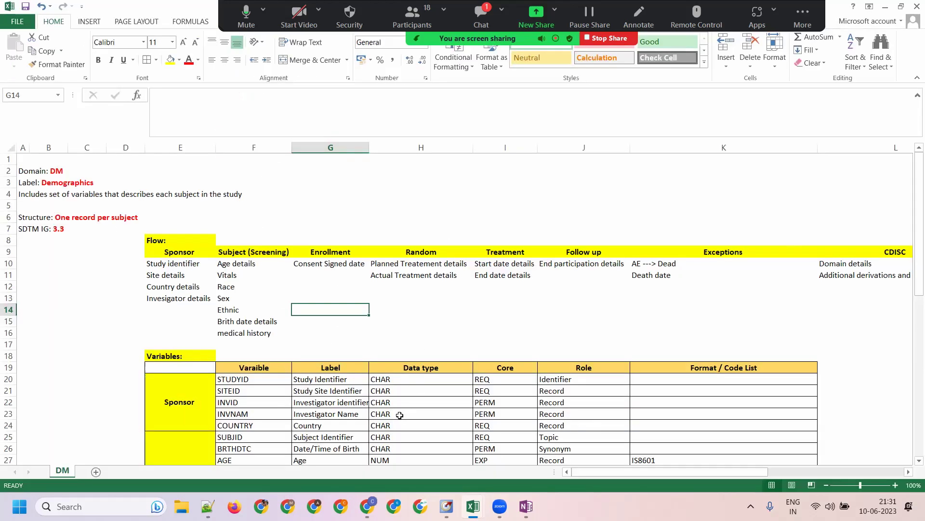
Review the variable names in column F of the DM sheet, from STUDYID down to DMDY.
scroll(387, 403, "down", 8)
scroll(387, 404, "up", 8)
scroll(354, 378, "down", 3)
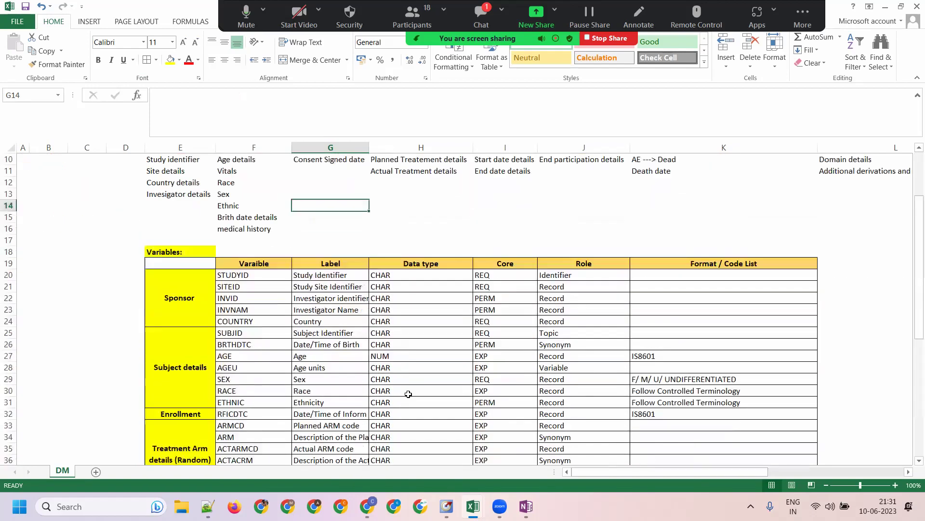
left_click_drag(265, 276, 273, 432)
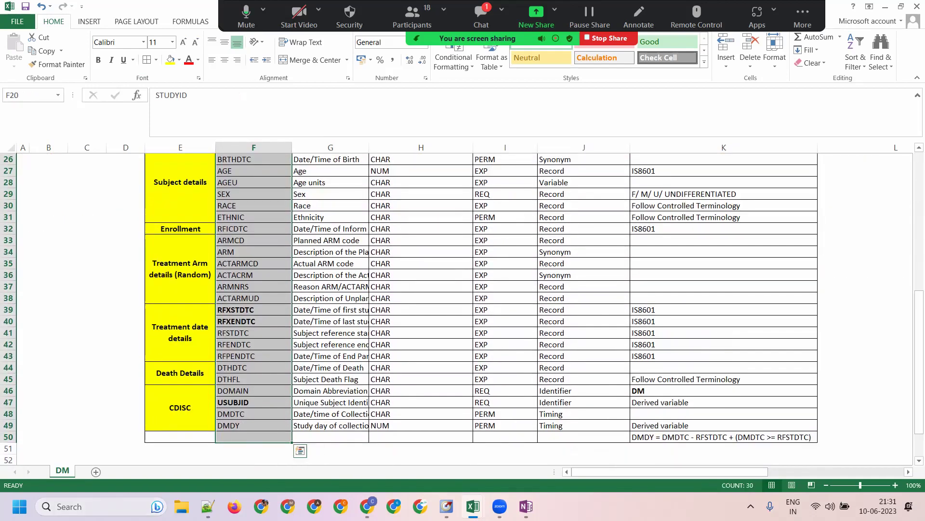
scroll(462, 309, "up", 8)
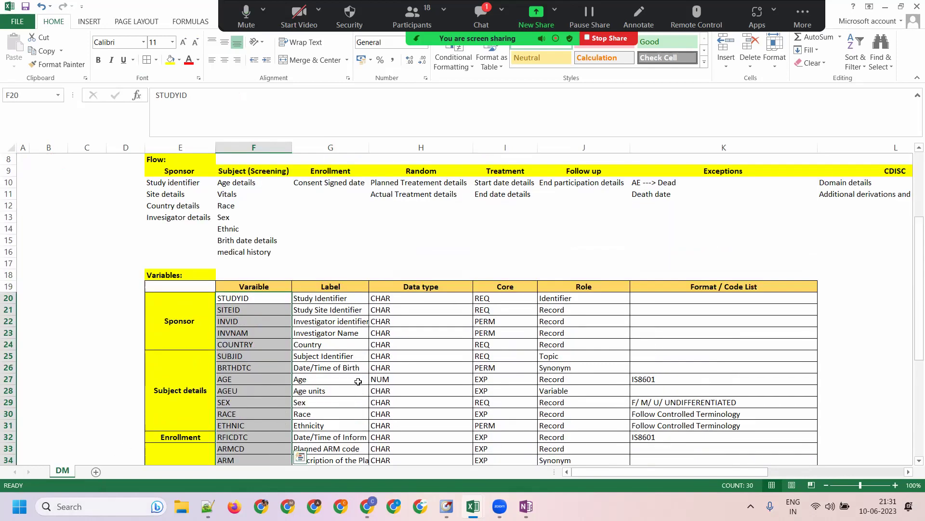
key("alt+h")
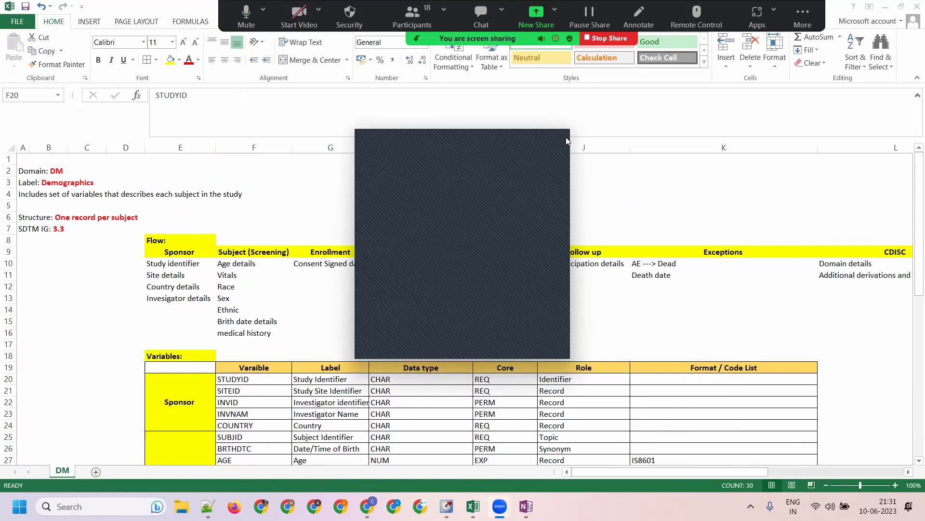
scroll(434, 323, "down", 8)
left_click(260, 357)
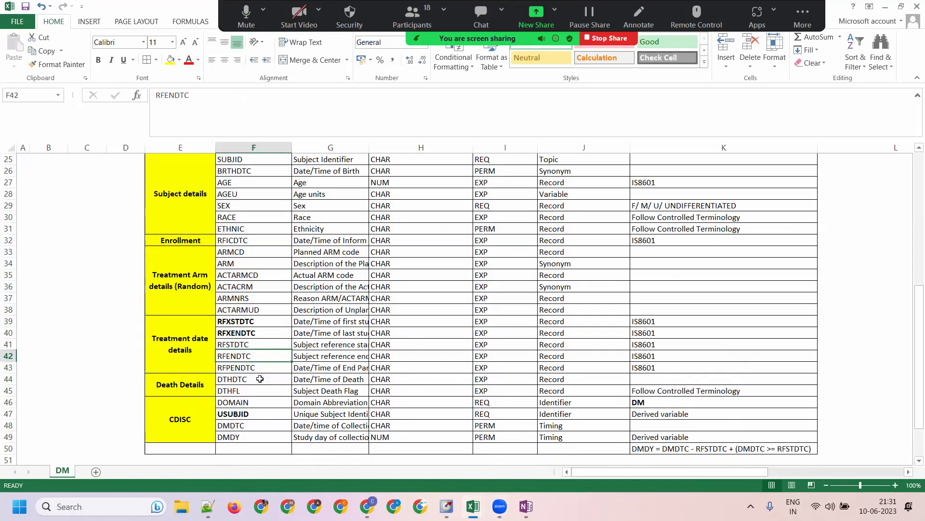
Correct the misspelled variable name ACTACRM in F36 to ACTARM.
left_click(243, 289)
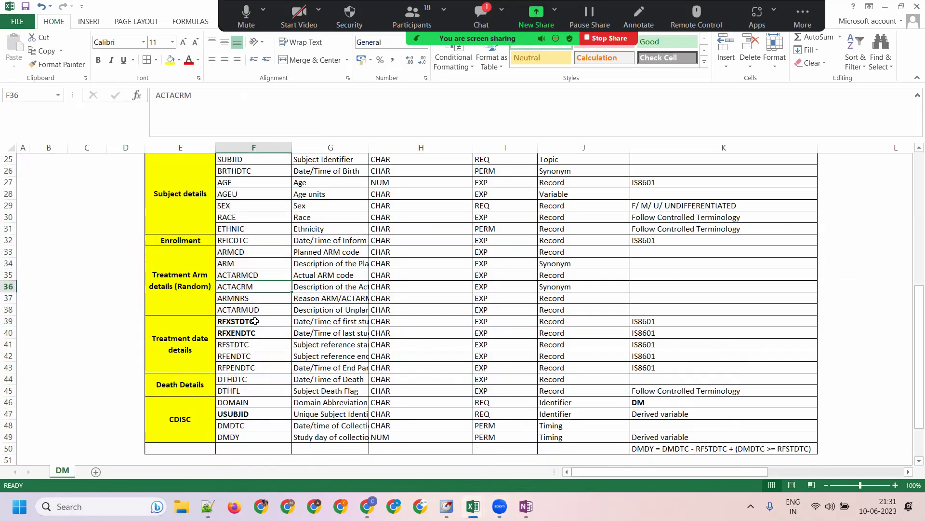
left_click(177, 97)
key("BackSpace")
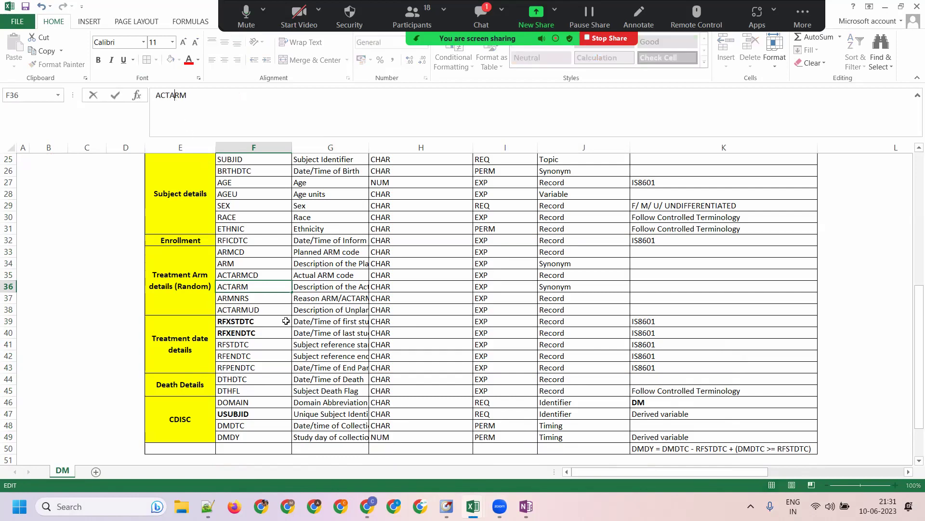
key("Return")
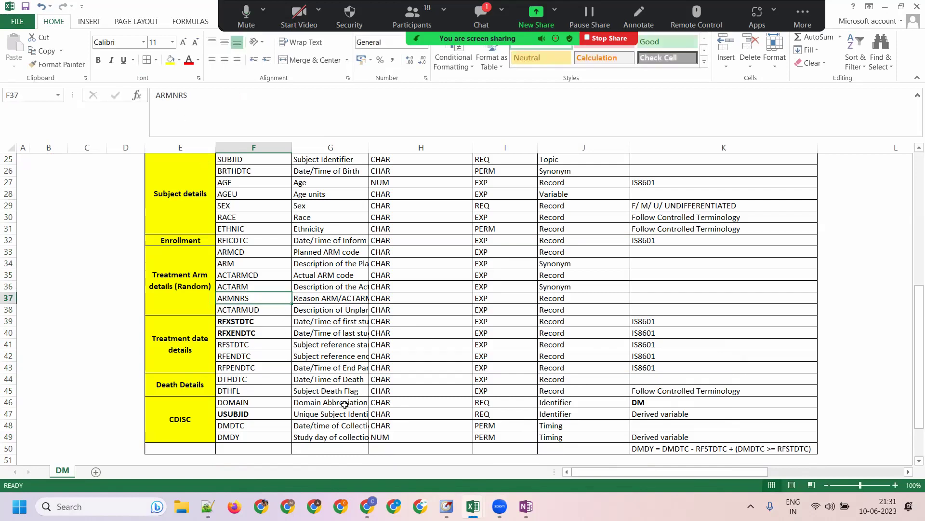
Save the workbook to the Desktop as an Excel workbook named "Class notes - Clinical - Jun23".
key("ctrl+s")
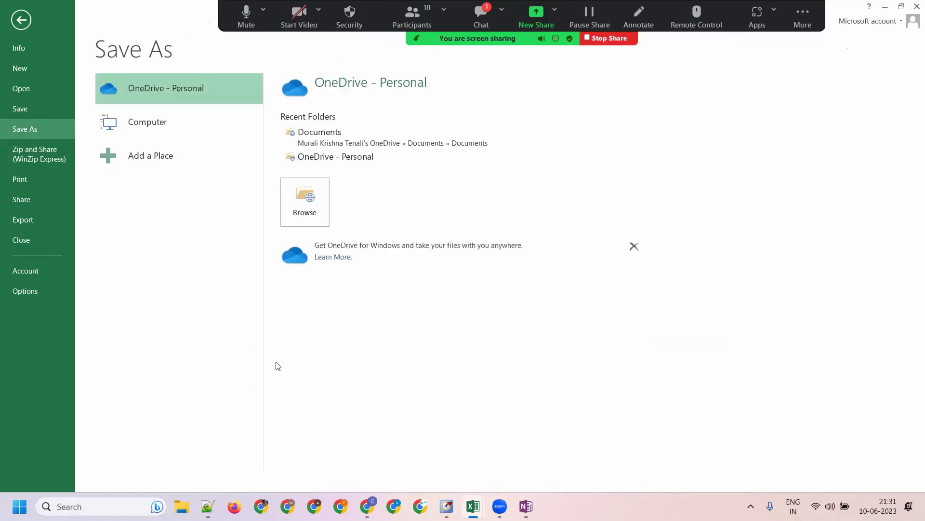
left_click(167, 116)
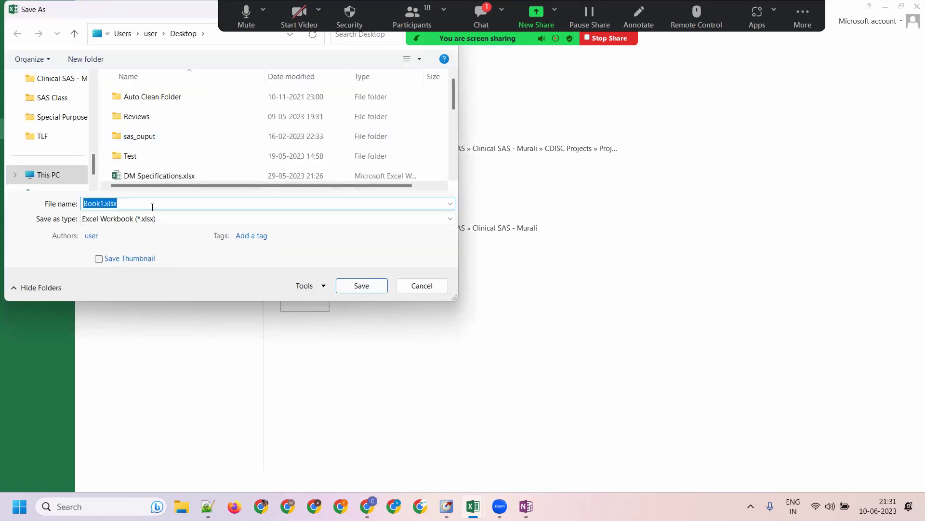
left_click_drag(455, 298, 554, 439)
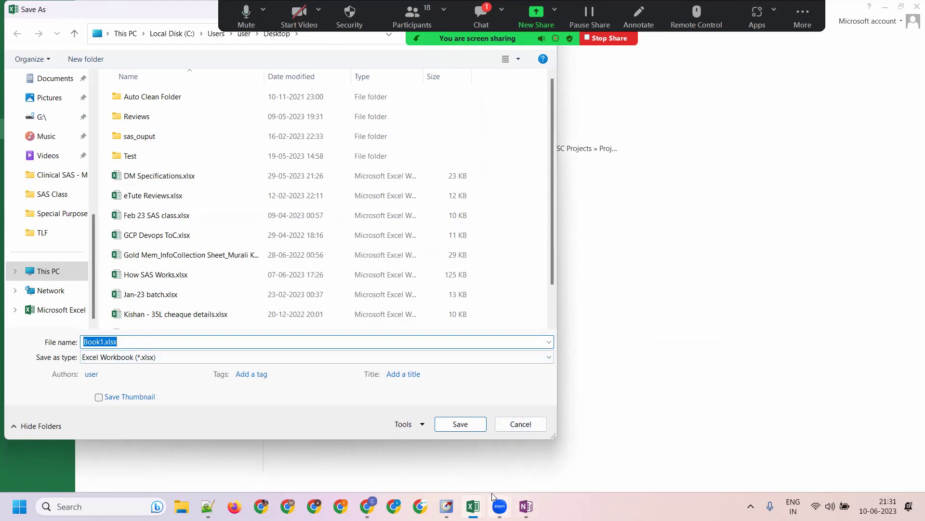
mouse_move(502, 504)
left_click(133, 344)
left_click_drag(118, 342, 91, 343)
double_click(90, 342)
type("DM")
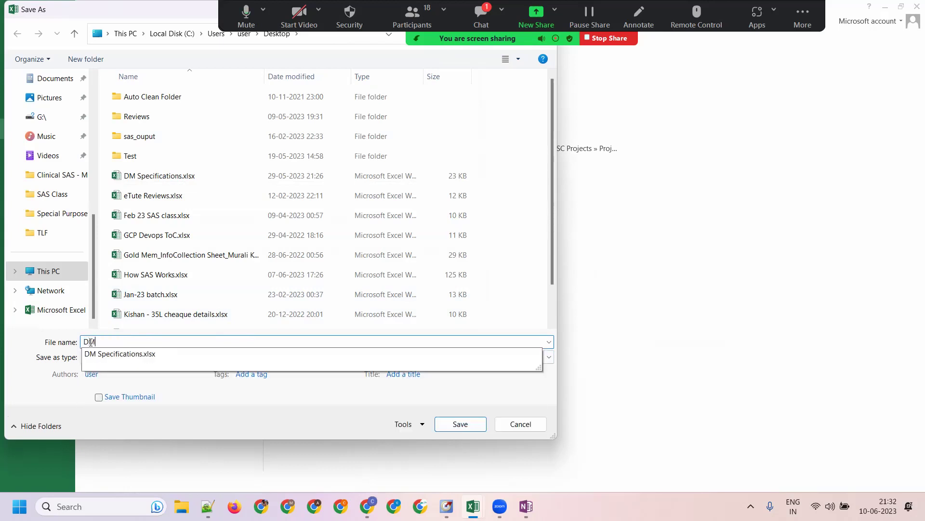
key("BackSpace")
key("BackSpace")
key("BackSpace")
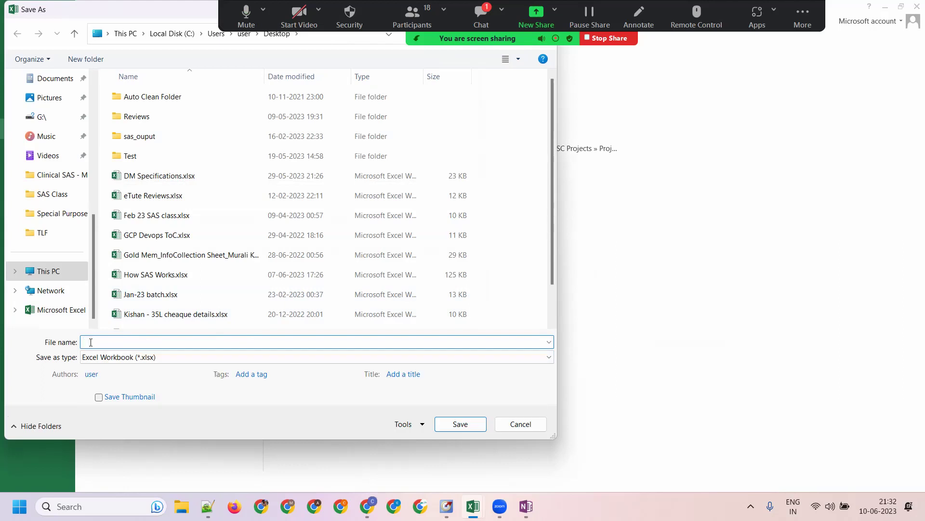
type("Class notes - Clinical - New")
key("BackSpace")
key("BackSpace")
key("BackSpace")
type("Jun23")
key("Return")
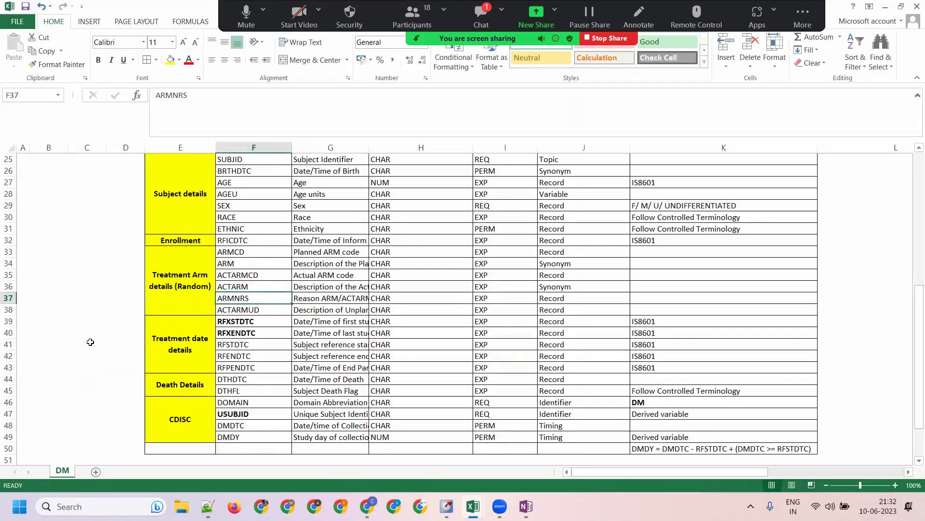
Examine the DMDY derivation formula in K50 and the core, role and format entries of DMDTC and DMDY.
left_click(403, 392)
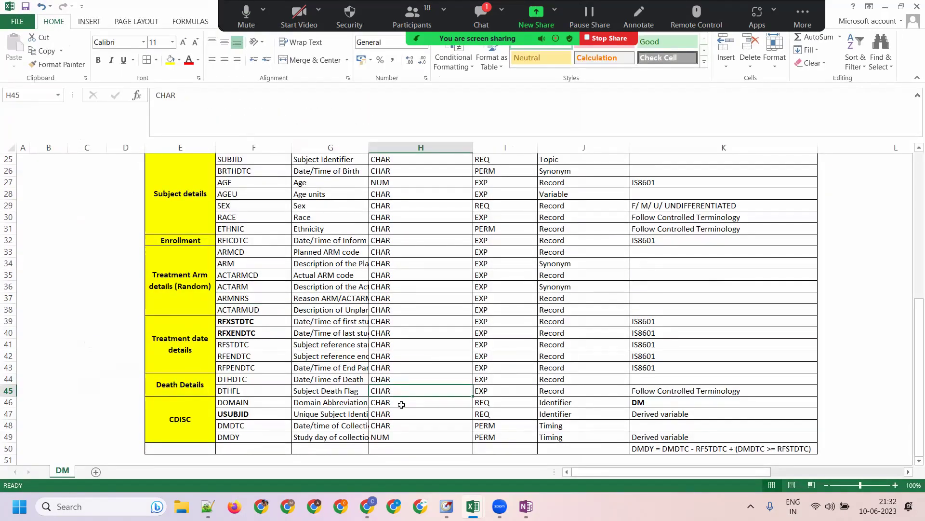
scroll(403, 402, "down", 1)
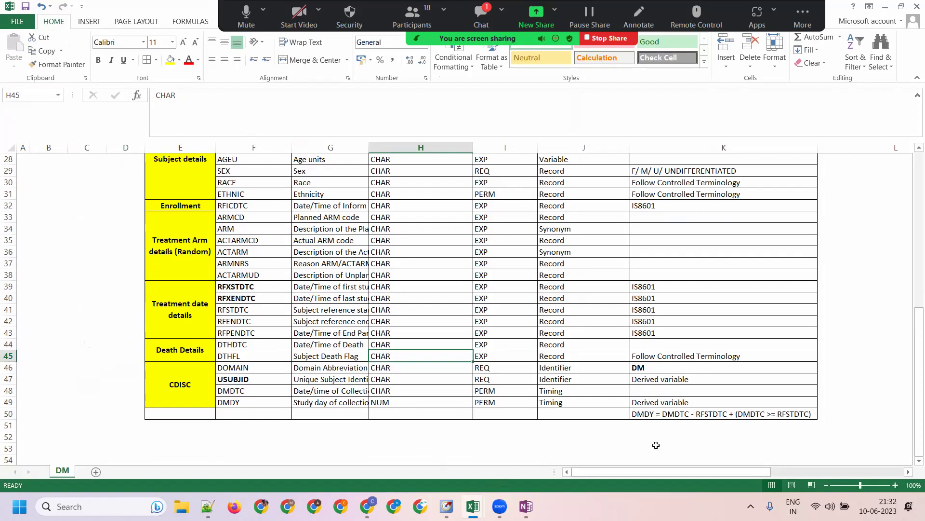
left_click_drag(646, 472, 646, 492)
left_click(723, 415)
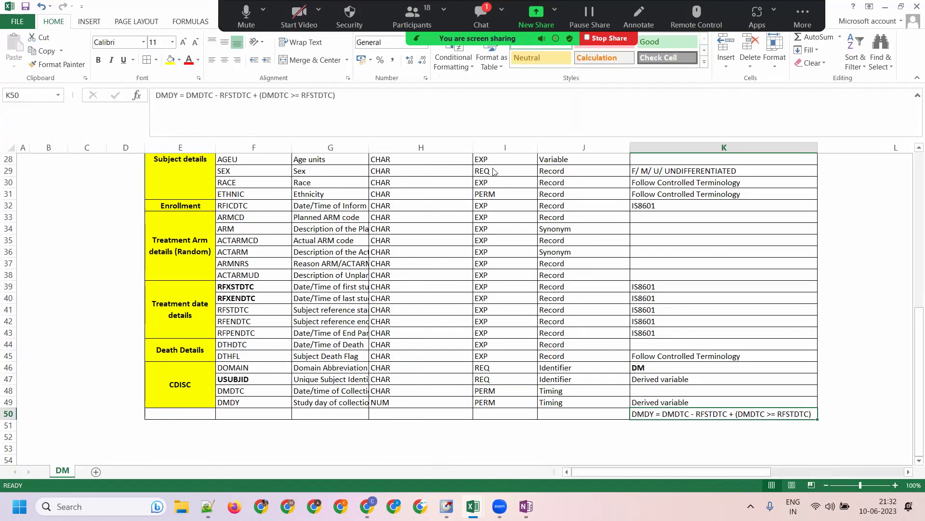
key("alt+h")
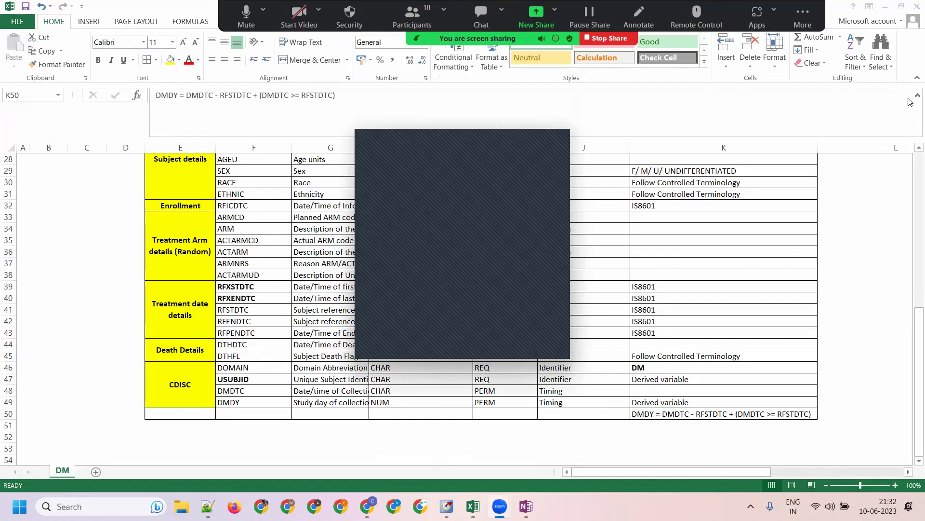
key("alt+h")
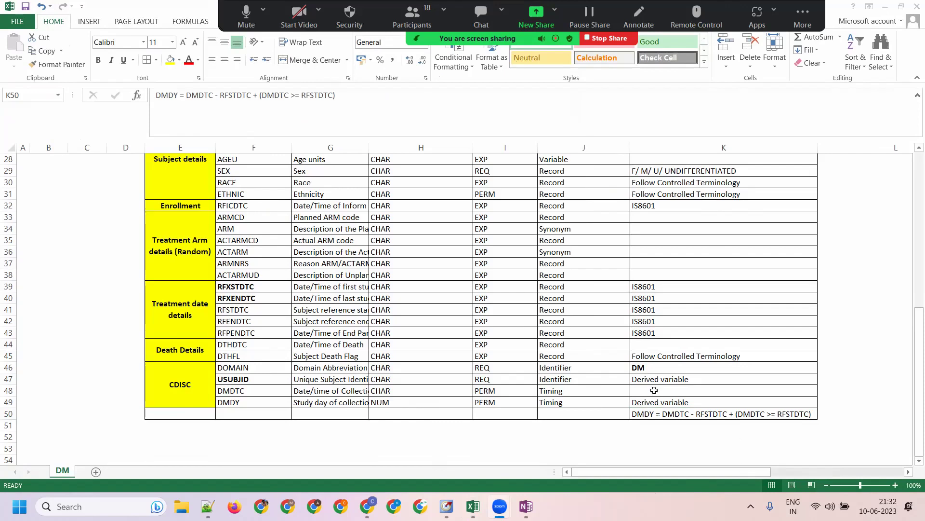
left_click_drag(567, 393, 673, 408)
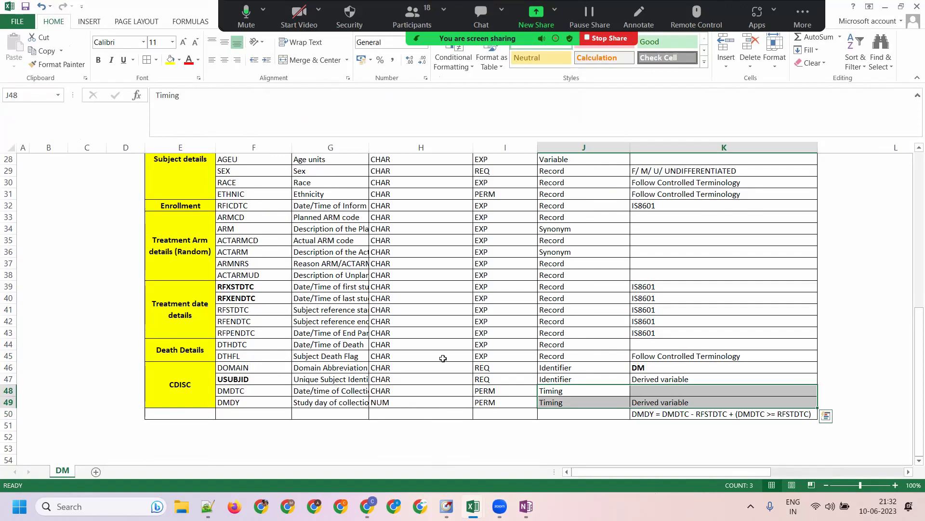
left_click(489, 391)
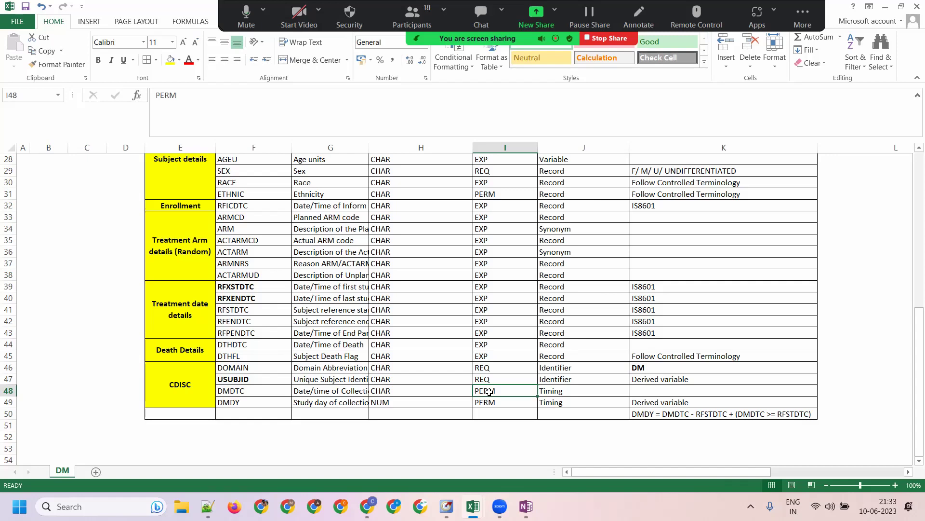
Centre the Data type, Core and Role entries in H20:J49 both horizontally and vertically.
scroll(489, 392, "up", 5)
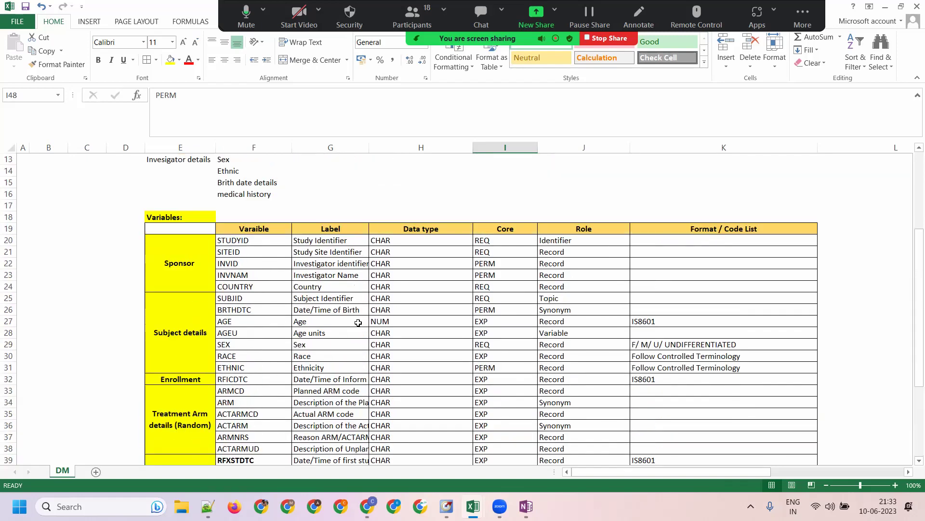
left_click(356, 321)
left_click(559, 286)
left_click(525, 230)
left_click(504, 241)
left_click_drag(402, 243, 558, 423)
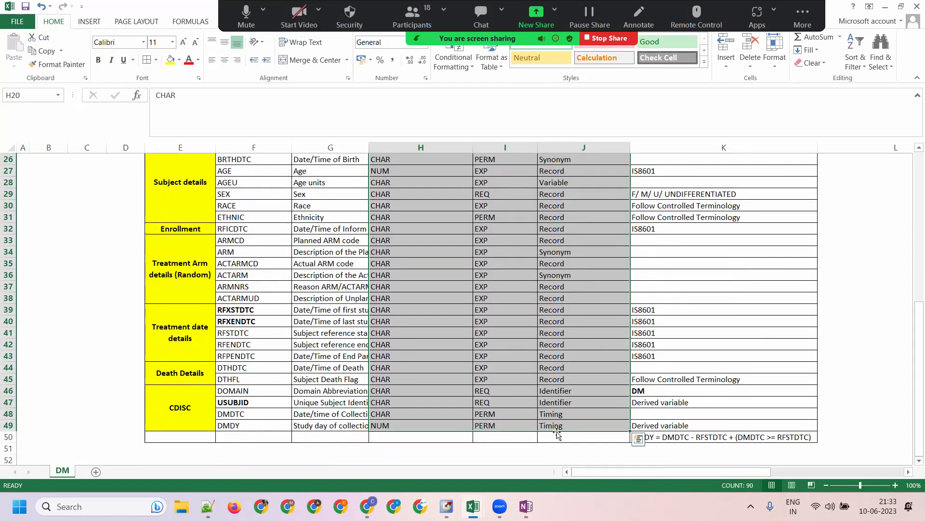
left_click(224, 60)
left_click(225, 44)
scroll(270, 148, "up", 2)
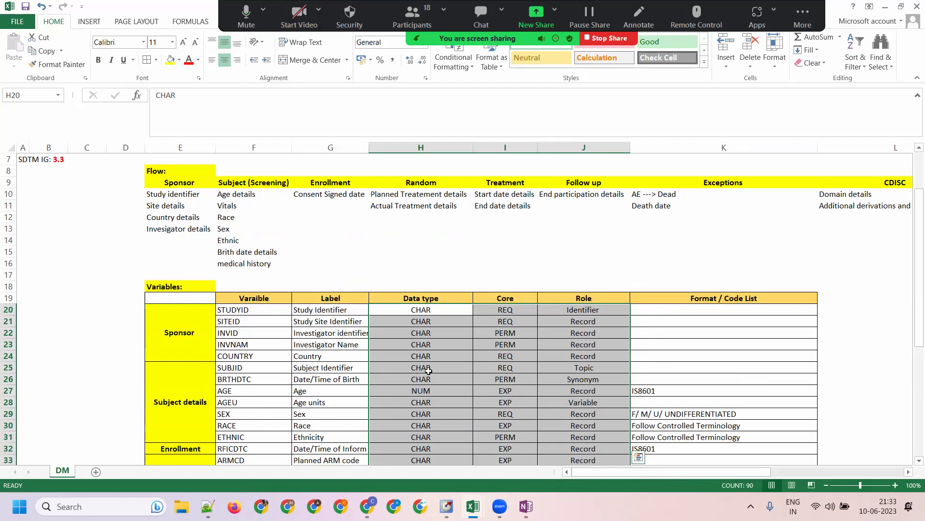
Review the Core values of the Sponsor and Subject details variables, from STUDYID down to ETHNIC.
left_click(514, 313)
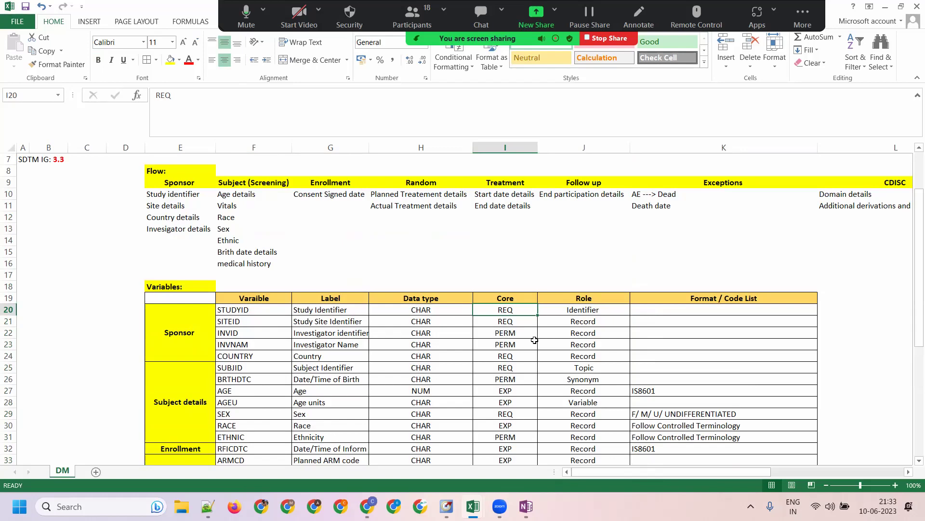
left_click(525, 334)
left_click(519, 357)
left_click(519, 391)
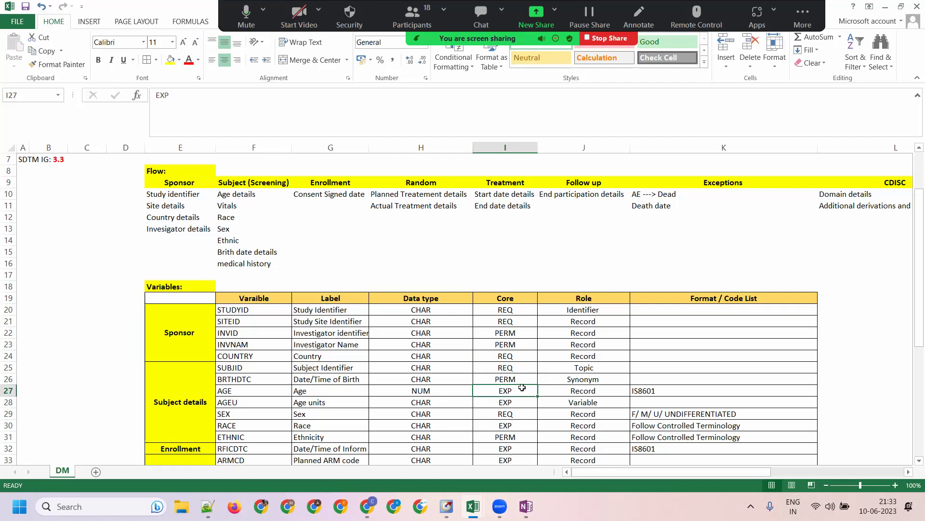
left_click(508, 437)
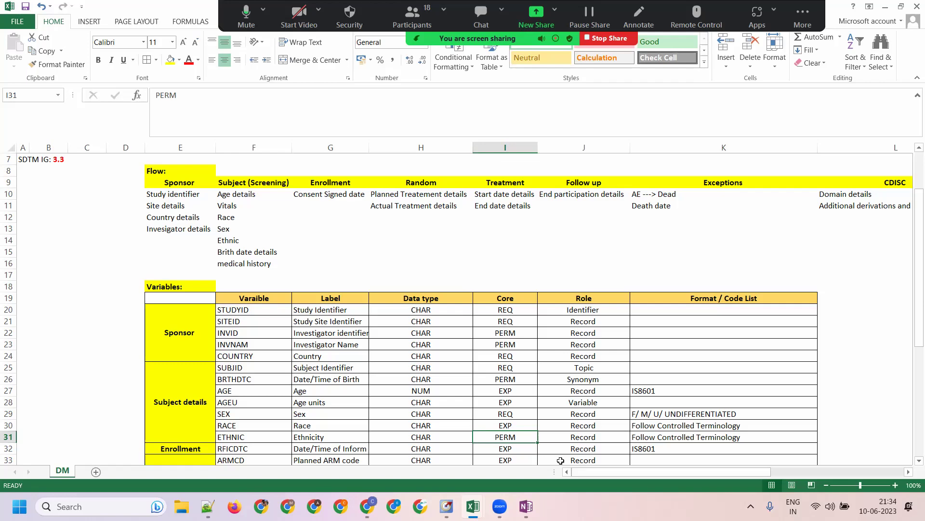
Look over the whole DM sheet and review the Flow block from the Sponsor column through CDISC.
scroll(560, 461, "down", 7)
scroll(535, 442, "up", 9)
left_click_drag(172, 241, 755, 344)
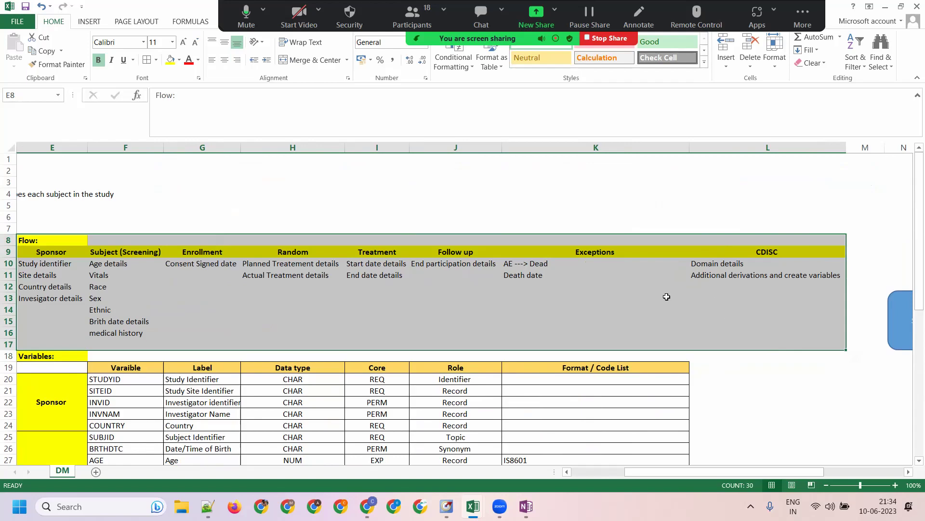
left_click(565, 309)
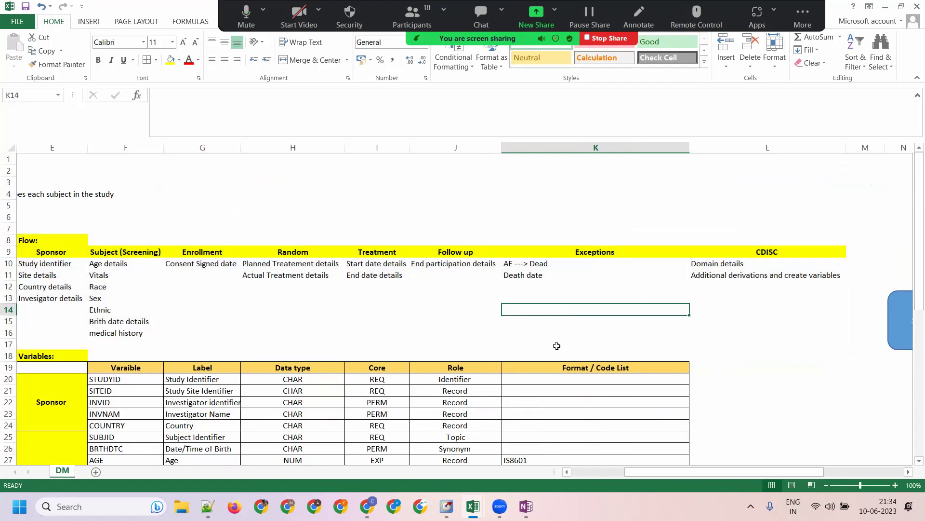
left_click(582, 473)
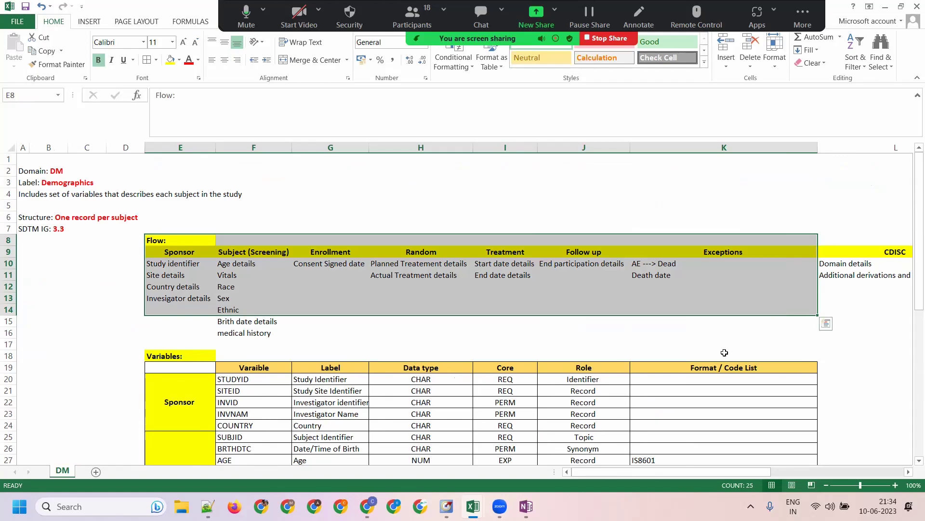
left_click(525, 231)
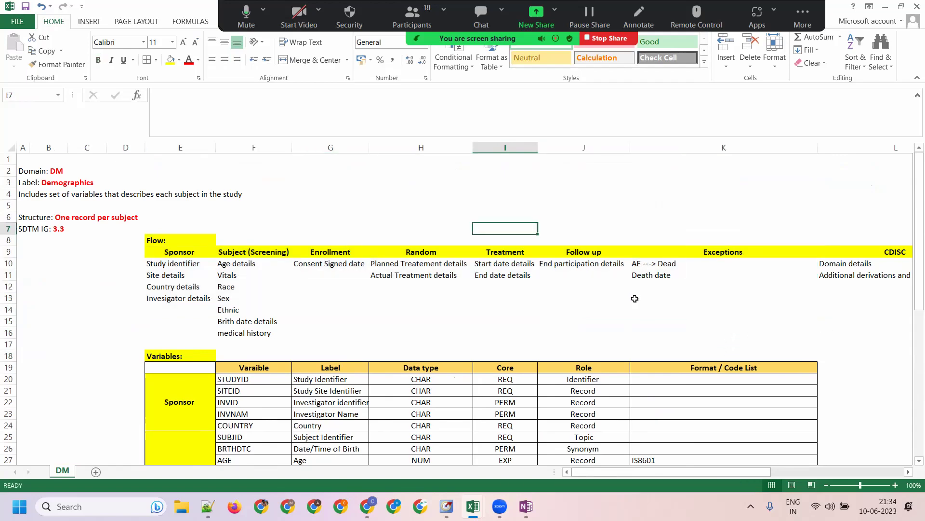
Switch to OneNote and look back through the Demographics (DM) notes up to the domain structure and first variable definitions.
left_click(526, 506)
scroll(265, 245, "down", 5)
scroll(299, 273, "up", 10)
scroll(344, 269, "up", 20)
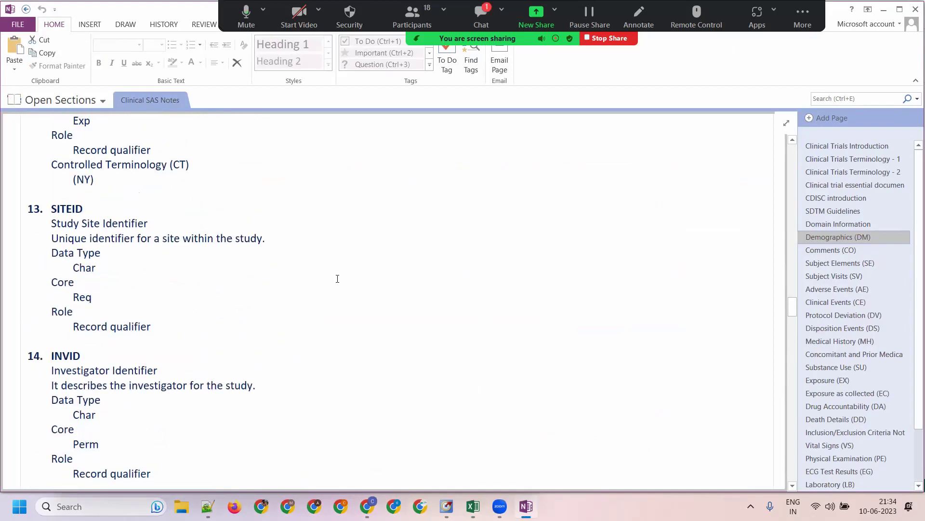
scroll(309, 301, "up", 15)
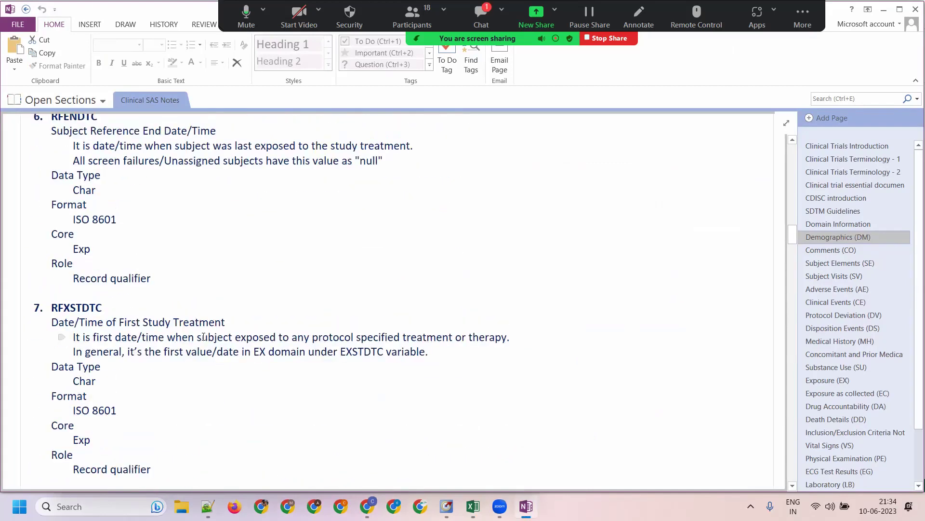
scroll(210, 332, "up", 15)
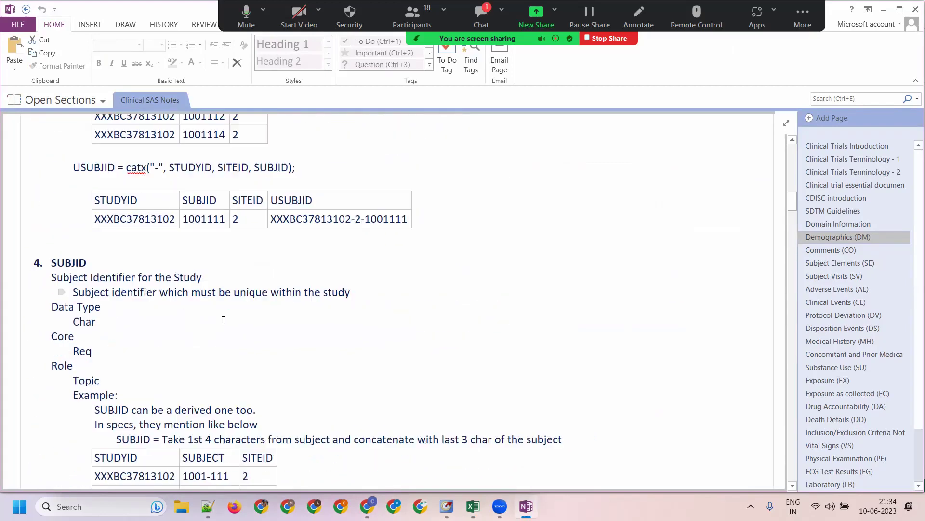
scroll(234, 321, "up", 5)
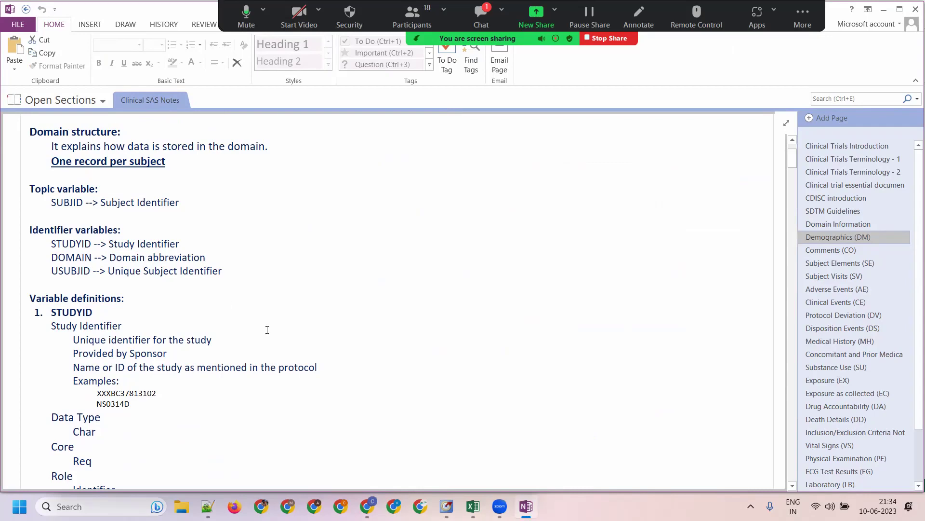
Compare the flow and variable table on the Excel DM sheet with the USUBJID definition in the OneNote Demographics notes.
mouse_move(473, 506)
left_click(549, 450)
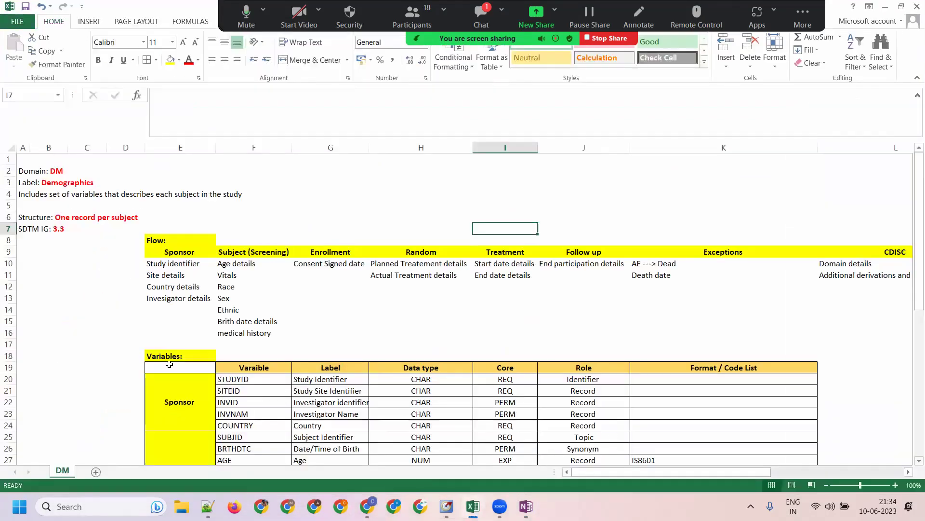
scroll(639, 404, "down", 14)
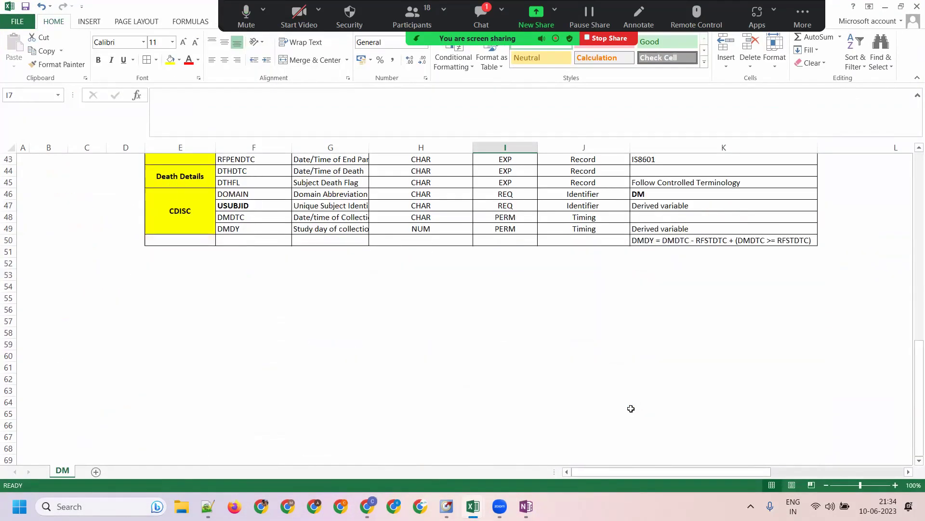
scroll(631, 409, "up", 12)
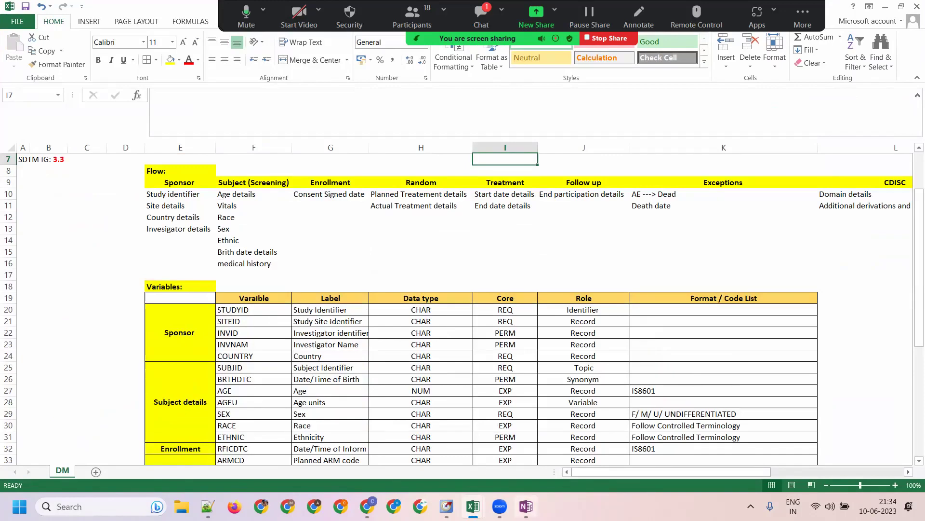
key("alt+Tab")
scroll(59, 414, "down", 10)
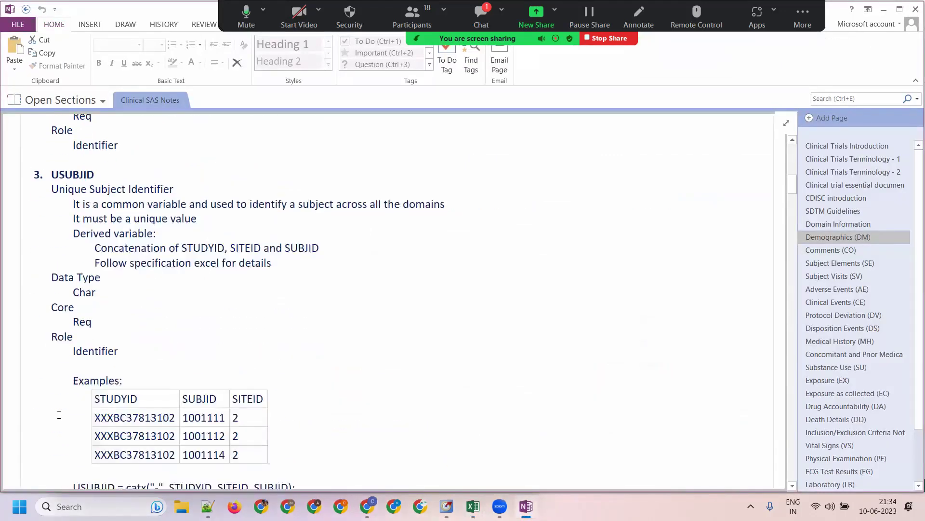
scroll(59, 414, "down", 3)
mouse_move(473, 506)
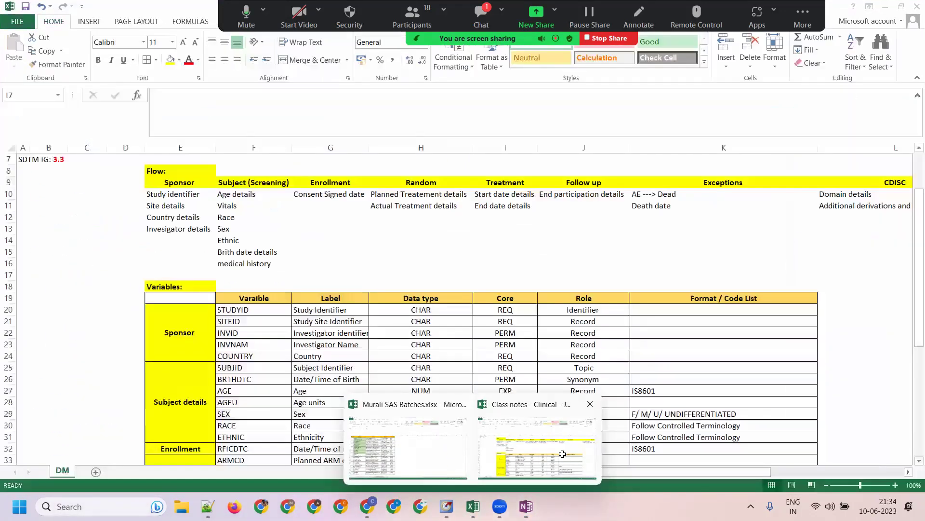
left_click(563, 454)
left_click_drag(164, 205, 253, 356)
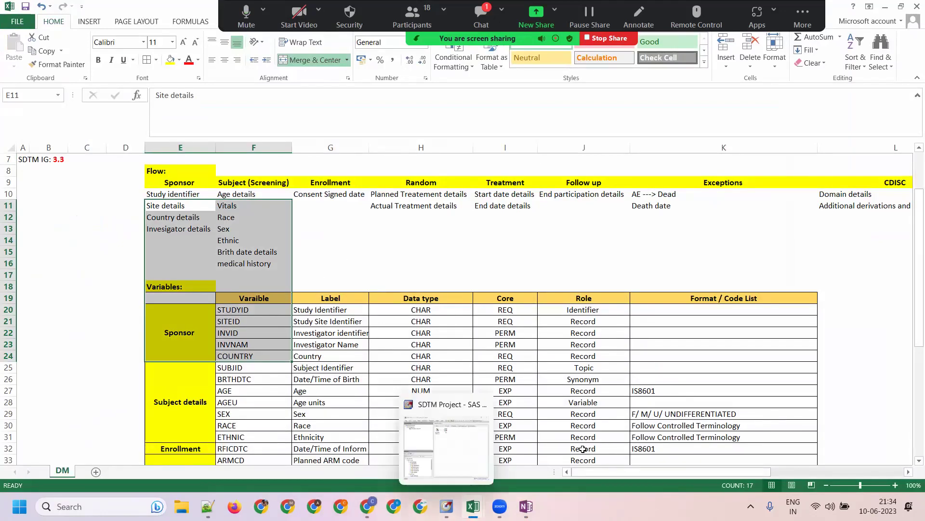
key("alt+Tab")
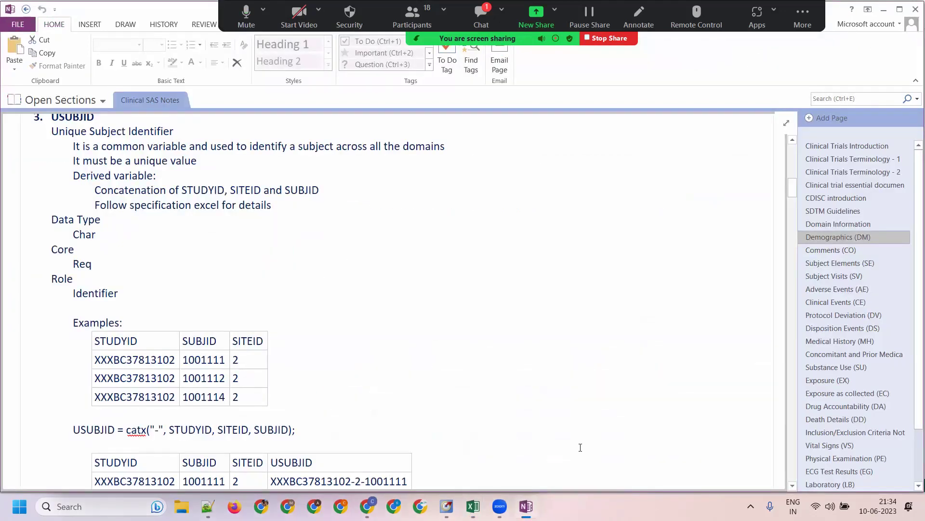